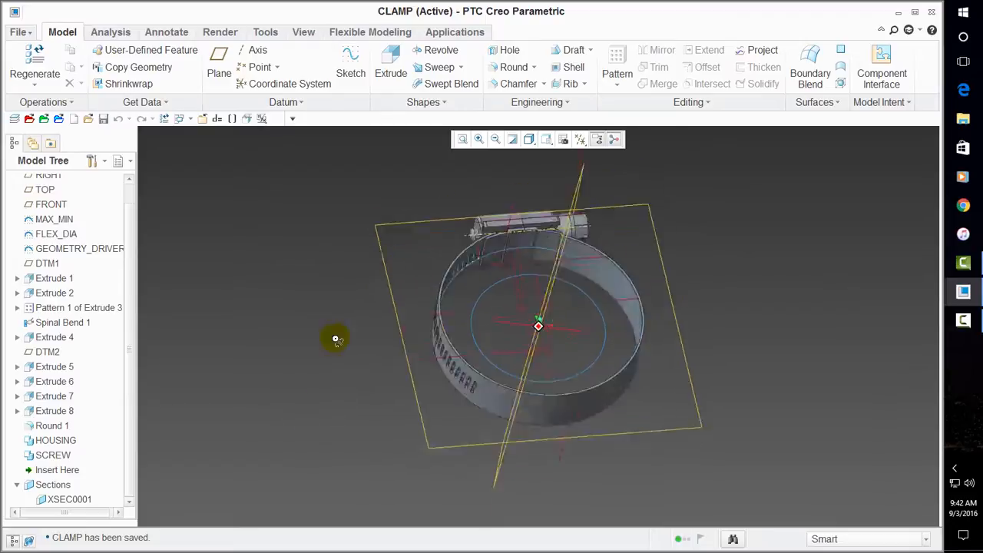
# Examine the clamp model from several angles, including its housing, screw and slotted band.
pyautogui.scroll(6, 586, 213)
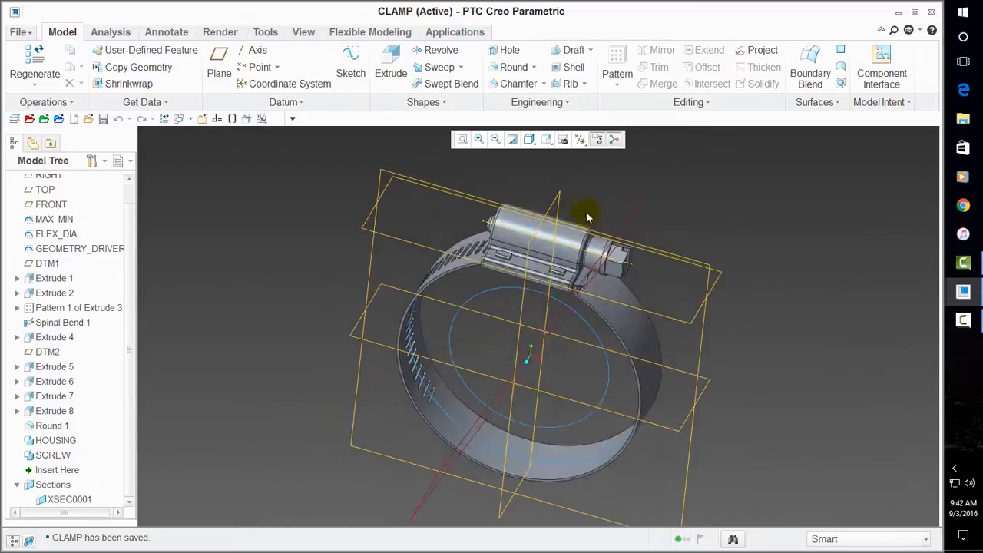
pyautogui.scroll(-3, 548, 261)
pyautogui.moveTo(647, 286); pyautogui.dragTo(636, 266, button='middle')
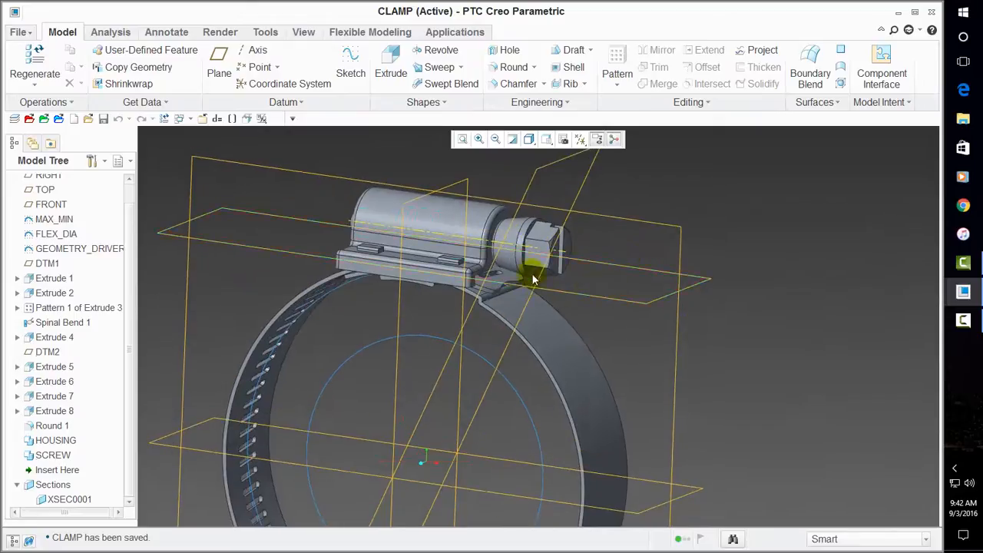
pyautogui.scroll(-3, 618, 338)
pyautogui.moveTo(618, 338); pyautogui.dragTo(471, 377, button='middle')
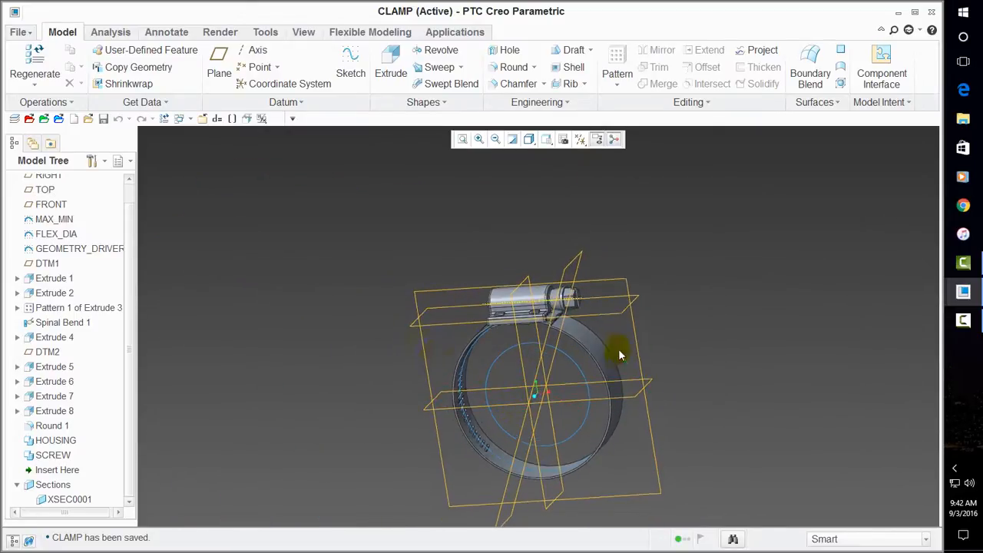
pyautogui.moveTo(620, 355); pyautogui.dragTo(595, 391, button='middle')
pyautogui.scroll(2, 583, 431)
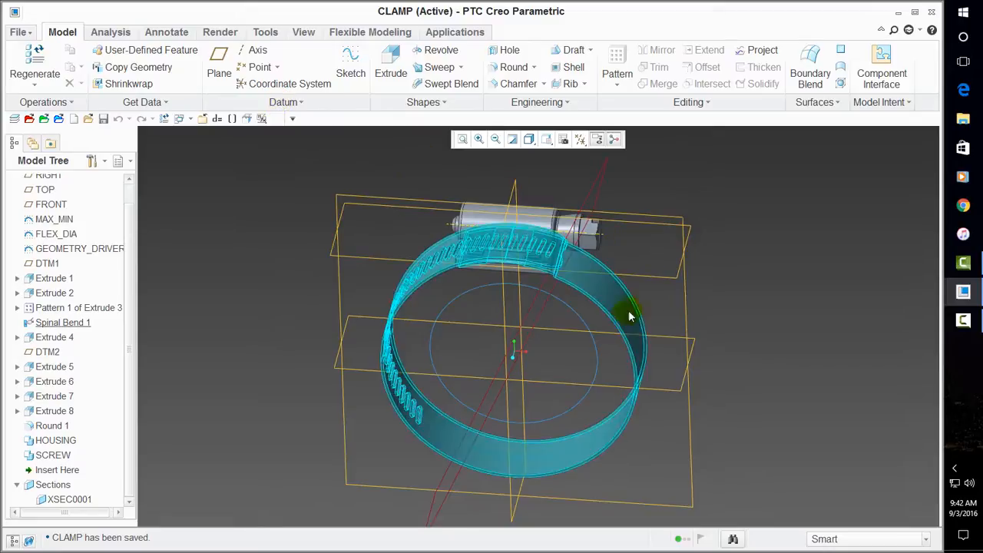
pyautogui.moveTo(560, 359); pyautogui.dragTo(457, 254, button='middle')
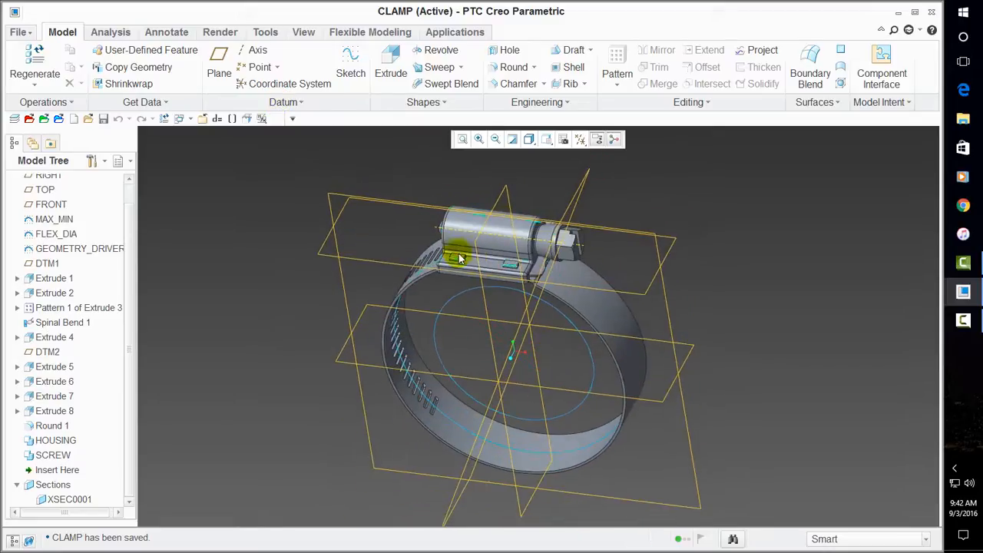
# Apply the "blue ice" appearance to the whole CLAMP.PRT part.
pyautogui.click(305, 32)
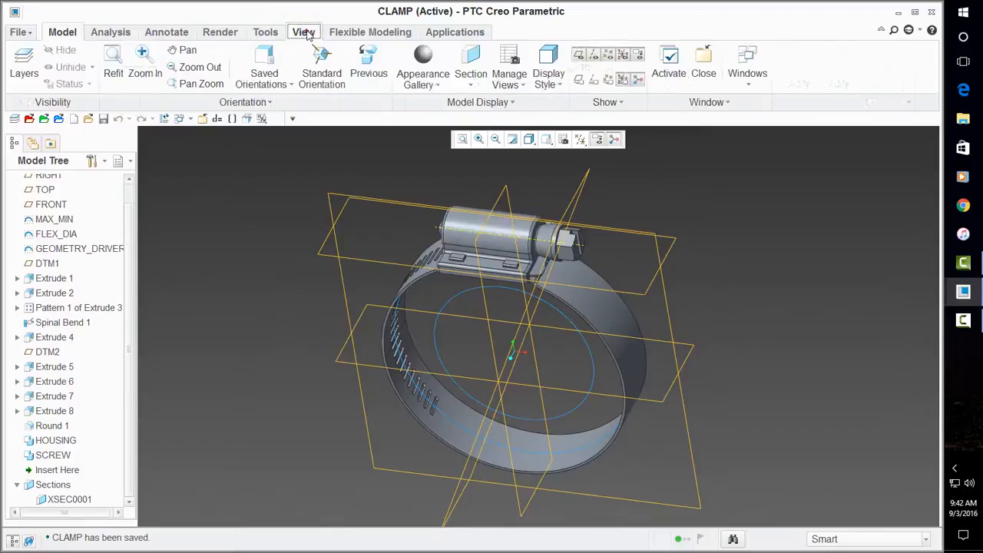
pyautogui.click(429, 84)
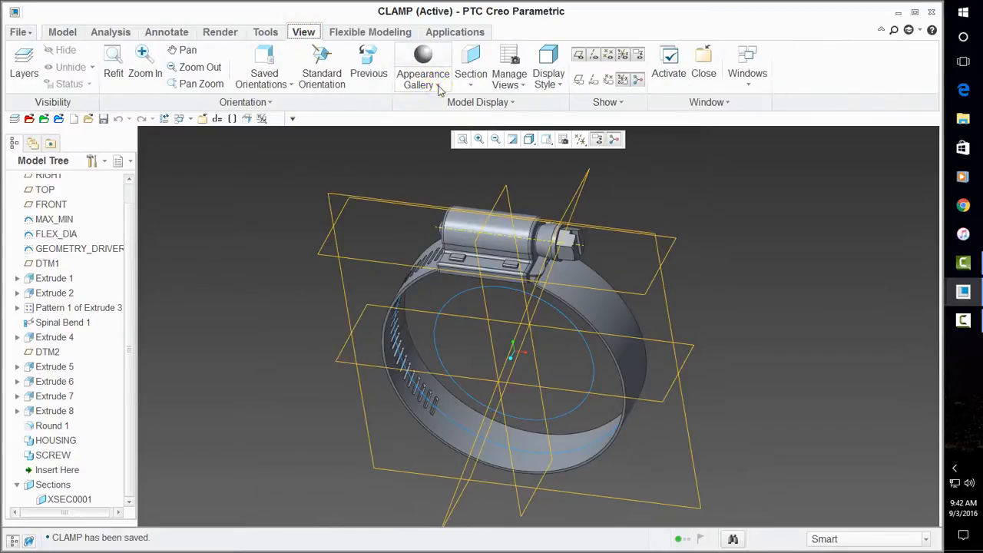
pyautogui.click(440, 88)
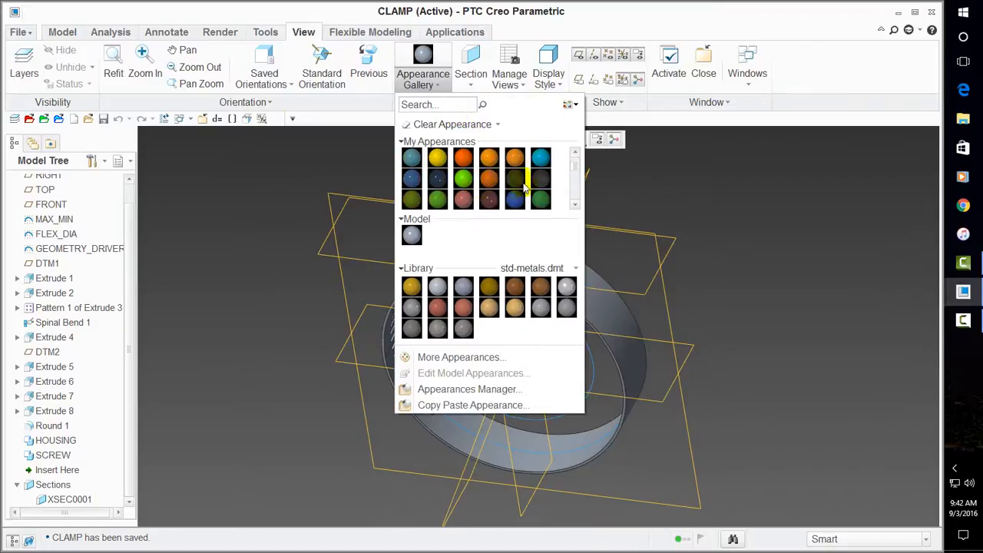
pyautogui.scroll(-2, 525, 187)
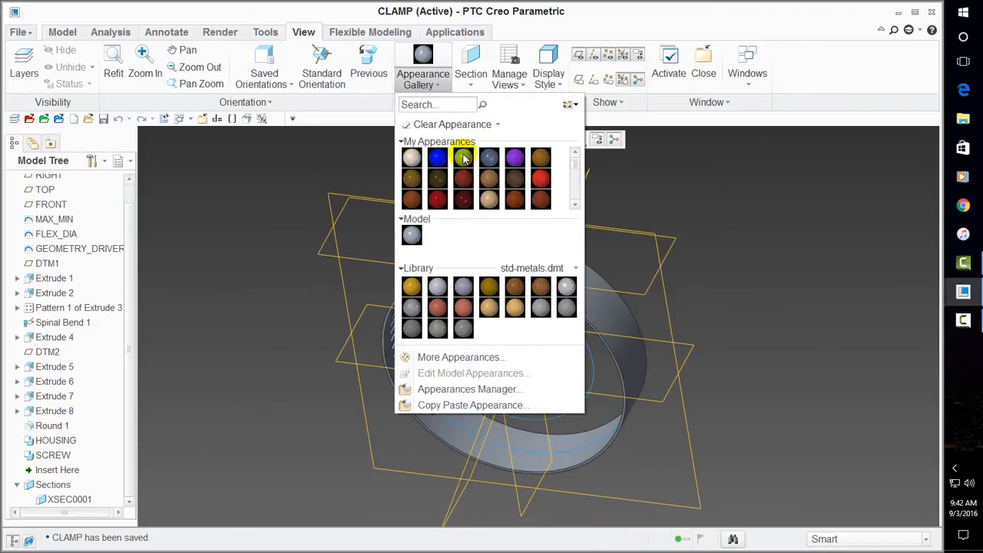
pyautogui.moveTo(463, 157)
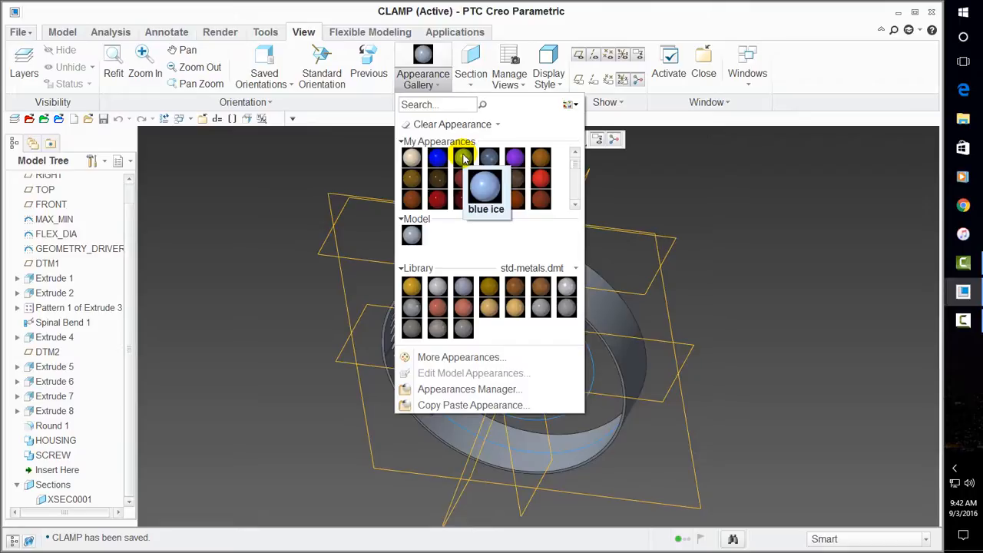
pyautogui.click(463, 158)
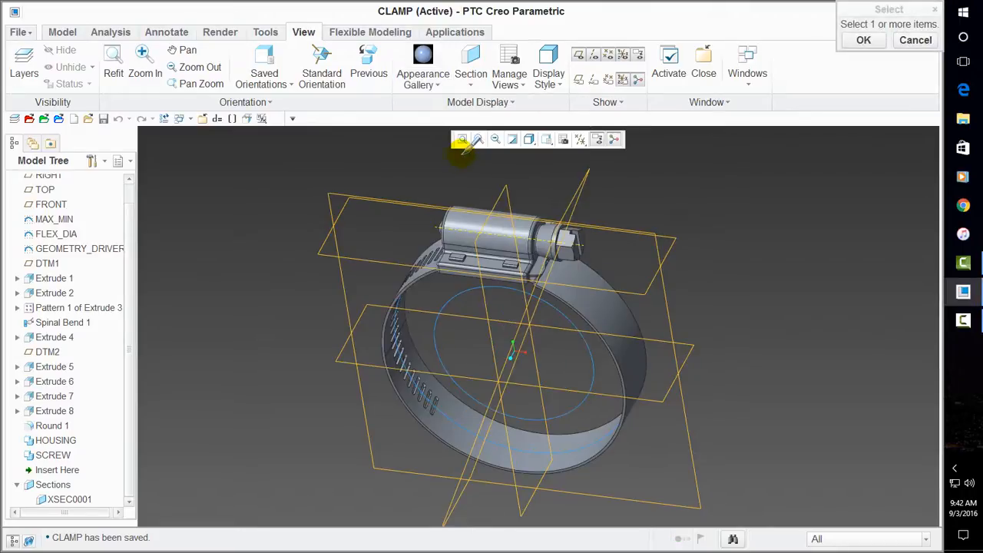
pyautogui.scroll(1, 86, 258)
pyautogui.click(65, 182)
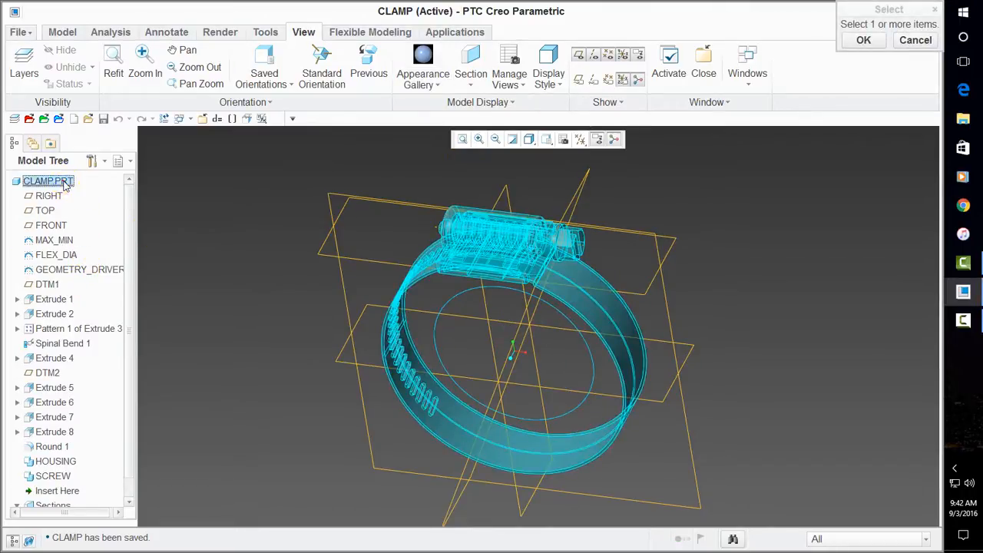
pyautogui.click(863, 40)
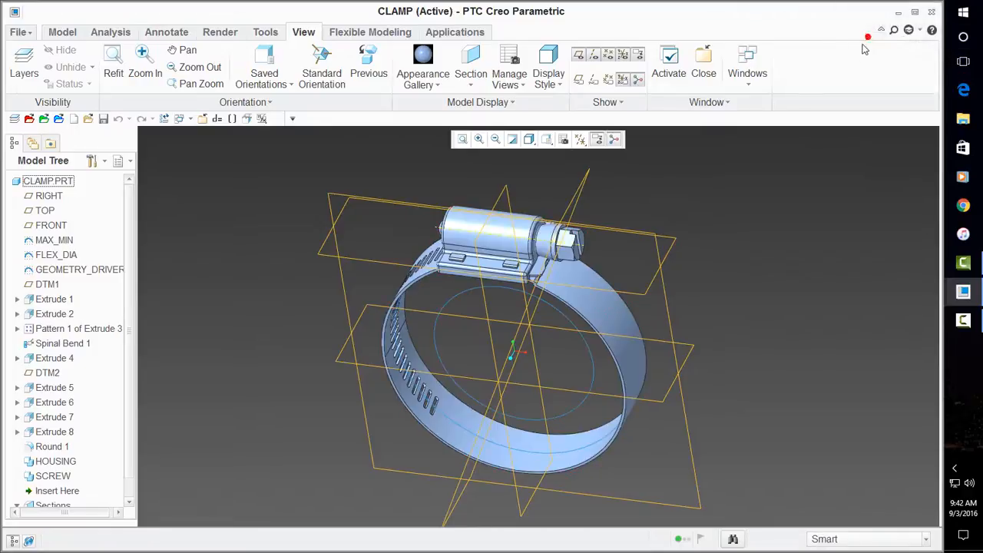
# Create a new simplified representation named "housing".
pyautogui.moveTo(753, 225); pyautogui.dragTo(730, 302, button='middle')
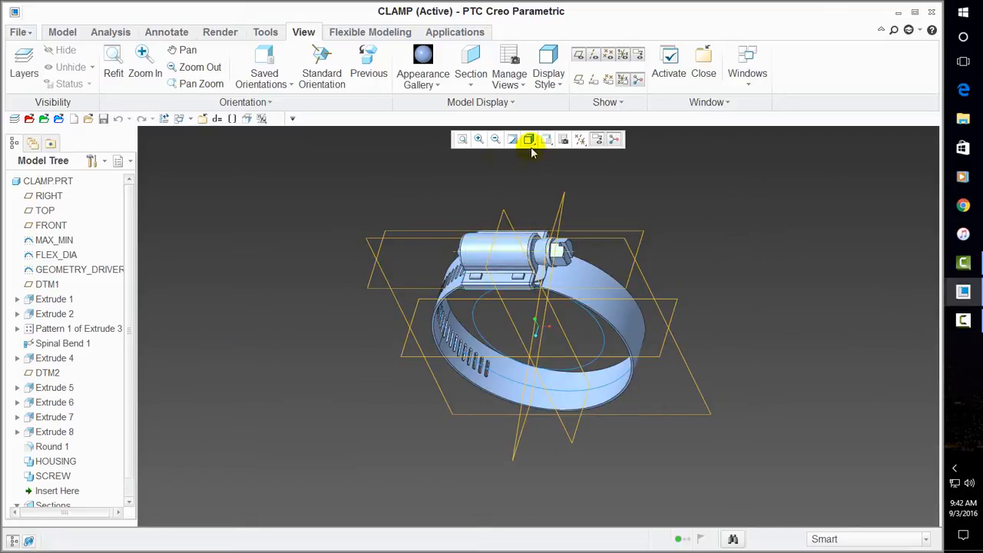
pyautogui.click(563, 139)
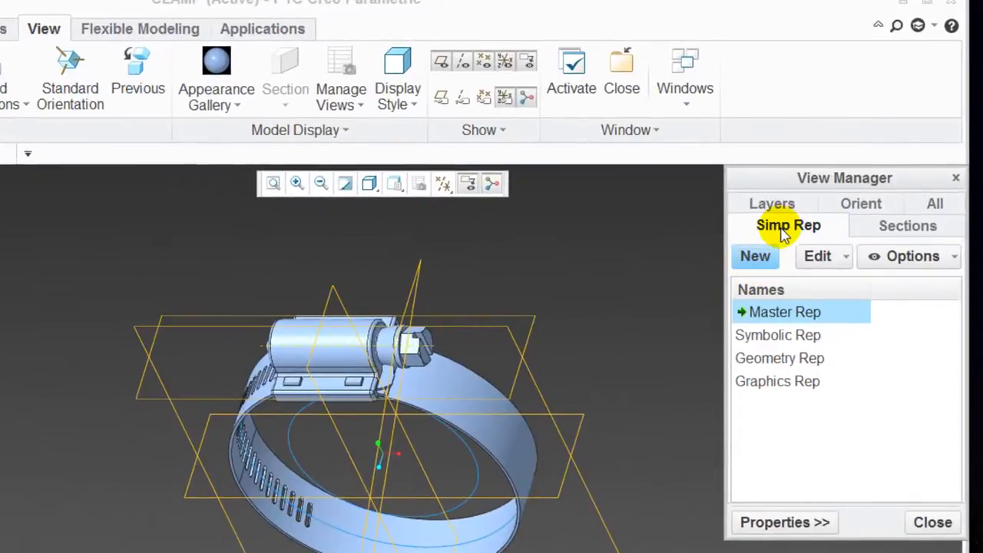
pyautogui.click(771, 245)
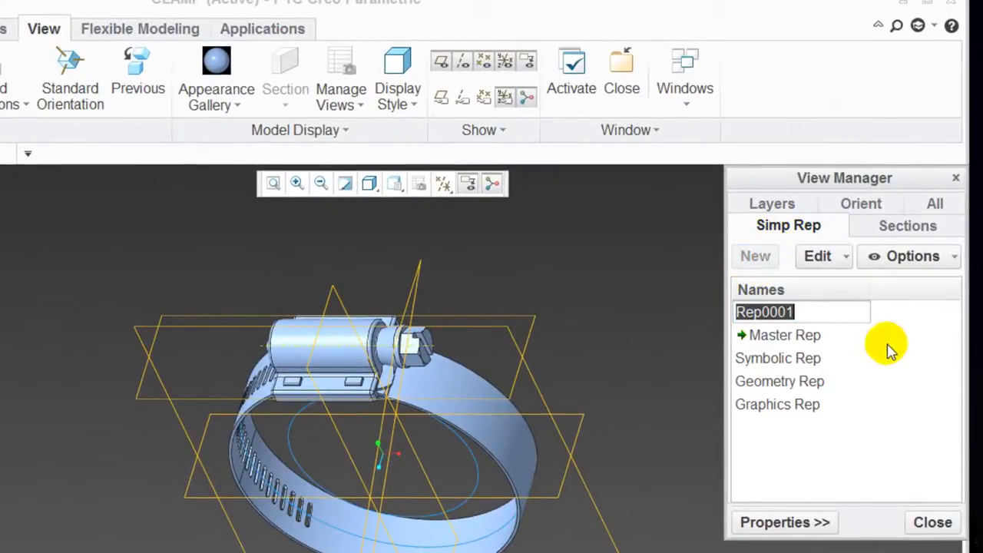
pyautogui.write('housing')
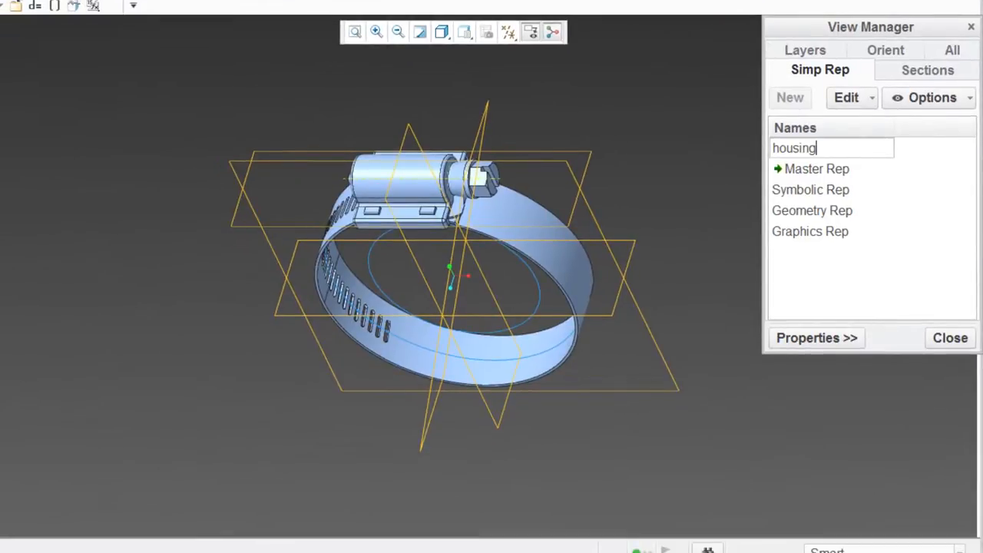
pyautogui.press('Return')
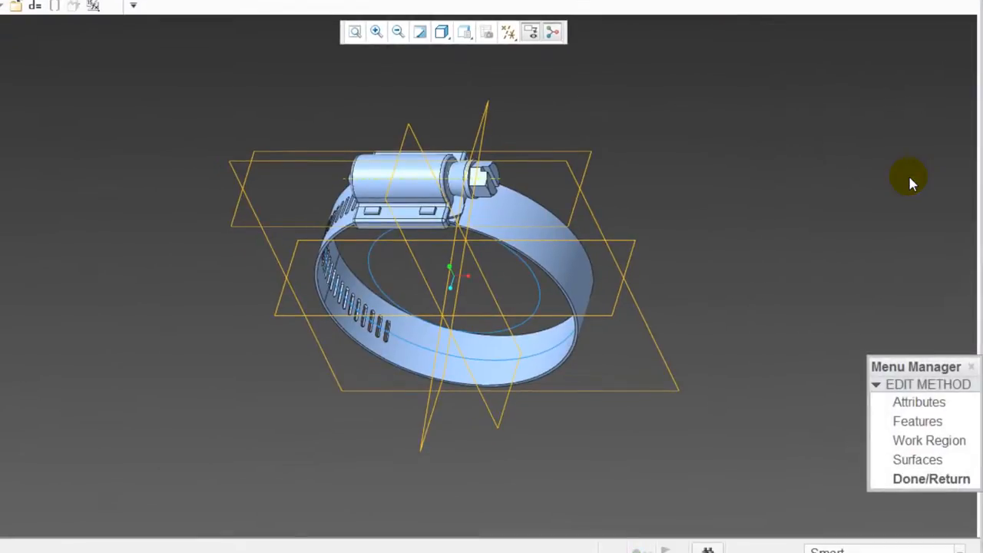
# Exclude Extrude 1, Extrude 2 and all patterned Extrude 3 features from the housing representation, widening the model tree's name column.
pyautogui.click(917, 421)
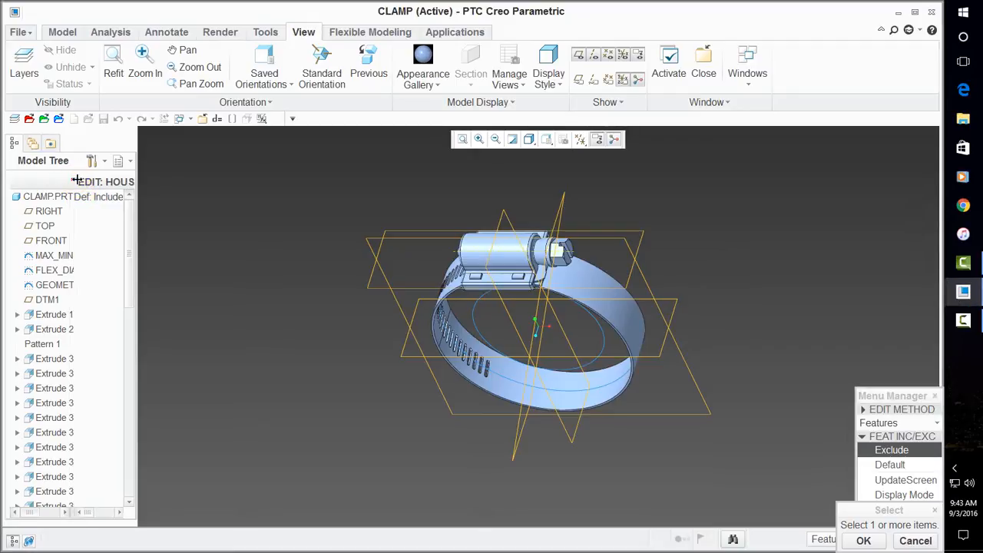
pyautogui.moveTo(71, 180); pyautogui.dragTo(98, 180)
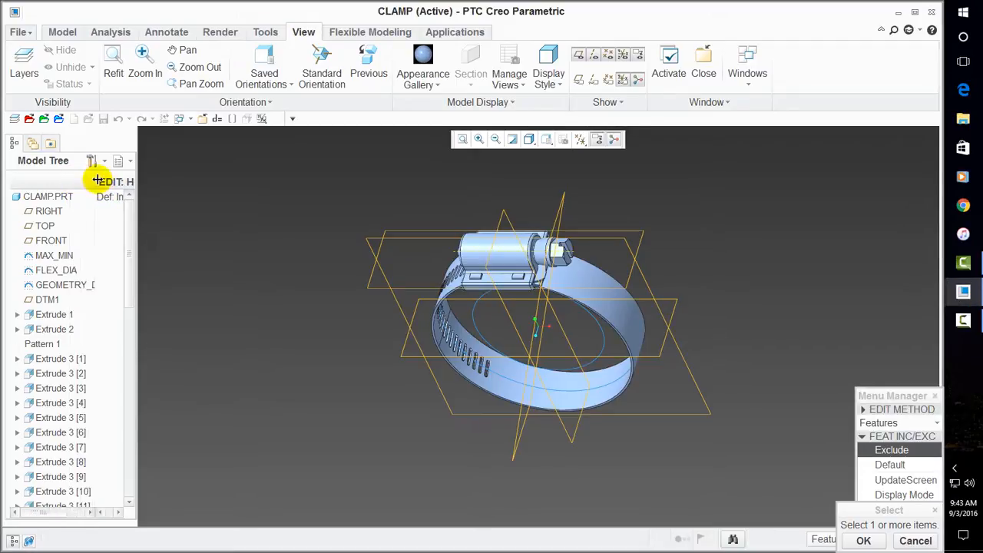
pyautogui.click(66, 317)
pyautogui.click(61, 331)
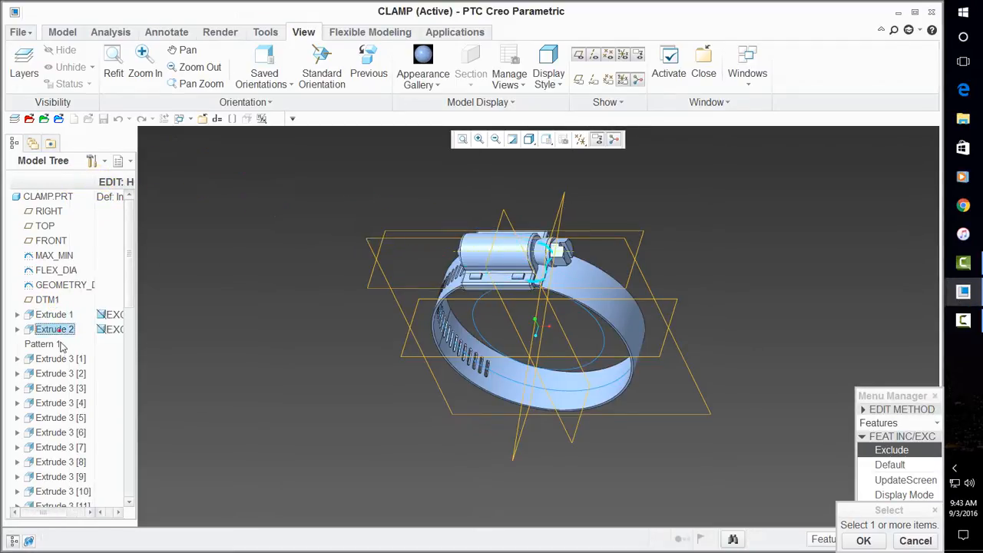
pyautogui.click(62, 360)
pyautogui.scroll(-11, 66, 376)
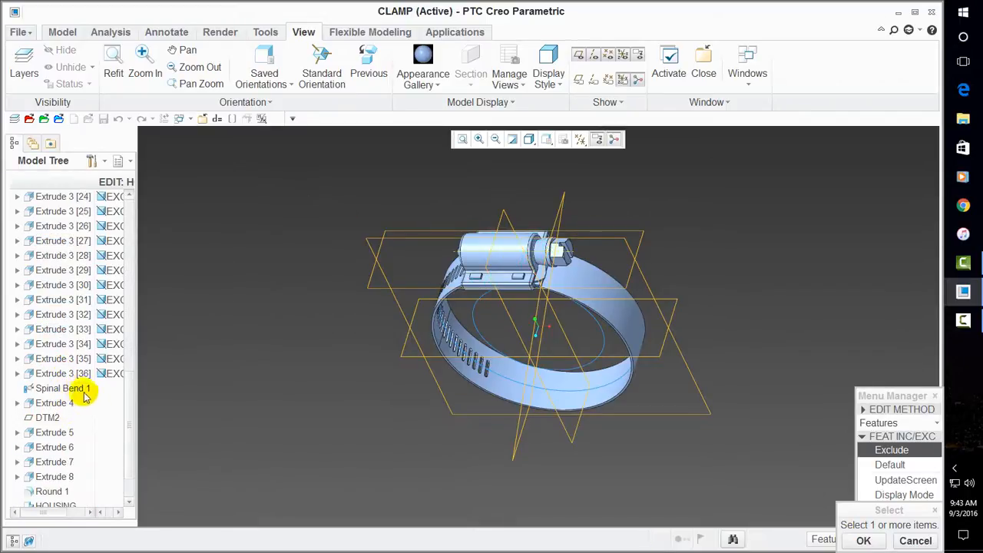
# Exclude Spinal Bend 1, Extrude 4 through Extrude 8, Round 1 and SCREW as well, and finish the housing representation.
pyautogui.click(77, 388)
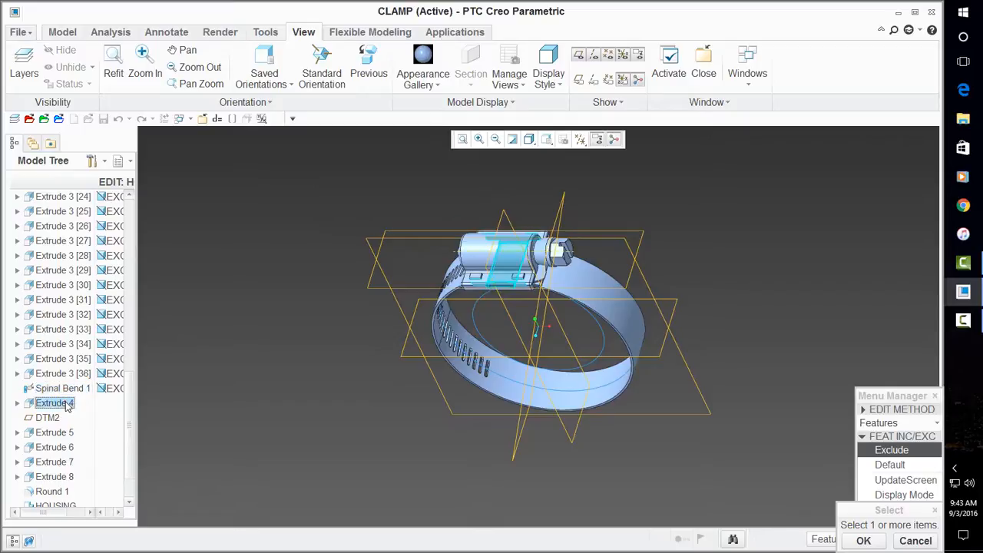
pyautogui.click(54, 402)
pyautogui.click(53, 432)
pyautogui.click(54, 447)
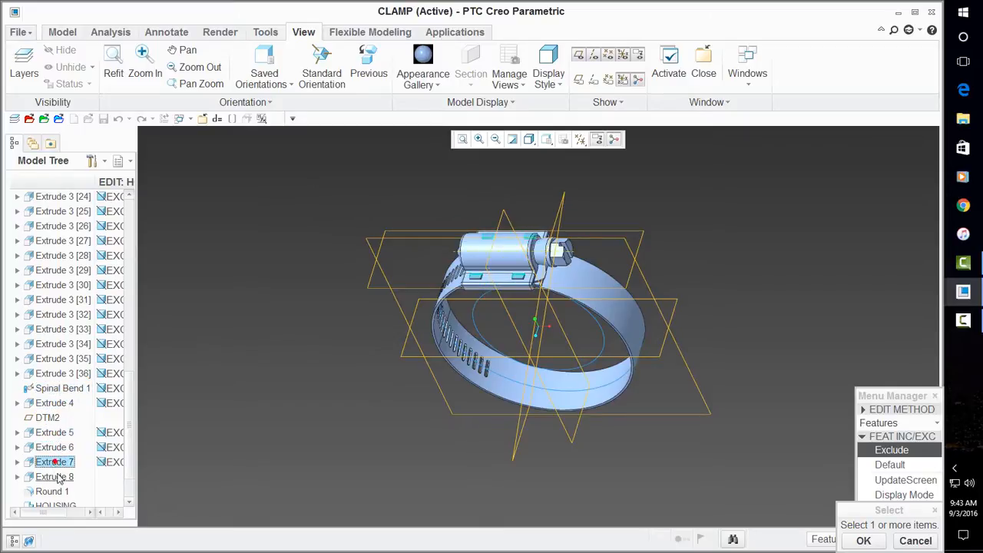
pyautogui.click(57, 477)
pyautogui.scroll(-2, 69, 472)
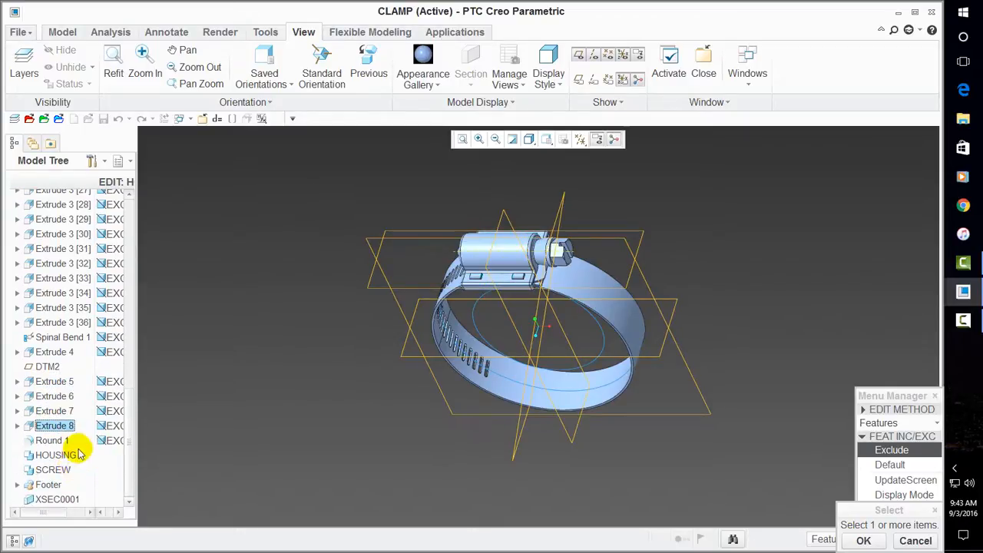
pyautogui.click(53, 470)
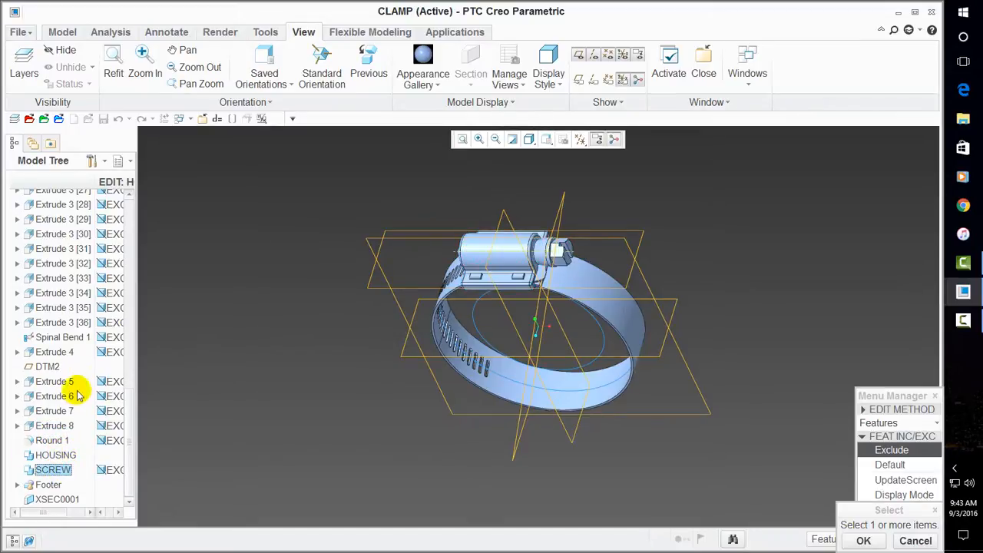
pyautogui.click(864, 540)
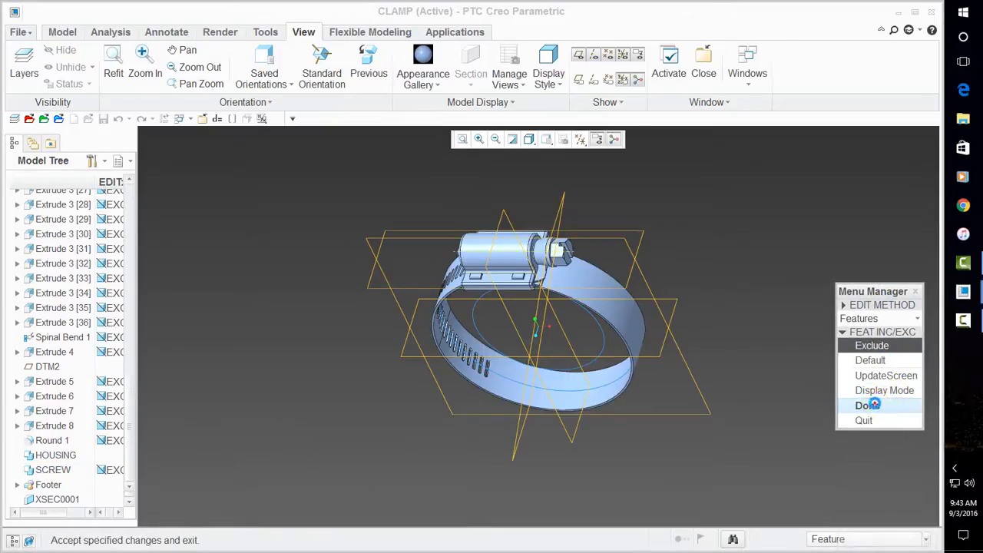
pyautogui.click(873, 406)
pyautogui.click(868, 381)
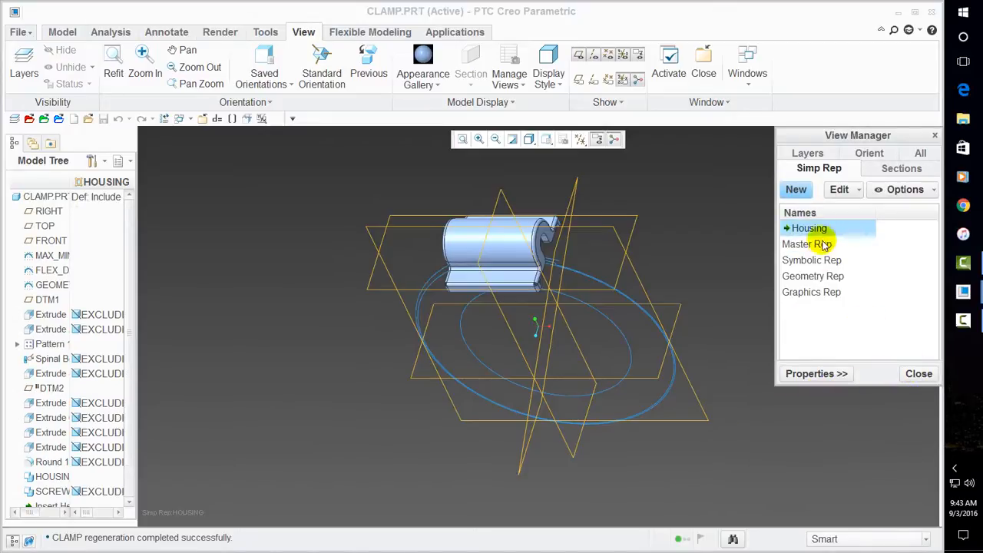
pyautogui.click(917, 374)
# Apply the orange appearance from My Appearances to all solid surfaces of the housing.
pyautogui.moveTo(771, 402); pyautogui.dragTo(764, 382, button='middle')
pyautogui.scroll(-4, 471, 130)
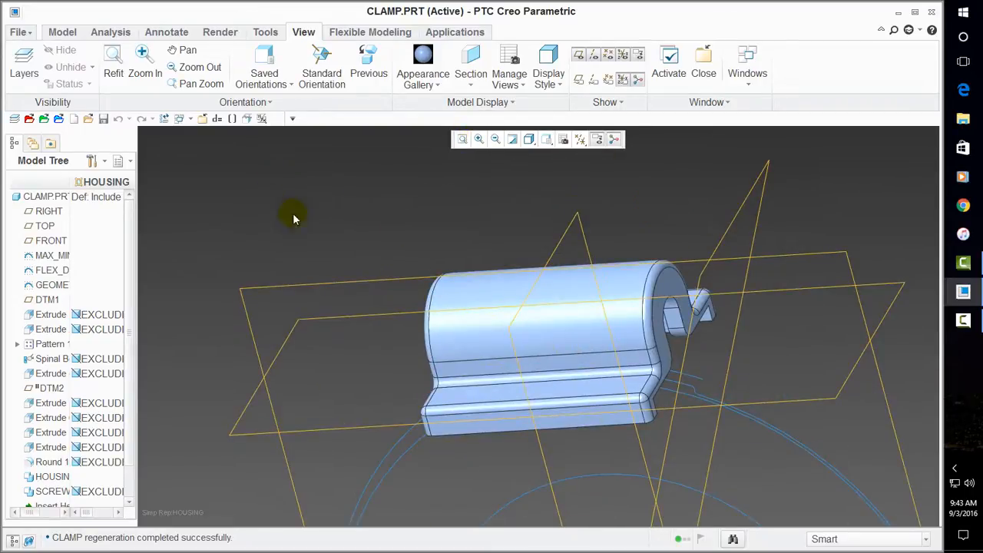
pyautogui.click(483, 299)
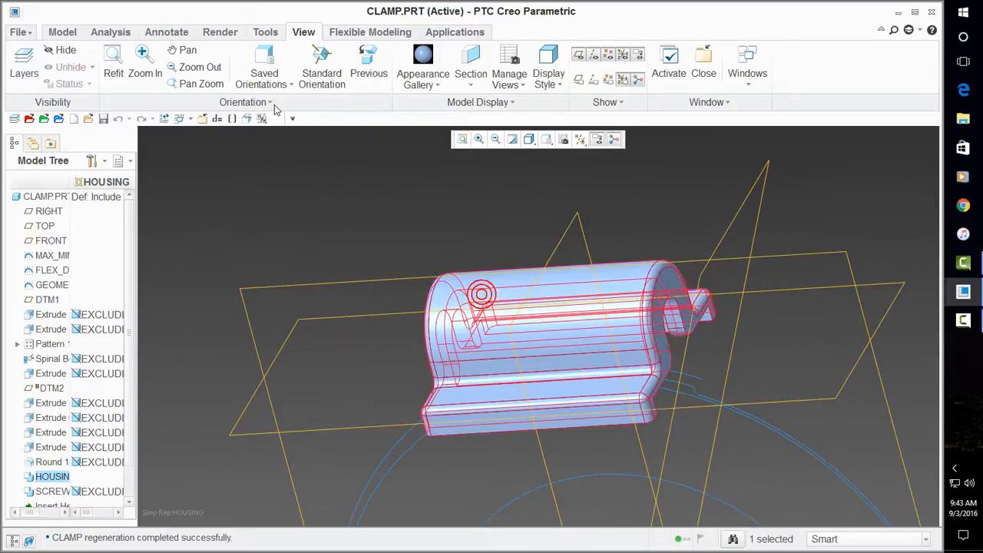
pyautogui.click(498, 280)
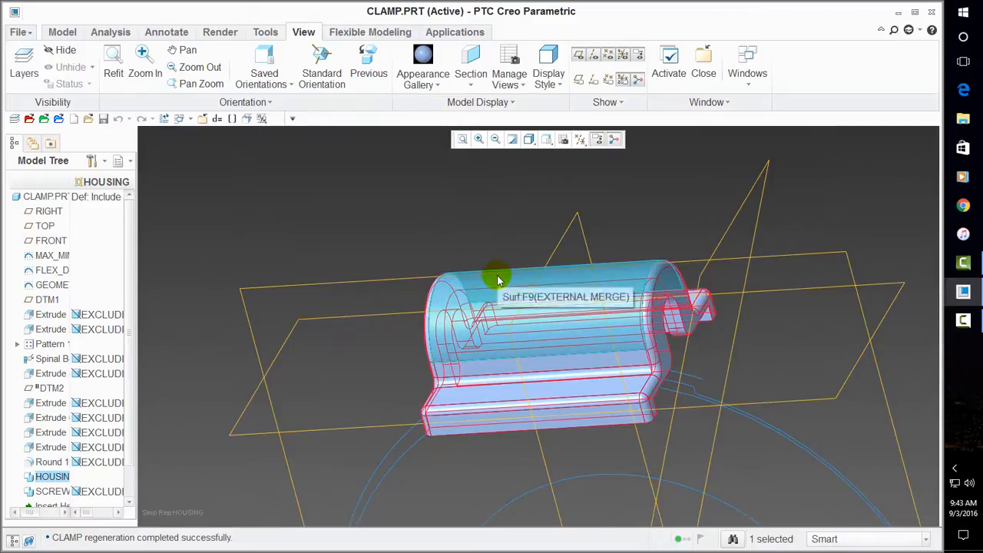
pyautogui.rightClick(389, 194)
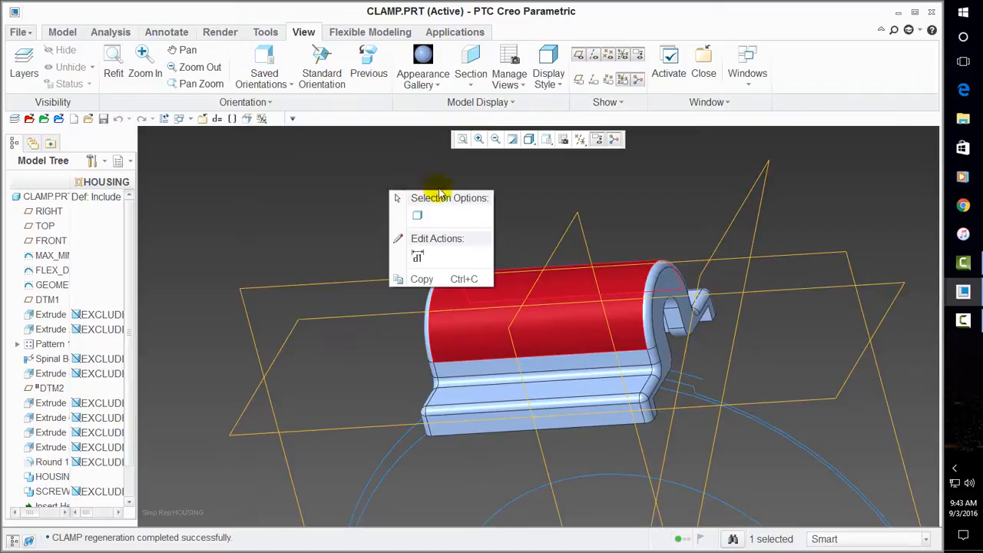
pyautogui.click(417, 215)
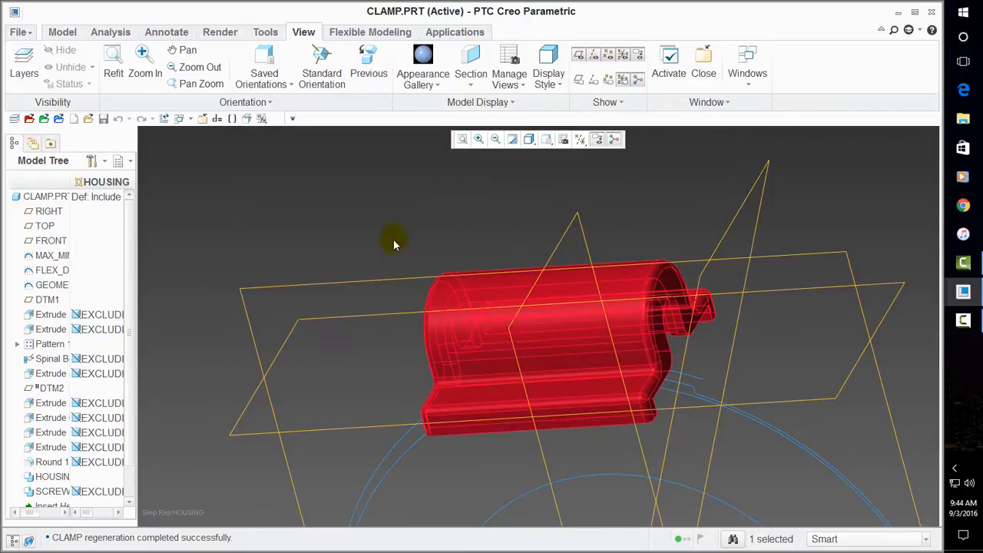
pyautogui.scroll(-5, 393, 242)
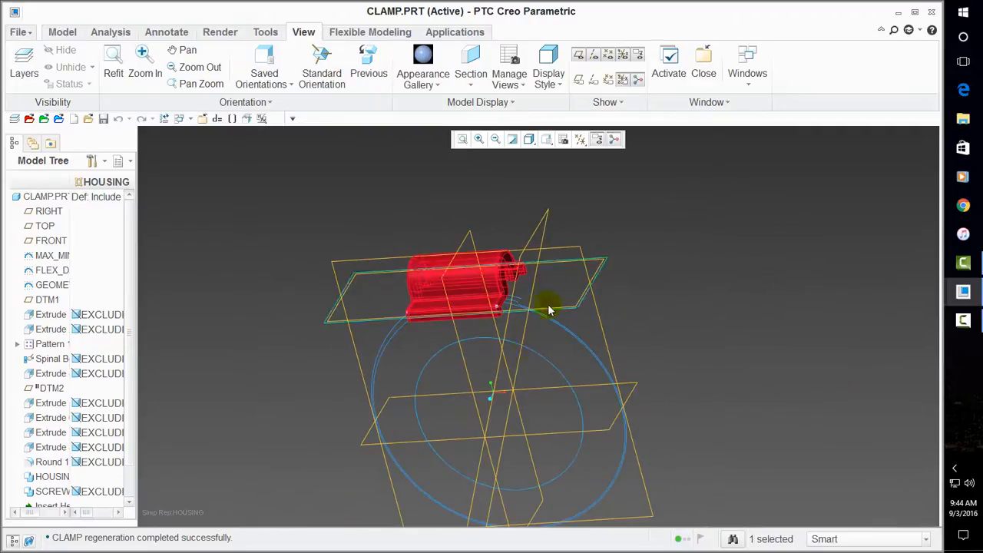
pyautogui.click(439, 84)
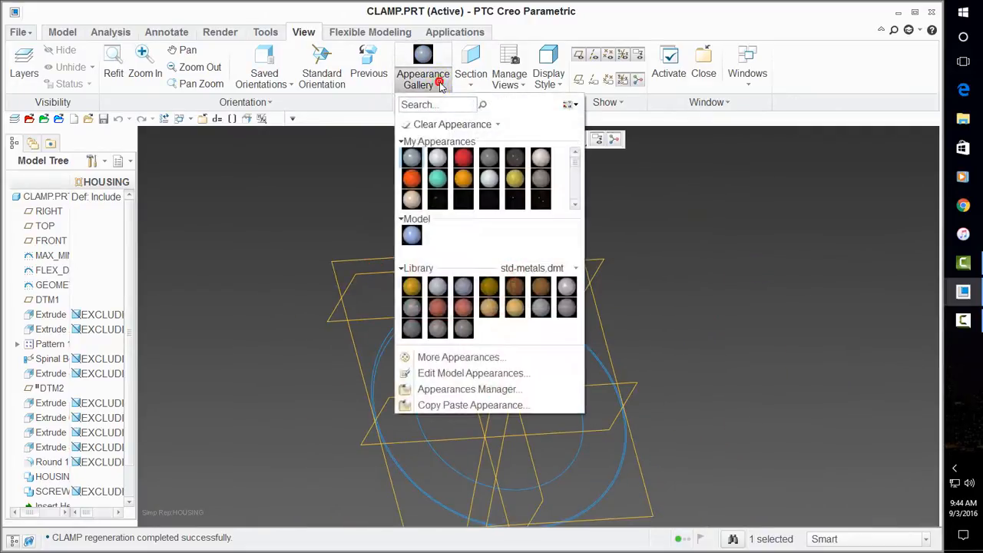
pyautogui.click(412, 179)
pyautogui.moveTo(438, 196)
pyautogui.mouseDown(button='middle')
pyautogui.moveTo(527, 176)
pyautogui.moveTo(459, 176)
pyautogui.moveTo(436, 188)
pyautogui.mouseUp(button='middle')
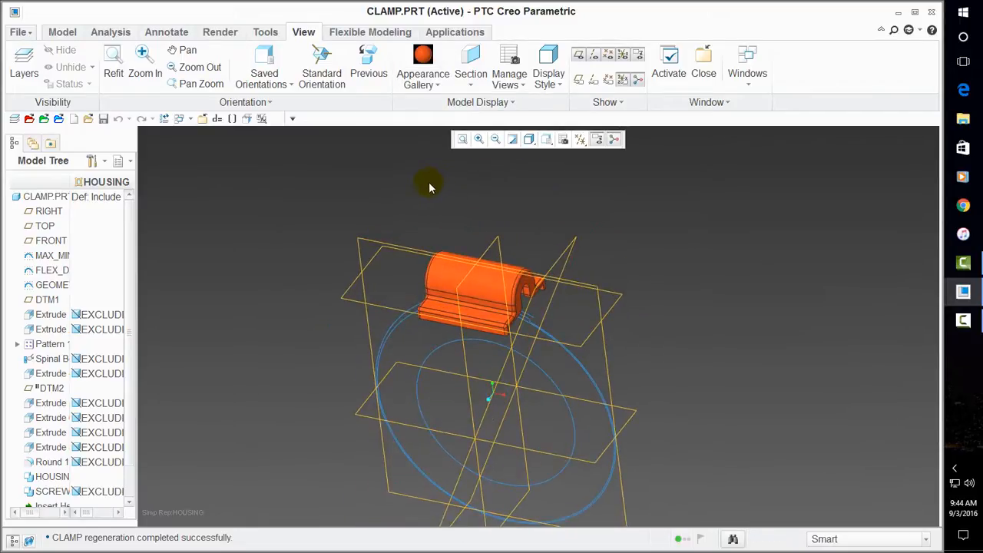
# Activate the Master Rep and create a new simplified representation named "screw".
pyautogui.click(562, 139)
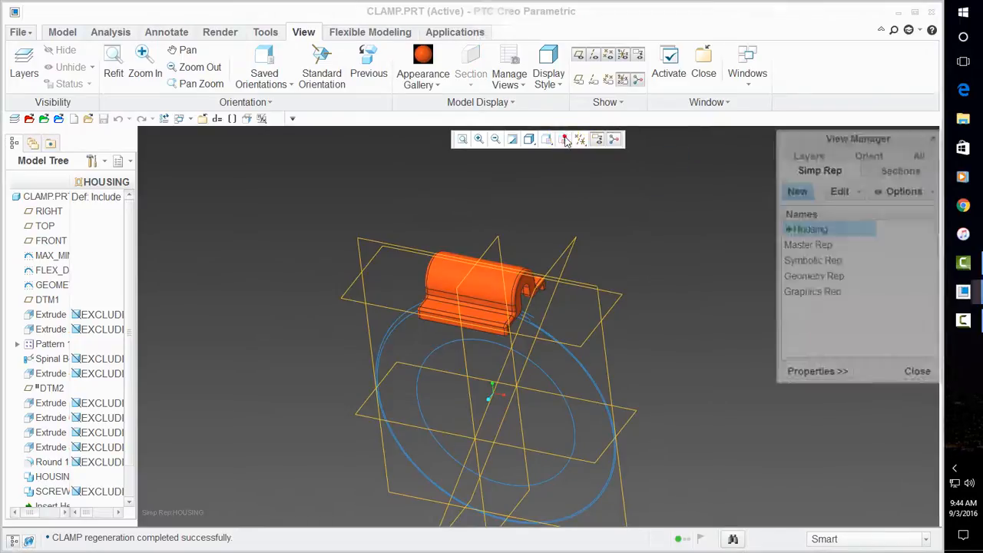
pyautogui.click(816, 244)
pyautogui.doubleClick(816, 245)
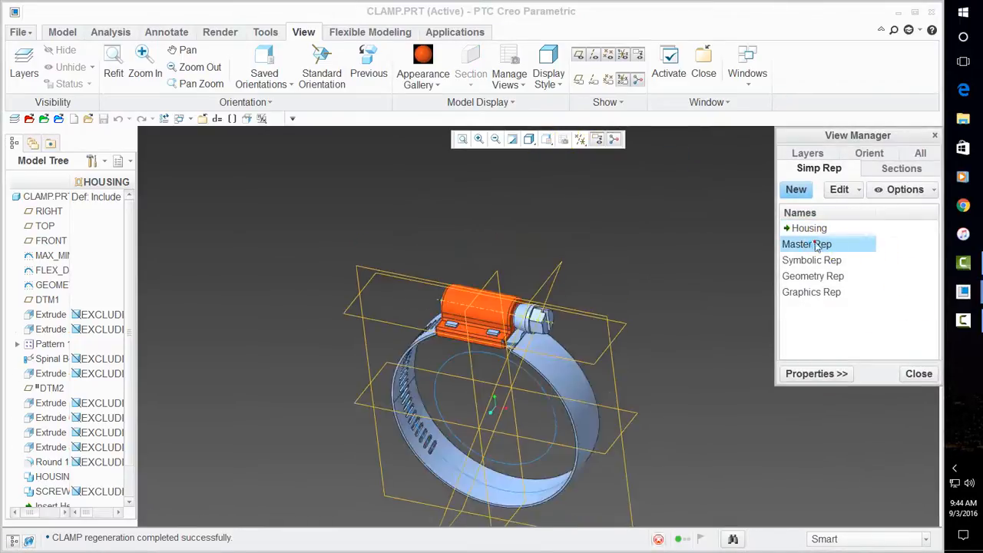
pyautogui.click(796, 190)
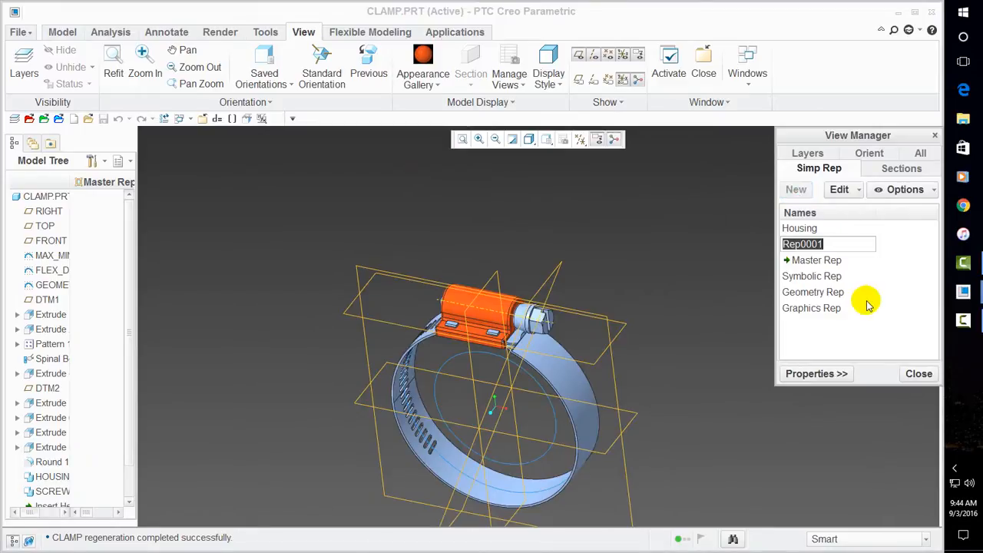
pyautogui.write('sc')
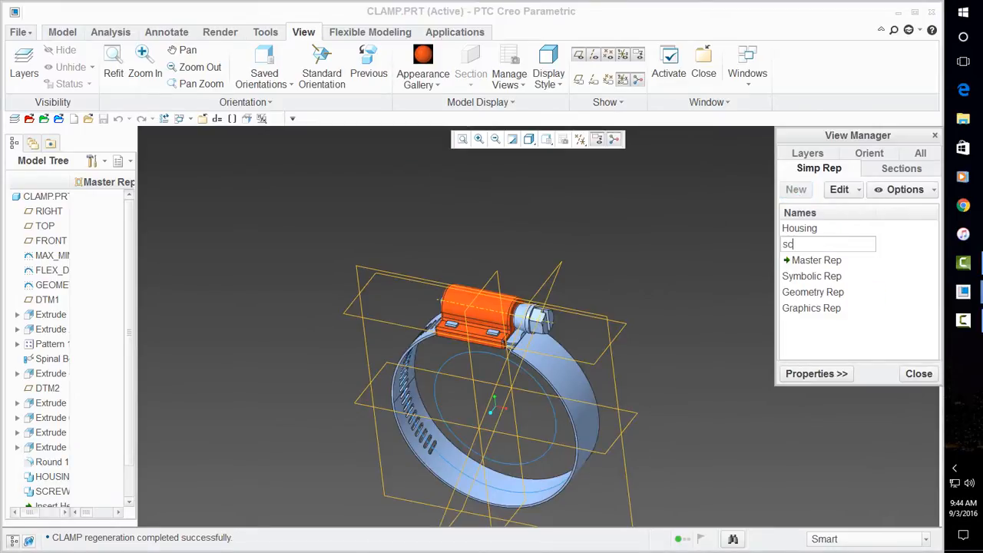
pyautogui.write('rew')
pyautogui.press('Return')
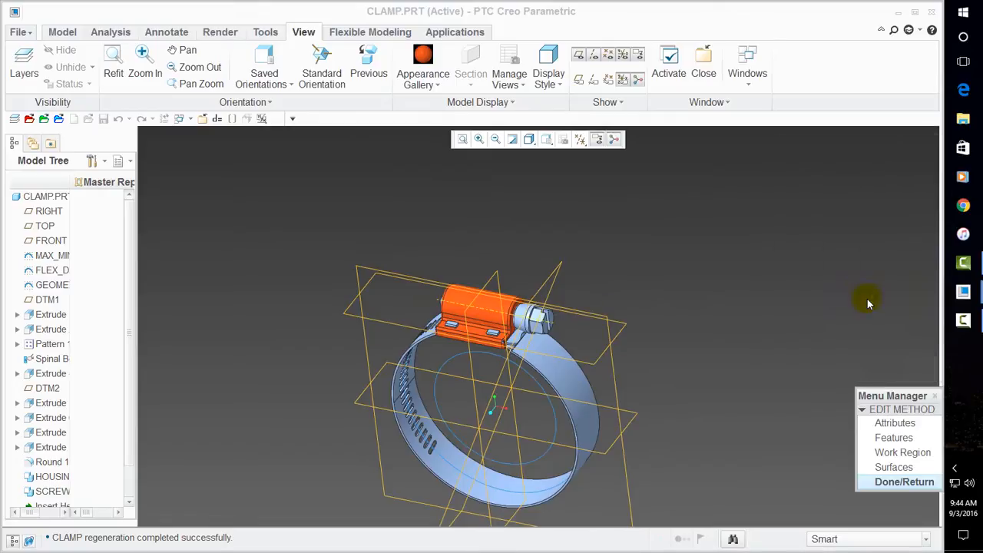
# Exclude Extrude 1, Extrude 2 and all patterned Extrude 3 features from the screw representation.
pyautogui.click(893, 437)
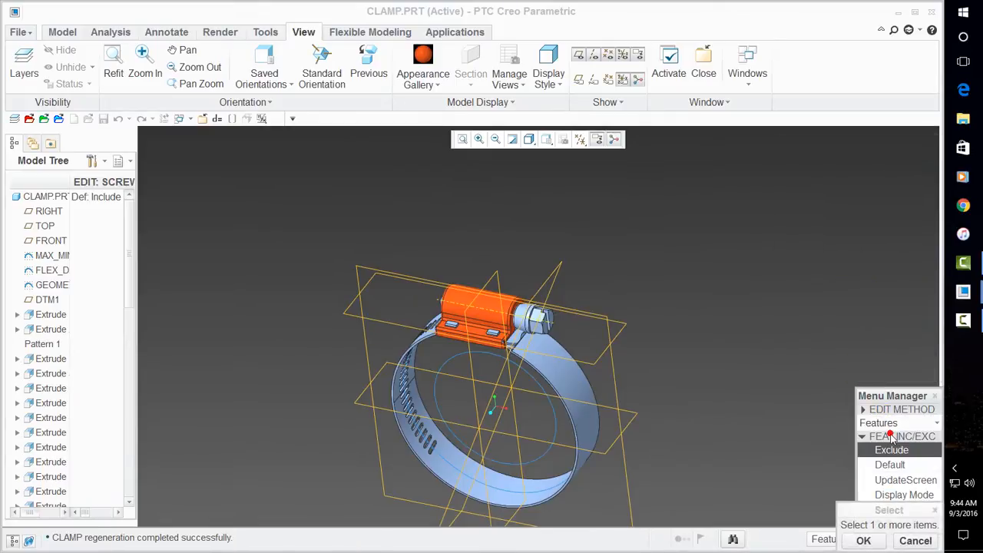
pyautogui.click(46, 315)
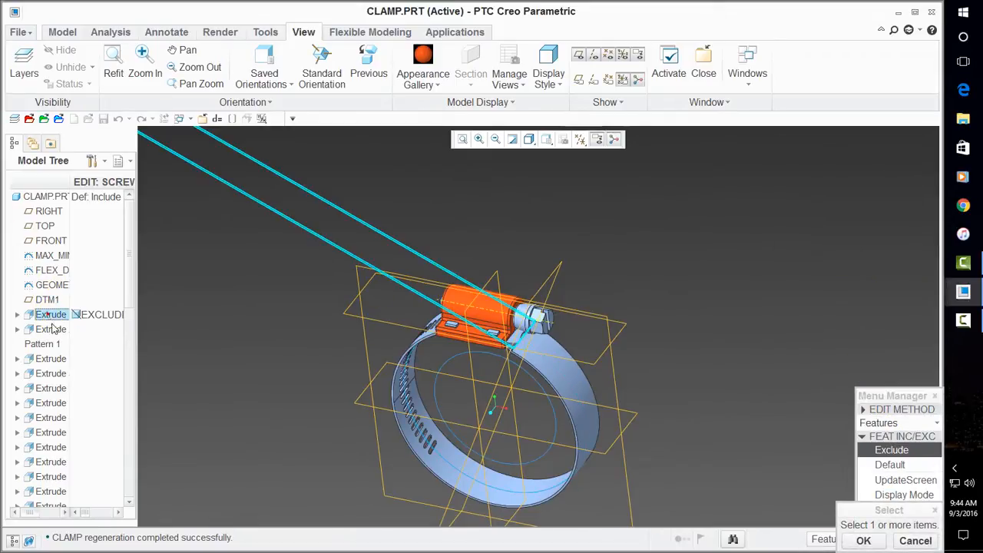
pyautogui.click(48, 330)
pyautogui.click(51, 359)
pyautogui.scroll(-5, 85, 384)
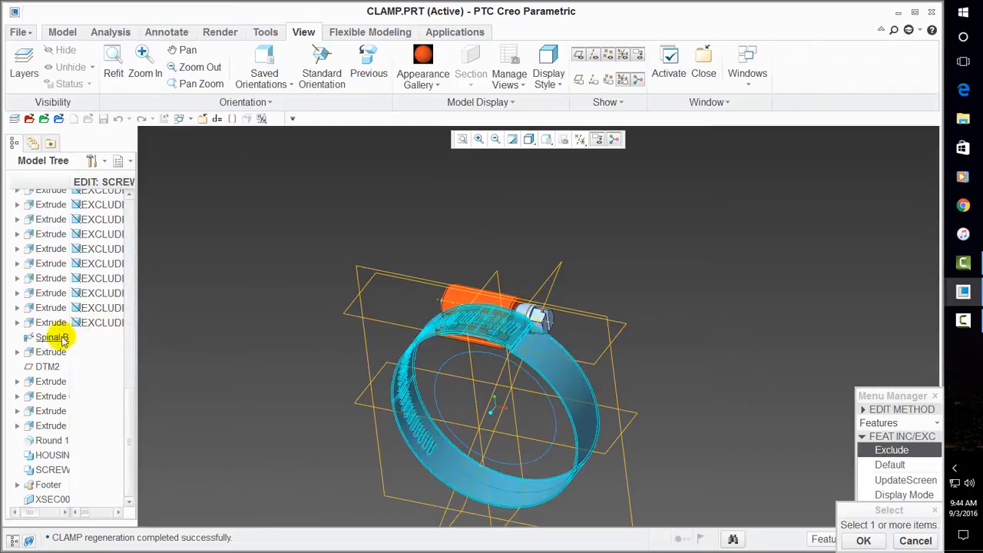
# Exclude Spinal Bend 1, Extrude 4 through Extrude 8, Round 1 and HOUSING as well, and finish the screw representation.
pyautogui.click(54, 353)
pyautogui.click(54, 381)
pyautogui.click(53, 396)
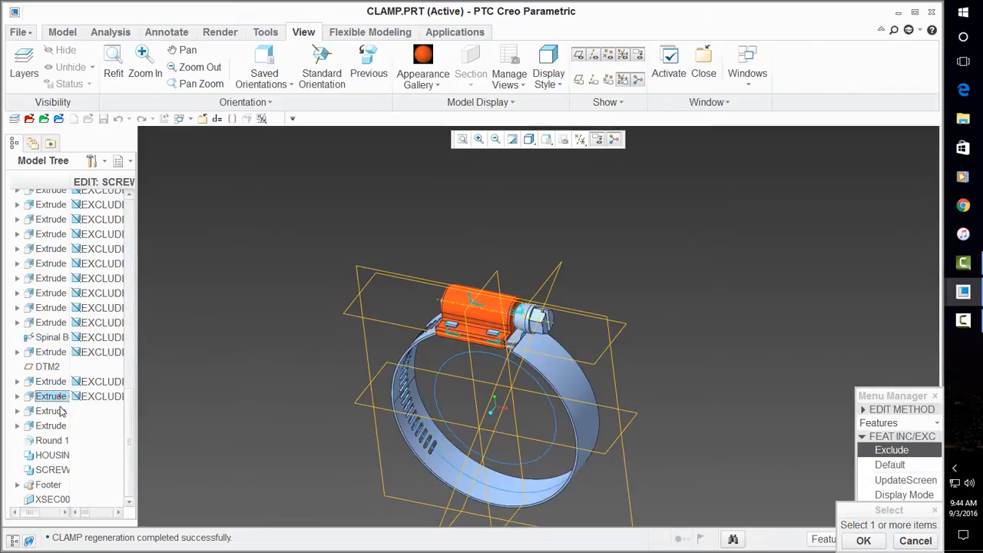
pyautogui.click(59, 412)
pyautogui.click(51, 425)
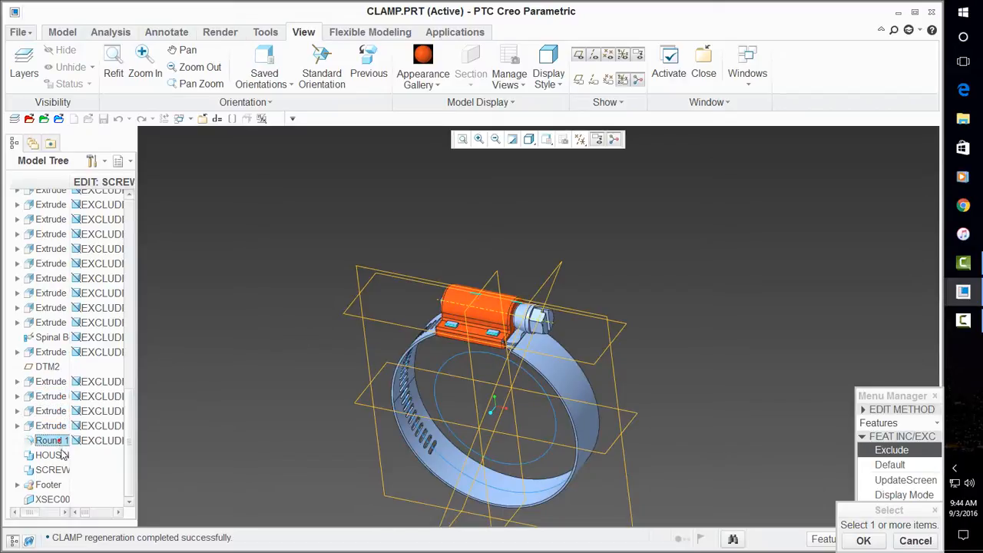
pyautogui.click(61, 456)
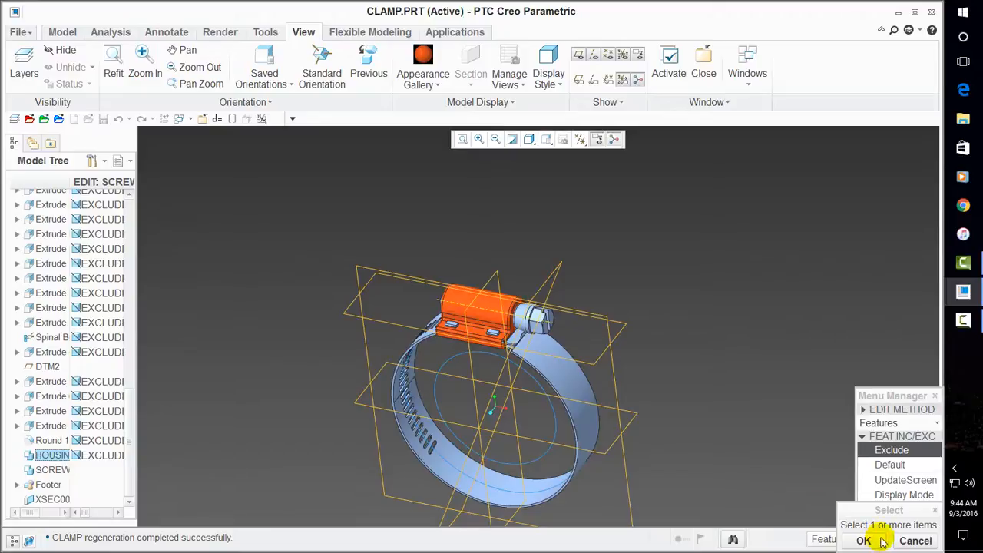
pyautogui.moveTo(895, 396); pyautogui.dragTo(866, 292)
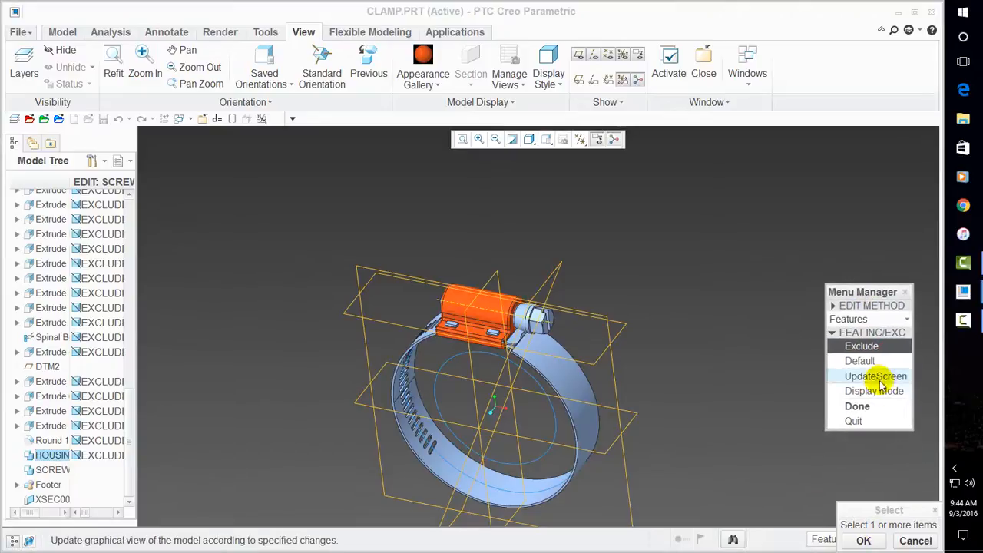
pyautogui.click(856, 406)
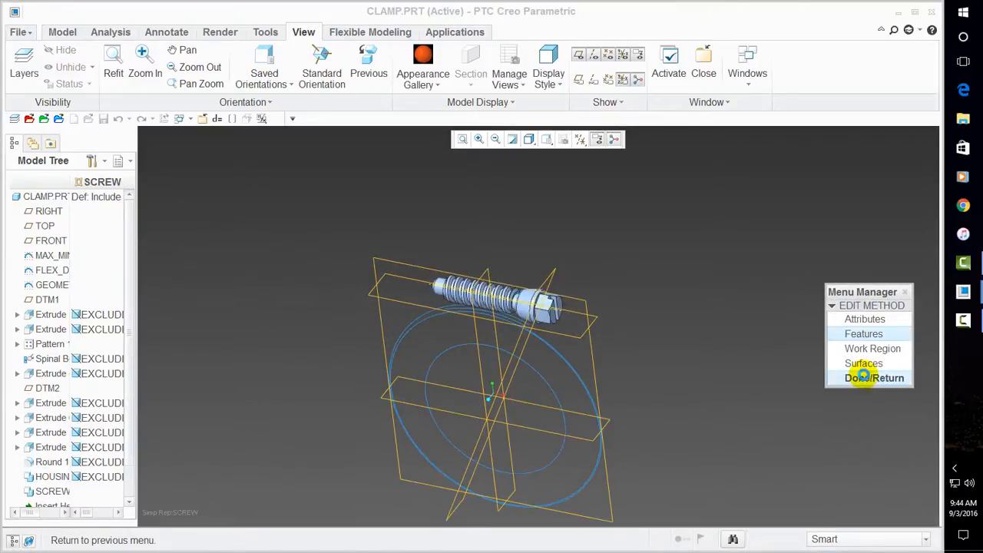
pyautogui.click(863, 377)
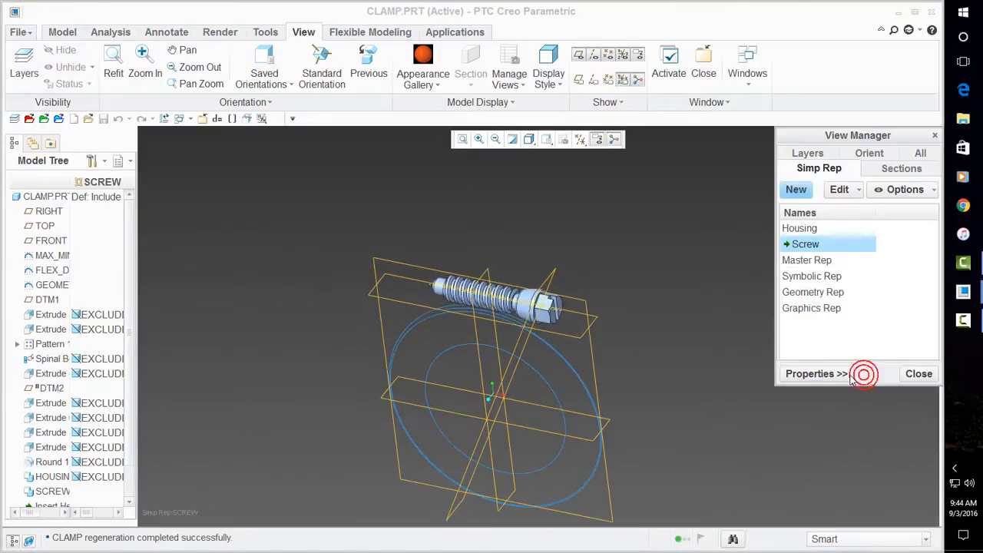
pyautogui.click(907, 374)
# Apply the "deeppink" appearance from My Appearances to all solid surfaces of the screw.
pyautogui.scroll(4, 549, 248)
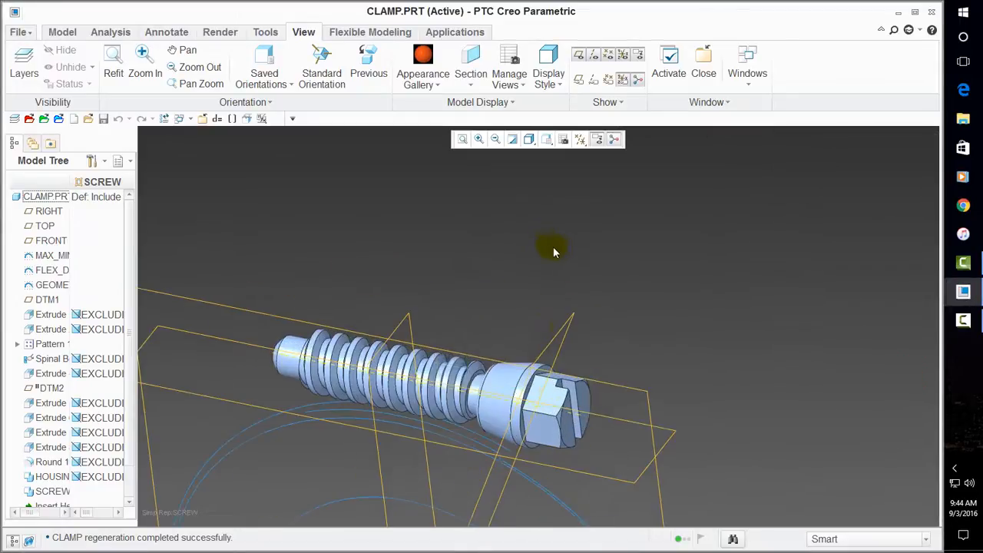
pyautogui.click(505, 378)
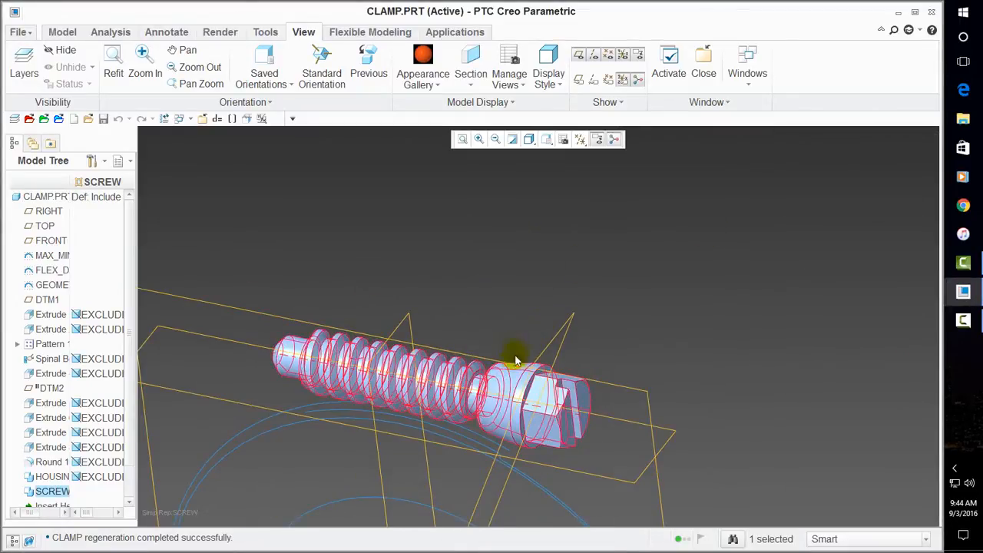
pyautogui.scroll(3, 520, 382)
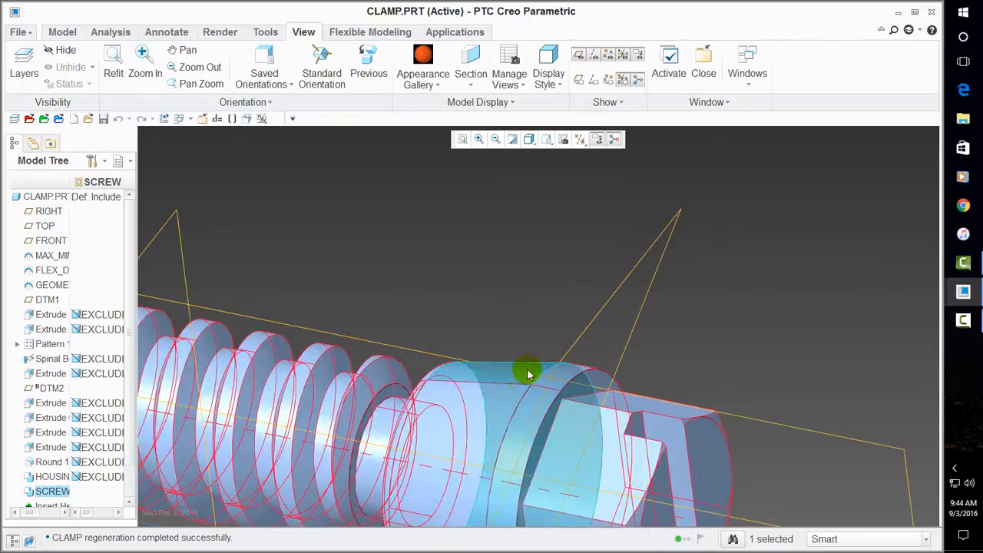
pyautogui.click(529, 366)
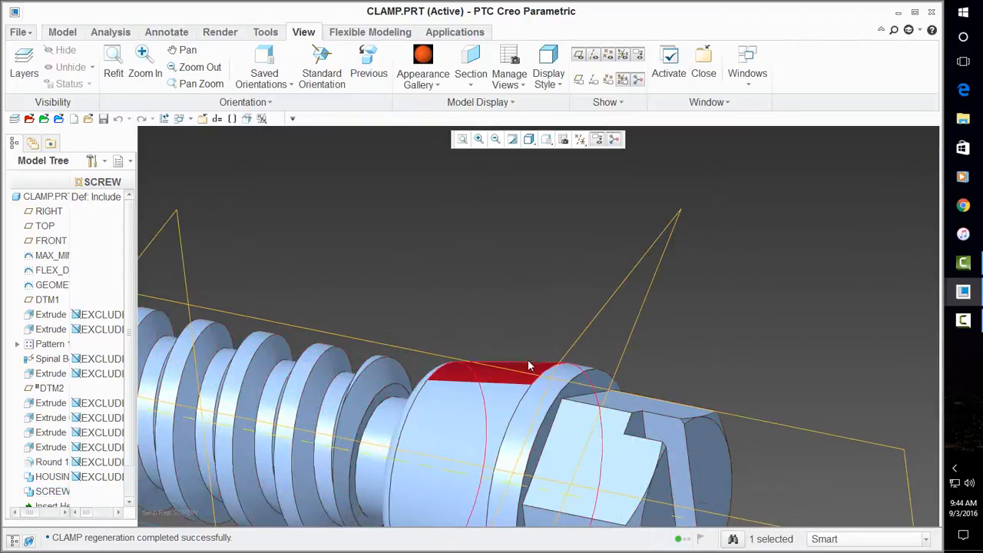
pyautogui.rightClick(486, 238)
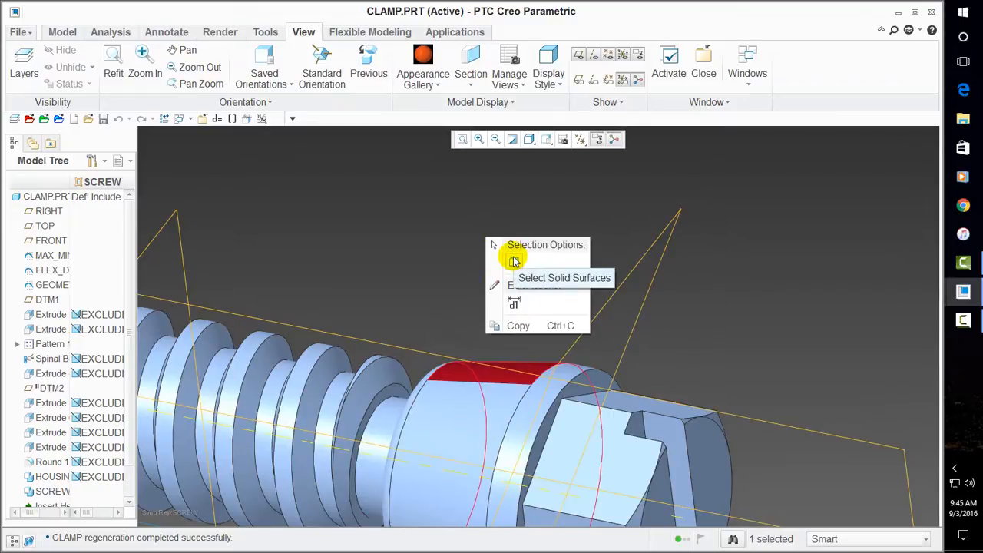
pyautogui.click(512, 258)
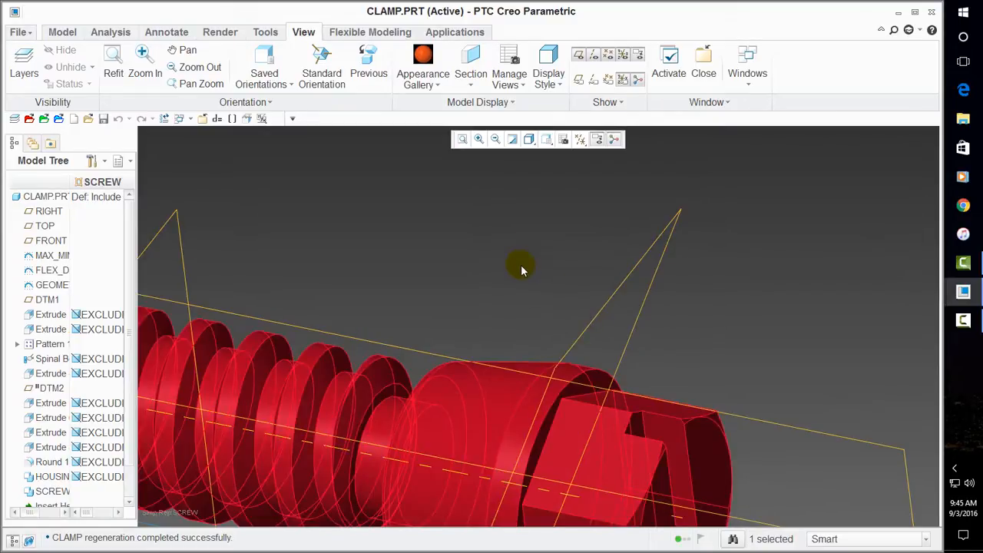
pyautogui.scroll(5, 572, 269)
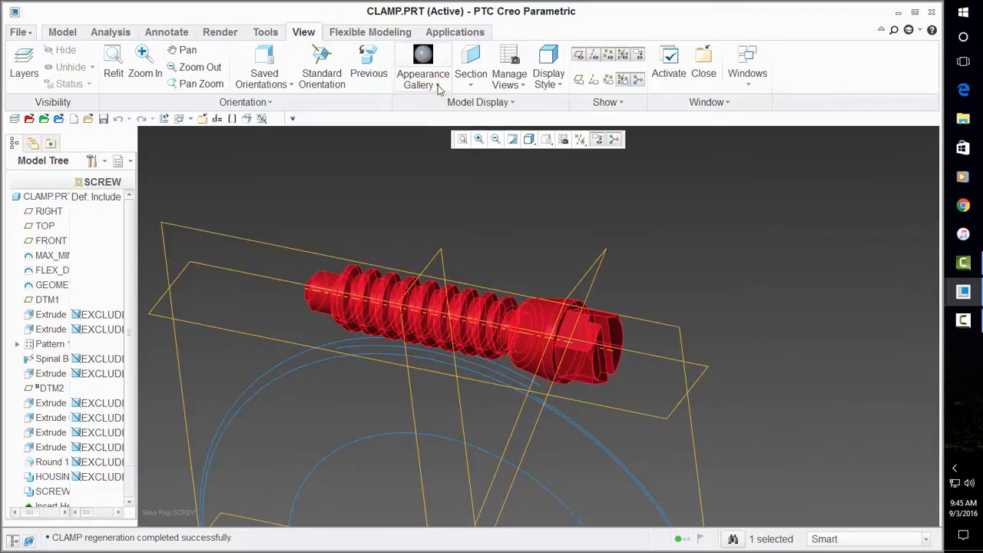
pyautogui.click(437, 86)
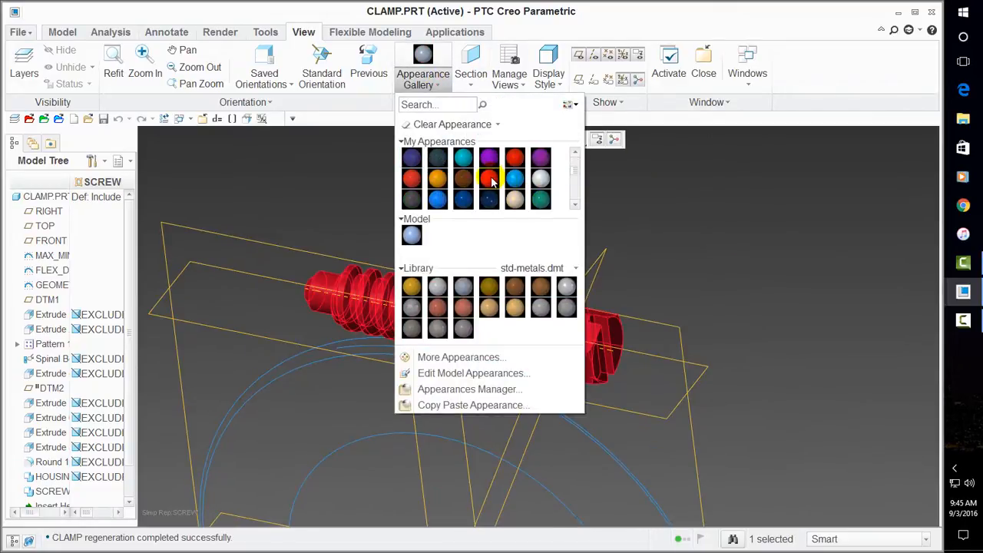
pyautogui.click(489, 178)
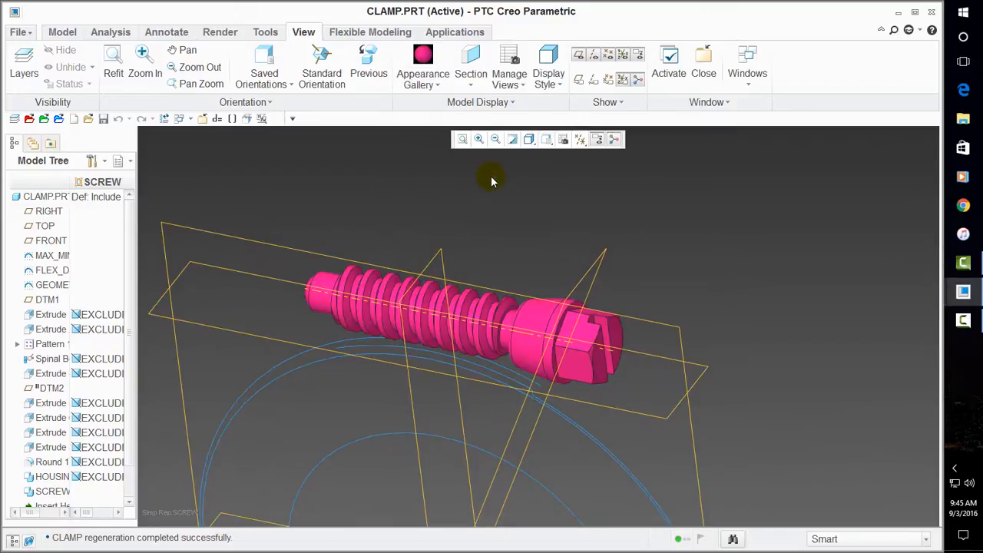
# Edit the screw's deeppink model appearance, setting both its intensity and ambient values to 100.
pyautogui.click(438, 87)
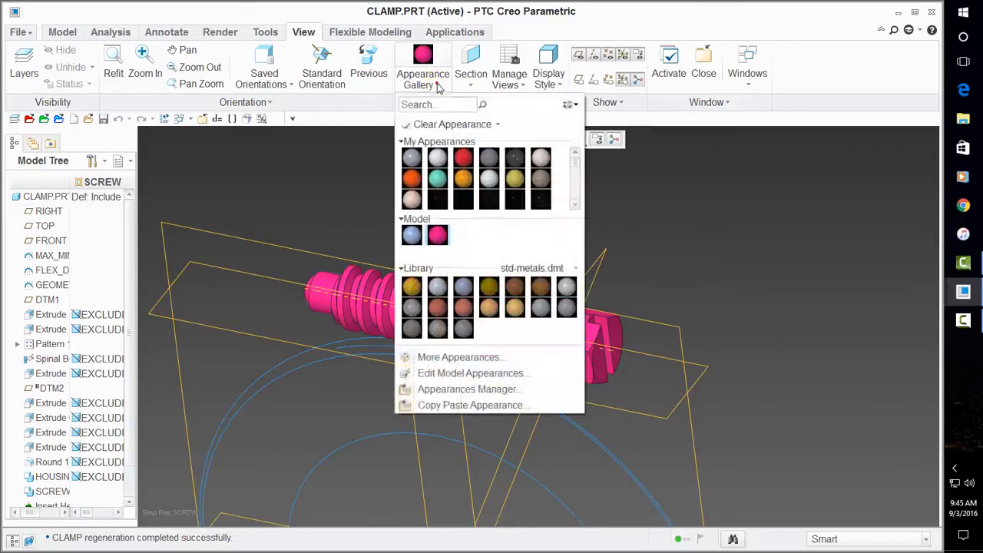
pyautogui.click(496, 373)
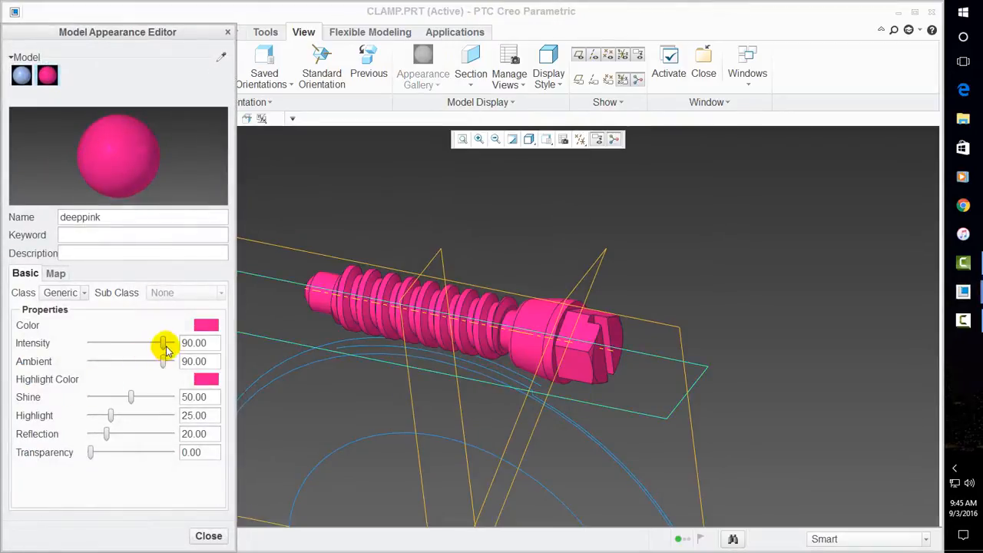
pyautogui.moveTo(163, 343); pyautogui.dragTo(170, 342)
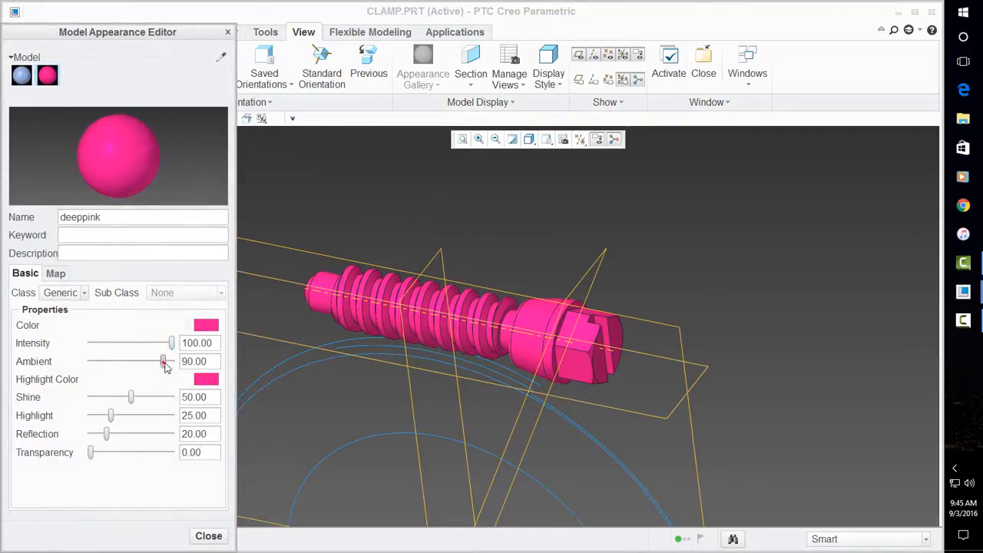
# Change the deeppink appearance's base colour to a softer, paler pink using the color wheel, and finish editing the appearance.
pyautogui.click(206, 325)
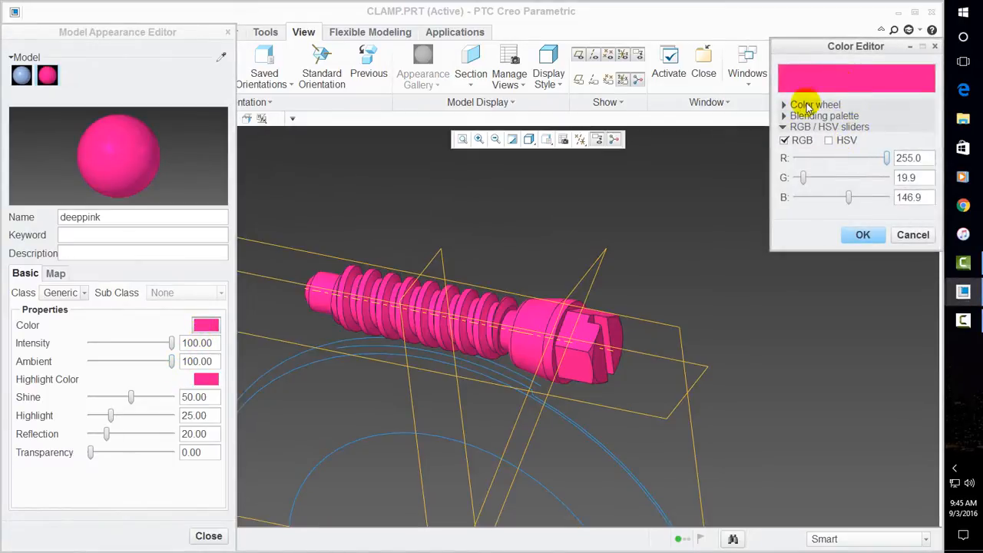
pyautogui.click(803, 104)
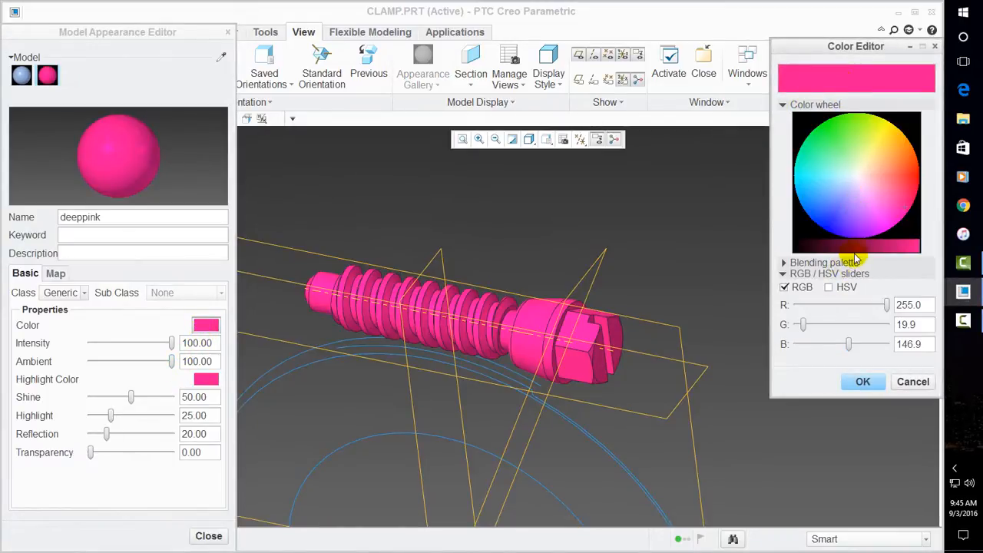
pyautogui.moveTo(853, 247); pyautogui.dragTo(904, 249)
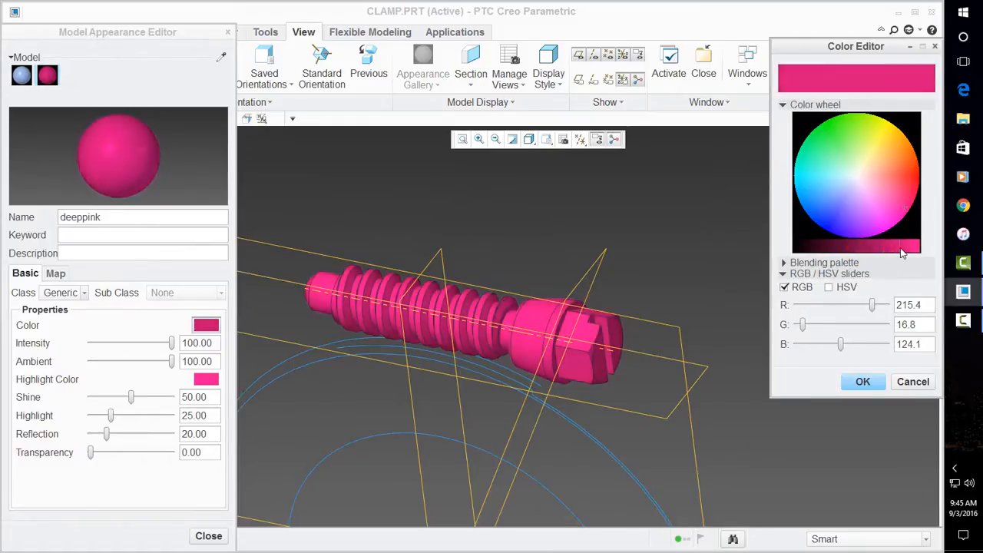
pyautogui.moveTo(907, 213); pyautogui.dragTo(880, 199)
pyautogui.click(861, 382)
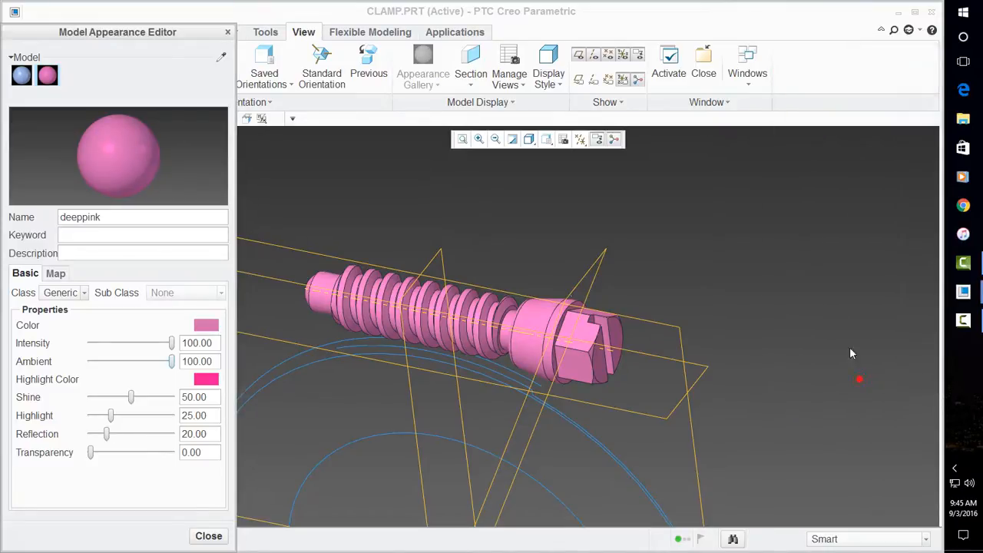
pyautogui.click(206, 536)
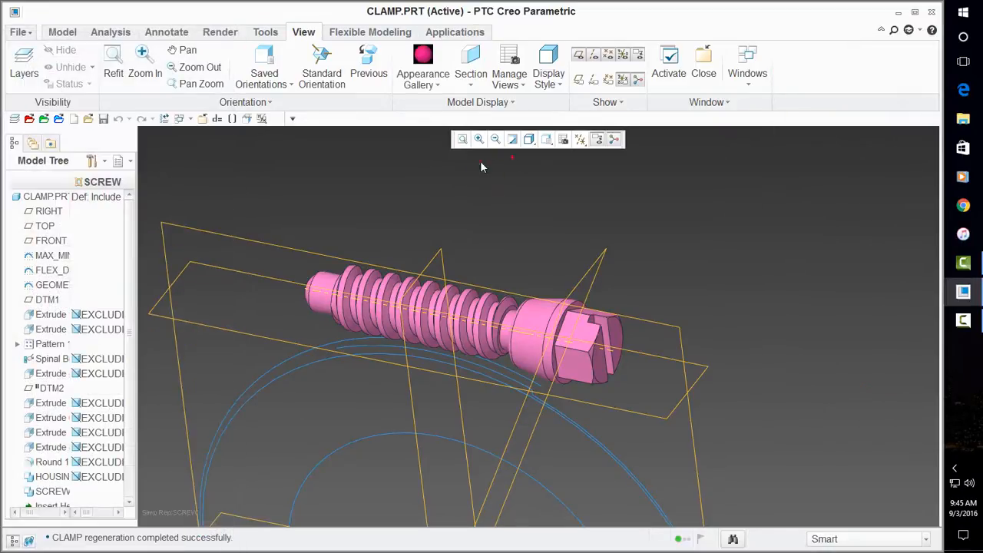
# Return to the standard orientation, activate the Master Rep and save the clamp part.
pyautogui.hotkey('ctrl', 'd')
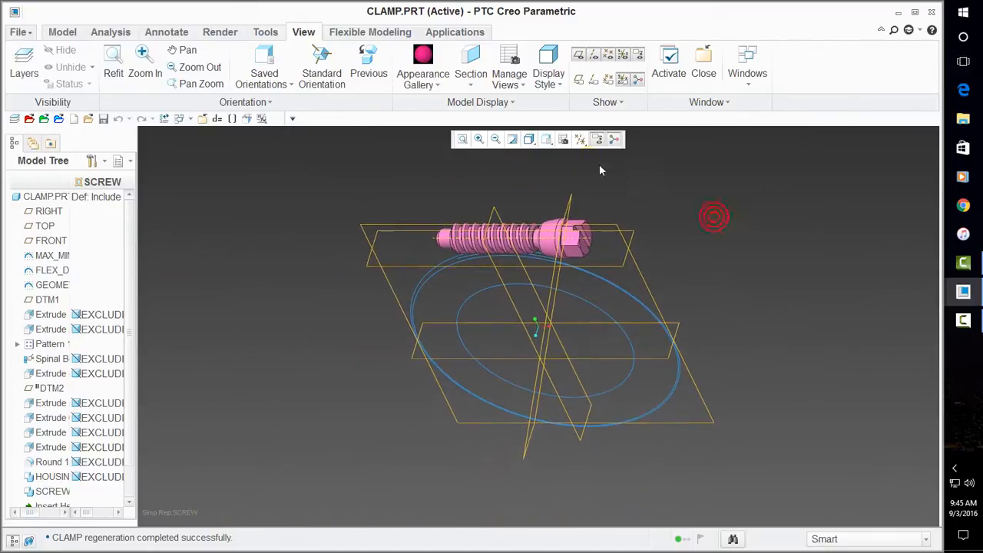
pyautogui.click(547, 140)
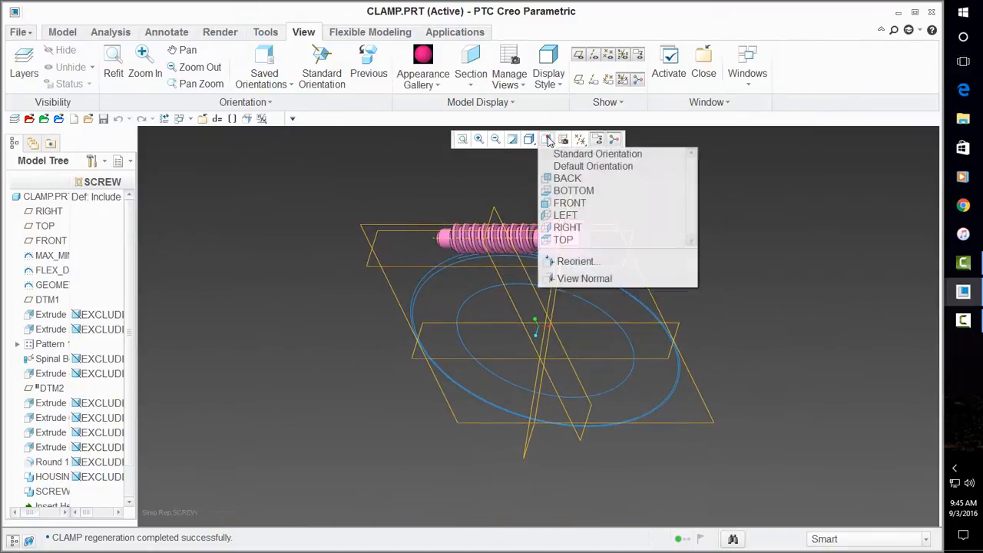
pyautogui.click(547, 140)
pyautogui.click(569, 141)
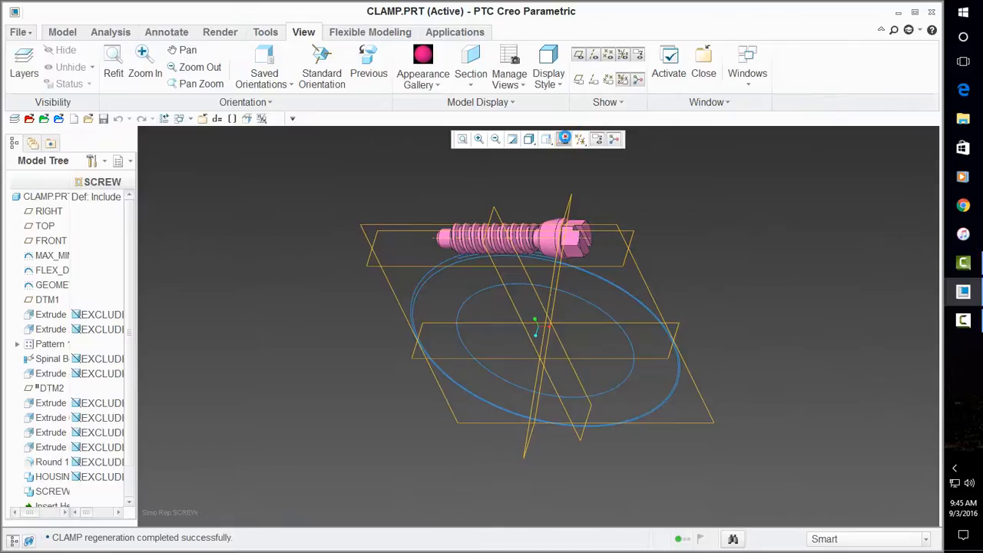
pyautogui.doubleClick(814, 261)
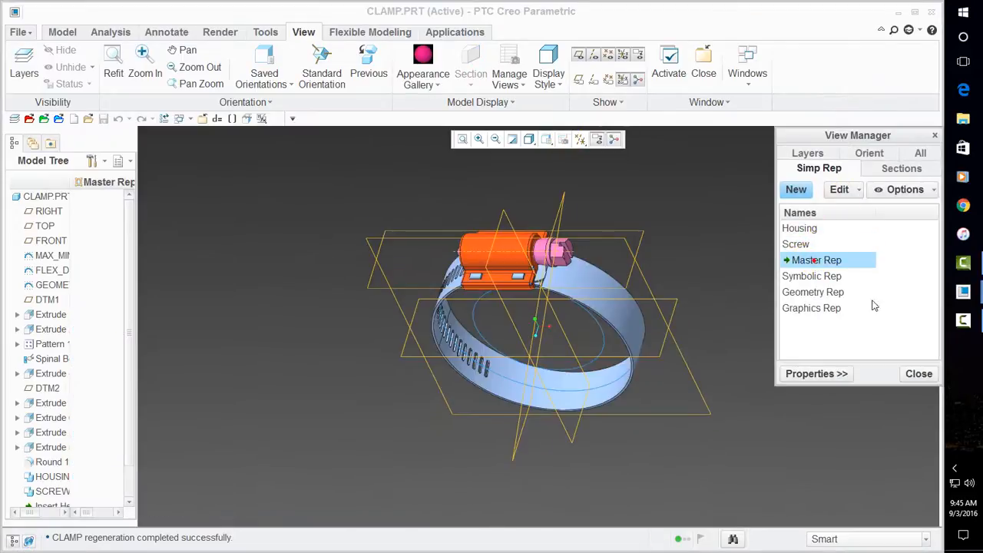
pyautogui.click(918, 373)
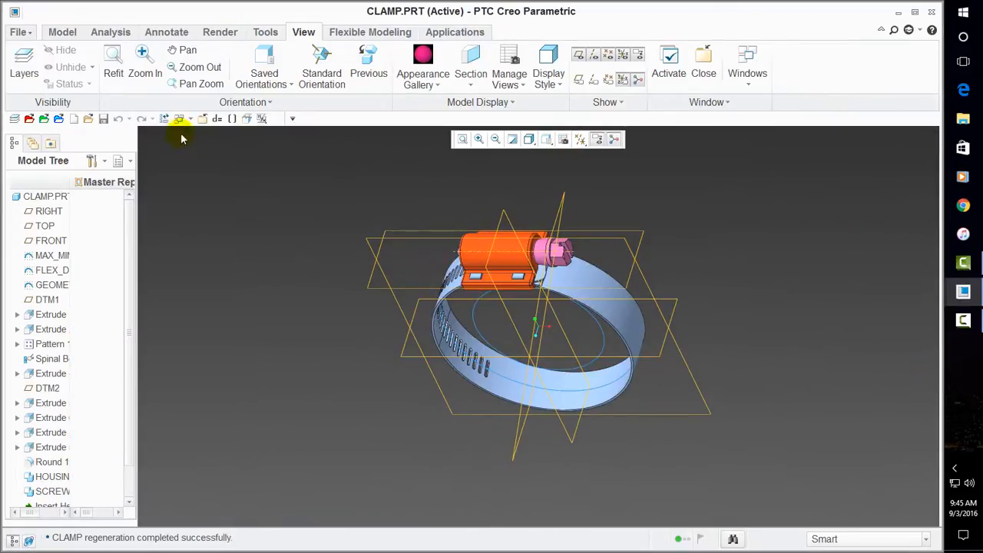
pyautogui.click(104, 119)
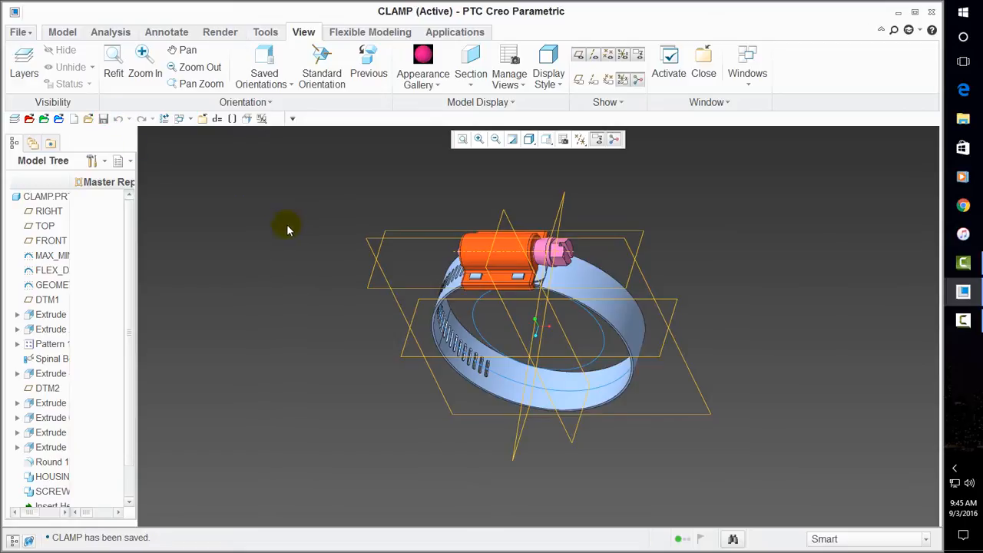
# Examine the recoloured clamp from another angle and return it to the standard orientation.
pyautogui.moveTo(285, 226); pyautogui.dragTo(356, 266, button='middle')
pyautogui.scroll(3, 358, 266)
pyautogui.scroll(-4, 506, 275)
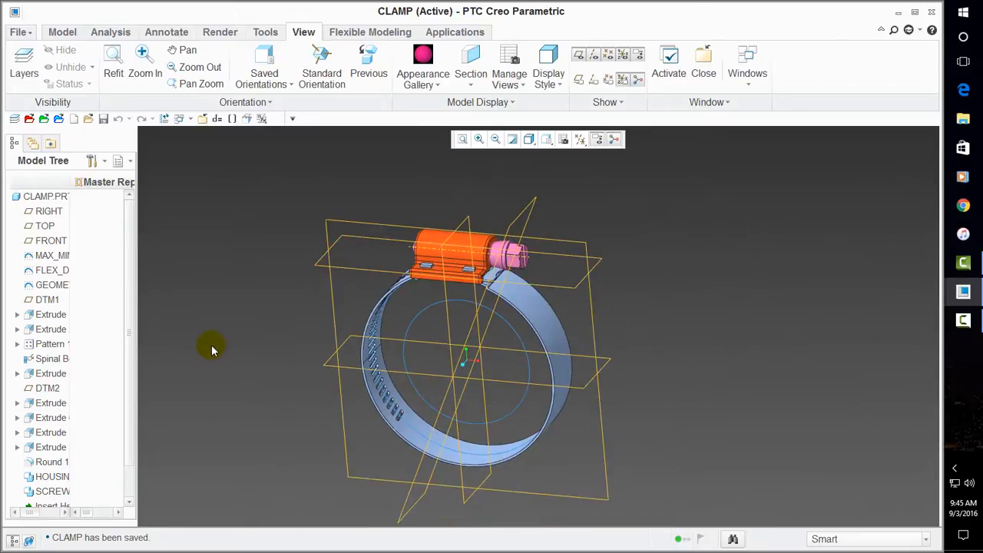
pyautogui.hotkey('ctrl', 'd')
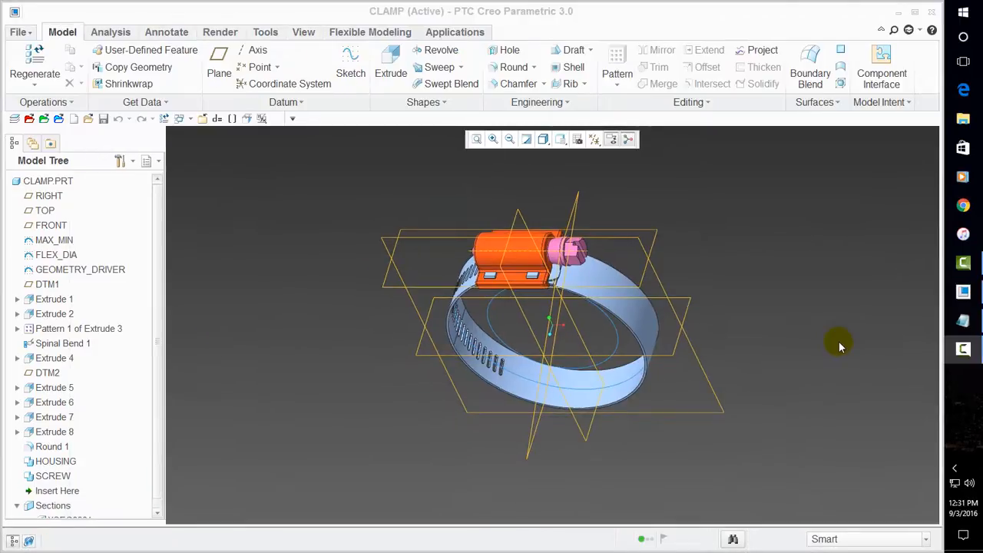
# Examine the clamp's housing, screw, slotted band and MAX_MIN curve from several angles and distances.
pyautogui.moveTo(720, 297); pyautogui.dragTo(447, 322, button='middle')
pyautogui.scroll(-5, 556, 226)
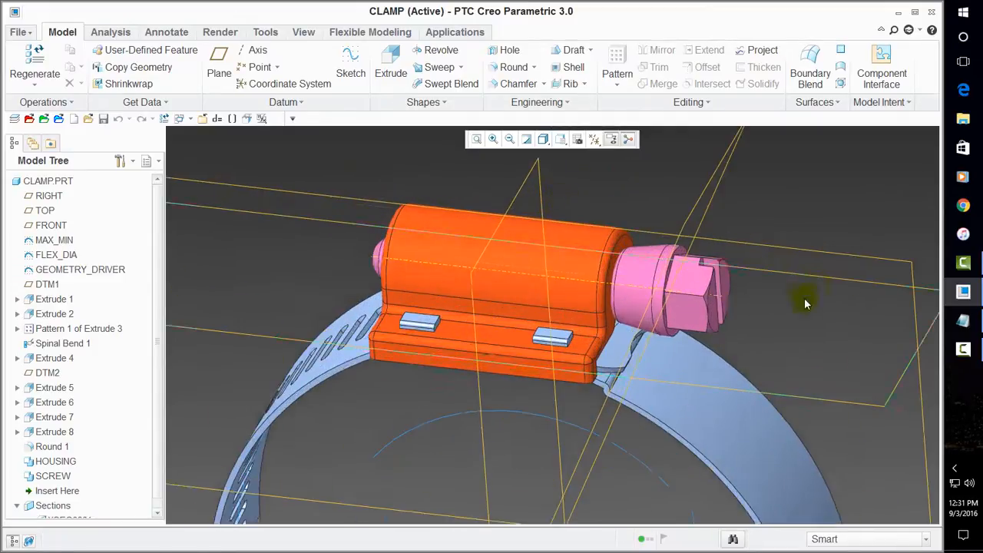
pyautogui.scroll(4, 464, 287)
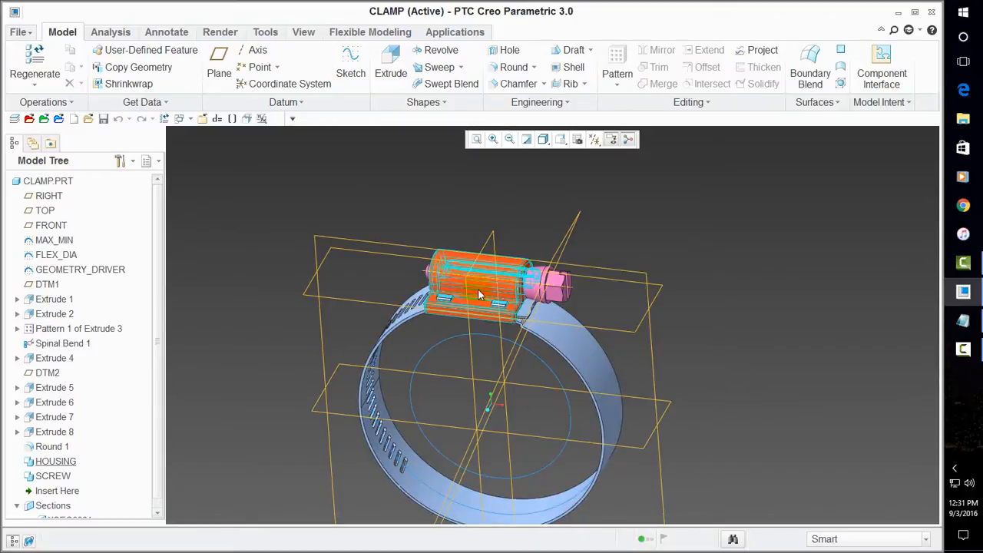
pyautogui.scroll(-4, 496, 242)
pyautogui.scroll(4, 663, 274)
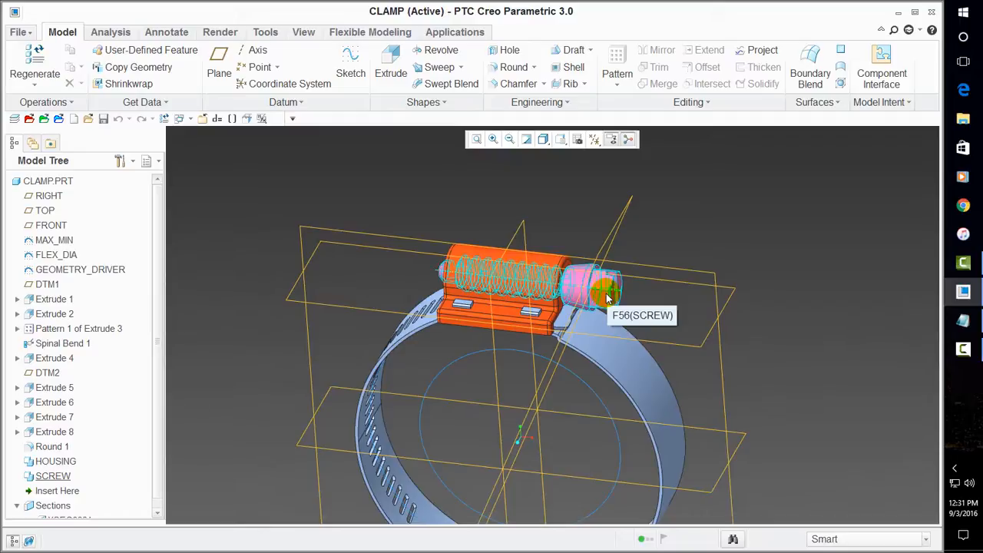
pyautogui.click(607, 298)
pyautogui.click(540, 228)
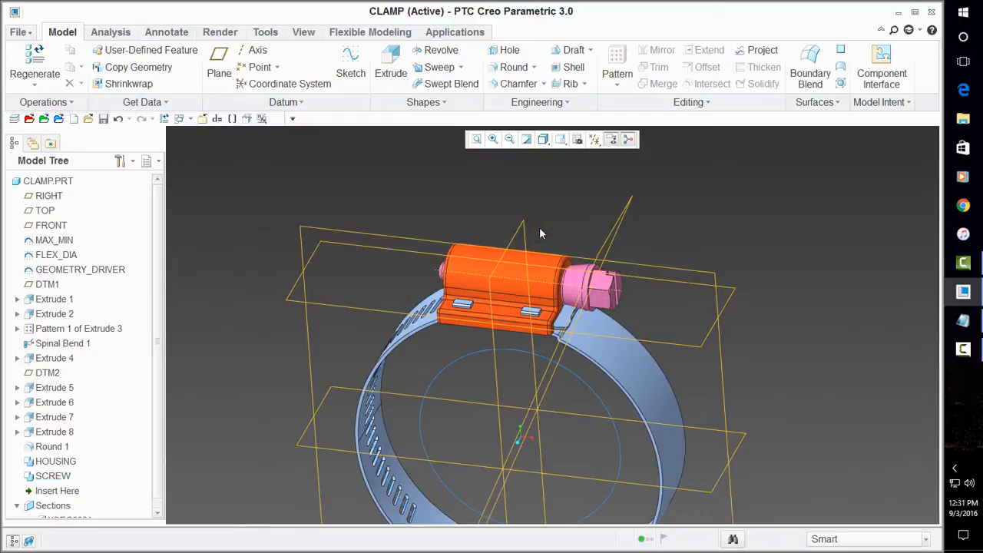
pyautogui.scroll(1, 404, 277)
pyautogui.moveTo(405, 273); pyautogui.dragTo(613, 315, button='middle')
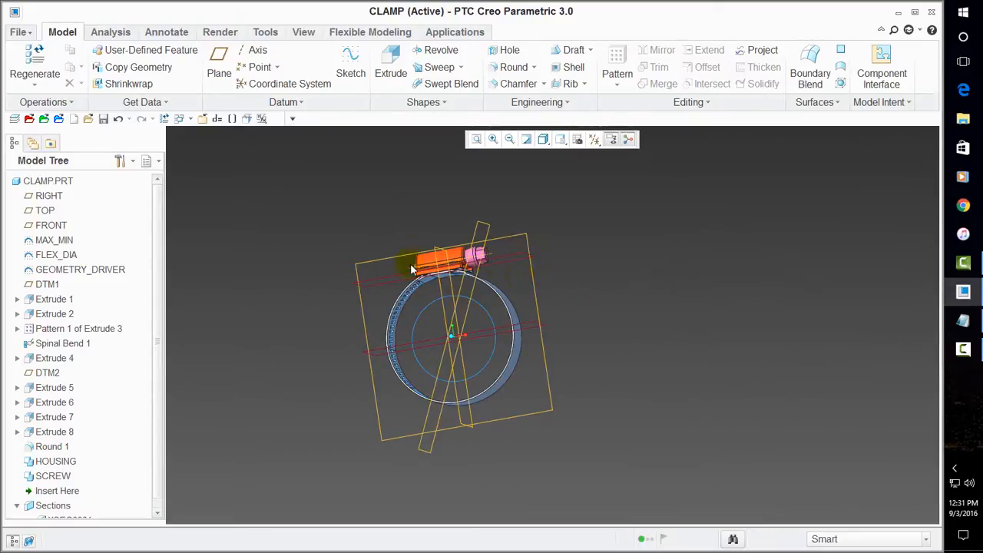
pyautogui.moveTo(516, 282); pyautogui.dragTo(508, 302, button='middle')
pyautogui.scroll(-5, 437, 277)
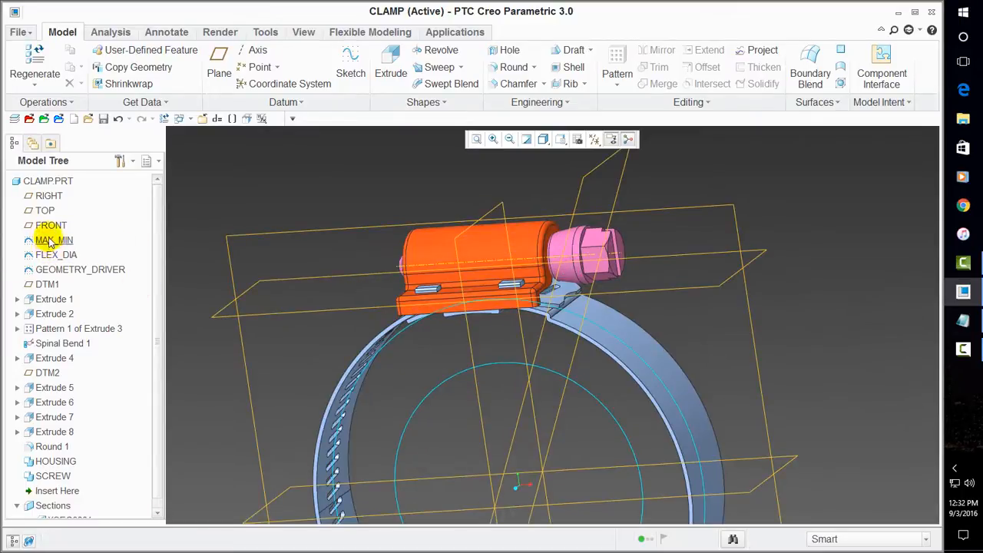
pyautogui.scroll(5, 365, 318)
pyautogui.moveTo(418, 307)
pyautogui.mouseDown(button='middle')
pyautogui.moveTo(461, 231)
pyautogui.moveTo(430, 322)
pyautogui.mouseUp(button='middle')
pyautogui.scroll(-5, 430, 322)
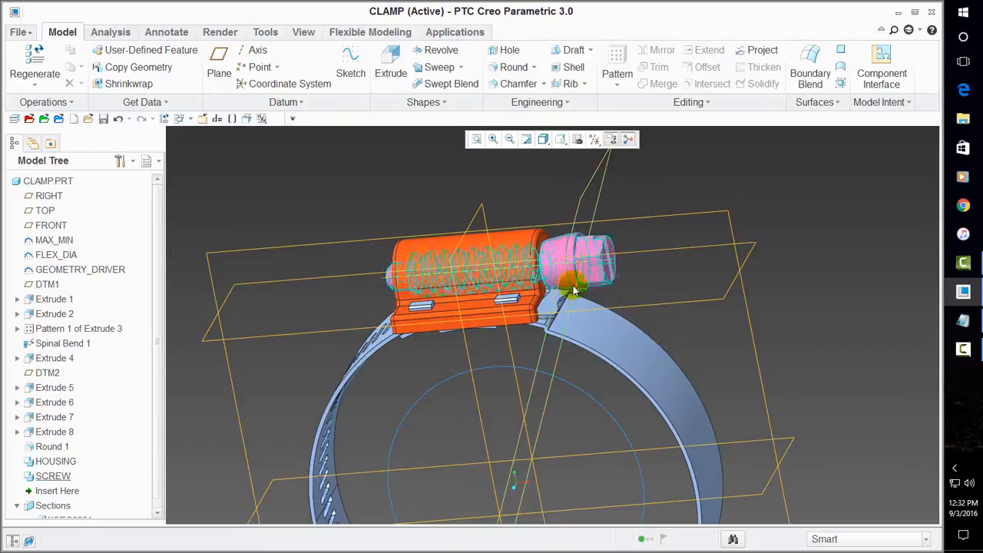
pyautogui.scroll(5, 398, 284)
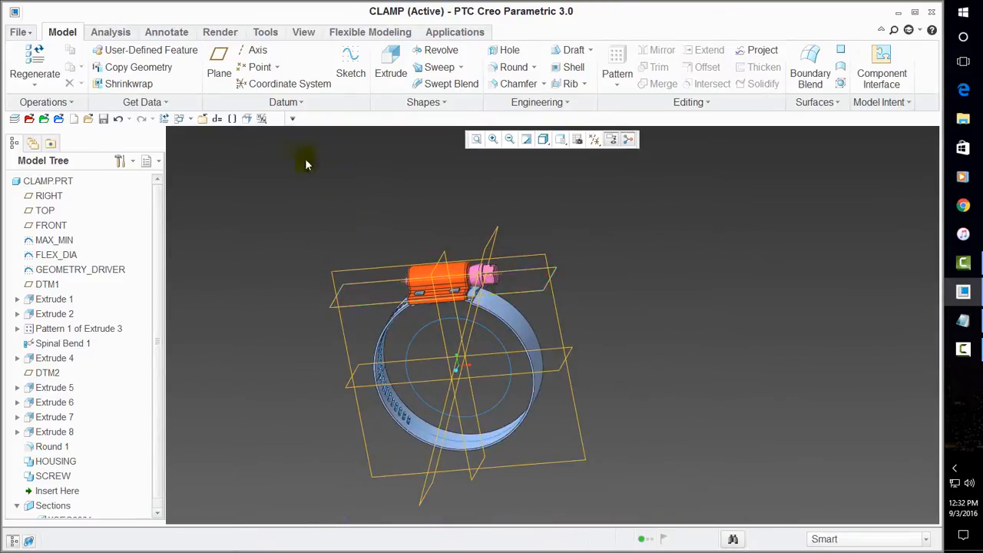
# Add the relation OLD_MAX = max to the CLAMP part's relations, below band_sk_thk = band_thk.
pyautogui.click(218, 119)
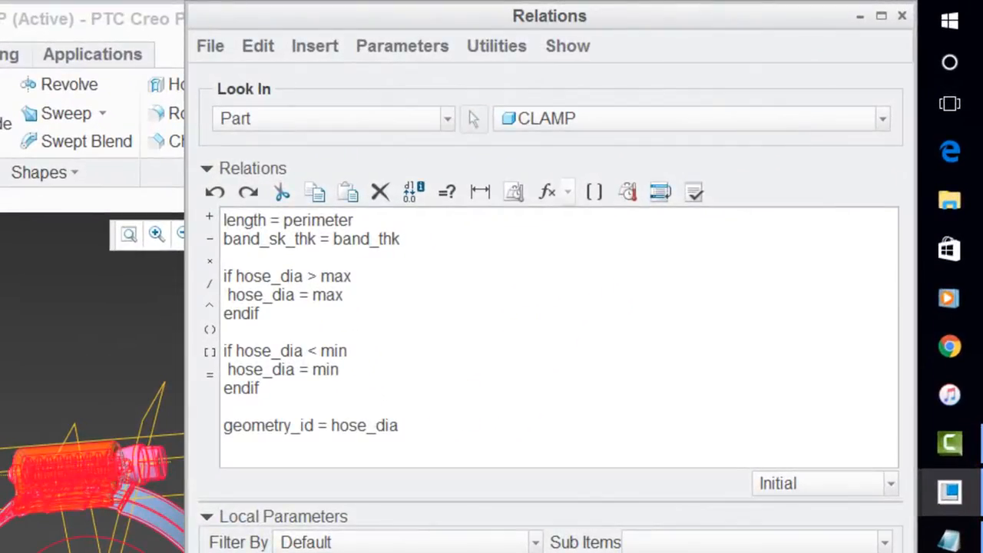
pyautogui.click(414, 238)
pyautogui.click(413, 238)
pyautogui.press('Return')
pyautogui.press('Return')
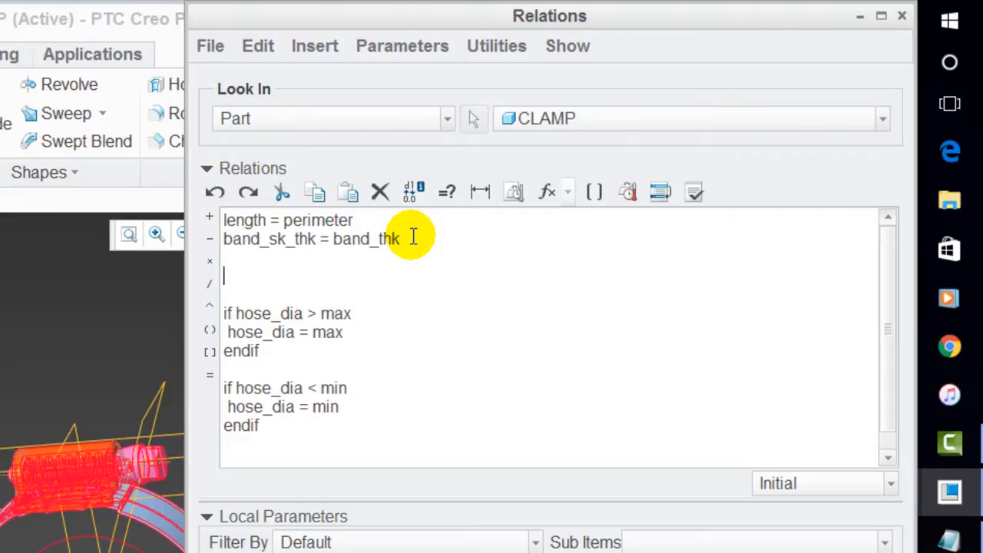
pyautogui.write('OLD')
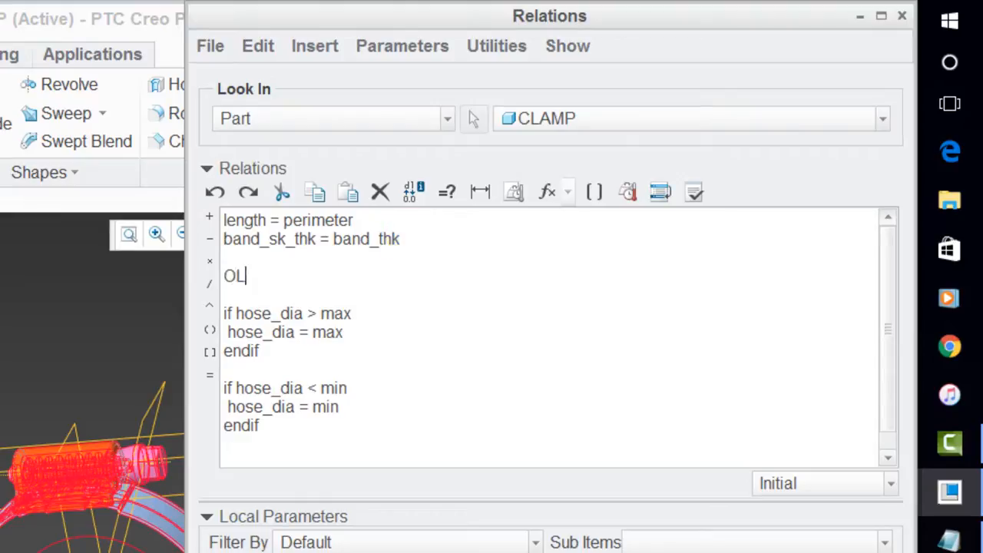
pyautogui.write('_MAX = max')
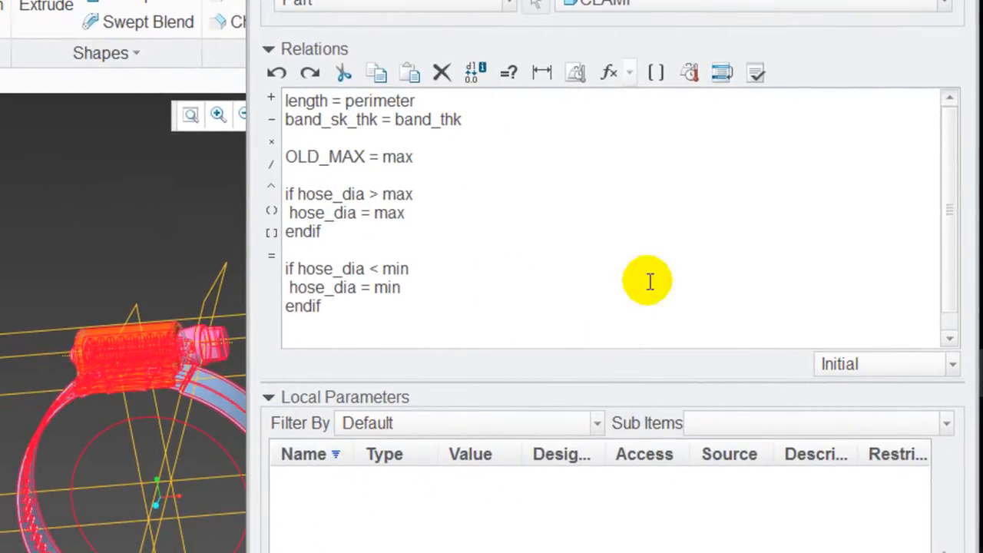
# Verify the part relations, then widen the local parameters' Name column and sort the list by name.
pyautogui.click(757, 74)
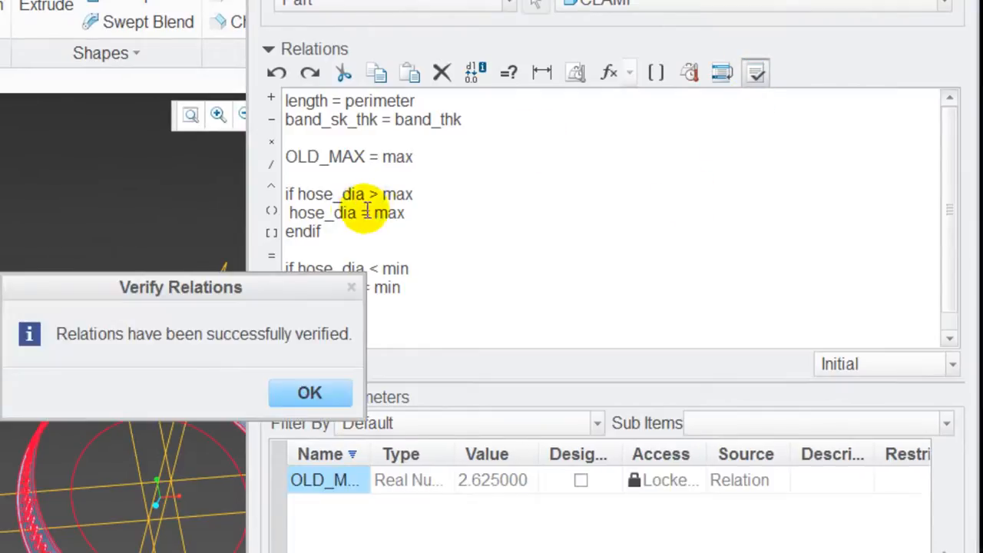
pyautogui.click(318, 392)
pyautogui.moveTo(354, 454); pyautogui.dragTo(410, 454)
pyautogui.click(365, 455)
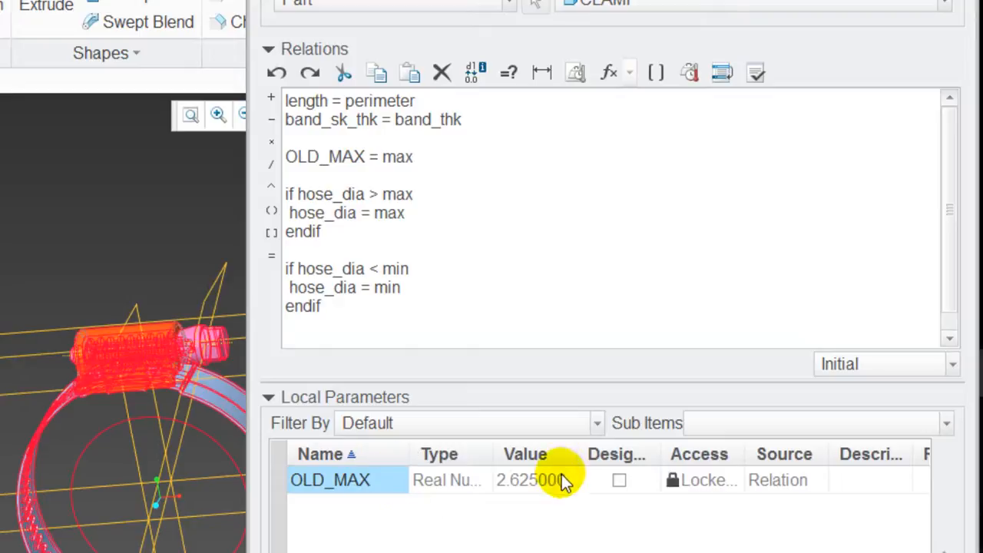
# Replace the standalone OLD_MAX = max relation with the opening condition if max <> OLD_MAX.
pyautogui.tripleClick(427, 150)
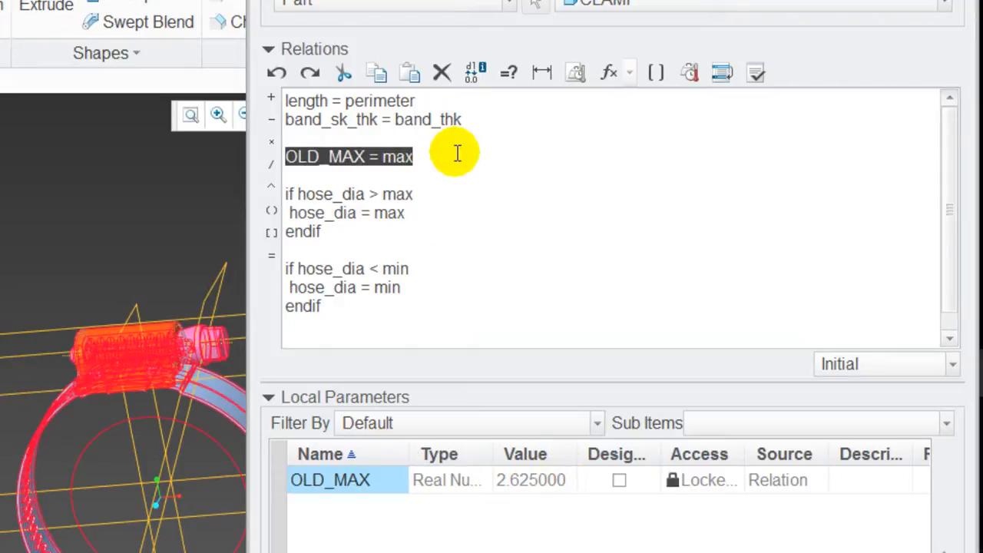
pyautogui.press('BackSpace')
pyautogui.press('BackSpace')
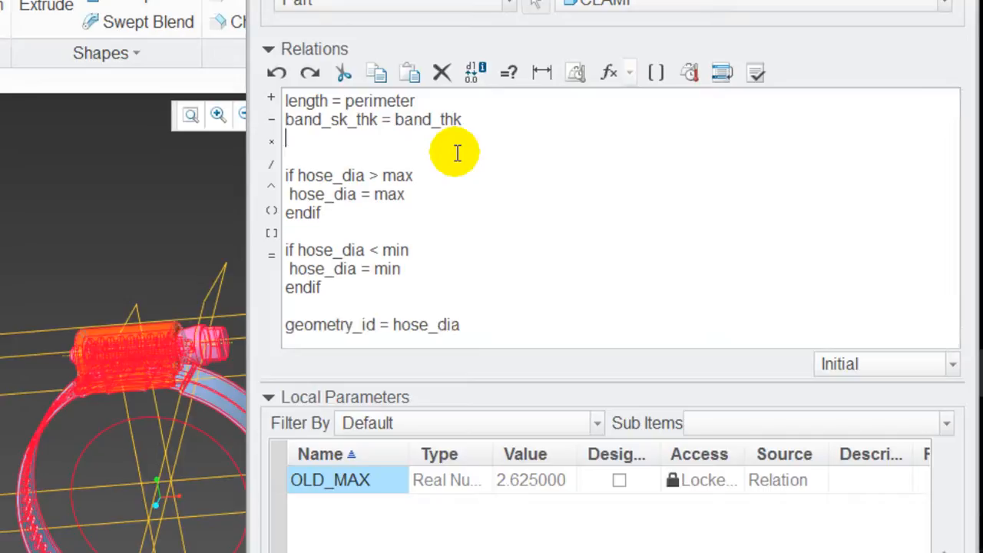
pyautogui.press('Return')
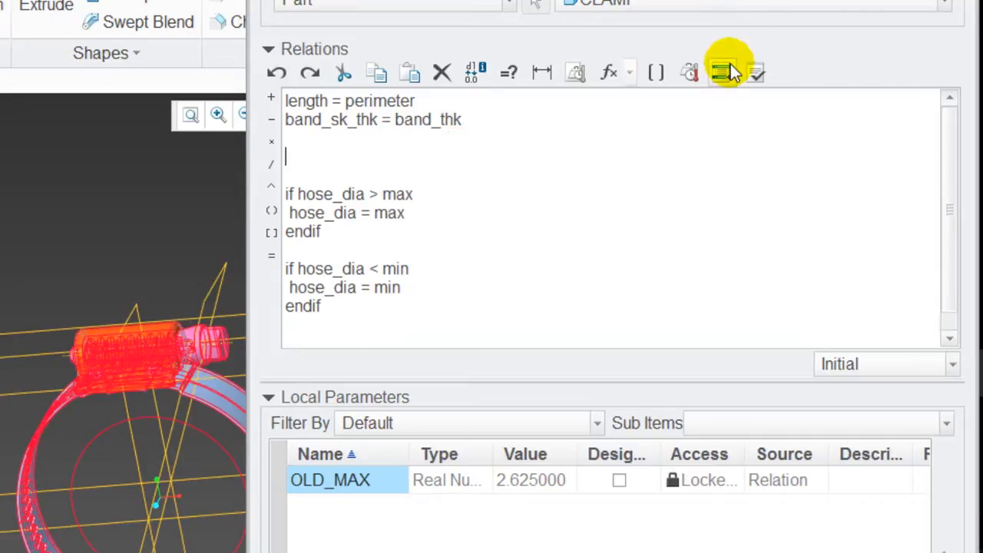
pyautogui.write('if ')
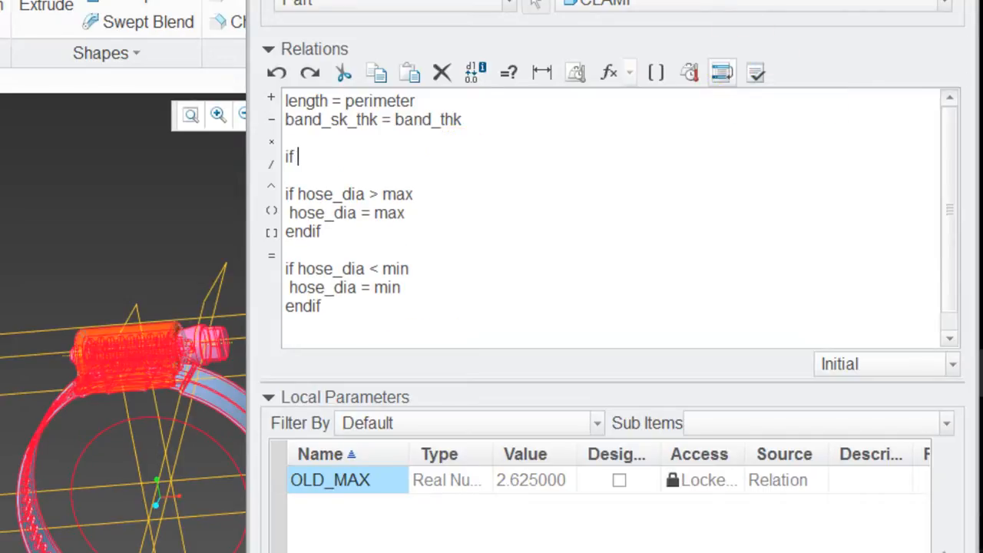
pyautogui.write('max <> OLD')
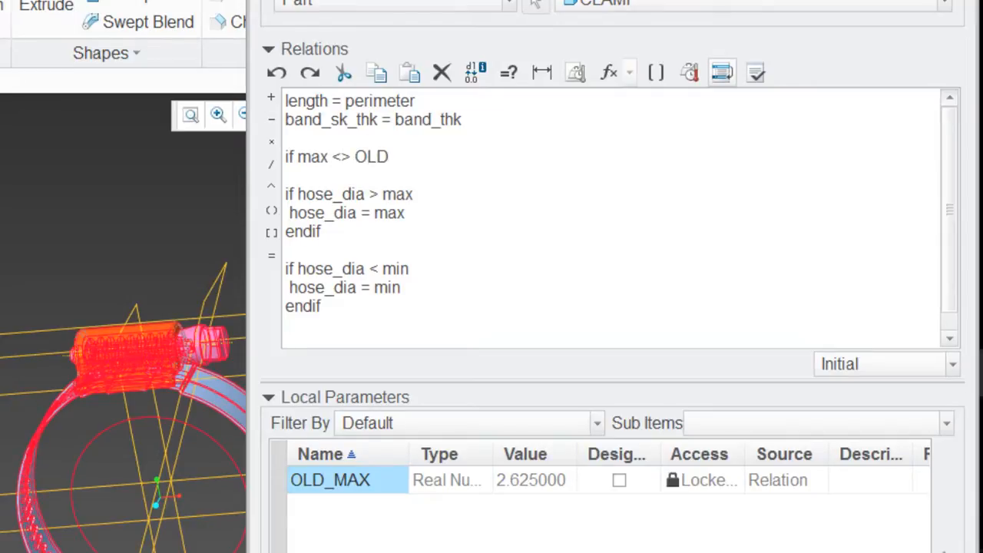
pyautogui.write('_MAX')
pyautogui.press('Return')
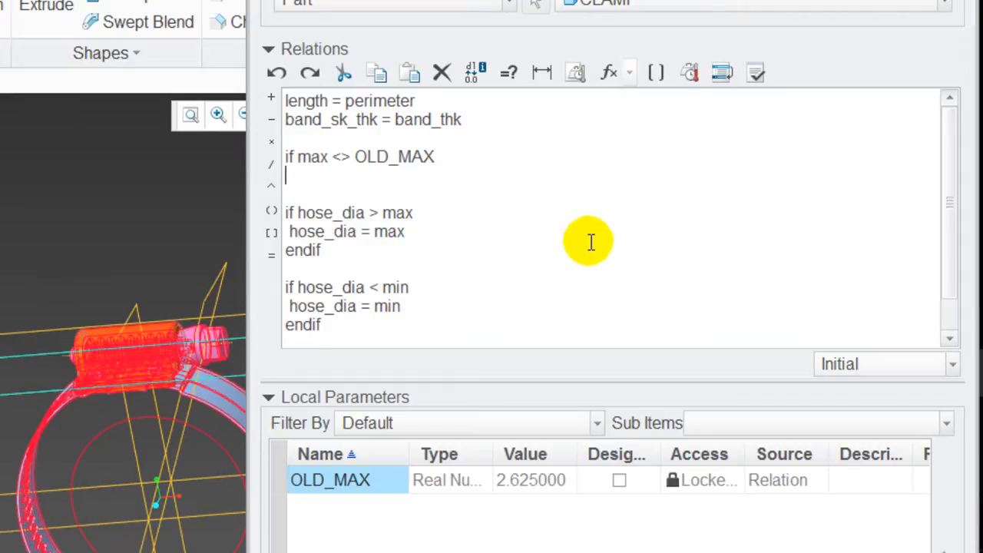
pyautogui.press('Return')
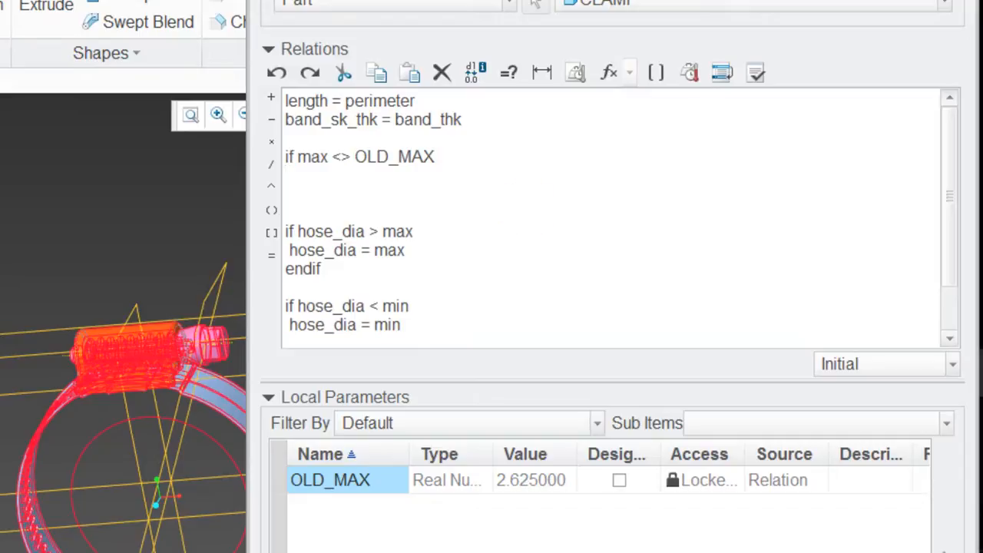
# Add the indented assignment OLD_MAX = max inside the if max <> OLD_MAX condition.
pyautogui.write('OLM')
pyautogui.press('BackSpace')
pyautogui.write('D_MAX =')
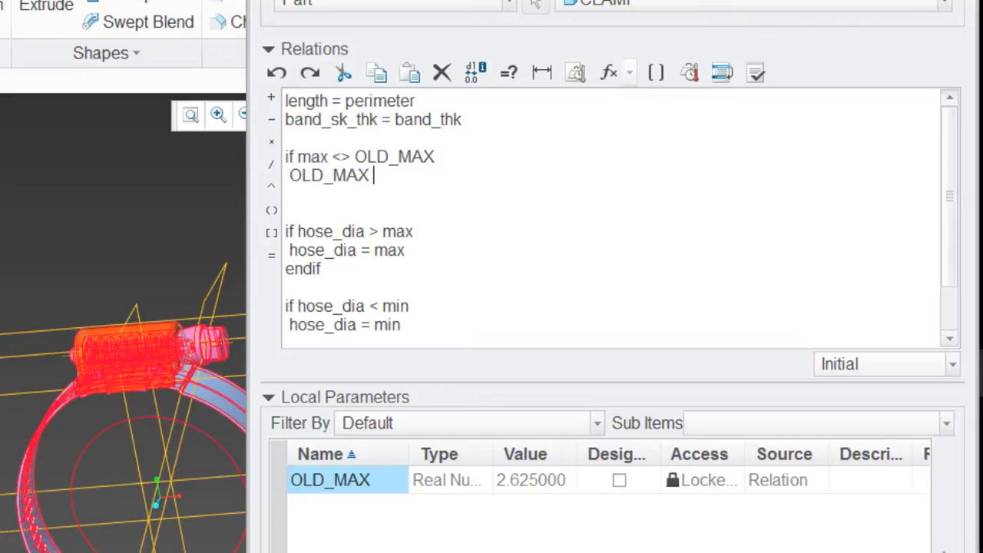
pyautogui.write(' max')
pyautogui.press('Return')
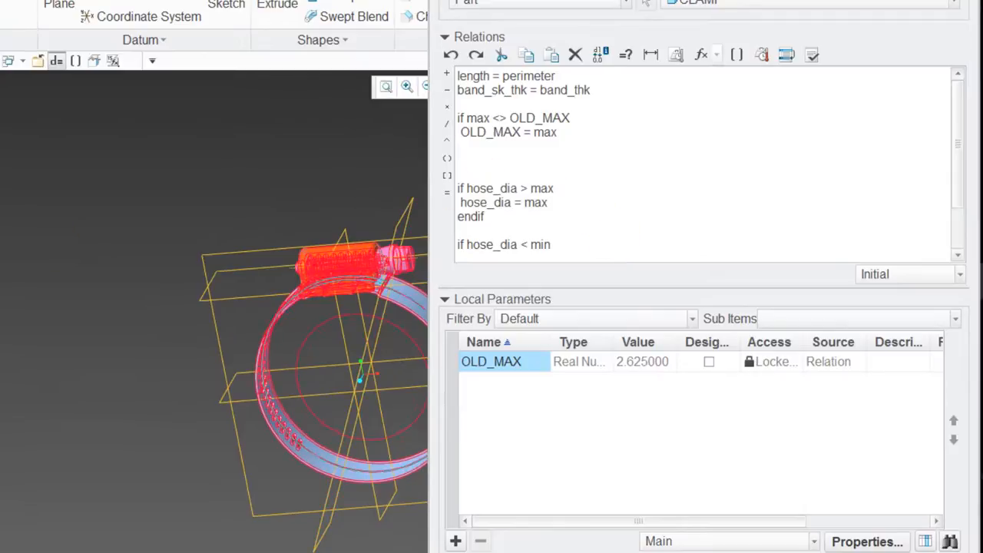
# Add the indented relation perimeter = Pi*max +32 below OLD_MAX = max, picking the perimeter dimension from the model.
pyautogui.click(296, 360)
pyautogui.scroll(-3, 81, 230)
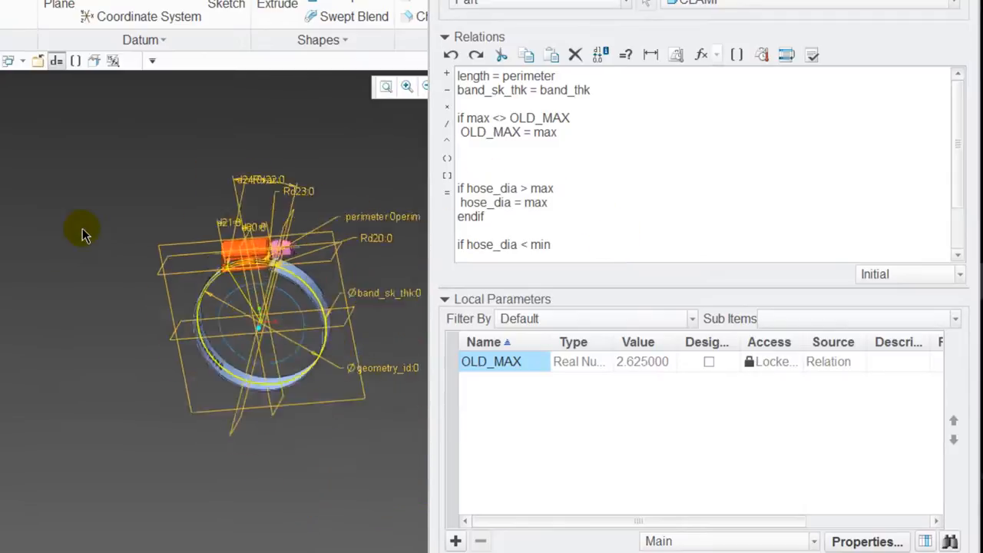
pyautogui.click(354, 216)
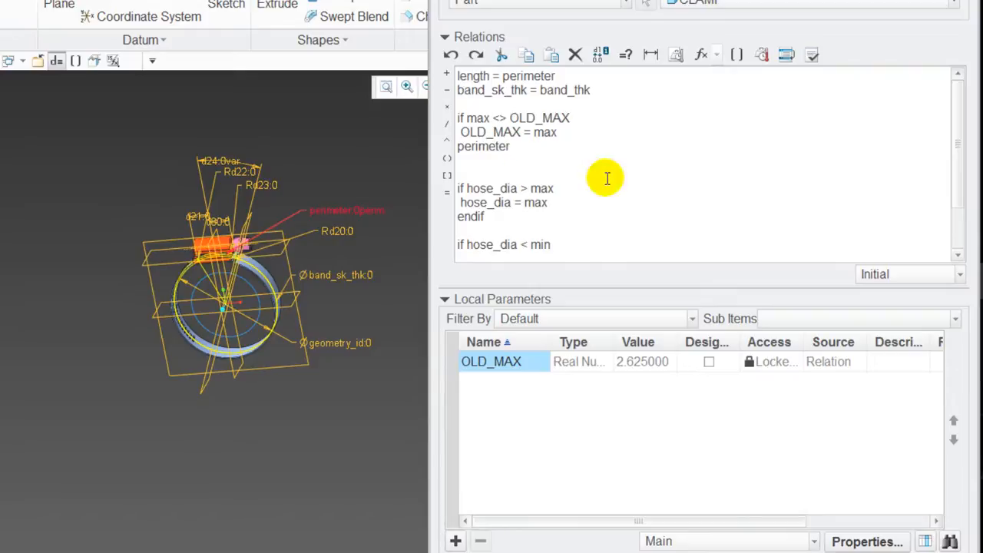
pyautogui.write('= ')
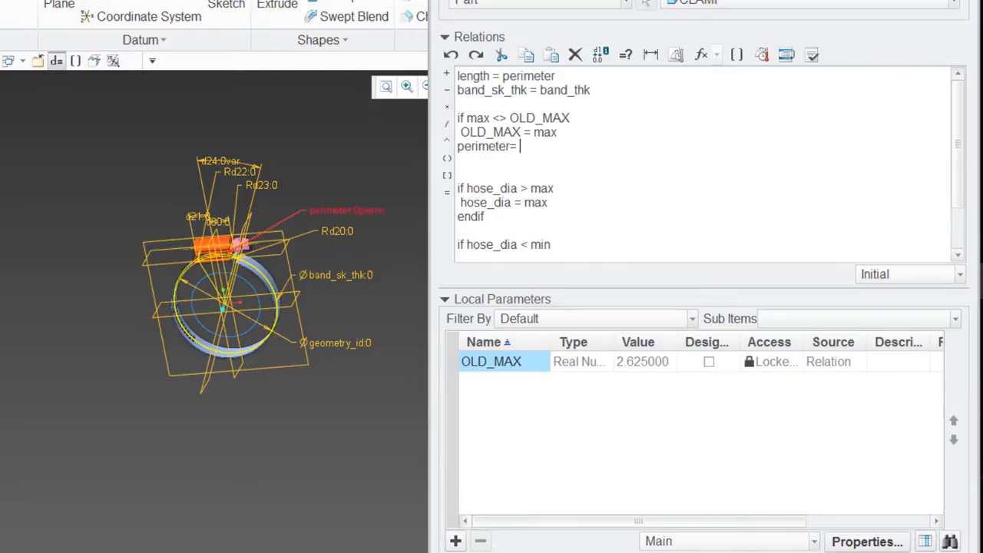
pyautogui.write('Pi*max +32')
pyautogui.press('Left')
pyautogui.press('Left')
pyautogui.press('Left')
pyautogui.press('Left')
pyautogui.press('Left')
pyautogui.press('Left')
pyautogui.press('Left')
pyautogui.press('Left')
pyautogui.press('Left')
pyautogui.press('Left')
pyautogui.press('Left')
pyautogui.press('Left')
pyautogui.press('Left')
pyautogui.press('Left')
pyautogui.press('Left')
pyautogui.press('Left')
pyautogui.press('Left')
pyautogui.press('Left')
pyautogui.press('Left')
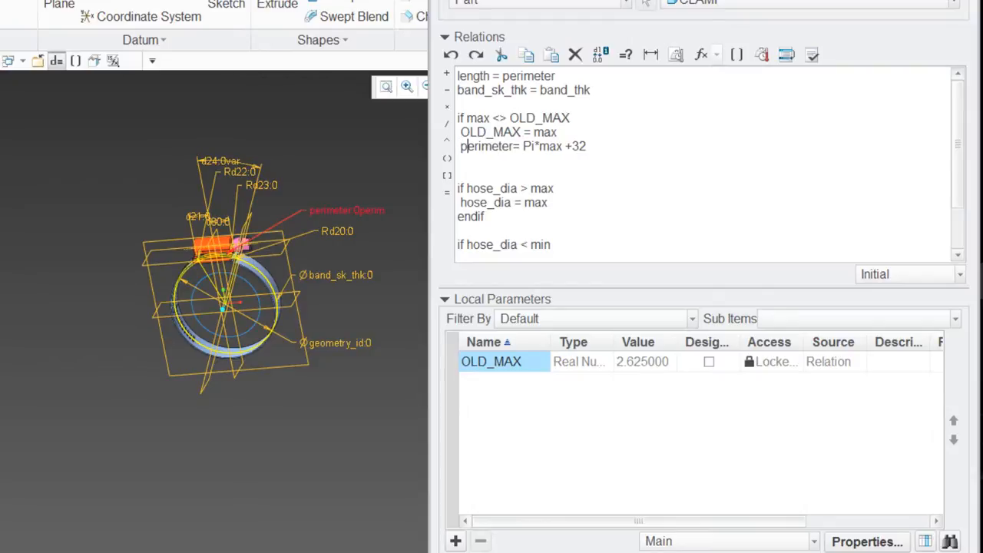
# Change the constant in the perimeter relation so it reads perimeter = Pi*max +1.2.
pyautogui.press('Right')
pyautogui.press('Right')
pyautogui.press('Right')
pyautogui.press('Right')
pyautogui.press('Right')
pyautogui.press('Right')
pyautogui.press('Right')
pyautogui.press('Right')
pyautogui.press('Right')
pyautogui.press('Right')
pyautogui.press('Right')
pyautogui.press('Right')
pyautogui.press('Right')
pyautogui.press('Right')
pyautogui.press('Right')
pyautogui.press('Right')
pyautogui.press('Right')
pyautogui.press('Right')
pyautogui.press('Right')
pyautogui.press('Left')
pyautogui.press('Delete')
pyautogui.press('Delete')
pyautogui.press('Left')
pyautogui.press('Left')
pyautogui.press('Left')
pyautogui.press('Left')
pyautogui.press('Left')
pyautogui.press('Left')
pyautogui.press('Left')
pyautogui.press('Left')
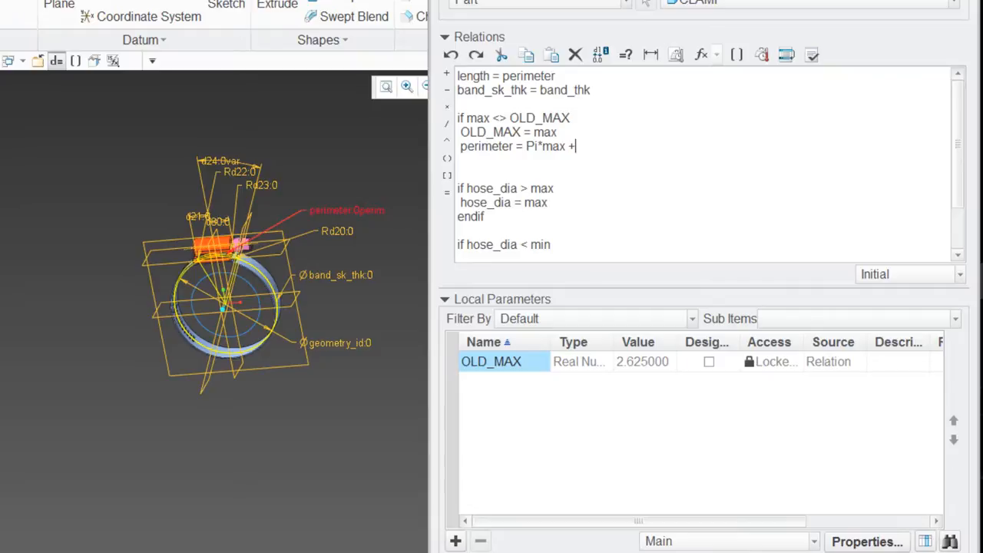
pyautogui.write('1.2')
# Add d23 = max*.6 using the d23 radius picked near the screw, and close the condition with endif.
pyautogui.click(459, 160)
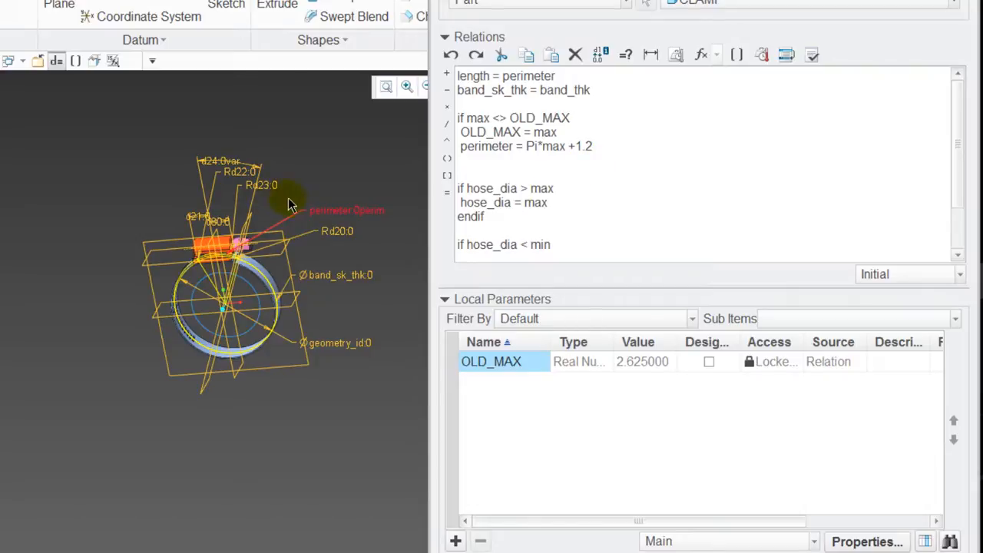
pyautogui.scroll(3, 292, 224)
pyautogui.scroll(8, 155, 383)
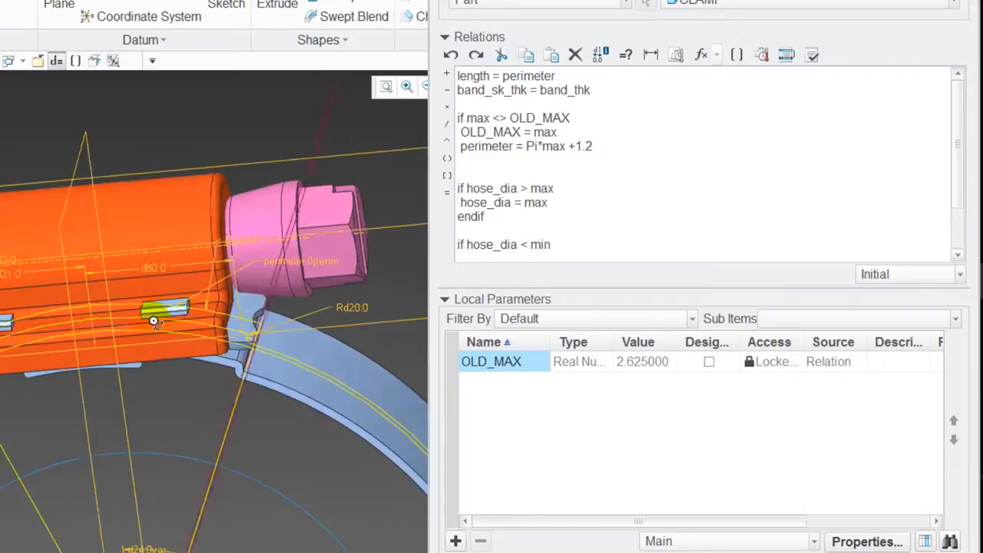
pyautogui.moveTo(168, 302); pyautogui.dragTo(164, 309, button='middle')
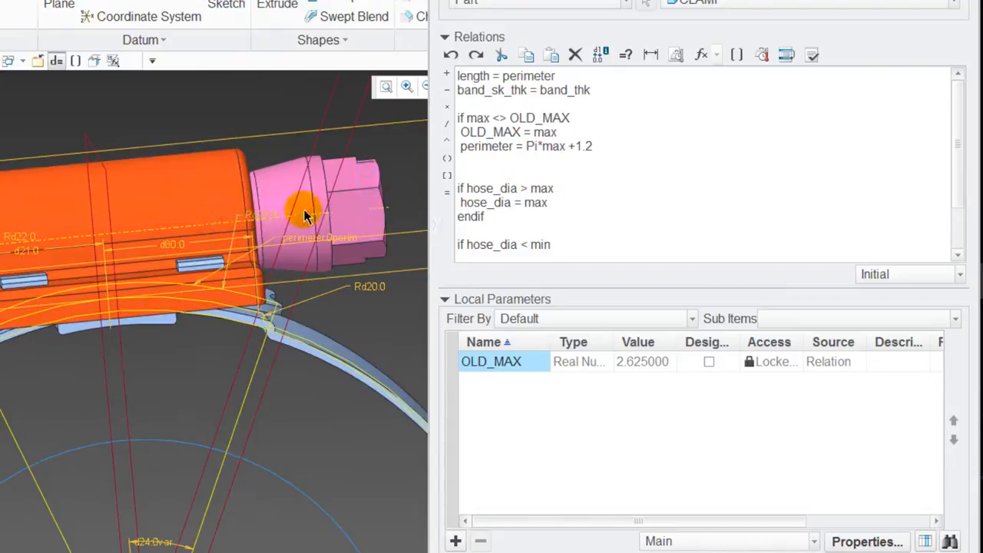
pyautogui.click(268, 219)
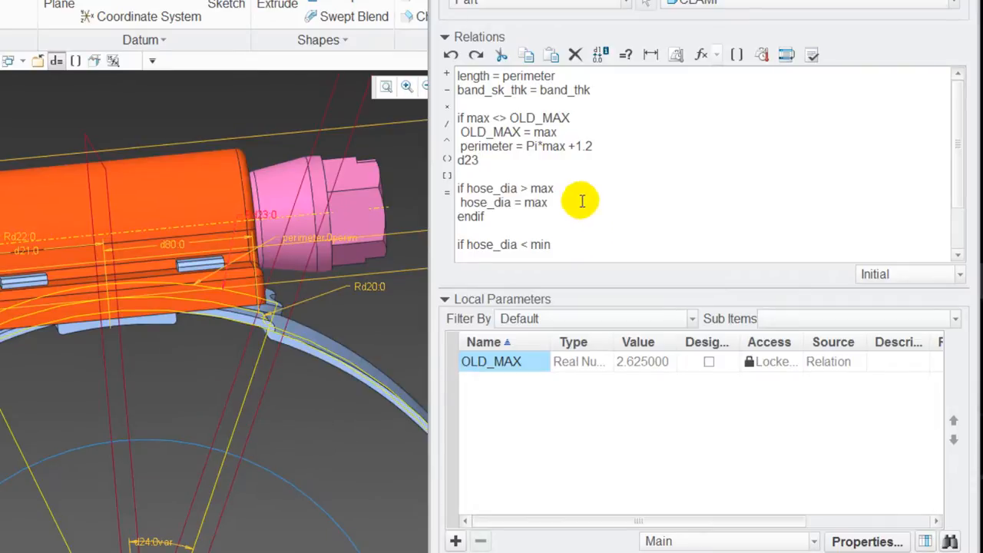
pyautogui.click(487, 158)
pyautogui.write('=')
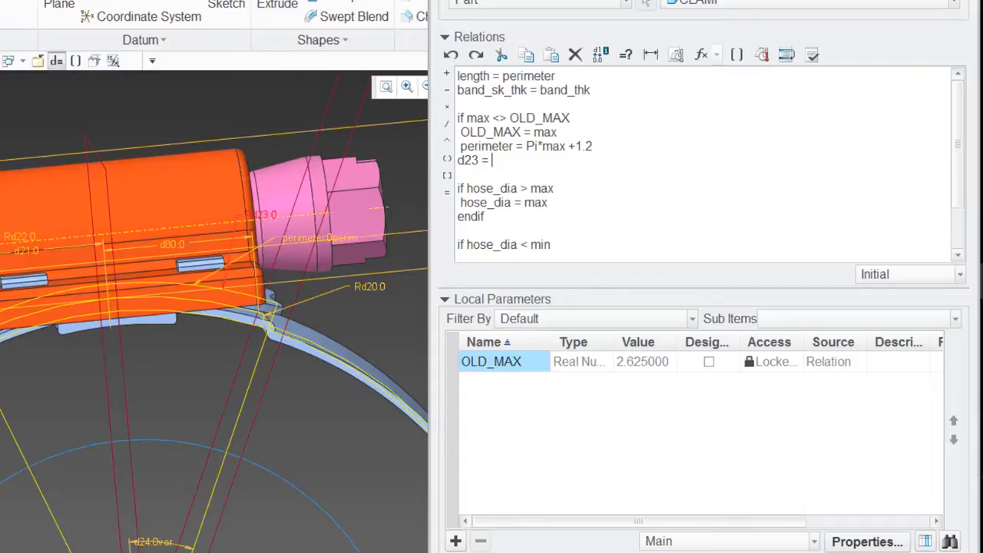
pyautogui.write(' max*.6')
pyautogui.press('Left')
pyautogui.press('Left')
pyautogui.press('Left')
pyautogui.press('Left')
pyautogui.press('Left')
pyautogui.press('Left')
pyautogui.press('Left')
pyautogui.press('Left')
pyautogui.press('Left')
pyautogui.press('Left')
pyautogui.press('Left')
pyautogui.press('Left')
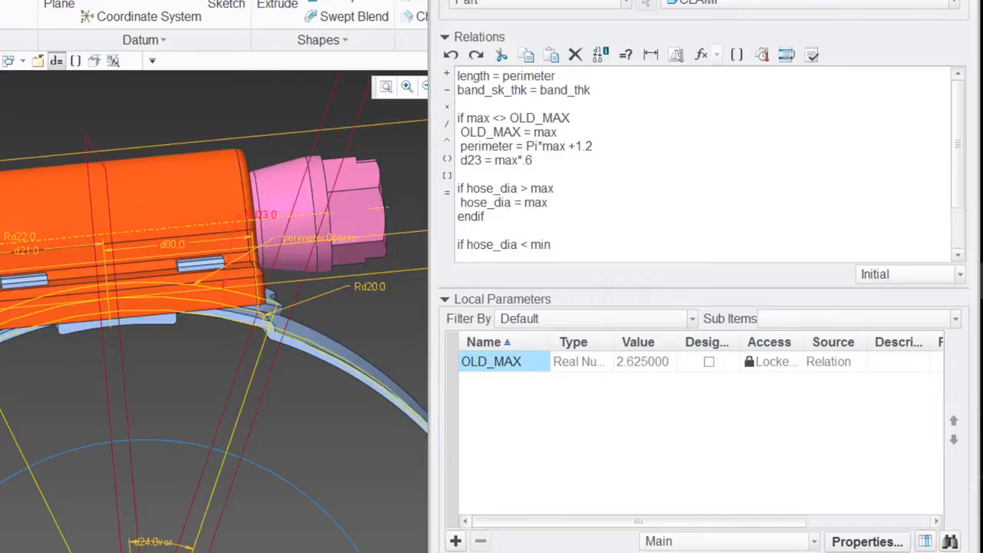
pyautogui.press('Return')
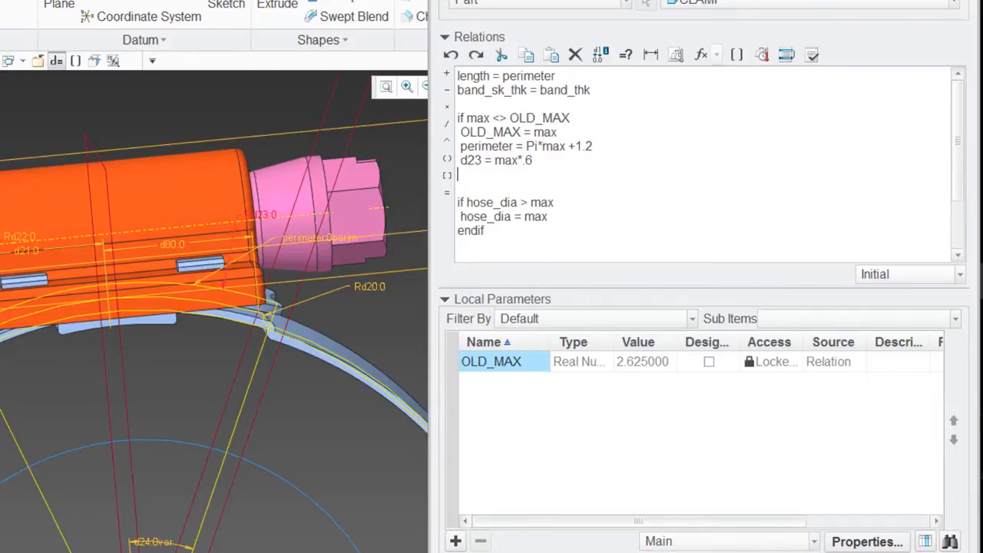
pyautogui.write('endif')
pyautogui.press('Return')
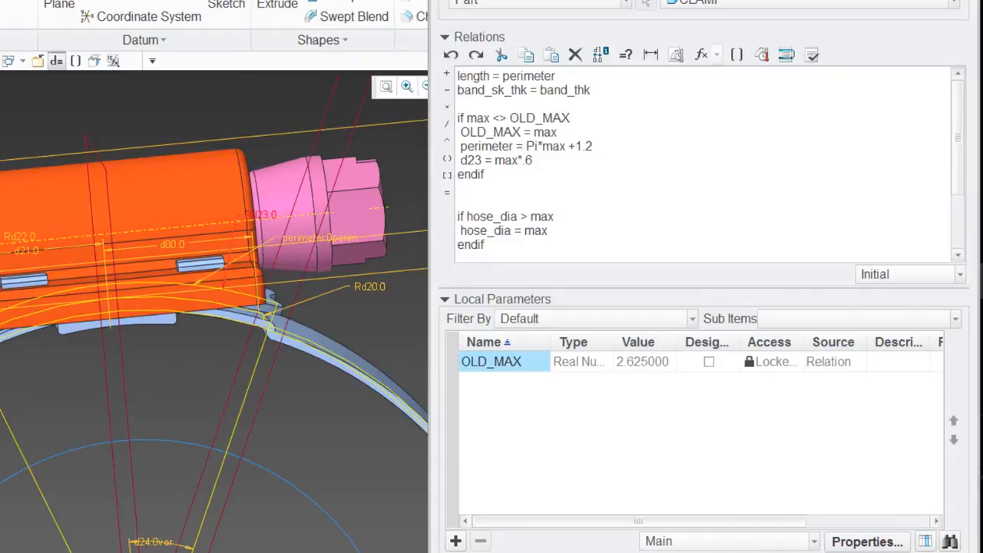
# Add a separate condition if min >= max that assigns min = max -.25 and ends with endif.
pyautogui.write('if min >+')
pyautogui.press('BackSpace')
pyautogui.write('= max')
pyautogui.press('Return')
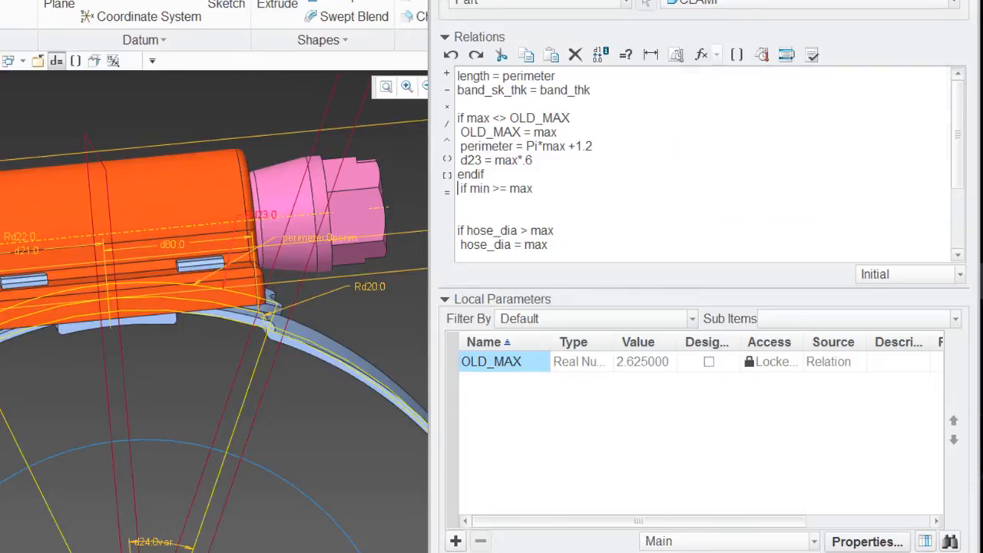
pyautogui.press('Return')
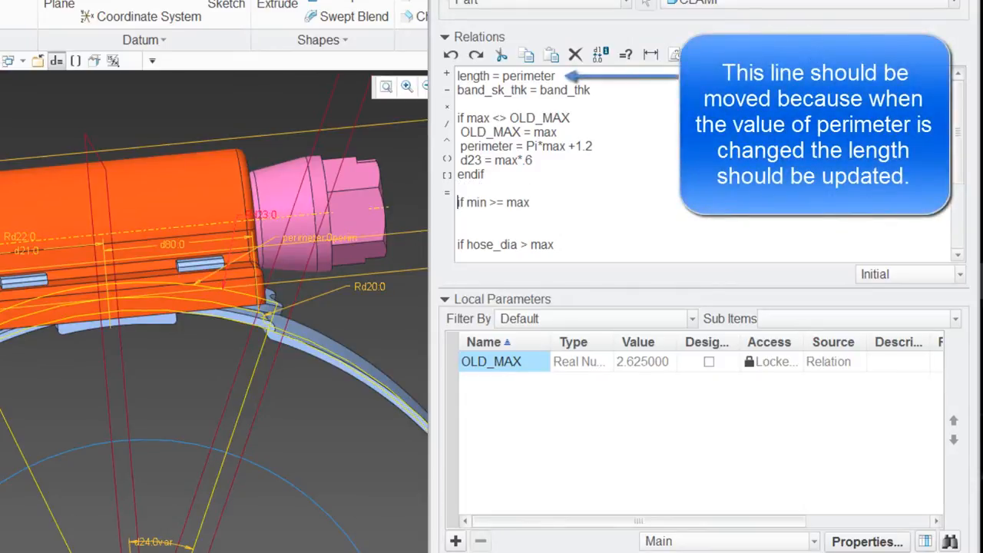
pyautogui.press('Down')
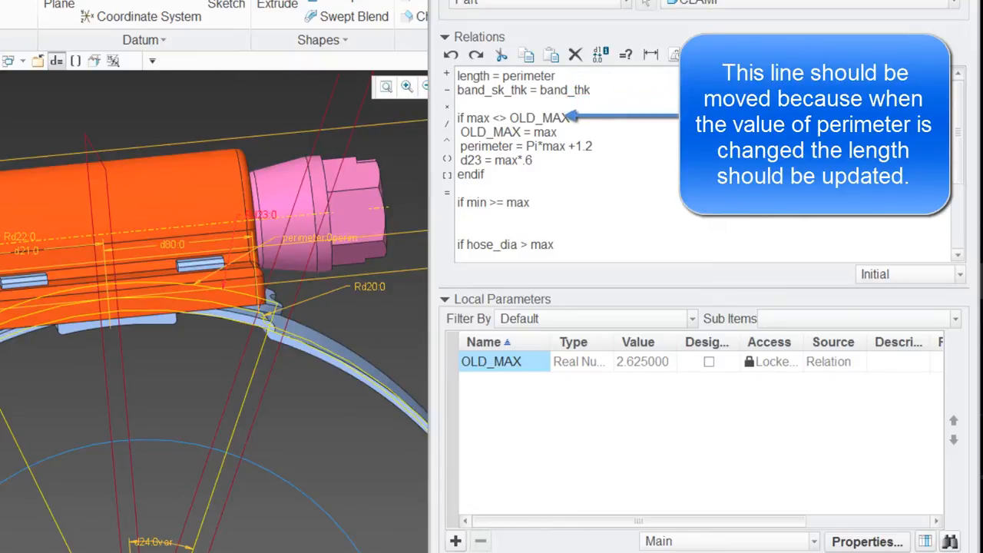
pyautogui.write('min')
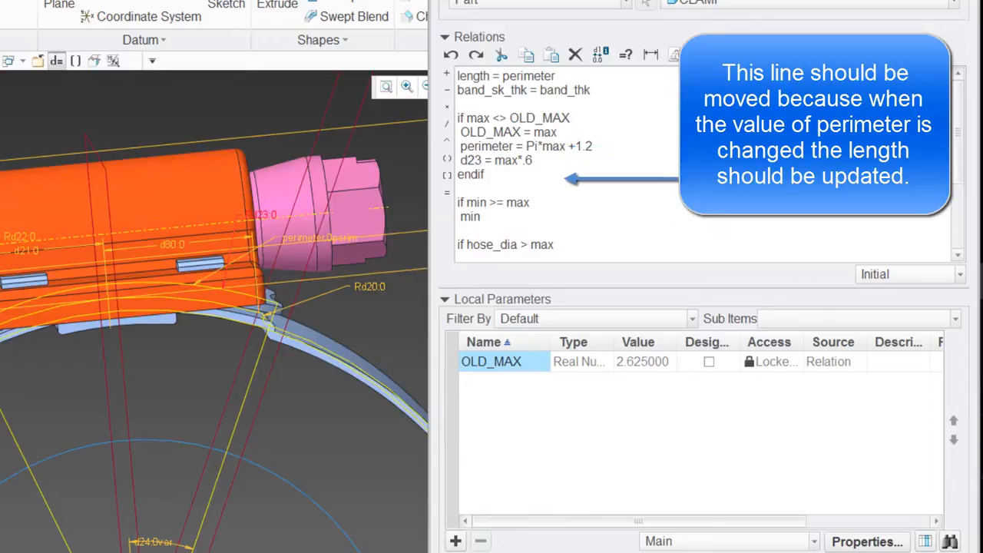
pyautogui.write(' = ma')
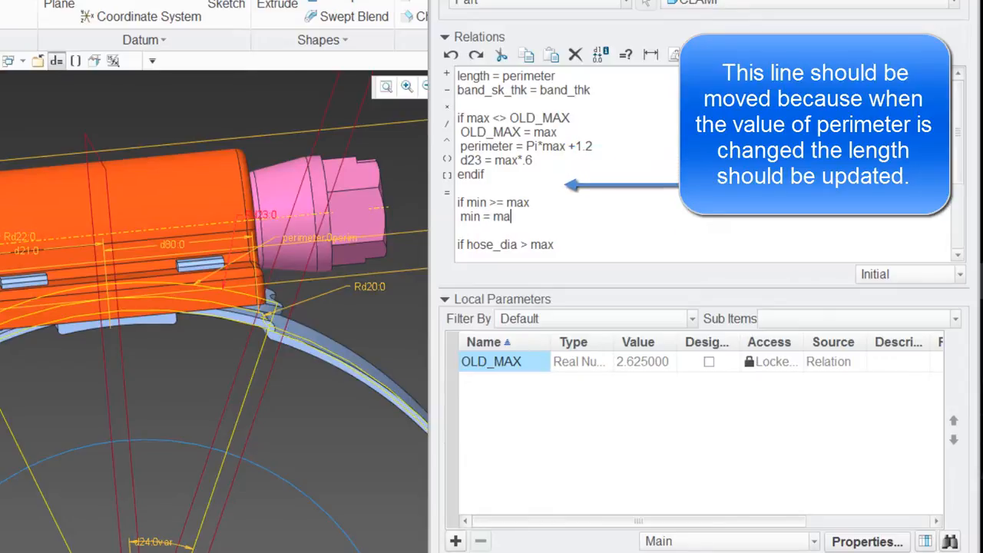
pyautogui.write('x -')
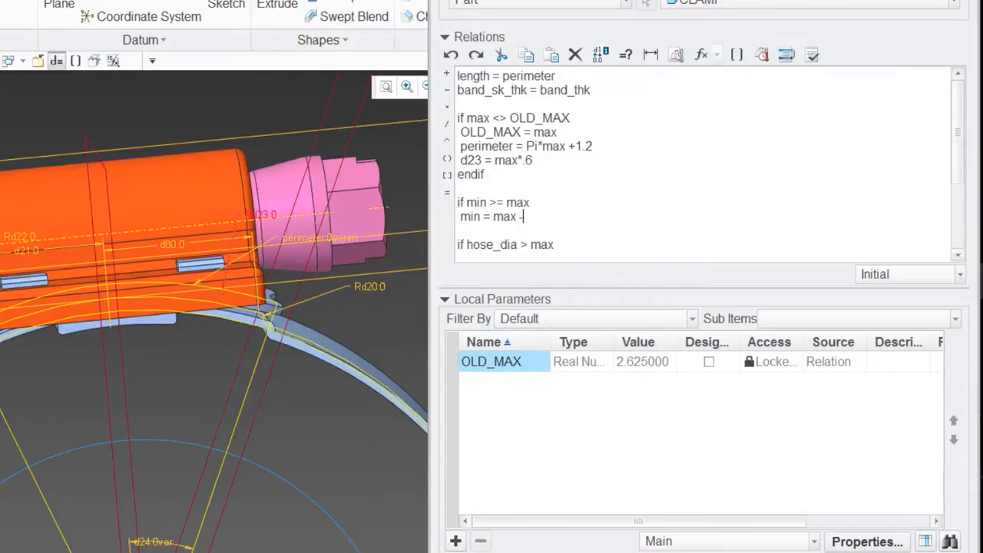
pyautogui.write('.25')
pyautogui.press('Return')
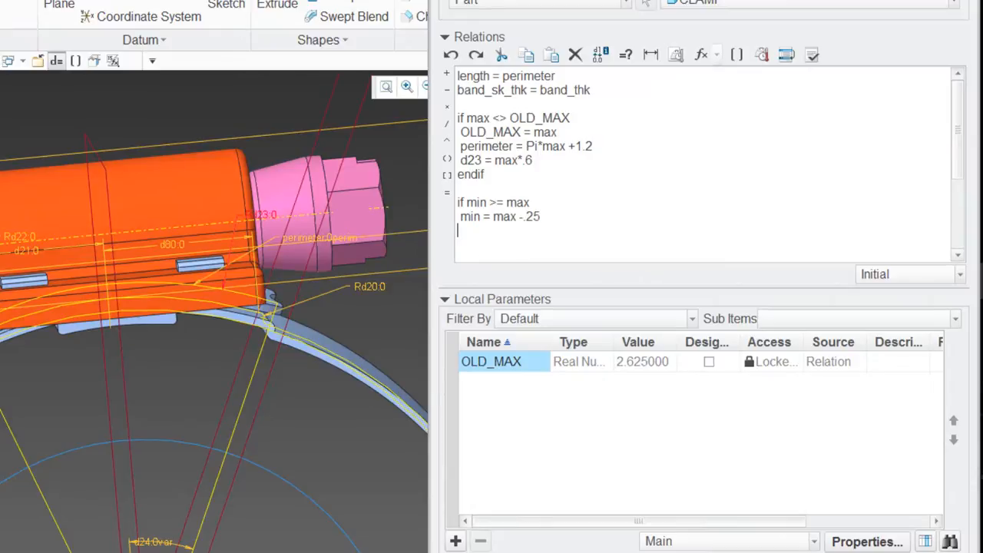
pyautogui.write('endif')
# Review the conditional blocks down to the hose_dia condition and accept the part's relations.
pyautogui.press('Down')
pyautogui.press('Down')
pyautogui.press('Down')
pyautogui.press('Down')
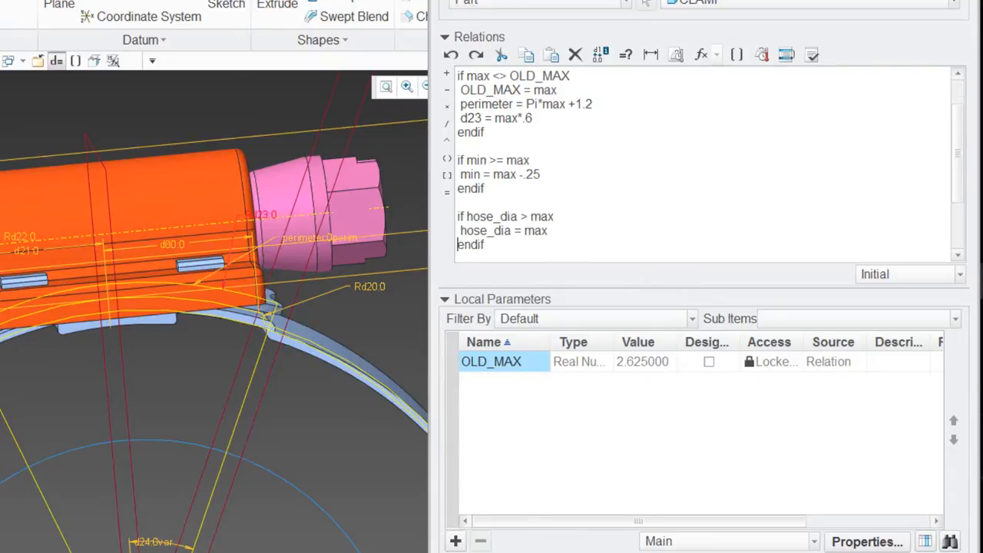
pyautogui.press('Up')
pyautogui.press('Up')
pyautogui.press('Up')
pyautogui.press('Up')
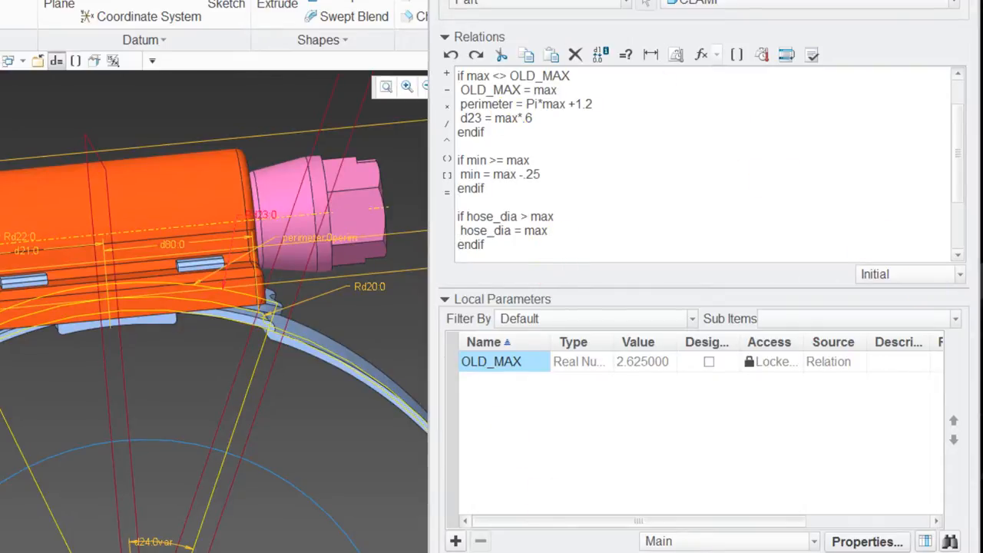
pyautogui.click(851, 552)
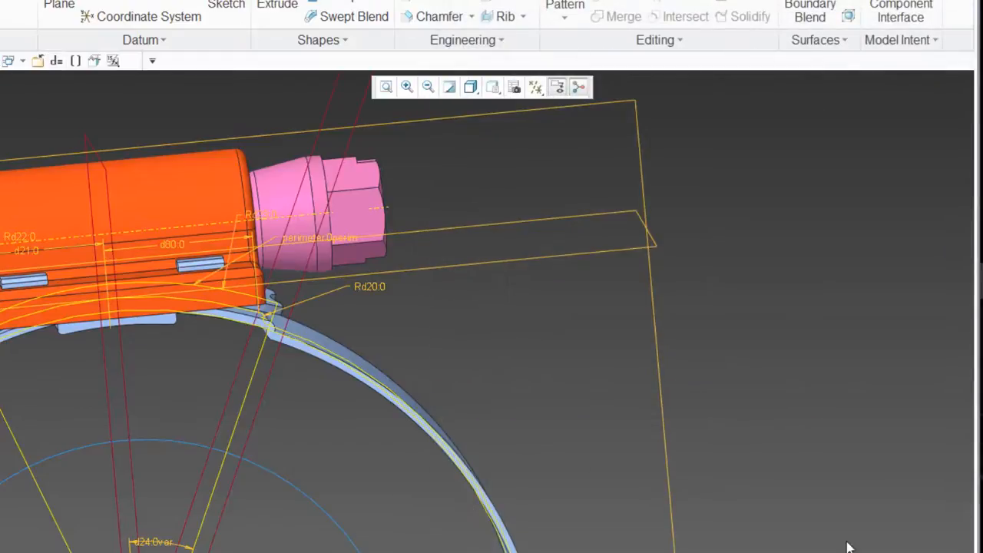
# Set the maximum diameter in the MAX_MIN sketch to 3.
pyautogui.hotkey('ctrl', 'd')
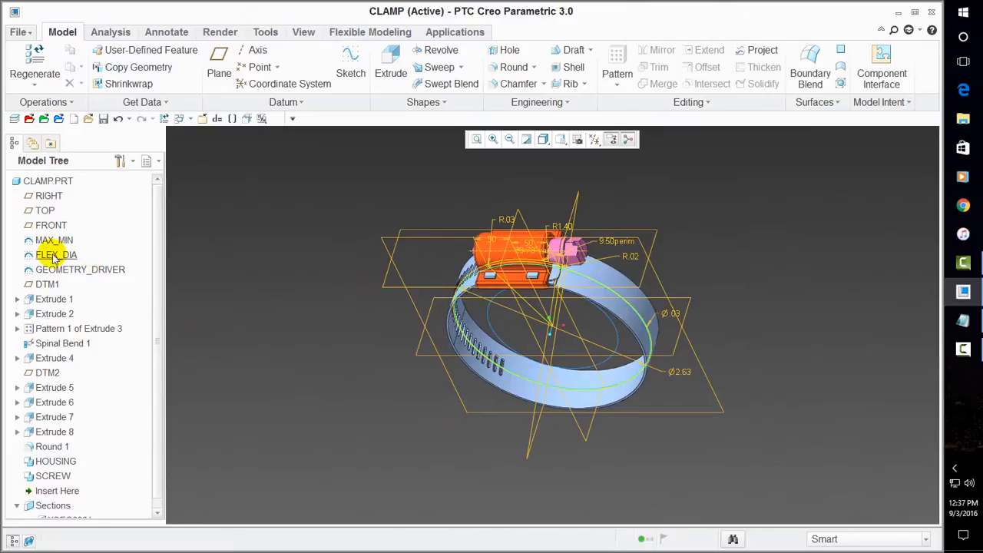
pyautogui.click(51, 240)
pyautogui.rightClick(59, 240)
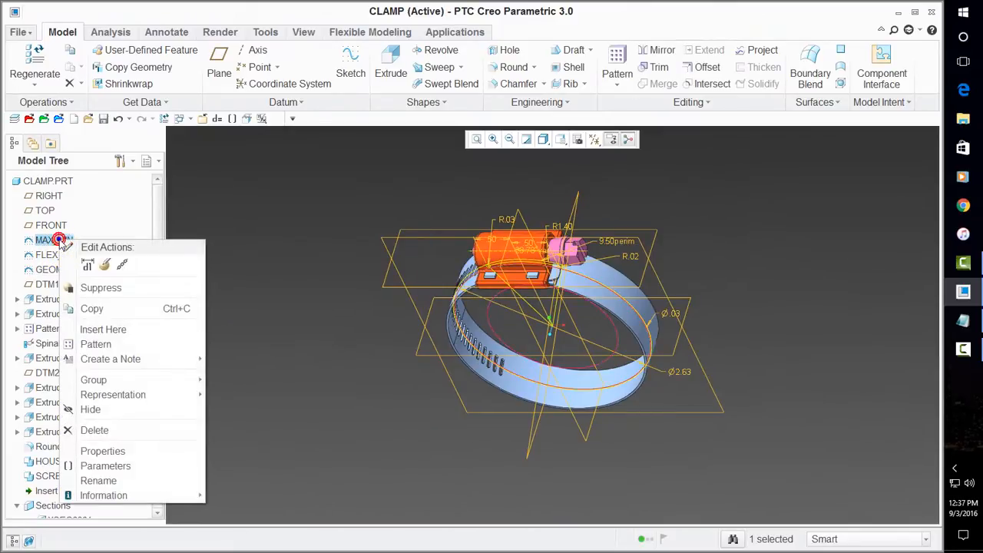
pyautogui.click(87, 264)
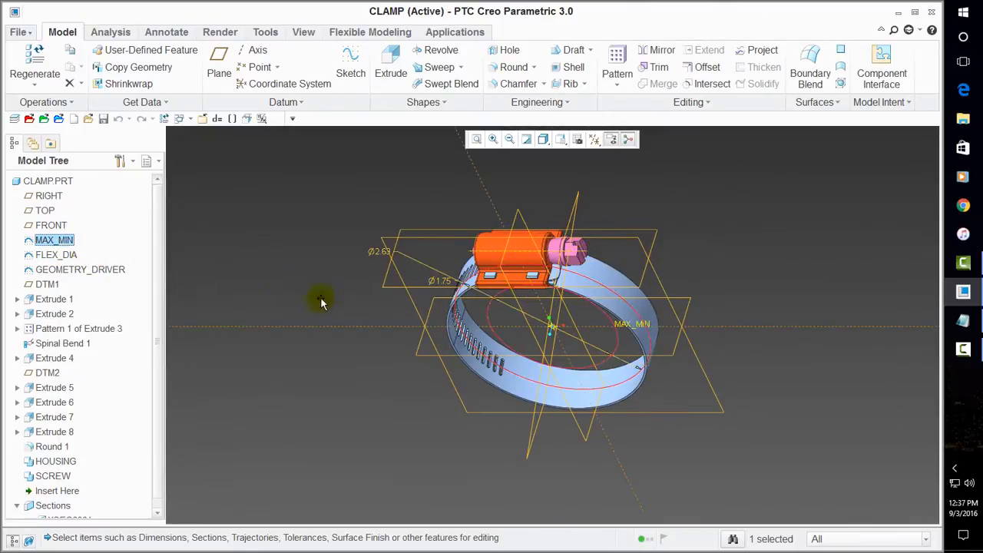
pyautogui.doubleClick(381, 250)
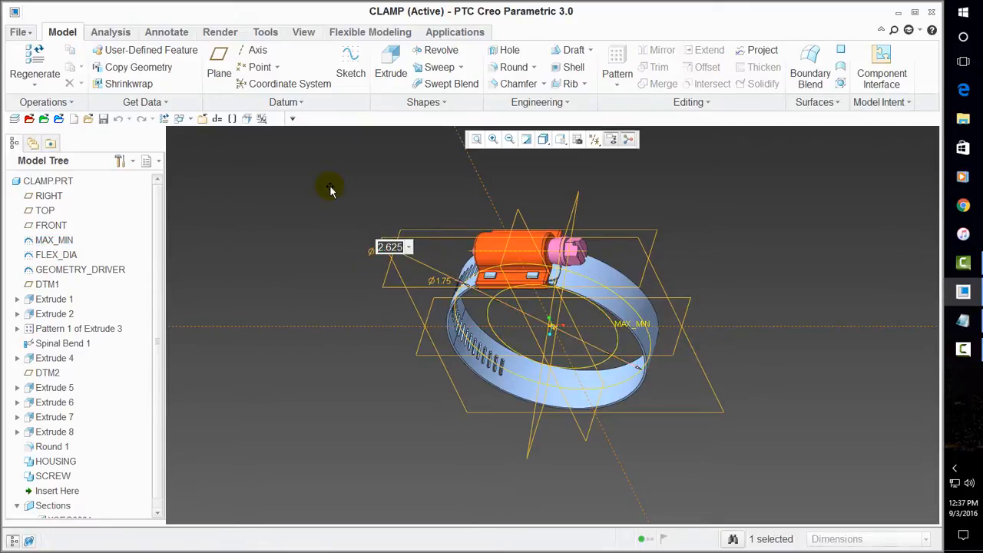
pyautogui.write('3')
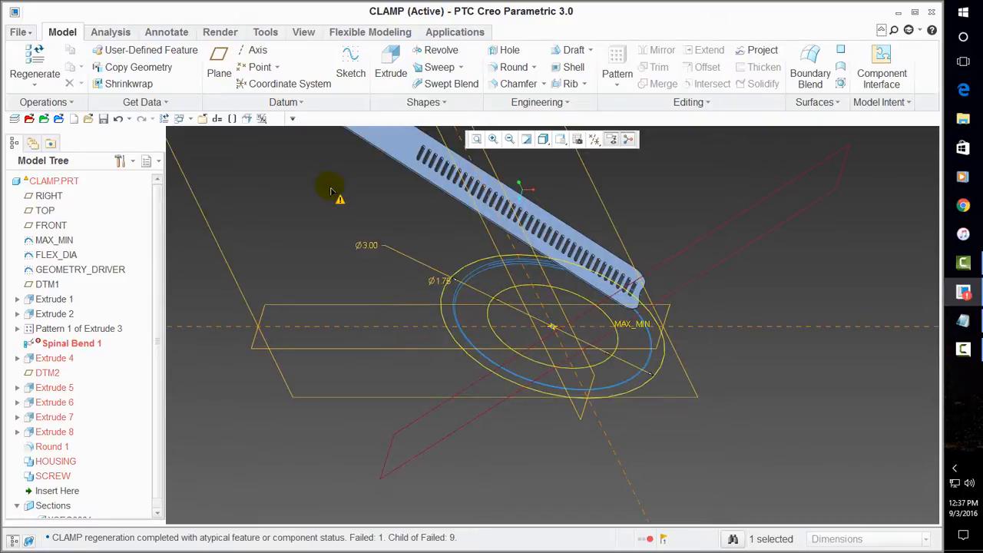
# Open the GEOMETRY_DRIVER sketch definition, examine the band overlap and perimeter dimension in 2D orientation, and accept the sketch.
pyautogui.scroll(-4, 307, 280)
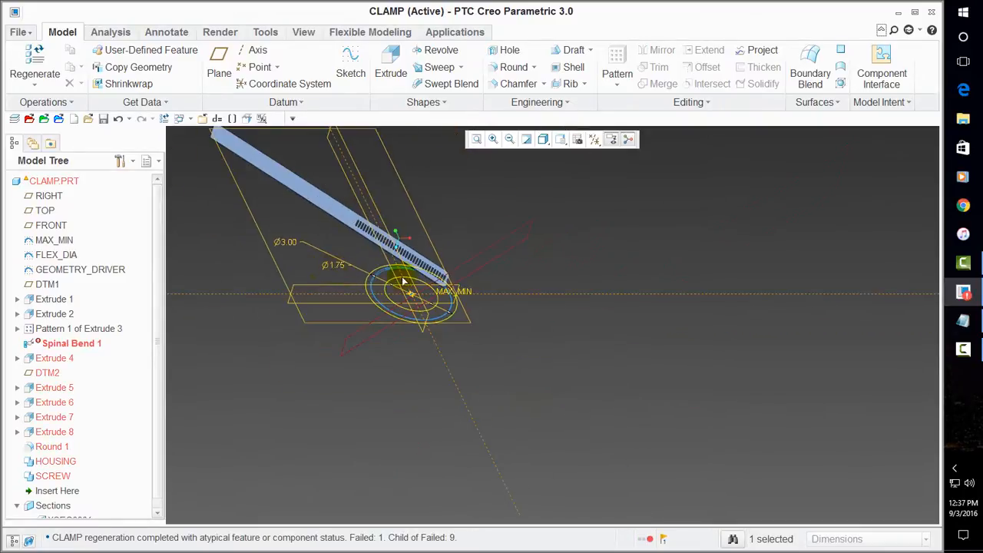
pyautogui.click(108, 274)
pyautogui.rightClick(108, 274)
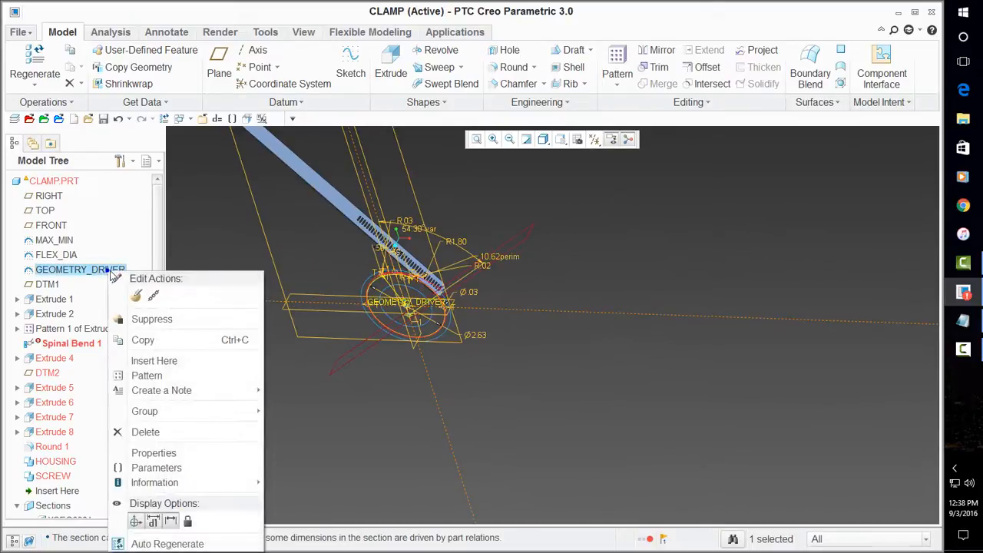
pyautogui.click(138, 294)
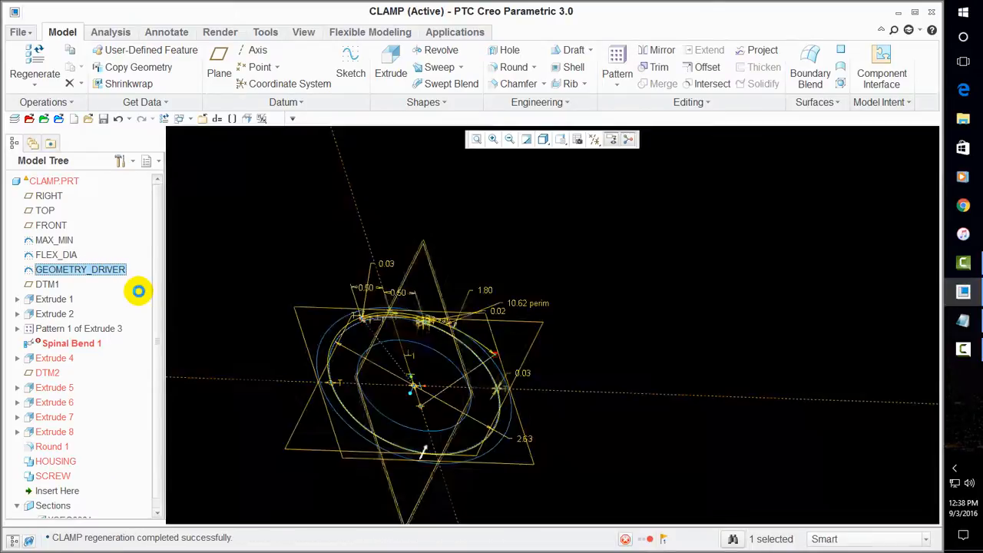
pyautogui.click(26, 82)
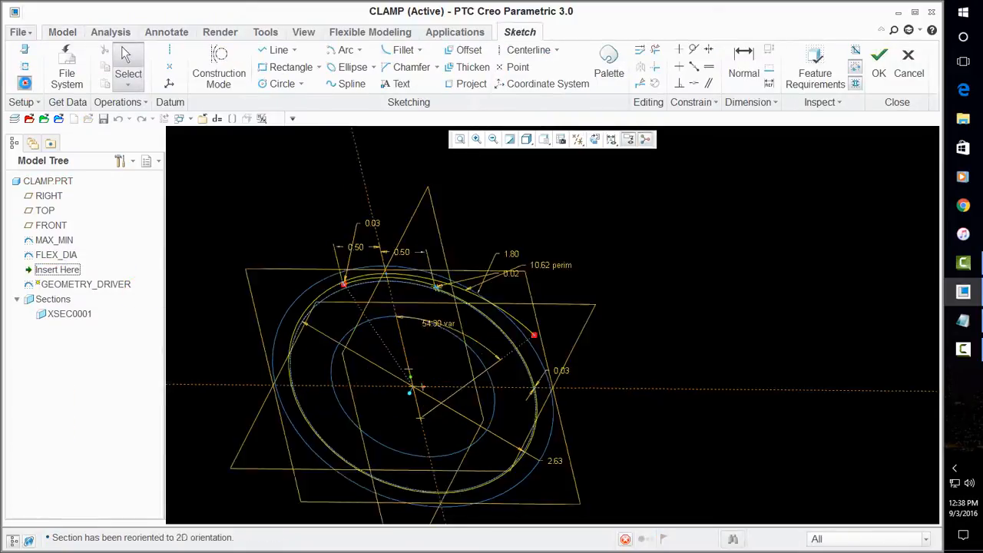
pyautogui.scroll(-3, 453, 257)
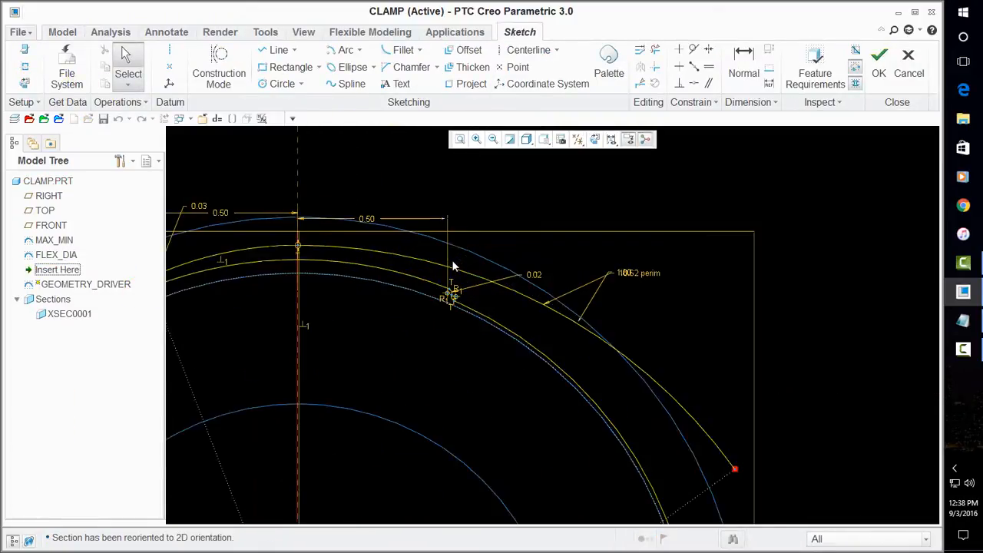
pyautogui.scroll(2, 384, 359)
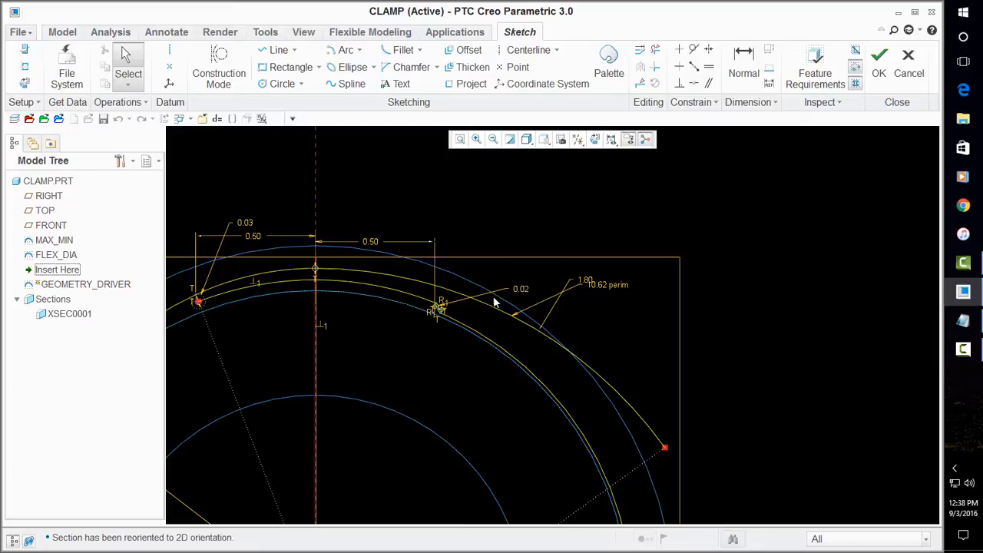
pyautogui.scroll(4, 384, 369)
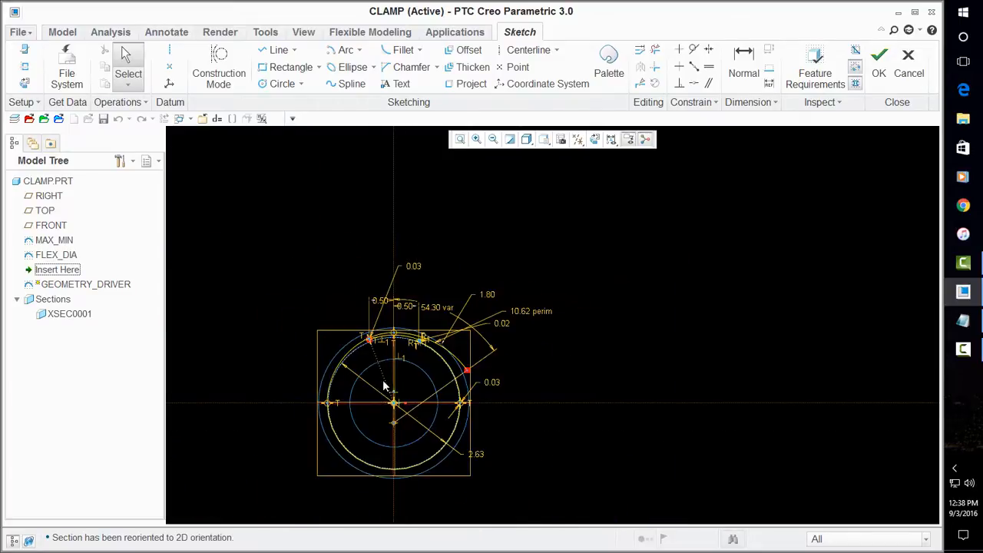
pyautogui.scroll(-5, 453, 361)
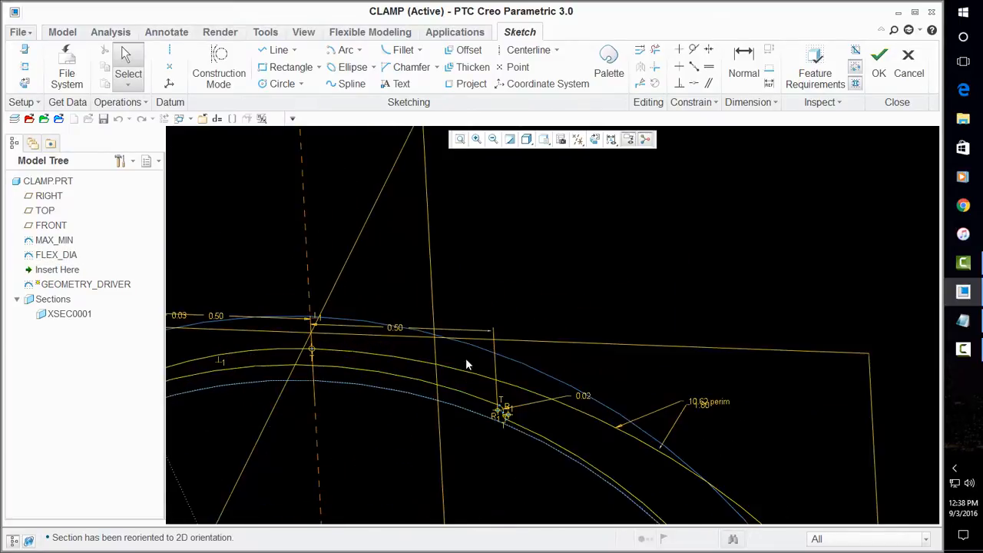
pyautogui.scroll(5, 644, 386)
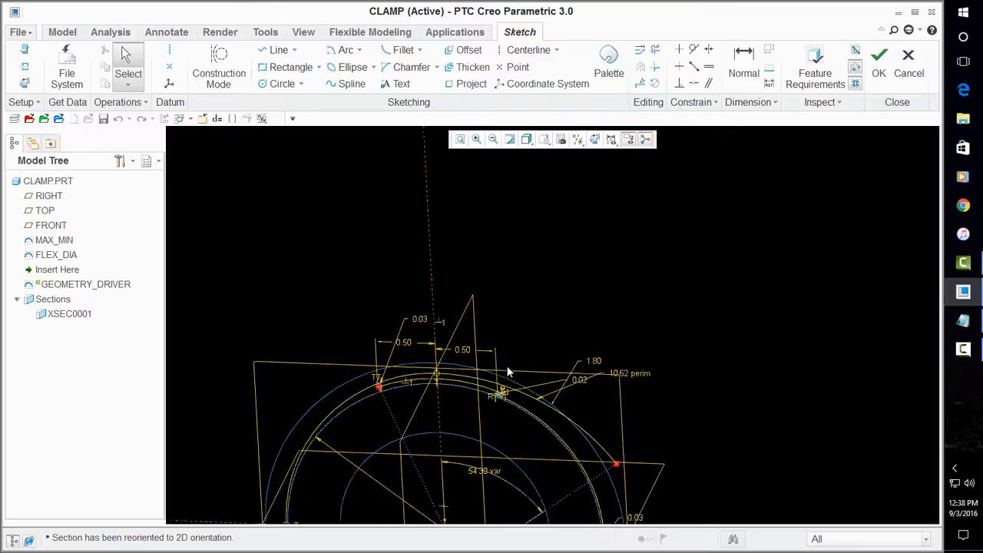
pyautogui.click(878, 62)
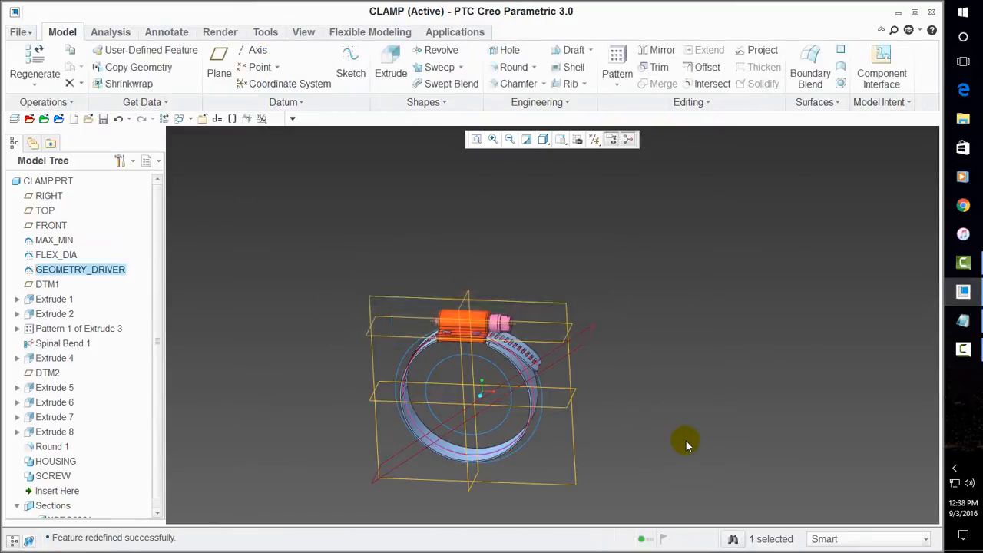
# Add hose_dia = max before the endif of the max <> OLD_MAX condition, picking the hose diameter dimension, and accept the relations.
pyautogui.moveTo(687, 437); pyautogui.dragTo(345, 401, button='middle')
pyautogui.click(352, 439)
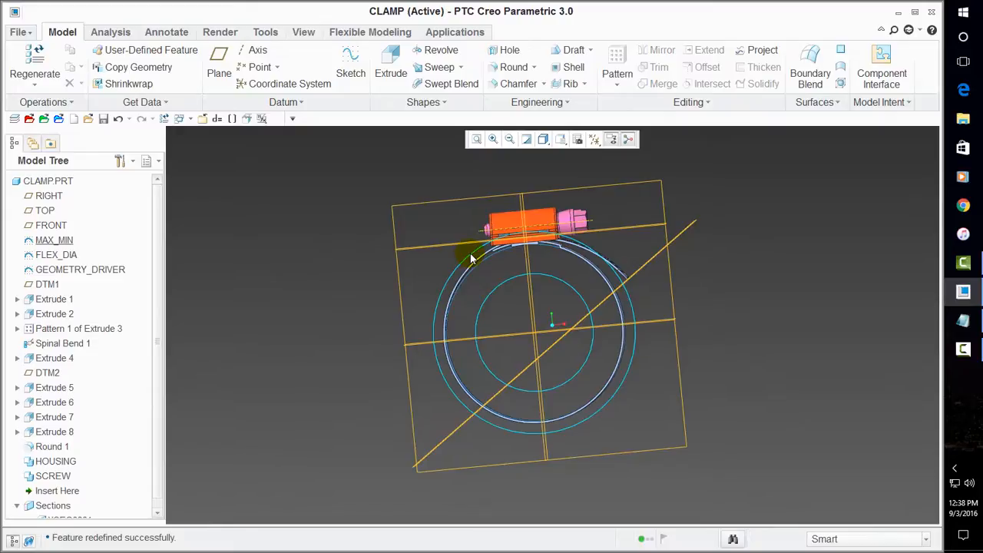
pyautogui.moveTo(520, 332)
pyautogui.mouseDown(button='middle')
pyautogui.moveTo(627, 333)
pyautogui.moveTo(621, 354)
pyautogui.moveTo(665, 301)
pyautogui.moveTo(630, 336)
pyautogui.moveTo(641, 312)
pyautogui.moveTo(621, 340)
pyautogui.mouseUp(button='middle')
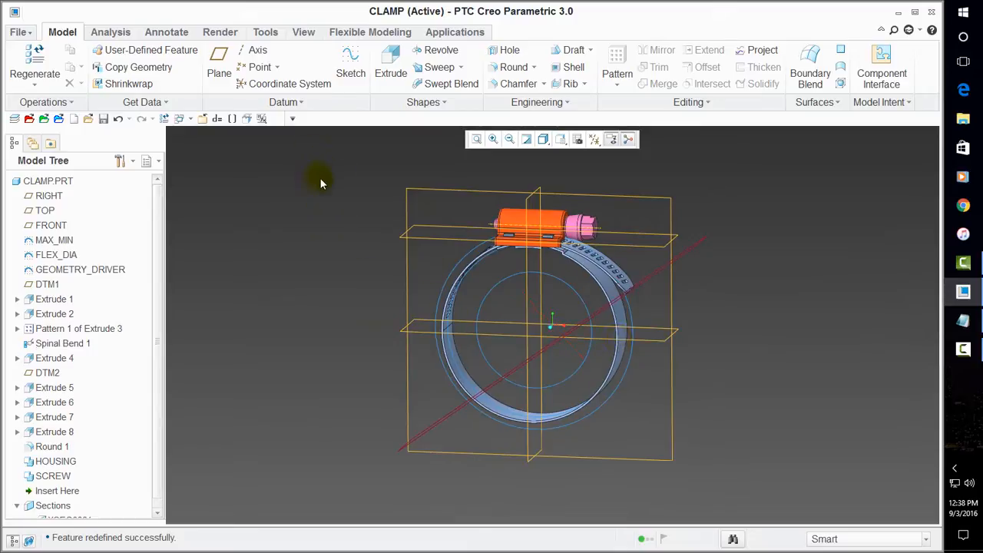
pyautogui.click(218, 120)
pyautogui.scroll(-3, 261, 264)
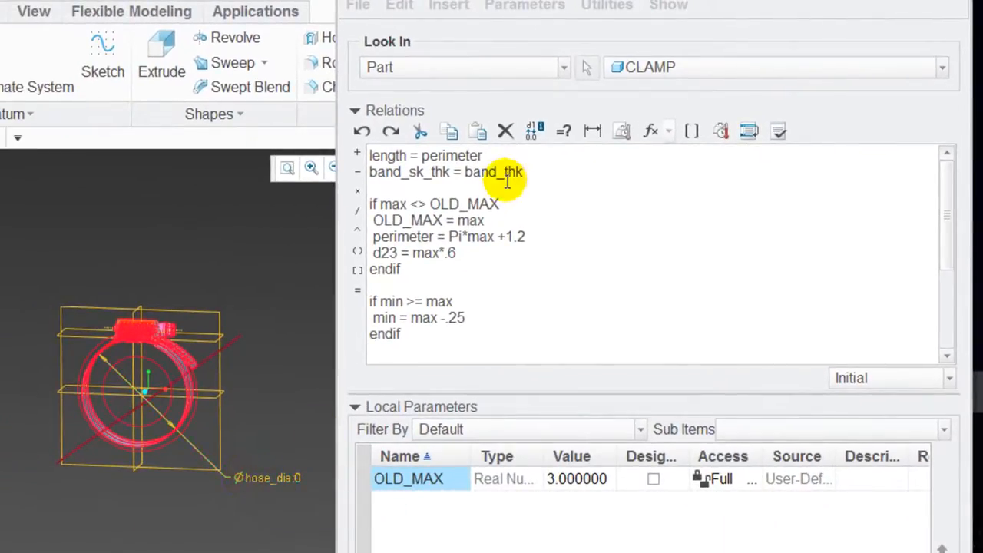
pyautogui.click(460, 252)
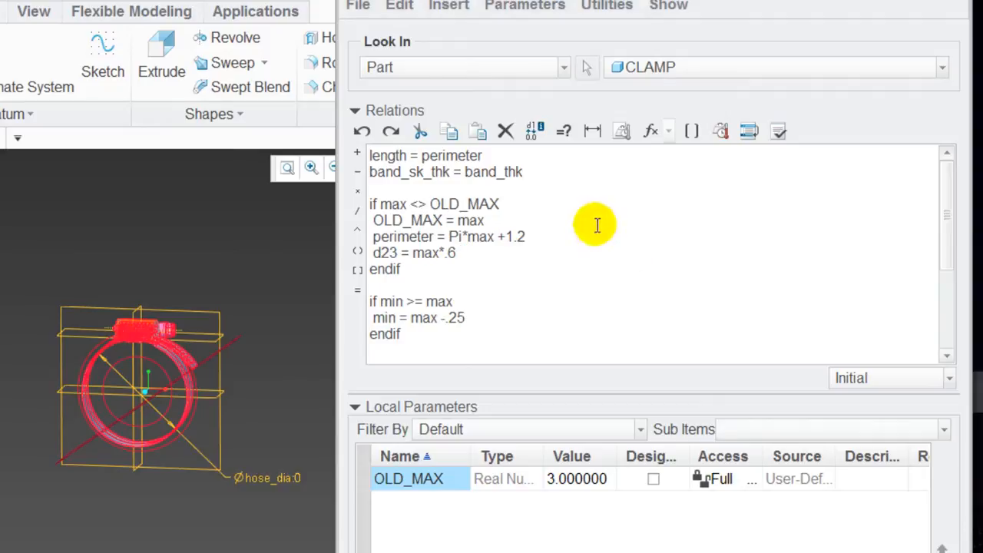
pyautogui.click(474, 252)
pyautogui.press('Return')
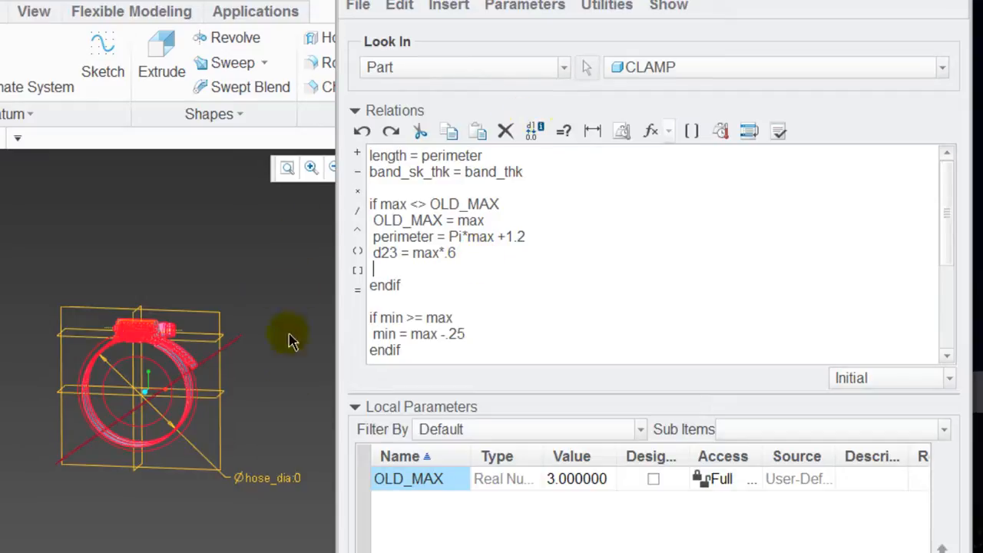
pyautogui.click(282, 483)
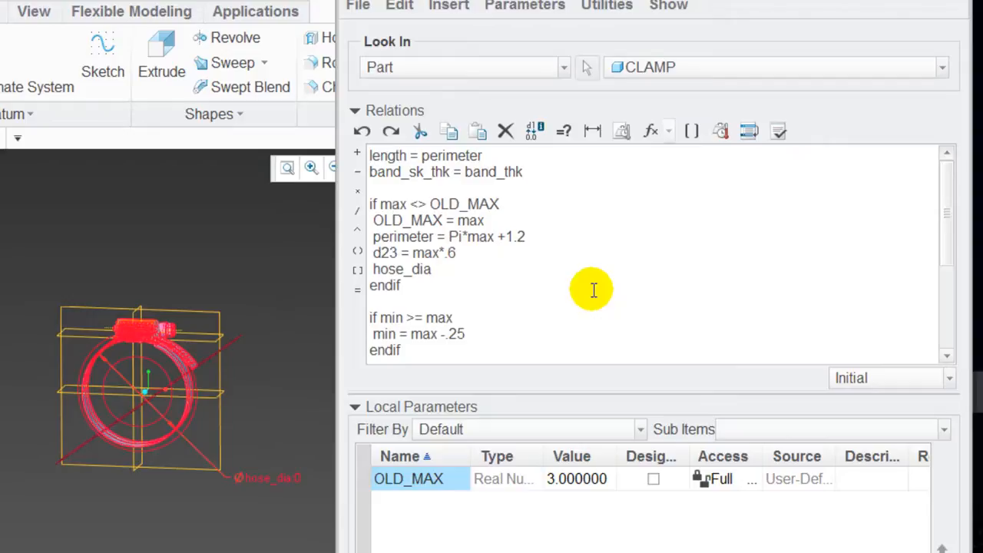
pyautogui.write('= max')
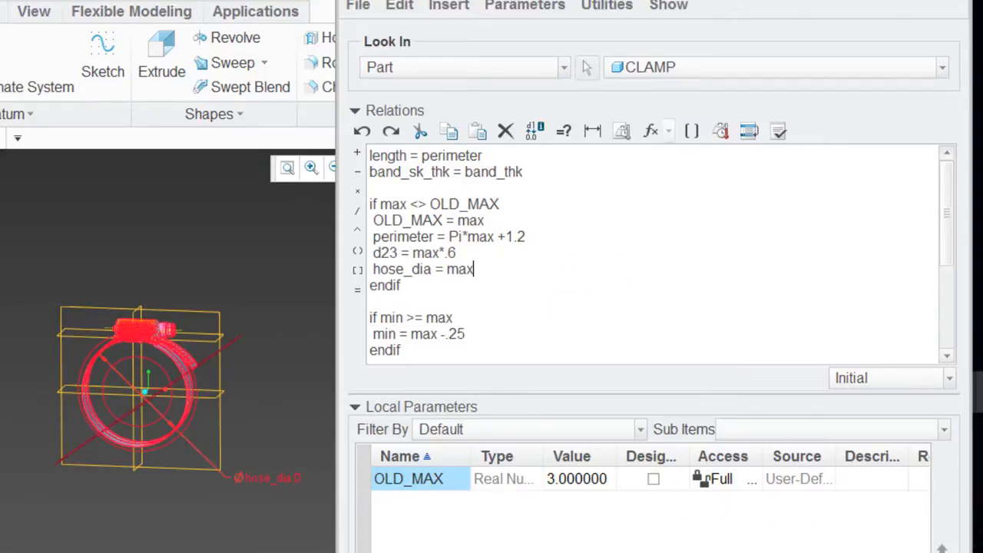
pyautogui.click(518, 550)
# Set the maximum diameter in the MAX_MIN sketch to 3.25 and regenerate the clamp.
pyautogui.hotkey('ctrl', 'd')
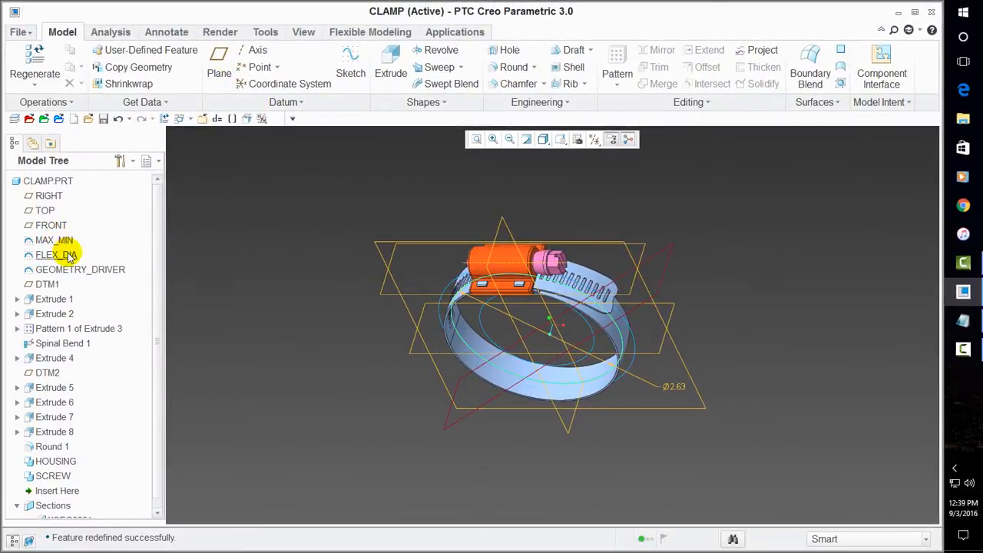
pyautogui.rightClick(66, 241)
pyautogui.click(88, 260)
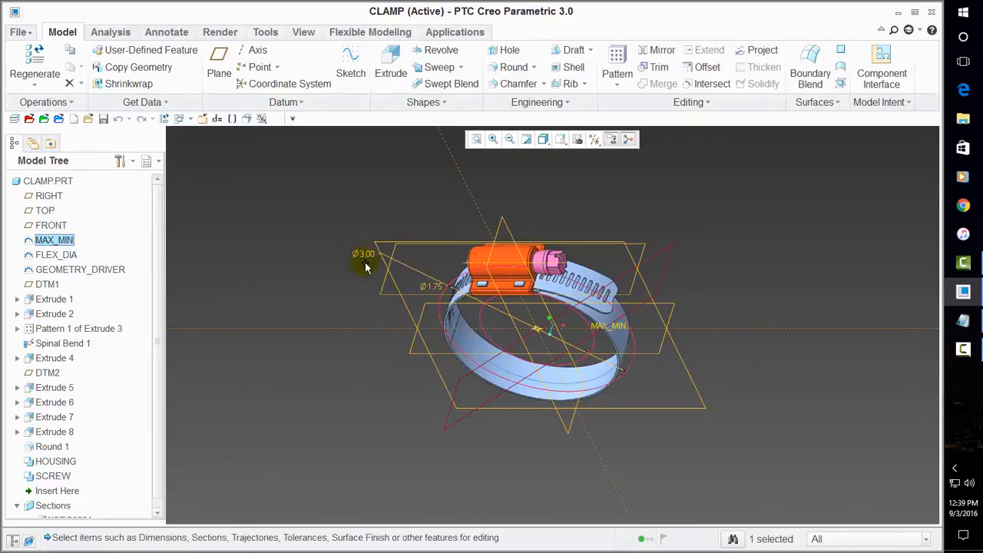
pyautogui.doubleClick(367, 254)
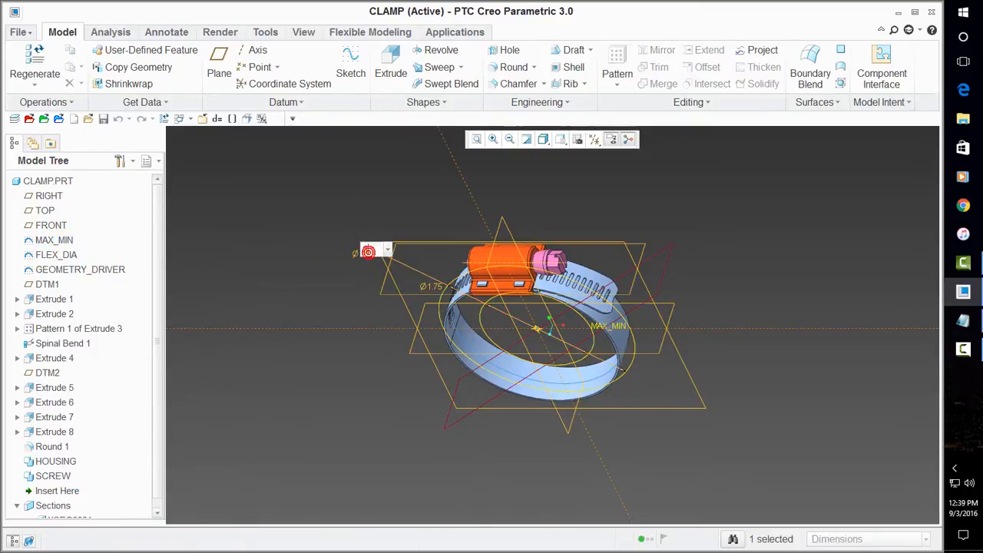
pyautogui.press('Return')
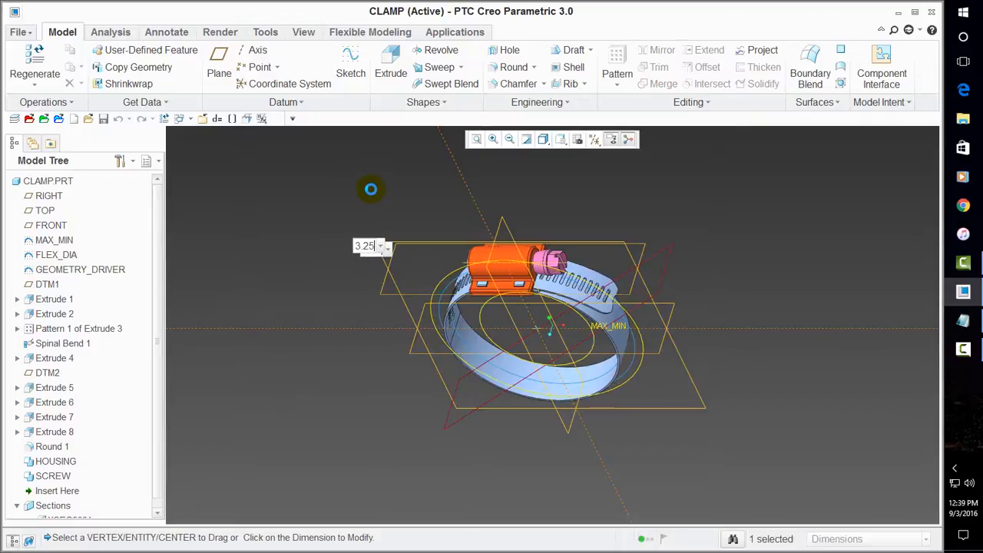
pyautogui.hotkey('ctrl', 'g')
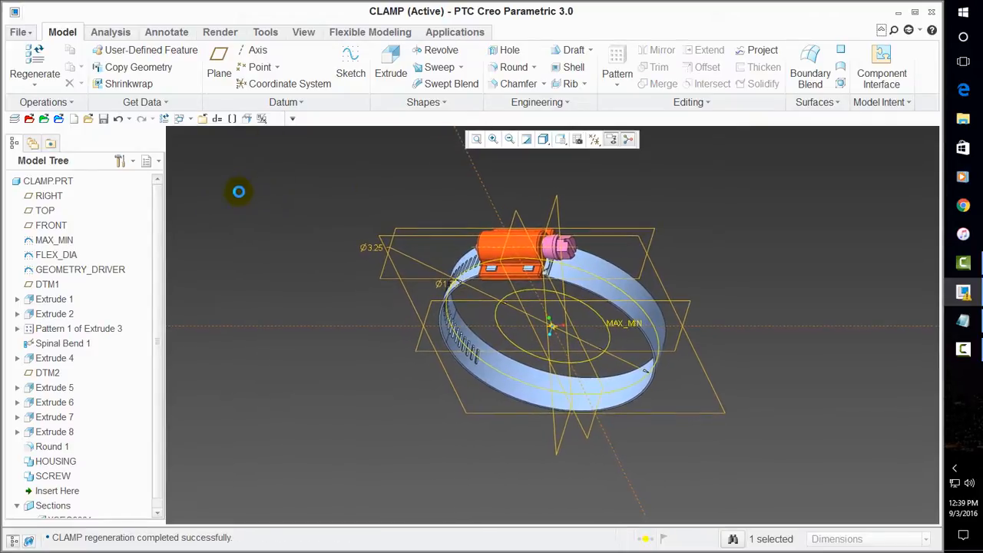
pyautogui.click(40, 63)
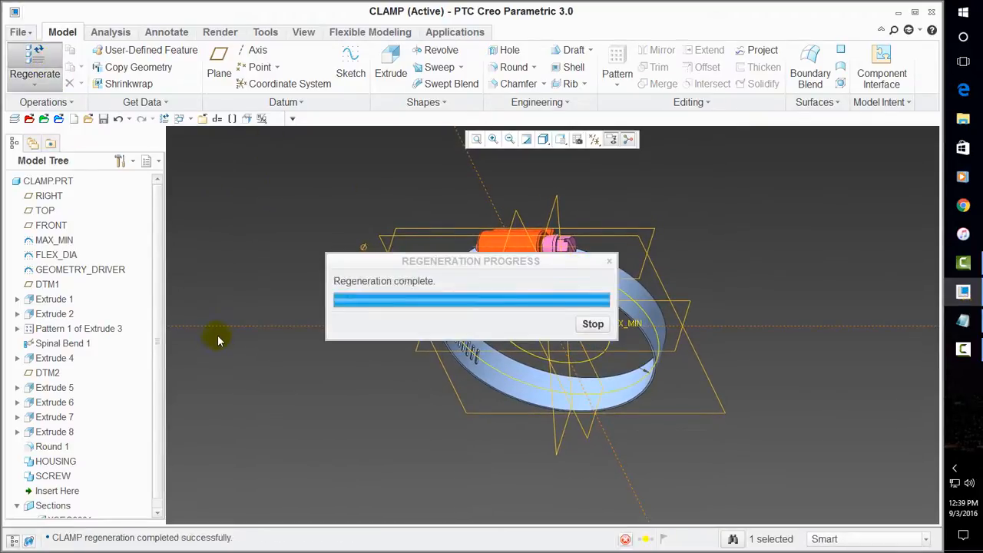
# Inspect the band under the screw housing, edit the perimeter relation to read perimeter = Pi*max +1.5, and accept the relations.
pyautogui.moveTo(347, 417); pyautogui.dragTo(345, 385, button='middle')
pyautogui.scroll(-5, 601, 209)
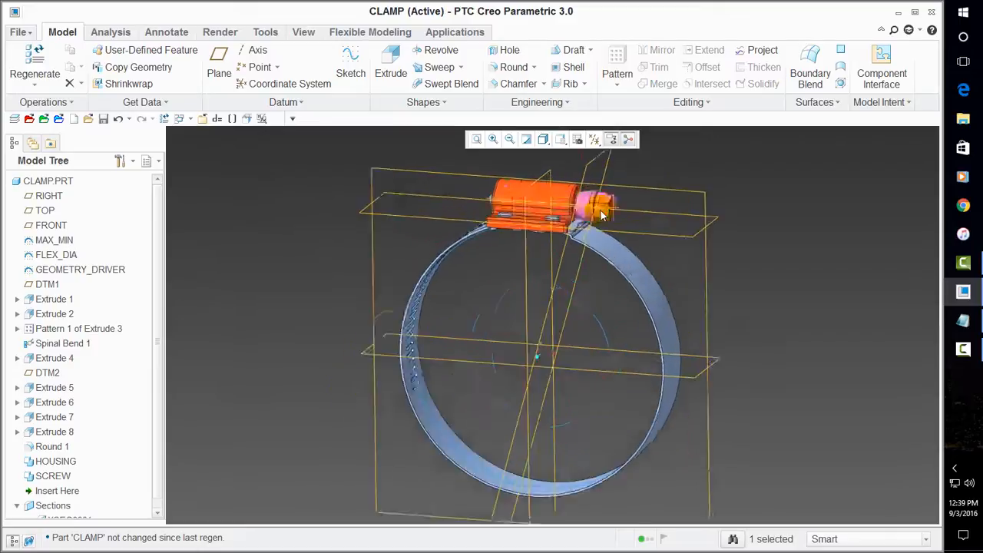
pyautogui.moveTo(528, 326); pyautogui.dragTo(544, 306, button='middle')
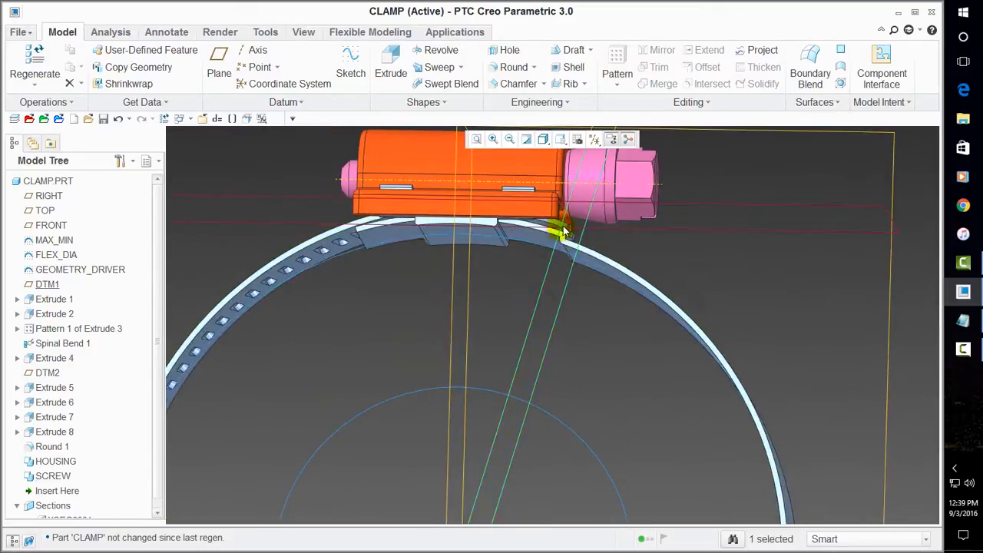
pyautogui.hotkey('ctrl', 'd')
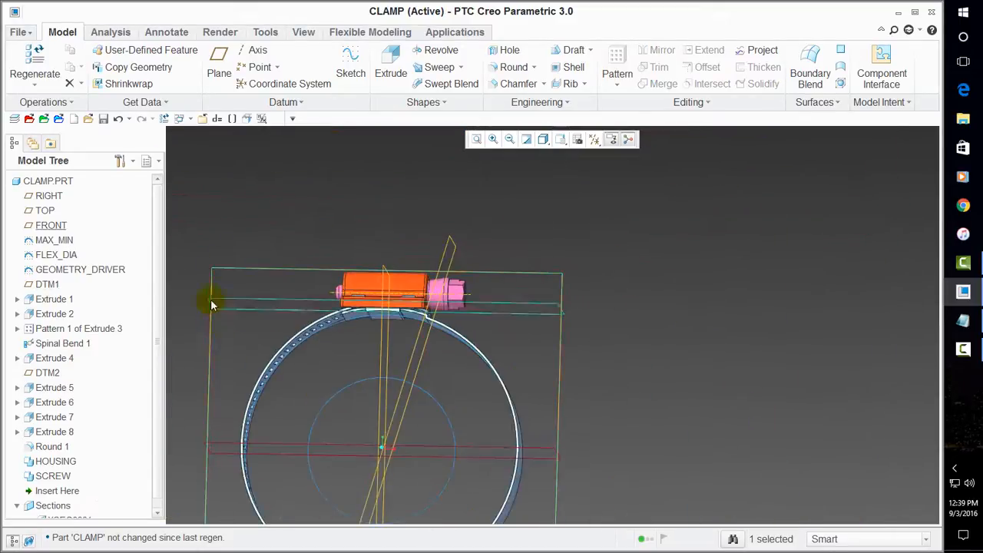
pyautogui.click(218, 119)
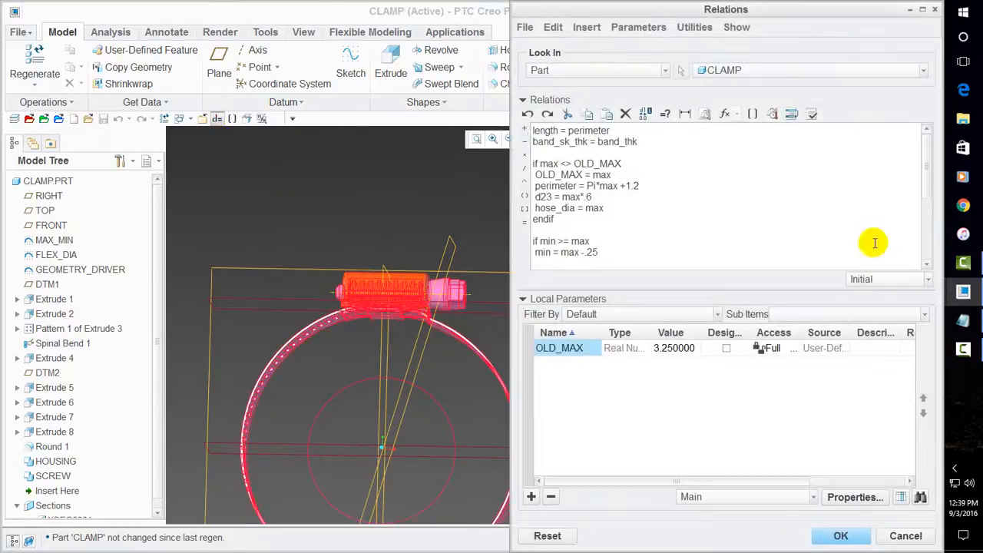
pyautogui.moveTo(634, 186); pyautogui.dragTo(652, 184)
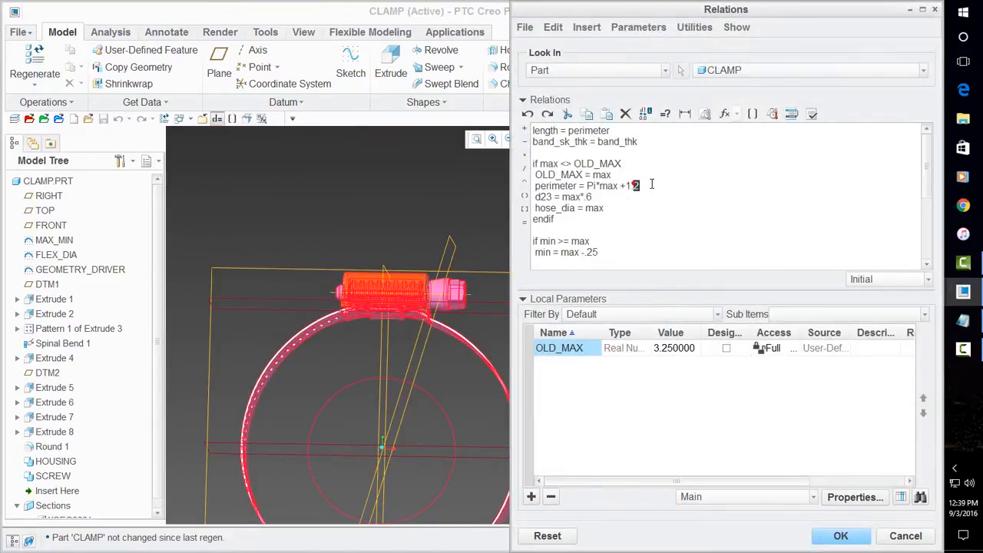
pyautogui.write('1.5')
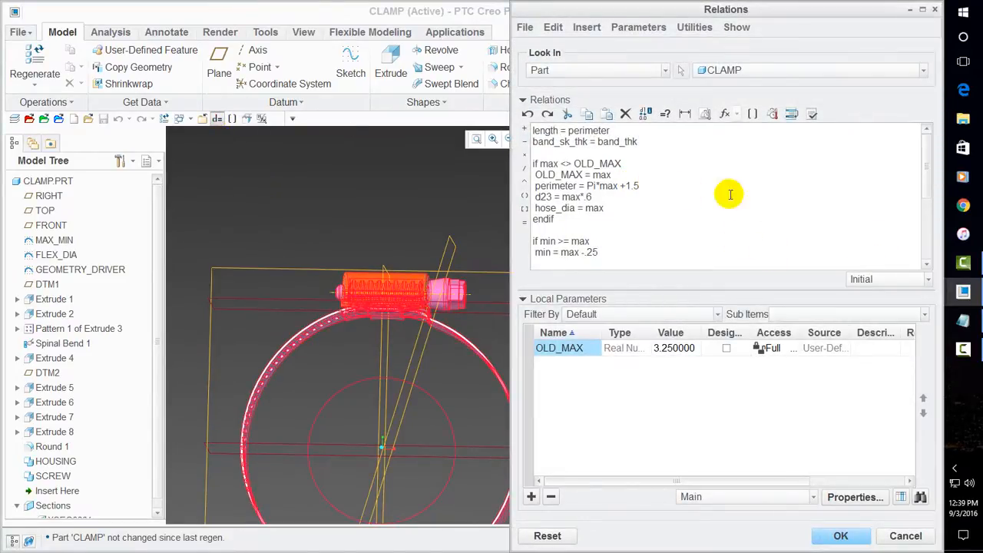
pyautogui.click(839, 531)
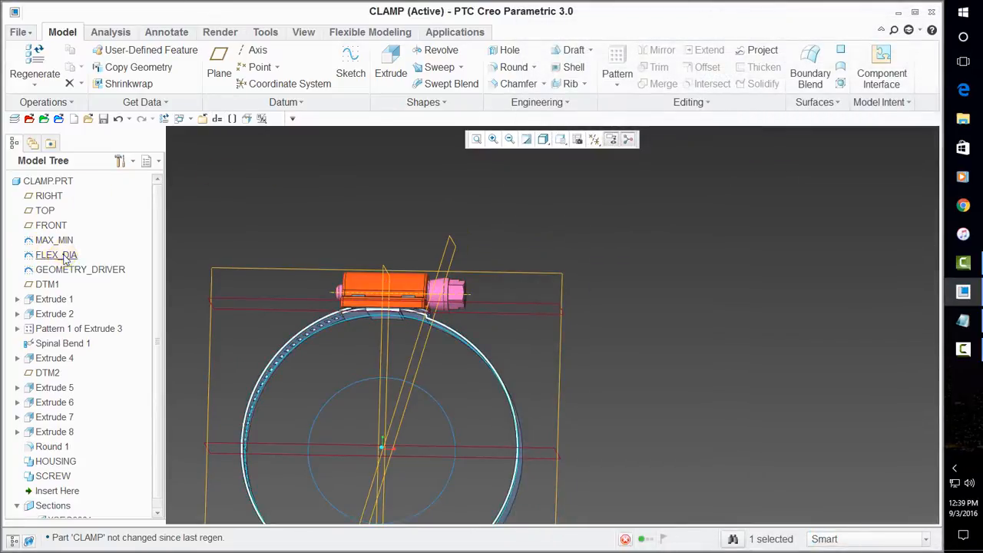
# Show the FLEX_DIA sketch's dimension and check the hose diameter against the maximum.
pyautogui.rightClick(64, 255)
pyautogui.click(92, 279)
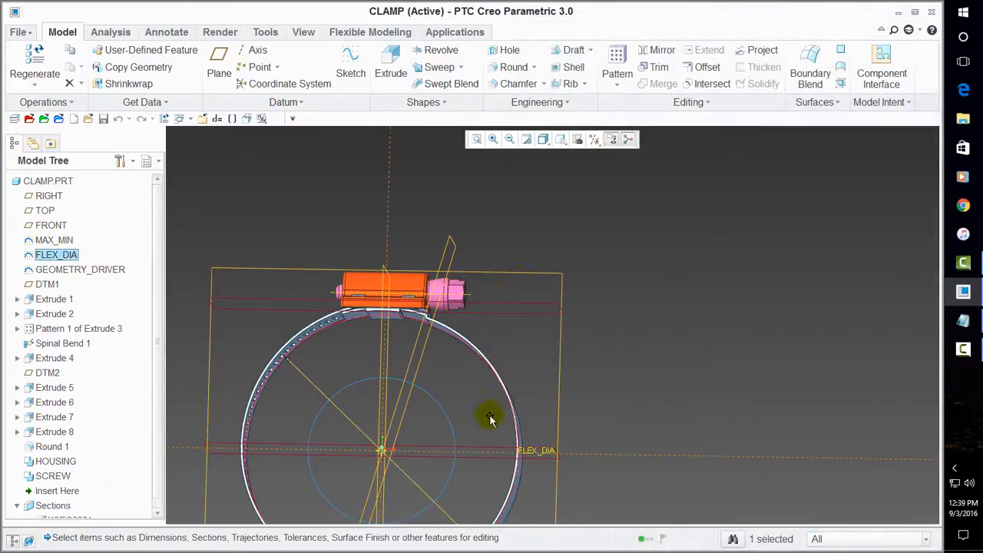
pyautogui.scroll(-3, 522, 461)
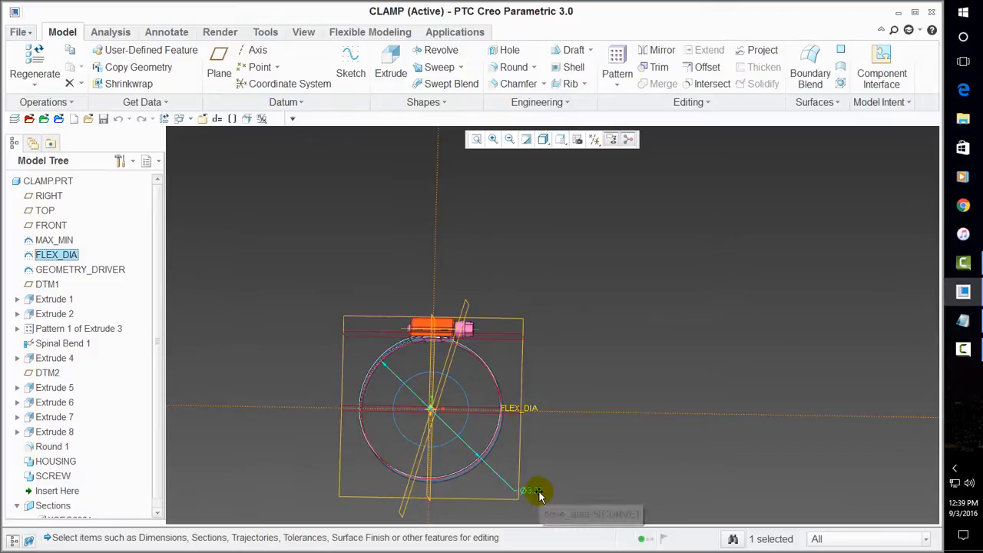
# Set the maximum diameter in the MAX_MIN sketch to 4.00, regenerate the clamp and inspect the band overlap under the screw housing.
pyautogui.click(67, 241)
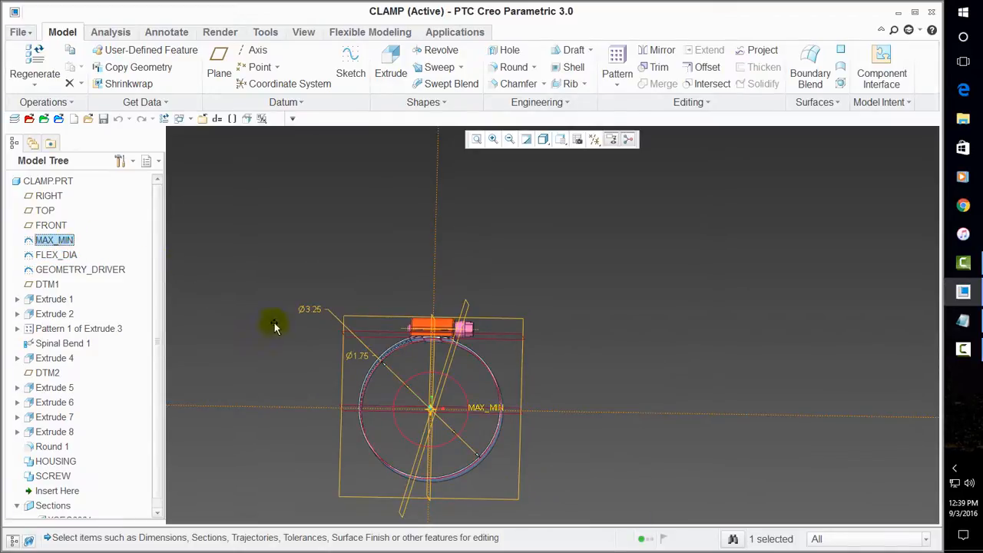
pyautogui.doubleClick(320, 311)
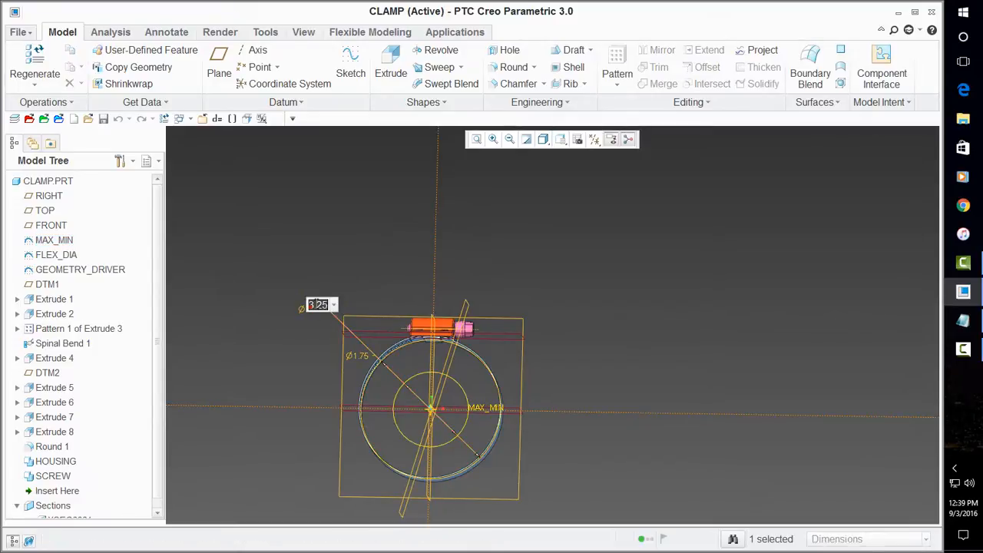
pyautogui.press('Return')
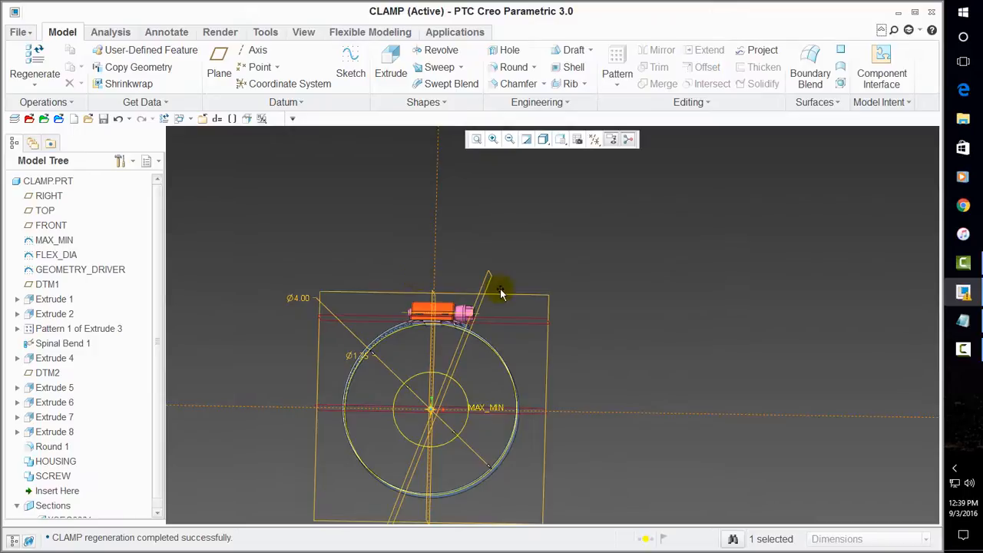
pyautogui.hotkey('ctrl', 'd')
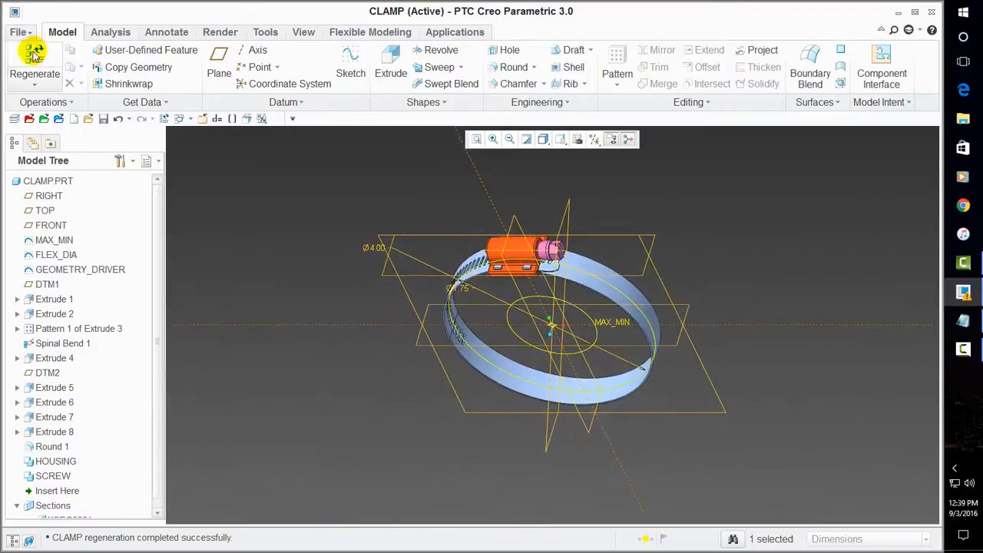
pyautogui.click(34, 53)
pyautogui.moveTo(575, 314); pyautogui.dragTo(567, 283, button='middle')
pyautogui.scroll(-5, 553, 213)
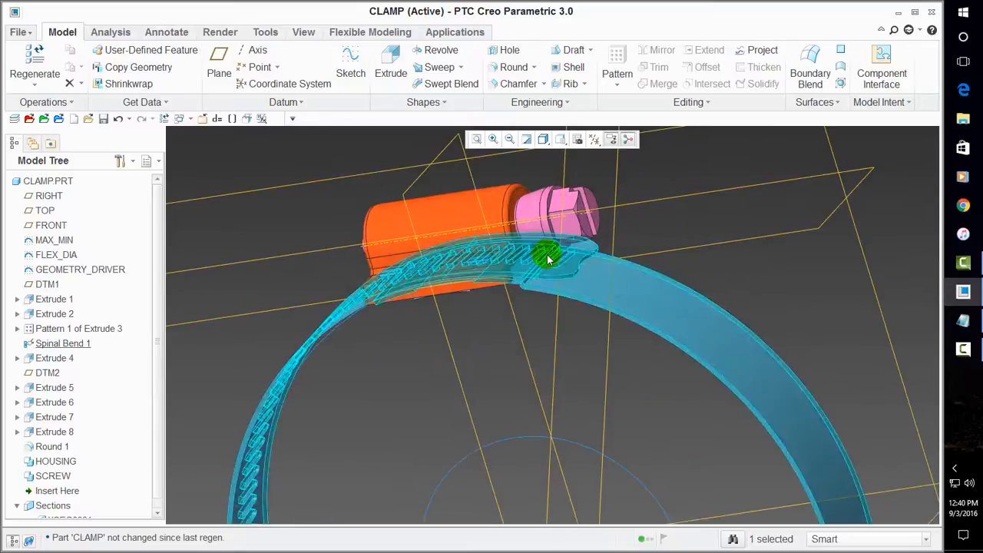
pyautogui.scroll(5, 401, 308)
pyautogui.moveTo(430, 298); pyautogui.dragTo(448, 286, button='middle')
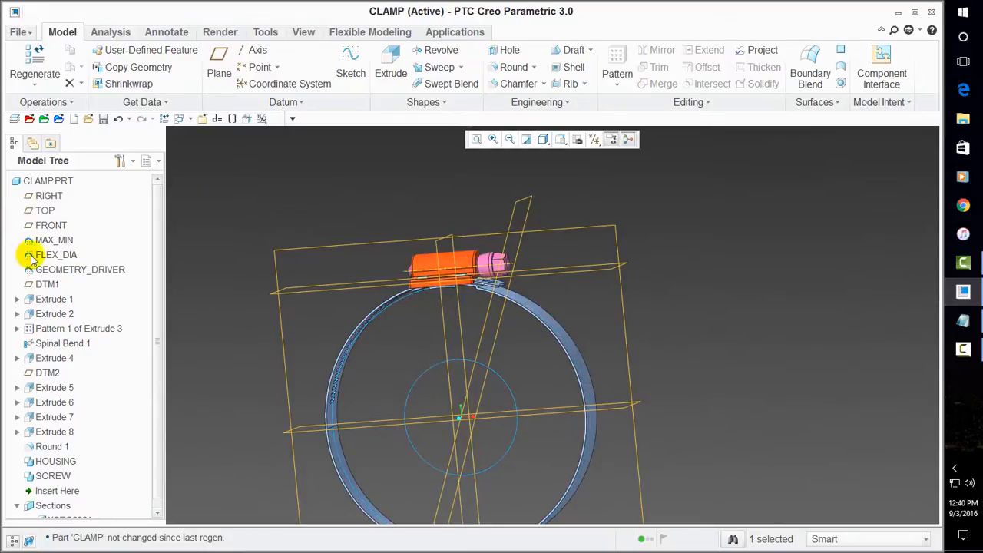
# Compare the MAX_MIN dimensions with FLEX_DIA and set the FLEX_DIA hose diameter to 2.00.
pyautogui.doubleClick(437, 362)
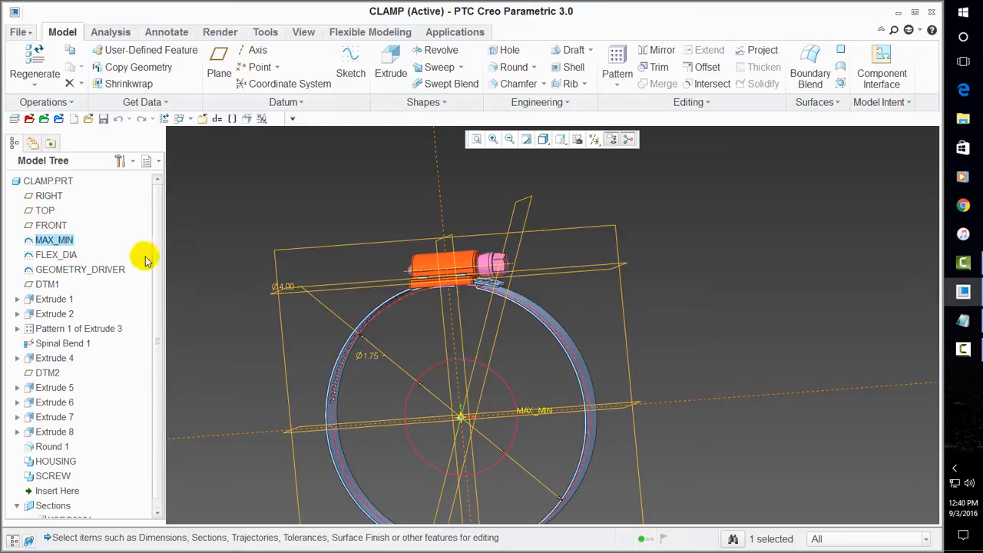
pyautogui.click(68, 258)
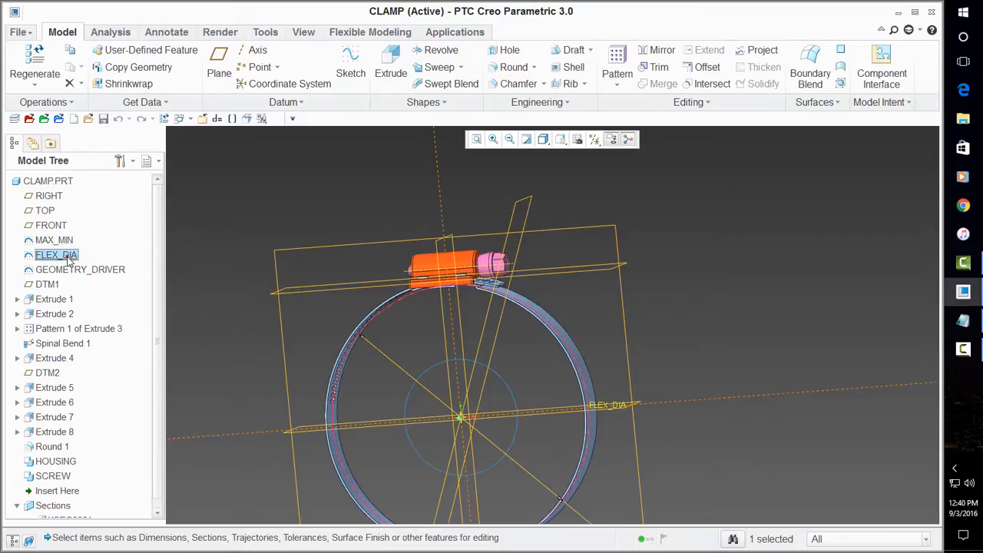
pyautogui.scroll(-4, 206, 265)
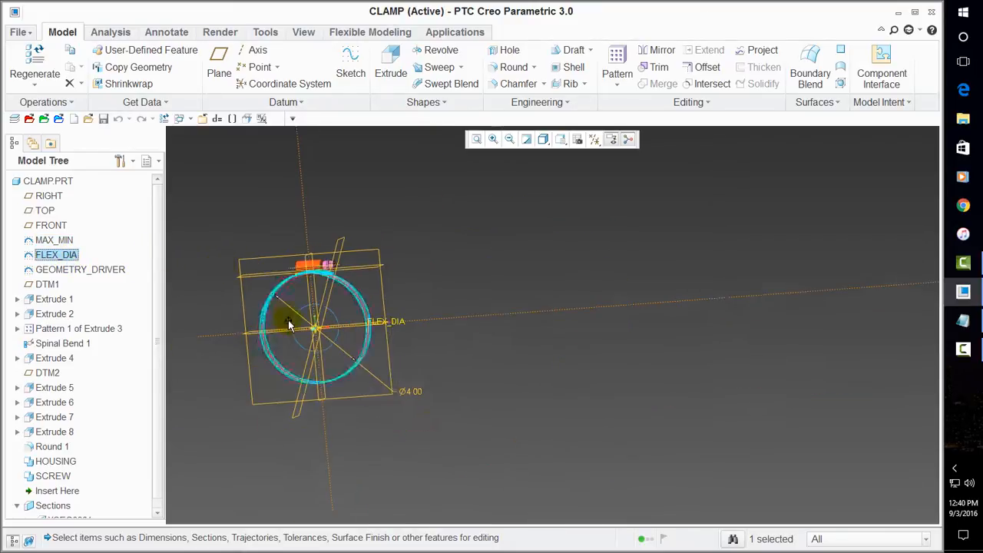
pyautogui.doubleClick(417, 394)
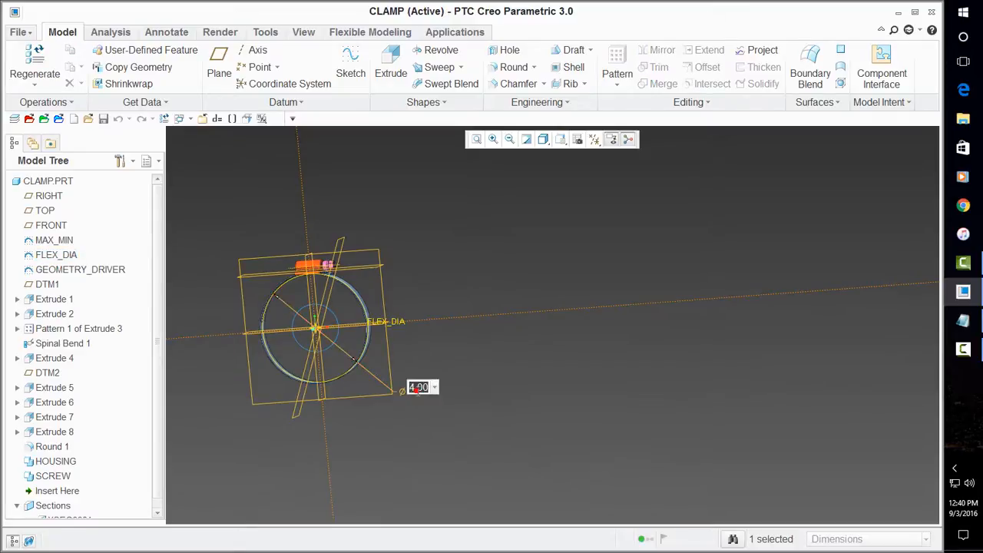
pyautogui.write('2')
pyautogui.press('Return')
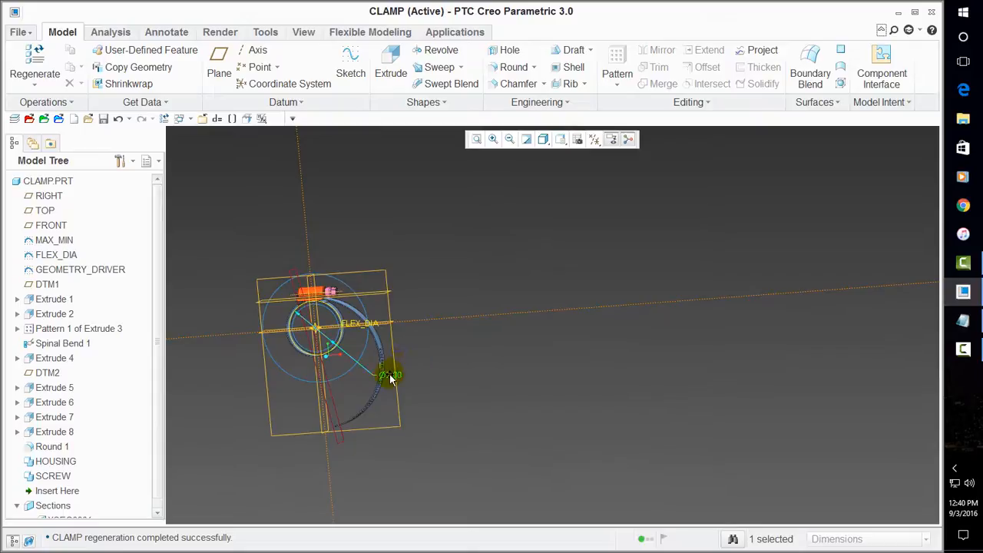
# Reduce the FLEX_DIA hose diameter to 1.75 and inspect how the band passes through the screw housing.
pyautogui.doubleClick(390, 376)
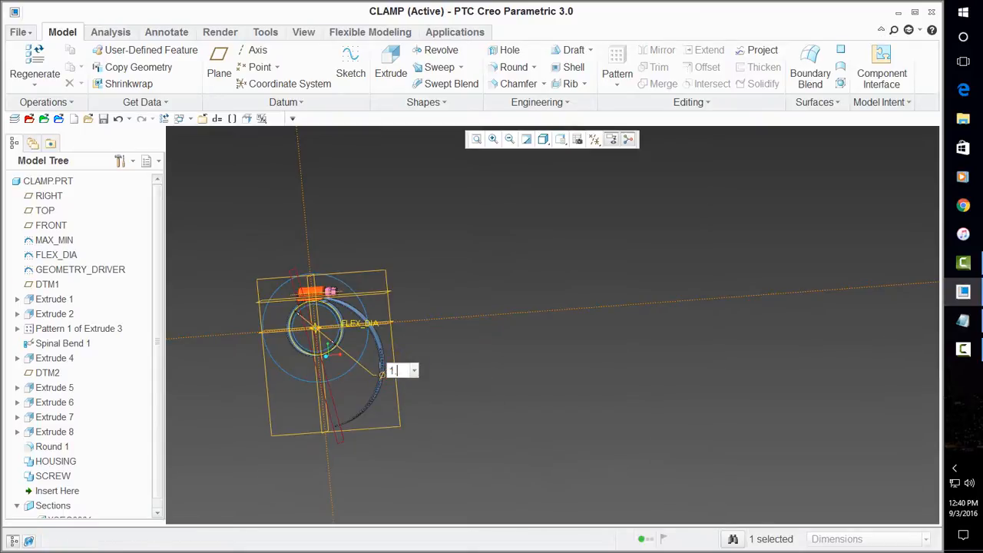
pyautogui.press('Return')
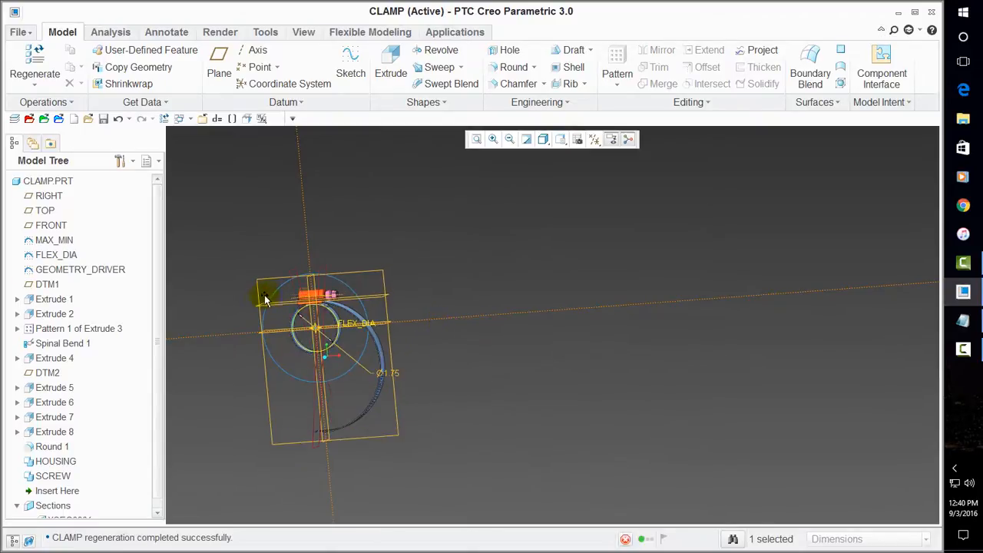
pyautogui.scroll(-5, 312, 309)
pyautogui.moveTo(329, 335); pyautogui.dragTo(309, 320, button='middle')
pyautogui.scroll(5, 310, 319)
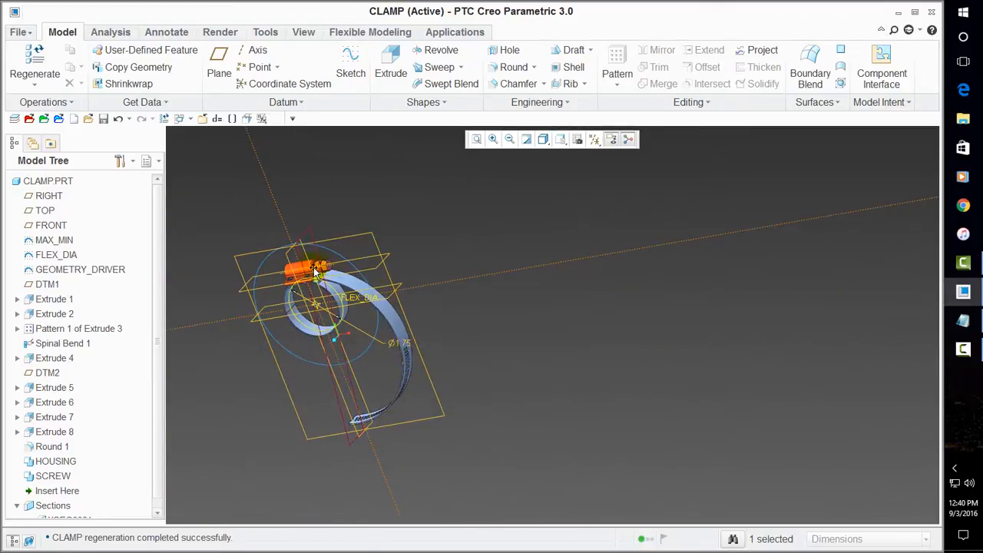
pyautogui.moveTo(439, 329); pyautogui.dragTo(377, 336, button='middle')
pyautogui.scroll(-3, 377, 335)
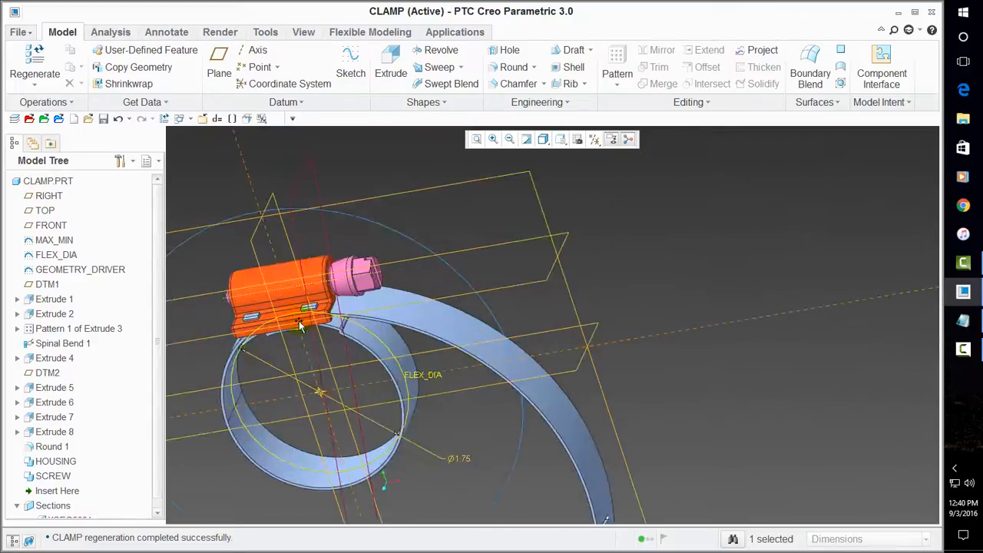
pyautogui.scroll(3, 356, 298)
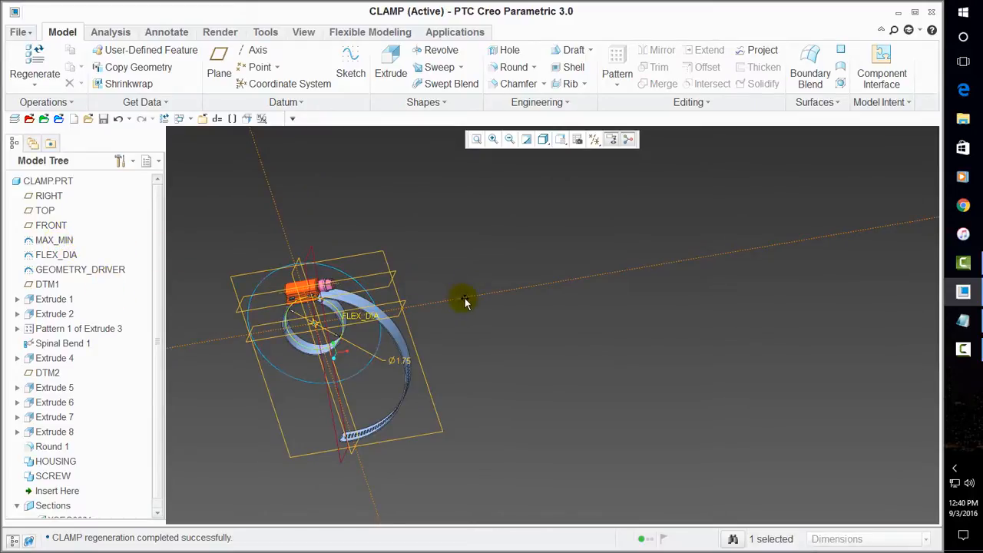
pyautogui.moveTo(461, 299)
pyautogui.mouseDown(button='middle')
pyautogui.moveTo(466, 280)
pyautogui.moveTo(454, 285)
pyautogui.mouseUp(button='middle')
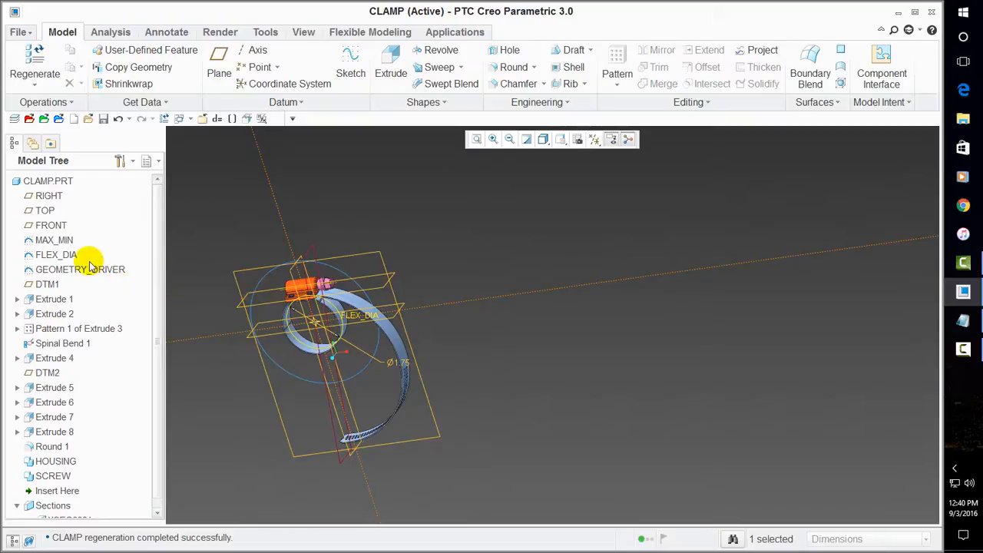
# Set the maximum diameter in the MAX_MIN sketch to 5.00, regenerate the clamp and inspect the band at the housing.
pyautogui.click(64, 241)
pyautogui.rightClick(64, 240)
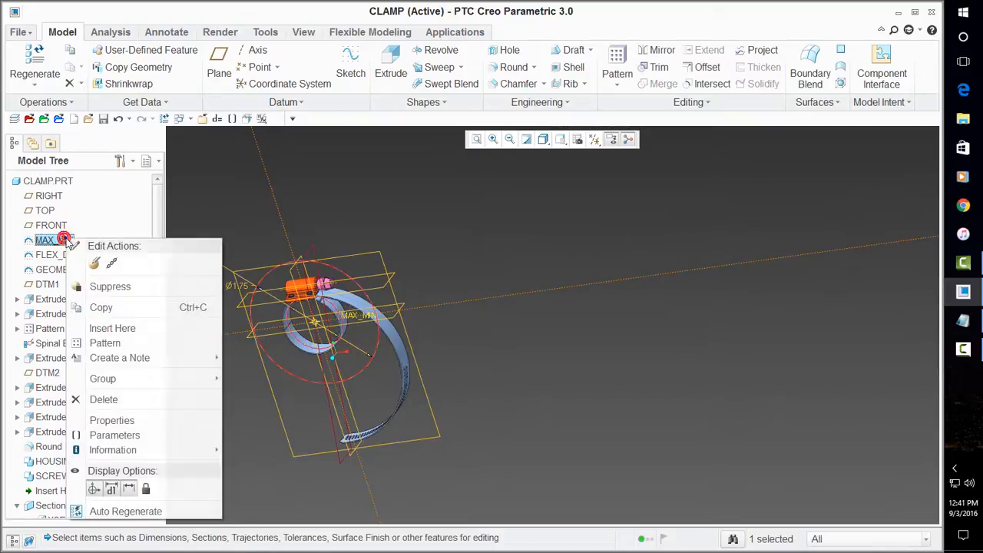
pyautogui.click(242, 165)
pyautogui.doubleClick(178, 248)
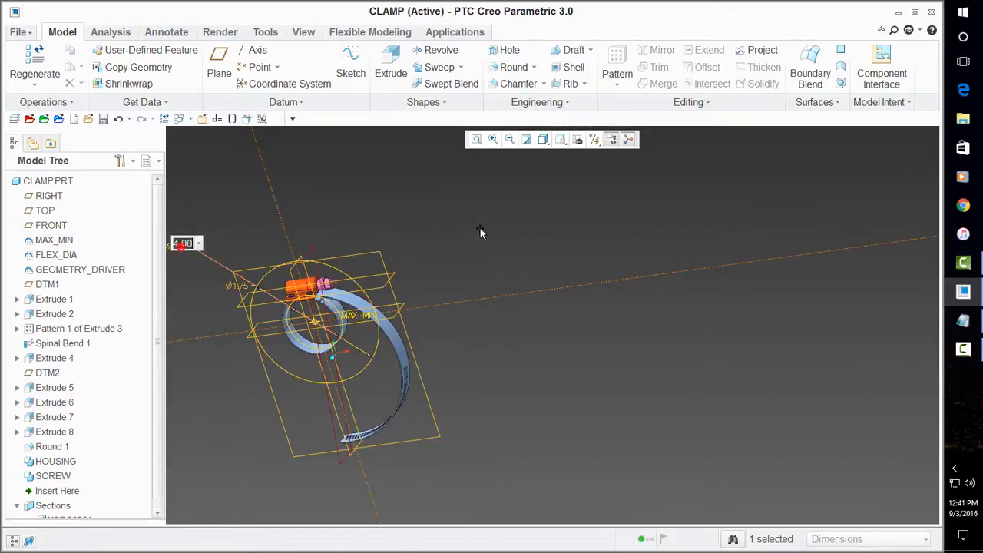
pyautogui.write('5')
pyautogui.press('Return')
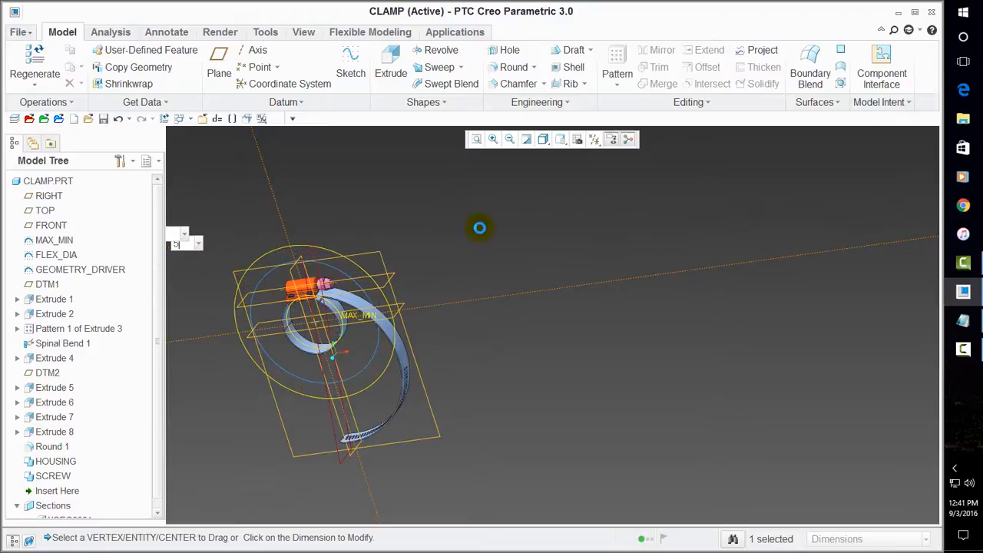
pyautogui.click(449, 213)
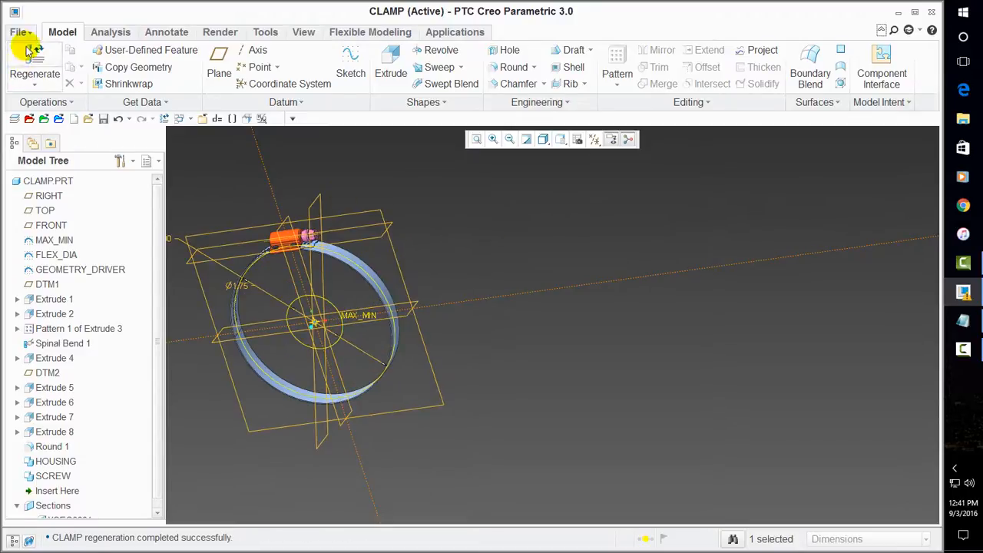
pyautogui.click(35, 67)
pyautogui.moveTo(301, 288)
pyautogui.mouseDown(button='middle')
pyautogui.moveTo(308, 252)
pyautogui.moveTo(302, 280)
pyautogui.mouseUp(button='middle')
pyautogui.scroll(-5, 286, 240)
pyautogui.scroll(3, 515, 265)
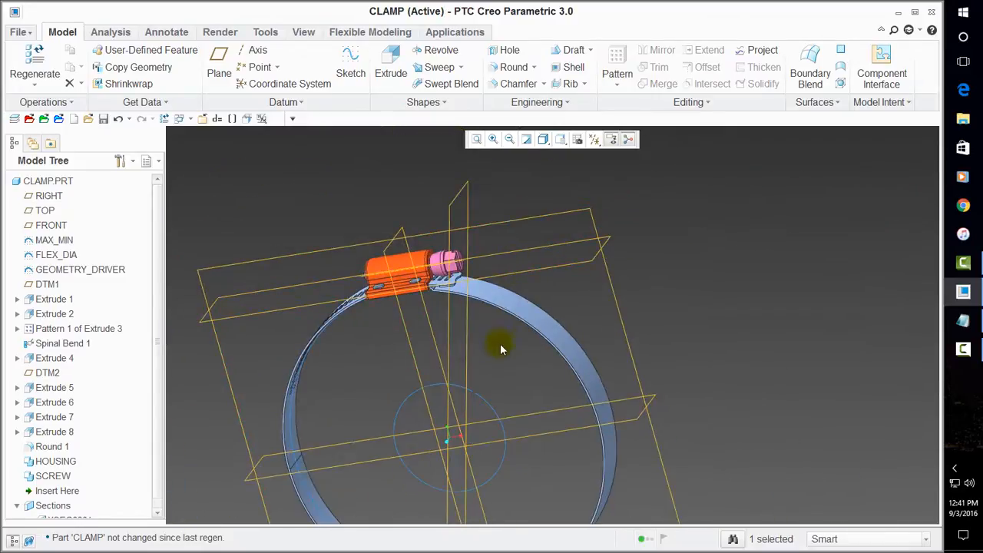
# Try a minimum diameter of 6 in the MAX_MIN sketch, above the maximum, to test the limiting relation.
pyautogui.doubleClick(462, 389)
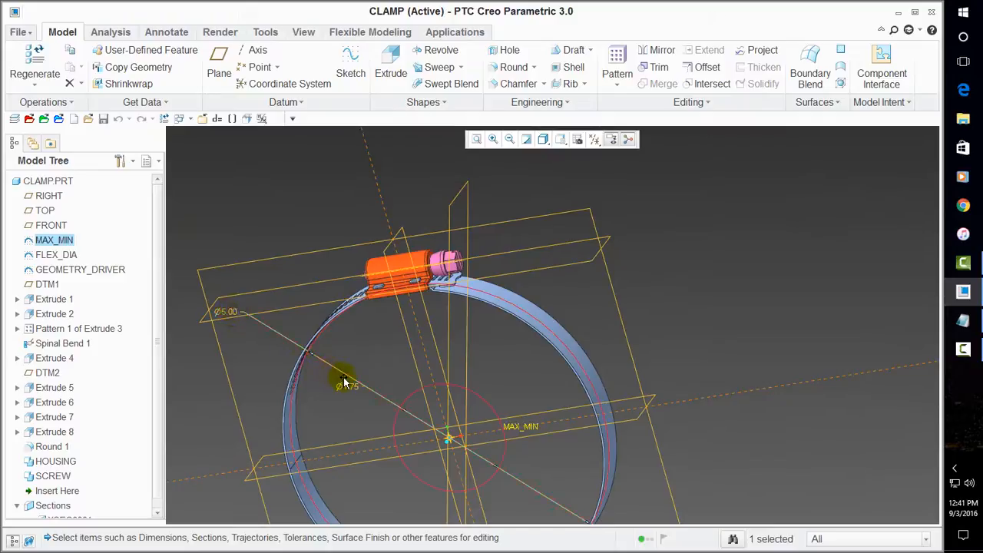
pyautogui.doubleClick(350, 386)
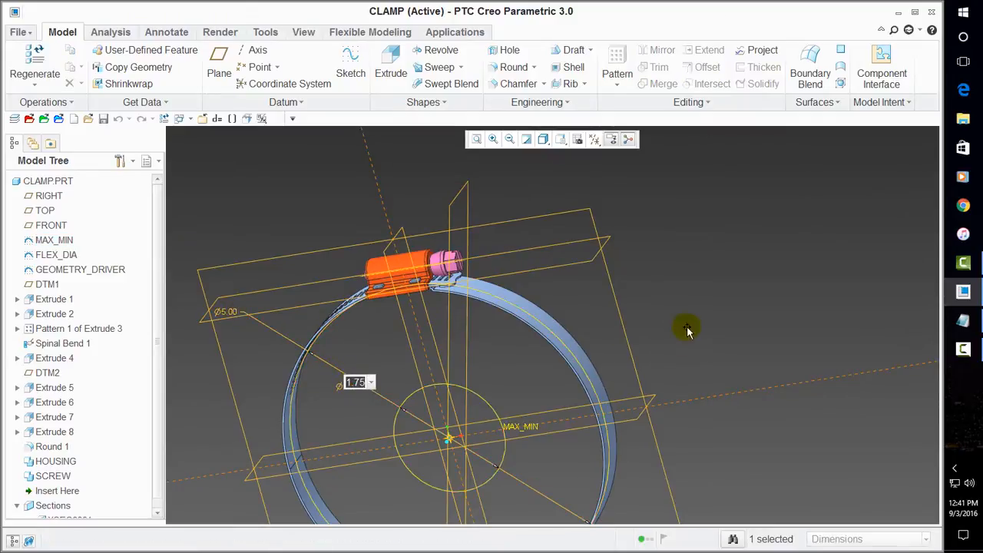
pyautogui.write('6')
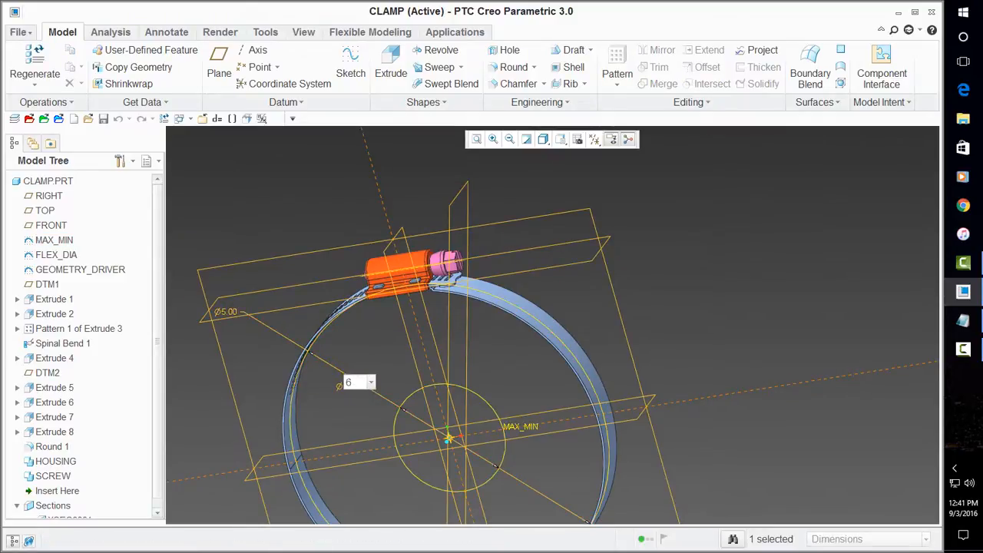
pyautogui.press('Return')
pyautogui.click(687, 321)
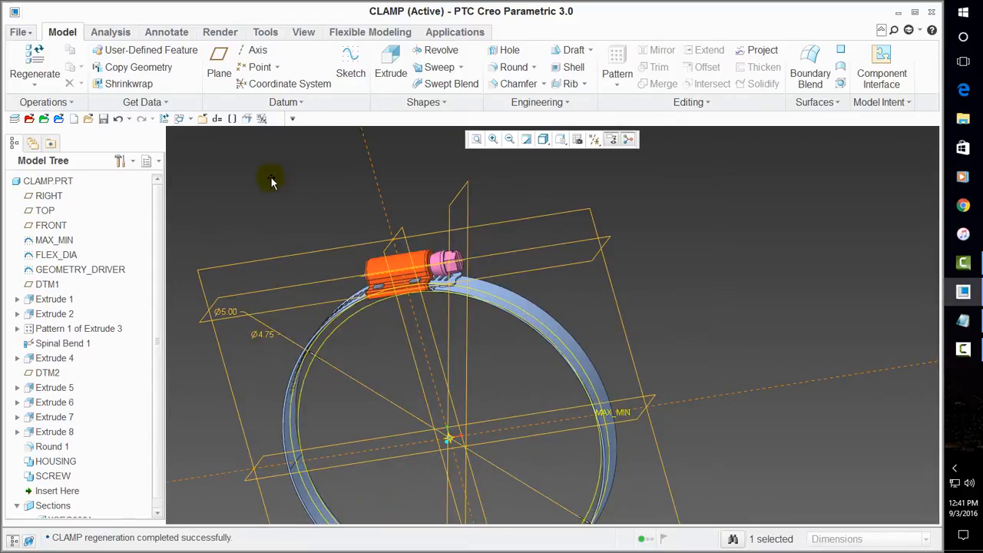
# Set the minimum diameter in the MAX_MIN sketch to 4.00.
pyautogui.moveTo(271, 182); pyautogui.dragTo(314, 281, button='middle')
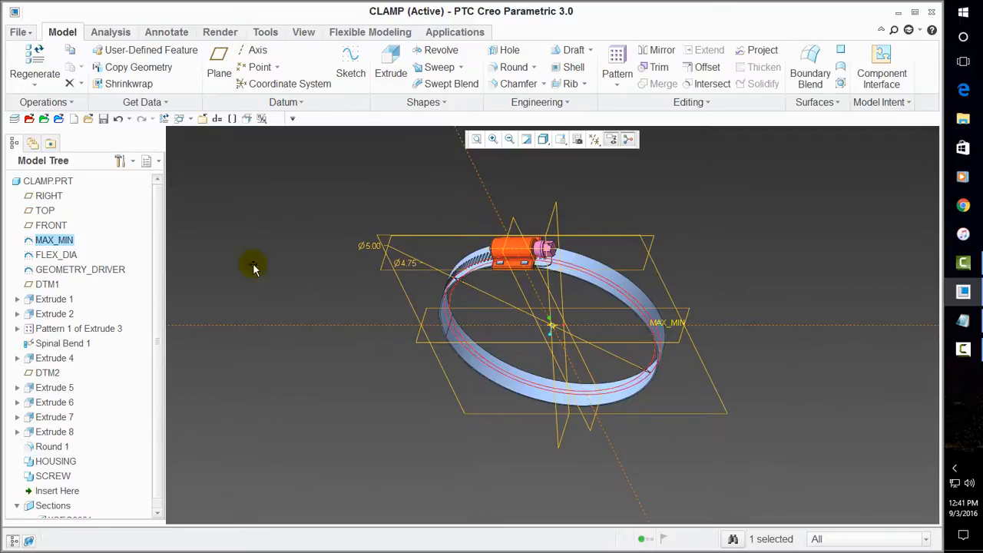
pyautogui.doubleClick(405, 263)
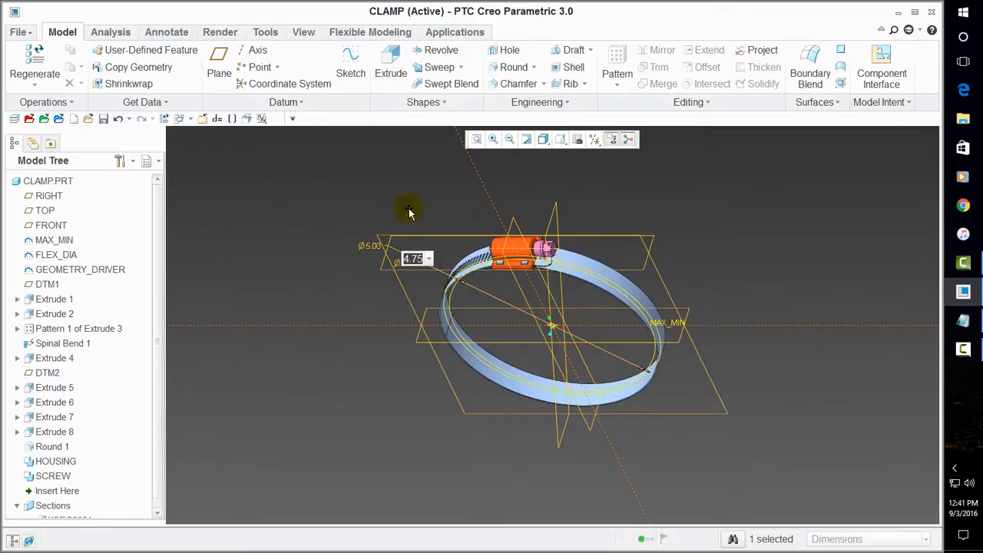
pyautogui.write('4')
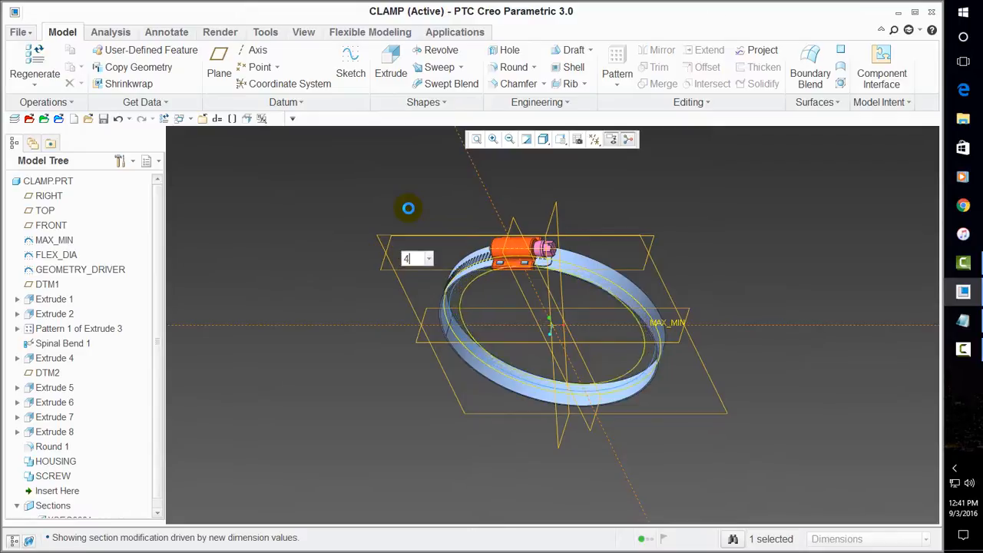
pyautogui.press('Return')
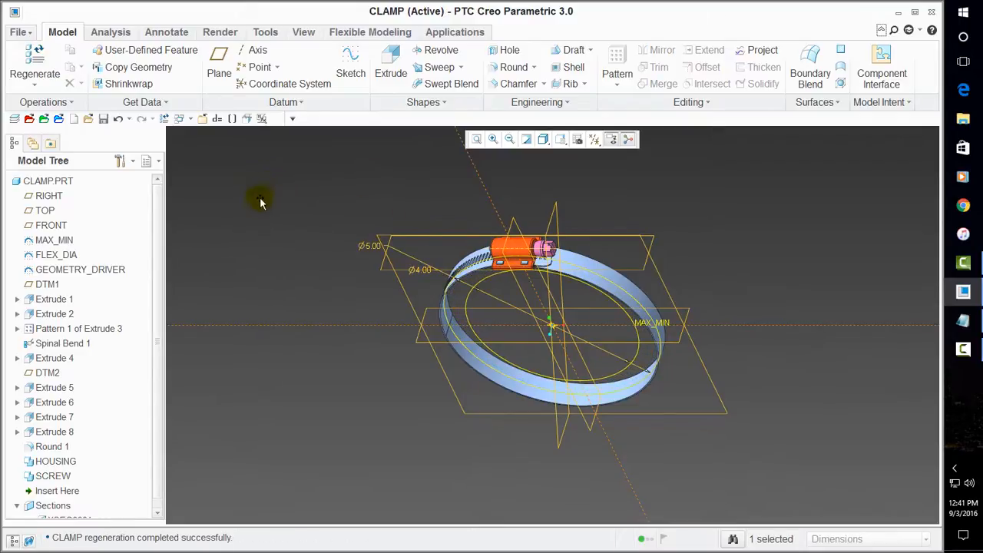
# Set the FLEX_DIA hose diameter to 4.00 to tighten the clamp to its minimum size.
pyautogui.click(65, 258)
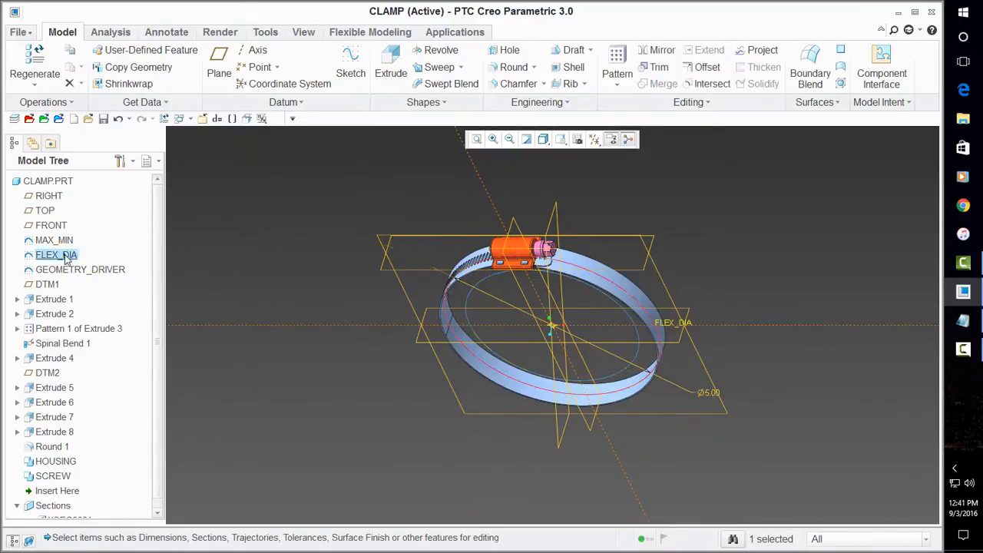
pyautogui.doubleClick(708, 394)
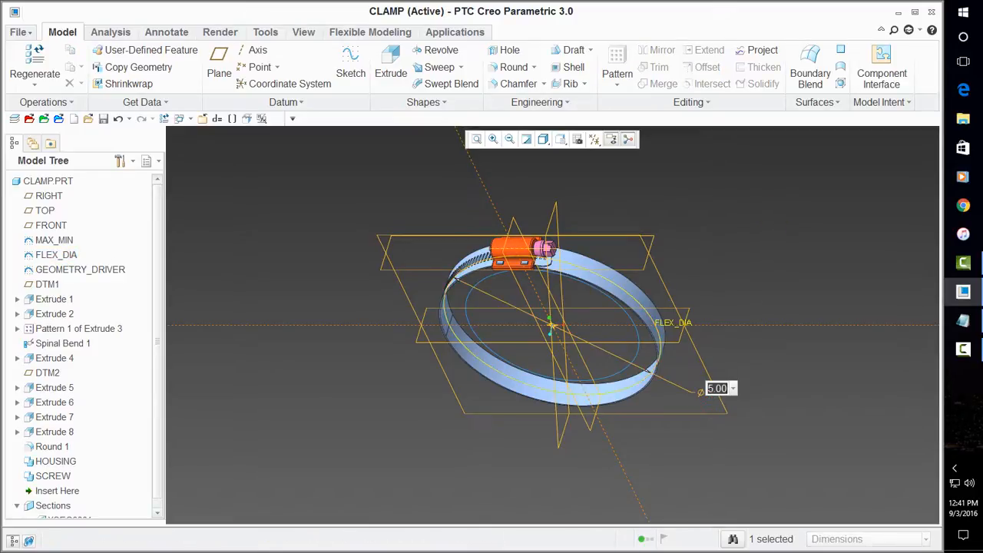
pyautogui.write('4')
pyautogui.press('Return')
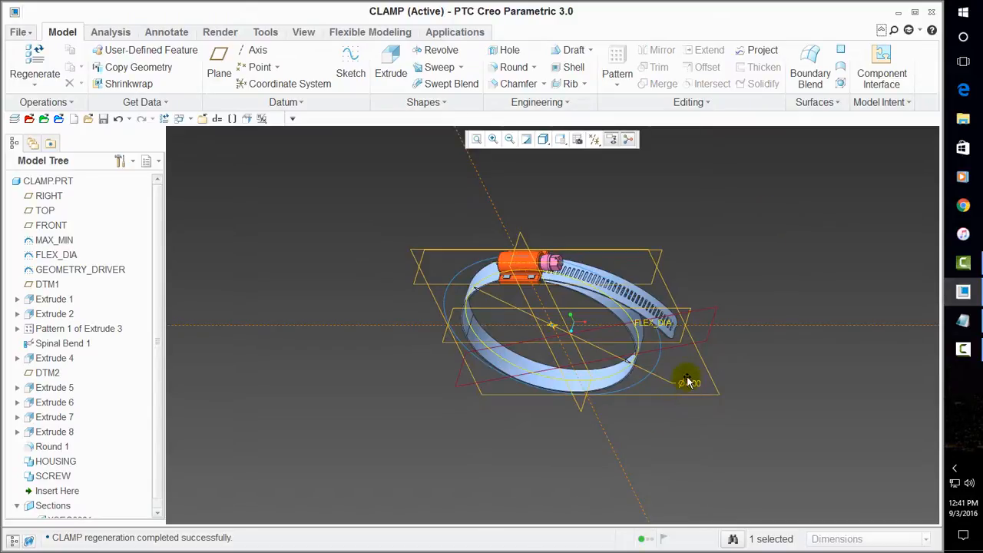
# Regenerate the clamp and activate the XSEC0001 cross-section to cut the model open.
pyautogui.moveTo(738, 296); pyautogui.dragTo(734, 251, button='middle')
pyautogui.moveTo(733, 255); pyautogui.dragTo(522, 272, button='middle')
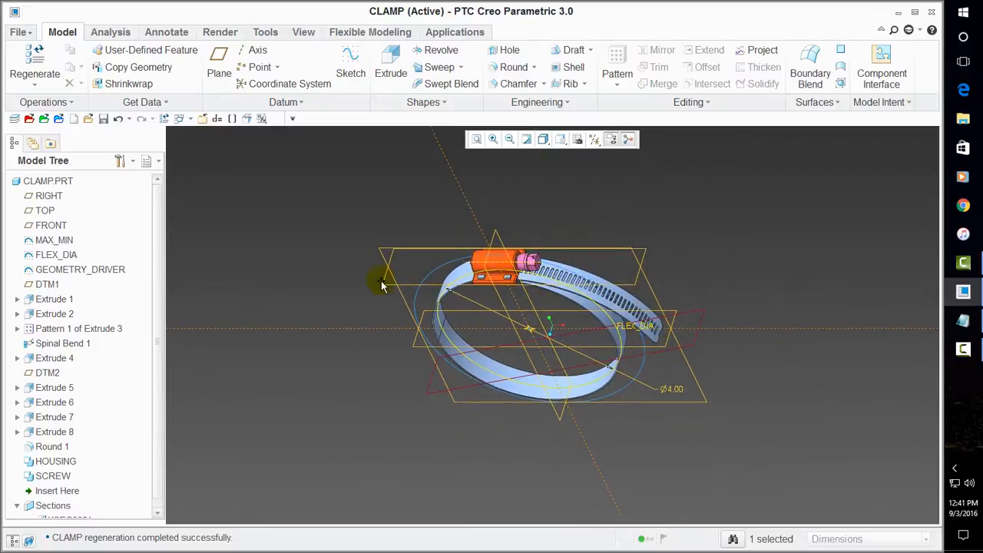
pyautogui.moveTo(417, 349); pyautogui.dragTo(422, 315, button='middle')
pyautogui.scroll(-1, 69, 503)
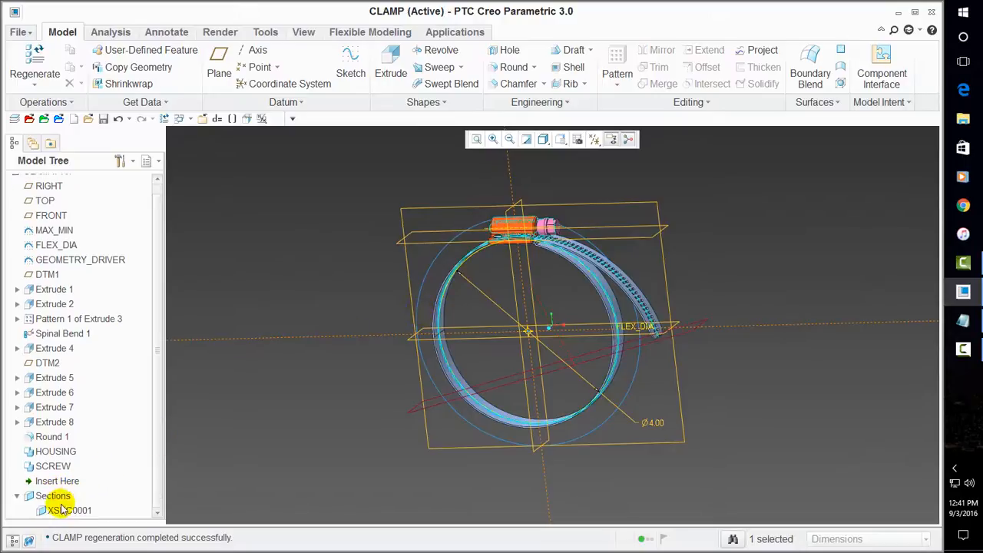
pyautogui.click(80, 512)
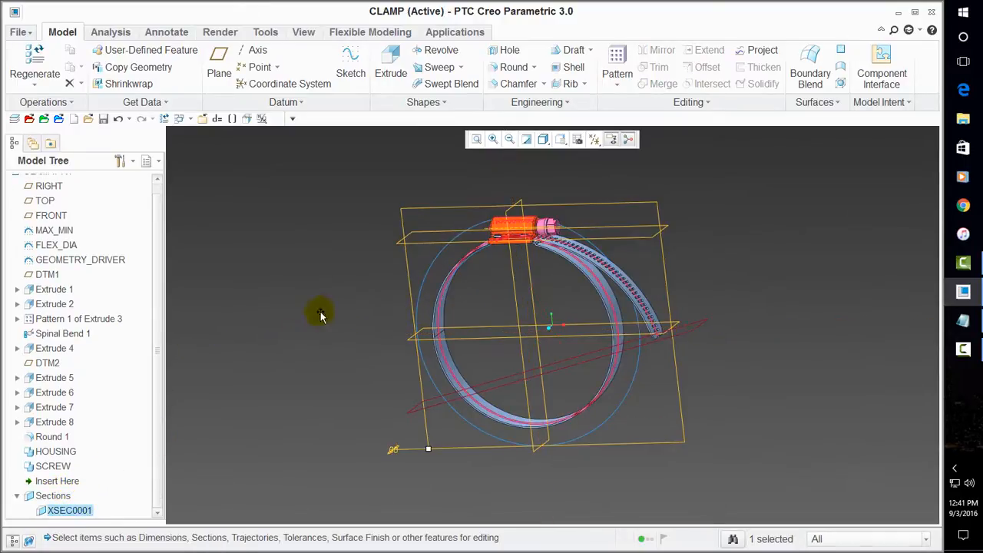
pyautogui.moveTo(311, 315); pyautogui.dragTo(245, 192, button='middle')
pyautogui.click(30, 61)
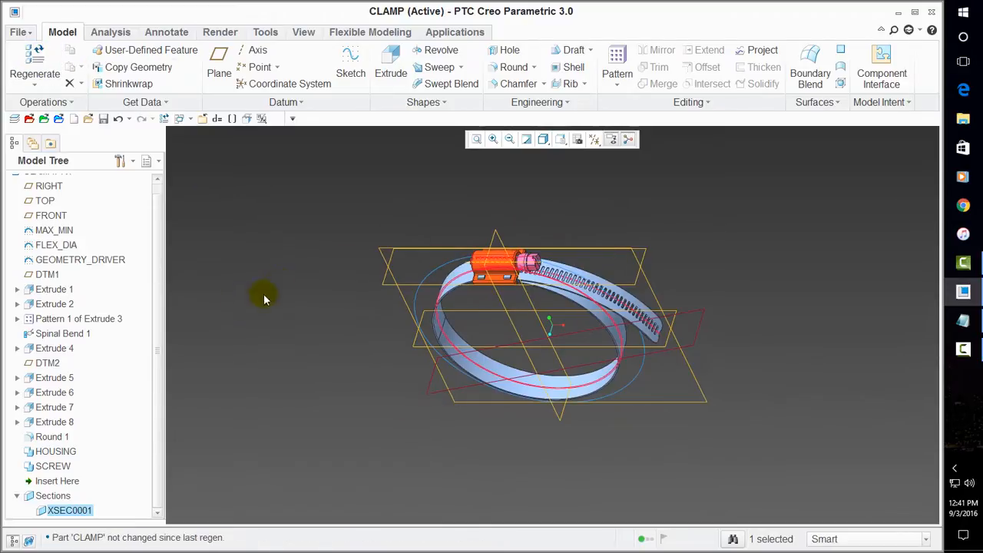
pyautogui.rightClick(100, 501)
pyautogui.click(112, 279)
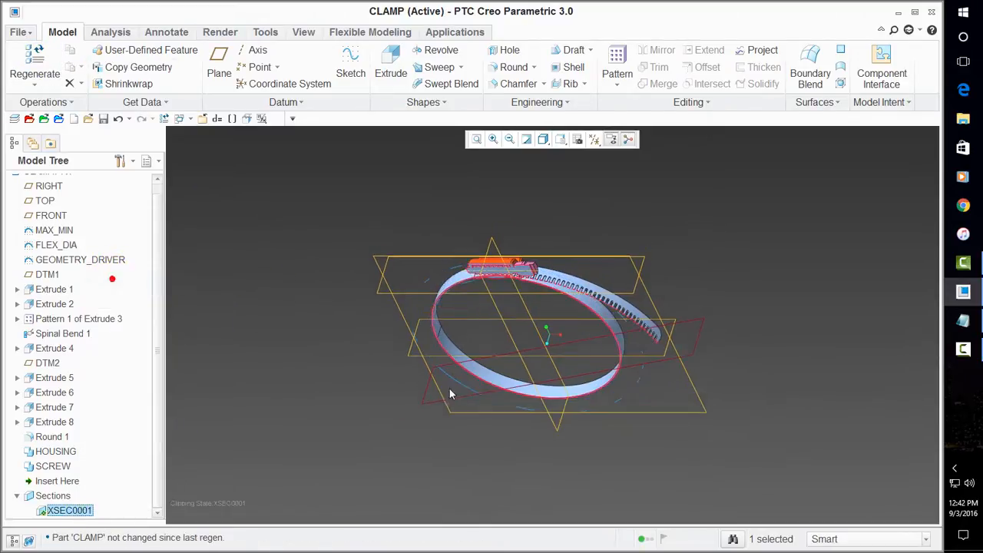
# Examine in section how the band's slots sit under the screw threads inside the housing.
pyautogui.moveTo(450, 394); pyautogui.dragTo(502, 300, button='middle')
pyautogui.scroll(-5, 538, 241)
pyautogui.scroll(-3, 596, 261)
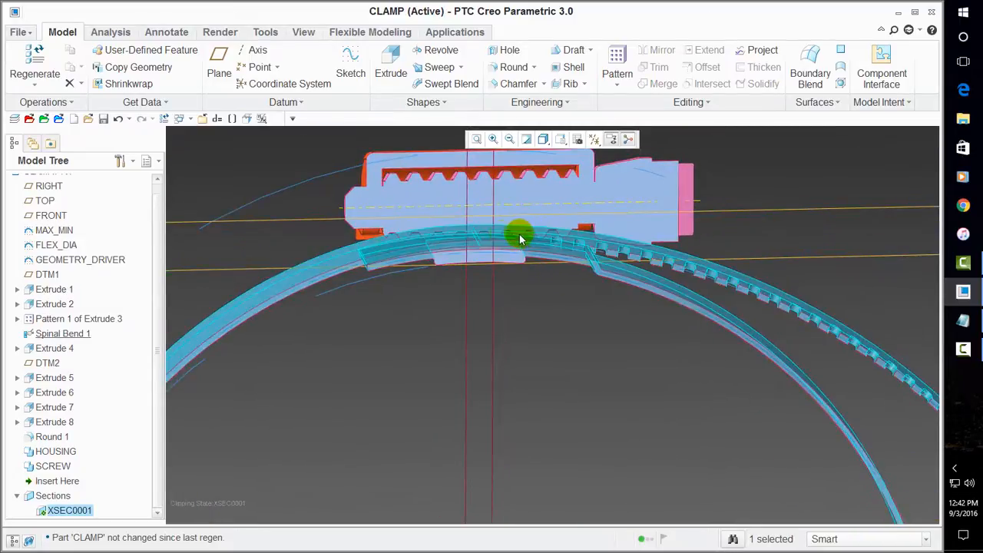
pyautogui.scroll(2, 438, 265)
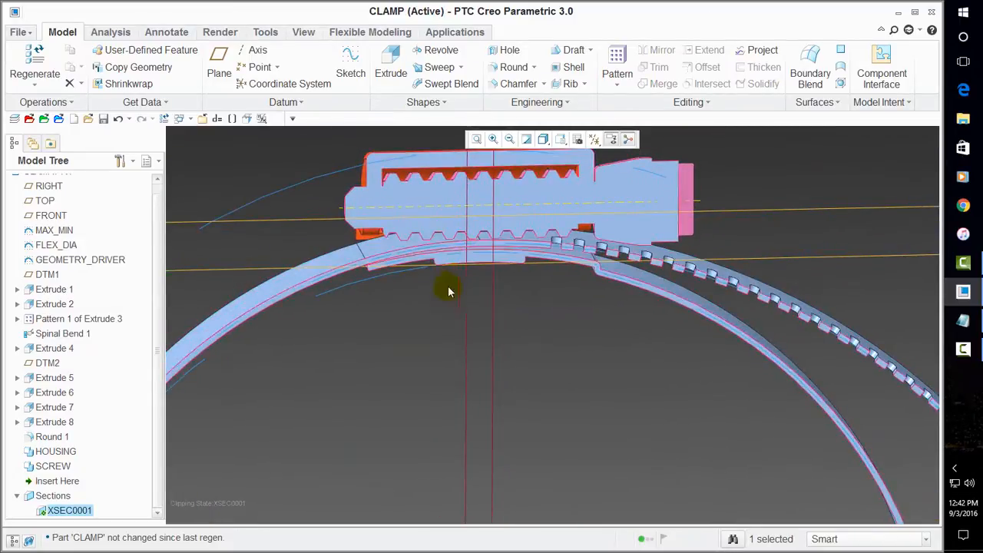
pyautogui.moveTo(445, 284); pyautogui.dragTo(402, 270, button='middle')
pyautogui.scroll(2, 415, 279)
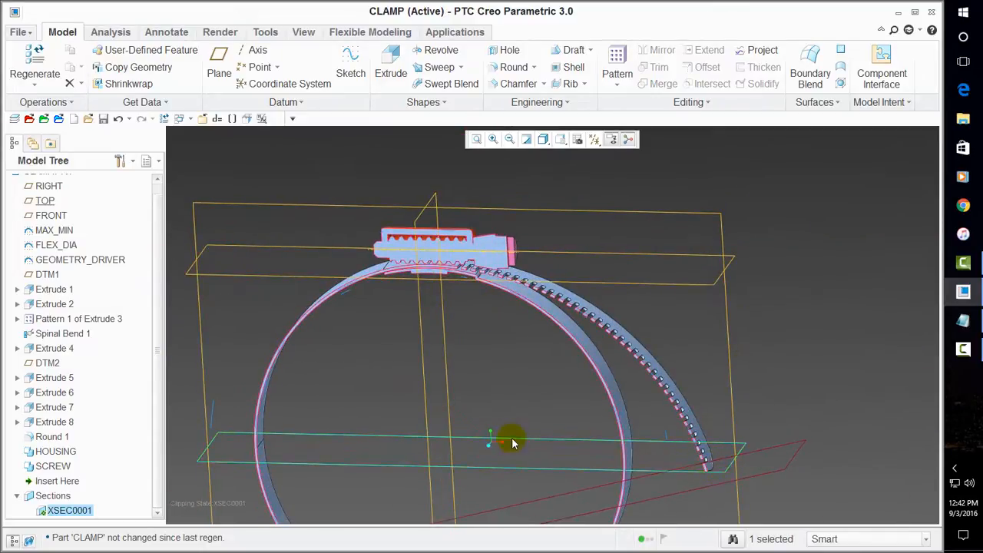
# Set the number of extrudes in Pattern 1 of Extrude 3 to 42, regenerate the clamp and inspect the band slots.
pyautogui.rightClick(109, 320)
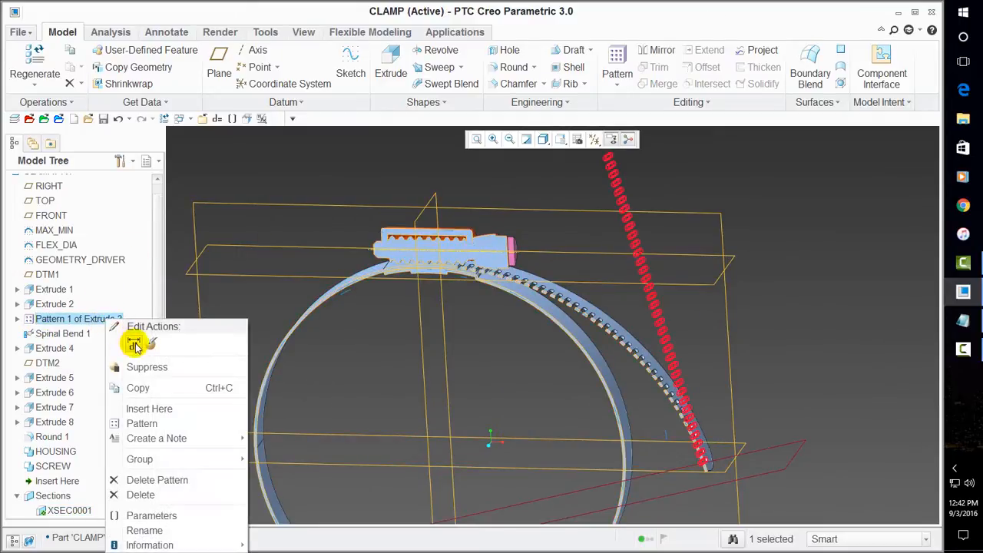
pyautogui.click(134, 346)
pyautogui.doubleClick(420, 495)
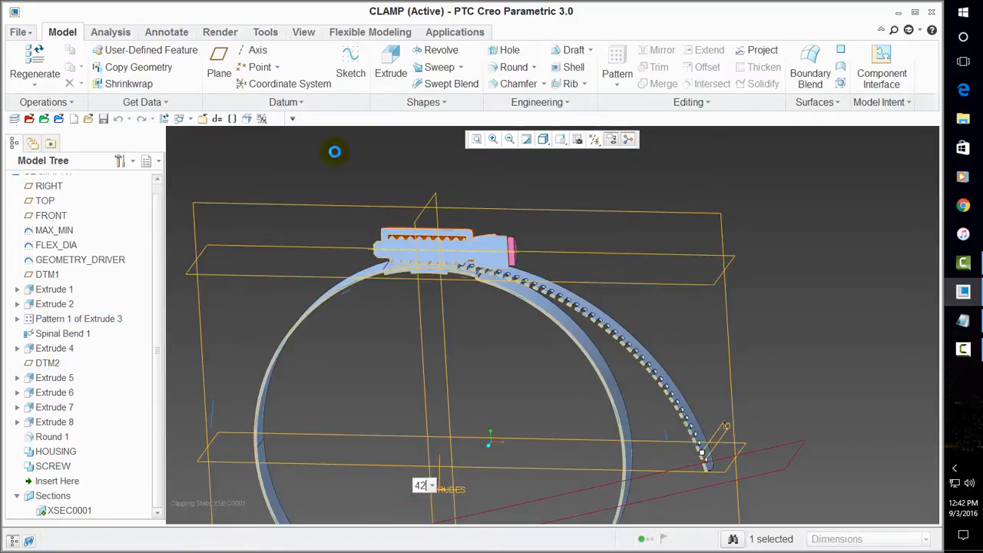
pyautogui.hotkey('ctrl', 'd')
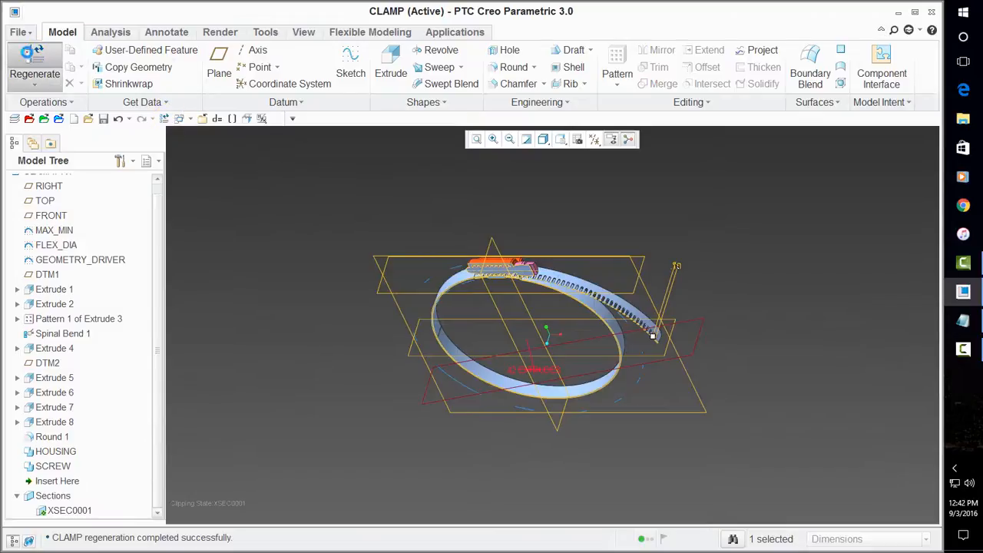
pyautogui.click(34, 63)
pyautogui.moveTo(636, 400); pyautogui.dragTo(547, 268, button='middle')
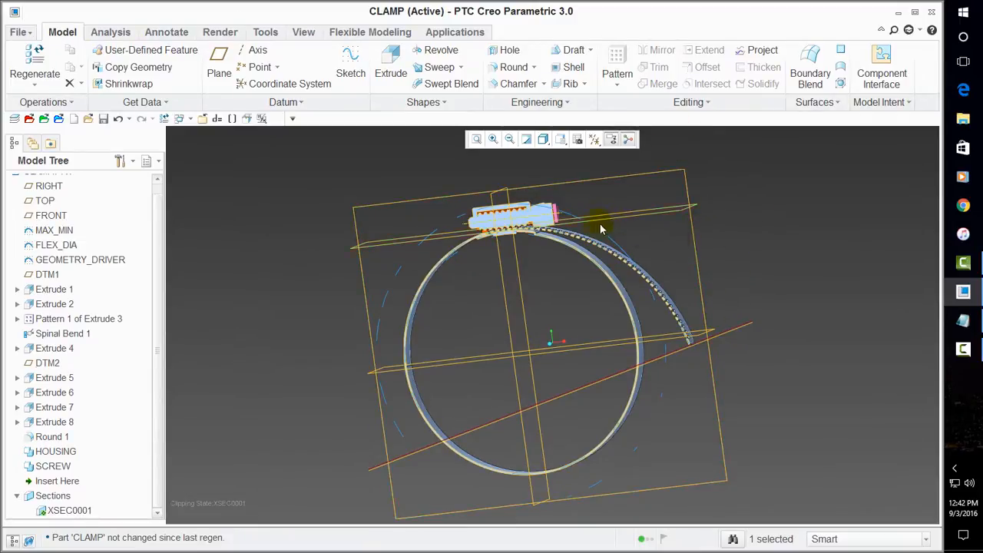
pyautogui.moveTo(601, 235); pyautogui.dragTo(380, 244, button='middle')
pyautogui.scroll(-5, 564, 232)
pyautogui.scroll(5, 423, 224)
pyautogui.moveTo(591, 189); pyautogui.dragTo(440, 189, button='middle')
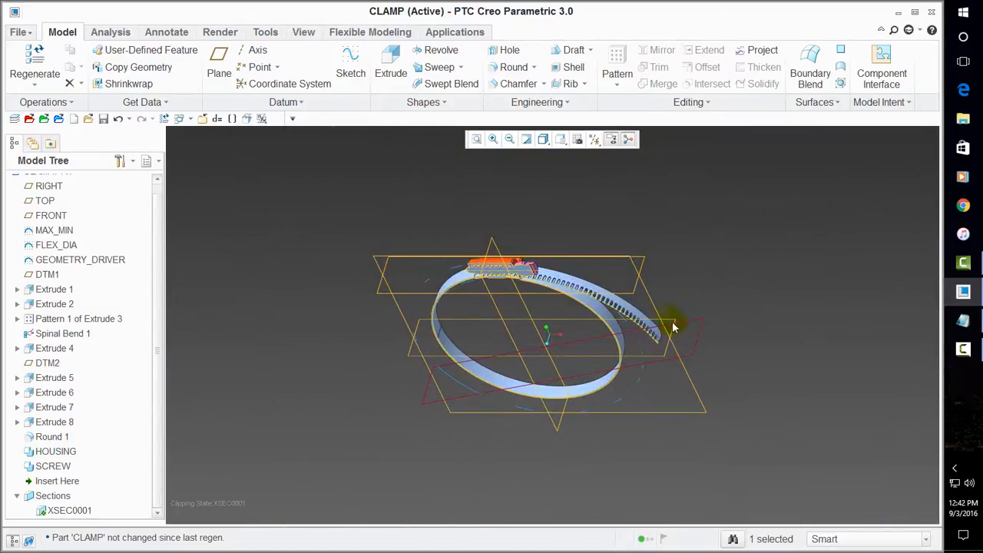
# Set both the maximum and minimum diameters in the MAX_MIN sketch to 2, regenerate, and inspect the sectioned band and housing.
pyautogui.rightClick(68, 235)
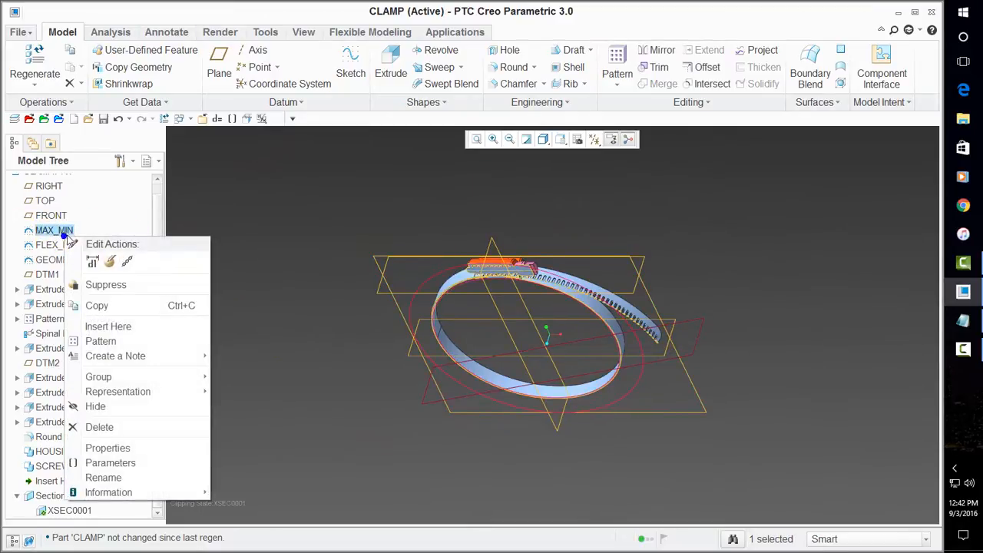
pyautogui.click(93, 263)
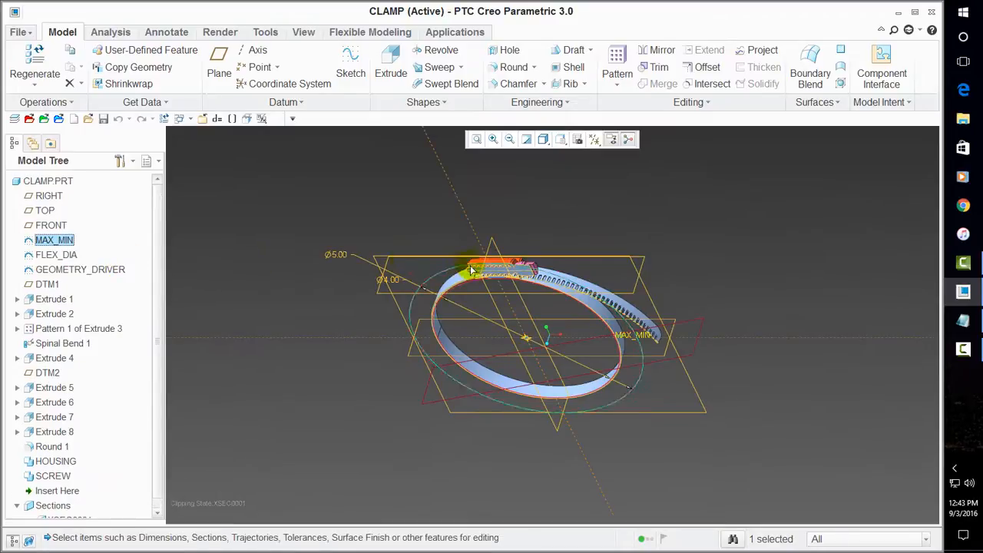
pyautogui.doubleClick(336, 256)
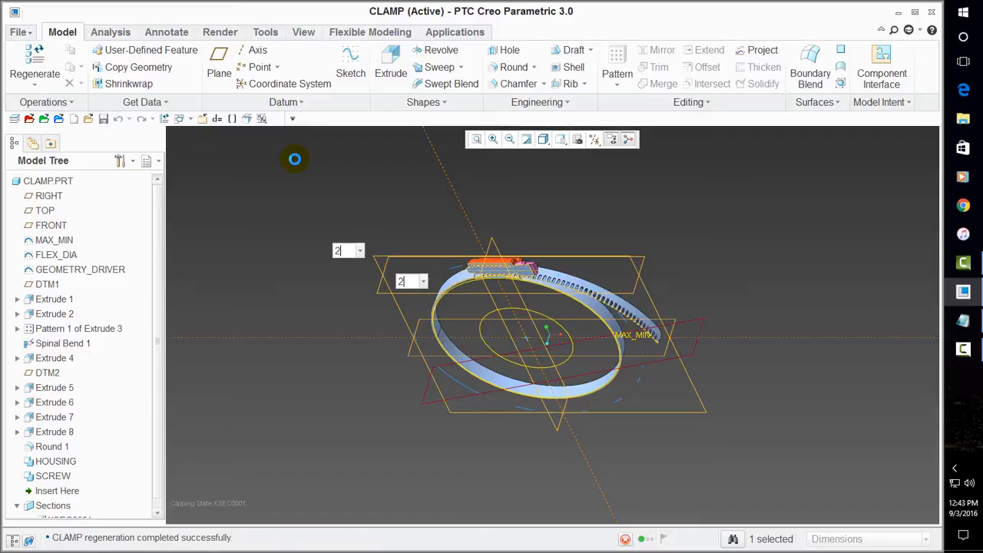
pyautogui.scroll(-5, 261, 201)
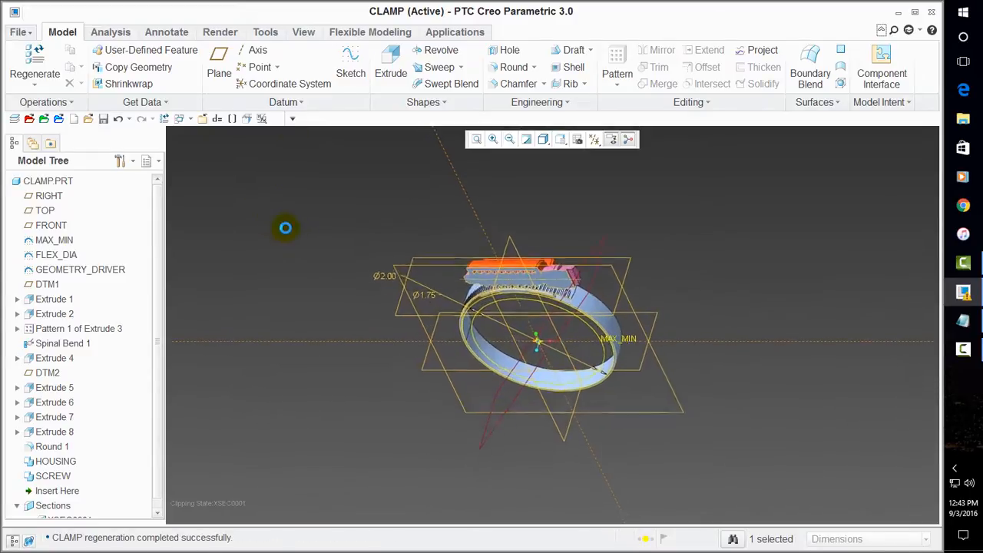
pyautogui.moveTo(419, 391); pyautogui.dragTo(415, 338, button='middle')
pyautogui.scroll(-8, 537, 222)
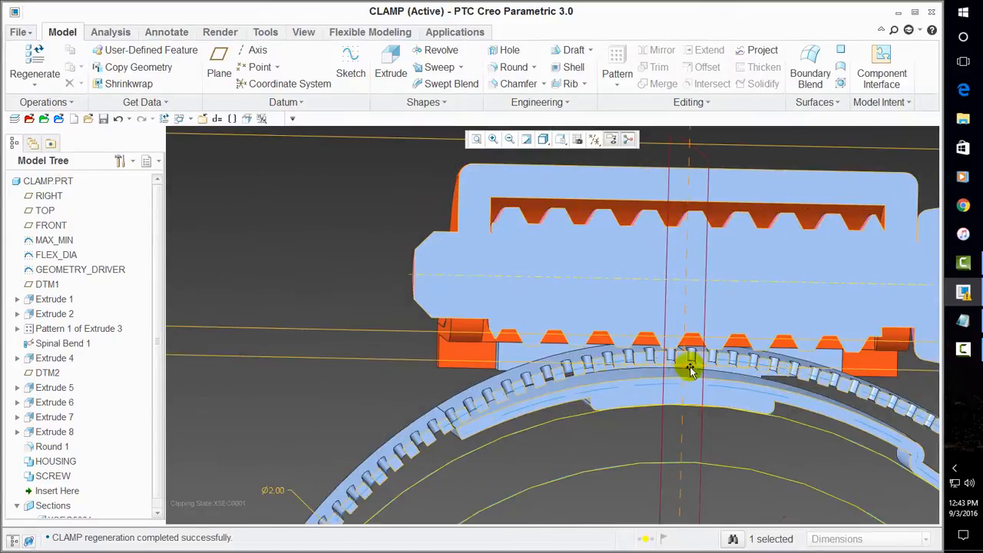
pyautogui.moveTo(598, 230); pyautogui.dragTo(701, 207, button='middle')
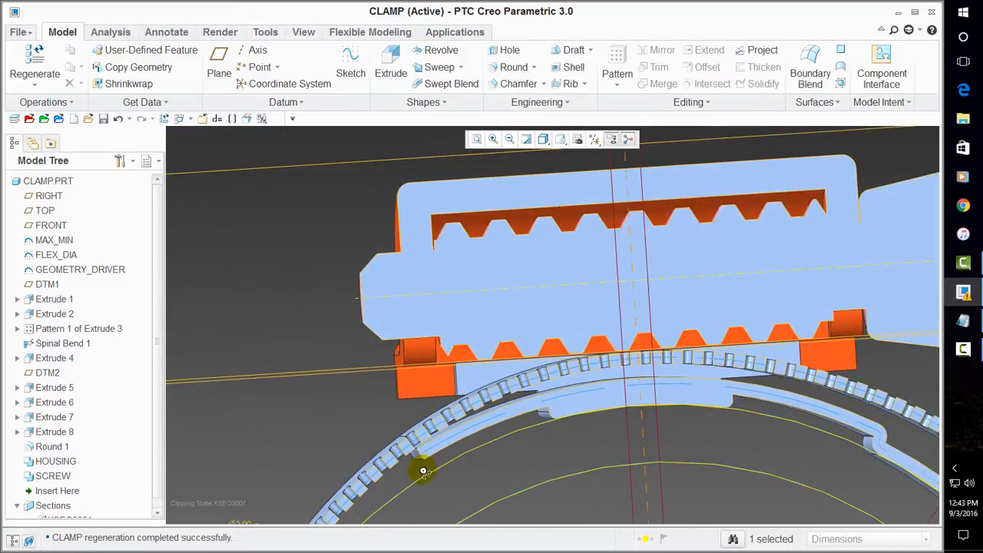
pyautogui.moveTo(423, 471); pyautogui.dragTo(427, 463, button='middle')
pyautogui.scroll(5, 391, 238)
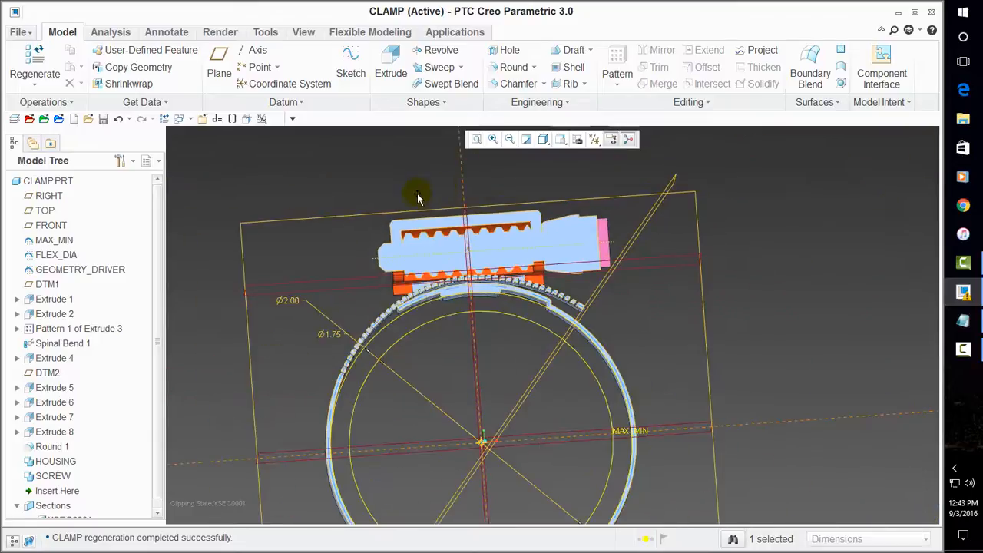
# Try .25 for the .50 distance from the GEOMETRY_DRIVER sketch's centerline to the inner band end.
pyautogui.click(84, 268)
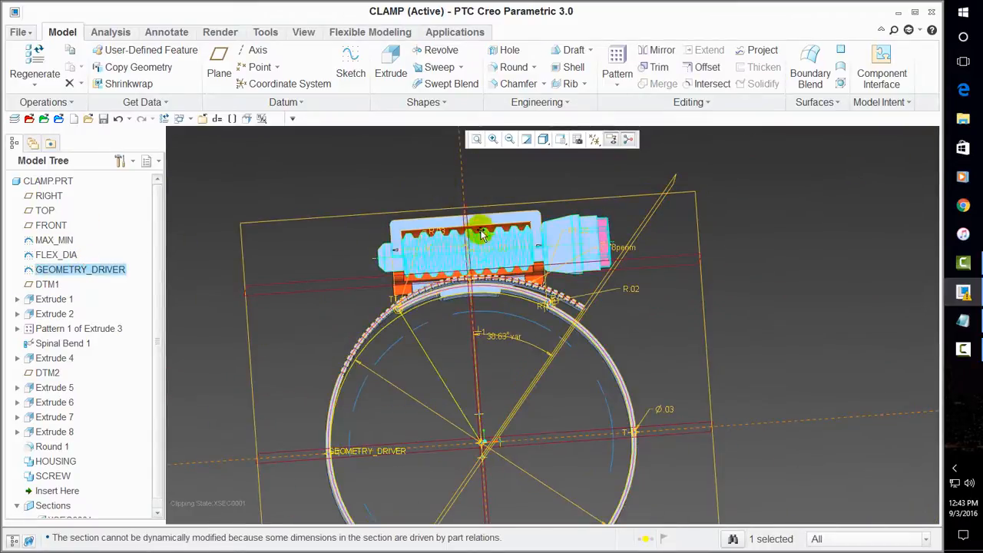
pyautogui.moveTo(446, 224); pyautogui.dragTo(486, 243, button='middle')
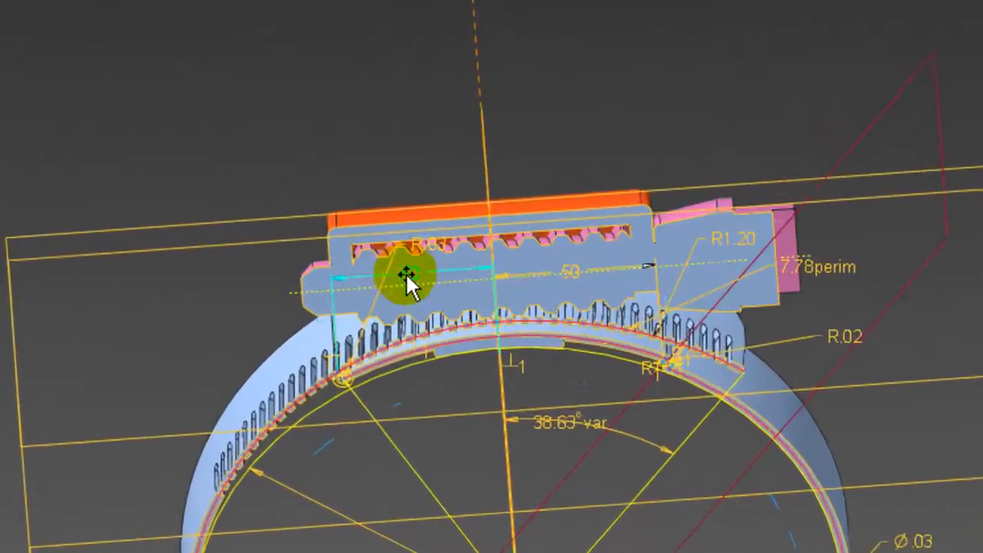
pyautogui.moveTo(370, 400); pyautogui.dragTo(483, 391, button='middle')
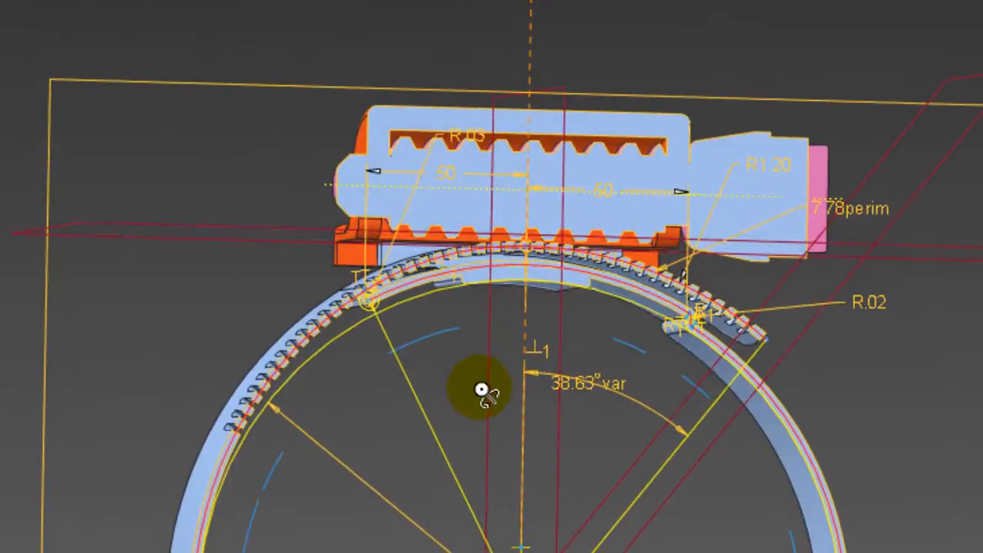
pyautogui.scroll(-4, 491, 296)
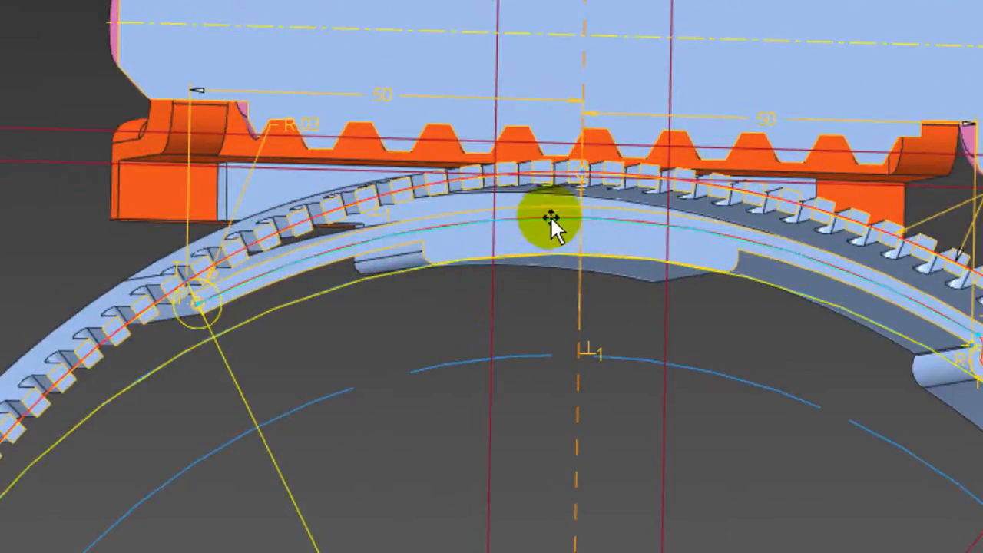
pyautogui.moveTo(632, 205); pyautogui.dragTo(567, 222, button='middle')
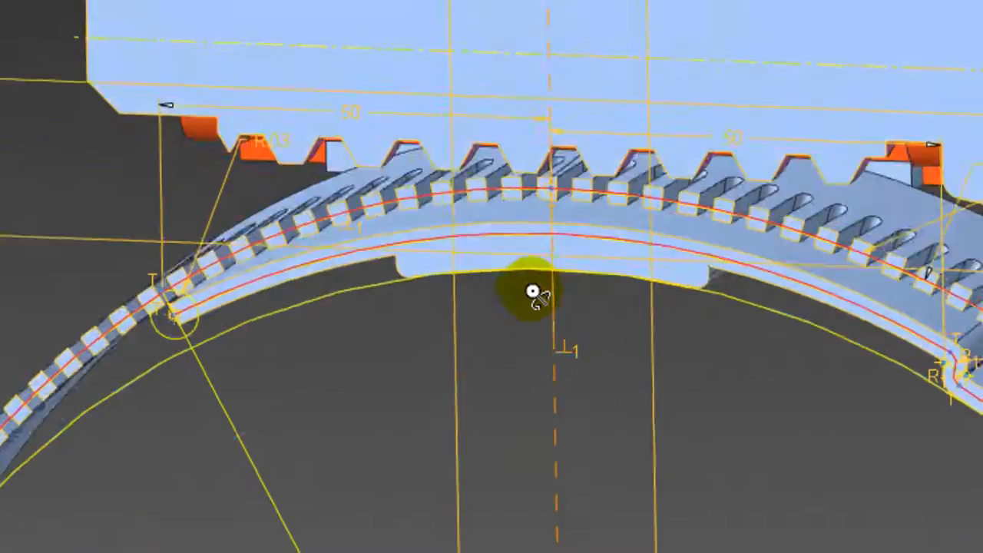
pyautogui.moveTo(532, 295); pyautogui.dragTo(542, 285, button='middle')
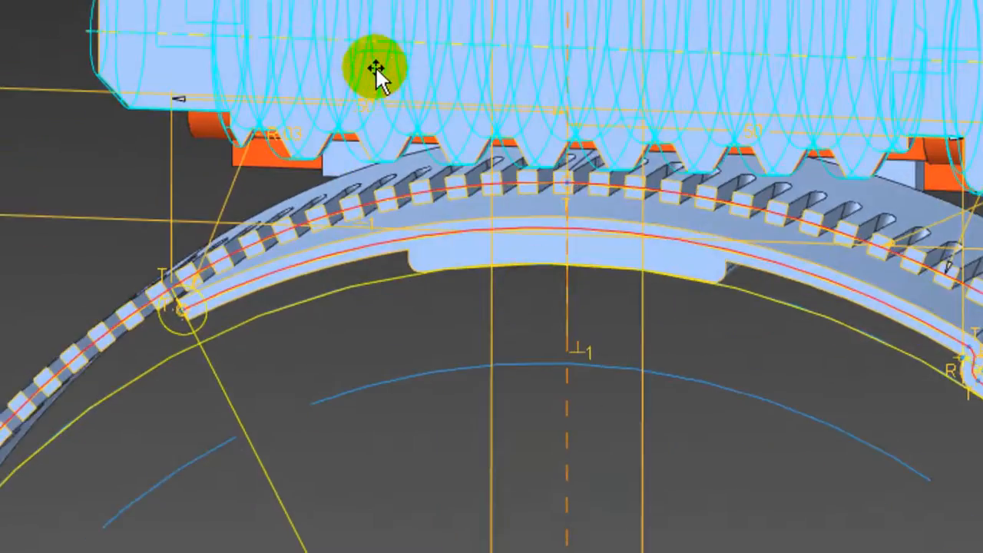
pyautogui.moveTo(373, 110); pyautogui.dragTo(362, 224, button='middle')
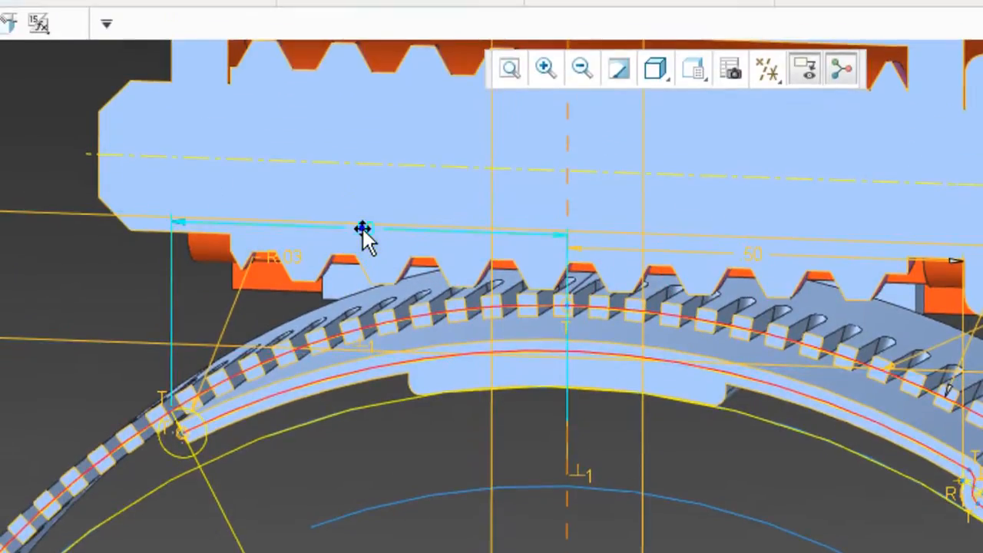
pyautogui.click(362, 227)
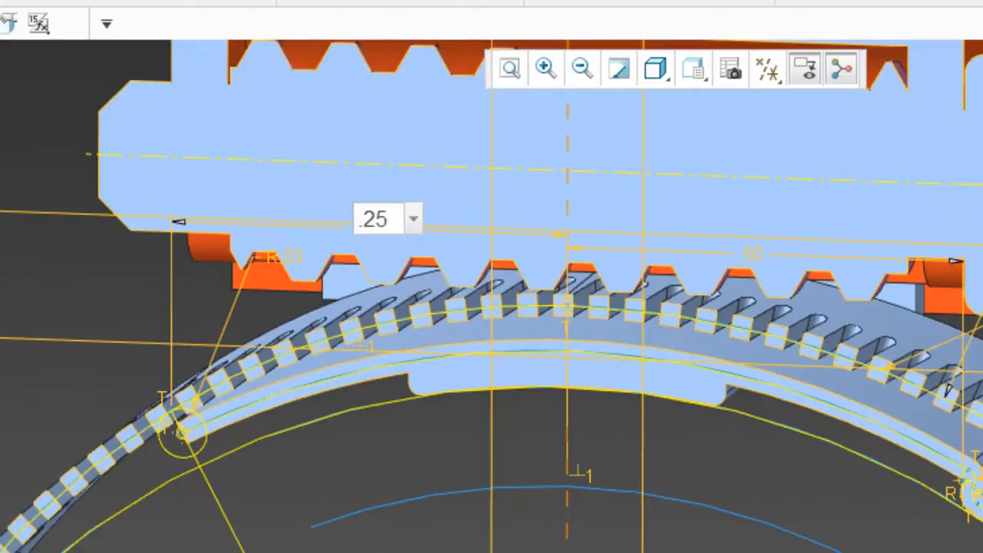
pyautogui.press('Return')
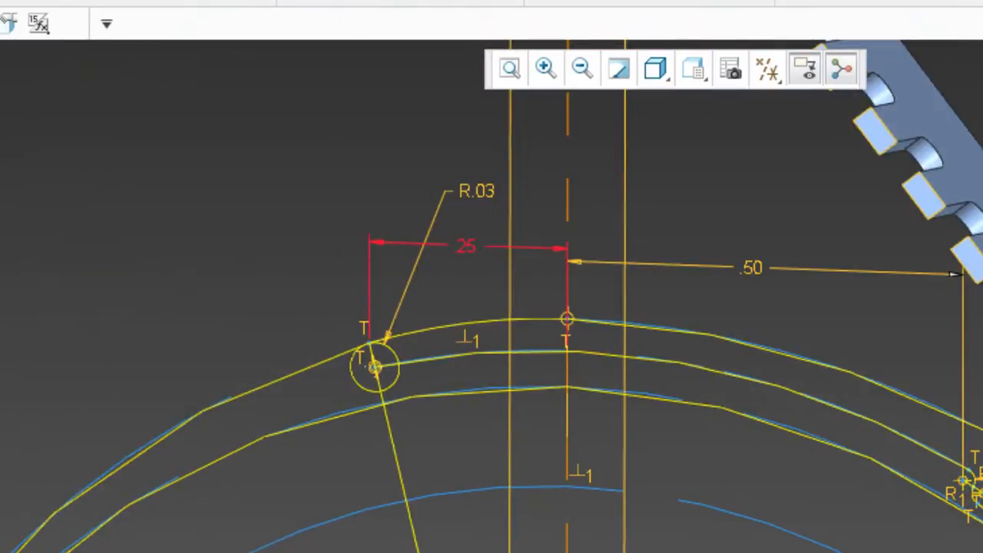
# Set the distance from the GEOMETRY_DRIVER centerline to the inner band end to .3, regenerate, and check the band end.
pyautogui.doubleClick(471, 252)
pyautogui.write('.3')
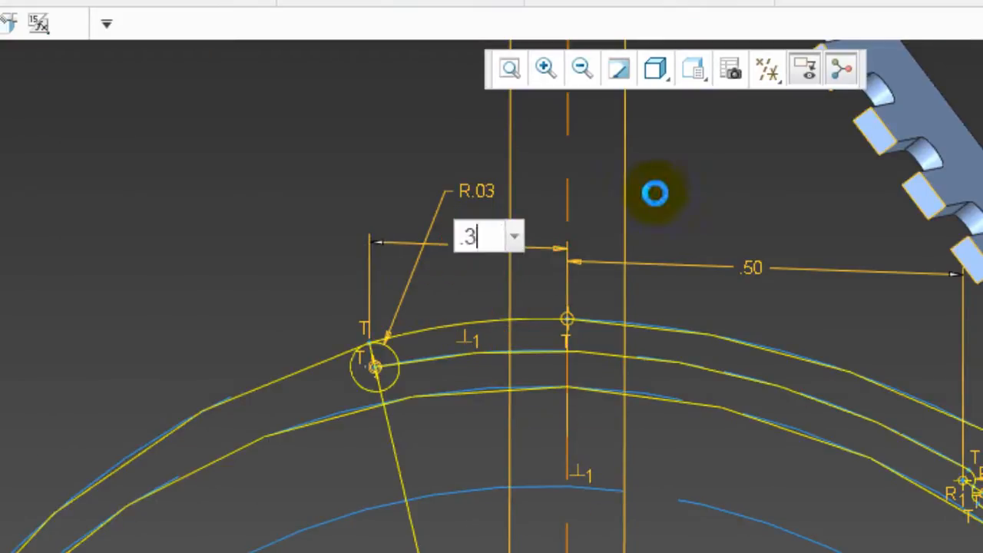
pyautogui.press('Return')
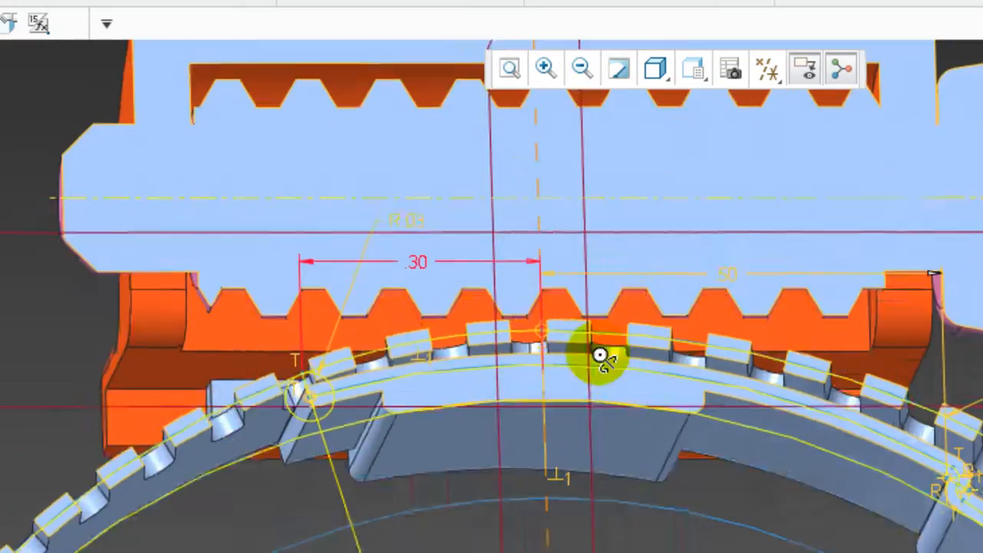
pyautogui.moveTo(599, 355); pyautogui.dragTo(493, 366, button='middle')
pyautogui.scroll(-8, 212, 446)
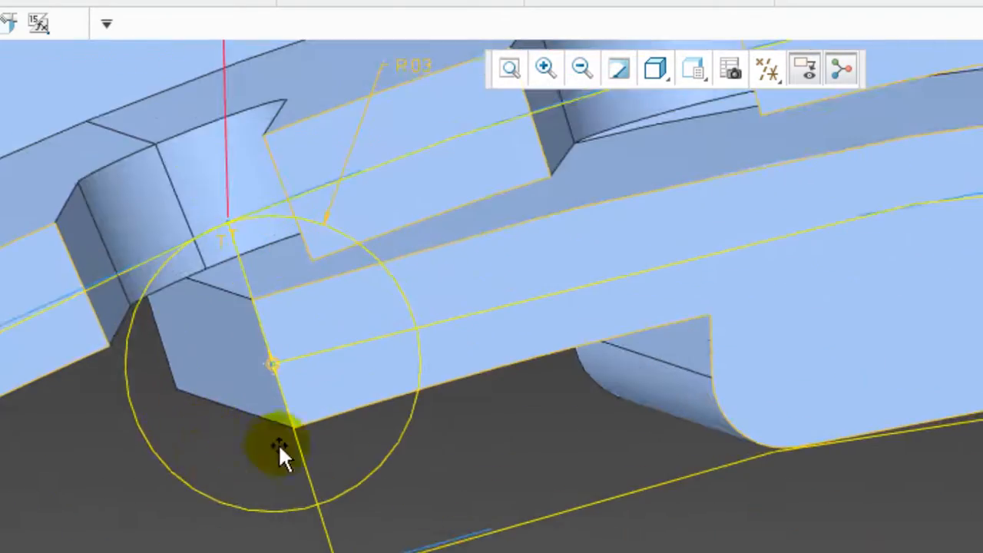
pyautogui.moveTo(278, 443); pyautogui.dragTo(400, 394, button='middle')
# Examine the sectioned clamp around the housing, screw threads and overlapping band.
pyautogui.hotkey('ctrl', 'd')
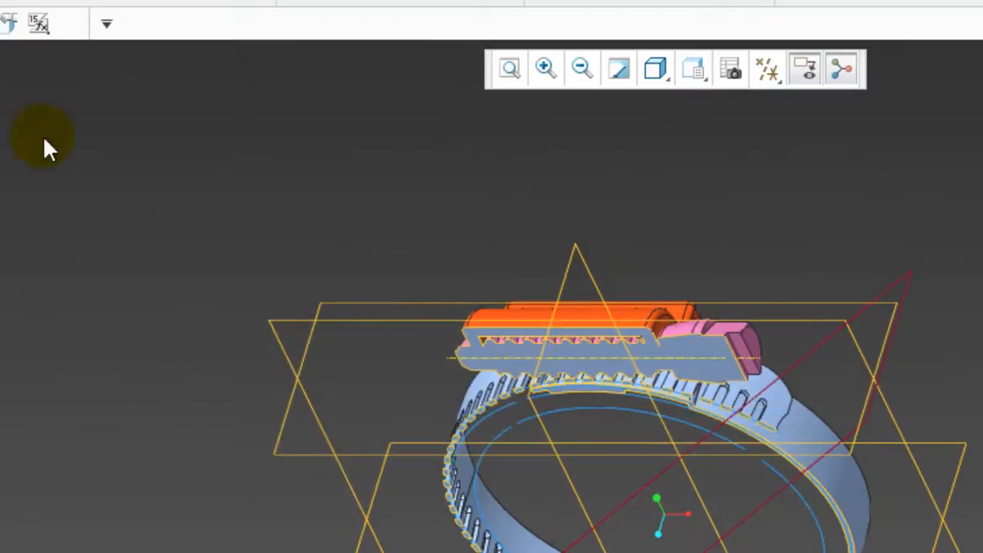
pyautogui.moveTo(599, 326); pyautogui.dragTo(650, 266, button='middle')
pyautogui.scroll(3, 634, 334)
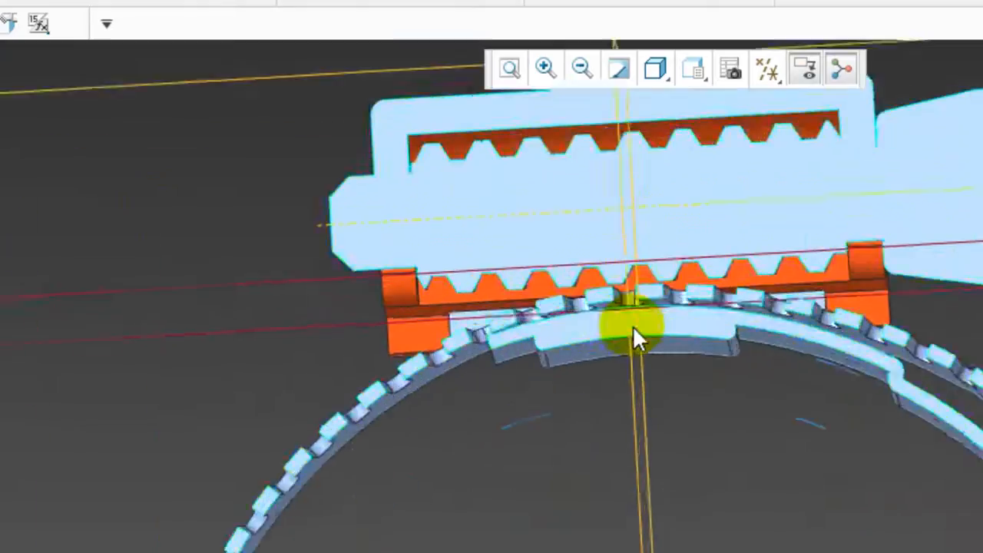
pyautogui.scroll(3, 475, 376)
pyautogui.scroll(2, 303, 326)
pyautogui.moveTo(383, 351)
pyautogui.mouseDown(button='middle')
pyautogui.moveTo(384, 361)
pyautogui.moveTo(397, 346)
pyautogui.moveTo(395, 361)
pyautogui.moveTo(381, 361)
pyautogui.mouseUp(button='middle')
pyautogui.scroll(-3, 381, 361)
pyautogui.moveTo(733, 364); pyautogui.dragTo(673, 353, button='middle')
# Restore the default view and deactivate the XSEC0001 cross-section to show the whole clamp.
pyautogui.hotkey('ctrl', 'd')
pyautogui.click(324, 213)
pyautogui.click(22, 358)
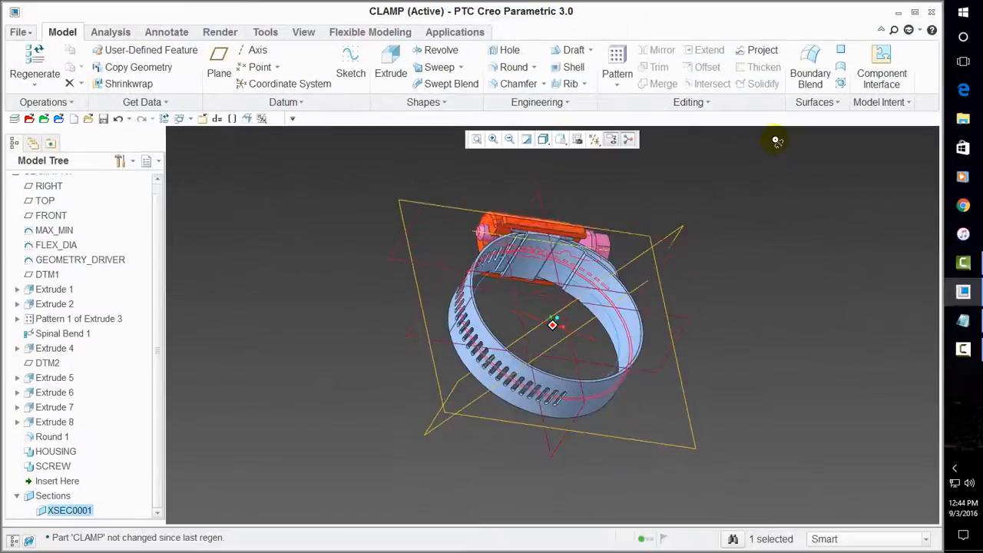
# Hide all datum axes, points, coordinate systems and planes, and view the bare clamp from the side.
pyautogui.moveTo(943, 108); pyautogui.dragTo(888, 347, button='middle')
pyautogui.moveTo(738, 297)
pyautogui.mouseDown(button='middle')
pyautogui.moveTo(714, 322)
pyautogui.moveTo(681, 308)
pyautogui.moveTo(680, 248)
pyautogui.moveTo(664, 278)
pyautogui.moveTo(658, 271)
pyautogui.mouseUp(button='middle')
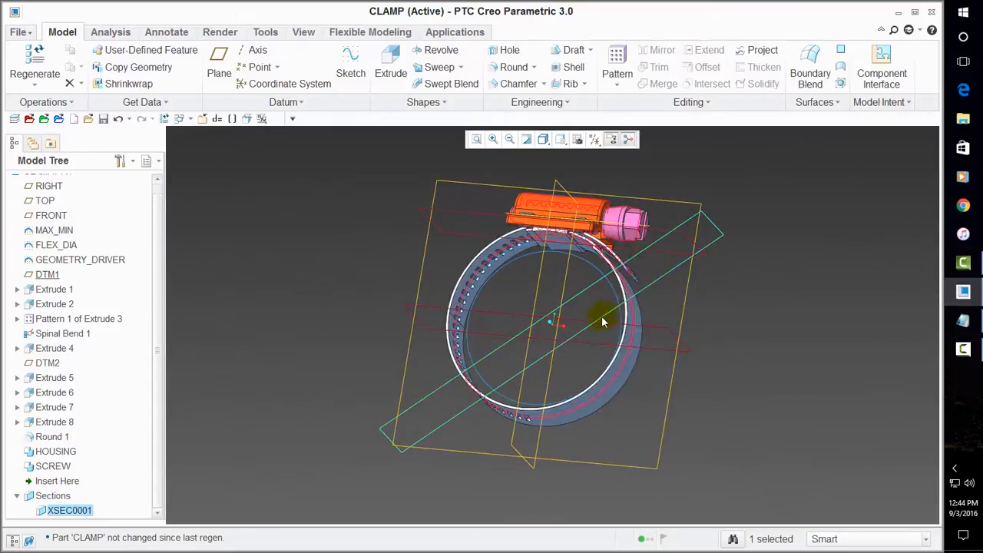
pyautogui.moveTo(617, 261); pyautogui.dragTo(843, 252, button='middle')
pyautogui.click(609, 143)
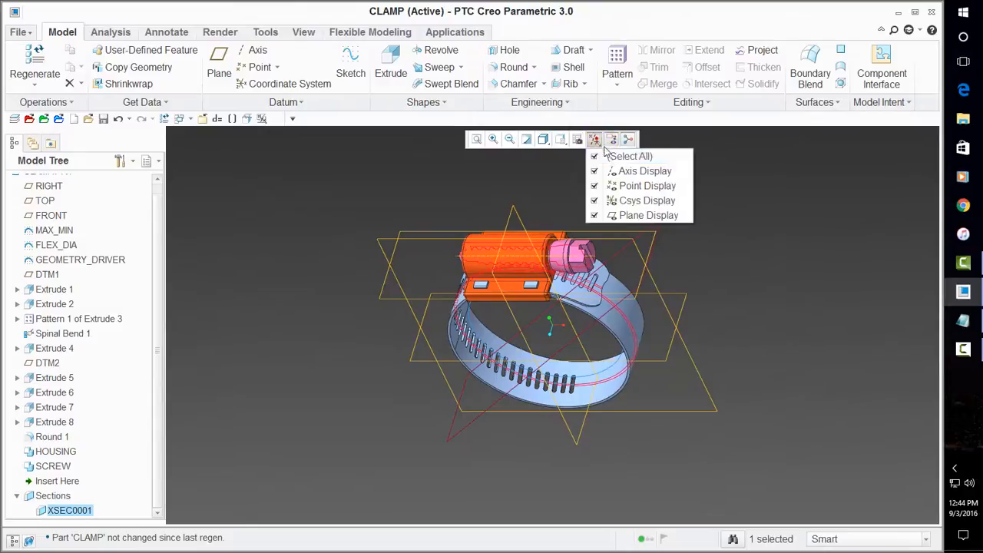
pyautogui.click(593, 154)
pyautogui.moveTo(711, 360); pyautogui.dragTo(272, 326, button='middle')
pyautogui.click(709, 433)
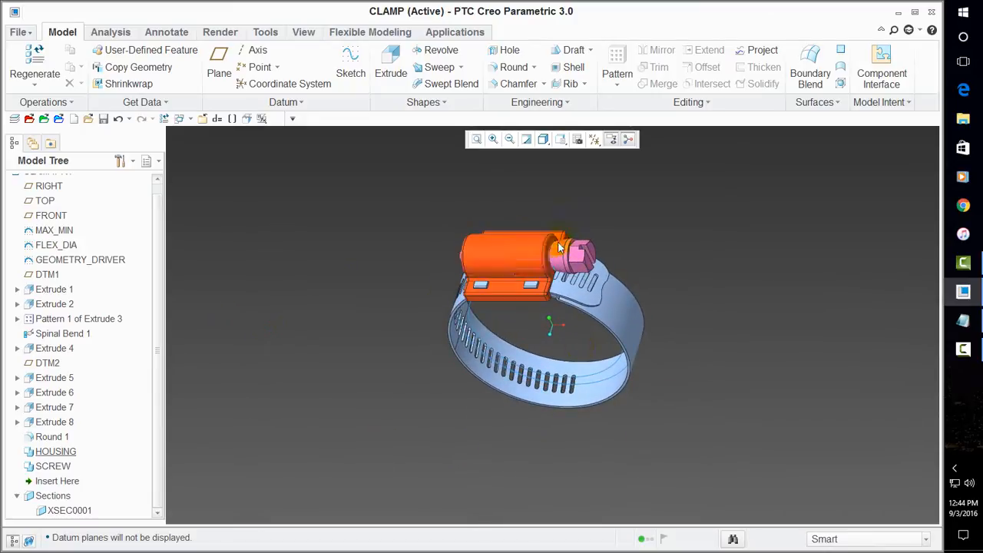
pyautogui.moveTo(826, 353); pyautogui.dragTo(522, 332, button='middle')
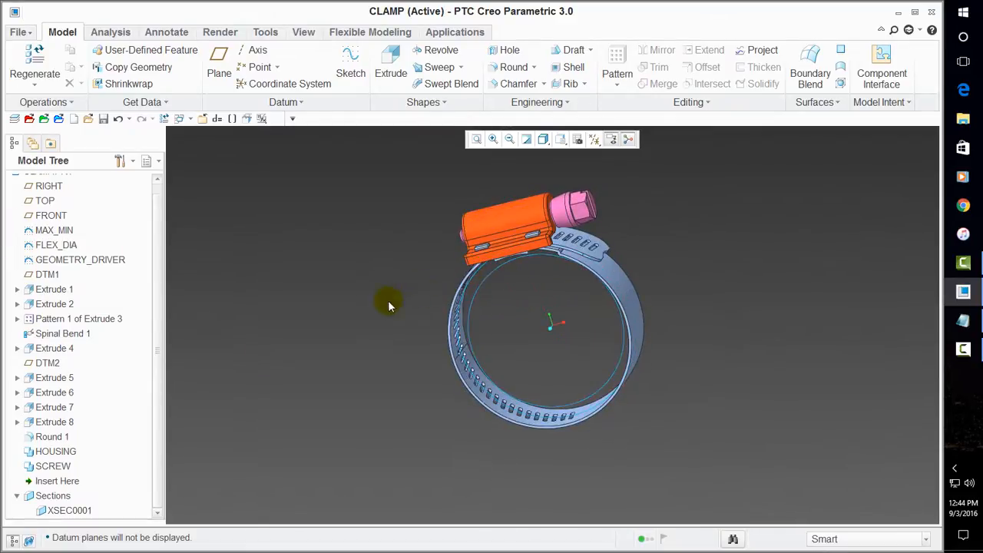
# Set the larger diameter of the MAX_MIN sketch to 1.5, regenerate, and return to the default view.
pyautogui.rightClick(66, 232)
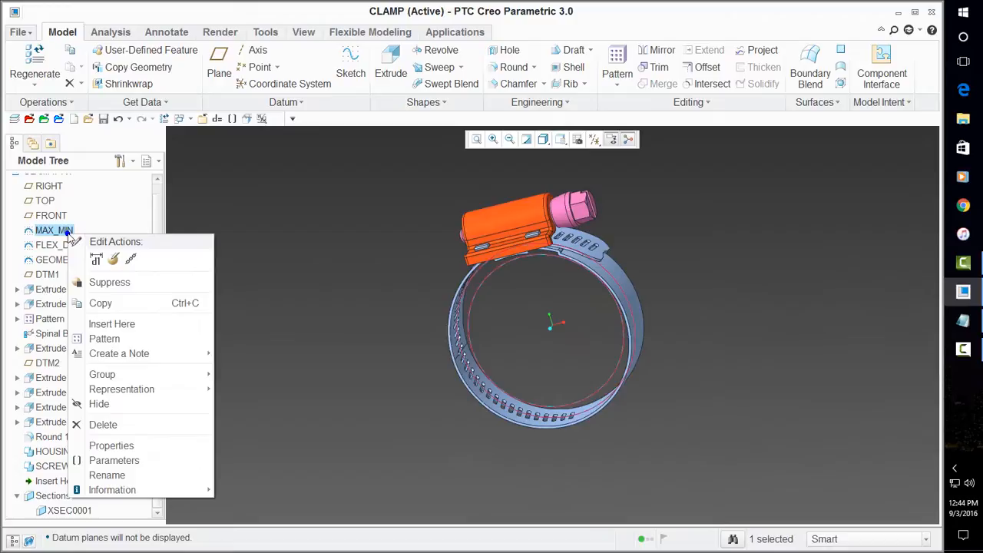
pyautogui.click(95, 260)
pyautogui.doubleClick(390, 253)
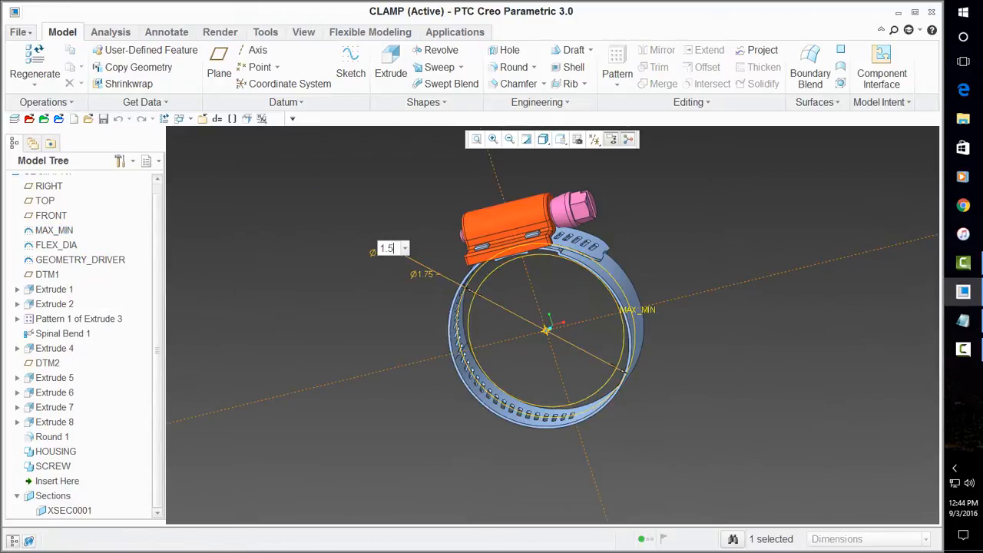
pyautogui.write('1.5')
pyautogui.press('Return')
pyautogui.click(510, 186)
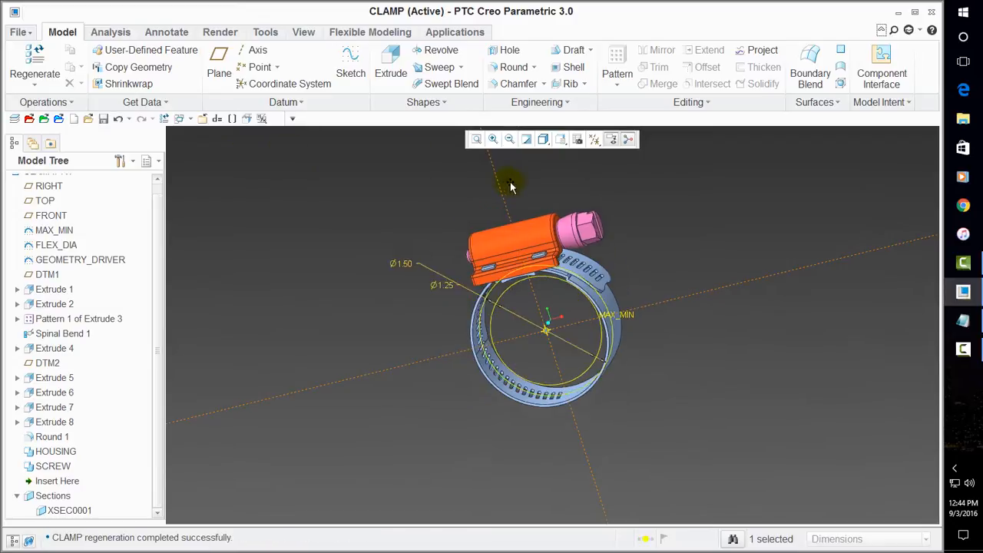
pyautogui.scroll(-5, 529, 244)
pyautogui.moveTo(513, 322)
pyautogui.mouseDown(button='middle')
pyautogui.moveTo(522, 298)
pyautogui.moveTo(506, 272)
pyautogui.moveTo(505, 306)
pyautogui.moveTo(533, 373)
pyautogui.moveTo(577, 310)
pyautogui.moveTo(558, 315)
pyautogui.moveTo(461, 258)
pyautogui.mouseUp(button='middle')
pyautogui.hotkey('ctrl', 'd')
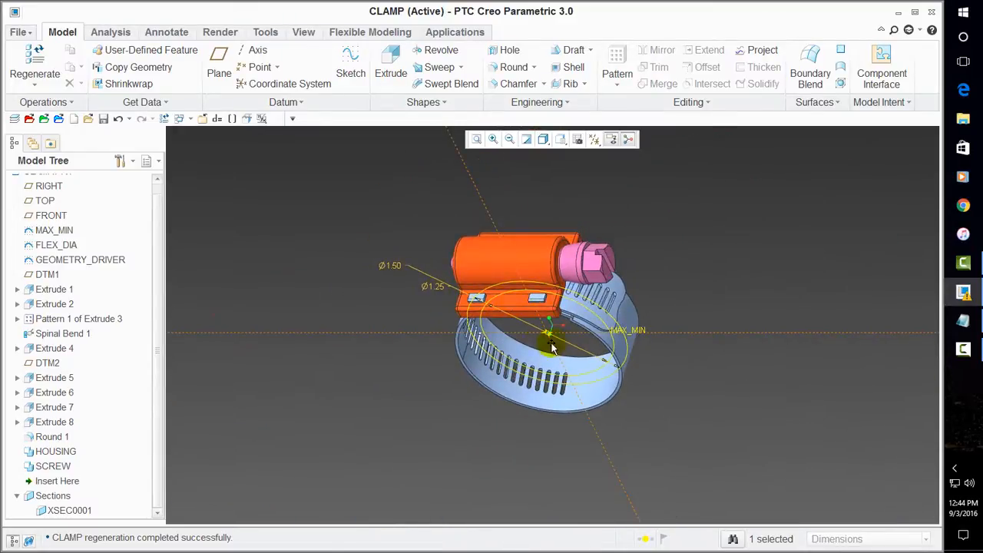
# Set the larger MAX_MIN diameter to 1.25, regenerate, and check the overlapping band below the housing.
pyautogui.click(392, 267)
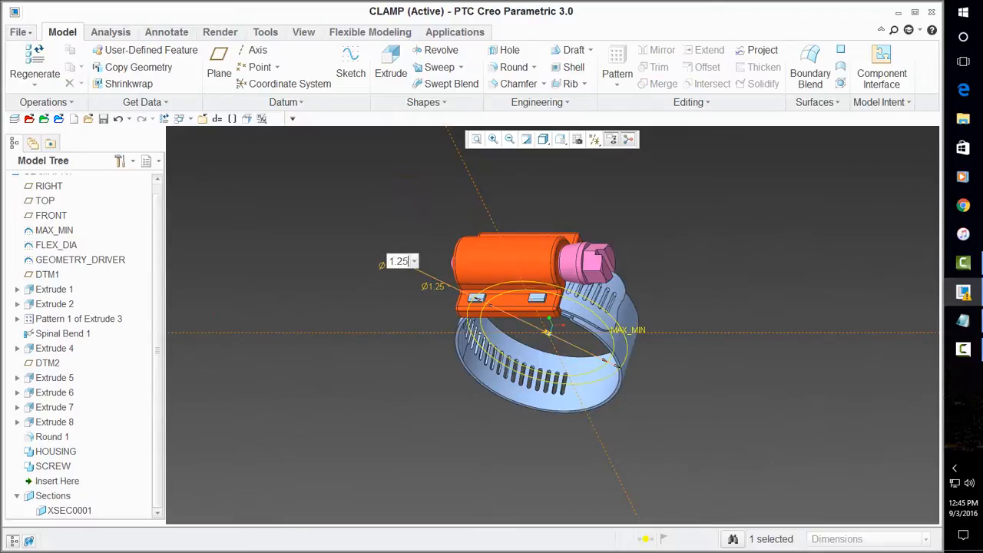
pyautogui.press('Return')
pyautogui.click(440, 199)
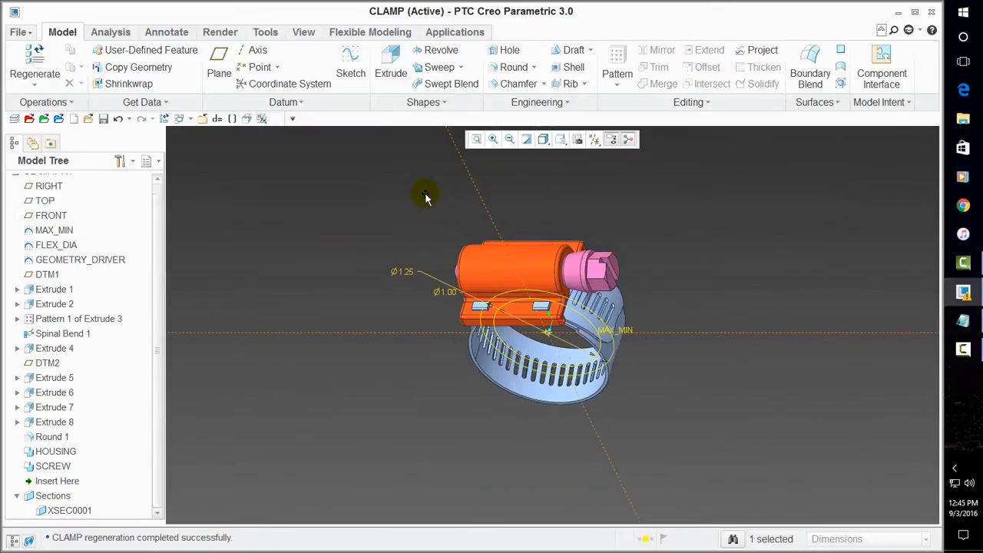
pyautogui.keyDown('ctrl'); pyautogui.moveTo(407, 193); pyautogui.dragTo(398, 294, button='middle'); pyautogui.keyUp('ctrl')
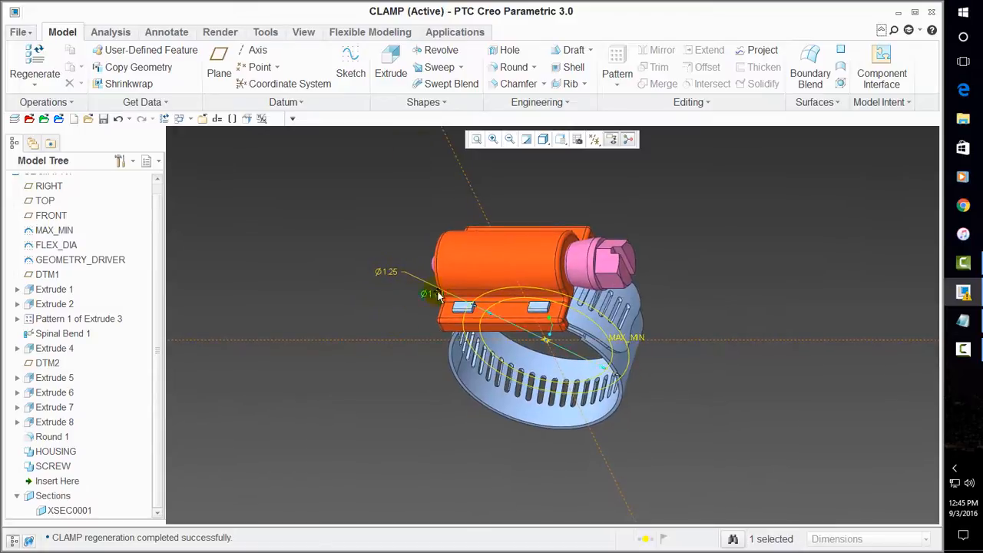
pyautogui.moveTo(596, 380); pyautogui.dragTo(406, 257, button='middle')
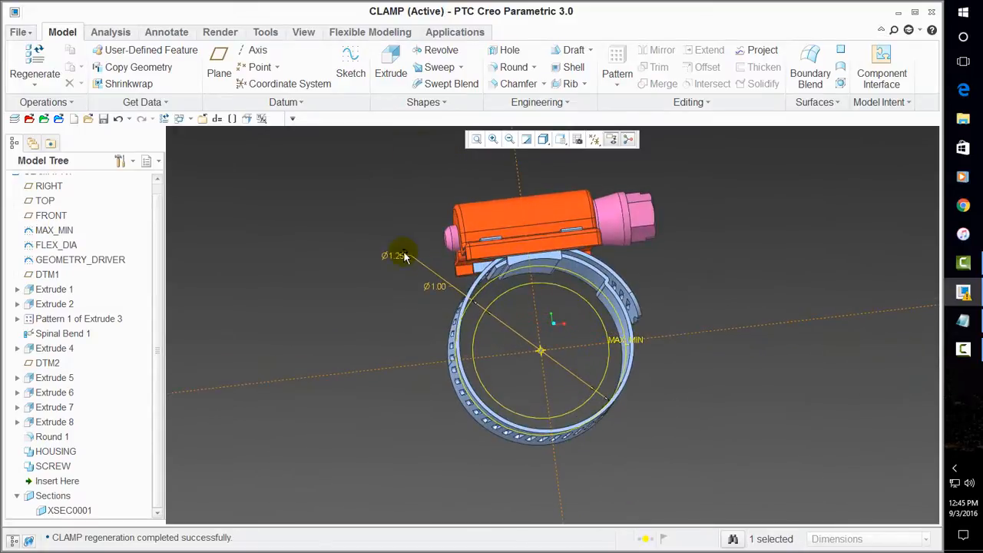
pyautogui.click(38, 62)
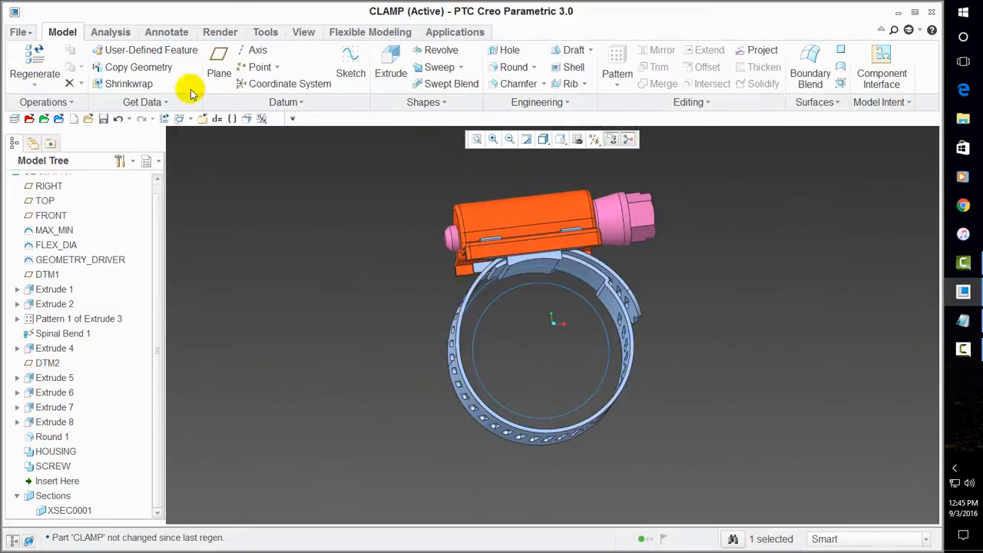
pyautogui.moveTo(588, 404)
pyautogui.mouseDown(button='middle')
pyautogui.moveTo(566, 302)
pyautogui.moveTo(550, 307)
pyautogui.moveTo(592, 281)
pyautogui.mouseUp(button='middle')
pyautogui.scroll(3, 607, 296)
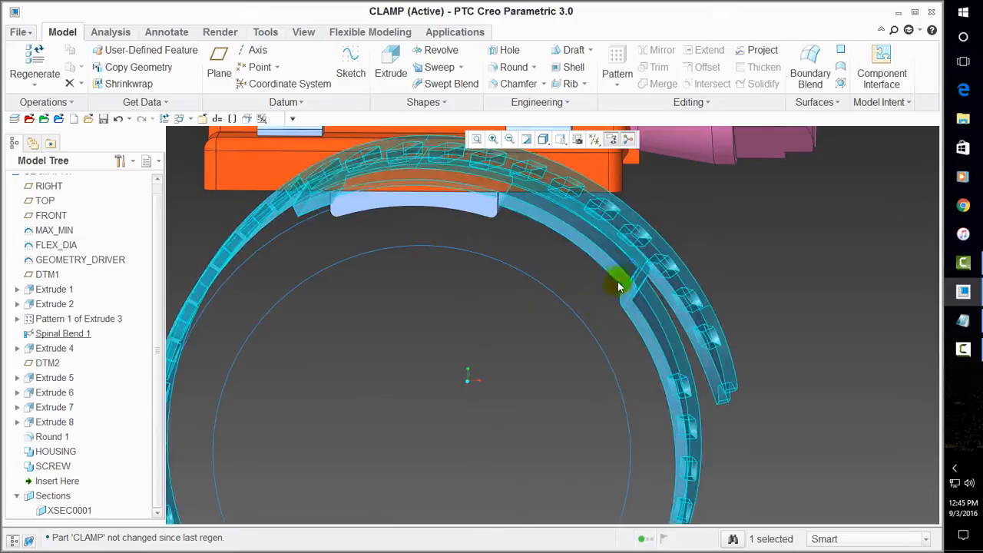
pyautogui.scroll(-5, 500, 351)
pyautogui.moveTo(652, 341); pyautogui.dragTo(652, 328, button='middle')
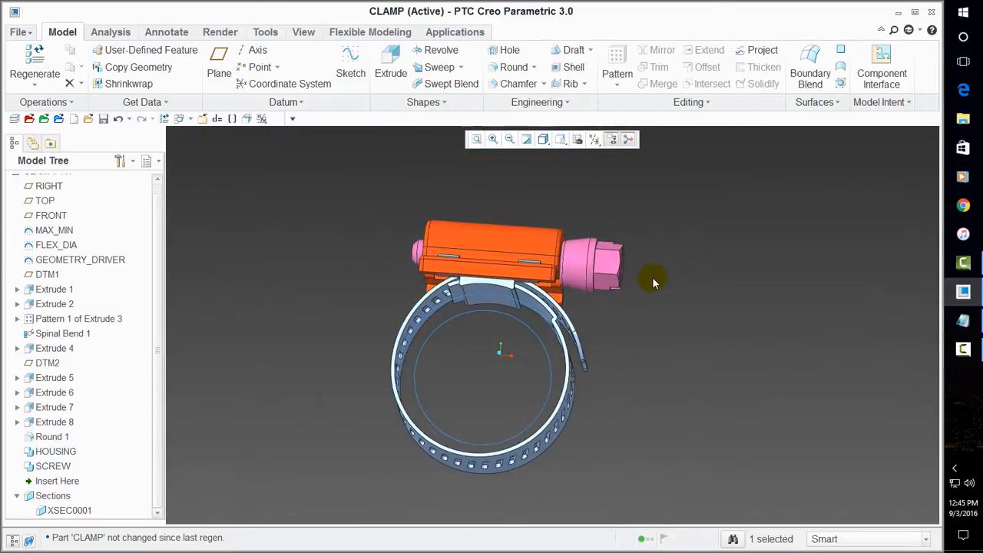
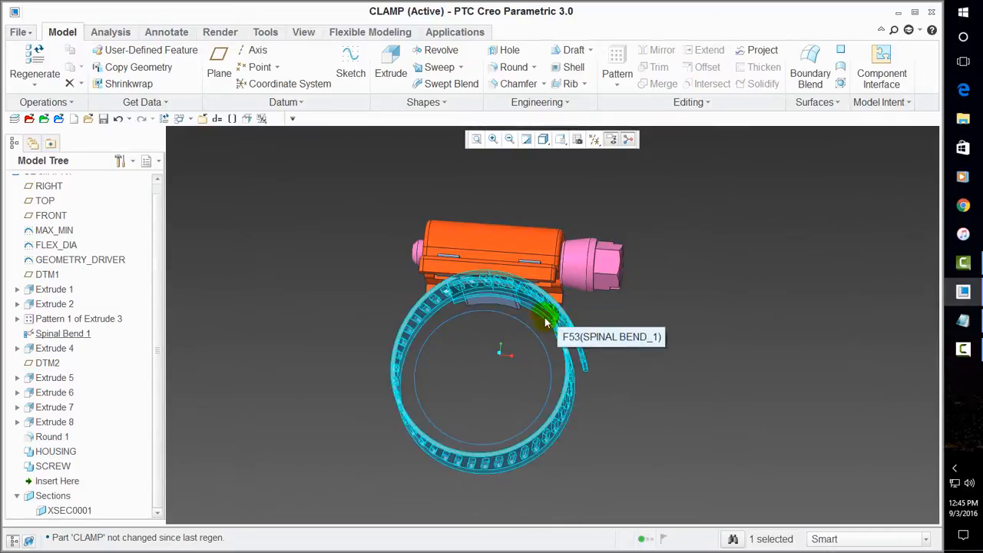
# Try .3 for the distance from the GEOMETRY_DRIVER centerline to the band's jog on the screw-head side.
pyautogui.click(77, 260)
pyautogui.rightClick(98, 260)
pyautogui.click(106, 286)
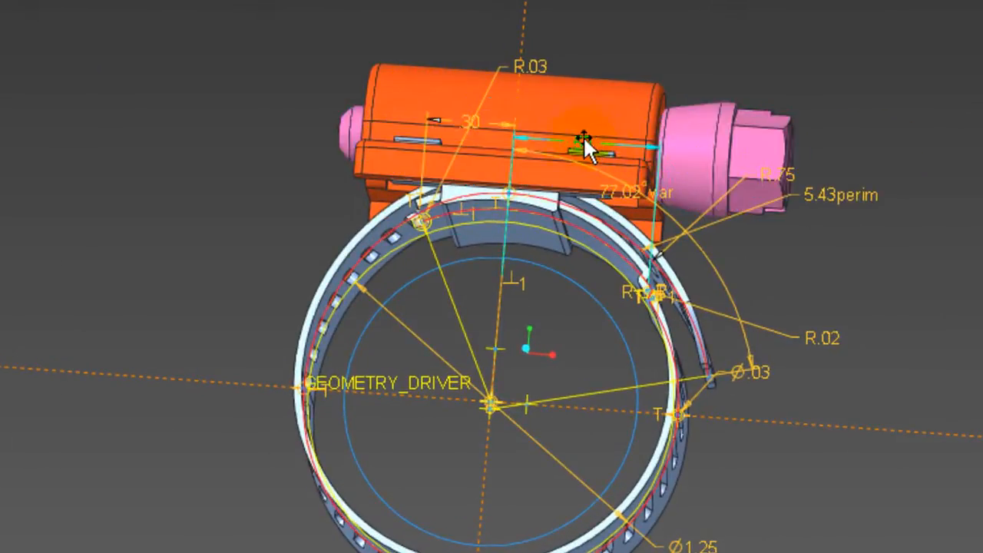
pyautogui.doubleClick(583, 135)
pyautogui.press('BackSpace')
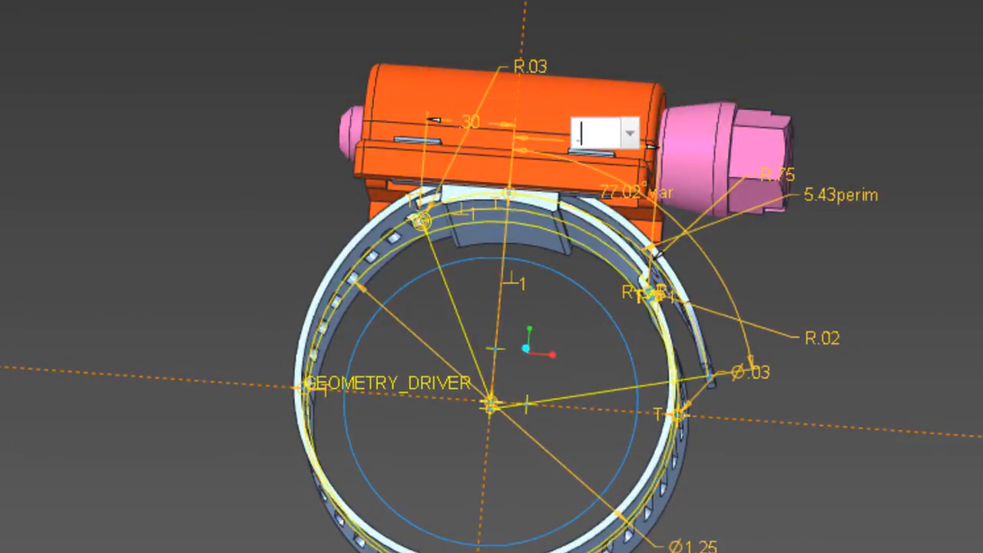
pyautogui.write('.3')
pyautogui.press('Return')
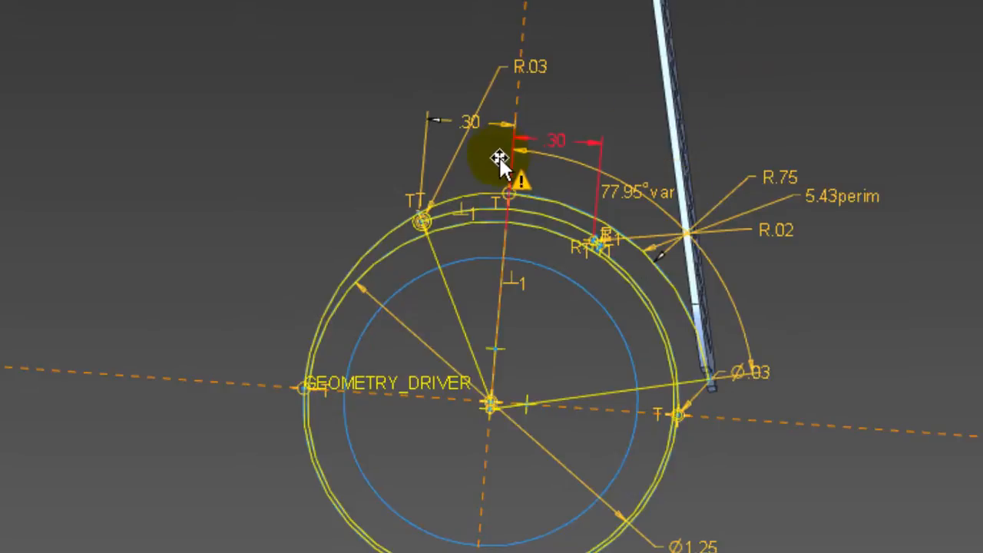
# Set the distance from the GEOMETRY_DRIVER centerline to the band's jog to .4, regenerate, and check the clamp.
pyautogui.doubleClick(561, 138)
pyautogui.doubleClick(564, 132)
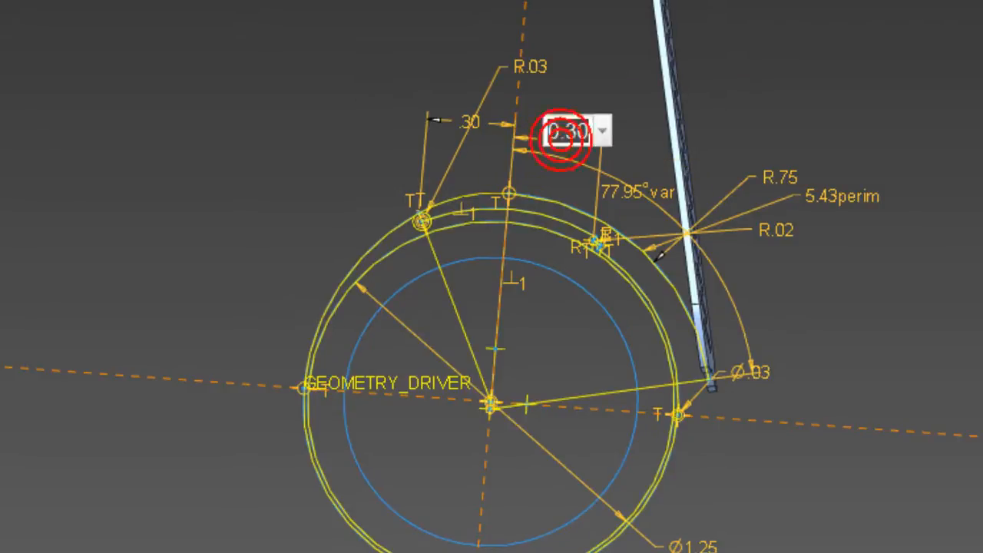
pyautogui.write('.4')
pyautogui.press('Return')
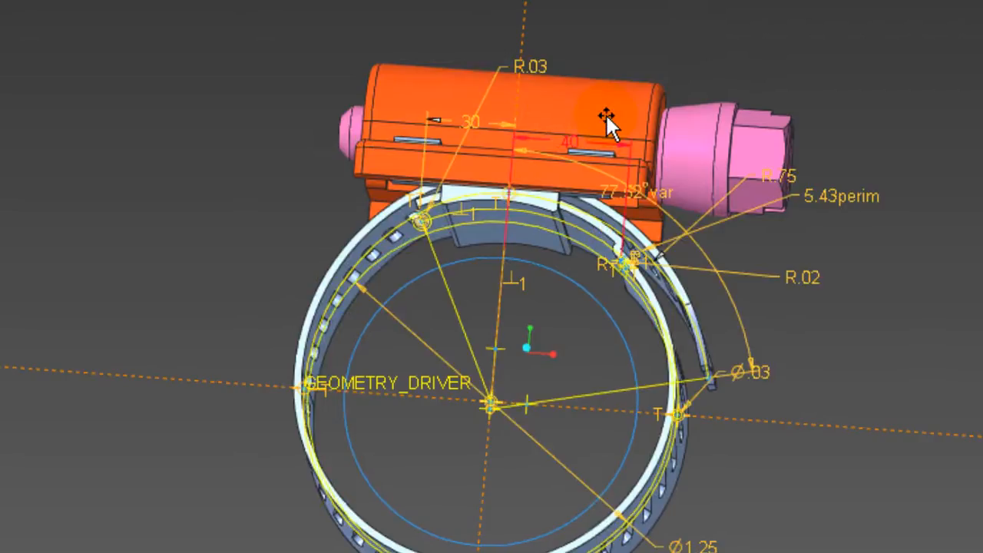
pyautogui.moveTo(686, 30); pyautogui.dragTo(704, 171, button='middle')
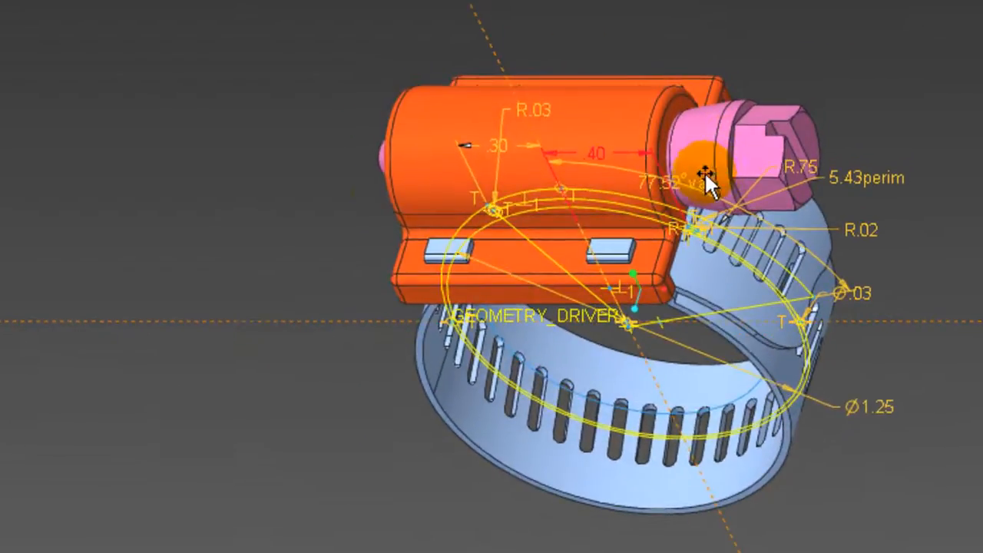
pyautogui.hotkey('ctrl', 'g')
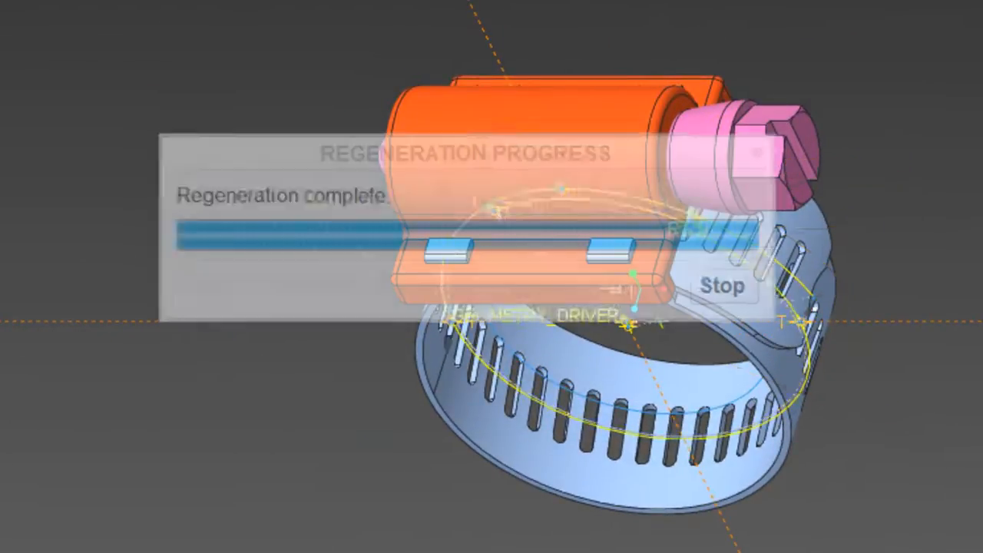
pyautogui.moveTo(296, 377)
pyautogui.mouseDown(button='middle')
pyautogui.moveTo(307, 153)
pyautogui.moveTo(310, 235)
pyautogui.moveTo(318, 167)
pyautogui.moveTo(305, 217)
pyautogui.moveTo(317, 198)
pyautogui.moveTo(299, 232)
pyautogui.mouseUp(button='middle')
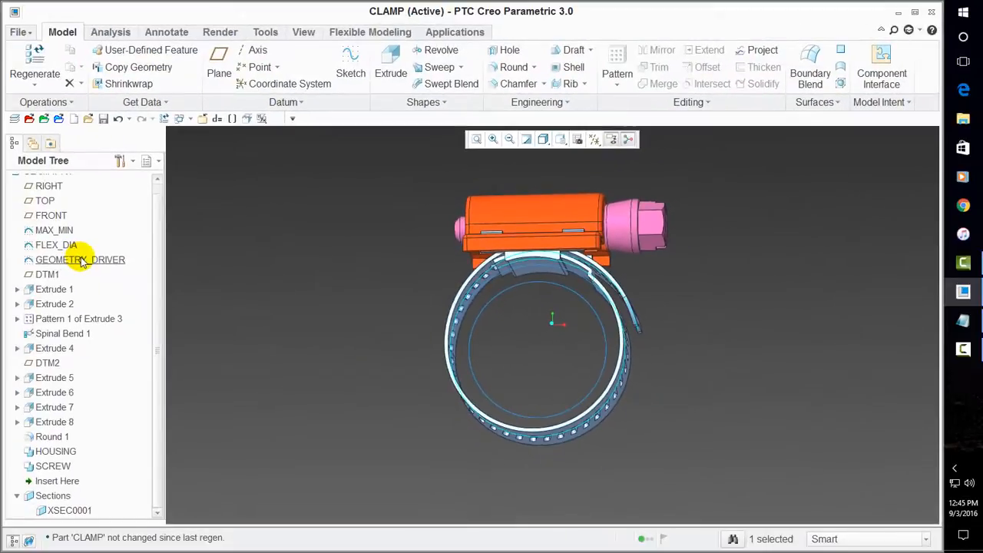
# Shorten the GEOMETRY_DRIVER centerline-to-jog distance slightly, regenerate, and check the jog beneath the housing.
pyautogui.rightClick(83, 262)
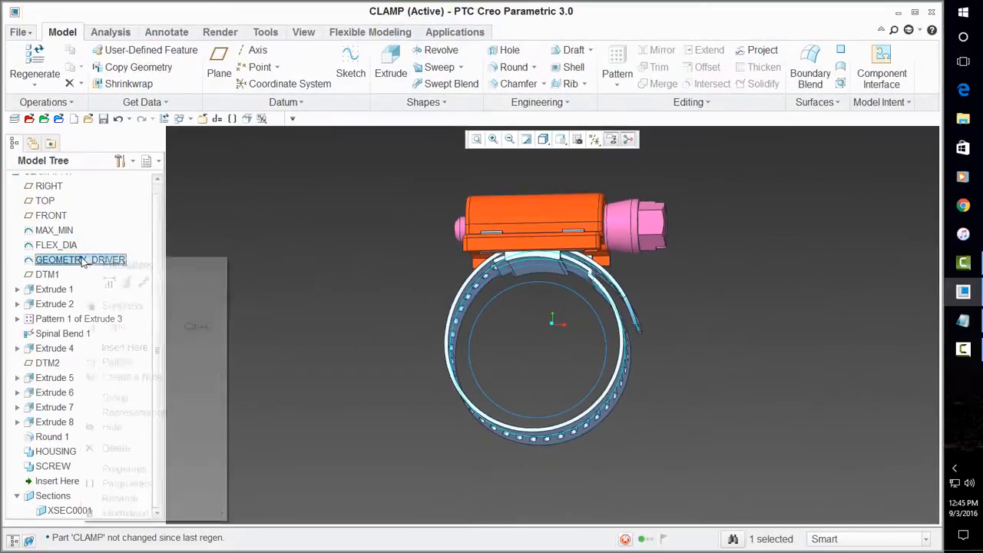
pyautogui.click(127, 280)
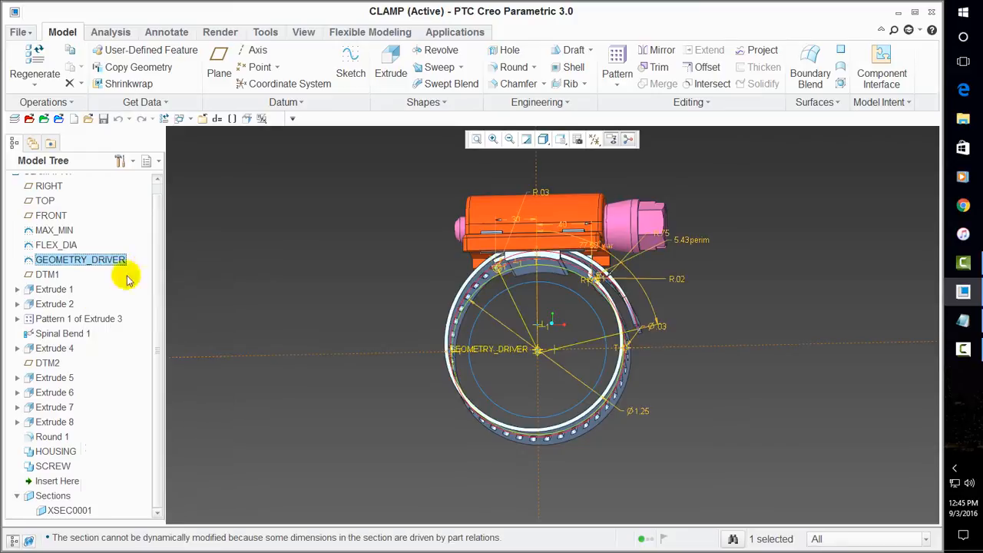
pyautogui.click(563, 225)
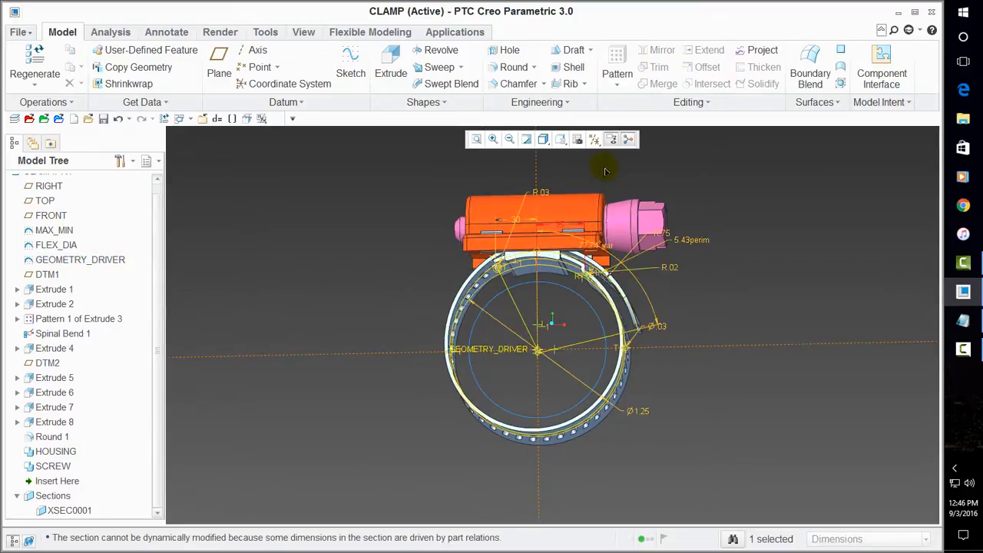
pyautogui.click(35, 64)
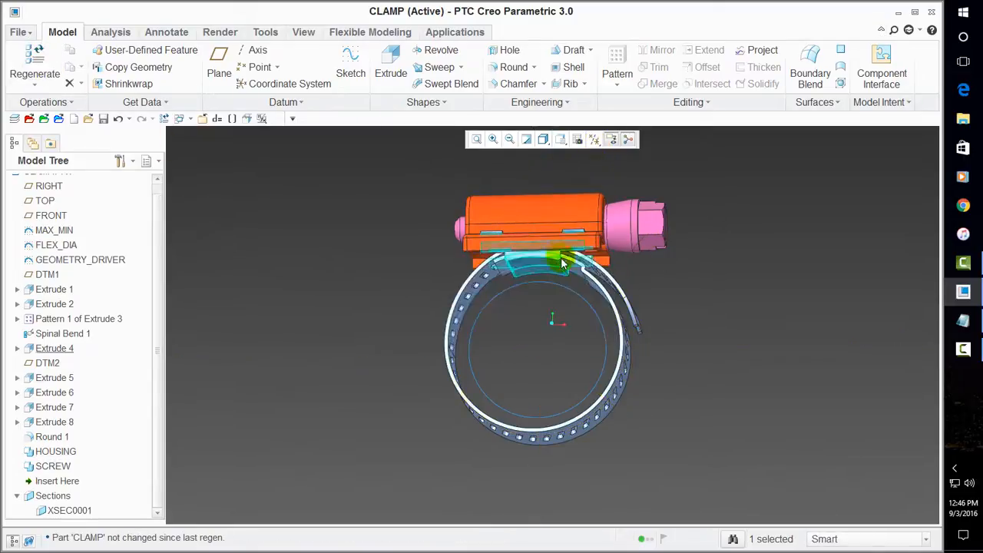
pyautogui.scroll(5, 597, 274)
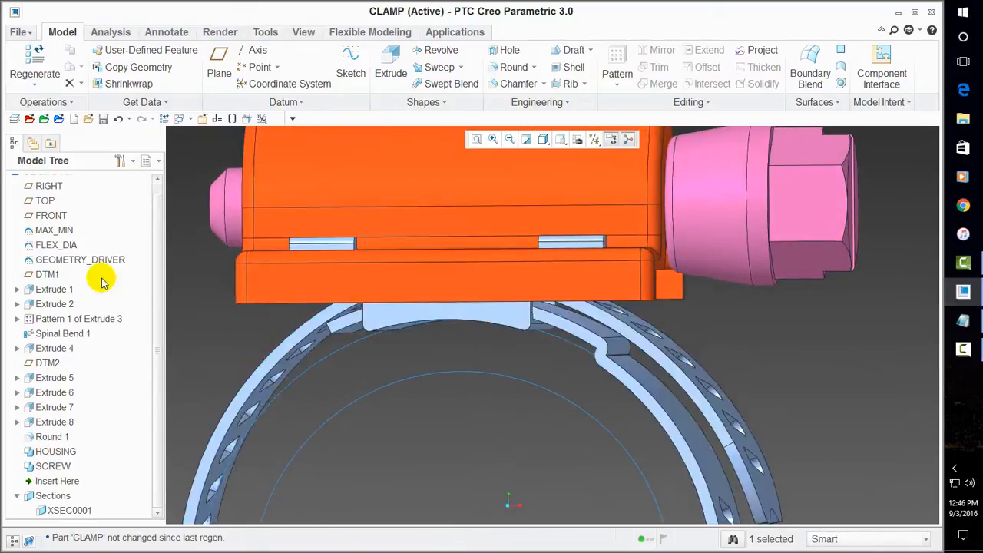
# Try .30 again for the GEOMETRY_DRIVER centerline-to-jog distance and inspect the slotted end of the band beside the sketch.
pyautogui.rightClick(74, 261)
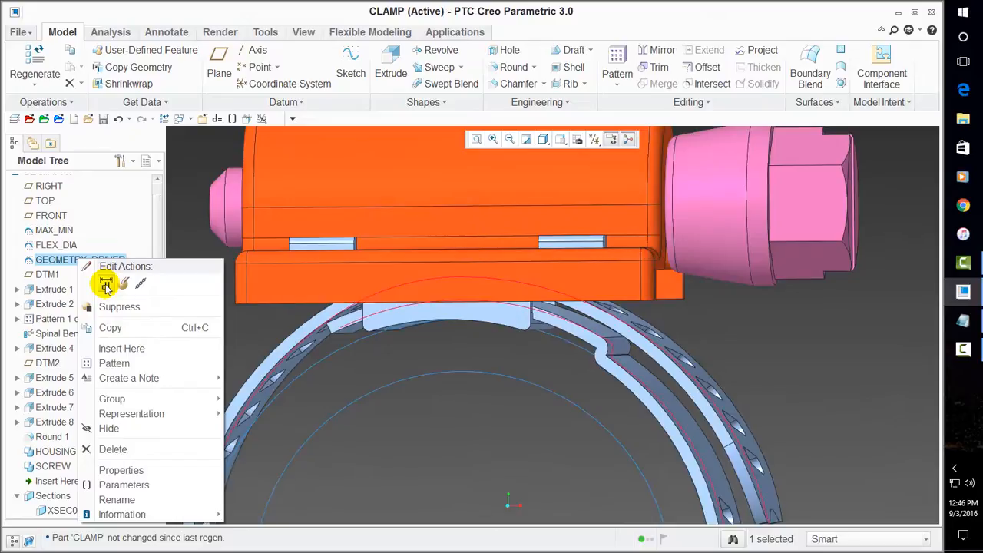
pyautogui.click(106, 286)
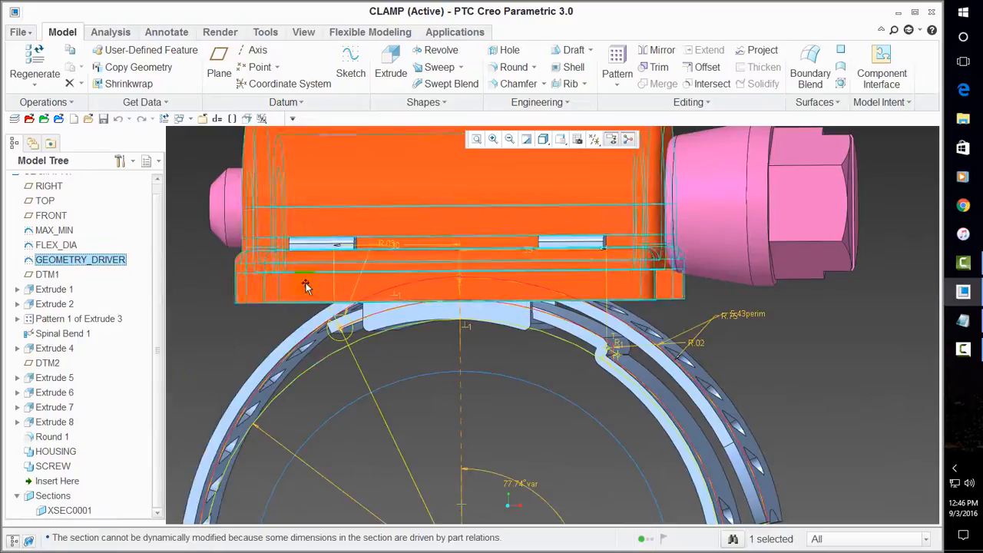
pyautogui.doubleClick(530, 253)
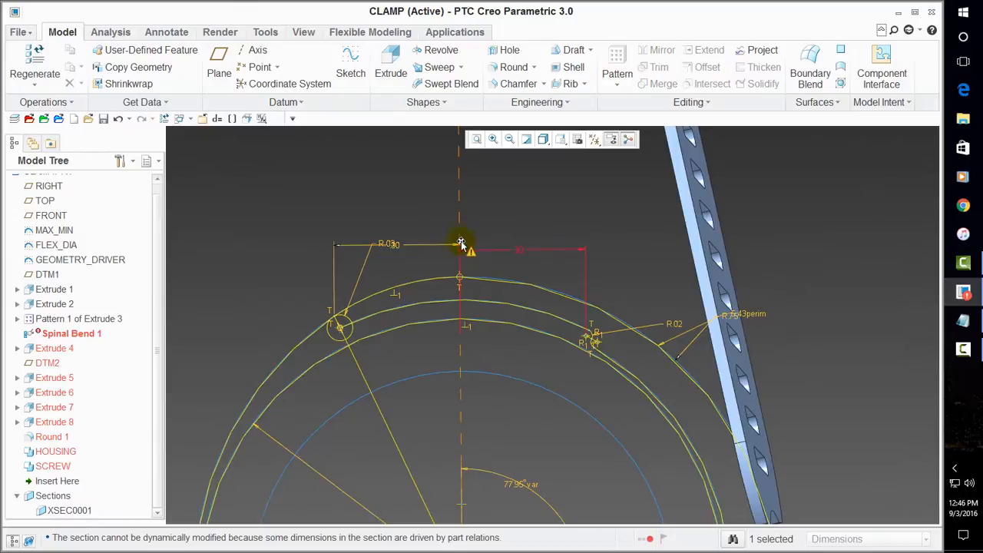
pyautogui.hotkey('ctrl', 'd')
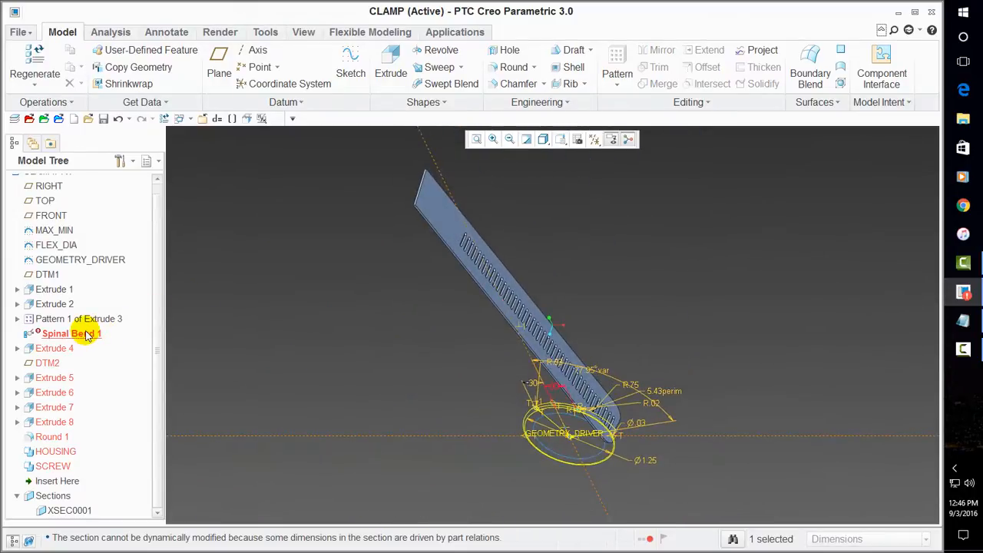
pyautogui.click(590, 374)
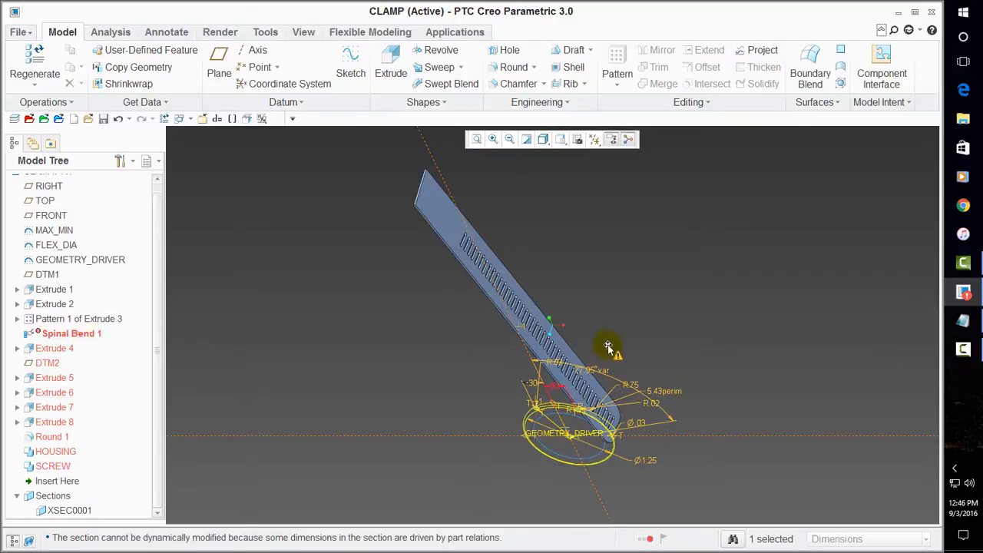
pyautogui.scroll(5, 627, 416)
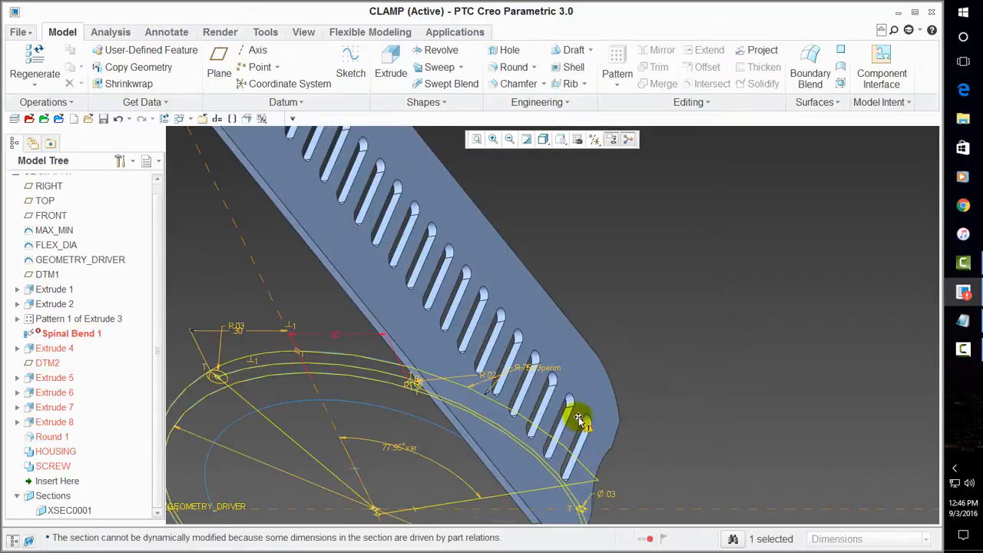
# Regenerate the clamp with the current GEOMETRY_DRIVER dimensions and accept the result despite the failed features.
pyautogui.scroll(-2, 476, 394)
pyautogui.scroll(-3, 666, 364)
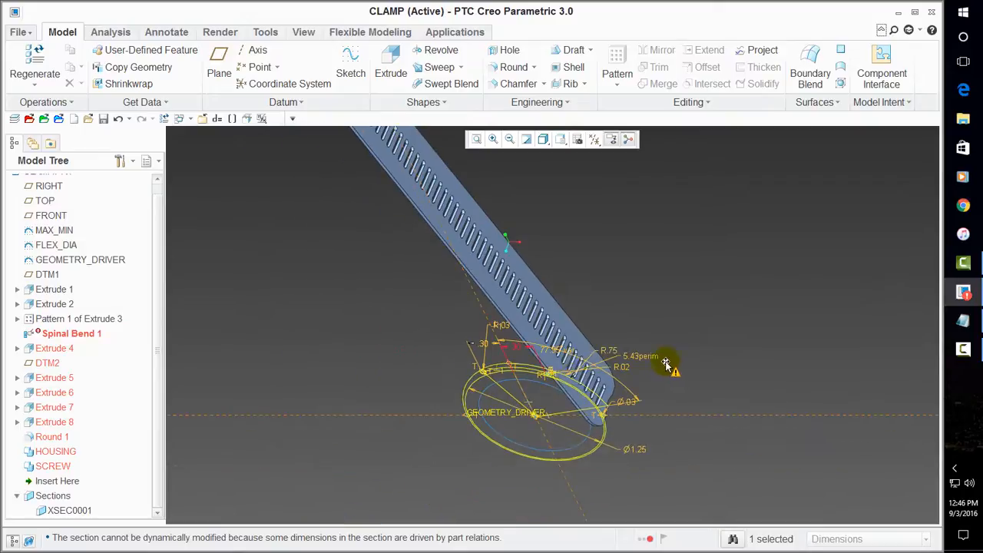
pyautogui.scroll(4, 596, 392)
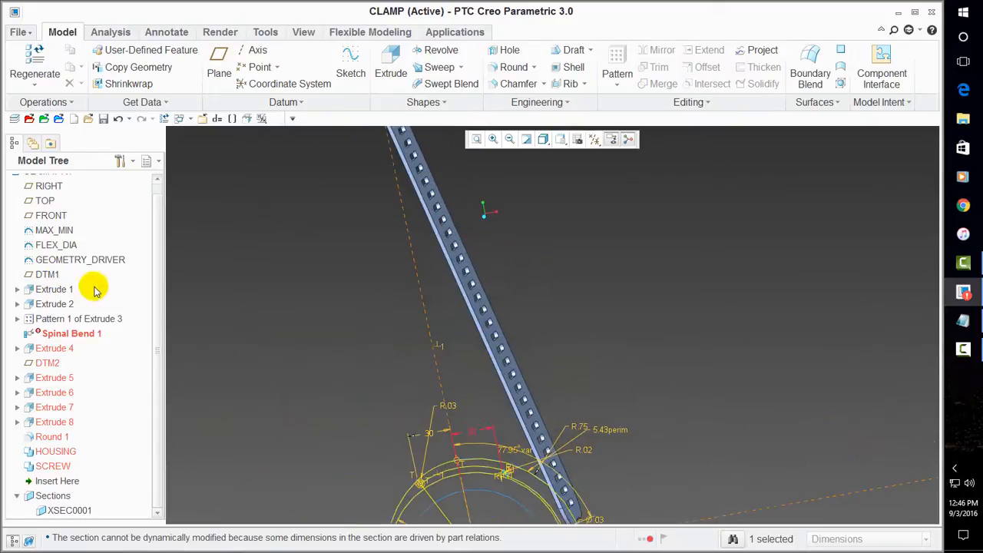
pyautogui.click(109, 263)
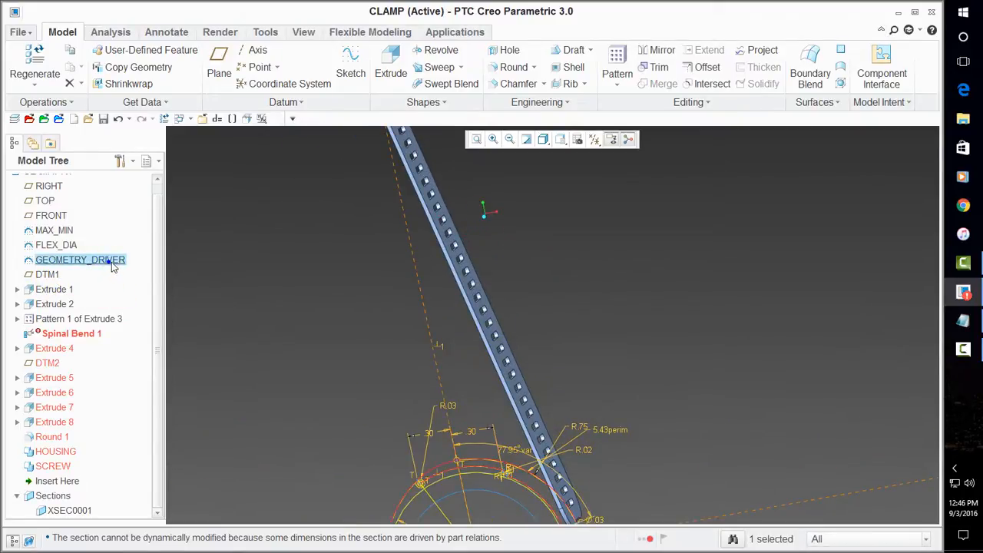
pyautogui.click(32, 52)
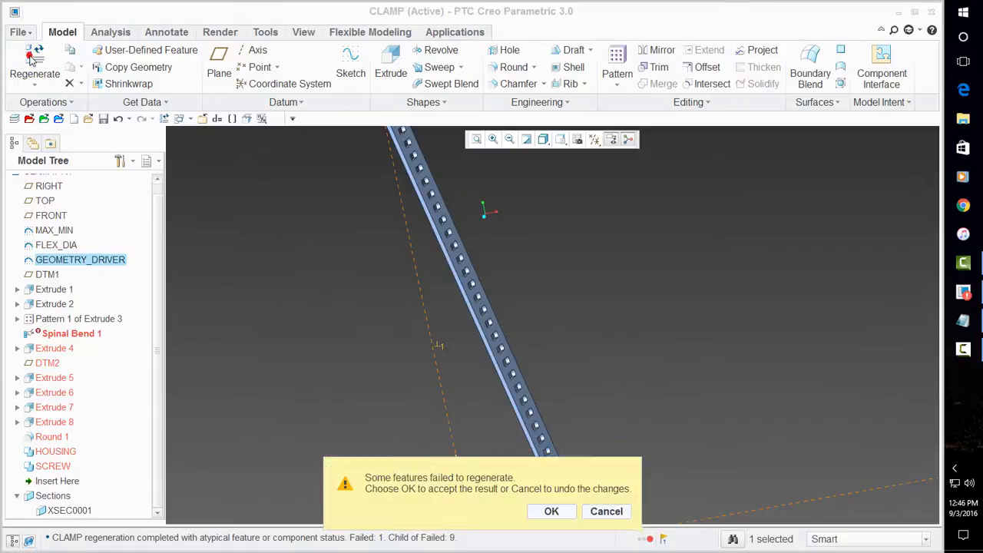
pyautogui.click(556, 515)
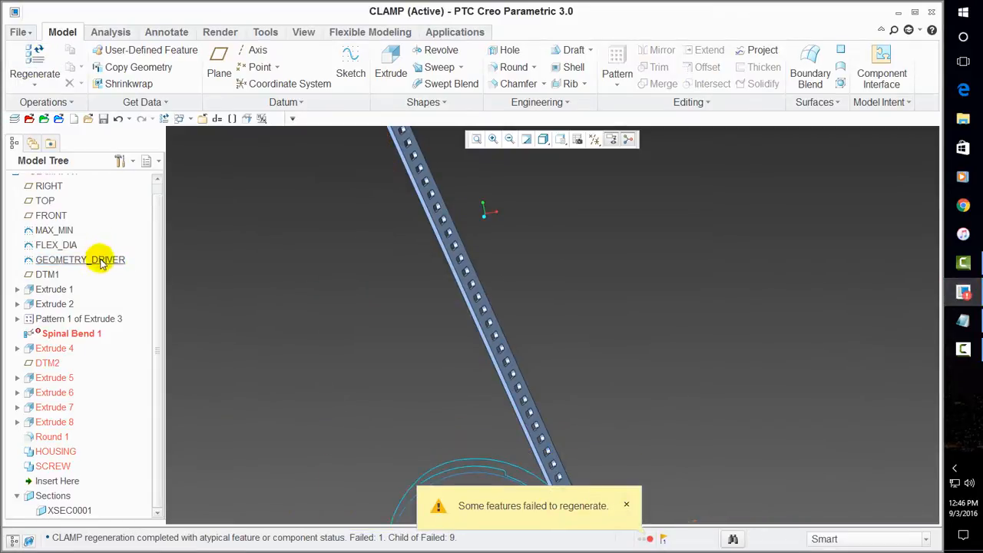
# Reopen the GEOMETRY_DRIVER sketch, examine the jog and overlapping arcs, and close it without changes to compare the curve with the band.
pyautogui.rightClick(106, 264)
pyautogui.click(148, 287)
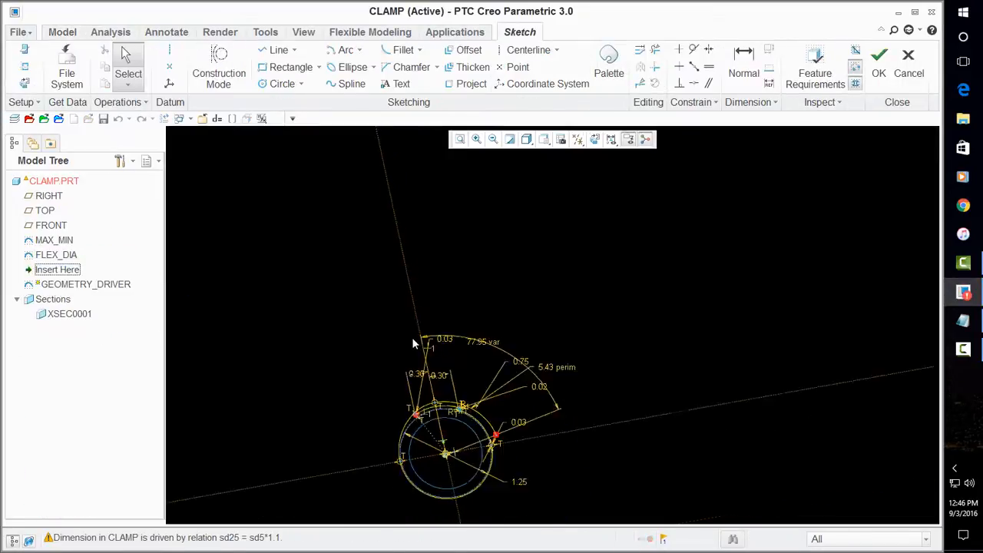
pyautogui.click(501, 394)
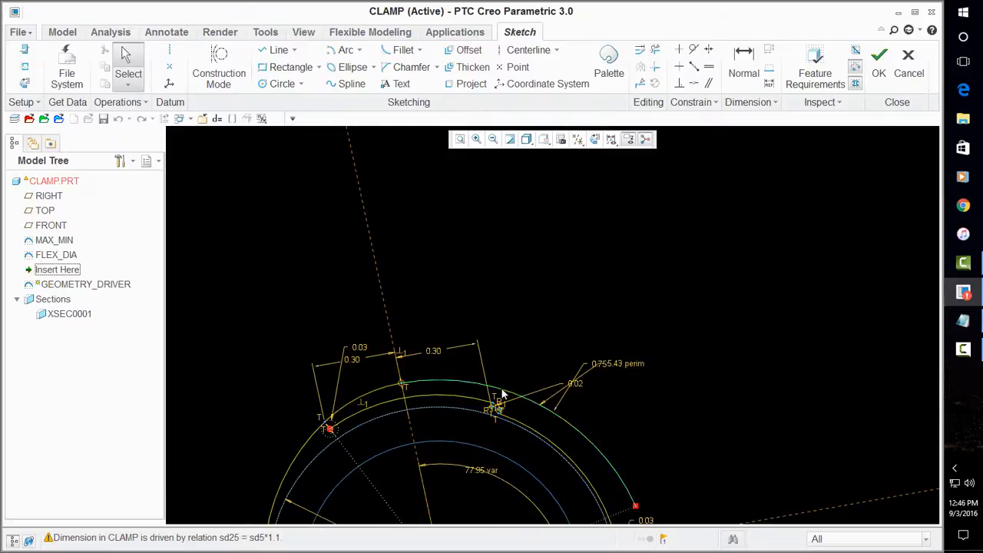
pyautogui.scroll(-3, 395, 327)
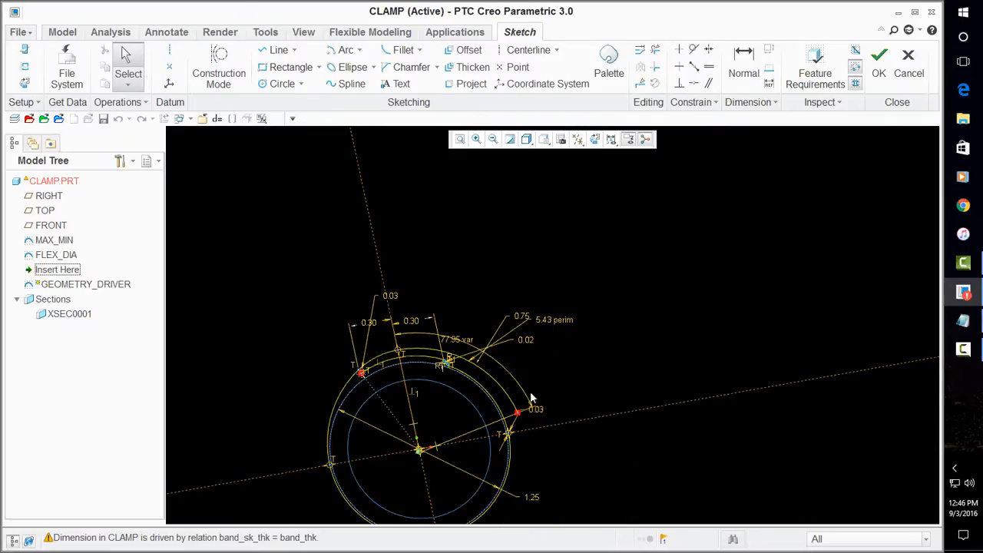
pyautogui.scroll(3, 374, 385)
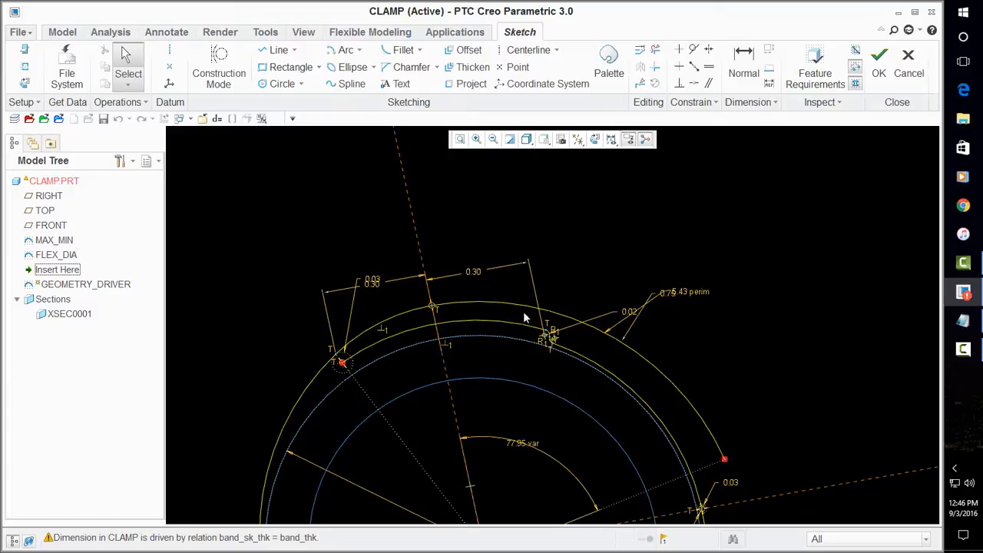
pyautogui.scroll(-3, 380, 407)
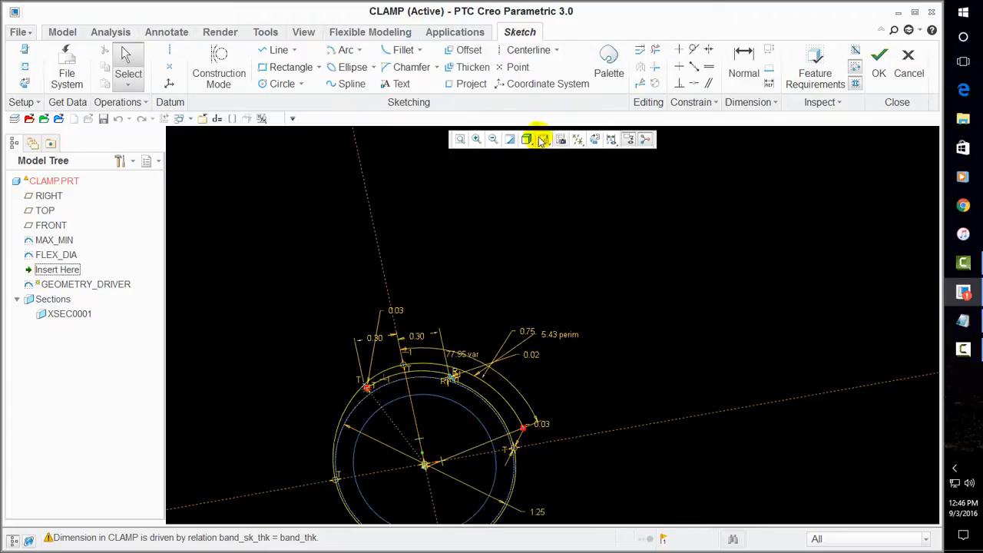
pyautogui.click(880, 57)
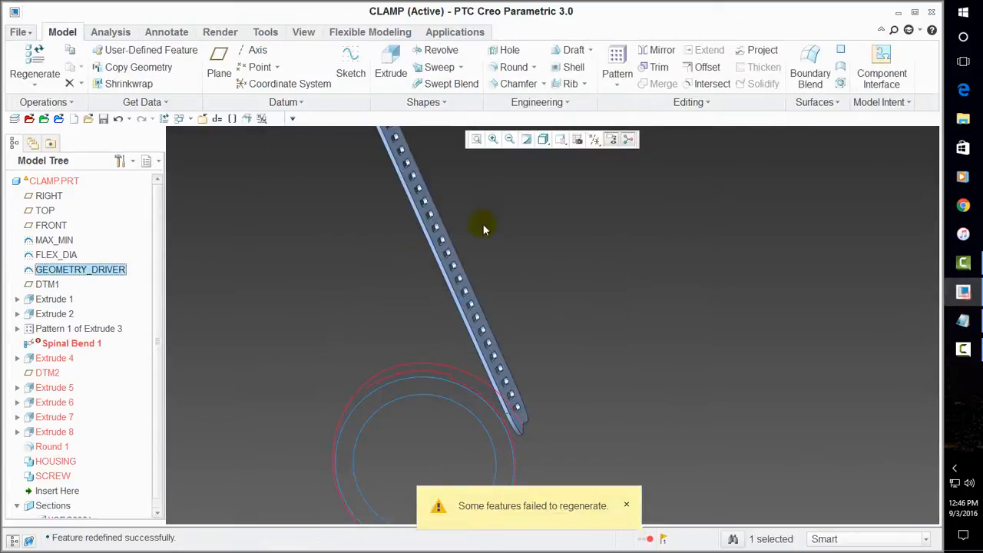
pyautogui.click(626, 504)
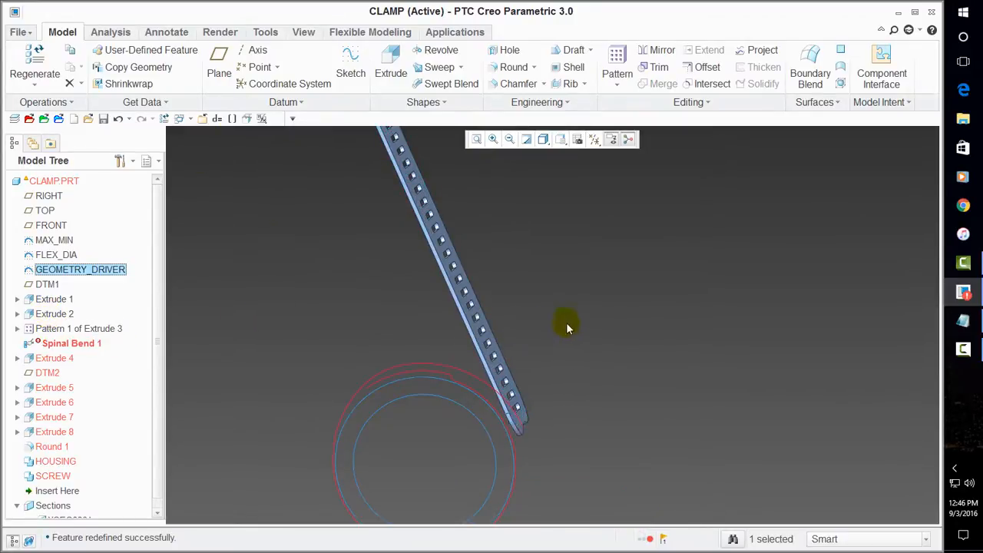
pyautogui.moveTo(560, 407)
pyautogui.mouseDown(button='middle')
pyautogui.moveTo(588, 384)
pyautogui.moveTo(544, 402)
pyautogui.moveTo(619, 356)
pyautogui.moveTo(595, 376)
pyautogui.moveTo(531, 390)
pyautogui.mouseUp(button='middle')
pyautogui.scroll(4, 522, 390)
pyautogui.scroll(-5, 579, 281)
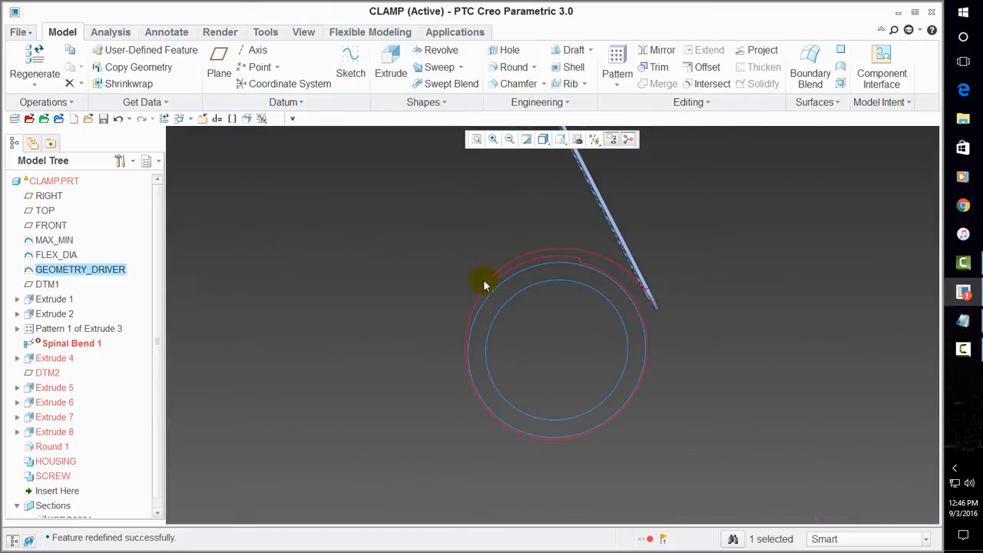
# Try an absolute model accuracy of 0.0005 and regenerate the clamp.
pyautogui.click(247, 120)
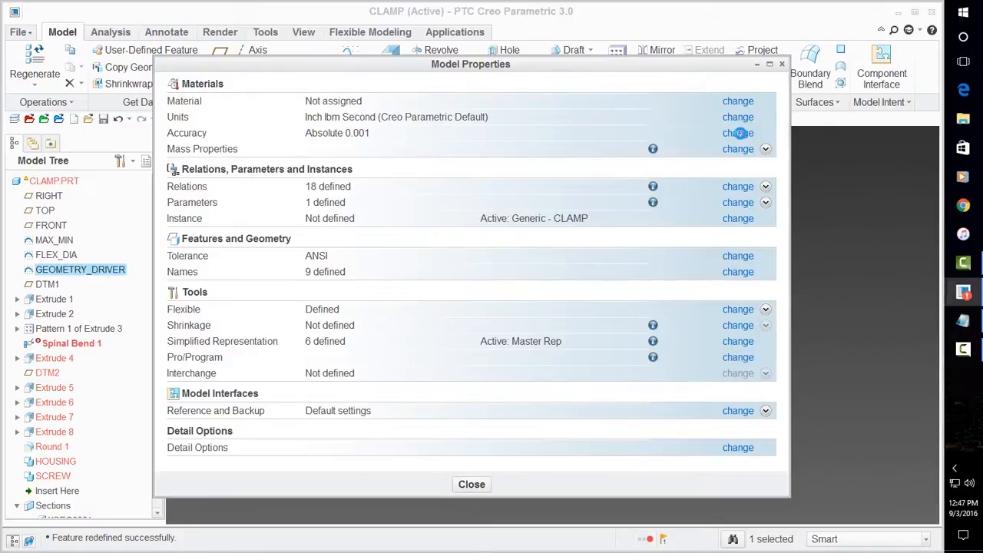
pyautogui.click(737, 133)
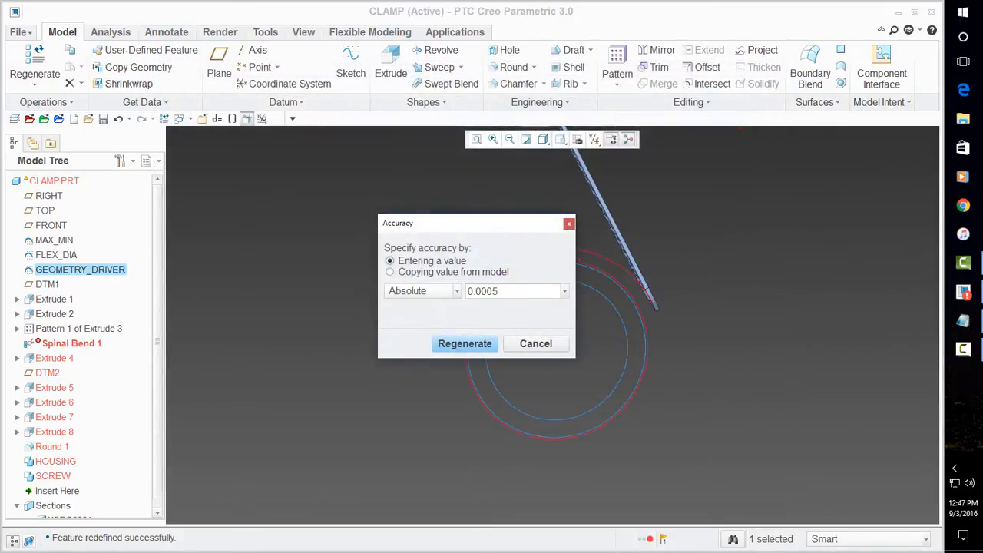
pyautogui.click(483, 345)
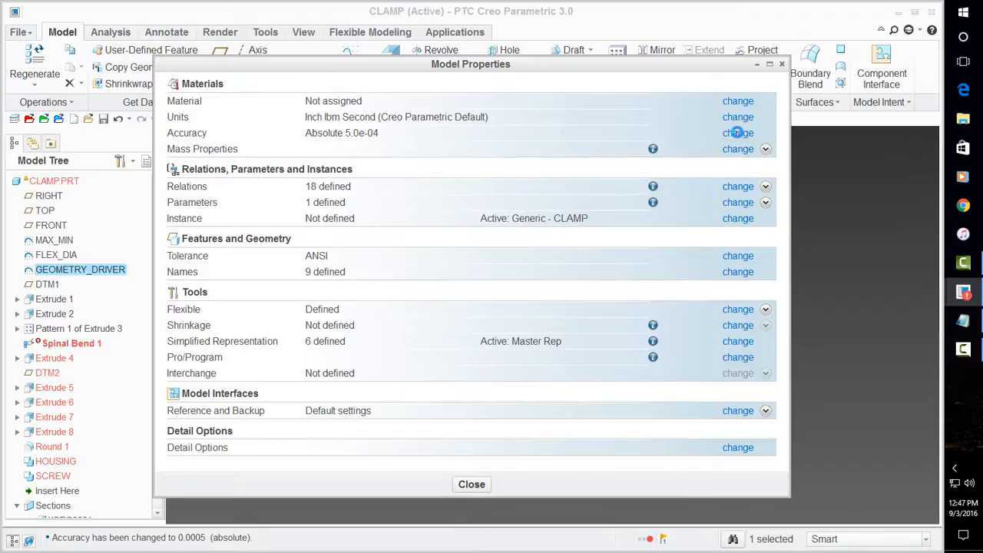
# Tighten the absolute model accuracy to 0.0001, regenerate the clamp, and close the model properties.
pyautogui.click(737, 133)
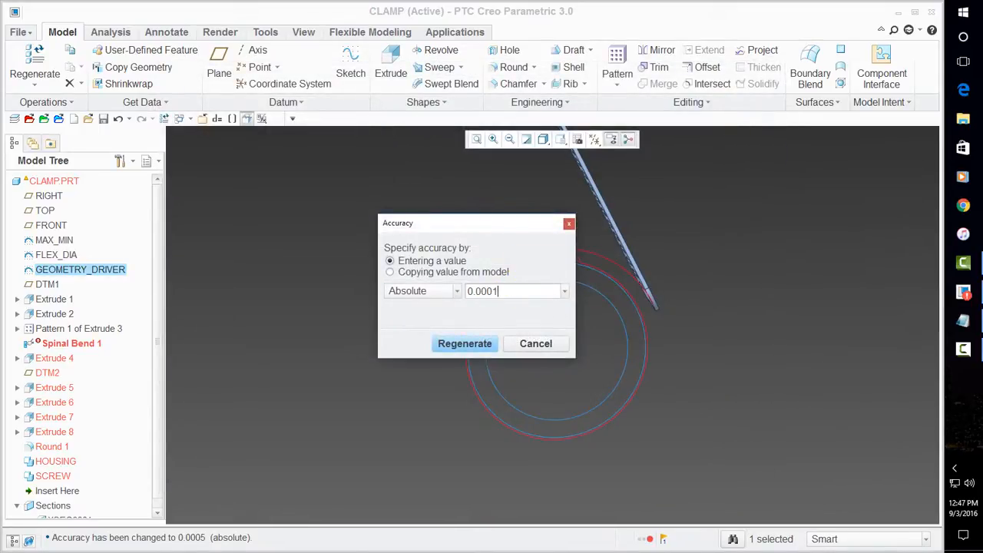
pyautogui.click(459, 343)
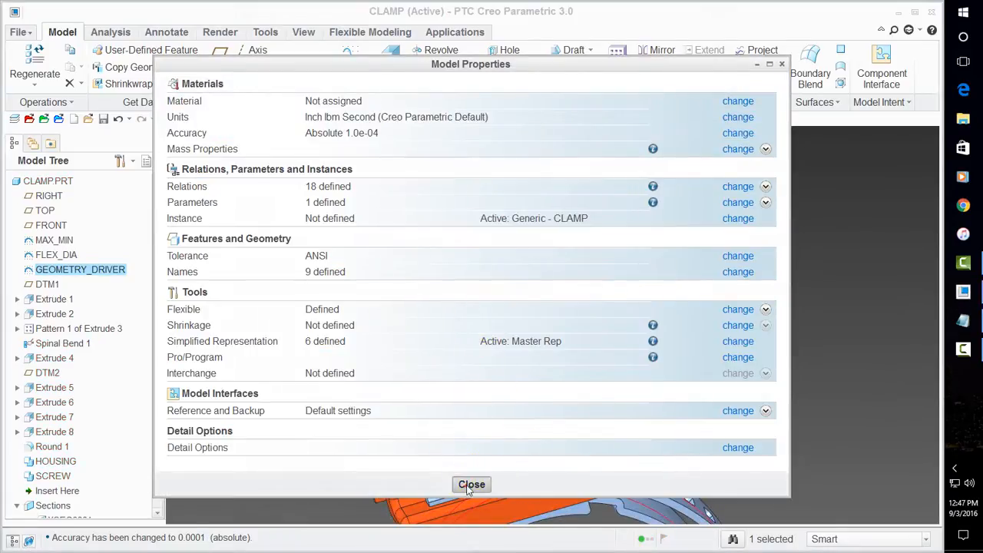
pyautogui.click(471, 485)
# Inspect the regenerated clamp around the housing, the overlapping band end, and the slot cut by the band's tip.
pyautogui.moveTo(380, 246); pyautogui.dragTo(553, 435, button='middle')
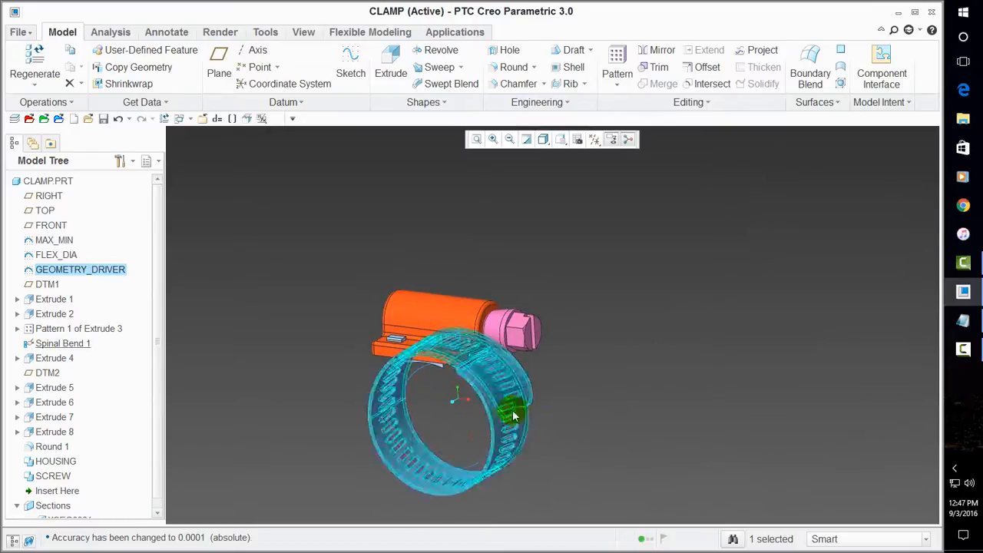
pyautogui.scroll(-5, 514, 413)
pyautogui.scroll(4, 587, 342)
pyautogui.moveTo(650, 306); pyautogui.dragTo(613, 308, button='middle')
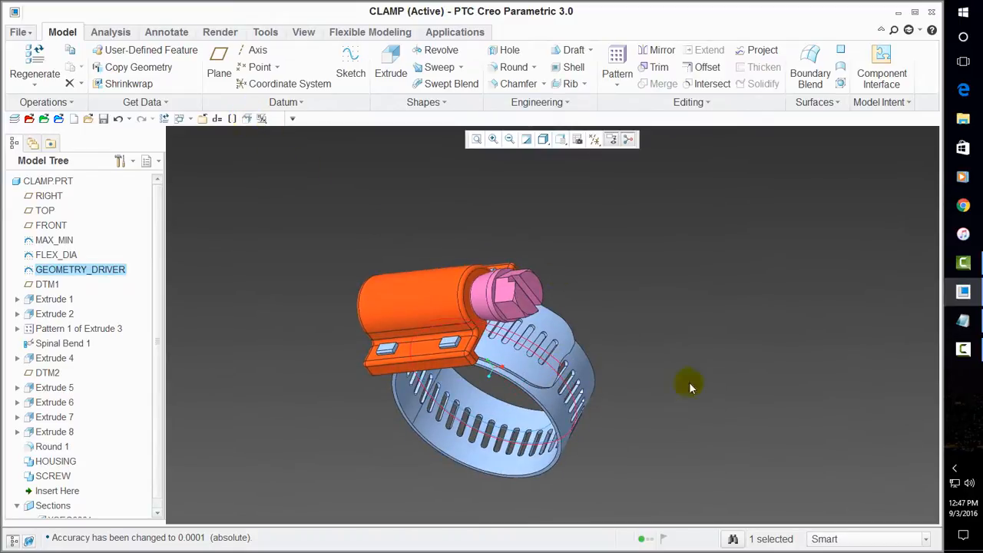
pyautogui.moveTo(689, 383); pyautogui.dragTo(650, 404, button='middle')
pyautogui.scroll(-2, 554, 343)
pyautogui.scroll(-5, 554, 345)
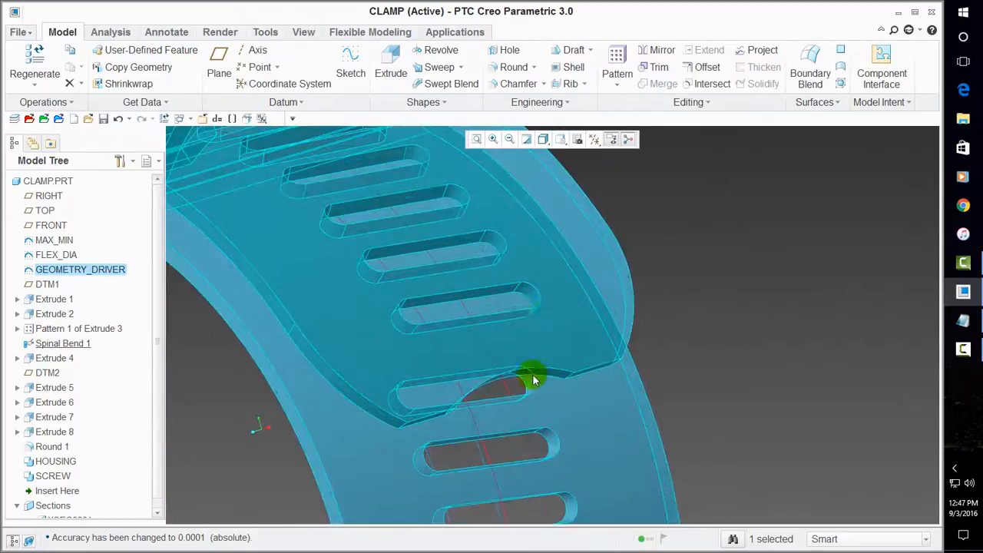
pyautogui.scroll(4, 617, 351)
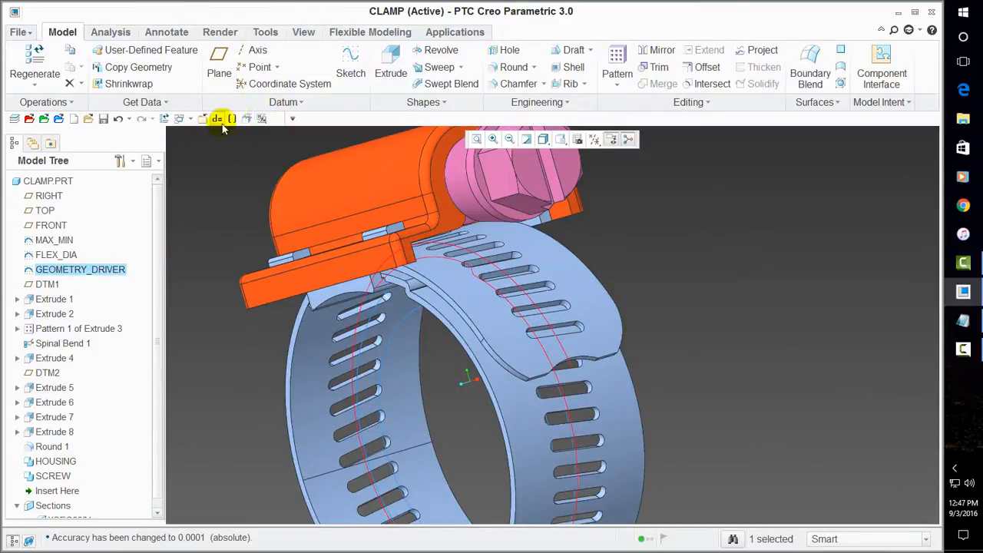
# Restore the absolute model accuracy to 0.001, regenerate, and accept the result despite the failed features.
pyautogui.click(248, 120)
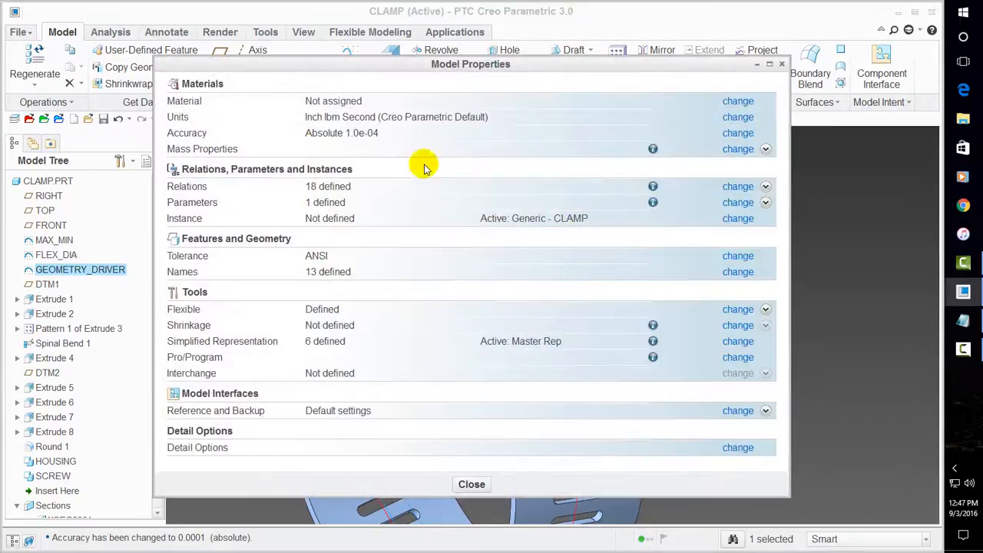
pyautogui.click(738, 133)
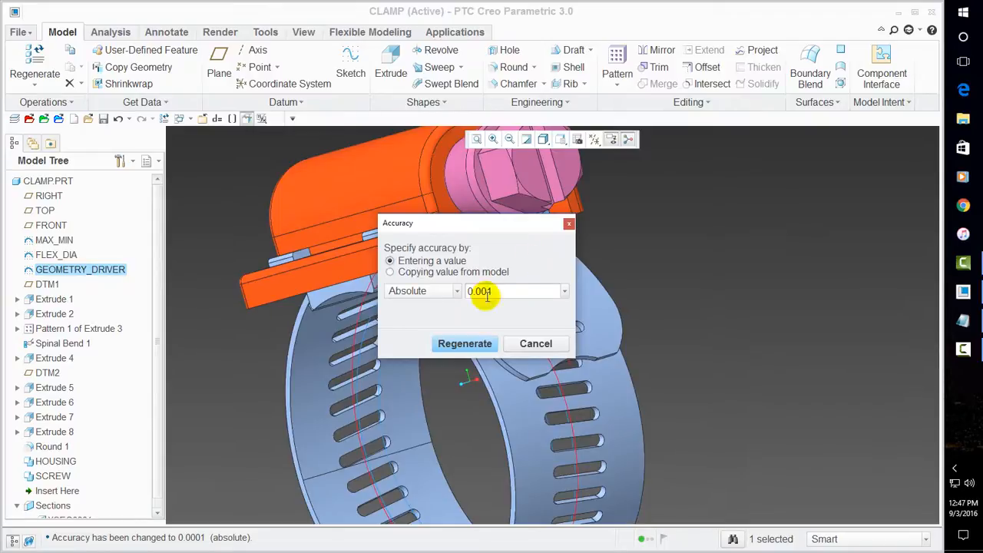
pyautogui.click(482, 346)
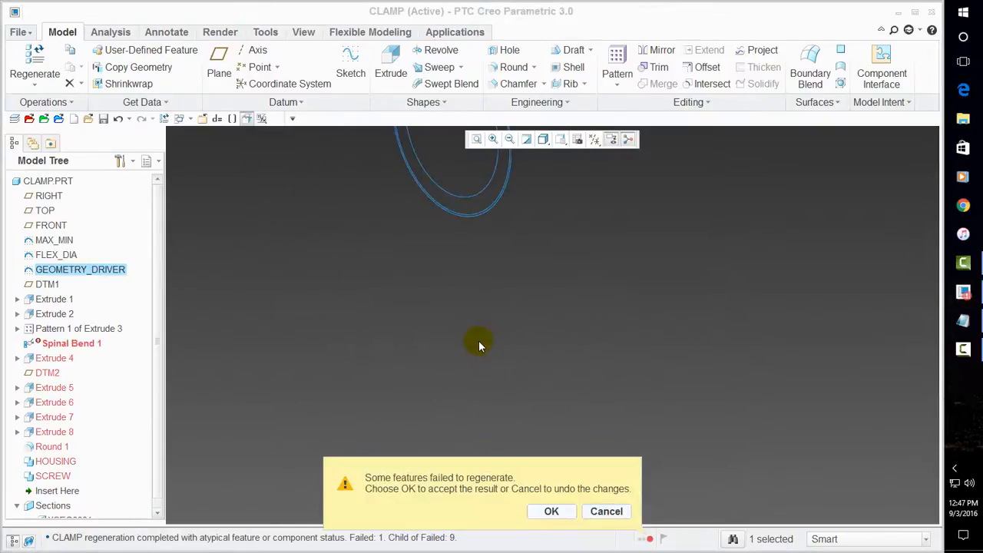
pyautogui.click(542, 509)
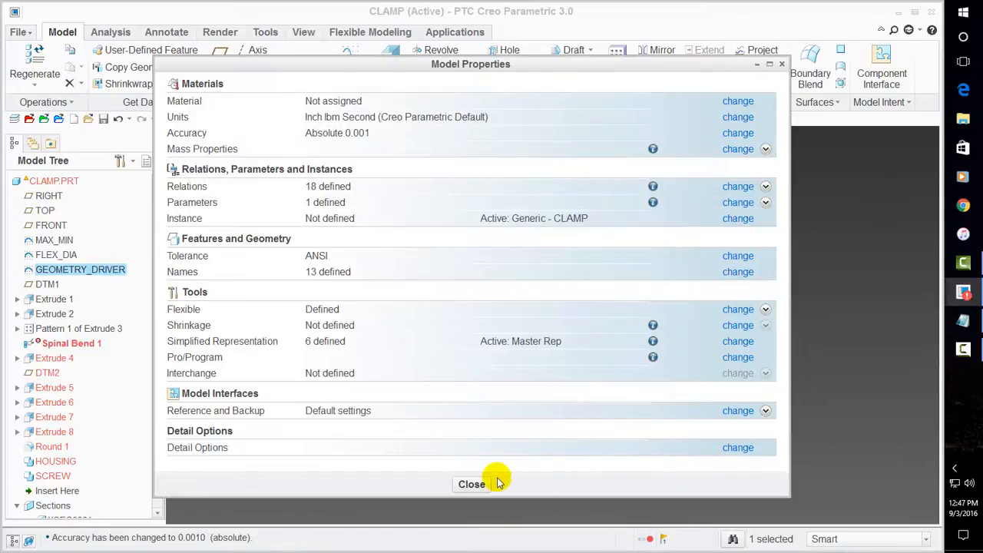
pyautogui.click(490, 482)
# Change the slot width dimension of Extrude 3 [1], the pattern's first slot, and regenerate the clamp.
pyautogui.moveTo(584, 416); pyautogui.dragTo(601, 331, button='middle')
pyautogui.scroll(3, 558, 372)
pyautogui.scroll(3, 558, 372)
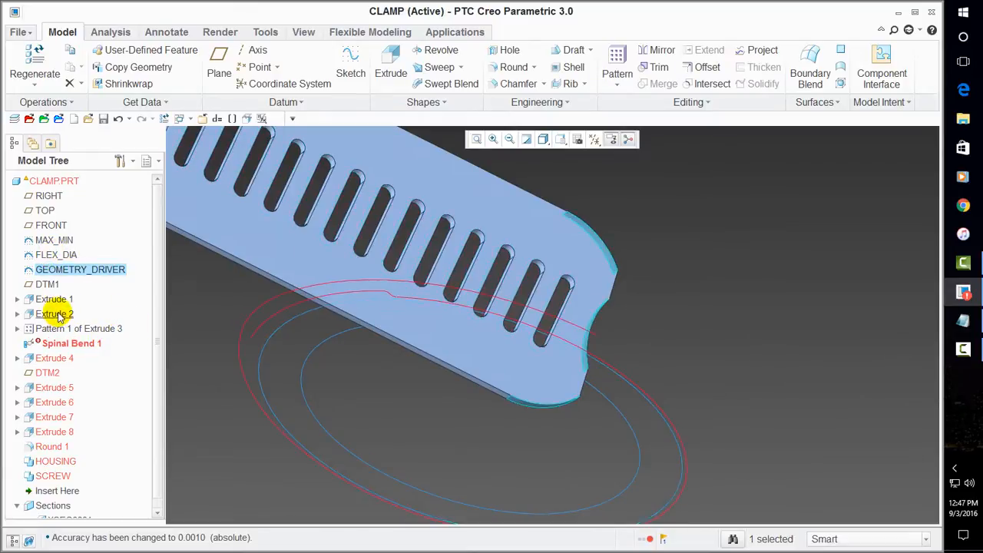
pyautogui.click(17, 329)
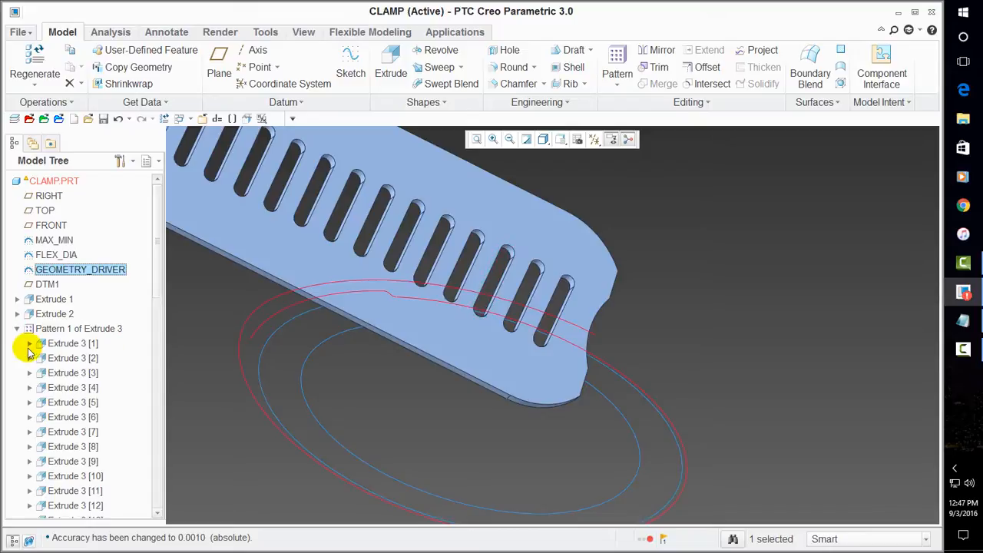
pyautogui.rightClick(68, 345)
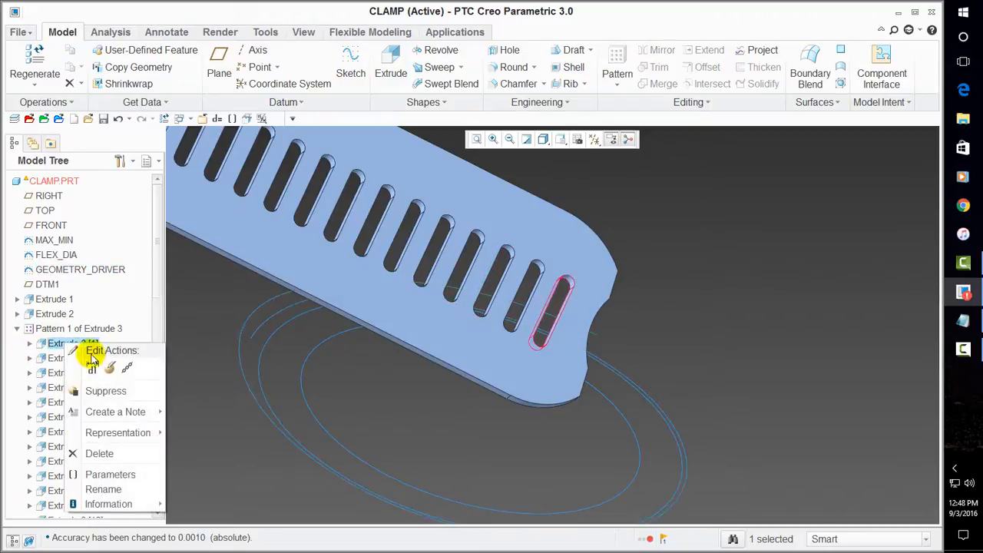
pyautogui.click(92, 365)
pyautogui.scroll(-6, 597, 277)
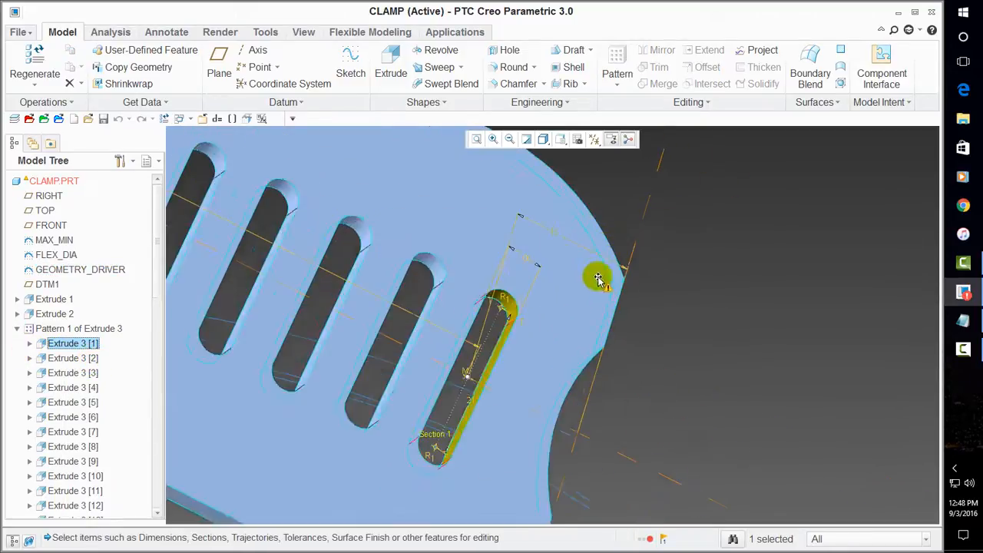
pyautogui.doubleClick(536, 196)
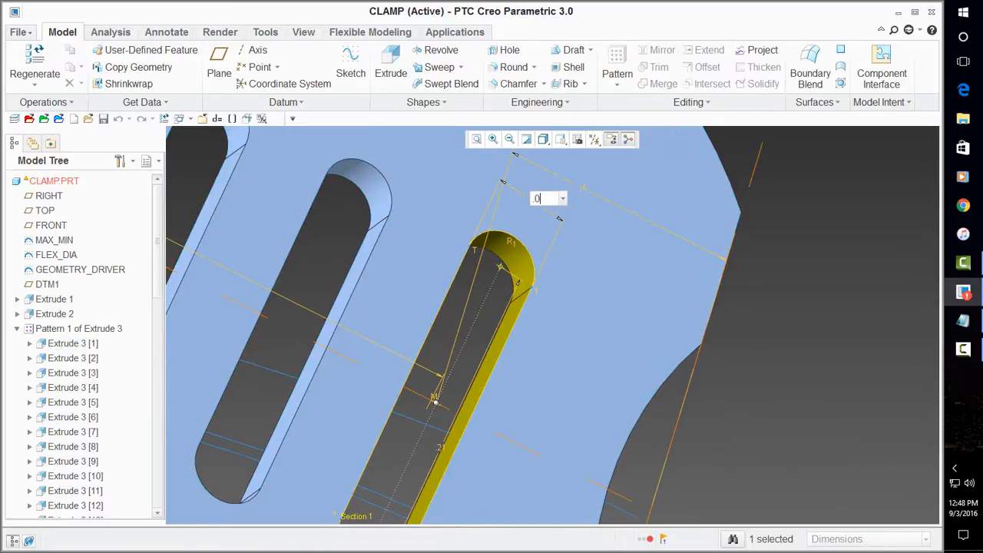
pyautogui.press('Return')
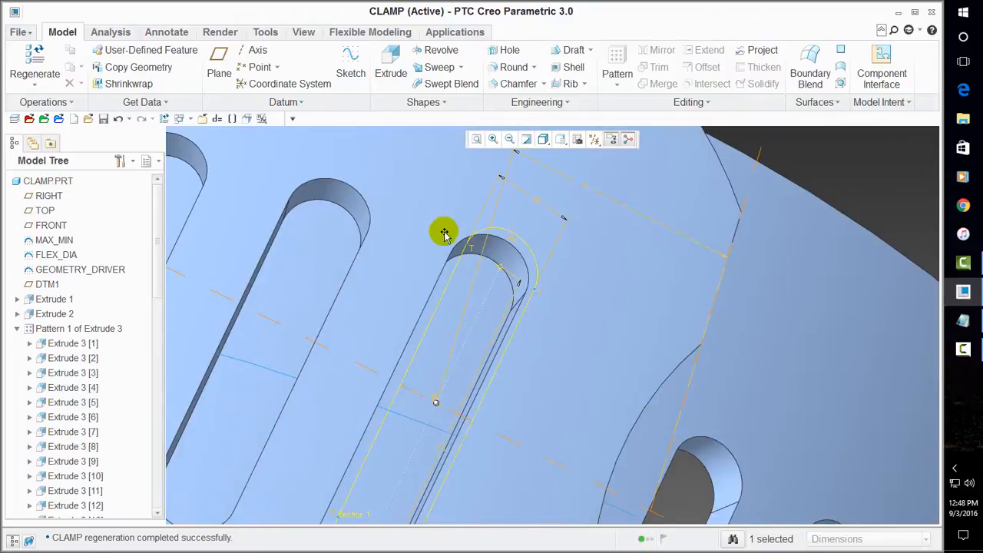
# Inspect the slots and overlapping end of the bent band beside the housing, along with the first slot's dimensions.
pyautogui.scroll(8, 492, 222)
pyautogui.moveTo(537, 299); pyautogui.dragTo(510, 261, button='middle')
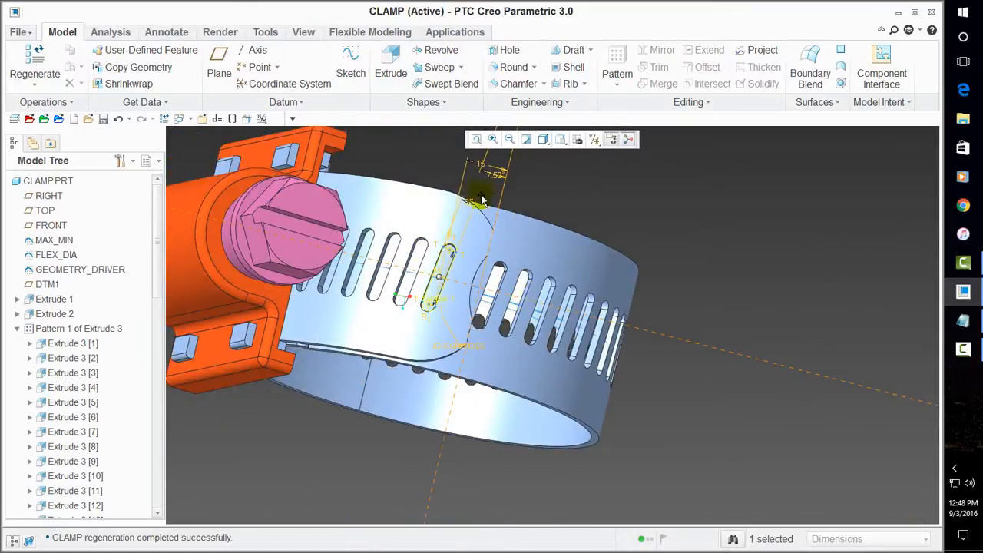
pyautogui.scroll(-5, 481, 201)
pyautogui.scroll(8, 424, 302)
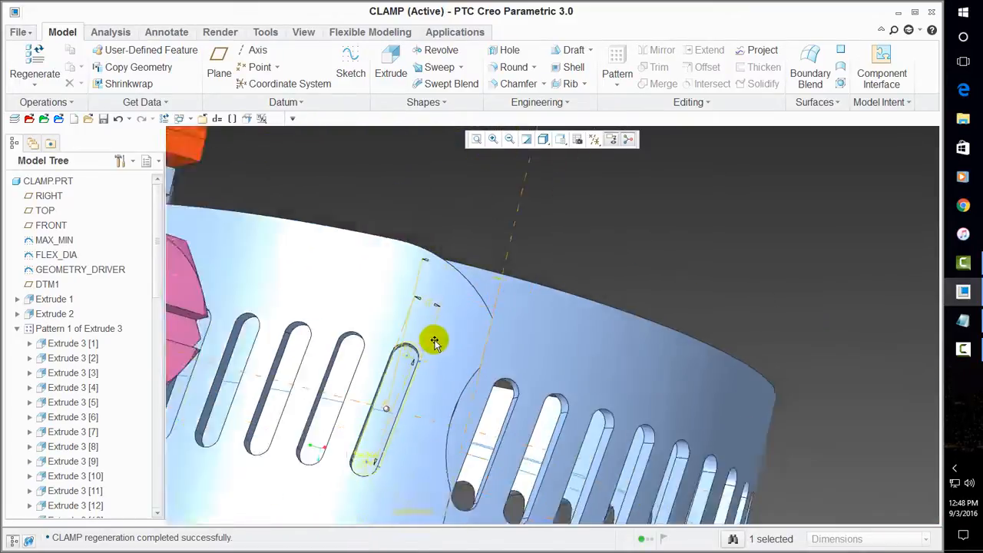
pyautogui.moveTo(379, 314); pyautogui.dragTo(351, 322, button='middle')
pyautogui.scroll(-3, 665, 279)
pyautogui.scroll(-2, 665, 280)
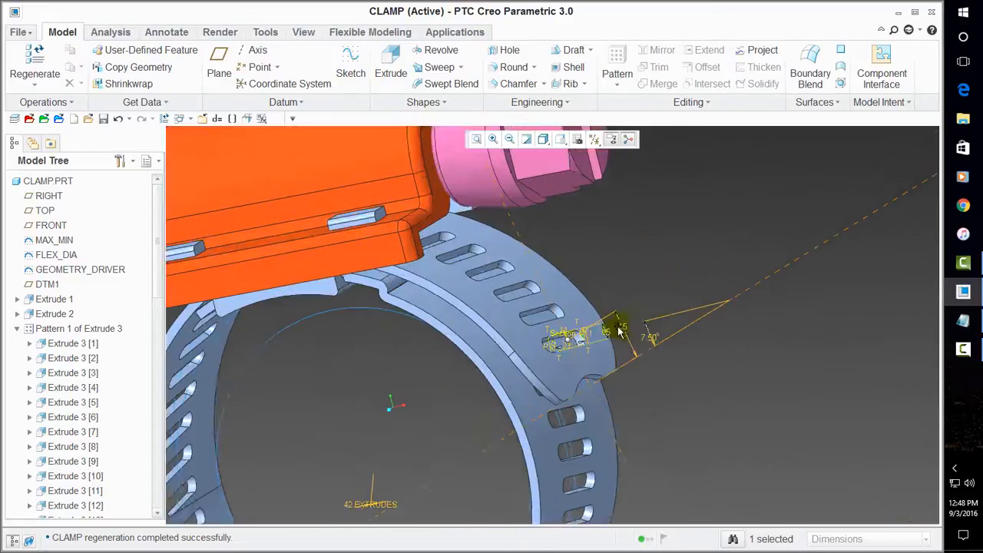
# Regenerate the clamp and inspect the slots and overlapping band end beside the housing.
pyautogui.scroll(6, 537, 345)
pyautogui.moveTo(583, 326); pyautogui.dragTo(632, 313, button='middle')
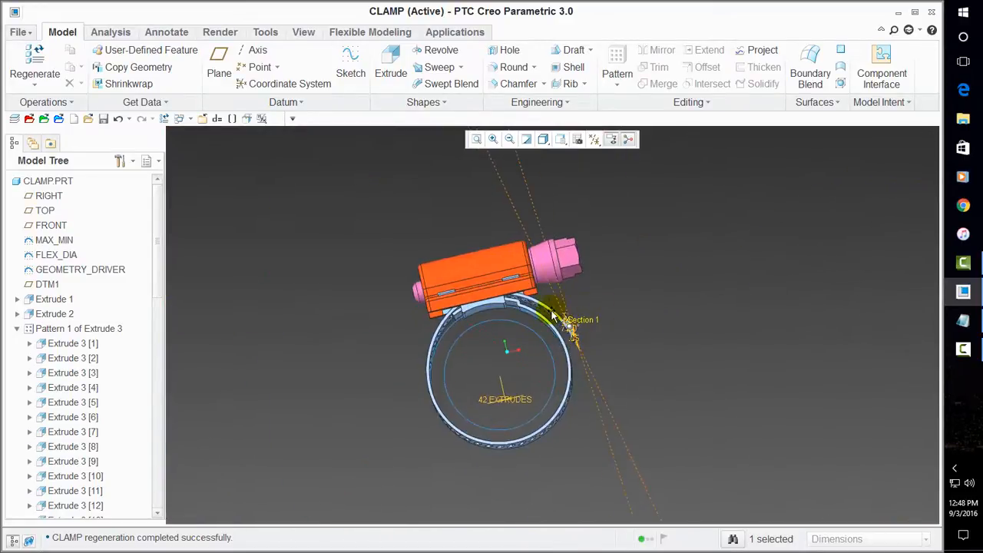
pyautogui.click(34, 57)
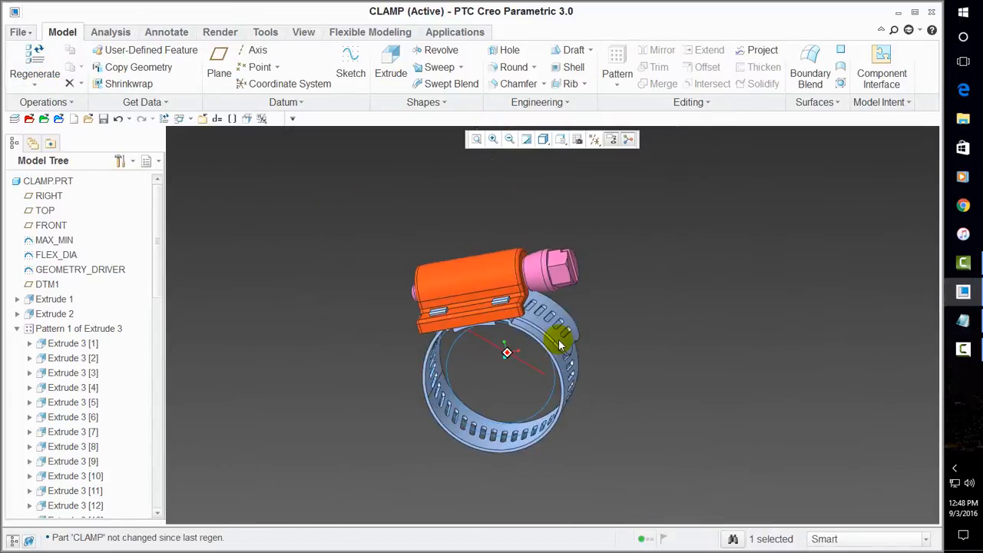
pyautogui.scroll(-4, 557, 334)
pyautogui.moveTo(585, 301)
pyautogui.mouseDown(button='middle')
pyautogui.moveTo(593, 255)
pyautogui.moveTo(563, 320)
pyautogui.moveTo(520, 283)
pyautogui.mouseUp(button='middle')
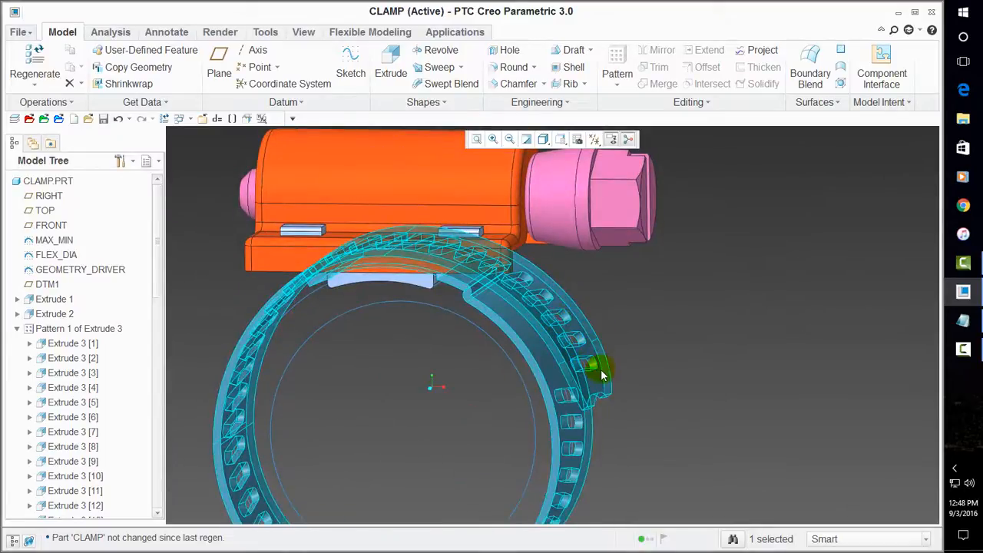
pyautogui.moveTo(616, 384); pyautogui.dragTo(599, 372, button='middle')
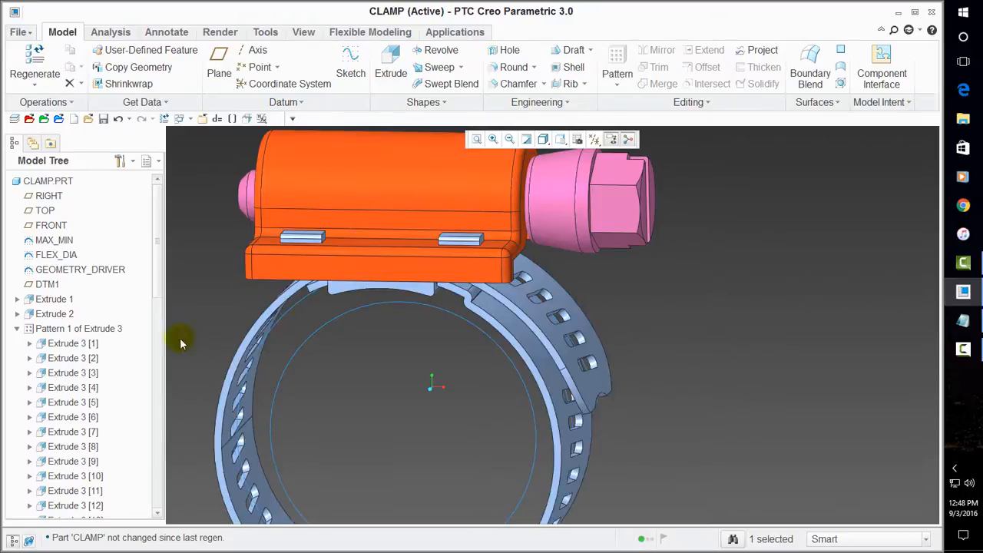
pyautogui.moveTo(300, 259); pyautogui.dragTo(328, 222, button='middle')
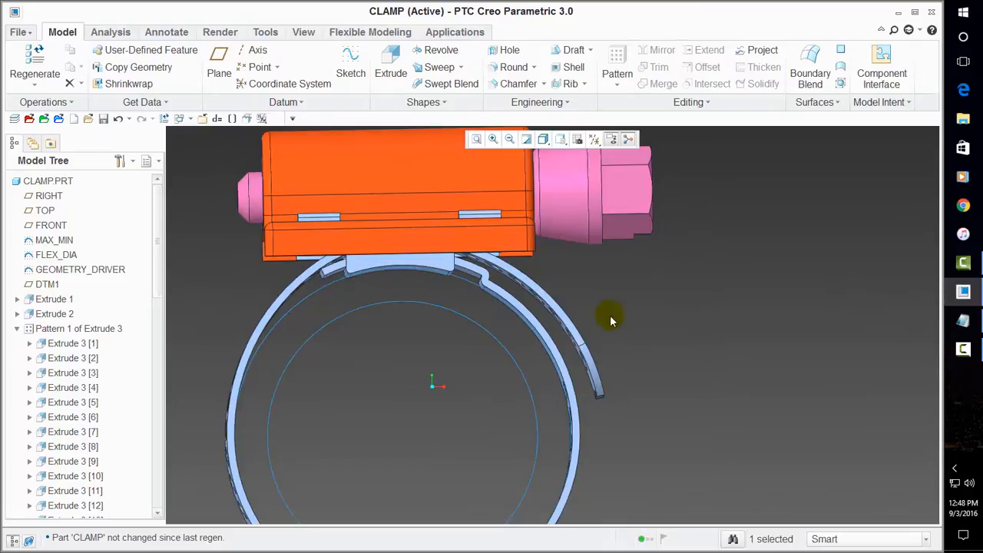
pyautogui.moveTo(610, 321); pyautogui.dragTo(603, 329, button='middle')
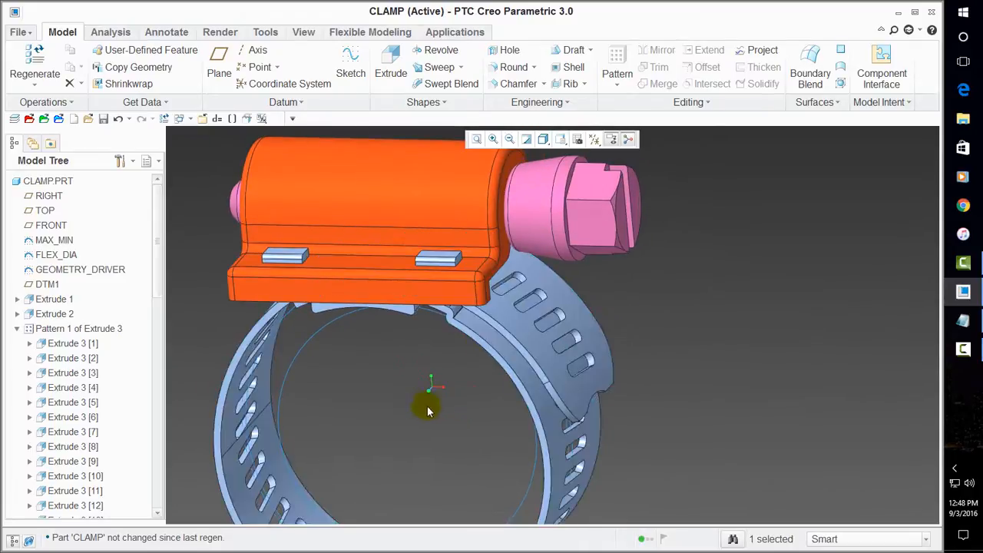
pyautogui.moveTo(428, 411); pyautogui.dragTo(443, 393, button='middle')
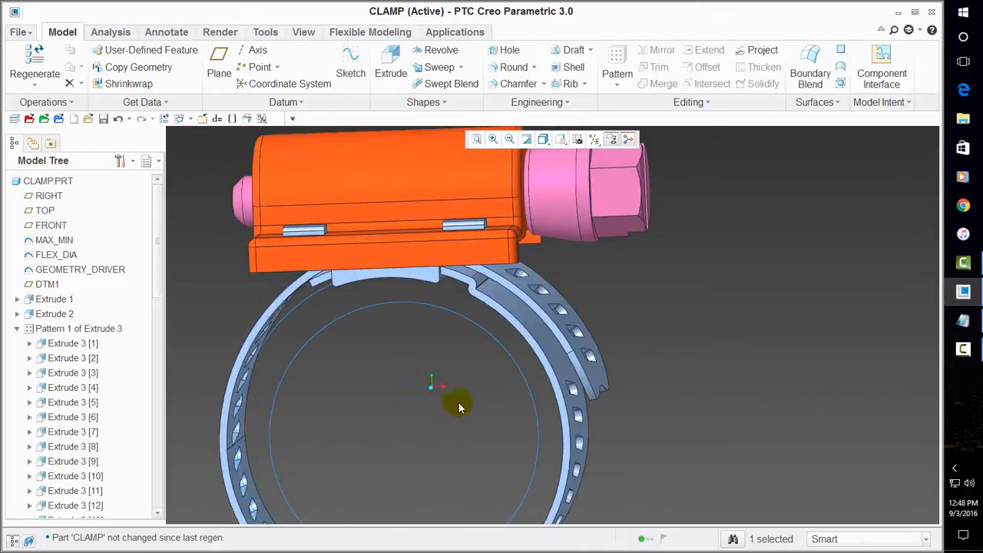
pyautogui.scroll(-5, 457, 399)
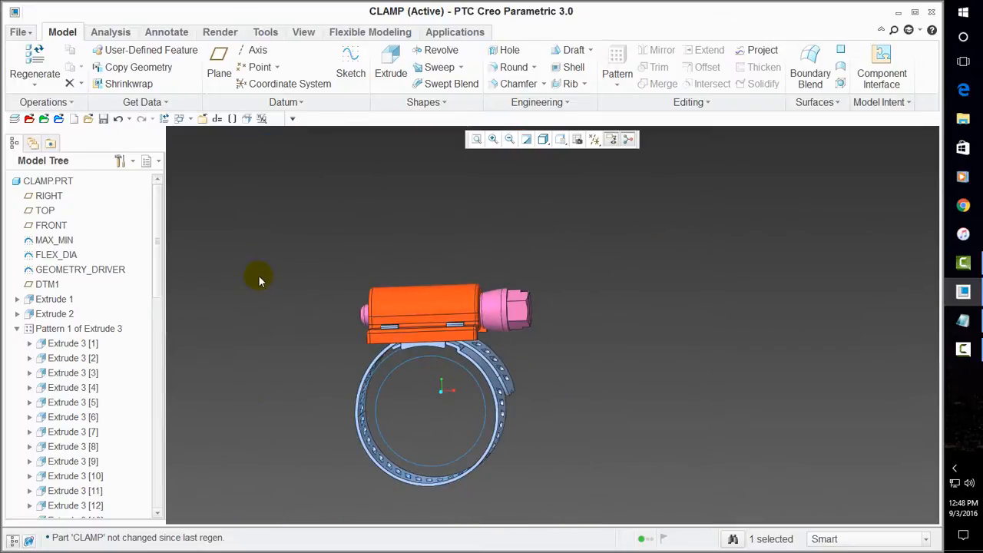
pyautogui.moveTo(453, 361); pyautogui.dragTo(472, 356, button='middle')
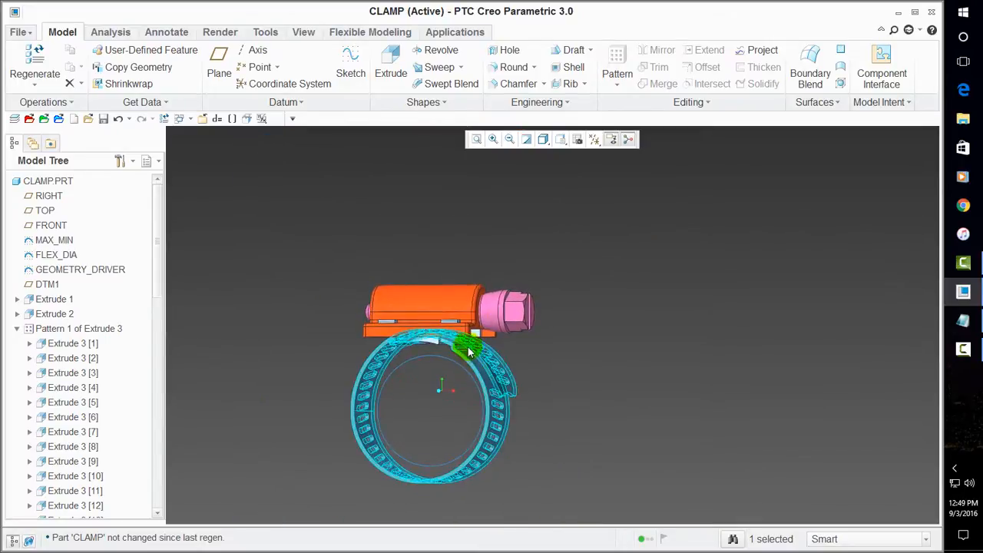
# Display the dimensions of the GEOMETRY_DRIVER sketch around the housing and band.
pyautogui.rightClick(95, 275)
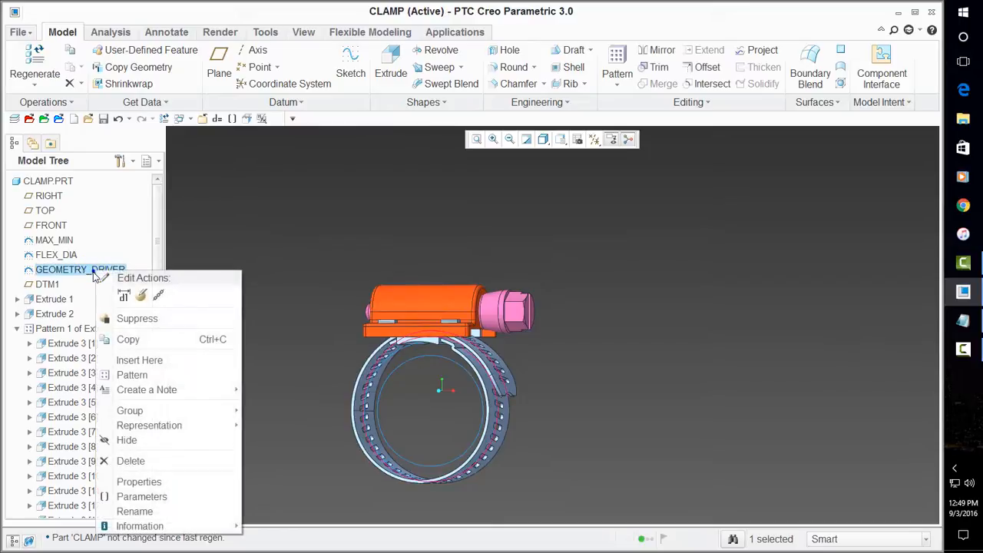
pyautogui.click(125, 296)
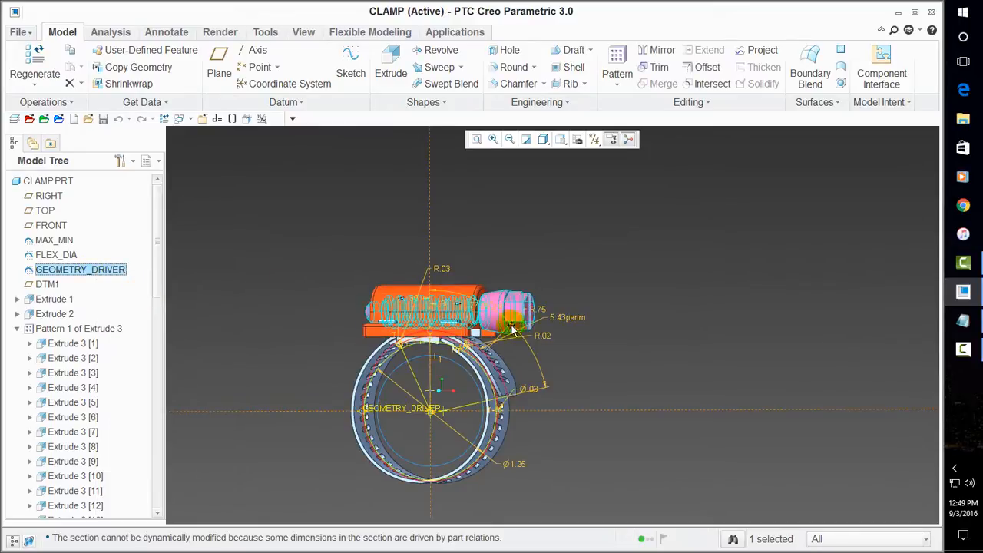
pyautogui.scroll(3, 510, 328)
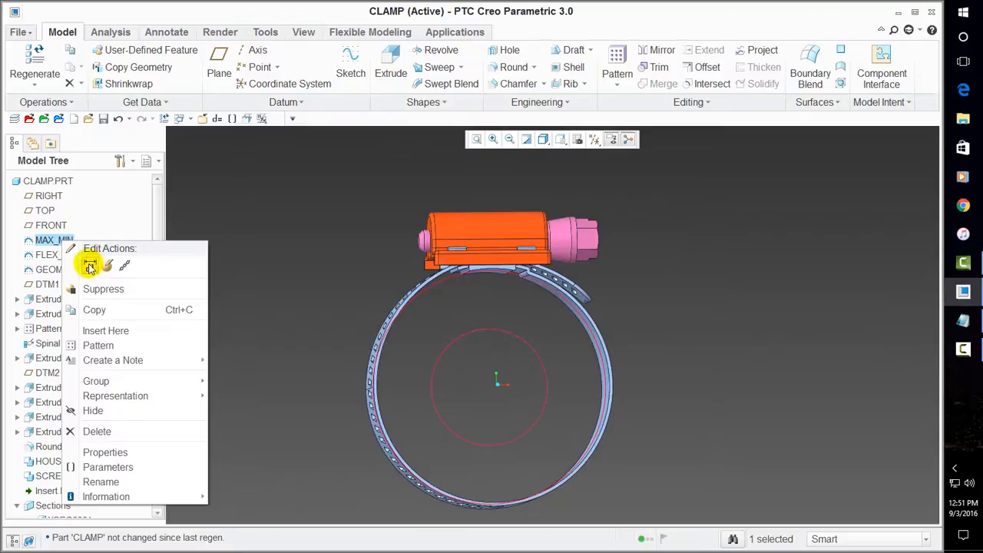
# Set the larger diameter of the MAX_MIN sketch to 1.5, reduce it further to 1.25, and regenerate the clamp.
pyautogui.click(103, 265)
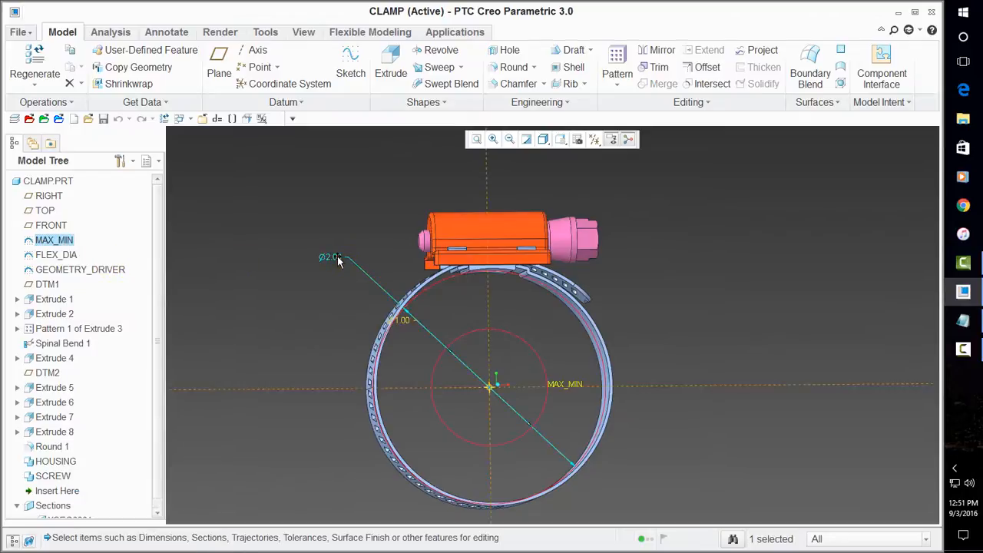
pyautogui.doubleClick(338, 259)
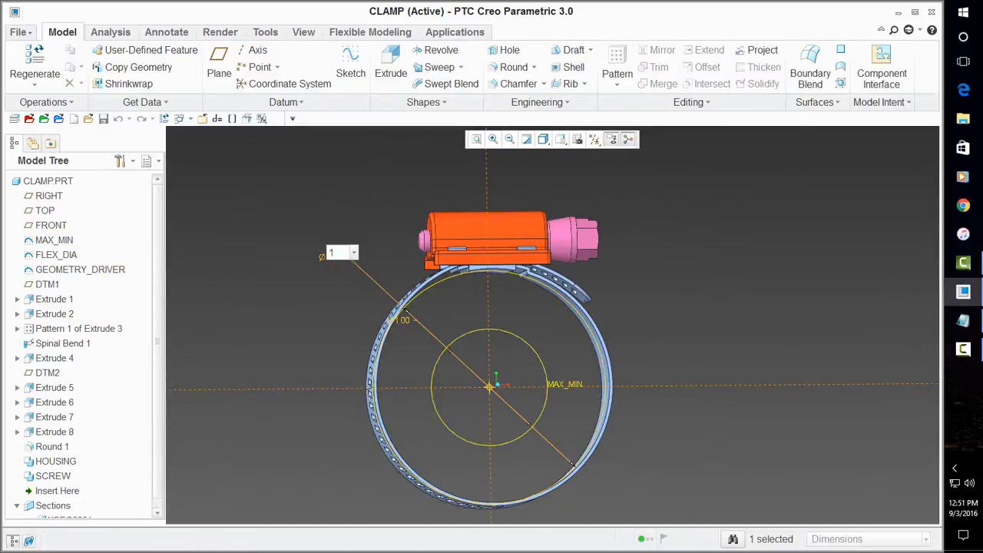
pyautogui.write('1.5')
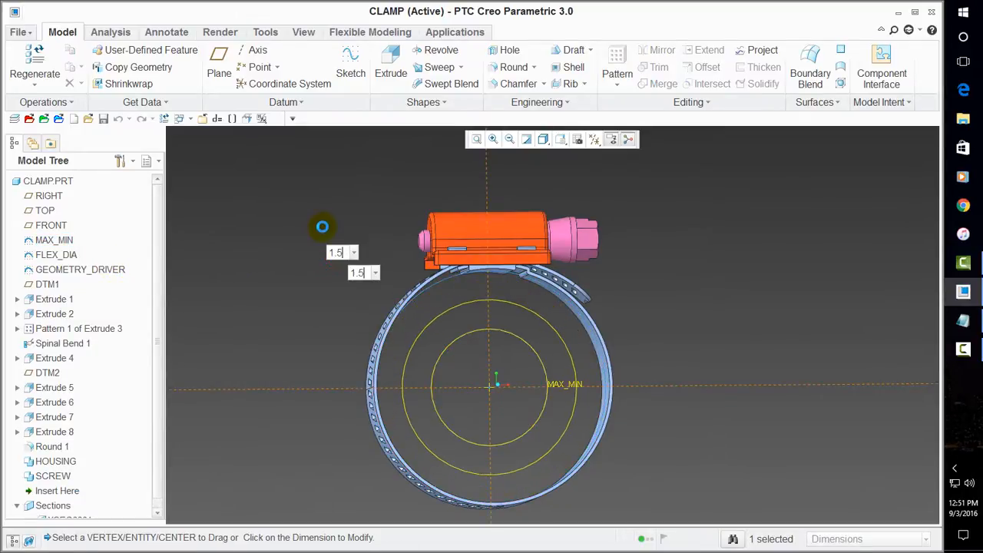
pyautogui.press('Return')
pyautogui.doubleClick(359, 278)
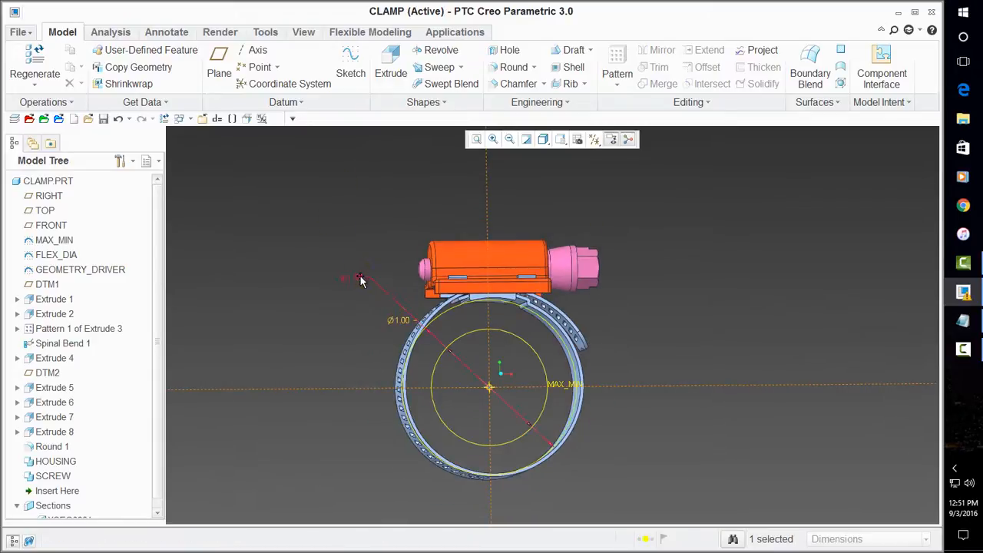
pyautogui.write('1.25')
pyautogui.press('Return')
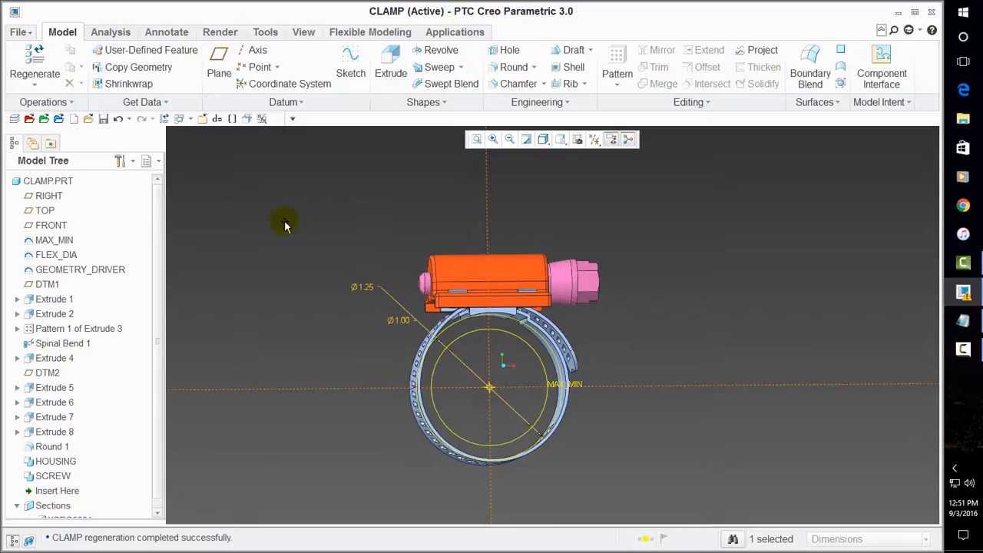
pyautogui.click(34, 58)
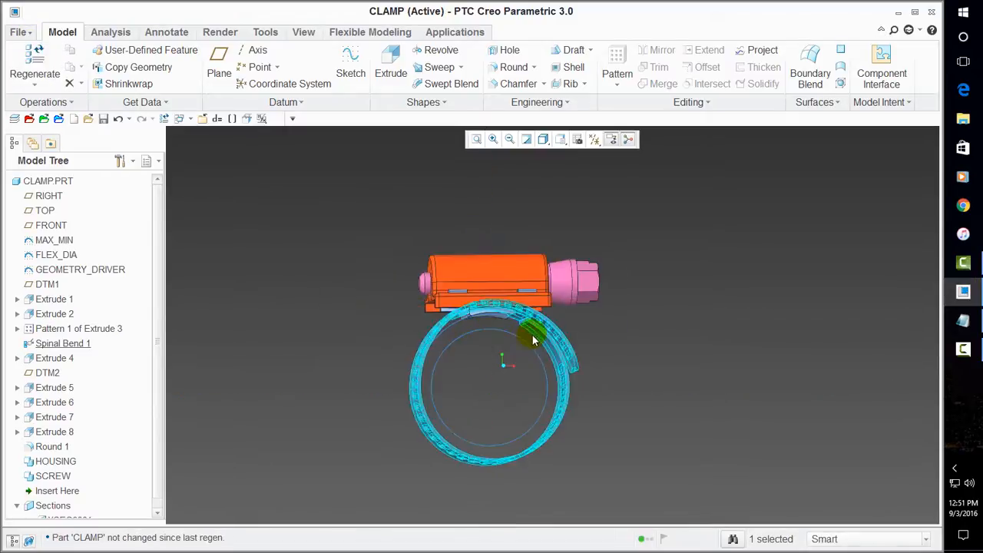
# Set GEOMETRY_DRIVER's horizontal distance from the centerline to the band's inner end, on the side away from the screw head, to 0.28.
pyautogui.scroll(8, 510, 322)
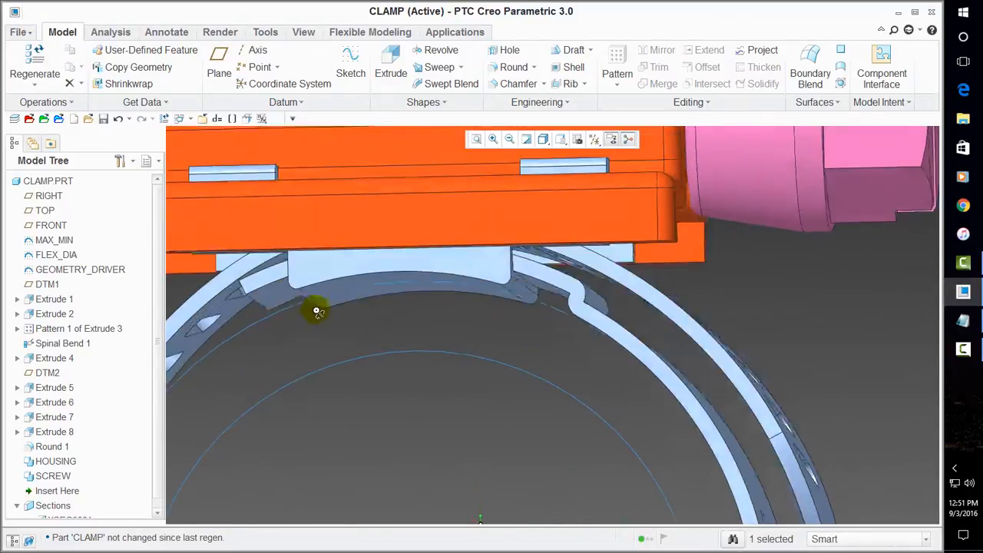
pyautogui.scroll(-8, 340, 336)
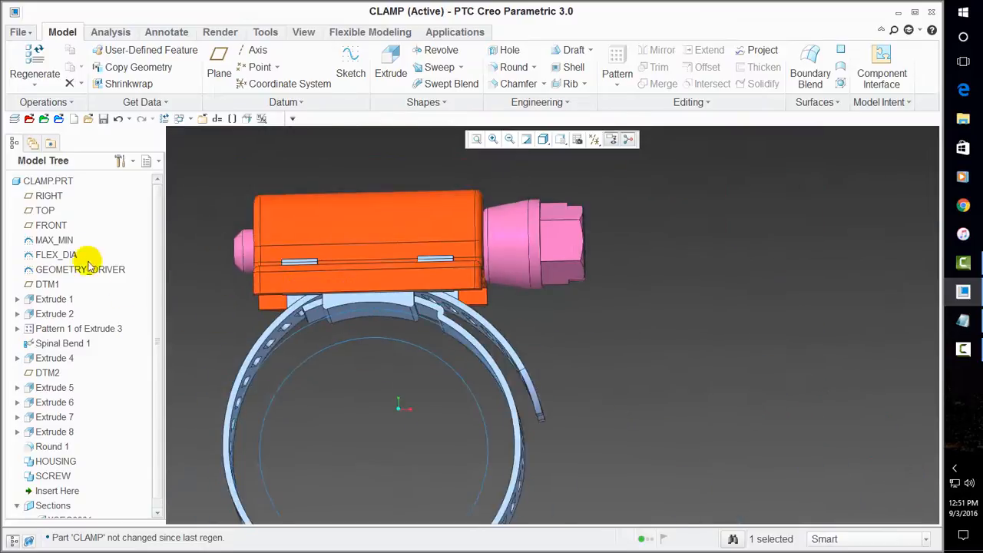
pyautogui.click(92, 268)
pyautogui.rightClick(96, 269)
pyautogui.click(125, 285)
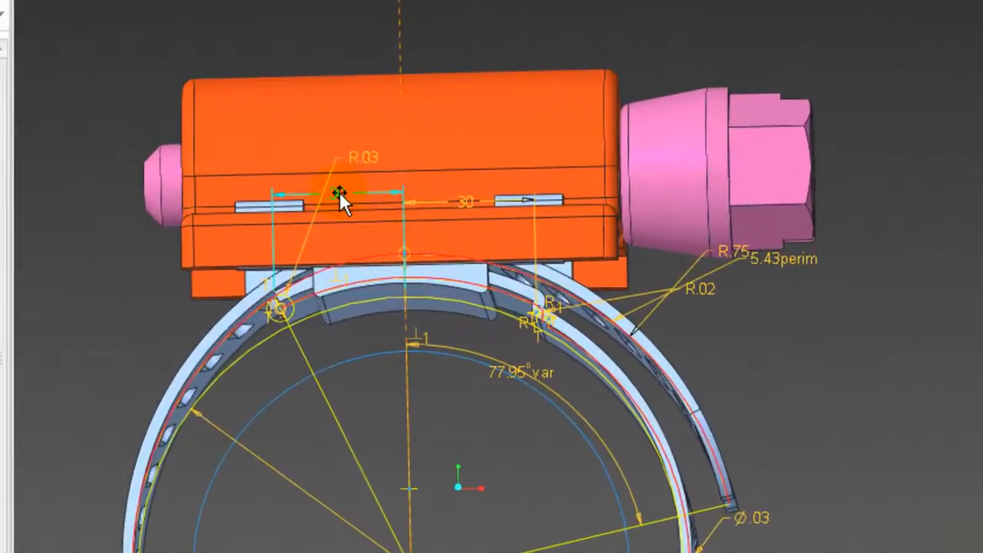
pyautogui.doubleClick(337, 223)
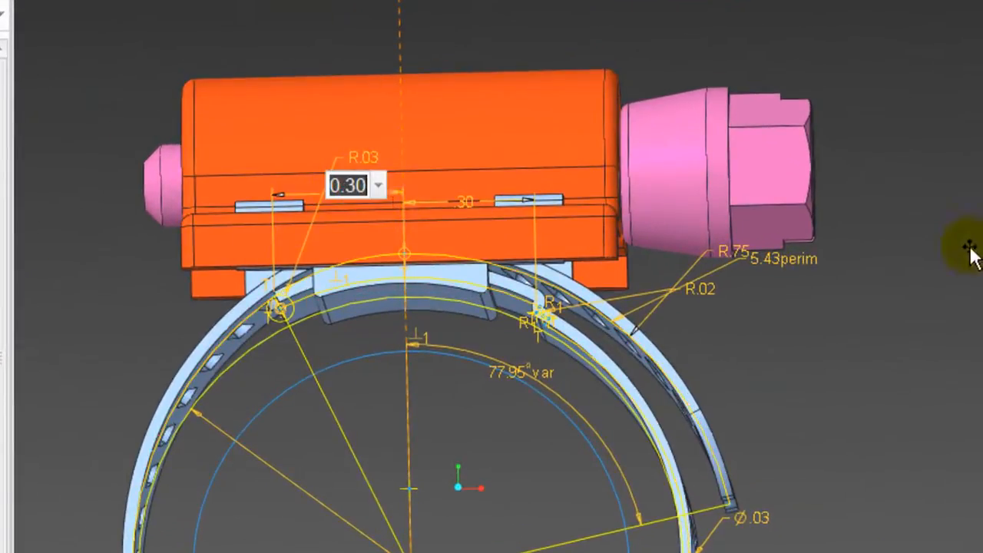
pyautogui.write('.')
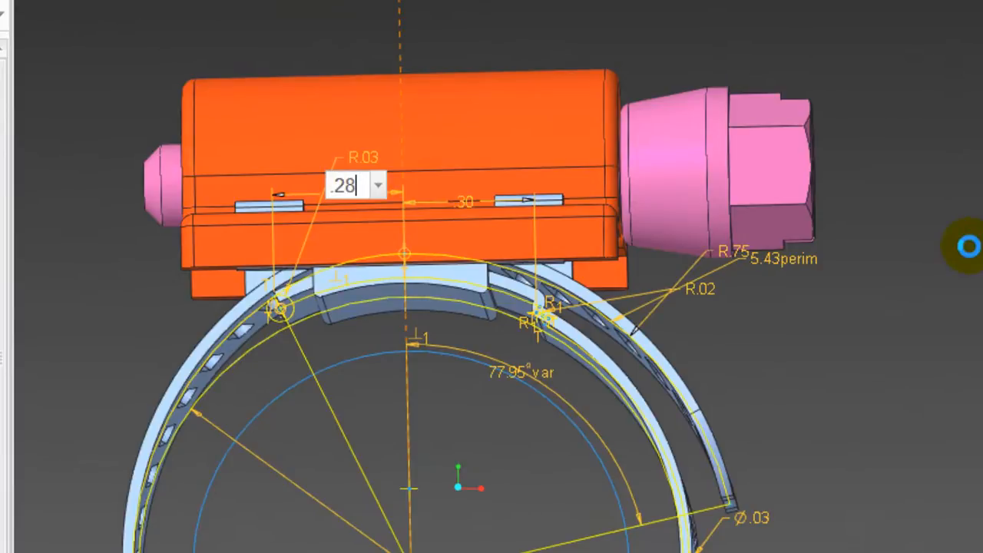
pyautogui.write('28')
pyautogui.click(969, 246)
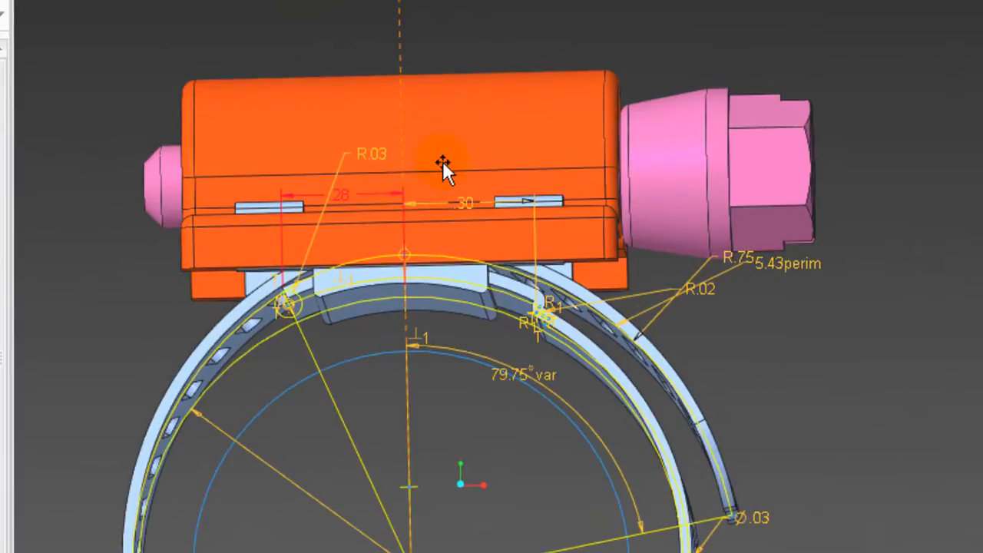
# Reduce GEOMETRY_DRIVER's distance from the centerline to the band's inner end to 0.25 and check the band under the housing.
pyautogui.doubleClick(339, 190)
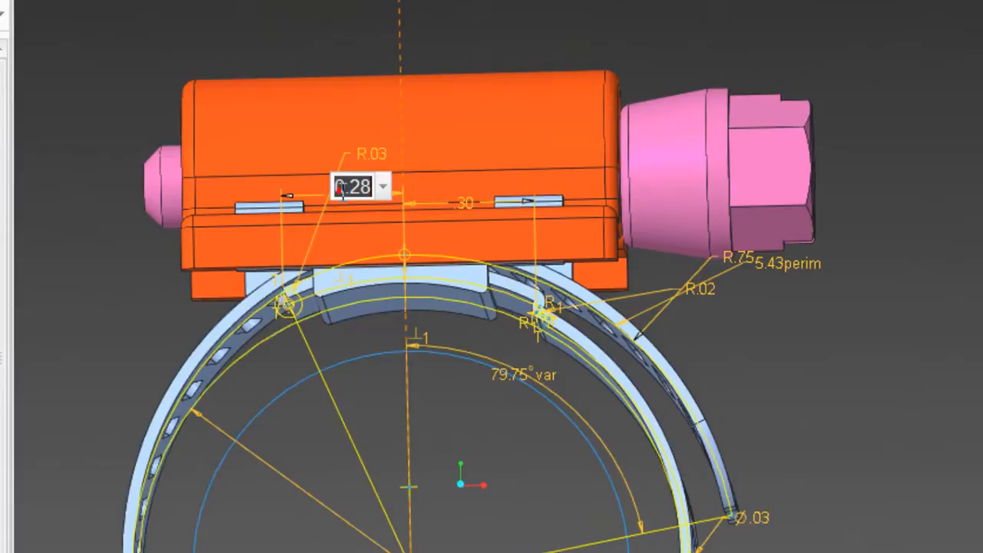
pyautogui.write('.')
pyautogui.click(714, 143)
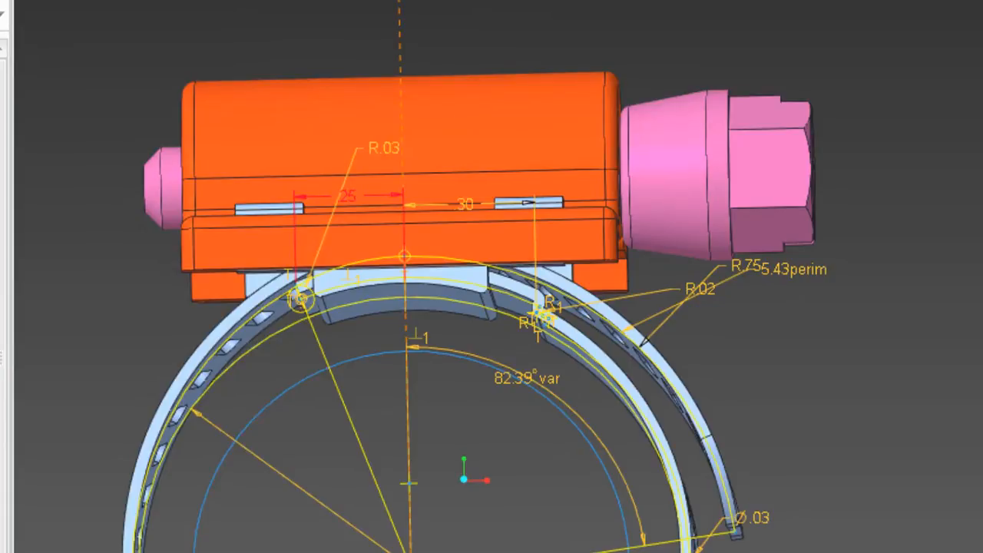
pyautogui.moveTo(161, 289)
pyautogui.mouseDown(button='middle')
pyautogui.moveTo(257, 254)
pyautogui.moveTo(173, 306)
pyautogui.moveTo(182, 297)
pyautogui.mouseUp(button='middle')
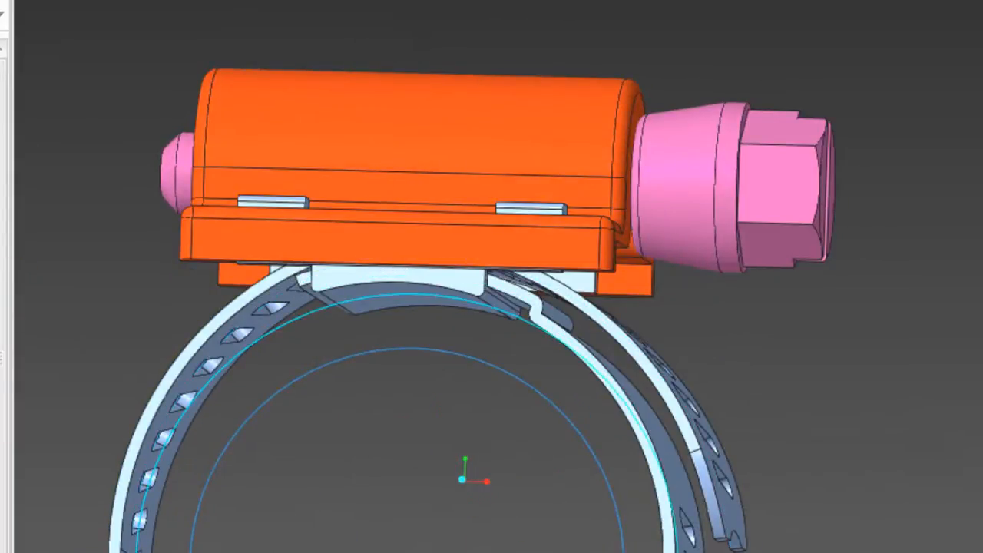
# Display the MAX_MIN sketch's two diameters and view them against the clamp.
pyautogui.rightClick(2, 193)
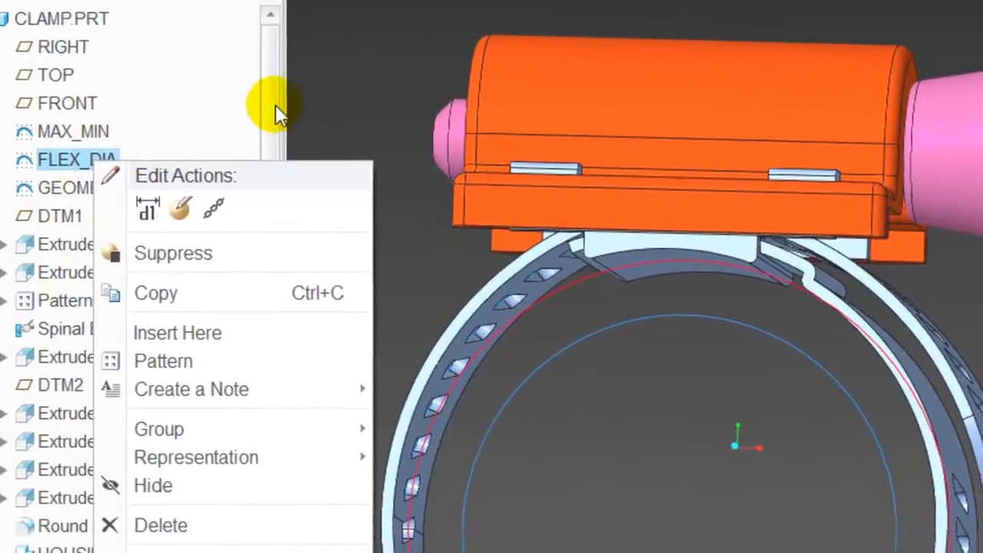
pyautogui.click(301, 76)
pyautogui.rightClick(124, 130)
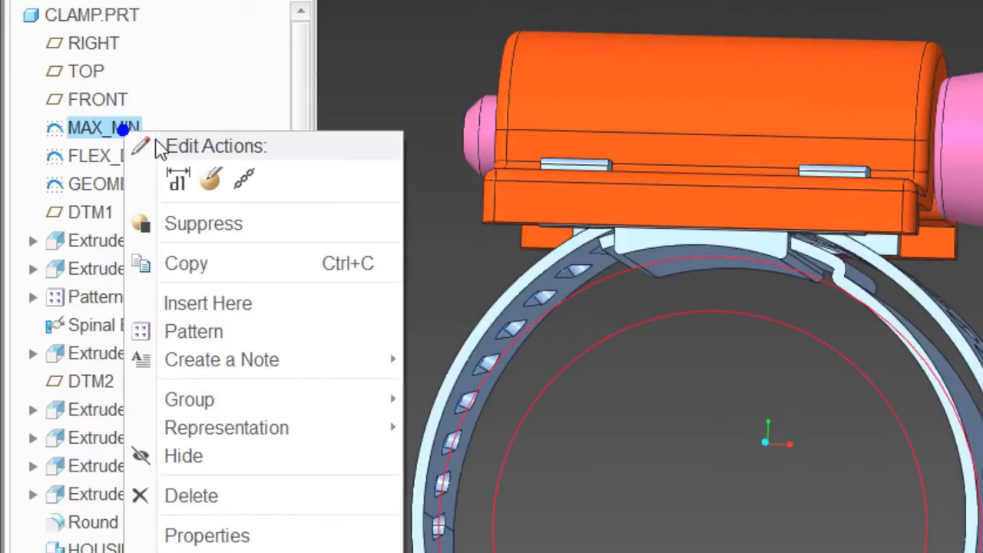
pyautogui.click(178, 177)
pyautogui.moveTo(555, 355)
pyautogui.mouseDown(button='middle')
pyautogui.moveTo(616, 299)
pyautogui.moveTo(572, 346)
pyautogui.mouseUp(button='middle')
pyautogui.moveTo(342, 70); pyautogui.dragTo(766, 269, button='middle')
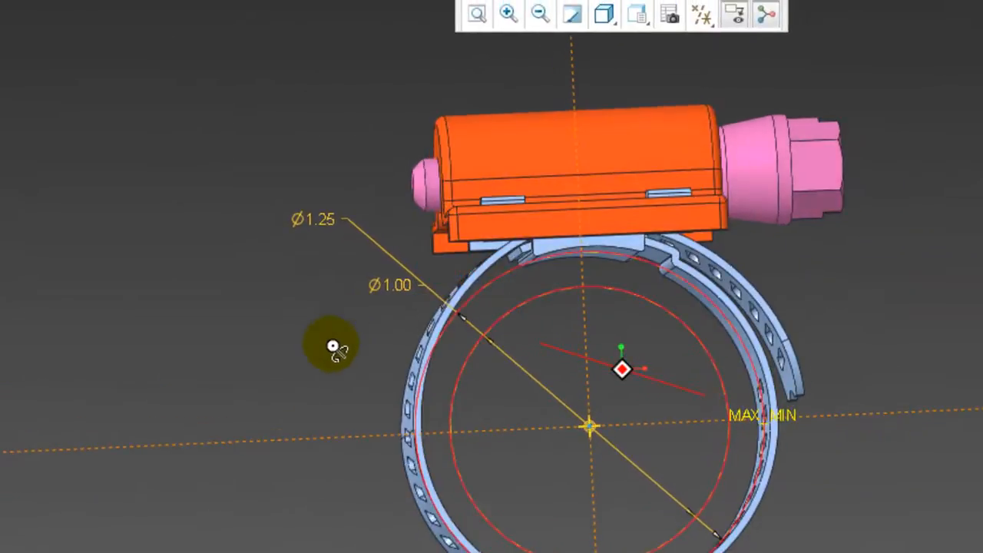
# Set the FLEX_DIA sketch's diameter to 1.00 and inspect the band's fit beneath the housing.
pyautogui.moveTo(336, 348); pyautogui.dragTo(321, 367, button='middle')
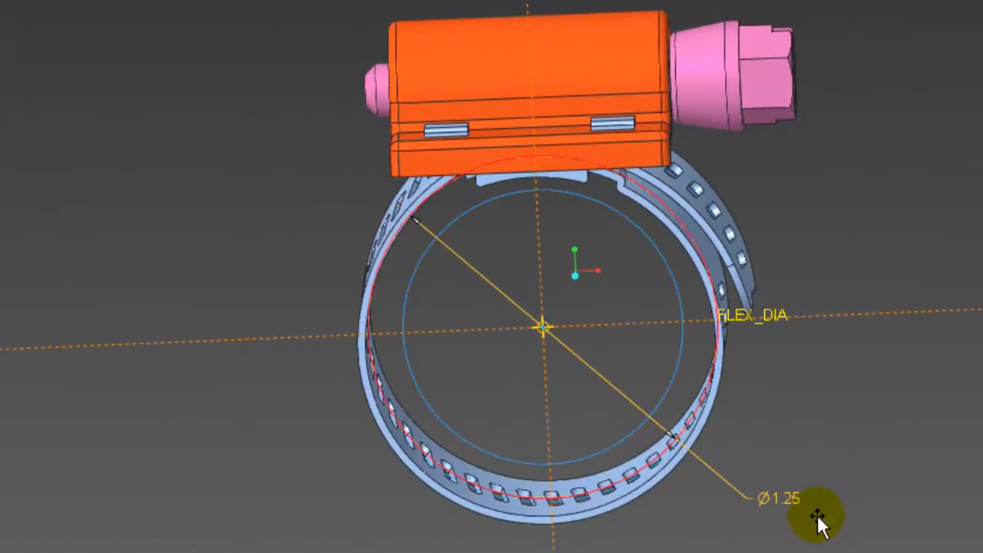
pyautogui.doubleClick(797, 499)
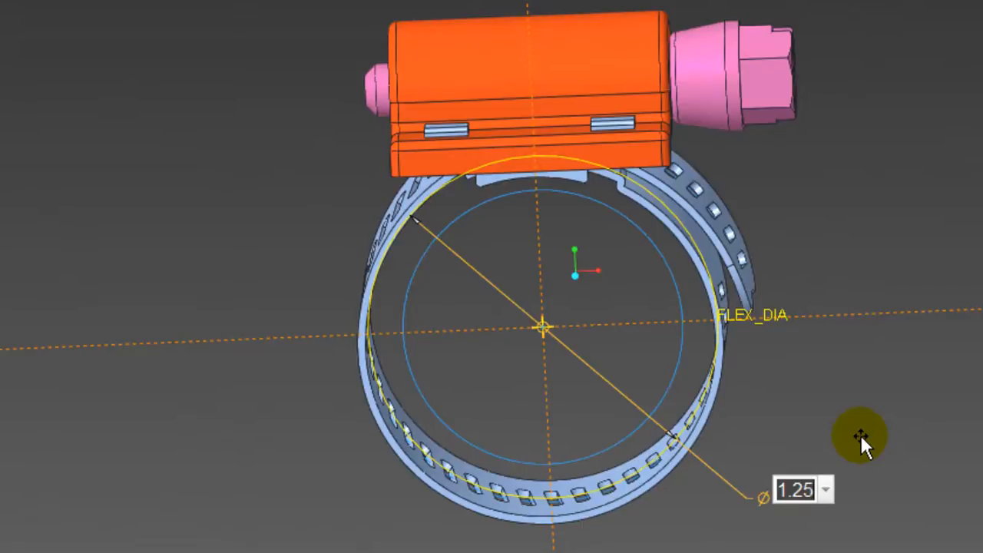
pyautogui.write('.3')
pyautogui.click(860, 436)
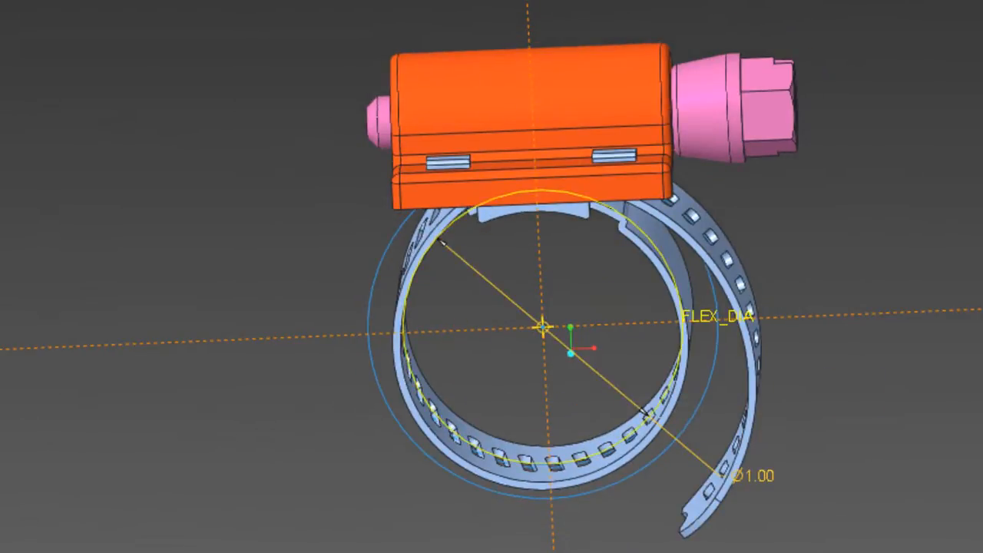
pyautogui.moveTo(717, 219); pyautogui.dragTo(665, 163, button='middle')
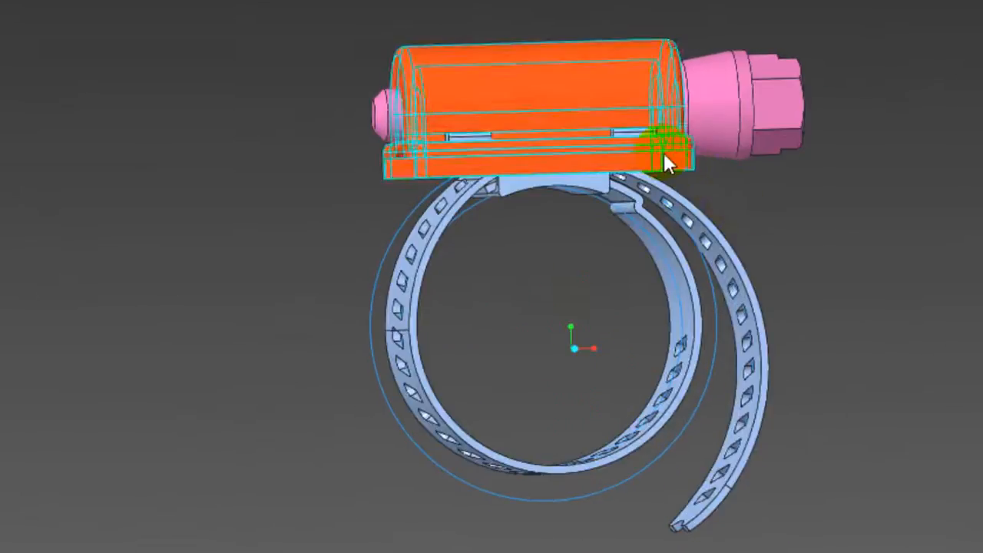
pyautogui.scroll(5, 664, 153)
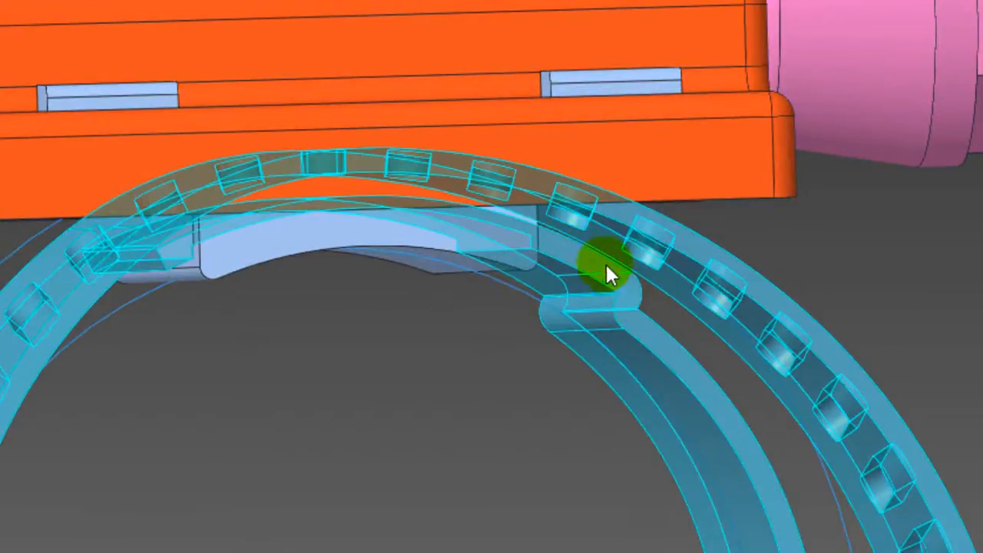
# Set the MAX_MIN sketch's larger diameter to 2.625 and regenerate the clamp.
pyautogui.moveTo(545, 328); pyautogui.dragTo(470, 301, button='middle')
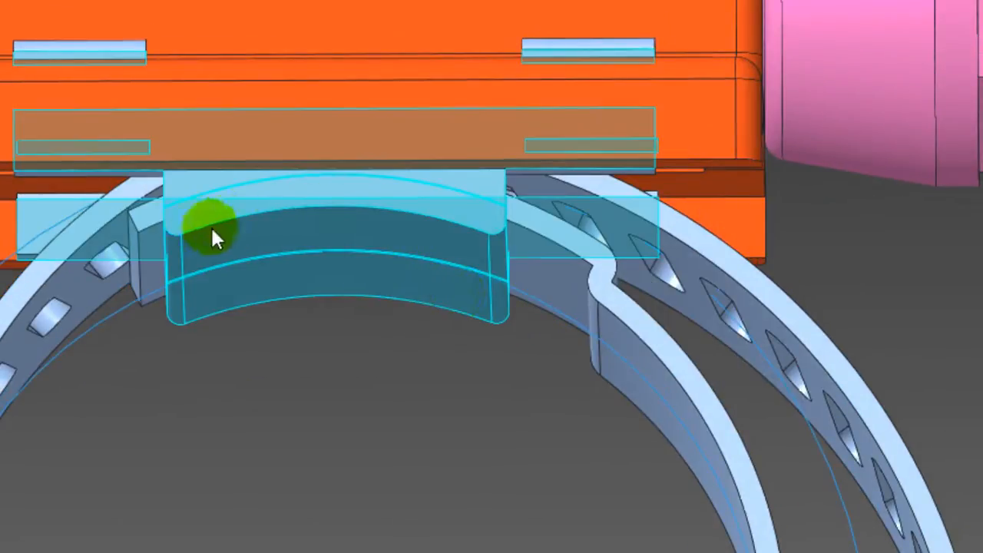
pyautogui.moveTo(366, 297); pyautogui.dragTo(428, 284, button='middle')
pyautogui.scroll(-4, 521, 210)
pyautogui.moveTo(796, 228); pyautogui.dragTo(967, 143, button='middle')
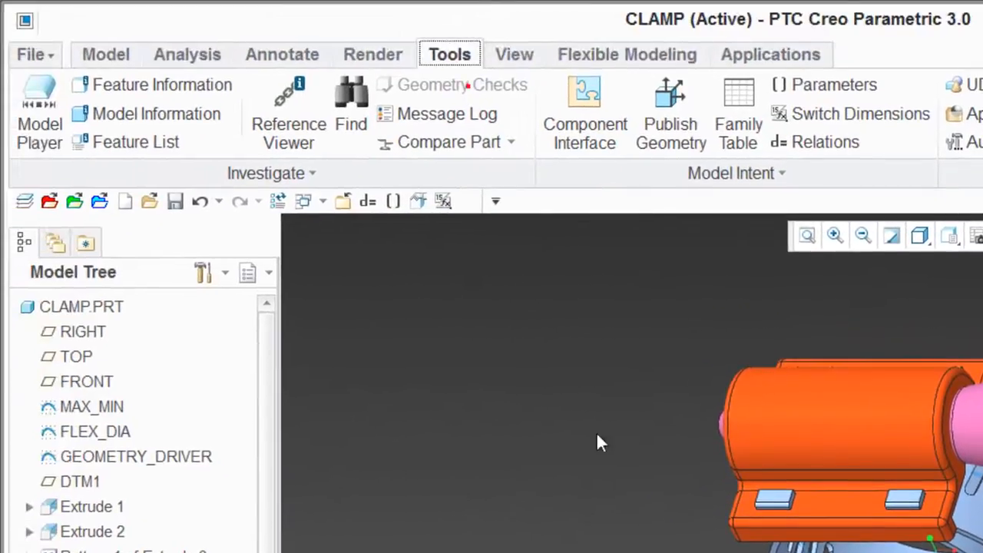
pyautogui.moveTo(201, 143); pyautogui.dragTo(493, 264, button='middle')
pyautogui.moveTo(969, 461); pyautogui.dragTo(109, 356, button='middle')
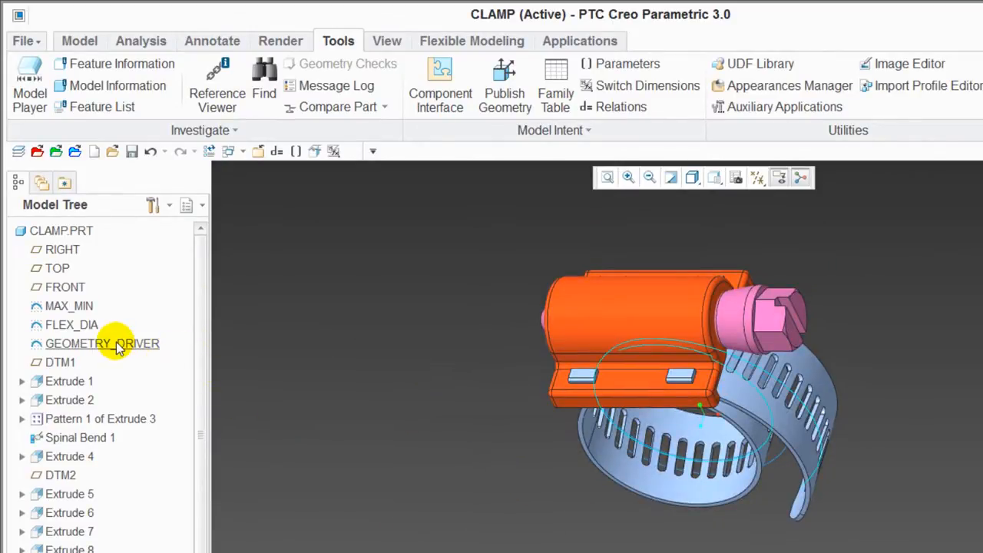
pyautogui.rightClick(74, 307)
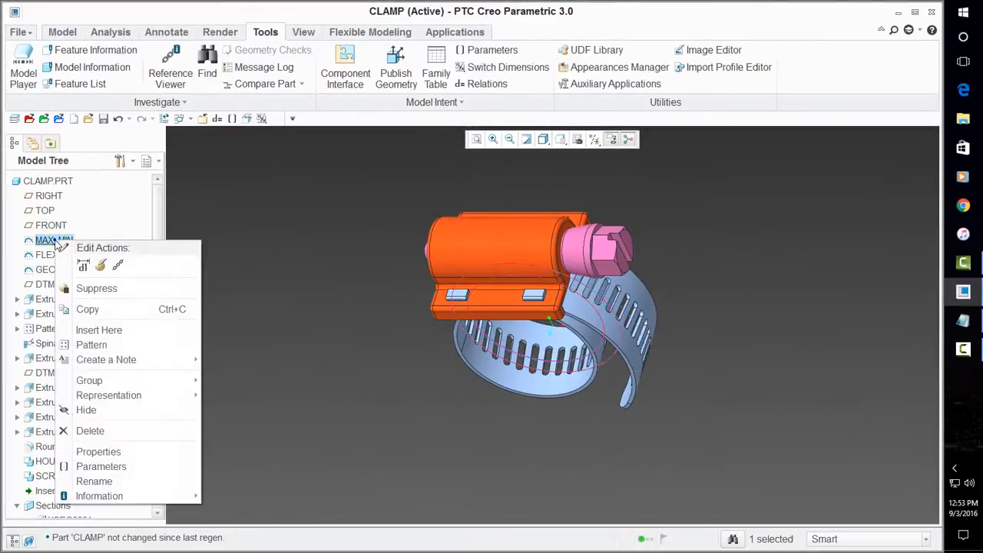
pyautogui.click(86, 264)
pyautogui.doubleClick(381, 253)
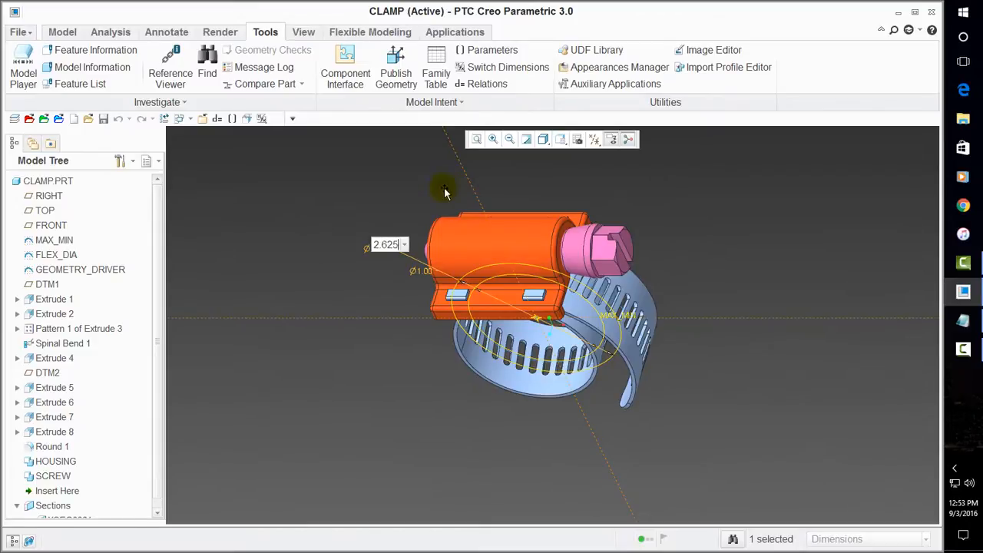
pyautogui.press('Return')
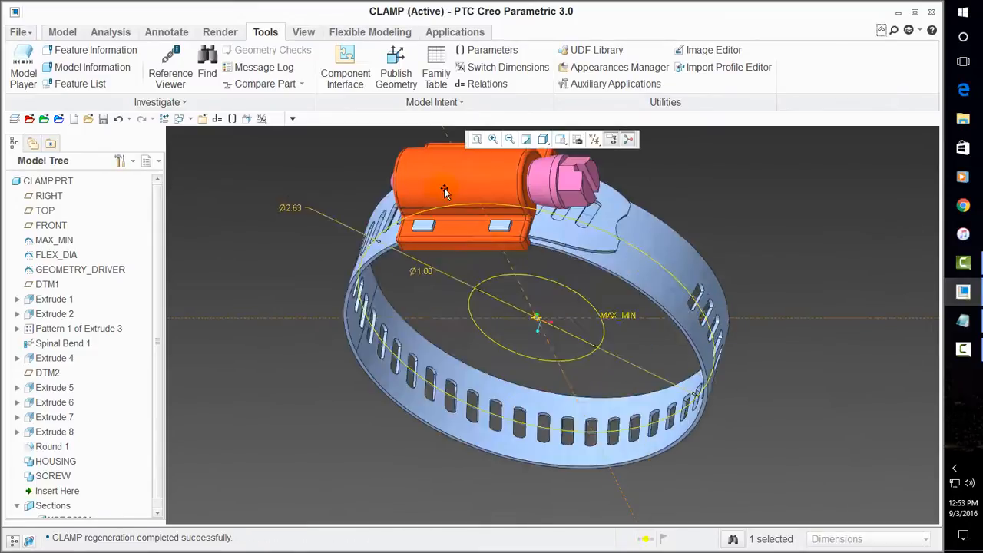
# Increase the MAX_MIN sketch's smaller diameter and regenerate the clamp.
pyautogui.doubleClick(424, 272)
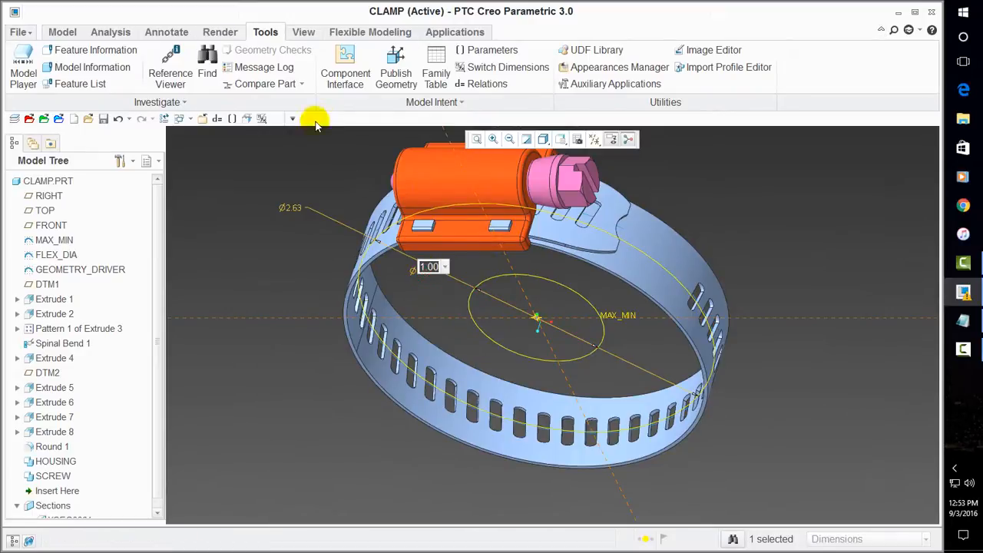
pyautogui.press('Return')
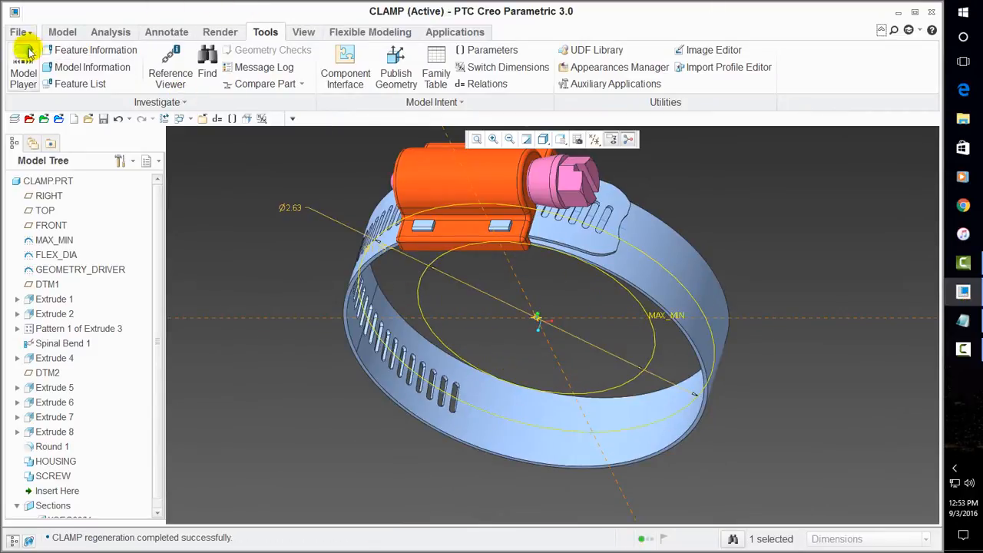
pyautogui.click(60, 31)
pyautogui.click(27, 58)
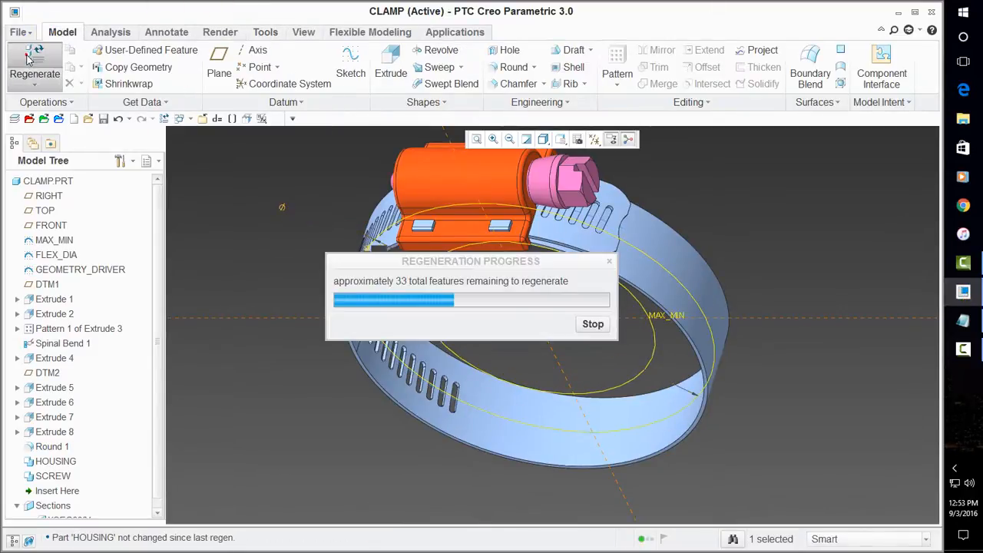
pyautogui.scroll(-4, 304, 207)
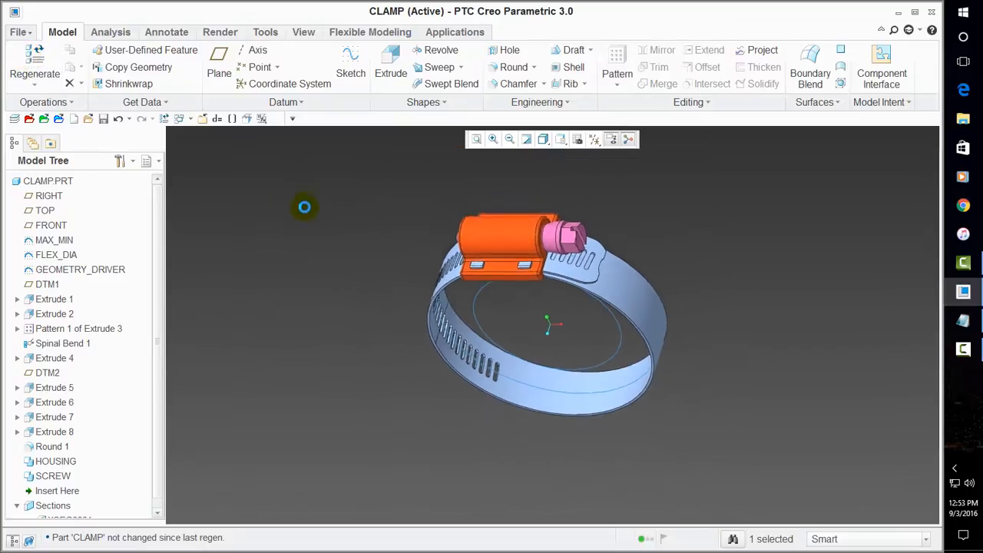
# Increase GEOMETRY_DRIVER's distance from the centerline to the band's inner end, on the side away from the screw head, and regenerate the clamp.
pyautogui.moveTo(535, 345); pyautogui.dragTo(539, 278, button='middle')
pyautogui.scroll(5, 538, 278)
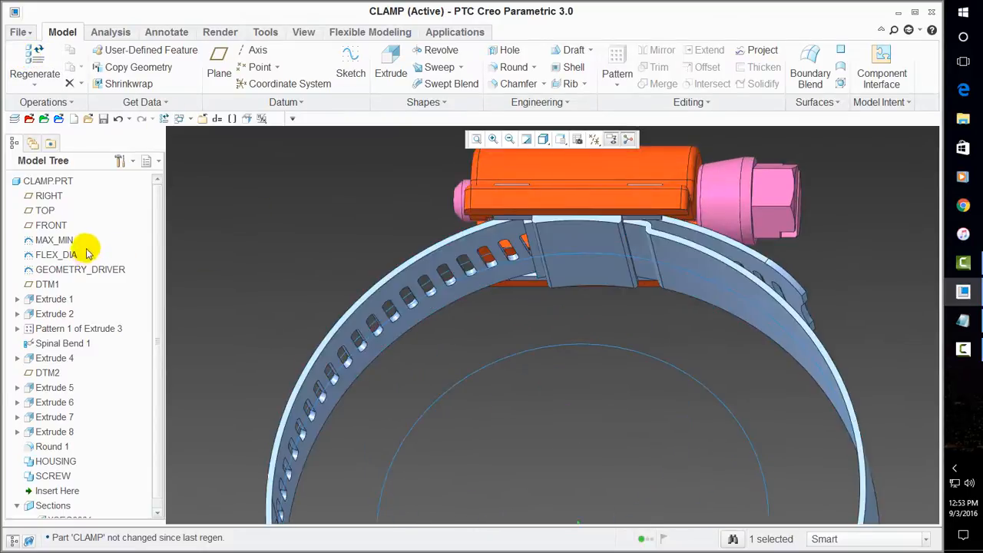
pyautogui.rightClick(123, 271)
pyautogui.click(121, 285)
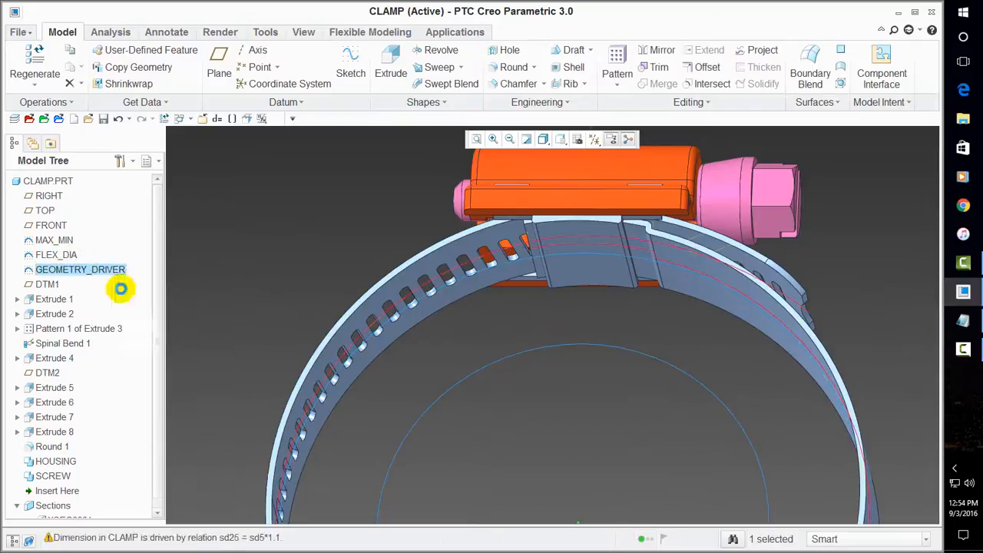
pyautogui.moveTo(612, 223); pyautogui.dragTo(596, 292, button='middle')
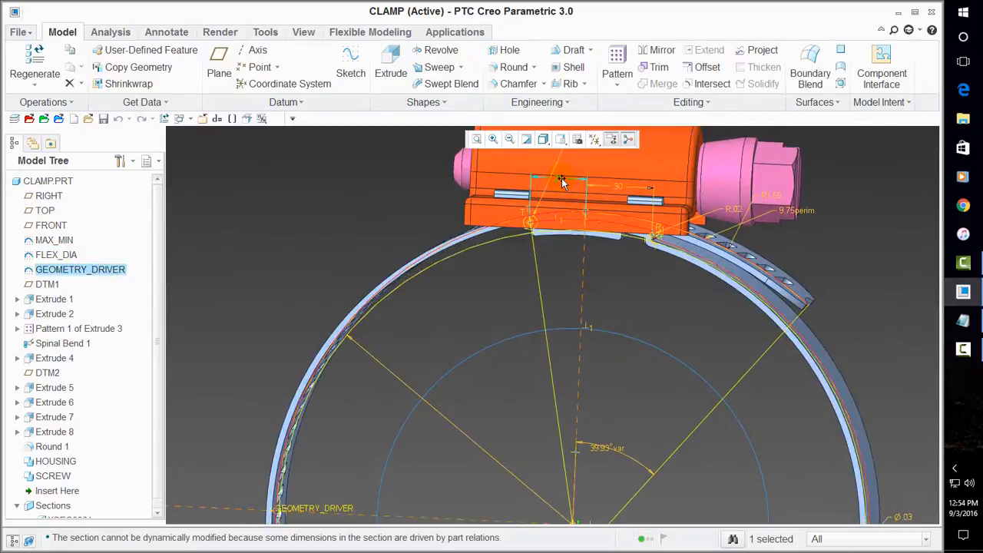
pyautogui.click(561, 181)
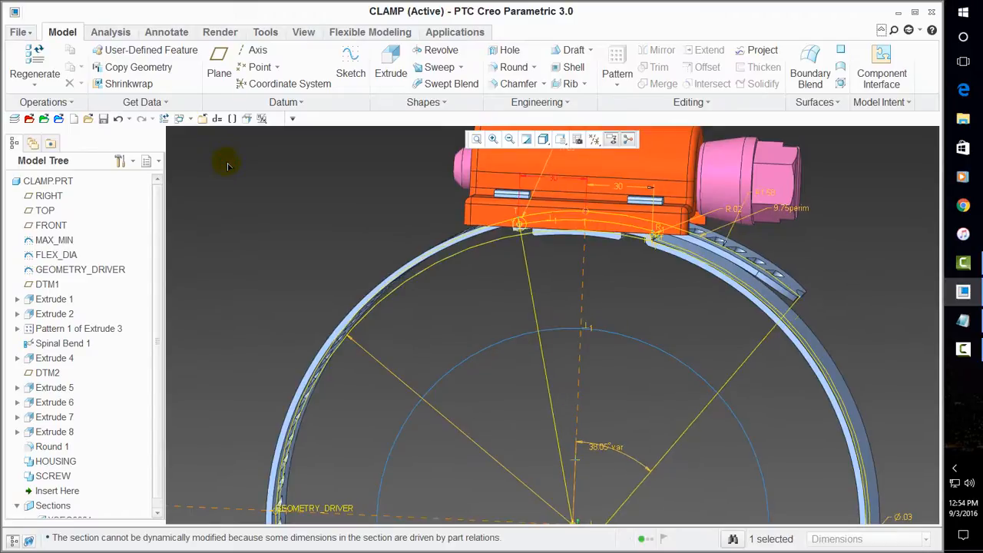
pyautogui.click(556, 179)
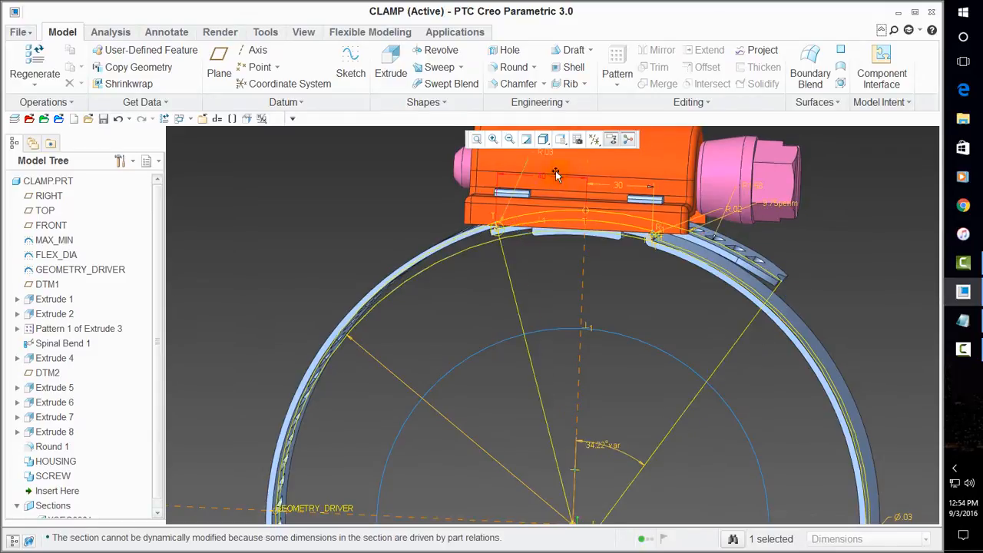
pyautogui.hotkey('ctrl', 'd')
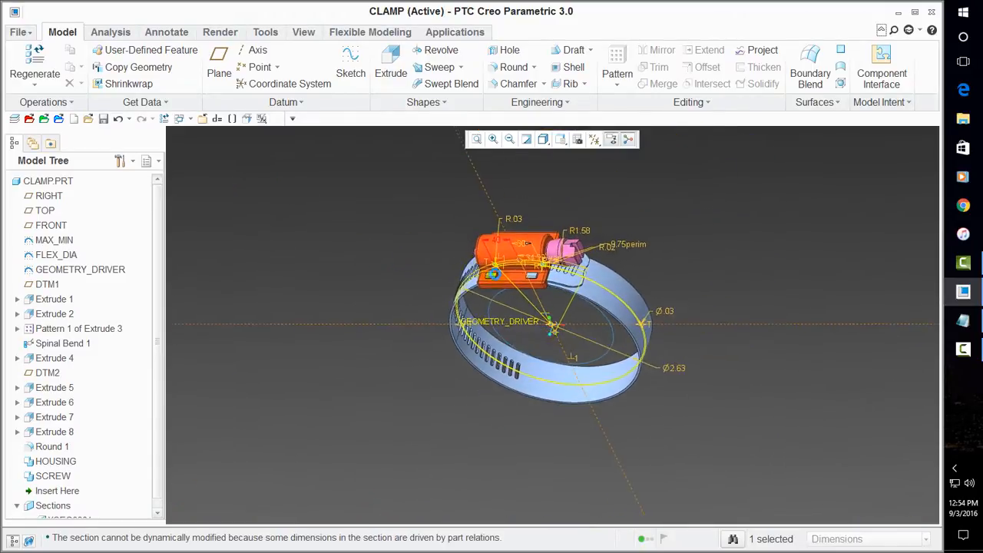
pyautogui.click(46, 73)
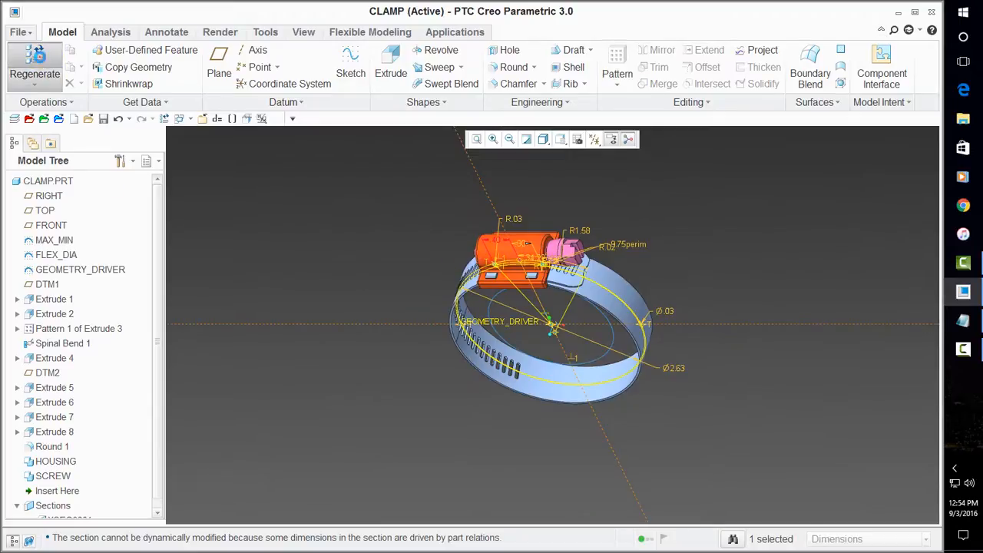
# Check the full clamp with its band seated beneath the housing and save the part.
pyautogui.moveTo(375, 286); pyautogui.dragTo(397, 223, button='middle')
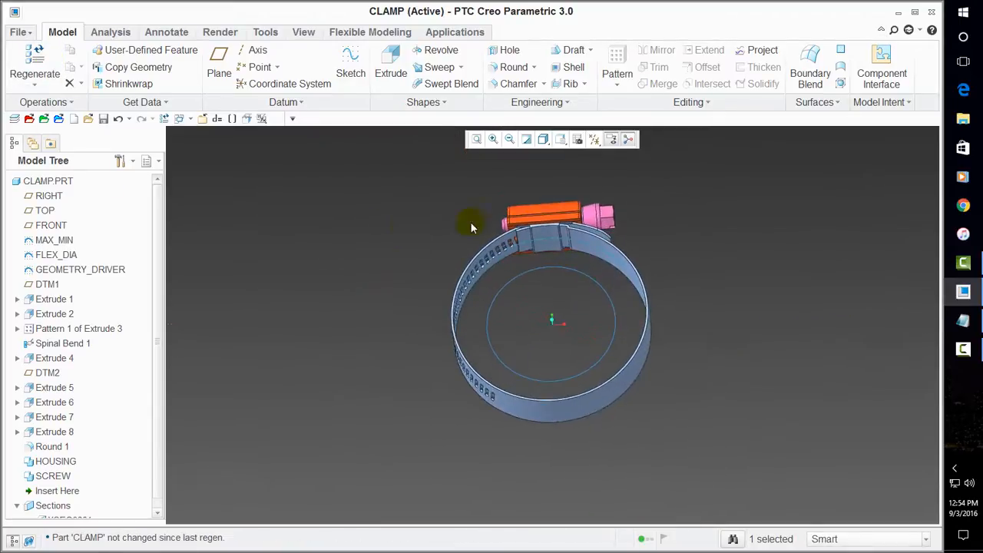
pyautogui.scroll(3, 470, 222)
pyautogui.scroll(-5, 581, 278)
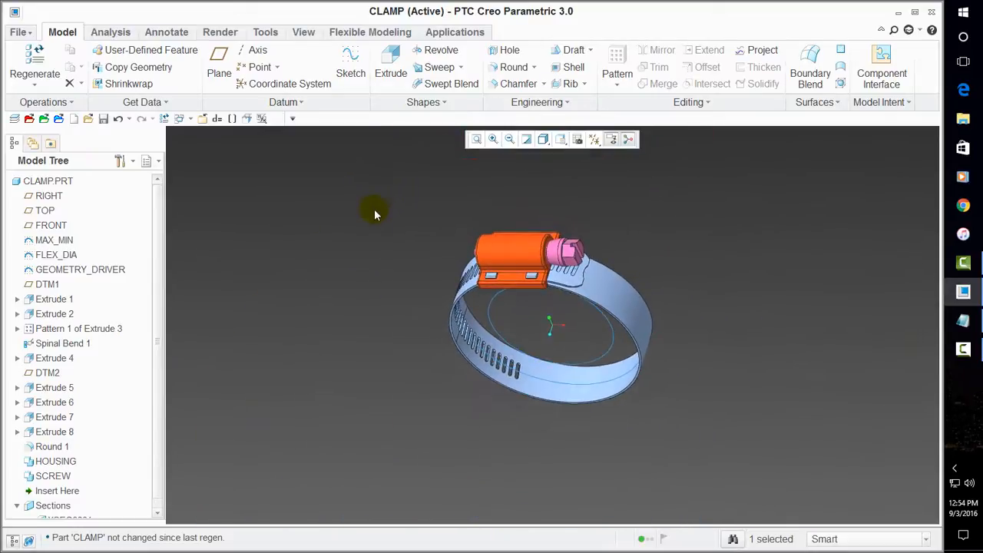
pyautogui.click(103, 119)
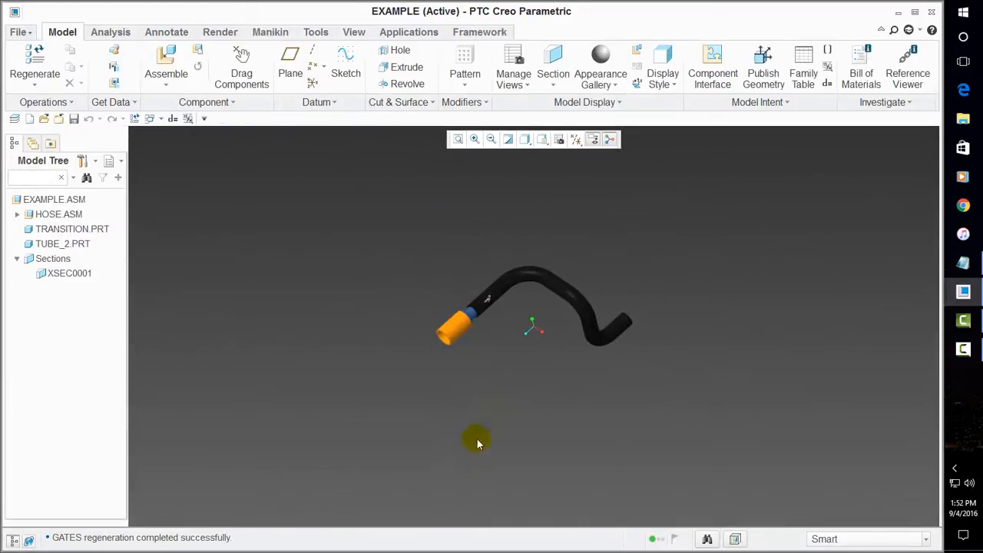
# Examine the hose end with its logo, the transition and the tube in the EXAMPLE assembly.
pyautogui.scroll(-5, 512, 302)
pyautogui.scroll(-2, 368, 387)
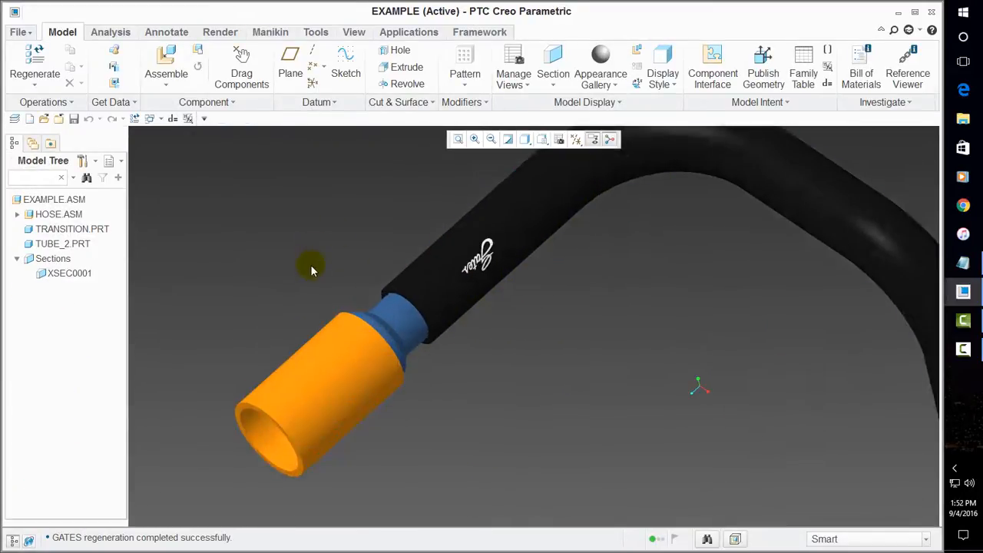
pyautogui.moveTo(312, 271); pyautogui.dragTo(279, 267, button='middle')
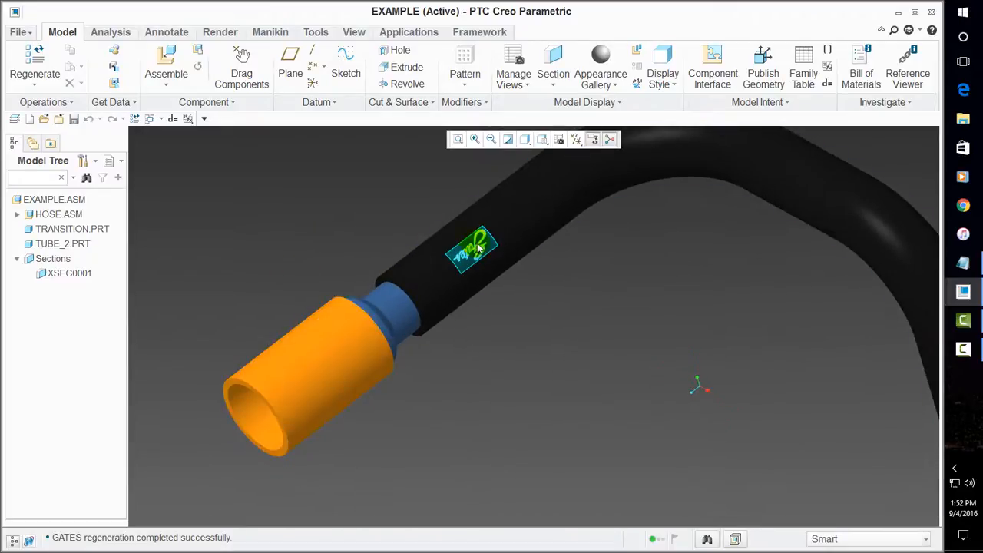
pyautogui.scroll(-6, 315, 281)
pyautogui.scroll(6, 314, 399)
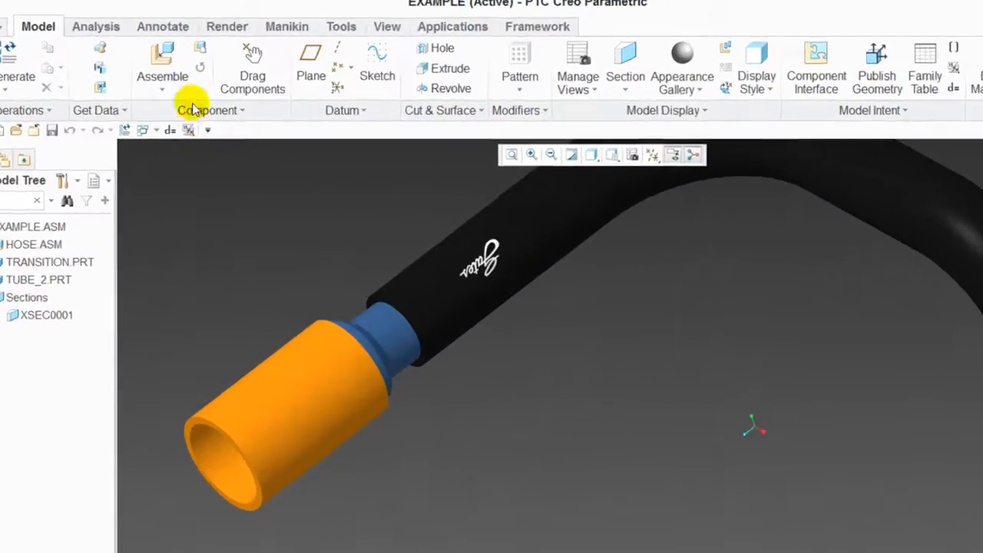
# Insert clamp.prt into the assembly, using its pre-defined flexibility for the flexible component definition.
pyautogui.click(166, 61)
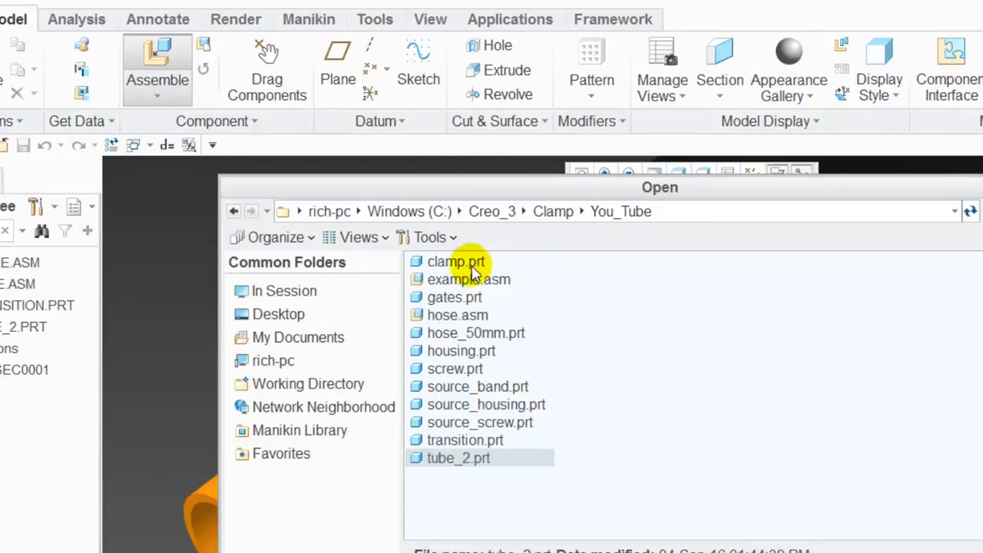
pyautogui.doubleClick(470, 265)
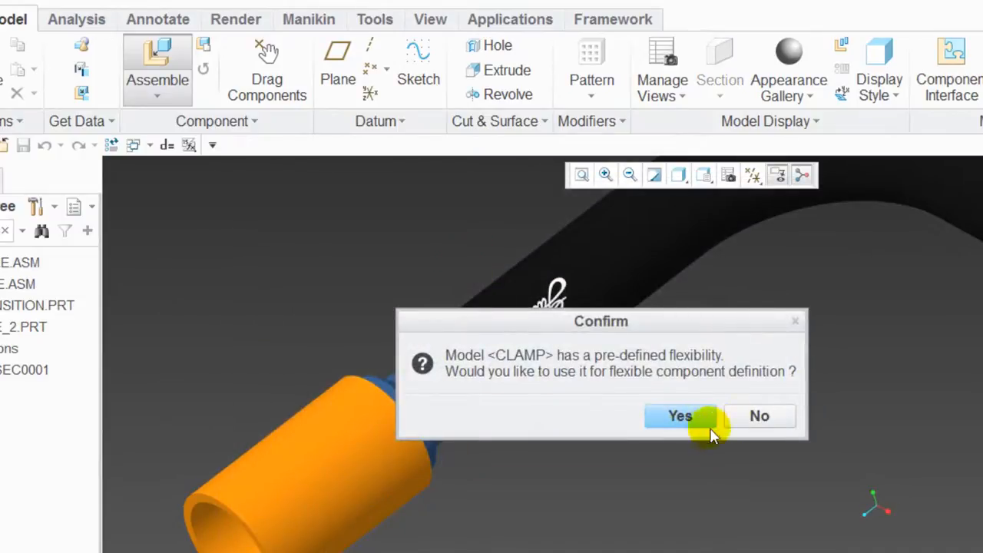
pyautogui.click(677, 417)
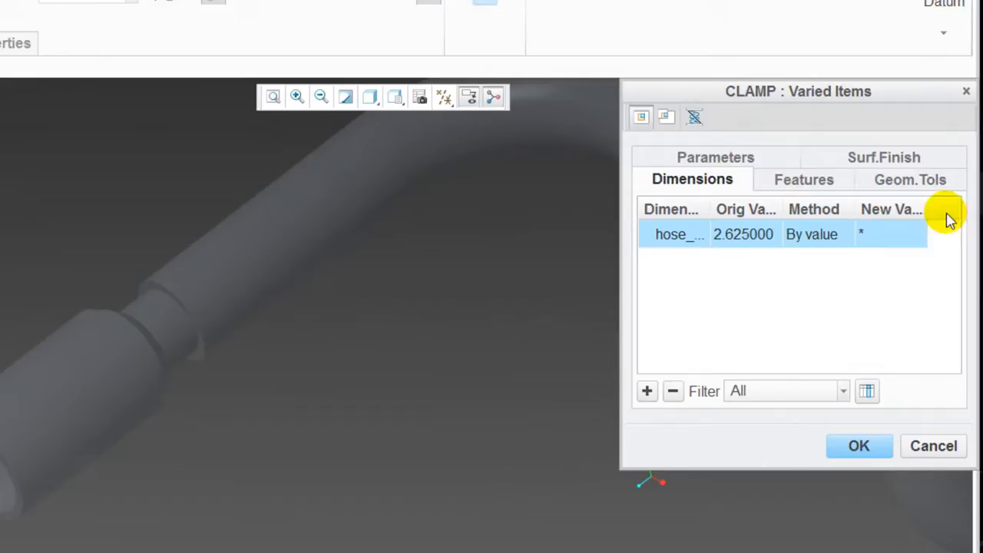
# Drive the clamp's flexible hose dimension by the Diameter method, measured on the outer surface of the hose's straight end section.
pyautogui.click(840, 239)
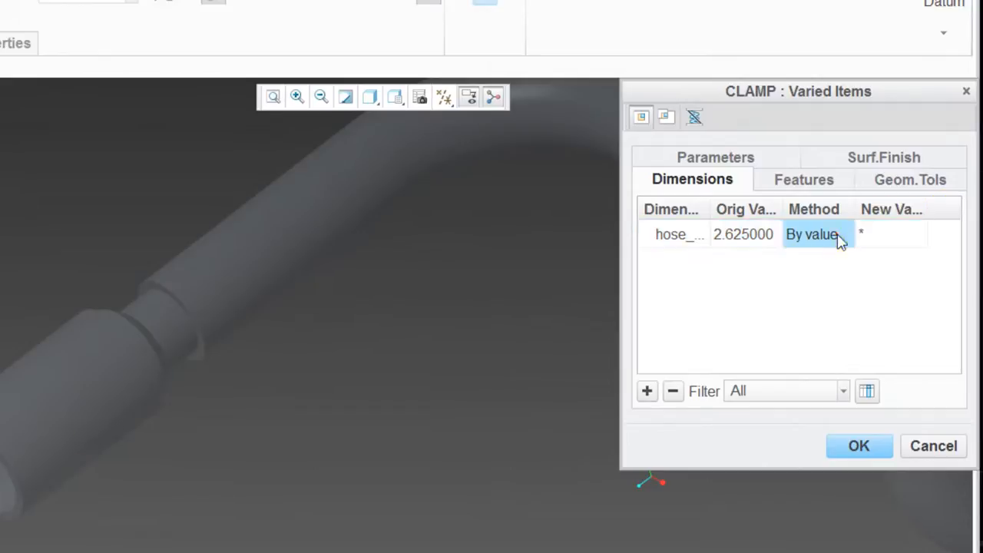
pyautogui.click(854, 239)
pyautogui.click(851, 236)
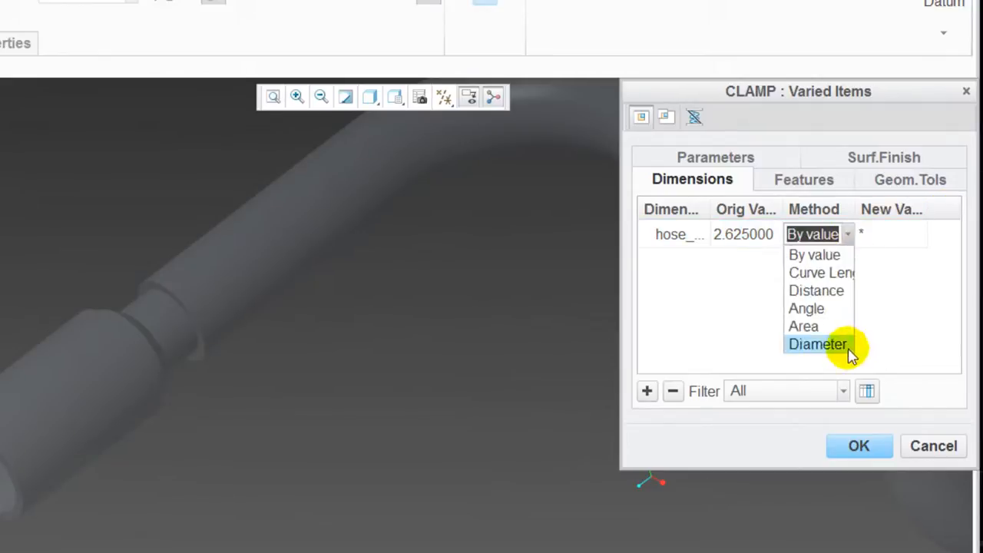
pyautogui.click(818, 345)
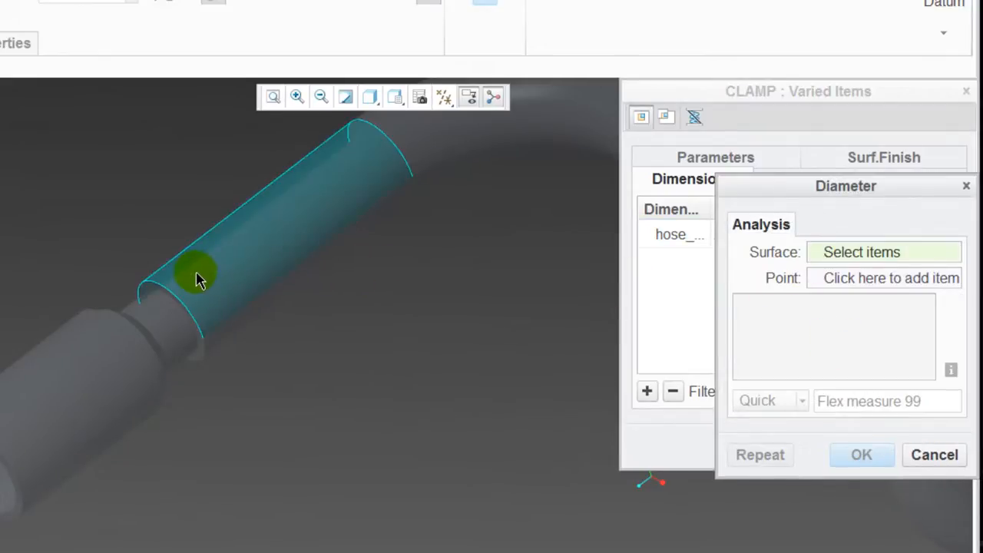
pyautogui.click(196, 279)
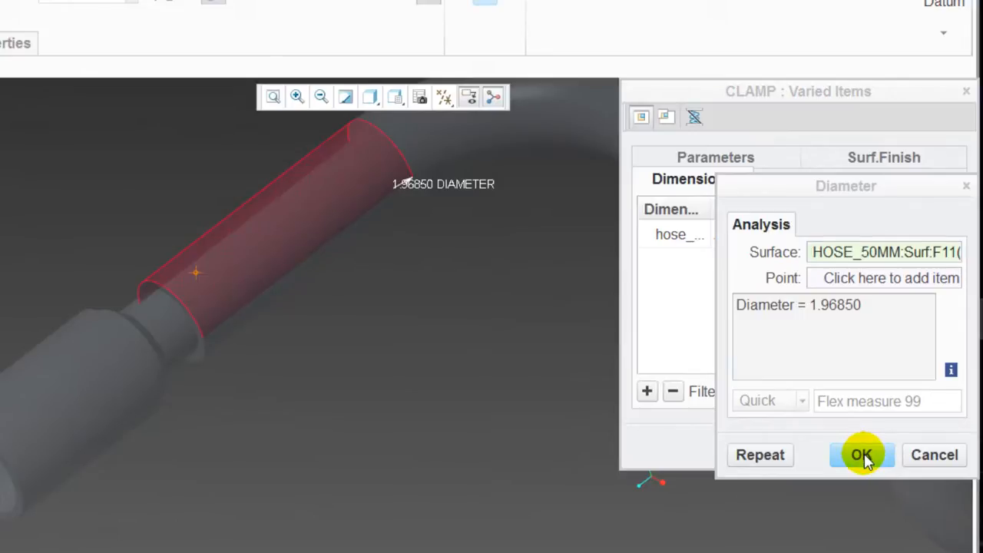
pyautogui.click(862, 456)
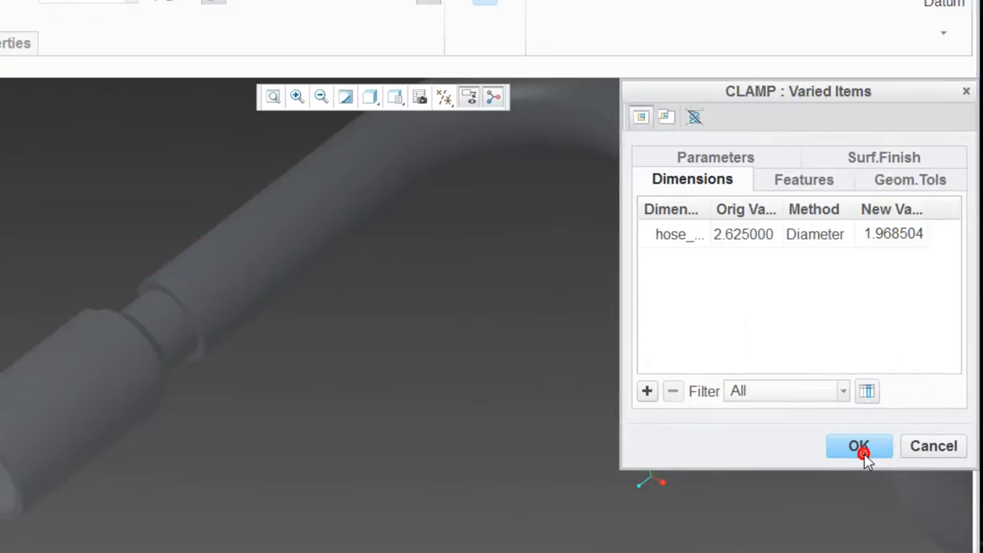
pyautogui.click(861, 447)
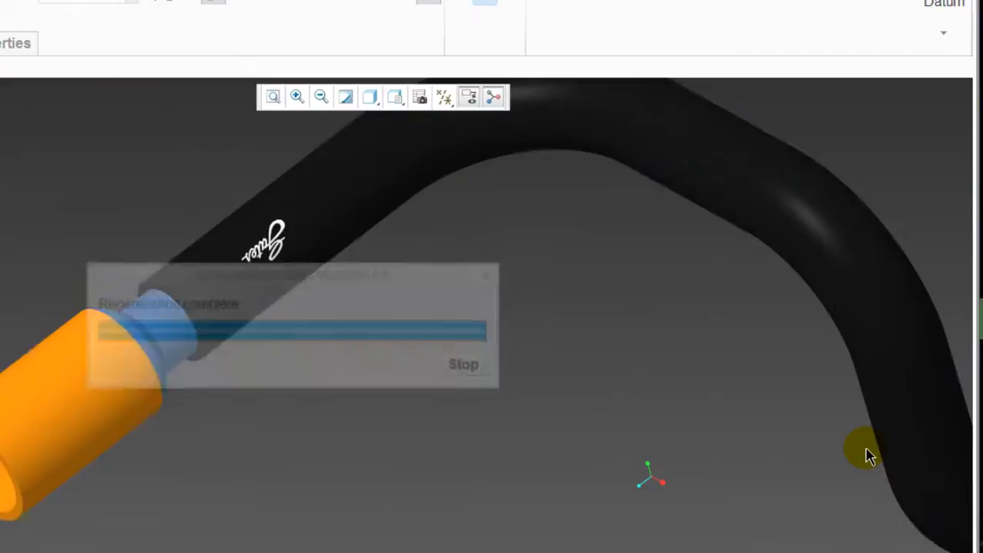
# Move the unconstrained clamp next to the hose end at the blue transition.
pyautogui.scroll(-5, 258, 453)
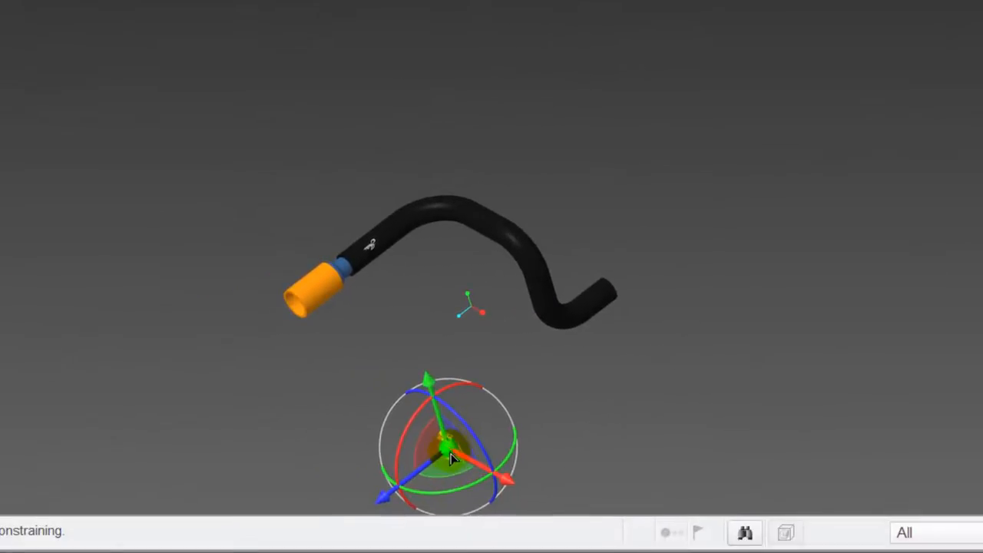
pyautogui.moveTo(451, 458); pyautogui.dragTo(330, 242)
pyautogui.scroll(5, 331, 248)
pyautogui.scroll(3, 338, 246)
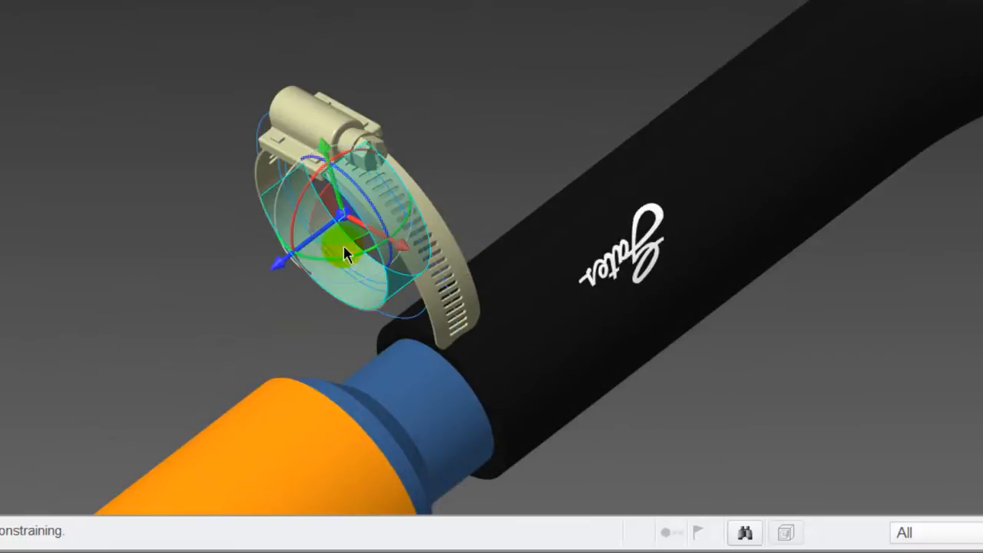
pyautogui.click(263, 221)
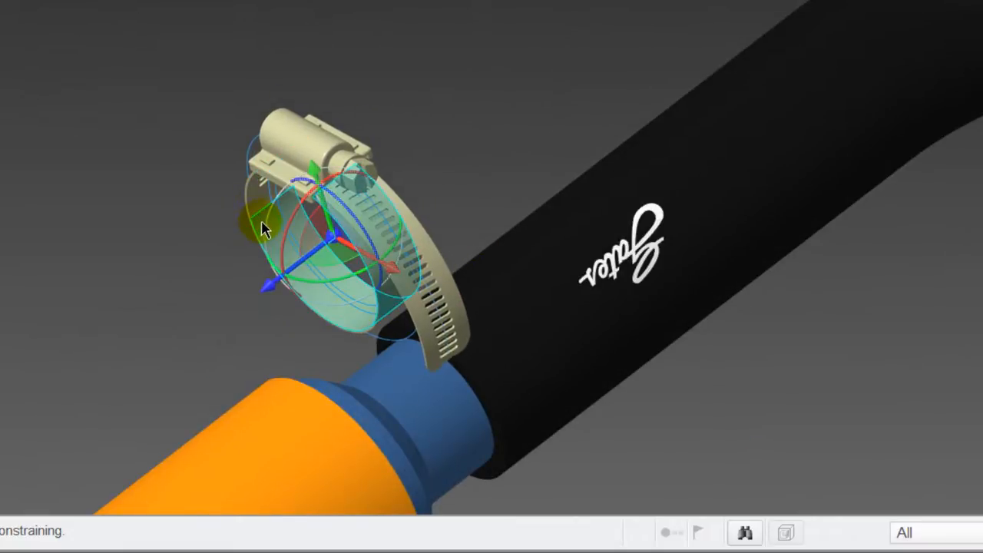
pyautogui.click(338, 242)
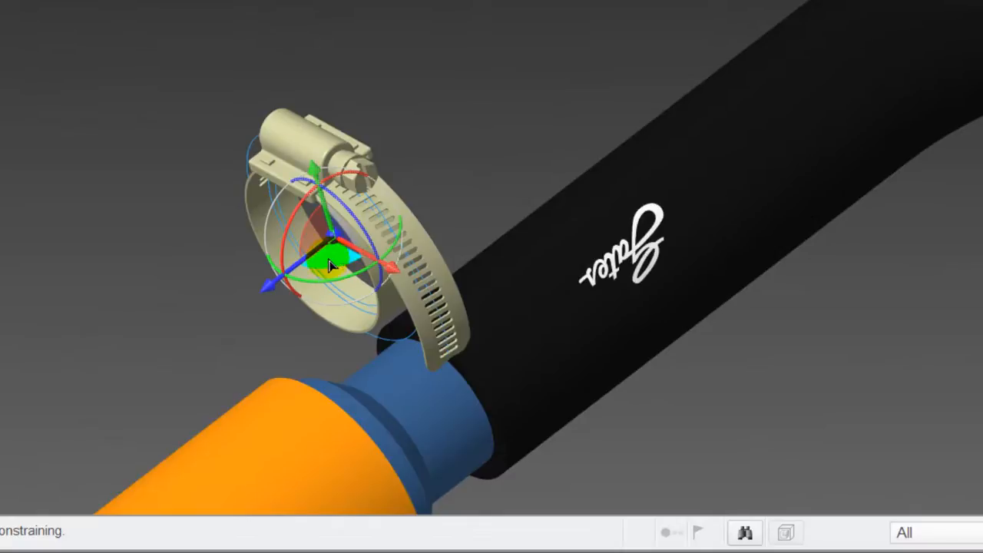
pyautogui.click(338, 239)
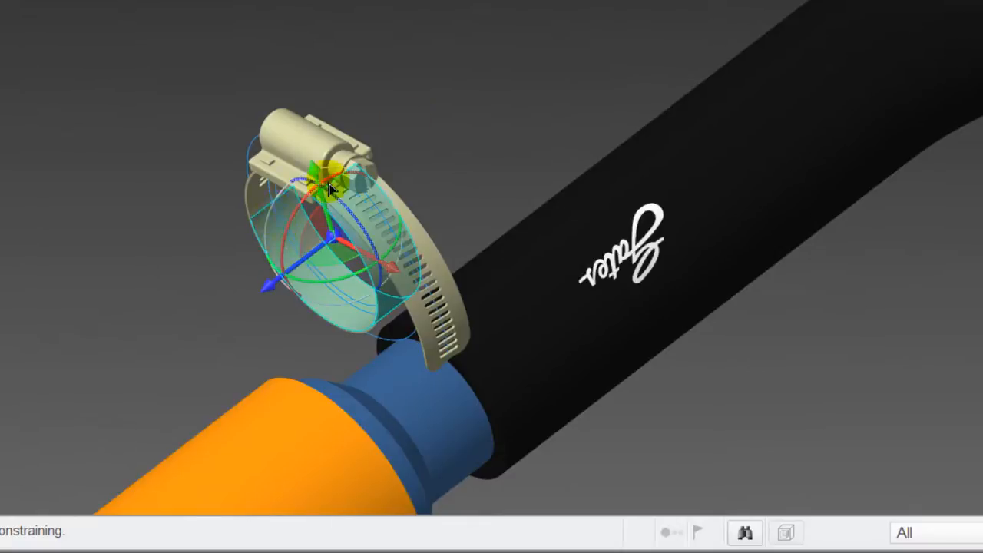
pyautogui.click(432, 96)
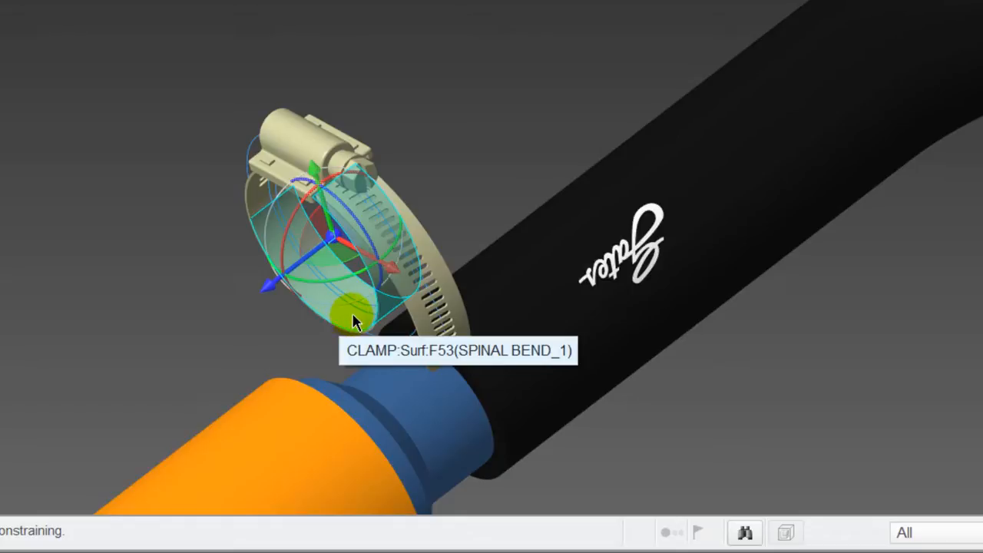
# Constrain the clamp band's inner surface coincident with the outer surface of the hose's straight end section.
pyautogui.moveTo(490, 164)
pyautogui.mouseDown(button='middle')
pyautogui.moveTo(495, 153)
pyautogui.moveTo(492, 162)
pyautogui.mouseUp(button='middle')
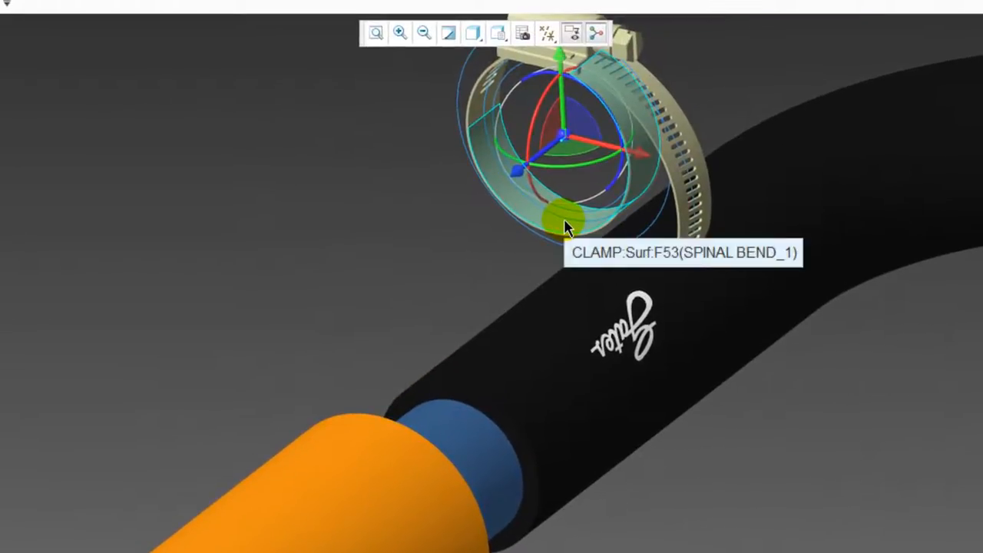
pyautogui.moveTo(564, 222); pyautogui.dragTo(540, 56)
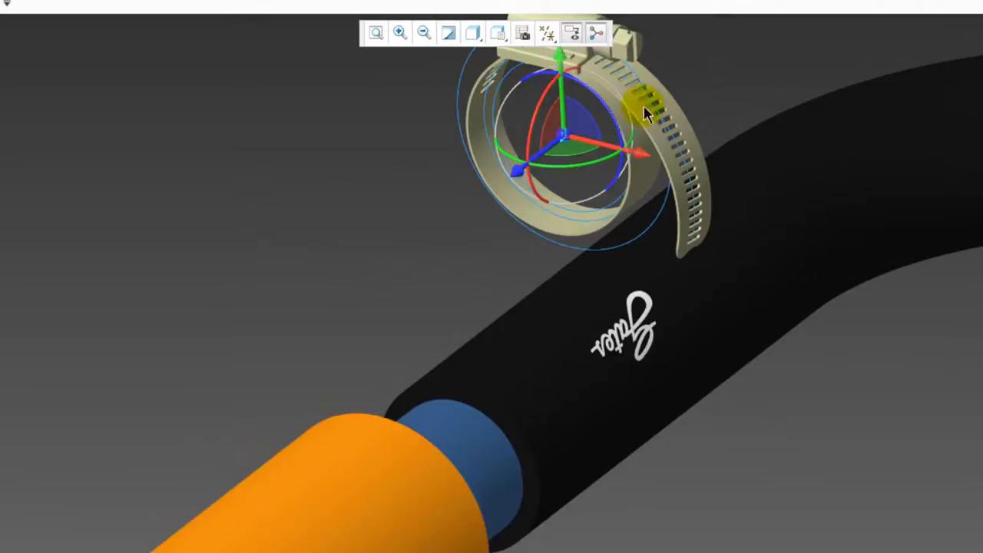
pyautogui.click(522, 201)
pyautogui.click(533, 316)
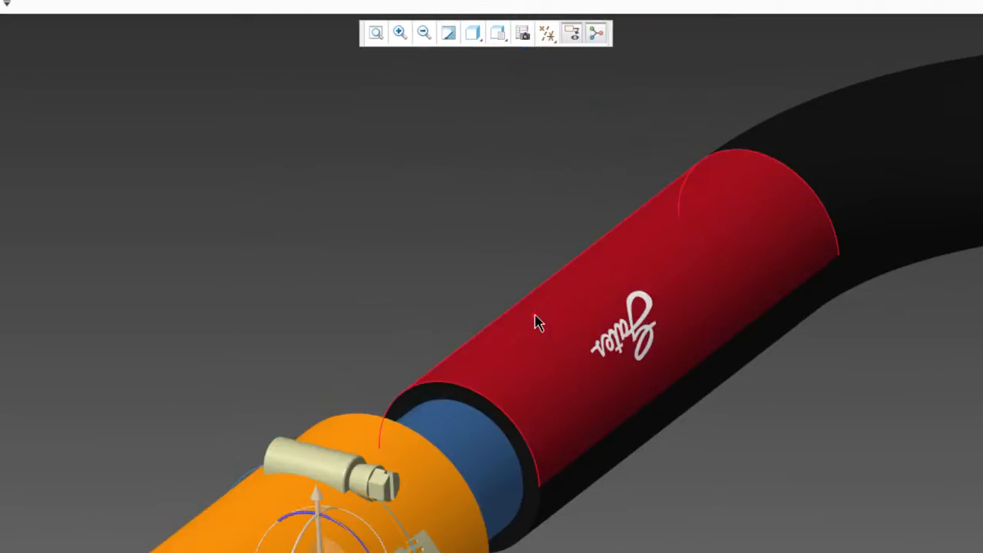
# Slide the clamp along its axis onto the hose end, make its housing's front face Coincident with the hose end face, and finish the placement.
pyautogui.scroll(3, 308, 321)
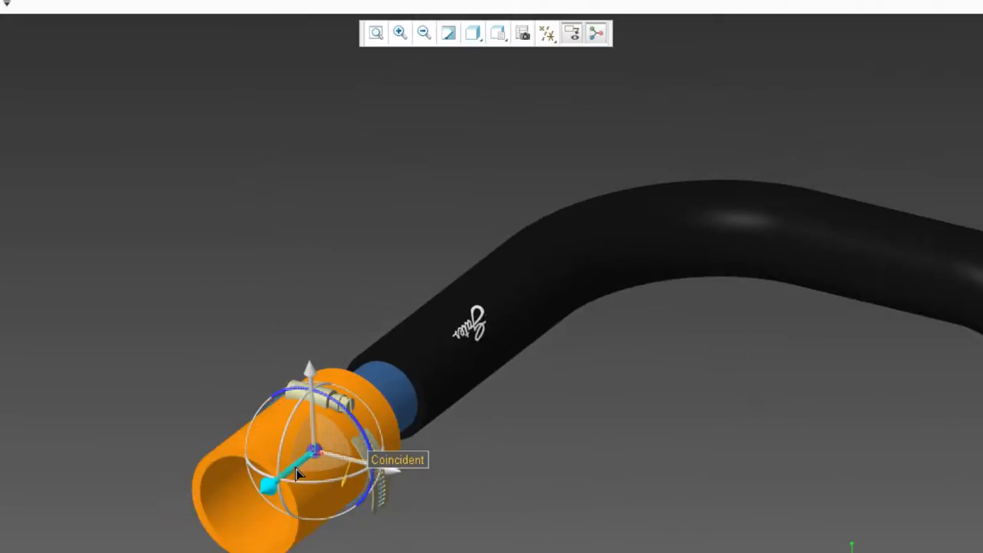
pyautogui.moveTo(301, 455); pyautogui.dragTo(376, 384)
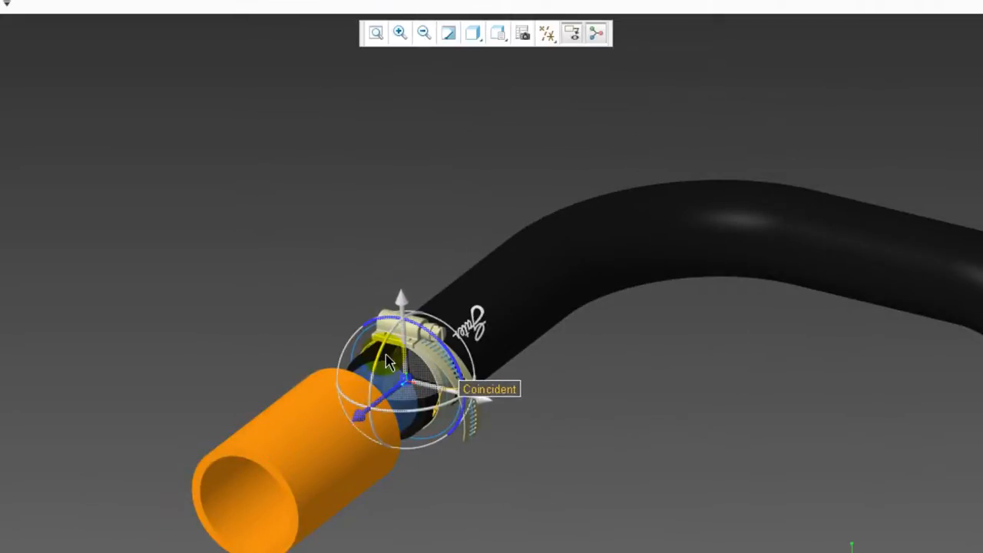
pyautogui.scroll(-5, 385, 358)
pyautogui.click(387, 286)
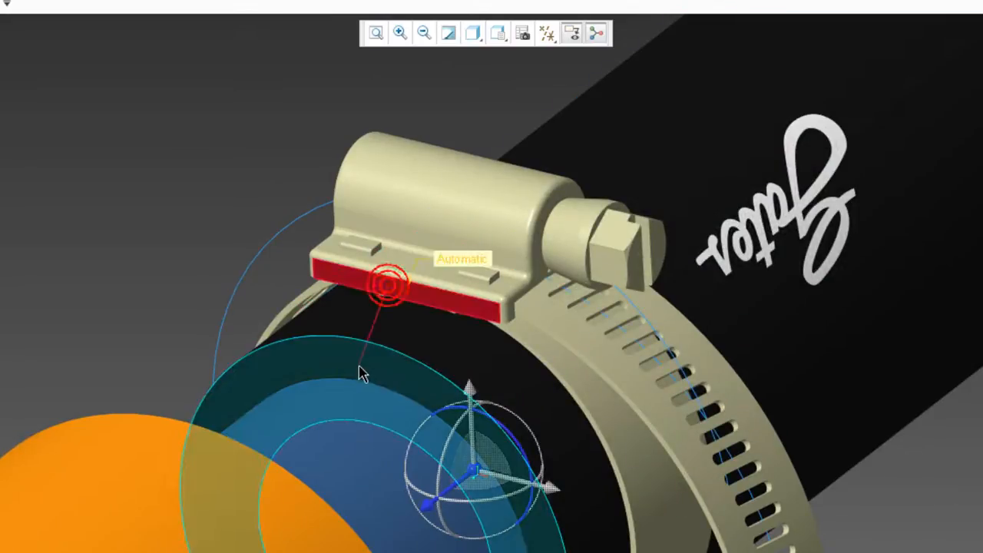
pyautogui.click(359, 367)
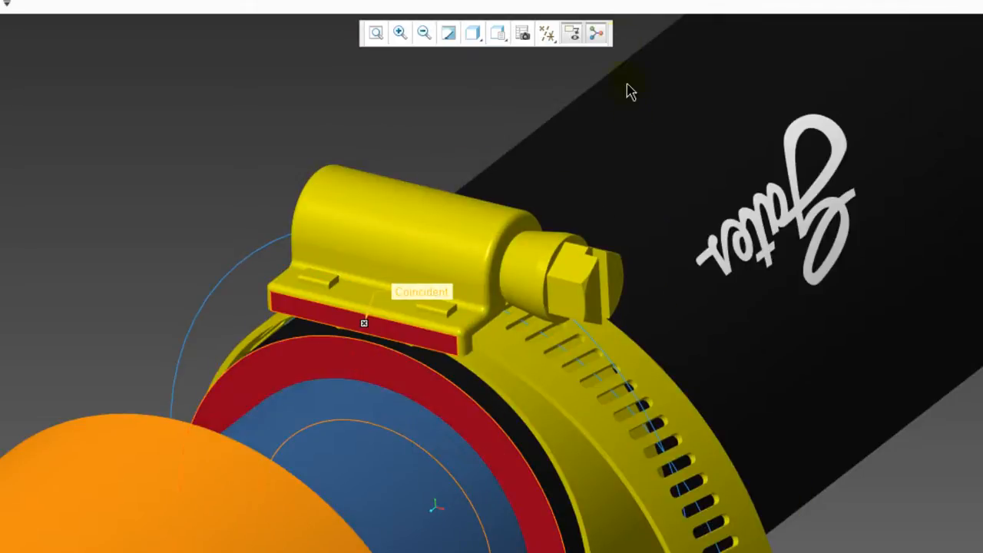
pyautogui.scroll(6, 565, 131)
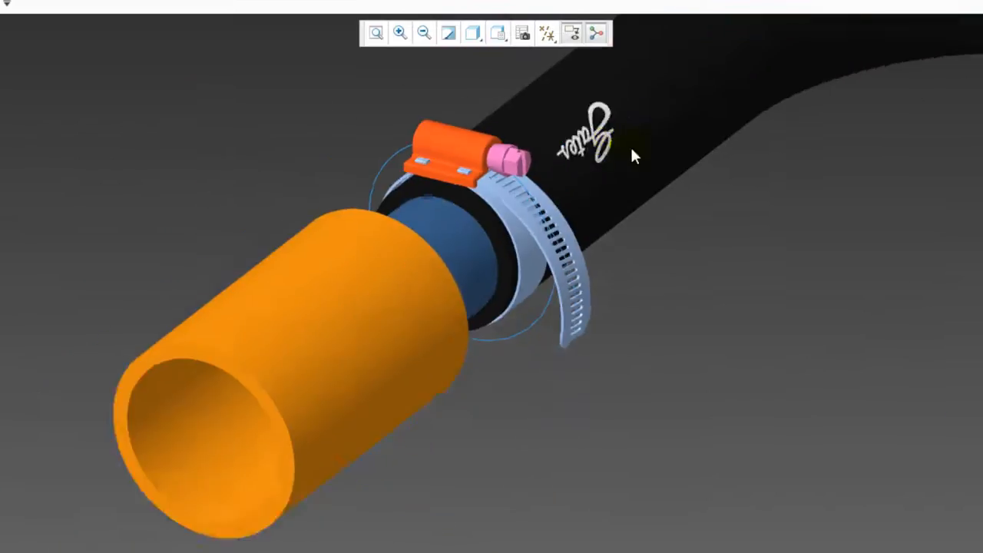
pyautogui.scroll(-4, 614, 257)
pyautogui.scroll(4, 492, 323)
pyautogui.moveTo(492, 324)
pyautogui.mouseDown(button='middle')
pyautogui.moveTo(581, 335)
pyautogui.moveTo(439, 302)
pyautogui.moveTo(469, 287)
pyautogui.moveTo(479, 318)
pyautogui.moveTo(467, 340)
pyautogui.moveTo(451, 336)
pyautogui.mouseUp(button='middle')
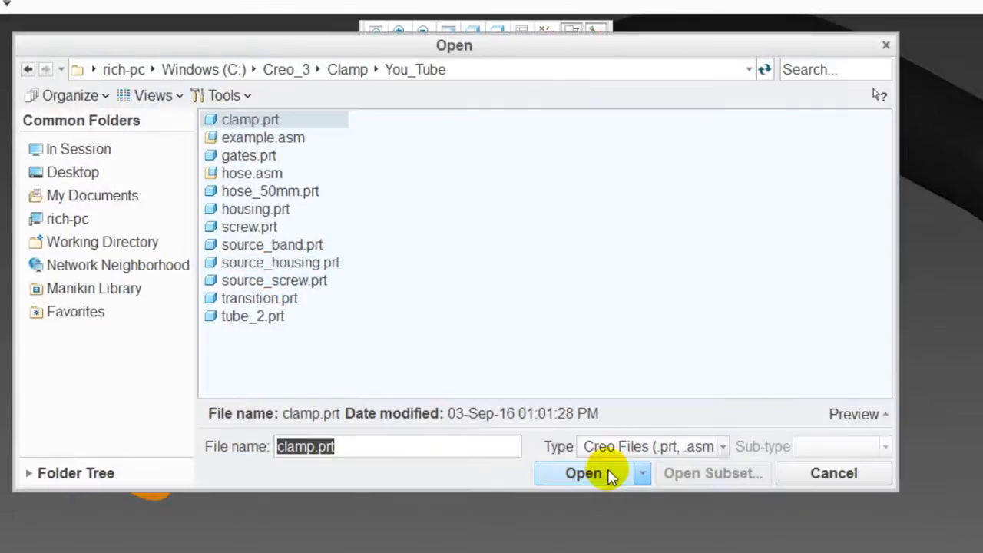
# Insert a second flexible clamp.prt and drive its hose dimension by the Diameter method on the orange tube's outer surface.
pyautogui.click(593, 472)
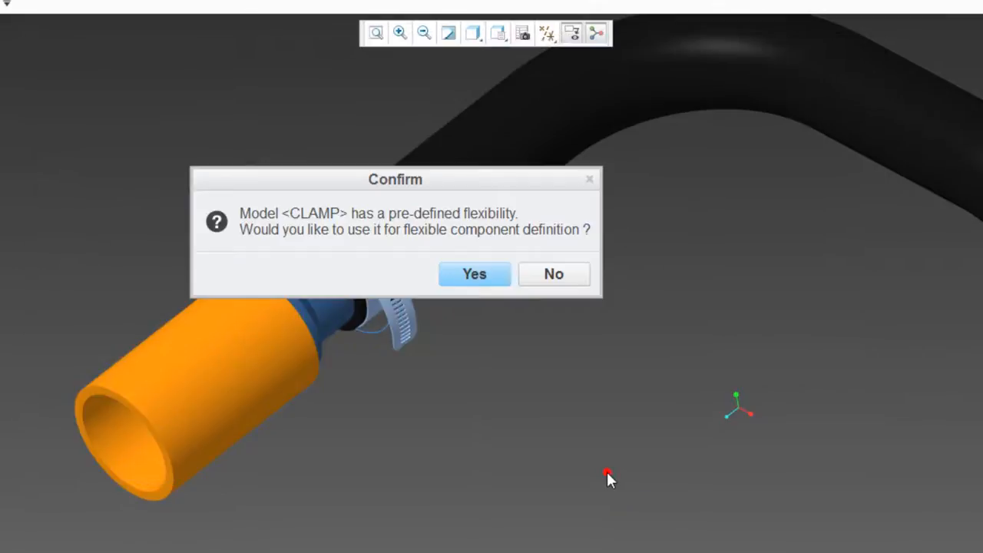
pyautogui.click(483, 273)
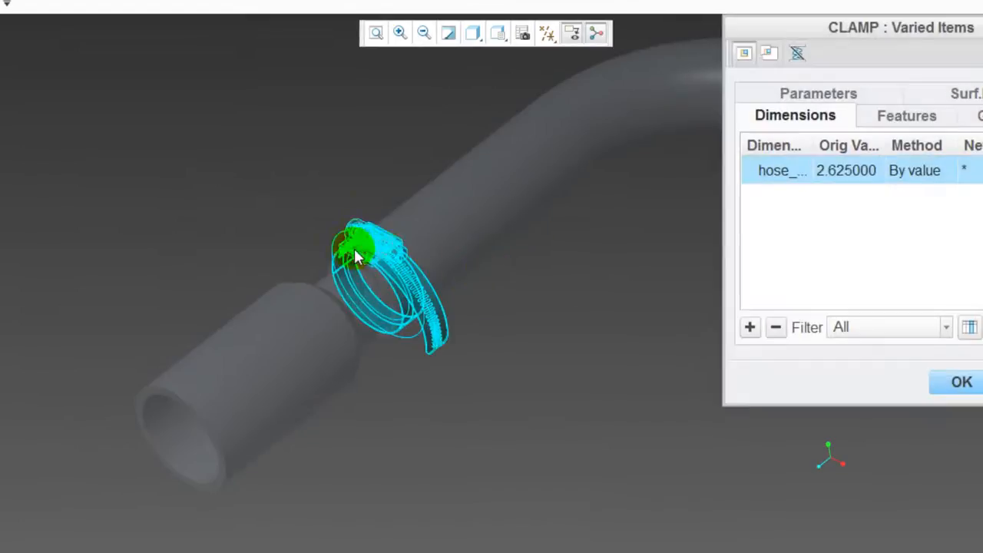
pyautogui.click(907, 170)
pyautogui.click(940, 169)
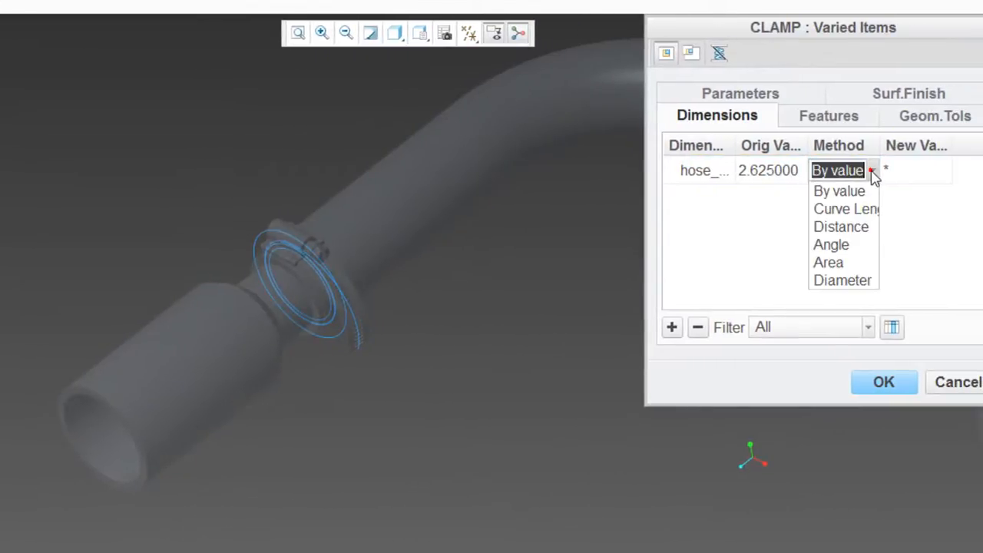
pyautogui.click(844, 280)
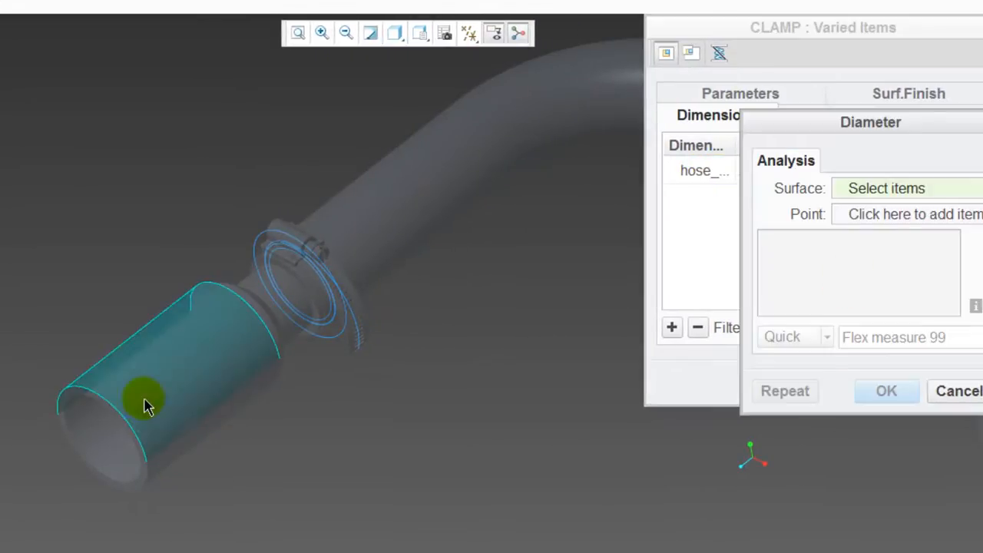
pyautogui.click(171, 361)
pyautogui.click(886, 391)
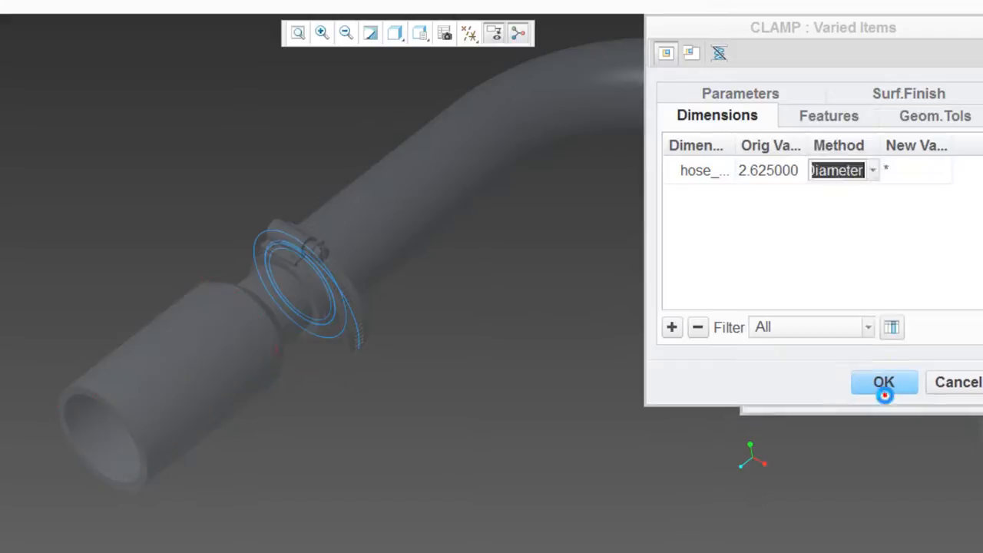
pyautogui.click(884, 384)
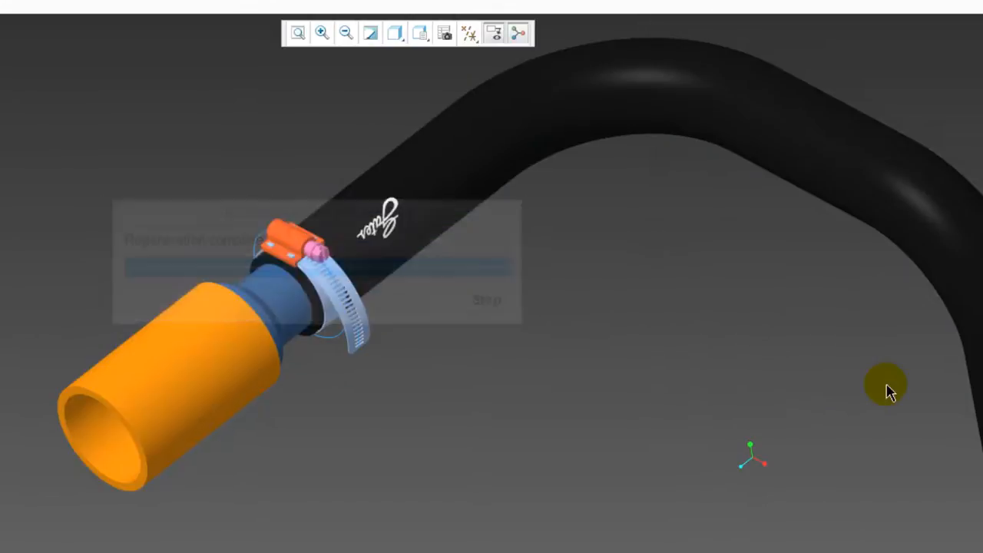
# Move the second clamp up beside the orange tube.
pyautogui.scroll(-4, 268, 198)
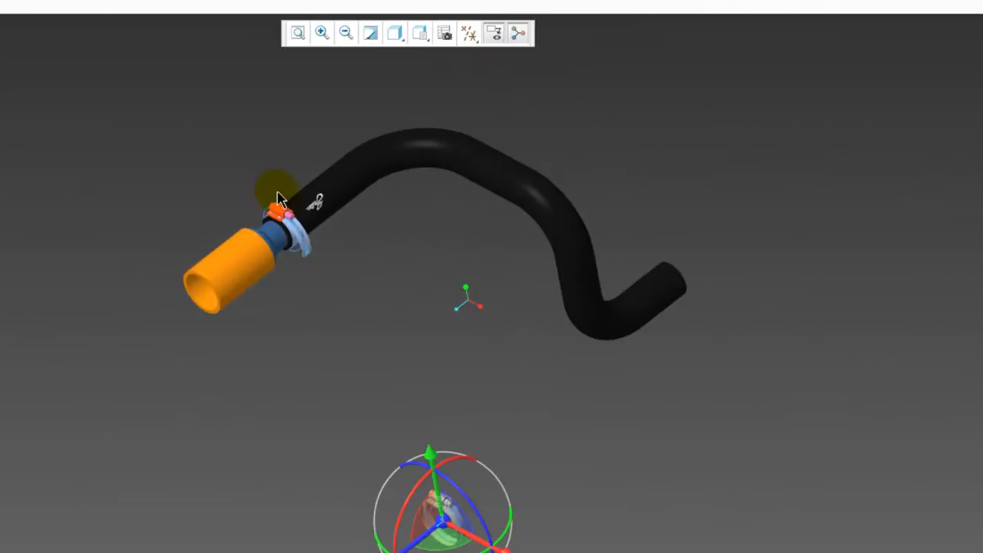
pyautogui.moveTo(446, 529); pyautogui.dragTo(218, 222)
pyautogui.scroll(5, 246, 211)
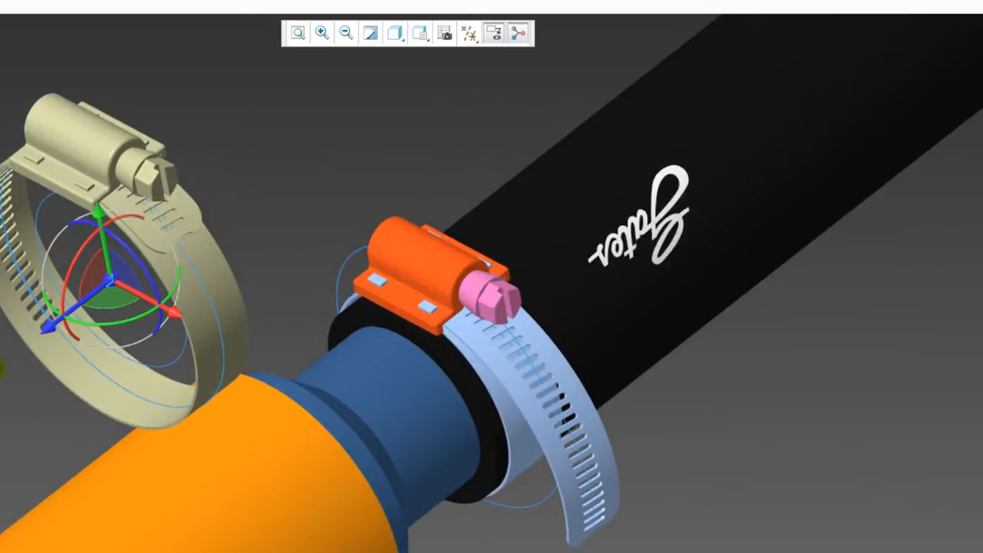
# Constrain the second clamp band's inner surface coincident with the orange tube's outer surface.
pyautogui.click(123, 398)
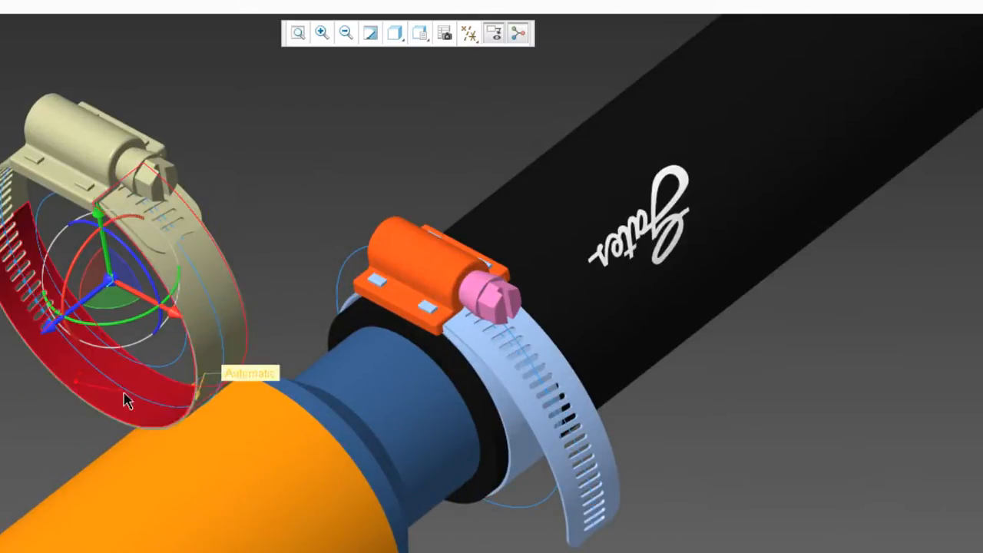
pyautogui.click(232, 417)
pyautogui.scroll(-4, 156, 149)
pyautogui.scroll(3, 201, 311)
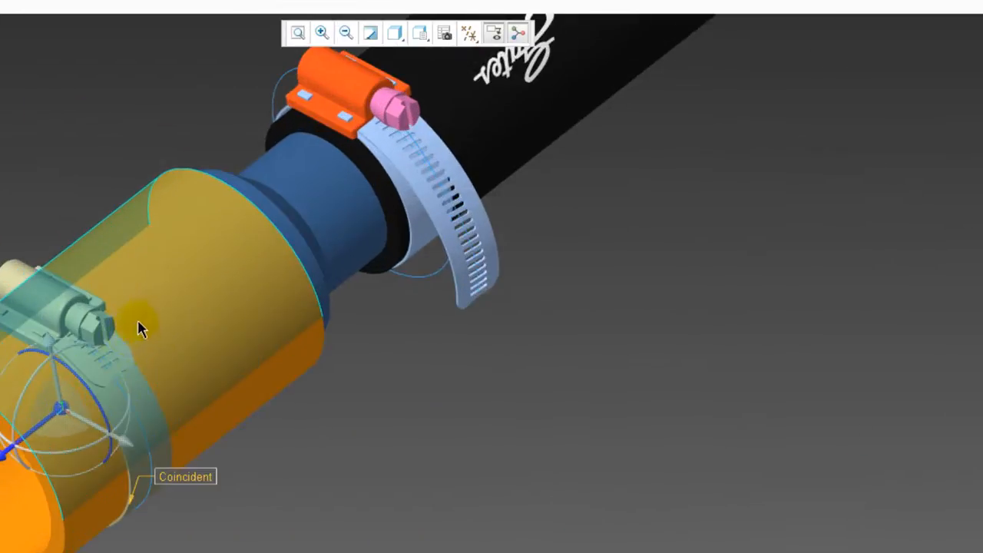
pyautogui.scroll(-5, 507, 358)
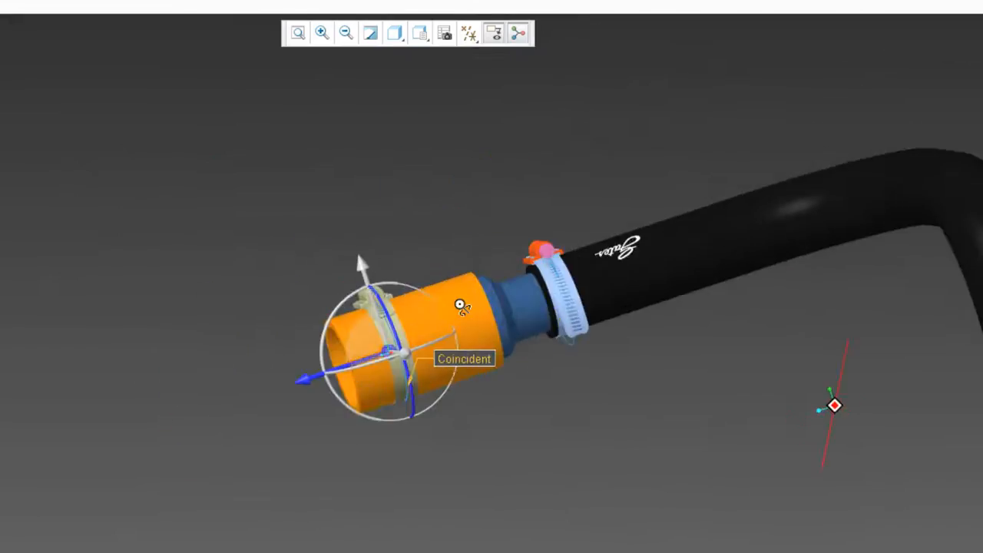
# Align the front face of the second clamp's housing with the orange tube's end face nearest the hose and finish the placement.
pyautogui.moveTo(459, 305); pyautogui.dragTo(431, 351, button='middle')
pyautogui.scroll(5, 787, 35)
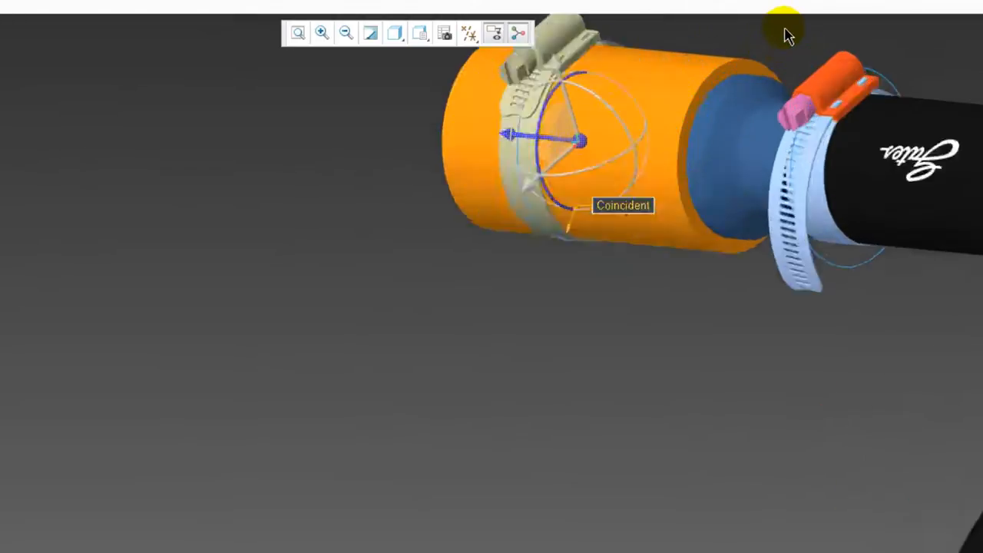
pyautogui.scroll(2, 790, 37)
pyautogui.scroll(4, 391, 81)
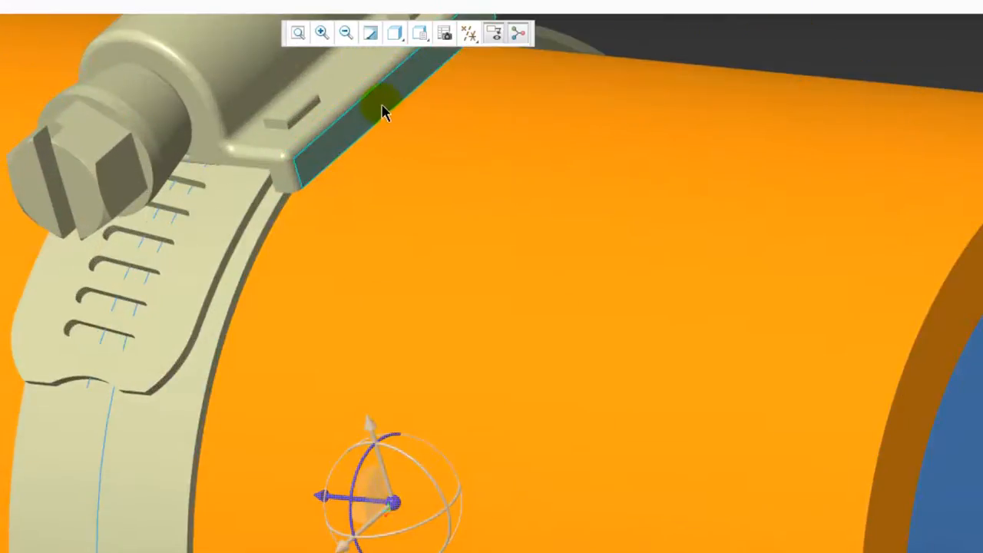
pyautogui.click(381, 106)
pyautogui.scroll(-3, 152, 256)
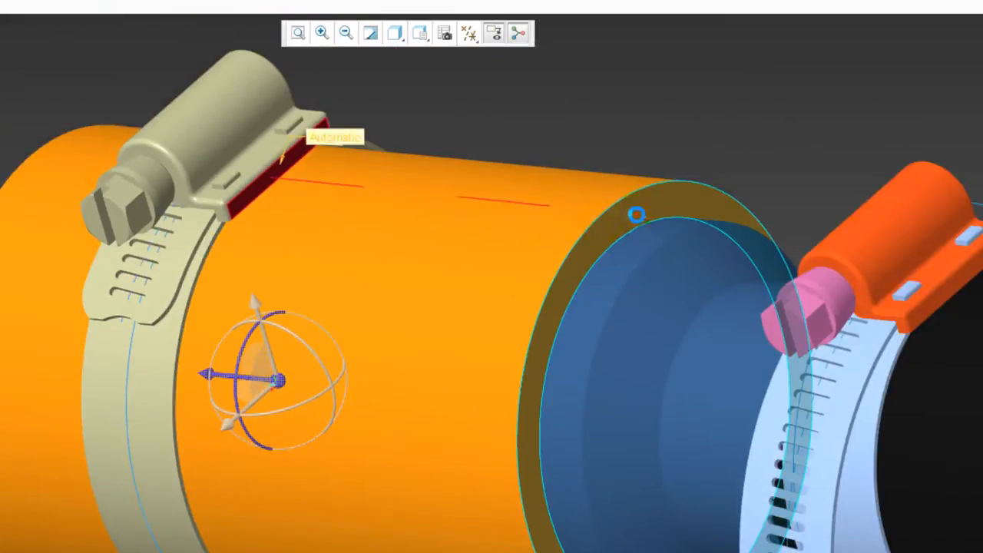
pyautogui.click(636, 214)
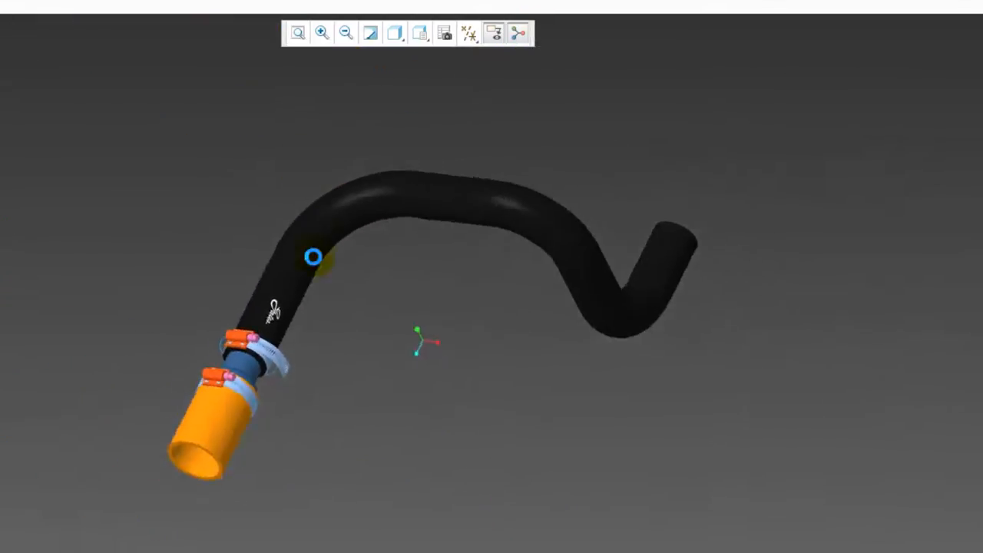
pyautogui.scroll(5, 264, 361)
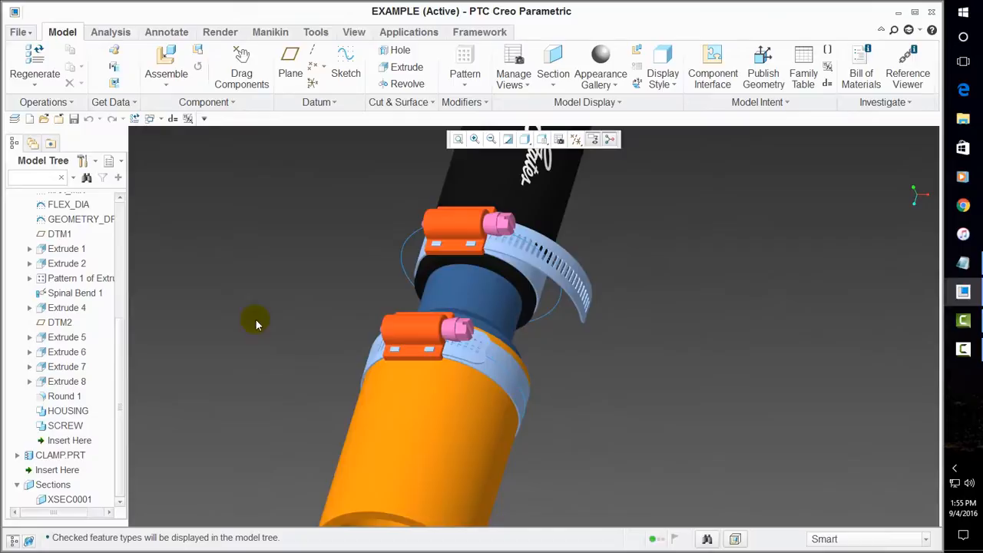
pyautogui.scroll(-4, 259, 295)
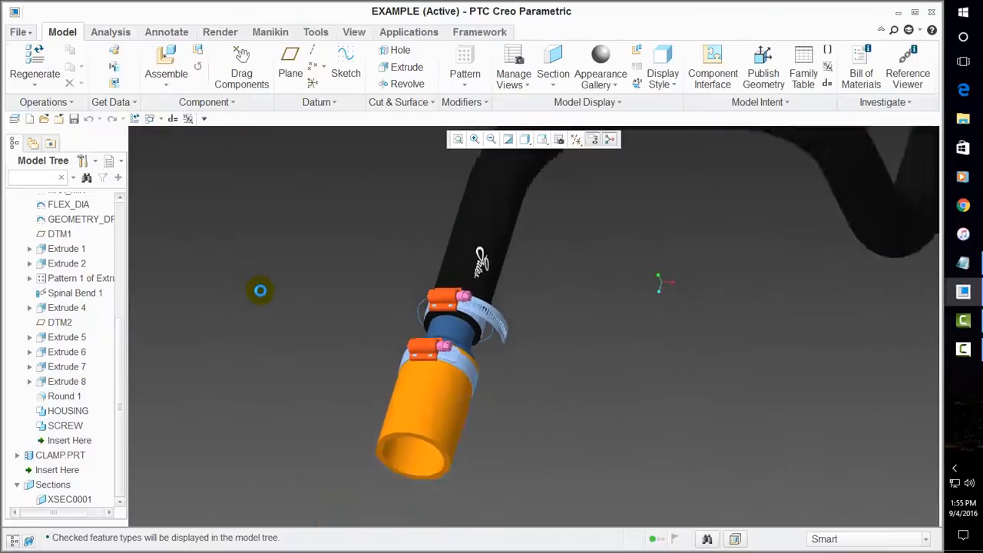
pyautogui.scroll(-2, 533, 402)
pyautogui.scroll(6, 378, 324)
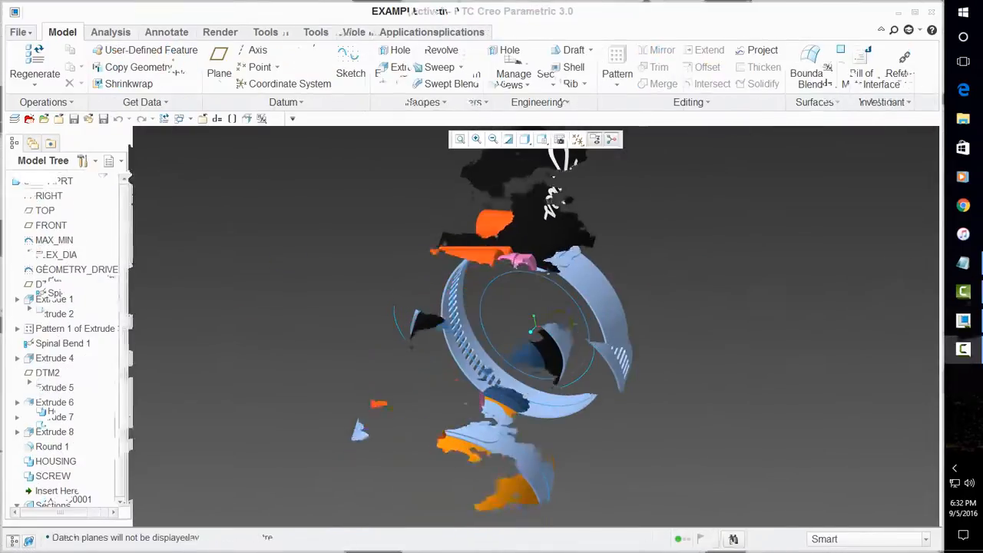
# Activate the cross-section XSEC0001 through the clamp's housing, screw and band in the CLAMP part.
pyautogui.moveTo(575, 325)
pyautogui.mouseDown(button='middle')
pyautogui.moveTo(586, 259)
pyautogui.moveTo(575, 308)
pyautogui.mouseUp(button='middle')
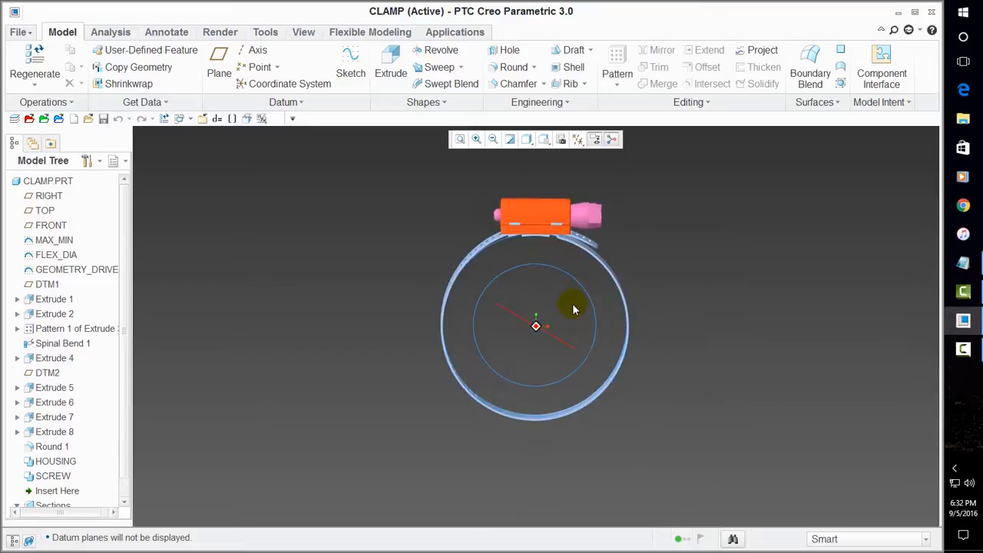
pyautogui.scroll(4, 533, 182)
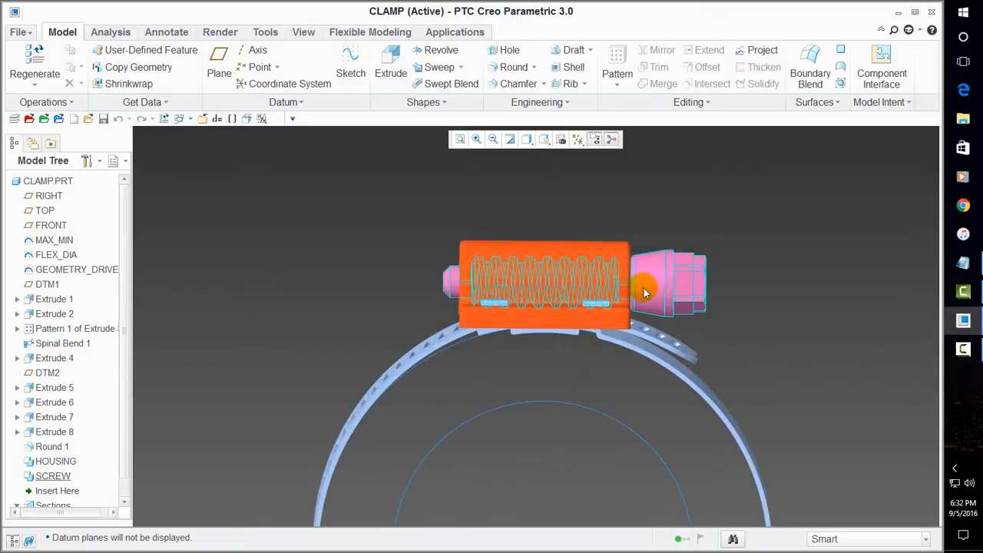
pyautogui.click(674, 290)
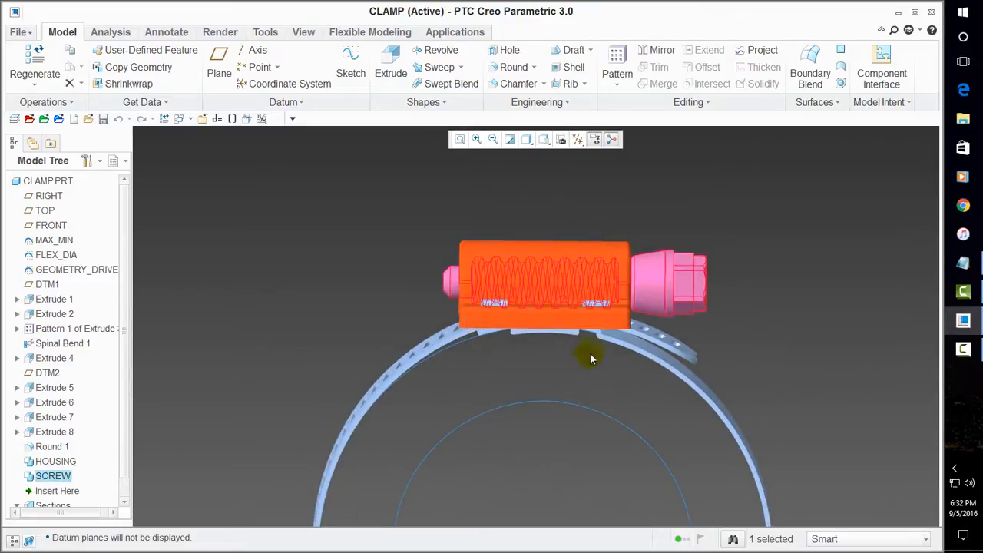
pyautogui.moveTo(590, 353); pyautogui.dragTo(342, 355, button='middle')
pyautogui.scroll(-1, 77, 483)
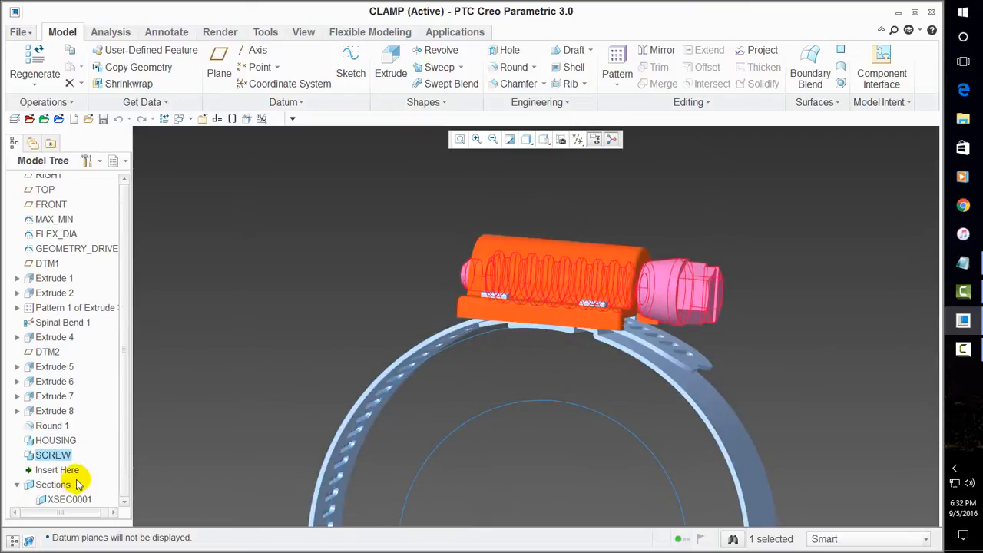
pyautogui.click(69, 499)
pyautogui.rightClick(69, 499)
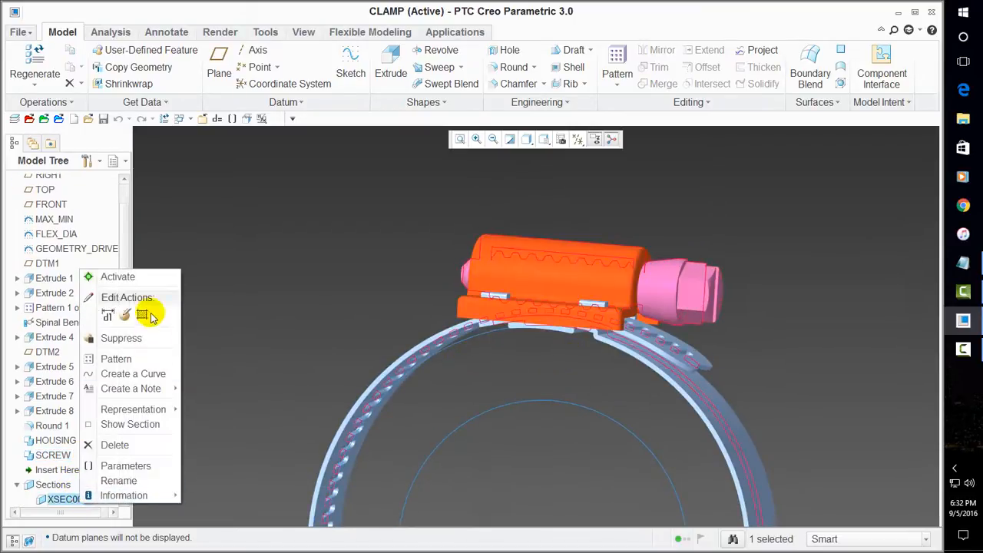
pyautogui.click(129, 278)
# Examine in the cross-section how the screw threads meet the band slots and how the band's overlapping end runs under the housing.
pyautogui.scroll(-8, 572, 376)
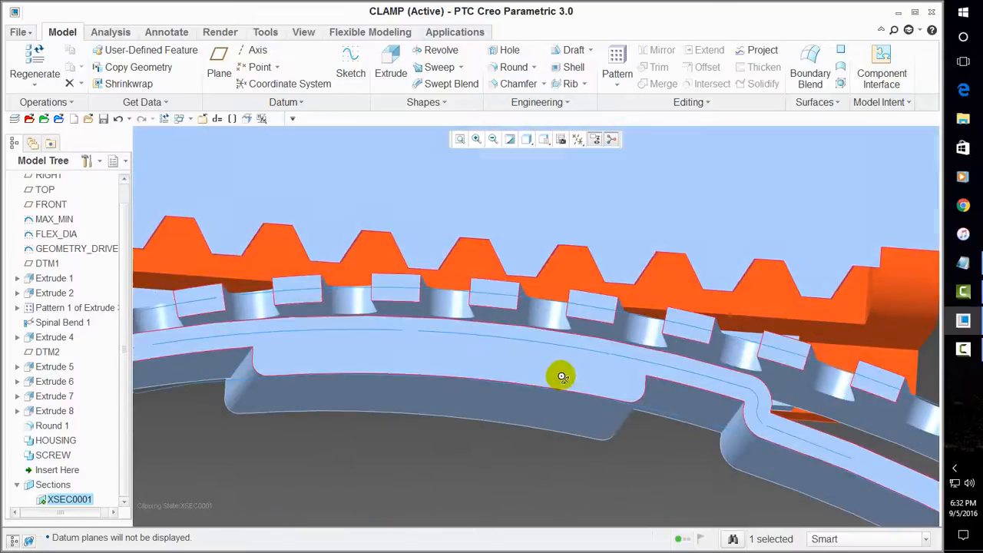
pyautogui.moveTo(561, 376); pyautogui.dragTo(548, 364, button='middle')
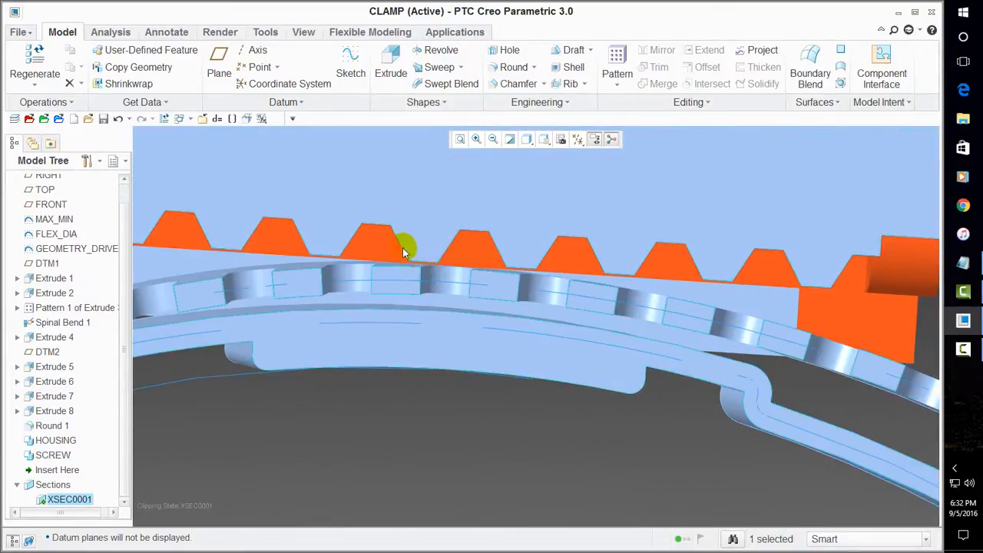
pyautogui.scroll(7, 502, 327)
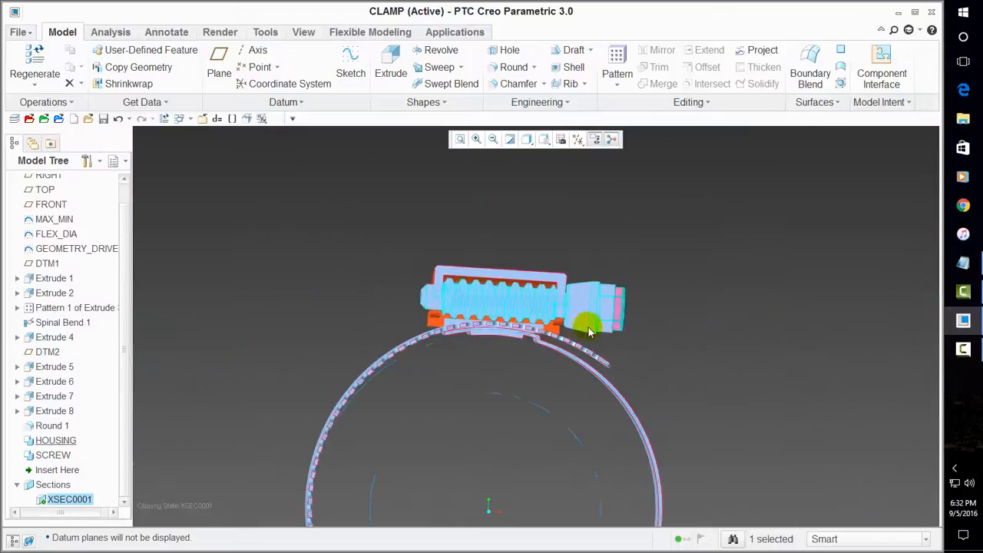
pyautogui.moveTo(595, 325); pyautogui.dragTo(392, 355, button='middle')
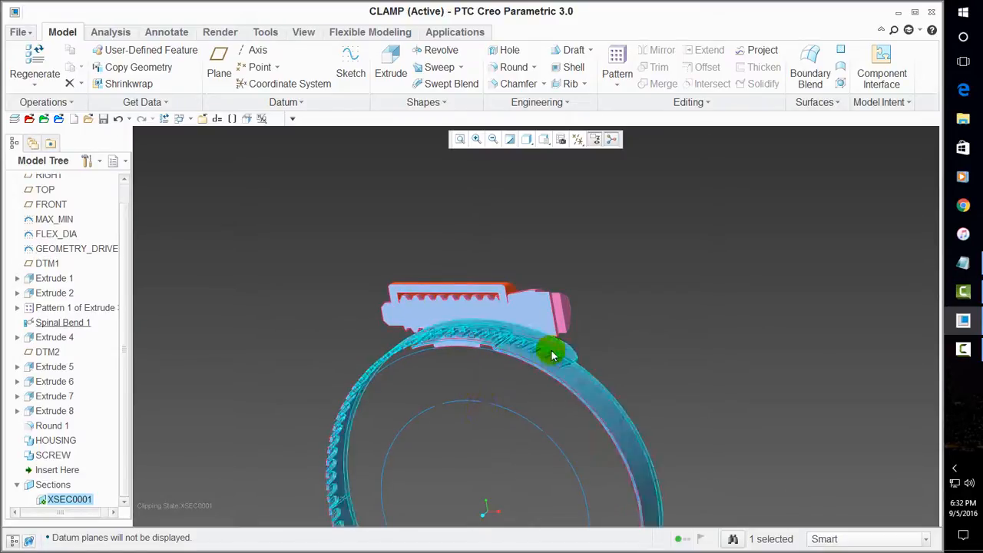
pyautogui.moveTo(465, 351); pyautogui.dragTo(522, 334, button='middle')
pyautogui.scroll(-3, 488, 315)
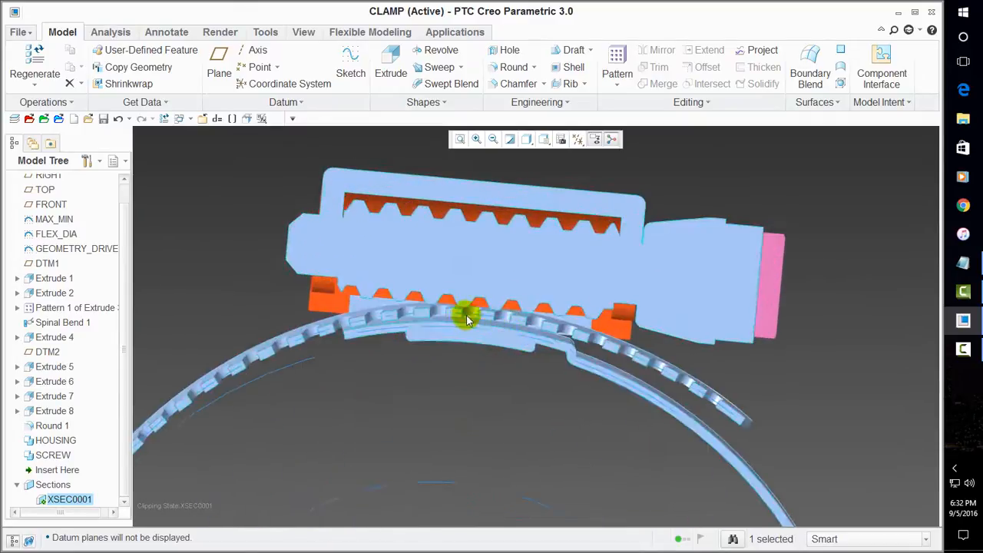
pyautogui.scroll(4, 570, 354)
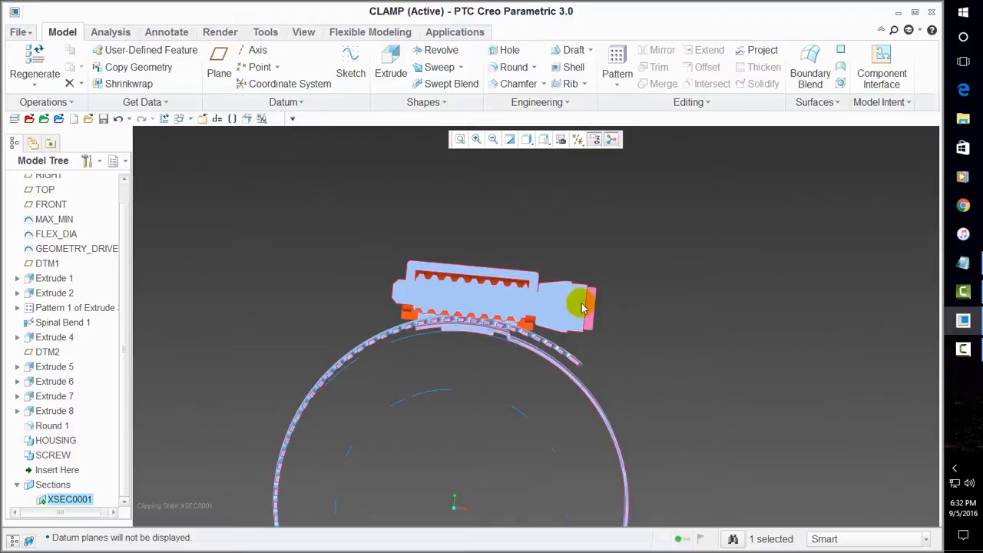
pyautogui.moveTo(571, 265); pyautogui.dragTo(542, 264, button='middle')
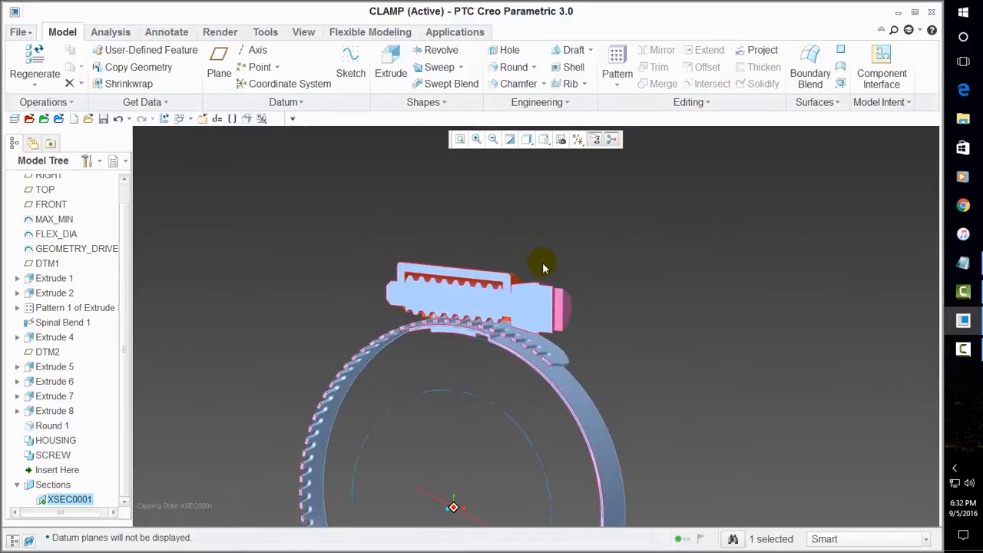
pyautogui.scroll(-5, 454, 298)
pyautogui.moveTo(507, 395); pyautogui.dragTo(491, 408, button='middle')
pyautogui.scroll(5, 461, 411)
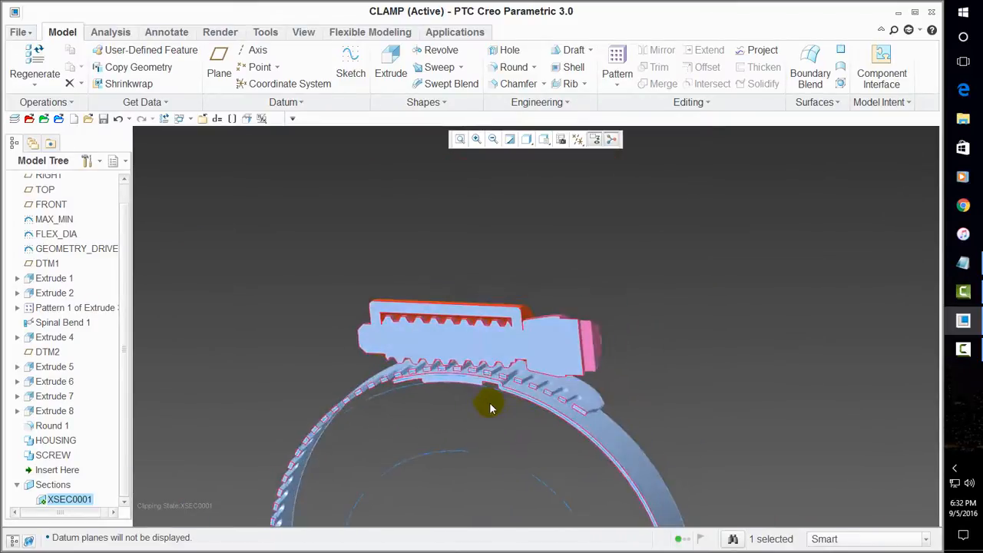
pyautogui.scroll(4, 354, 302)
pyautogui.moveTo(406, 336); pyautogui.dragTo(415, 340, button='middle')
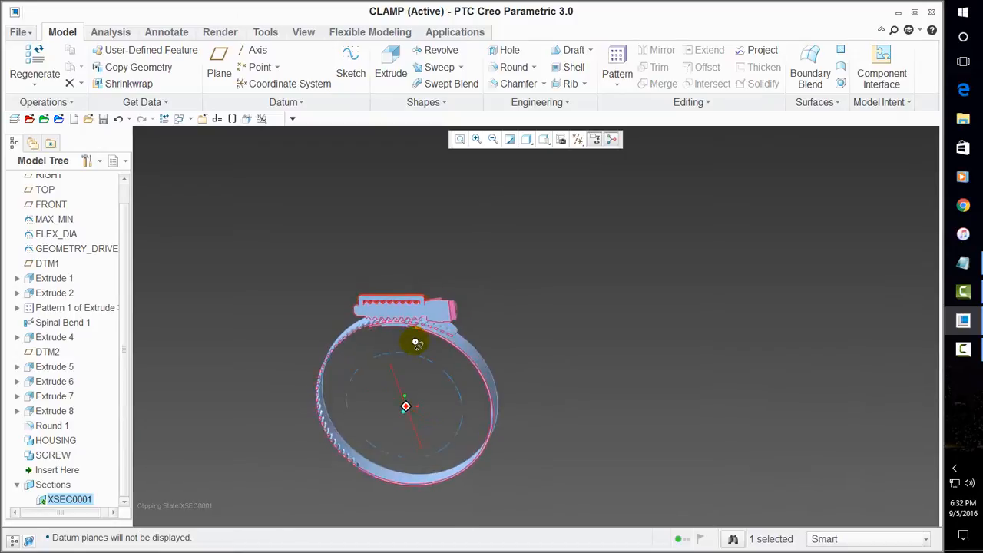
pyautogui.scroll(-5, 384, 322)
pyautogui.scroll(-3, 349, 315)
pyautogui.scroll(3, 335, 319)
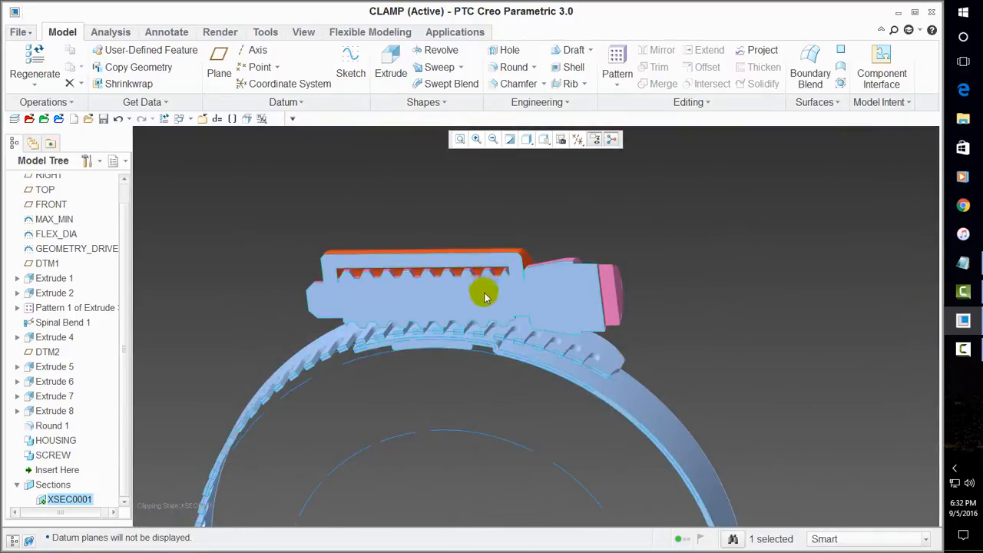
pyautogui.scroll(4, 393, 259)
pyautogui.moveTo(459, 306); pyautogui.dragTo(354, 308, button='middle')
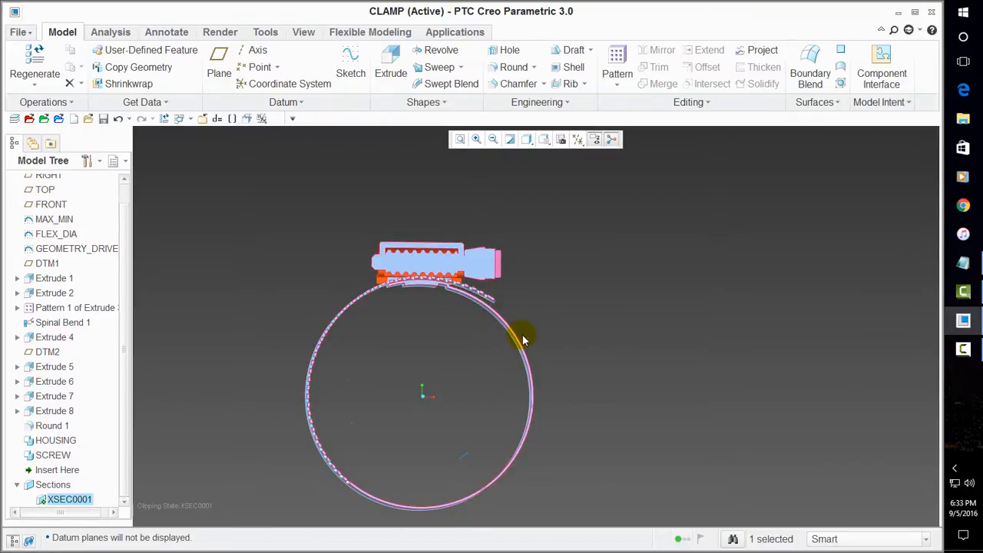
pyautogui.scroll(4, 430, 265)
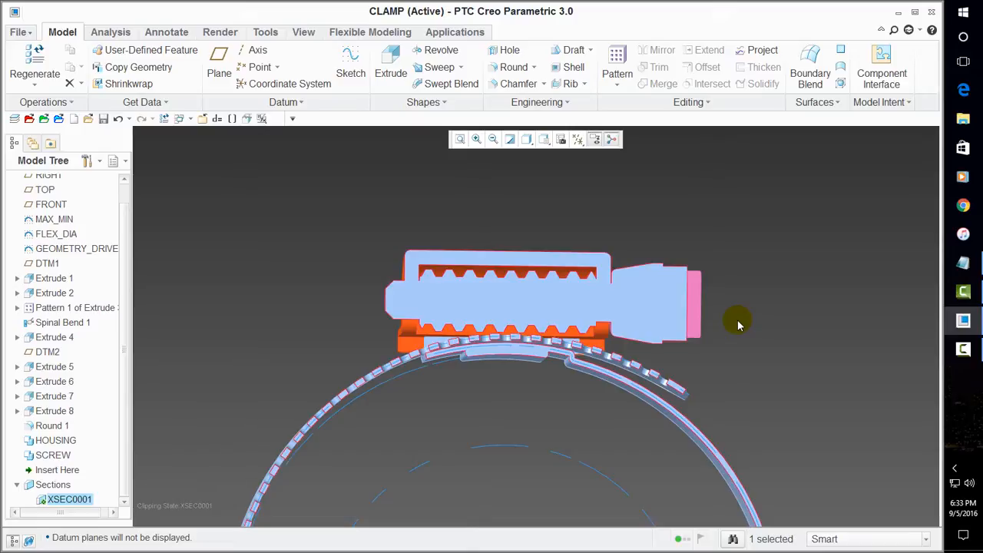
pyautogui.scroll(-3, 492, 363)
pyautogui.scroll(5, 465, 348)
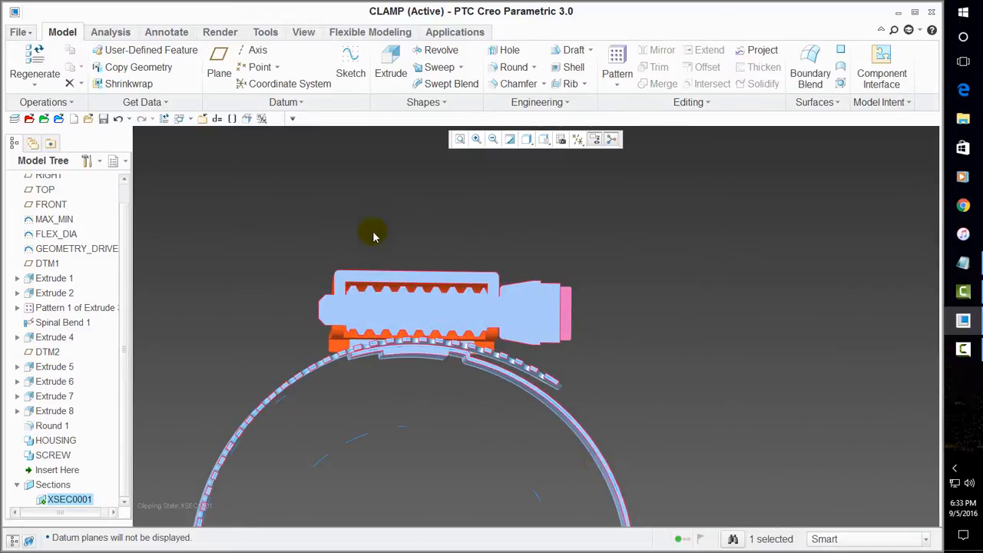
pyautogui.scroll(-3, 388, 250)
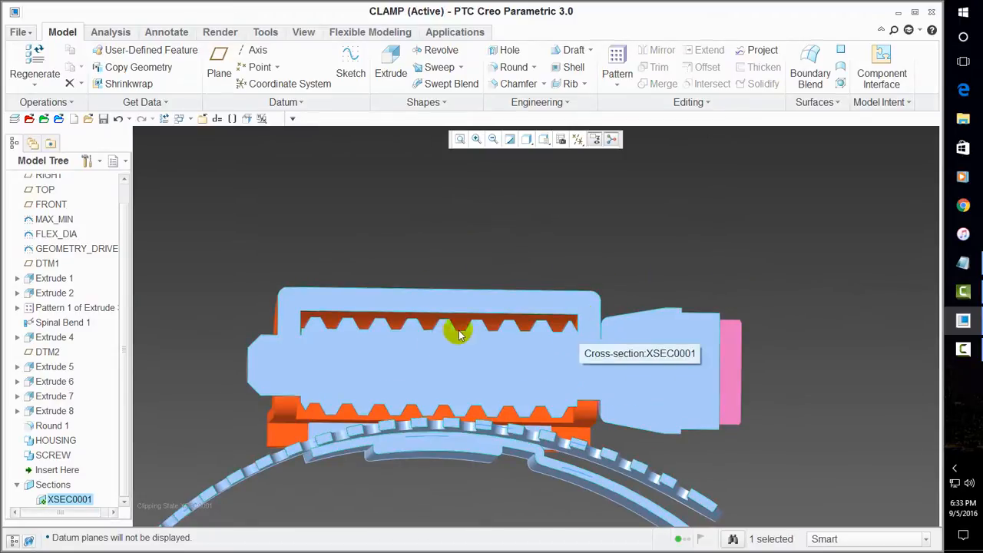
pyautogui.scroll(2, 462, 330)
pyautogui.scroll(-2, 465, 377)
pyautogui.scroll(-1, 466, 376)
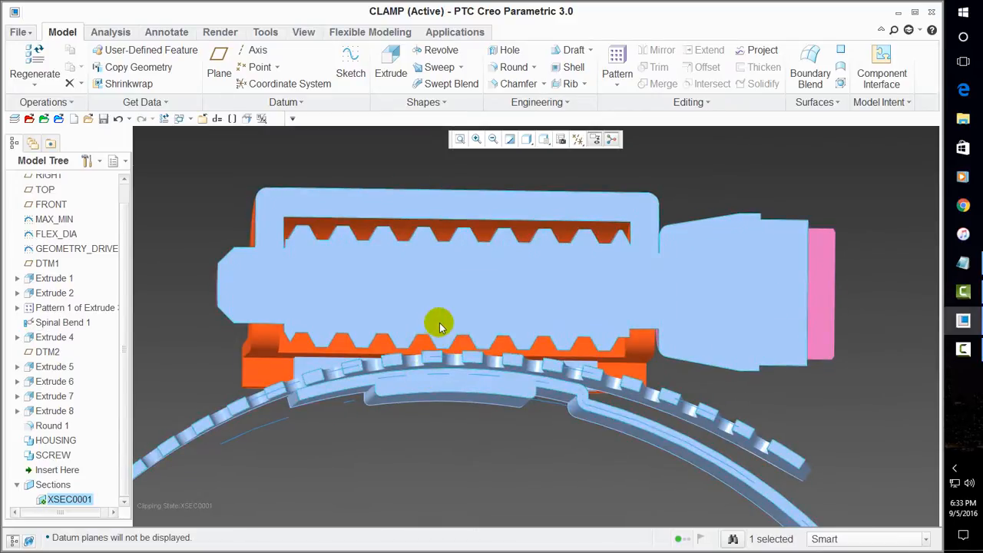
pyautogui.scroll(4, 557, 223)
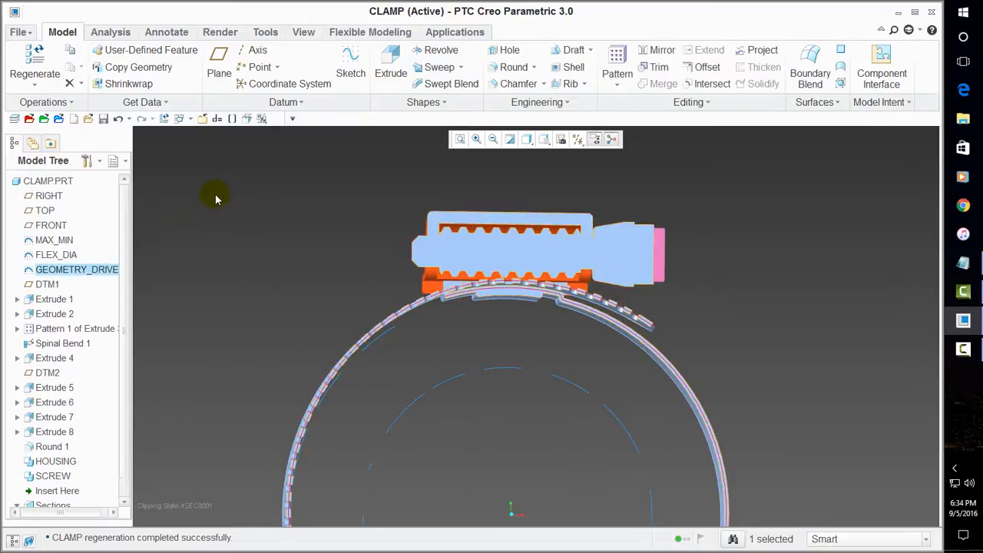
# Deactivate the cross-section XSEC0001 so that the full clamp is shown.
pyautogui.scroll(-1, 67, 456)
pyautogui.rightClick(73, 499)
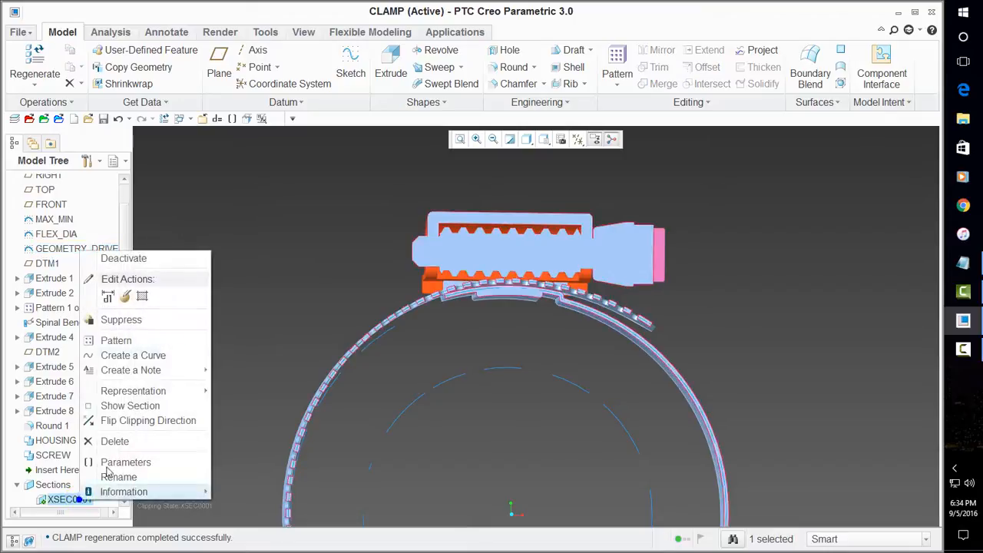
pyautogui.click(114, 258)
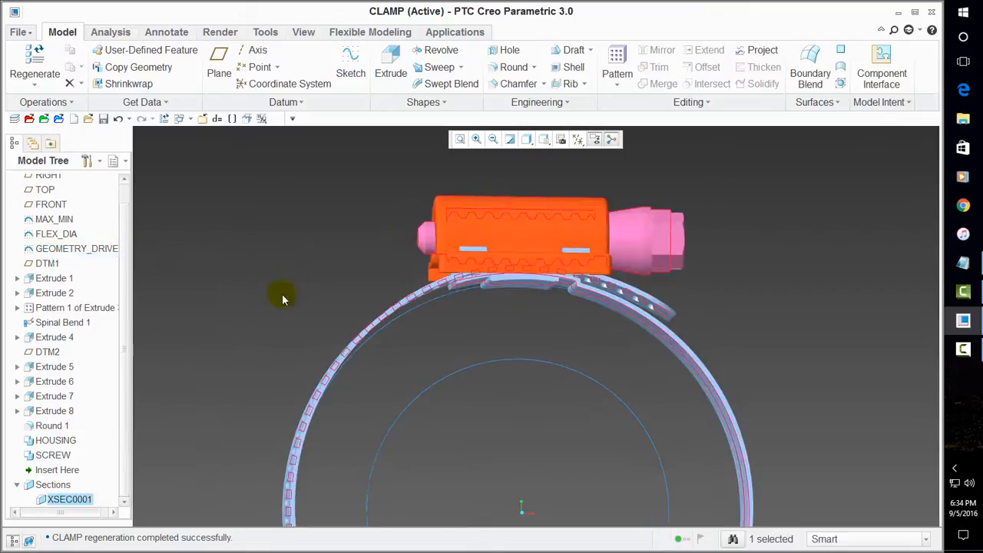
# Open the GEOMETRY_DRIVE sketch for editing and move the outer arc's 1.58 dimension label clear of the perimeter label.
pyautogui.rightClick(96, 248)
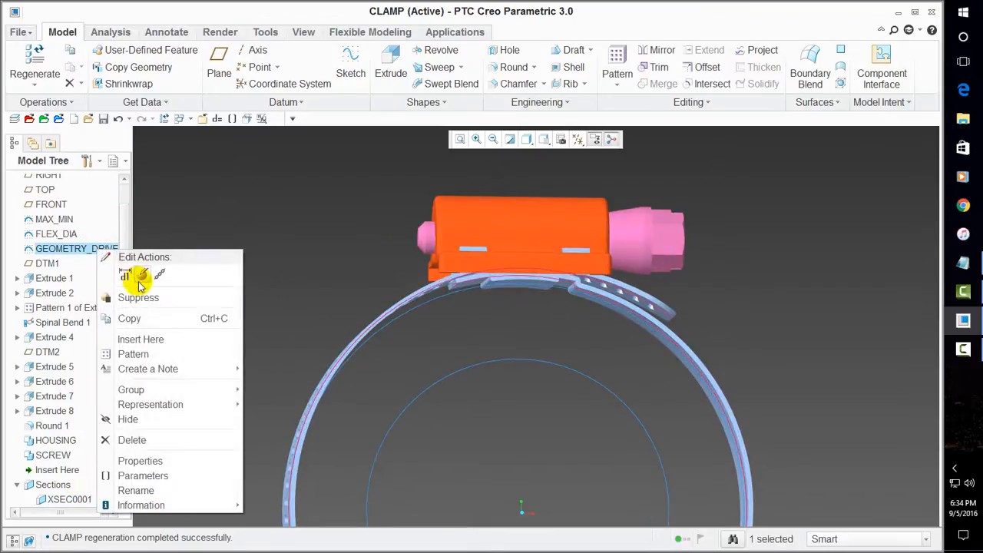
pyautogui.click(142, 275)
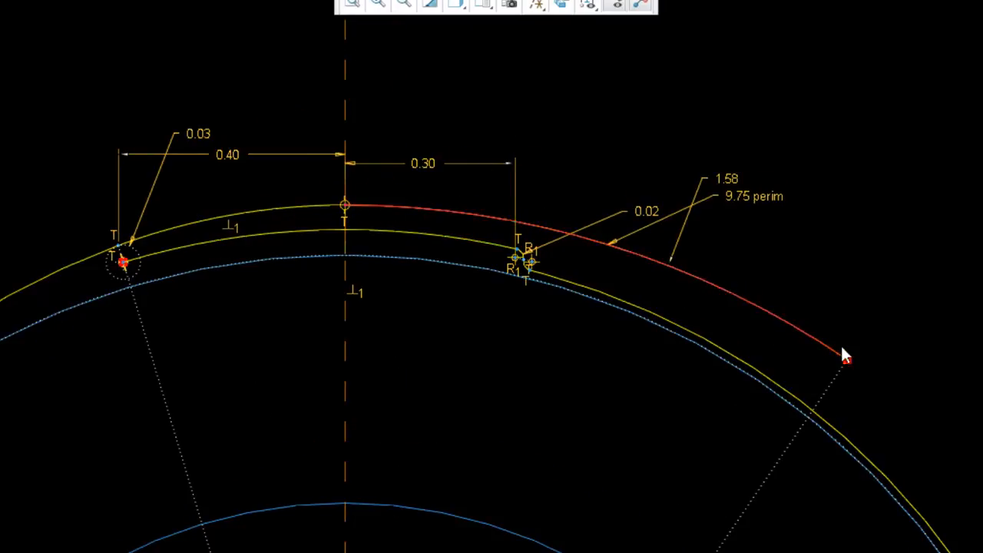
pyautogui.moveTo(732, 177); pyautogui.dragTo(798, 243)
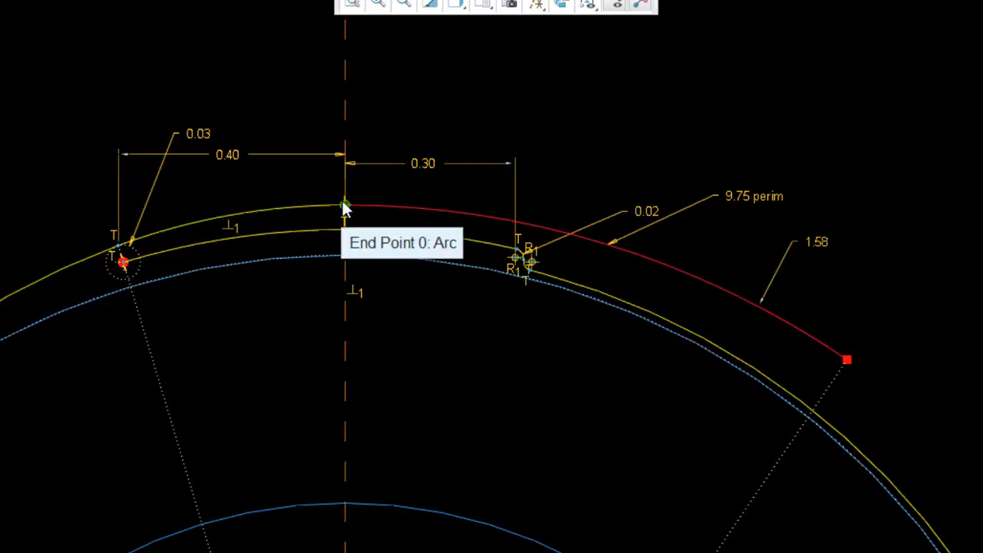
# Sketch a horizontal line about 1.01 long from the outer arc's endpoint on the vertical centerline, extending above the band's overlapping end.
pyautogui.click(64, 0)
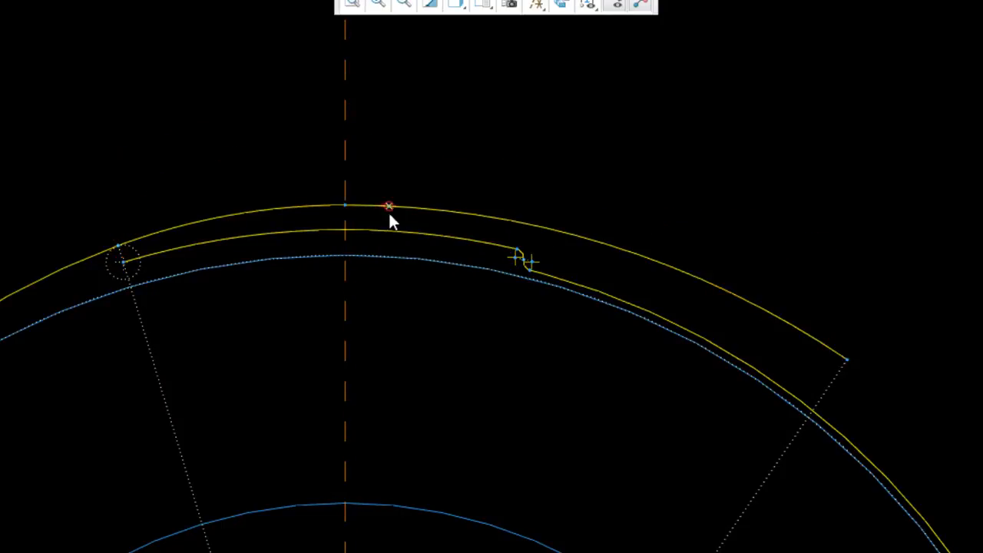
pyautogui.click(351, 216)
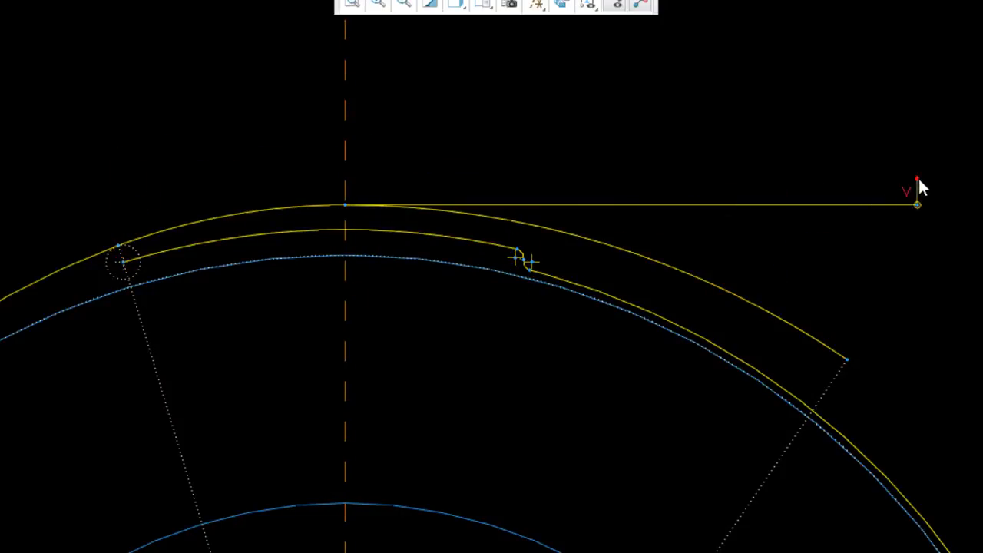
pyautogui.click(918, 182)
pyautogui.middleClick(930, 179)
pyautogui.middleClick(958, 215)
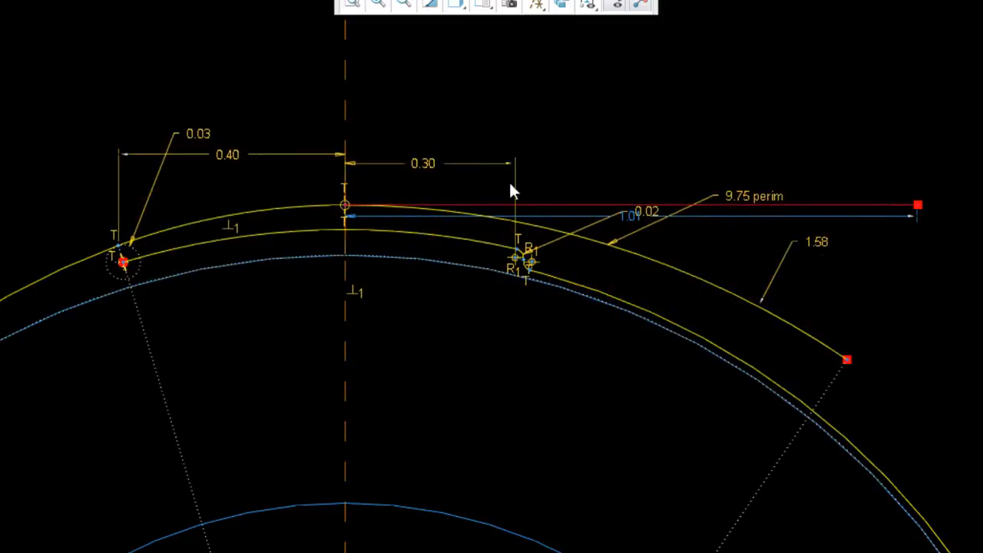
# Begin a new sketch relation for the horizontal line's length, sd31 = 2*Pi*, below the sd25 relation.
pyautogui.scroll(-3, 386, 240)
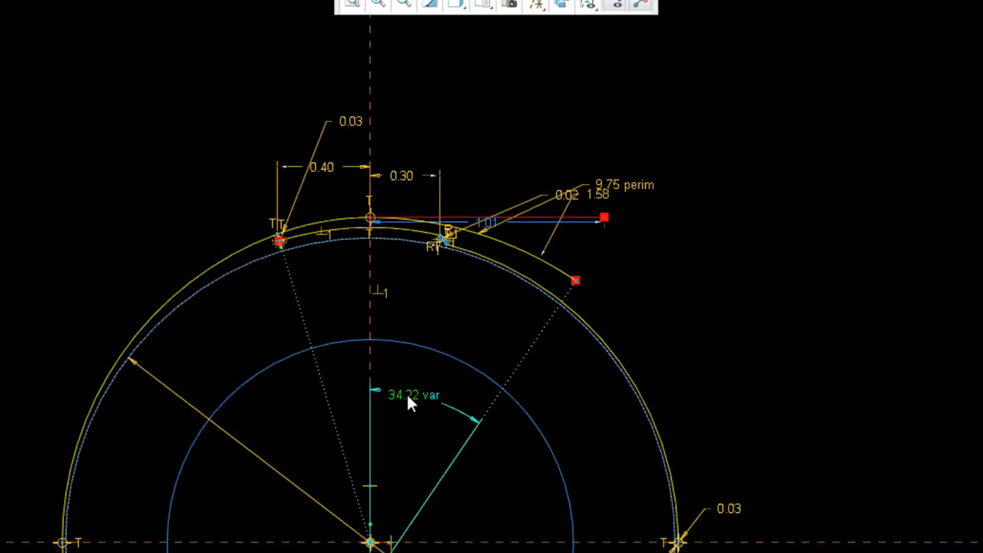
pyautogui.scroll(3, 430, 293)
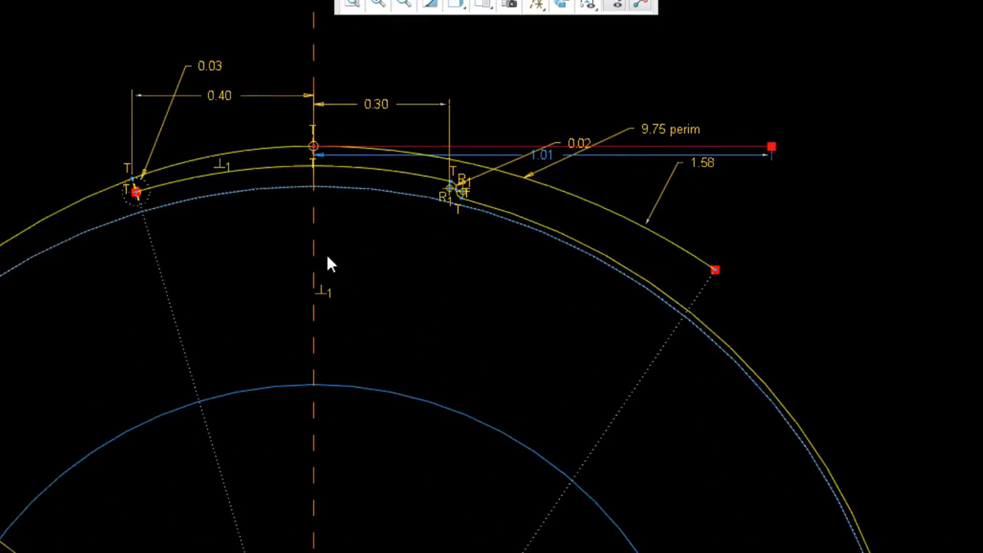
pyautogui.scroll(-2, 328, 263)
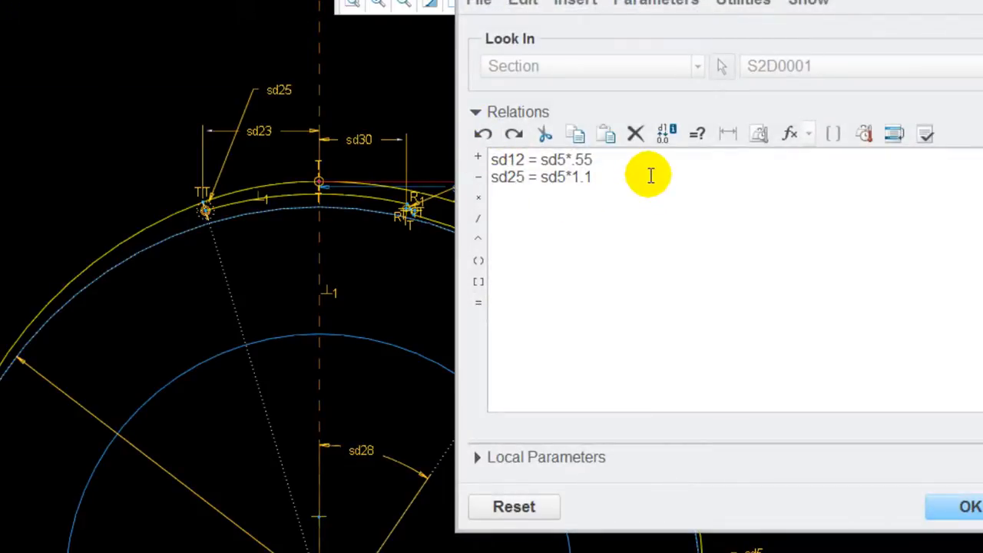
pyautogui.scroll(4, 45, 262)
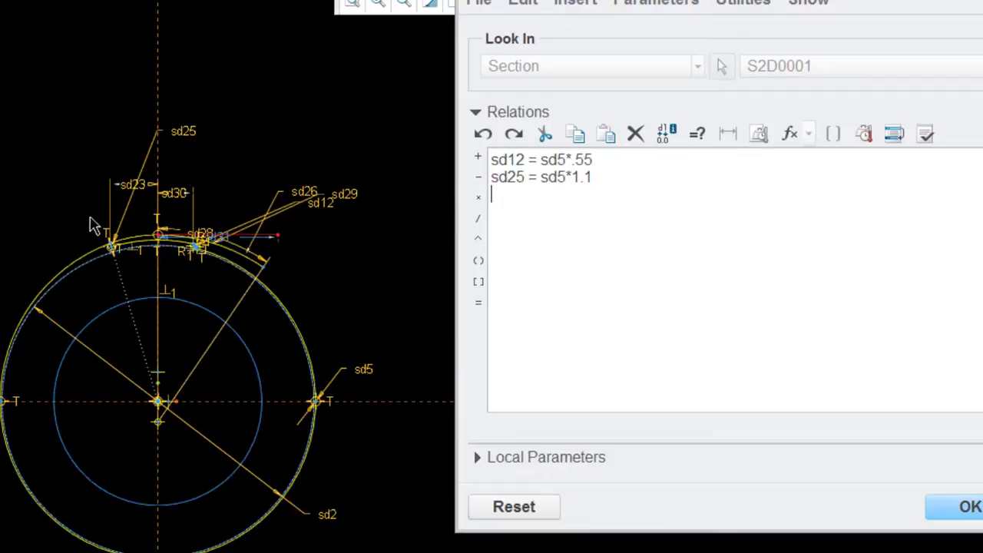
pyautogui.scroll(-5, 246, 269)
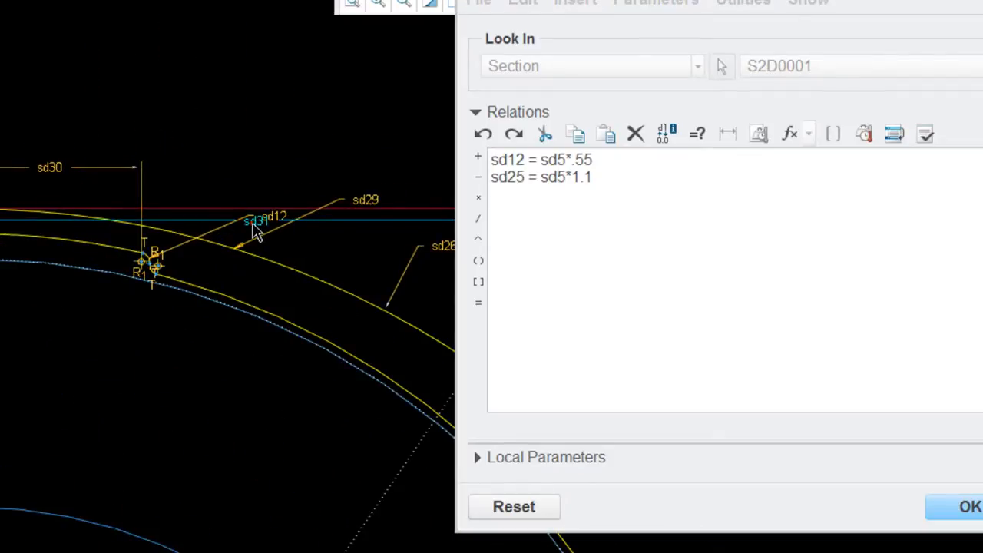
pyautogui.click(254, 225)
pyautogui.moveTo(542, 180); pyautogui.dragTo(546, 190)
pyautogui.click(556, 194)
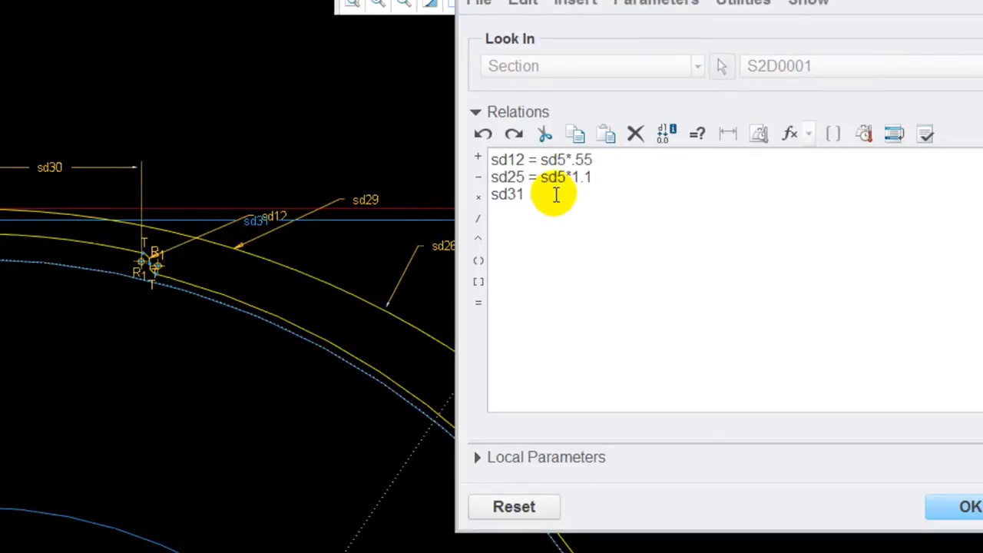
pyautogui.click(554, 193)
pyautogui.write('= 2*Pi*')
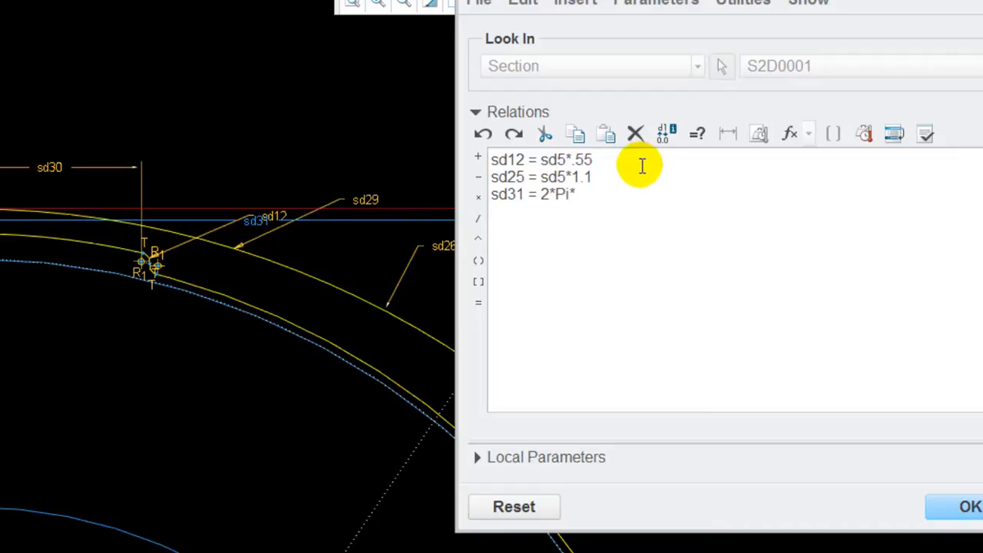
# Add the outer arc's radius dimension sd26 as a factor in the sd31 relation.
pyautogui.scroll(1, 276, 261)
pyautogui.scroll(1, 276, 261)
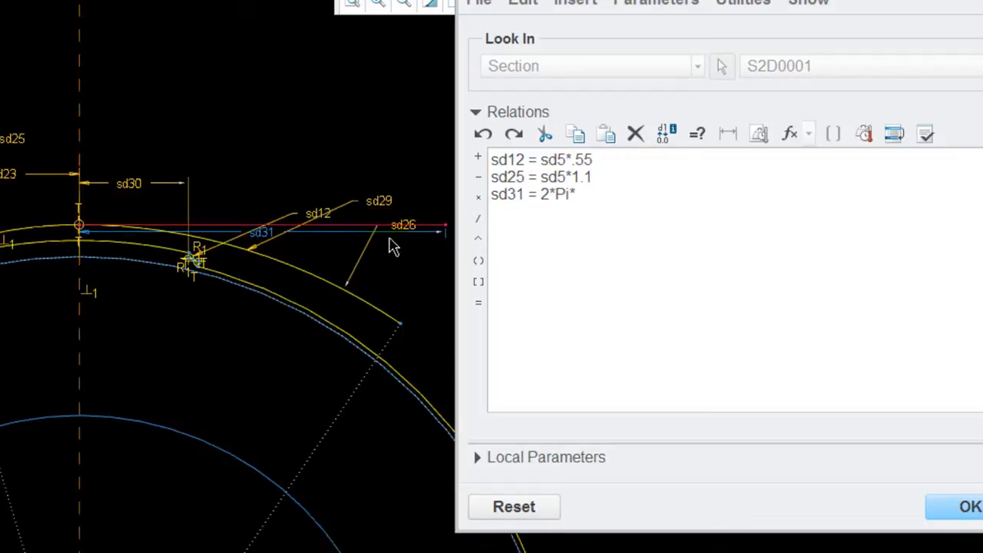
pyautogui.moveTo(409, 235)
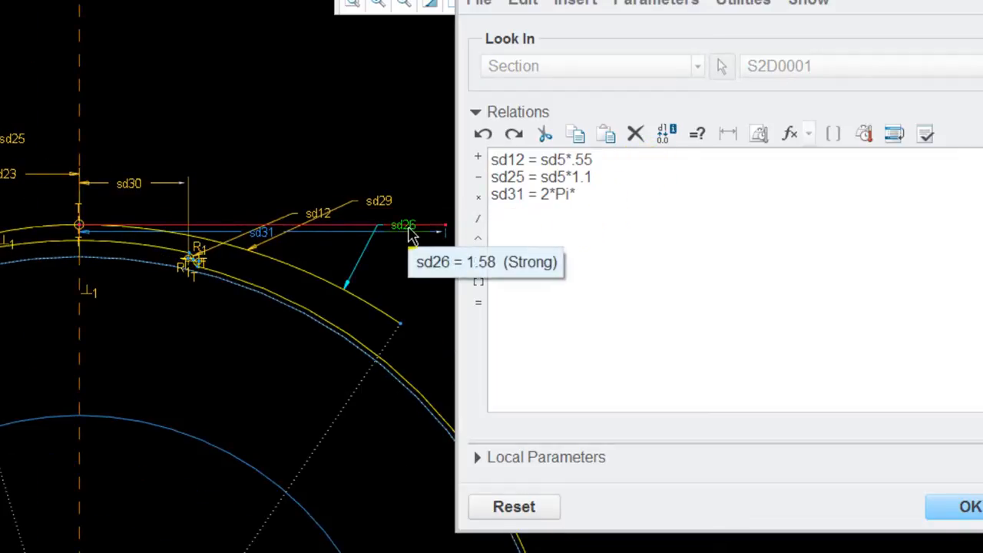
pyautogui.click(409, 230)
pyautogui.click(589, 193)
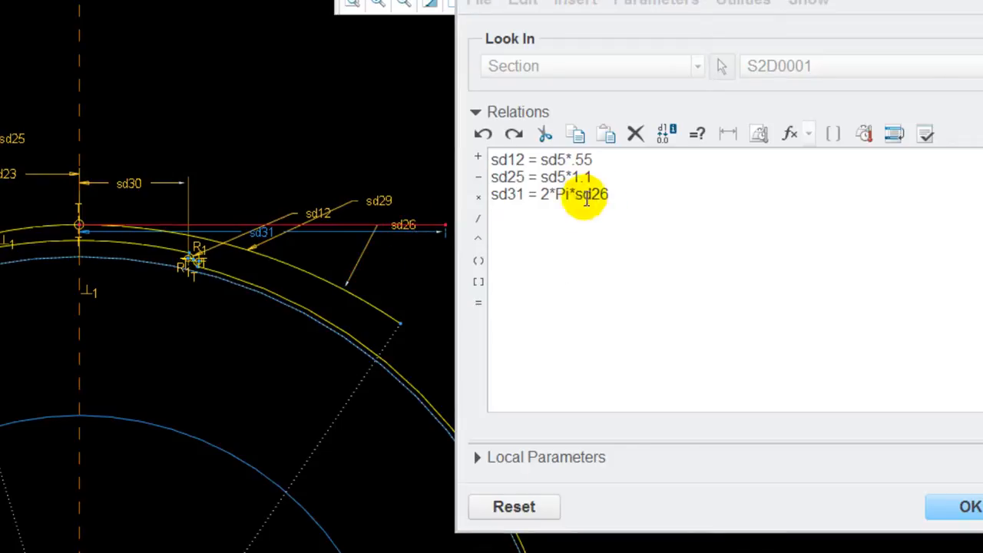
pyautogui.click(621, 192)
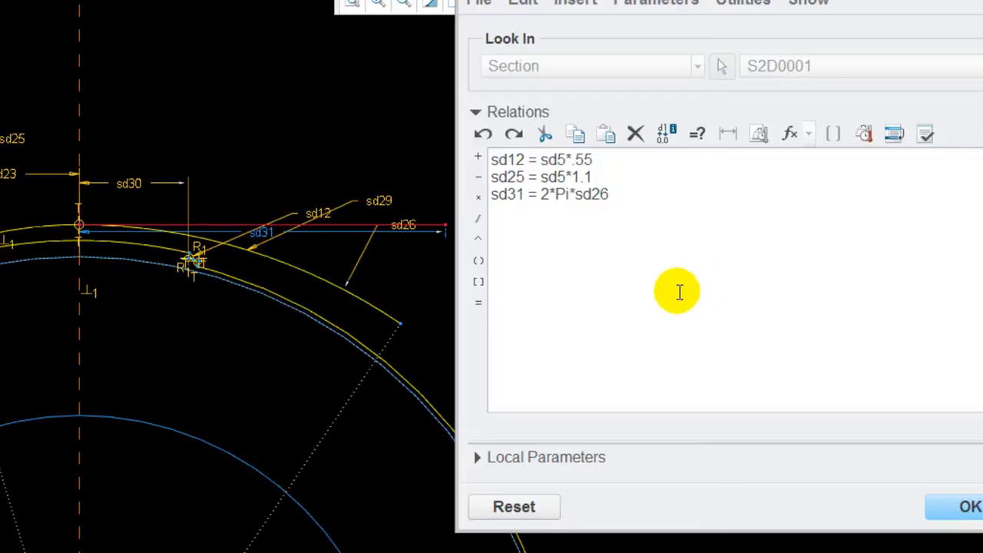
# Complete the relation as sd31 = 2*Pi*sd26*sd28/360 using the arc's angle dimension, and apply the sketch relations.
pyautogui.scroll(-1, 255, 184)
pyautogui.scroll(-1, 255, 185)
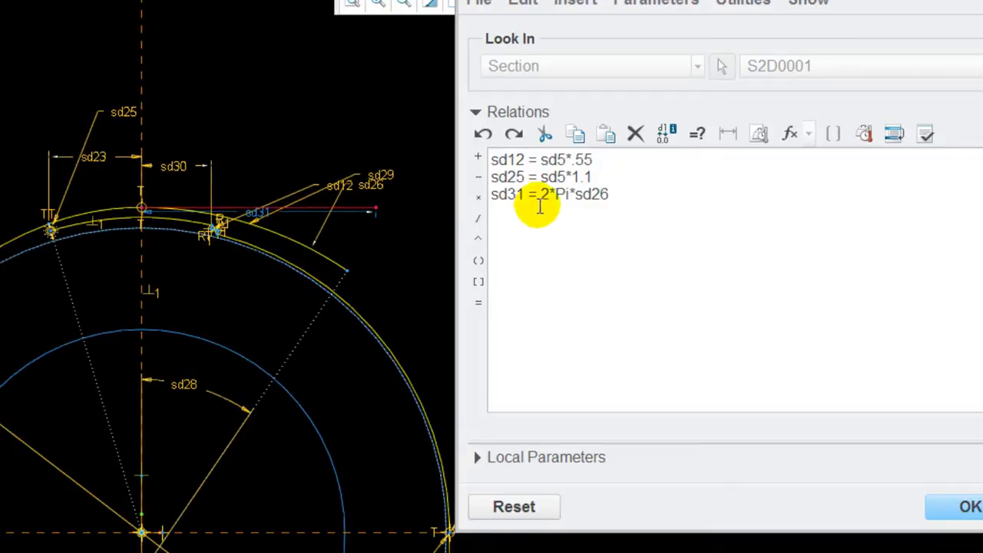
pyautogui.write('*')
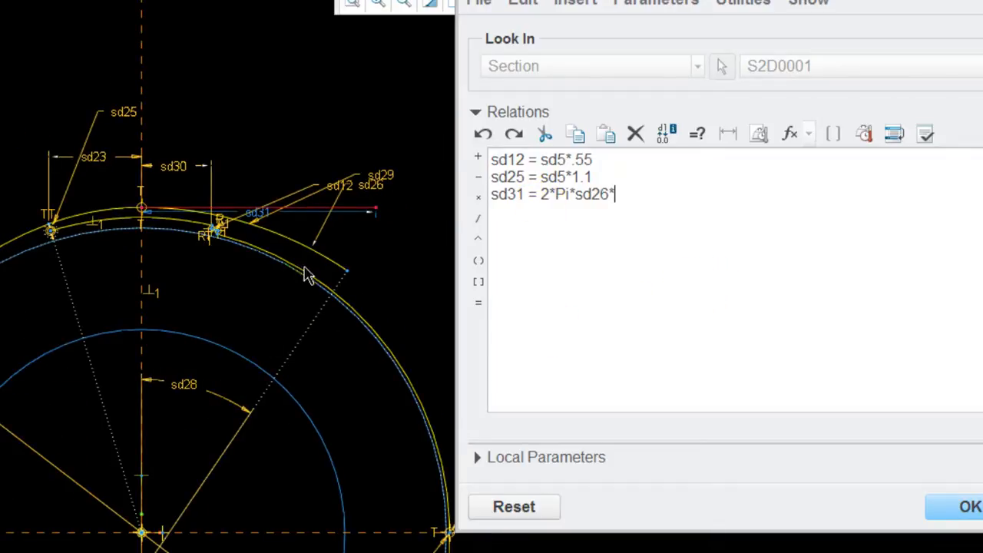
pyautogui.click(185, 385)
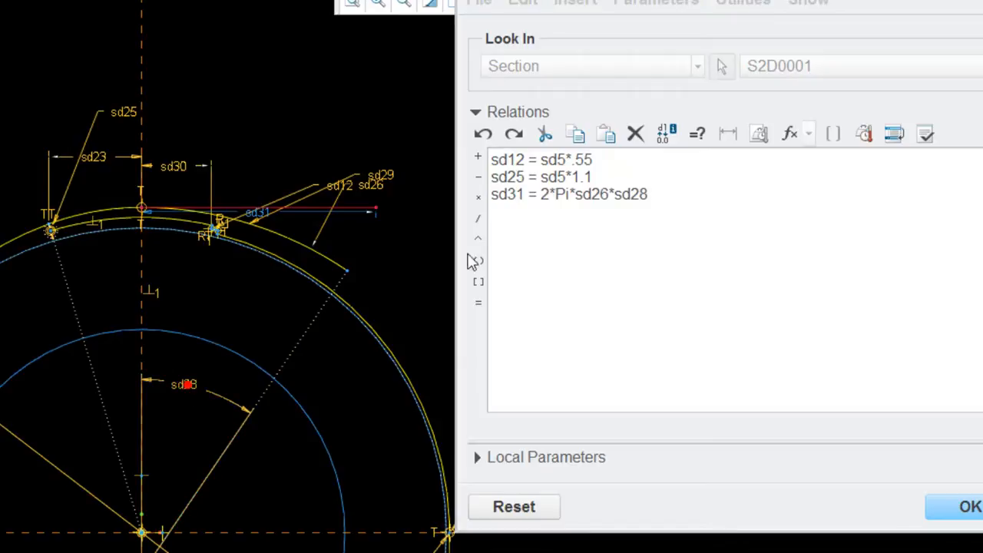
pyautogui.click(664, 193)
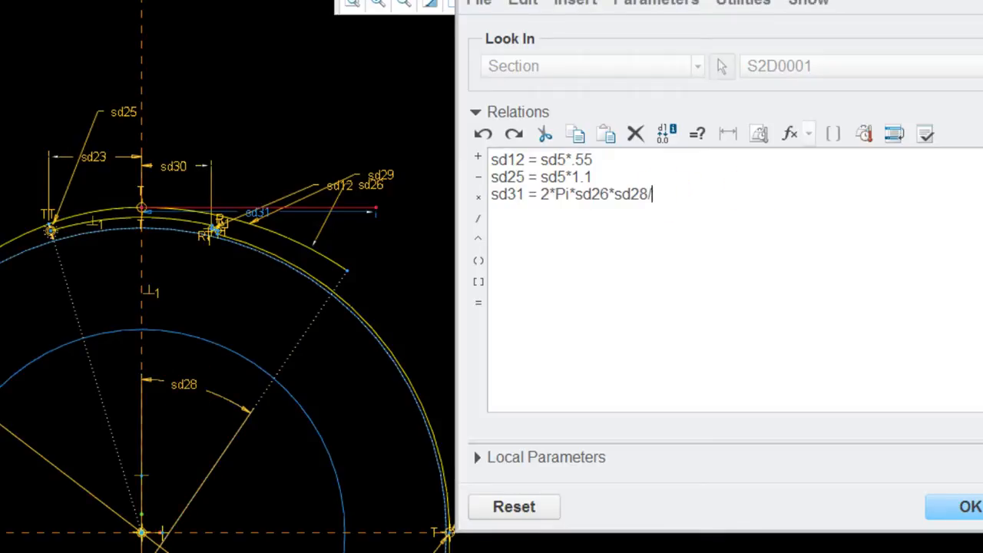
pyautogui.write('/360')
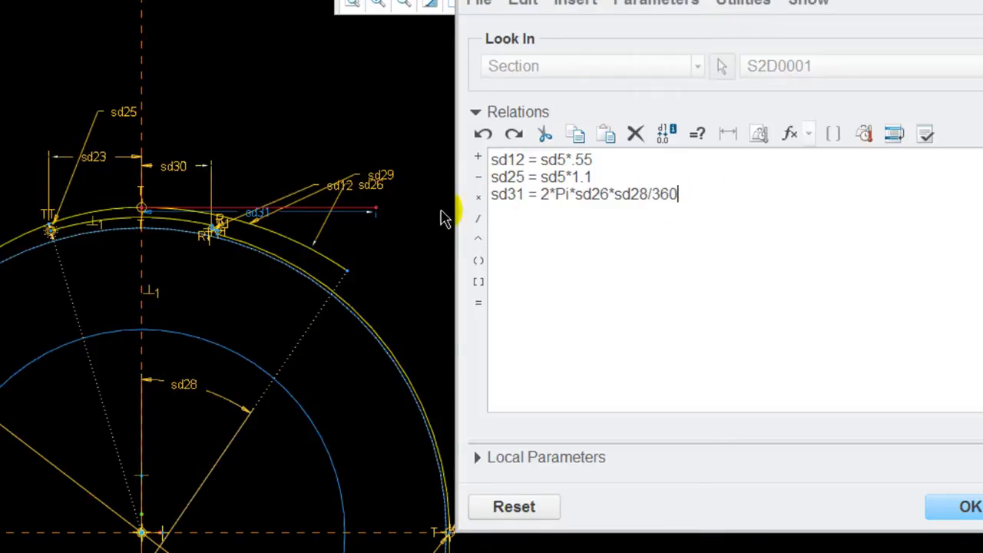
pyautogui.click(967, 504)
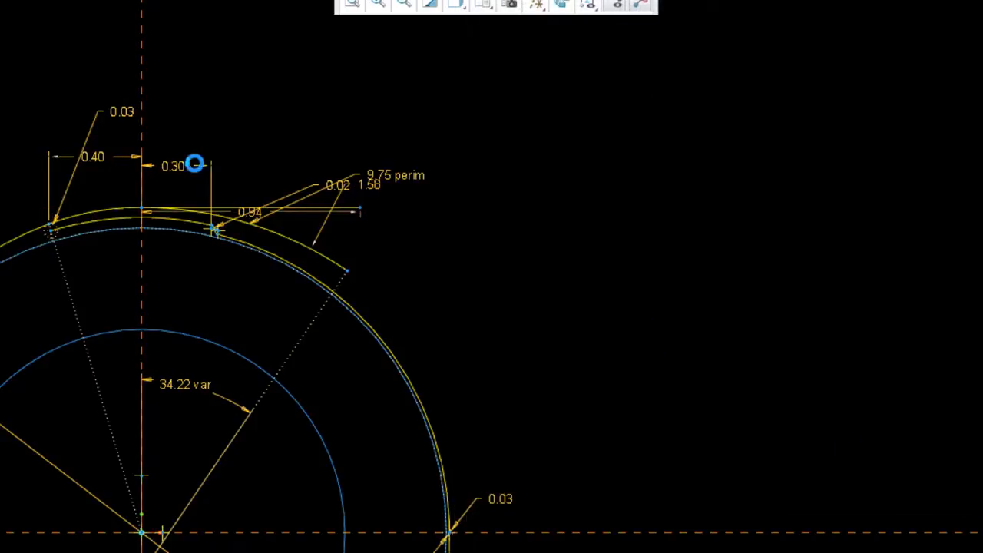
# Move the horizontal line's length dimension well above the arc, clear of the other dimension labels.
pyautogui.scroll(-3, 316, 274)
pyautogui.scroll(-2, 192, 219)
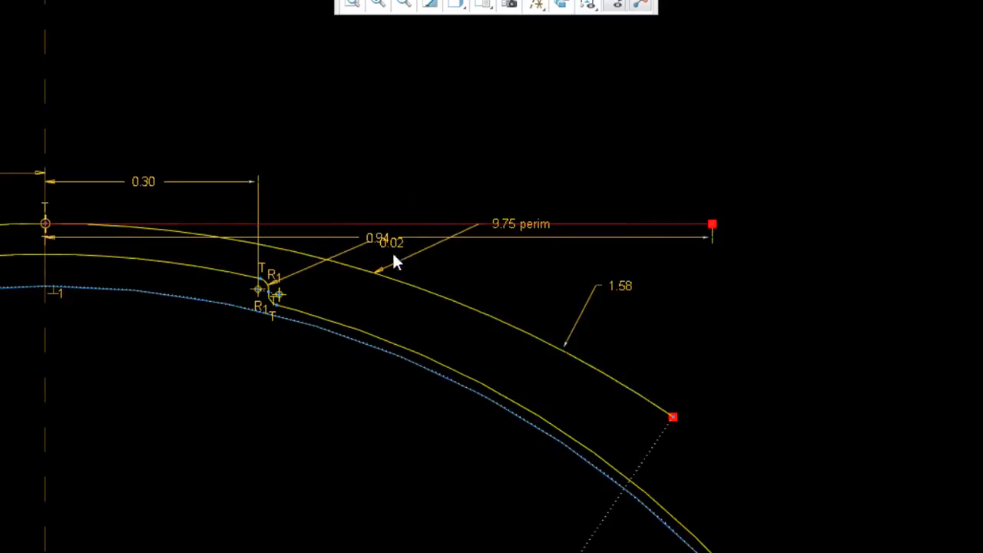
pyautogui.moveTo(369, 235)
pyautogui.mouseDown()
pyautogui.moveTo(368, 81)
pyautogui.moveTo(347, 99)
pyautogui.mouseUp()
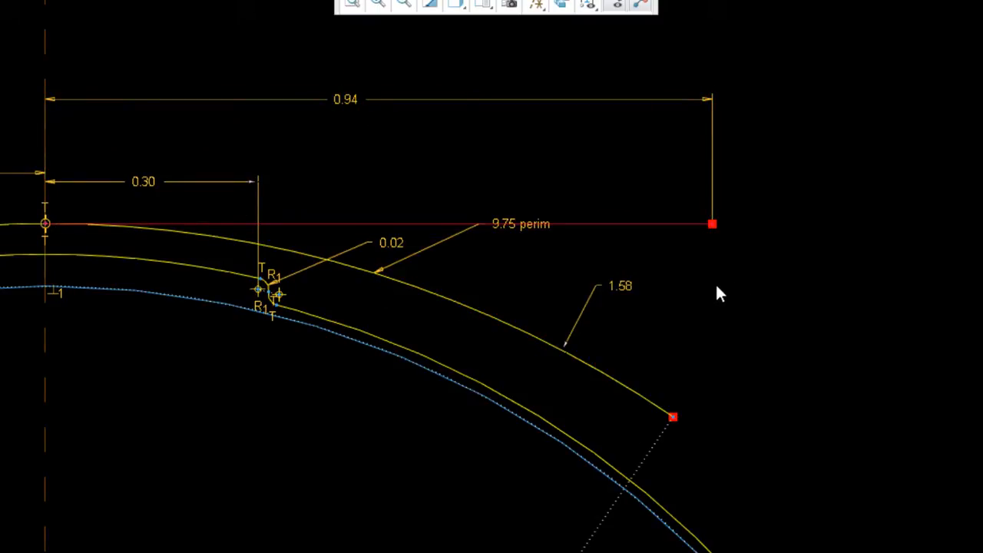
# Convert the horizontal line to construction geometry and finish the GEOMETRY_DRIVE sketch.
pyautogui.click(599, 223)
pyautogui.rightClick(605, 182)
pyautogui.click(858, 172)
pyautogui.scroll(-4, 567, 246)
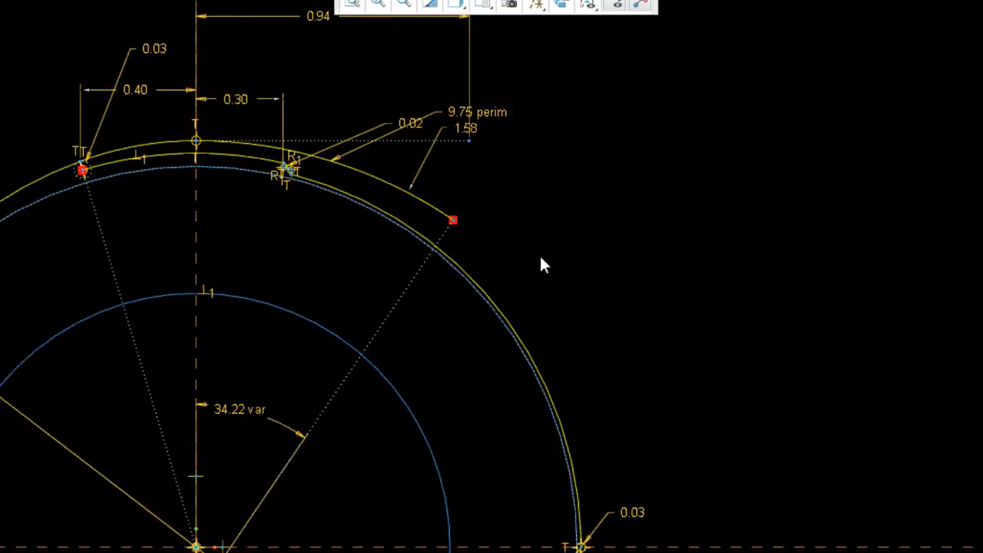
pyautogui.click(453, 220)
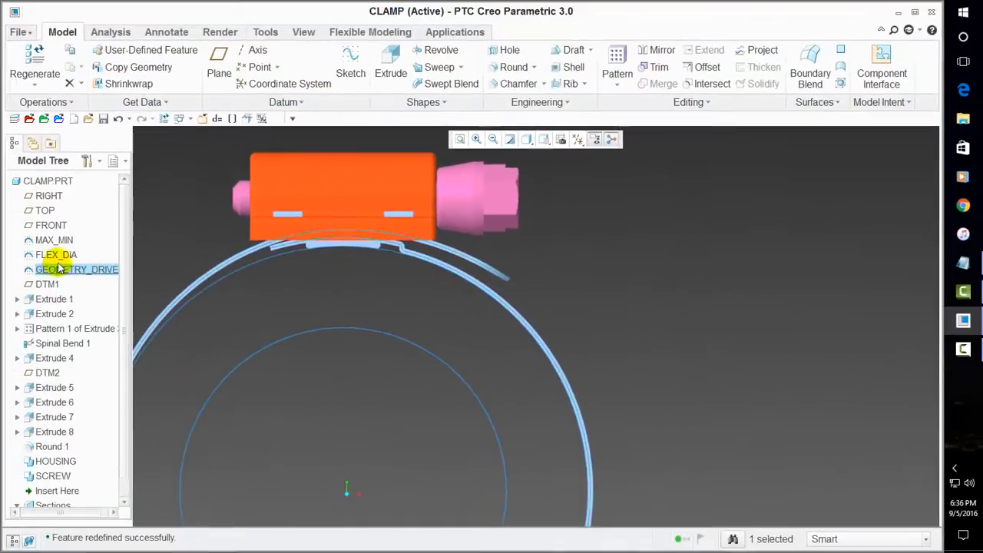
# Add HOME = d111, the line length from GEOMETRY_DRIVE, below hose_dia = max in the CLAMP part relations and apply them.
pyautogui.click(217, 119)
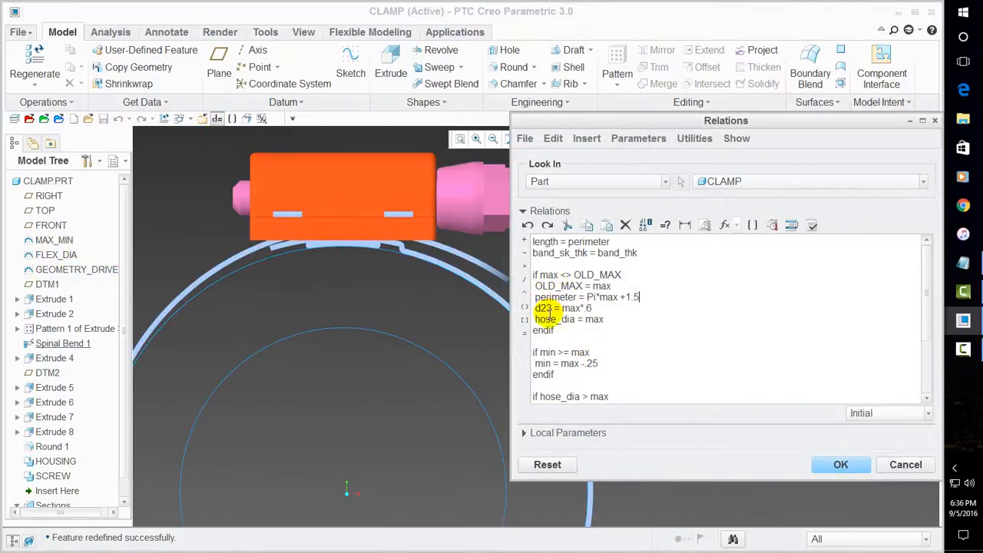
pyautogui.click(608, 319)
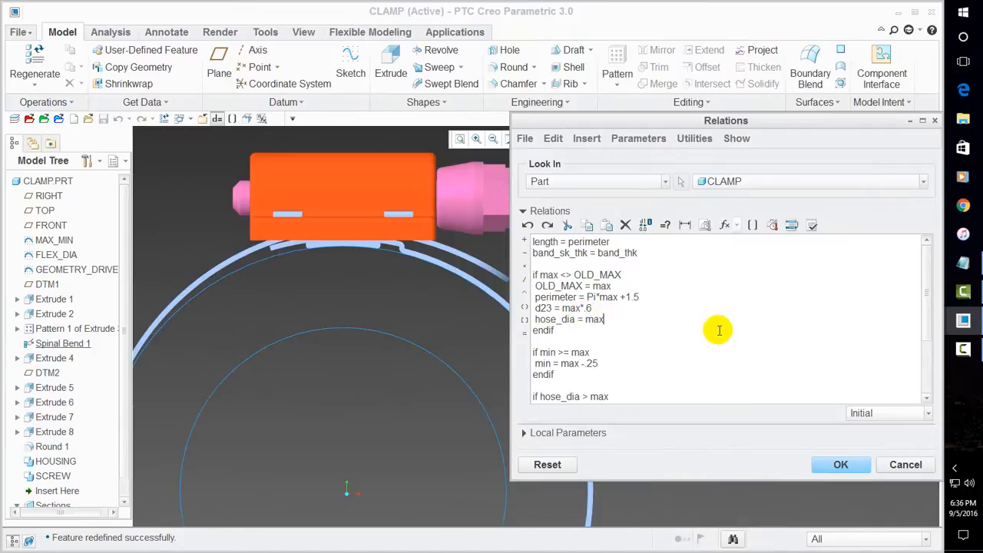
pyautogui.press('Return')
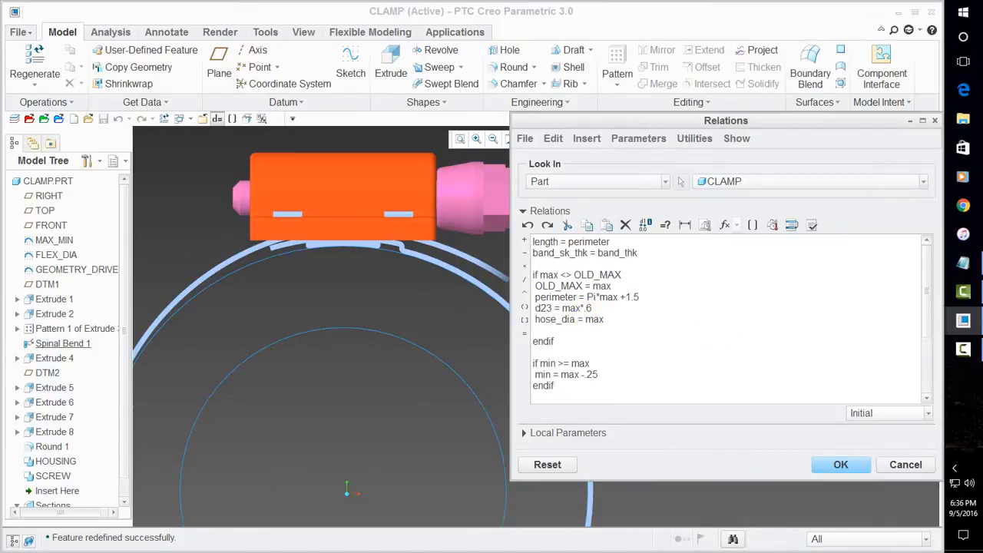
pyautogui.write('HOME =')
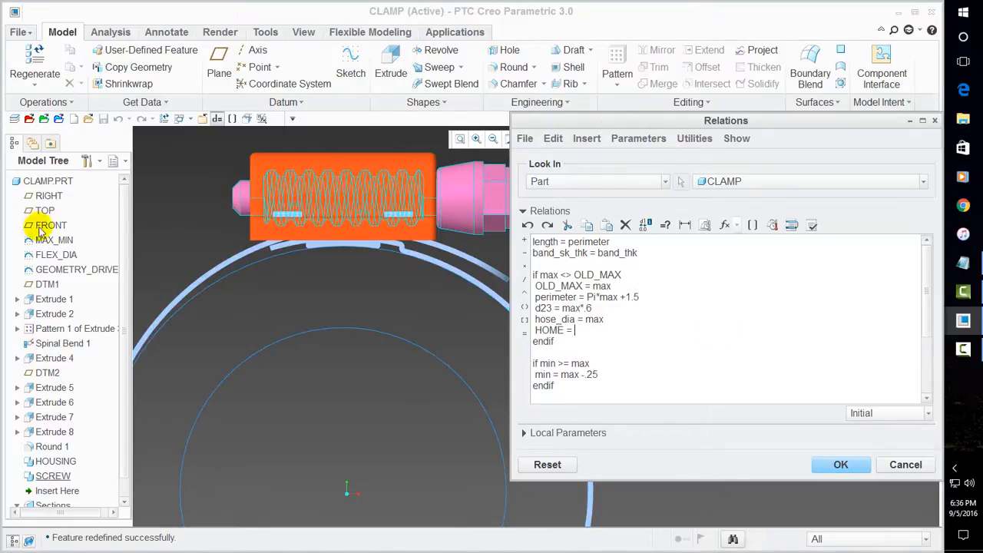
pyautogui.click(70, 270)
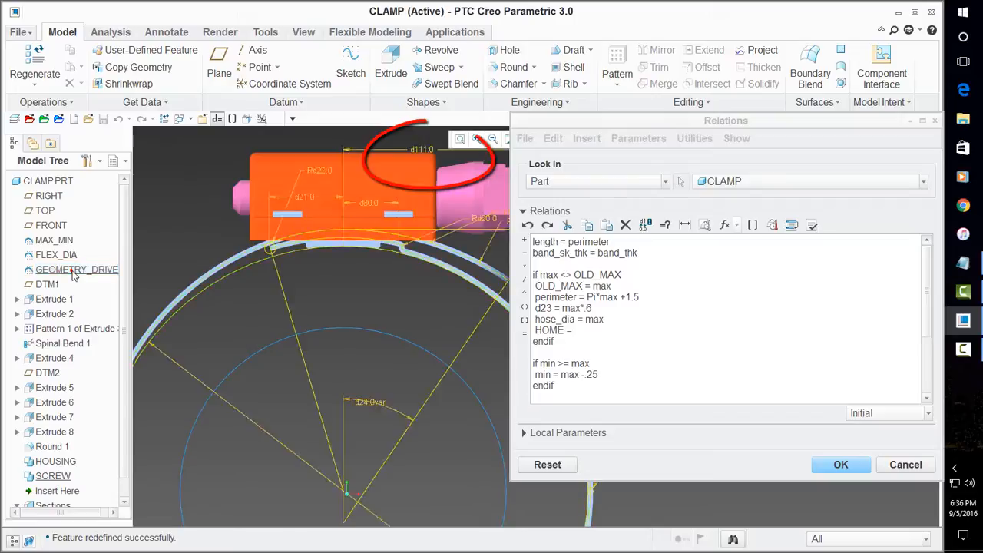
pyautogui.click(423, 150)
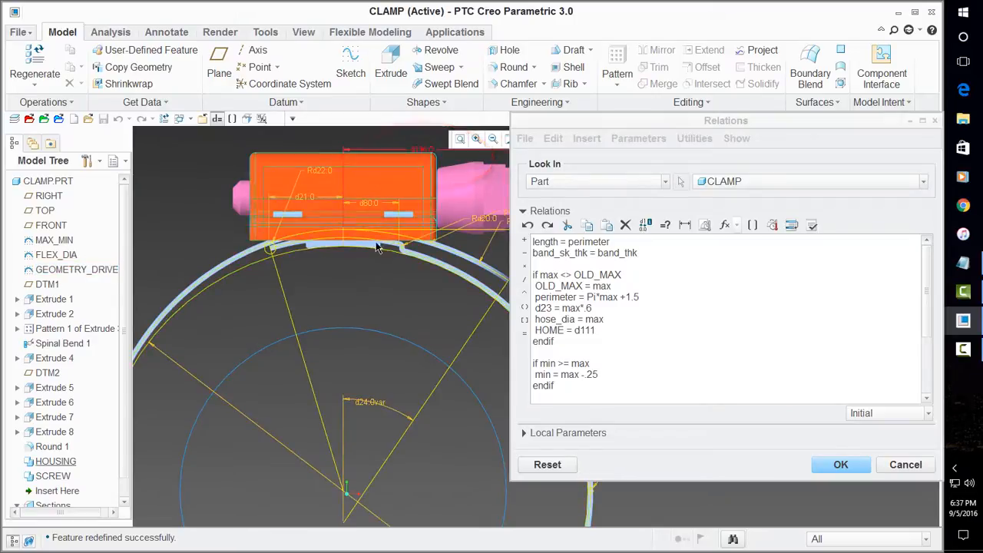
pyautogui.scroll(-2, 375, 230)
pyautogui.scroll(2, 375, 231)
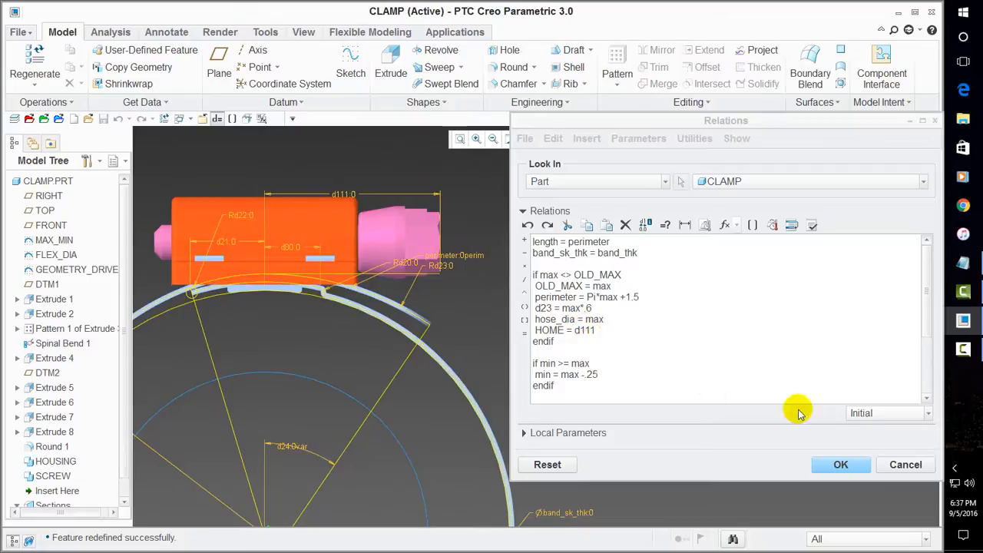
pyautogui.click(845, 464)
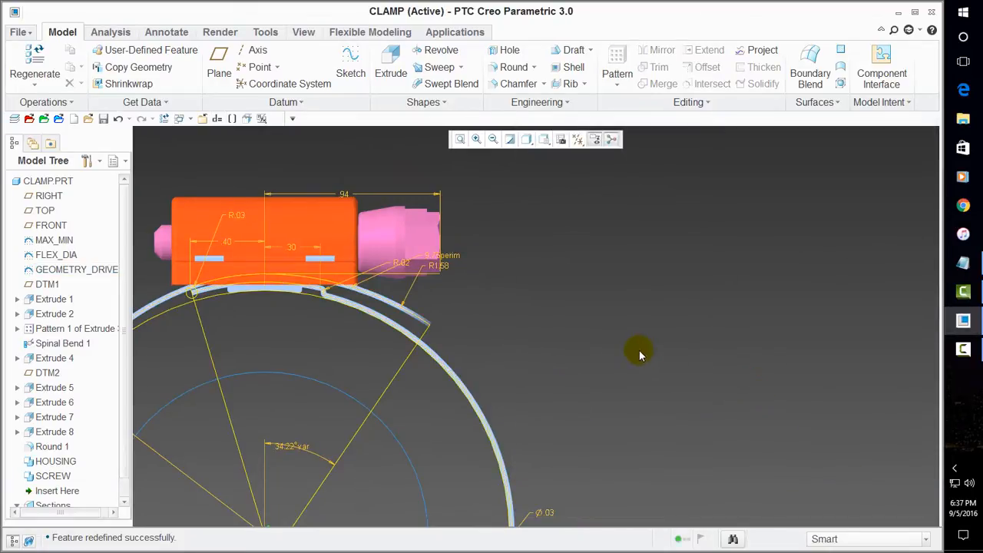
# Set the outer circle's diameter in the MAX_MIN sketch to 2.6 and regenerate the clamp.
pyautogui.hotkey('ctrl', 'd')
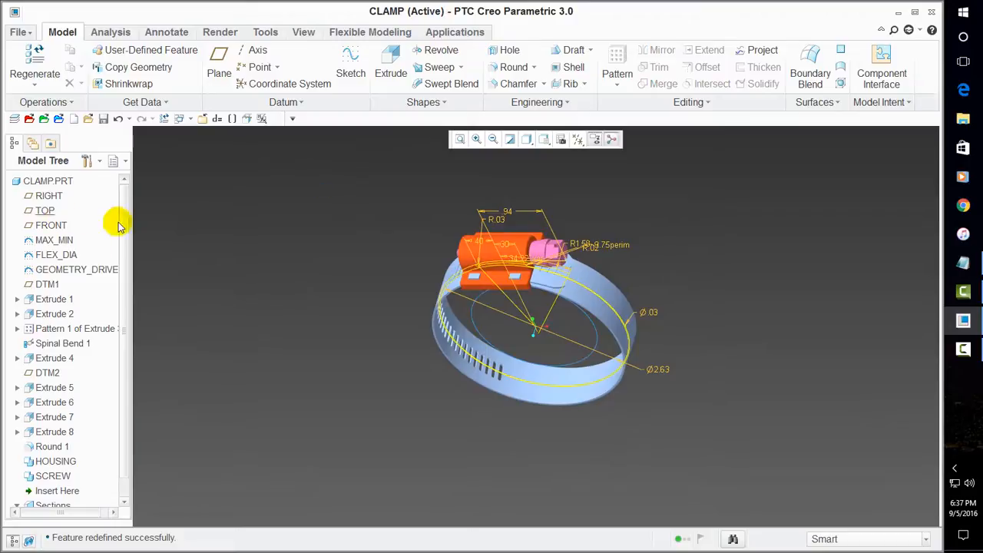
pyautogui.rightClick(59, 244)
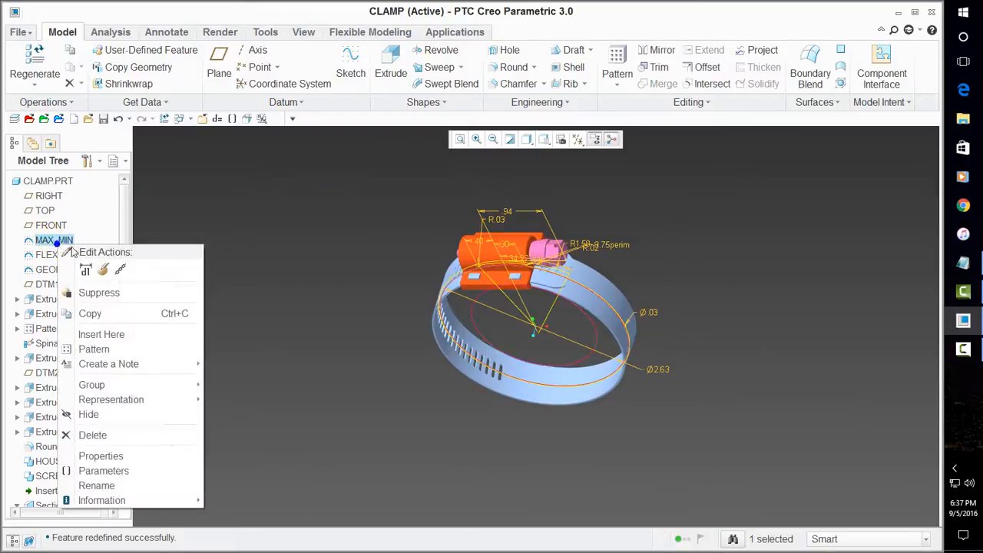
pyautogui.click(85, 268)
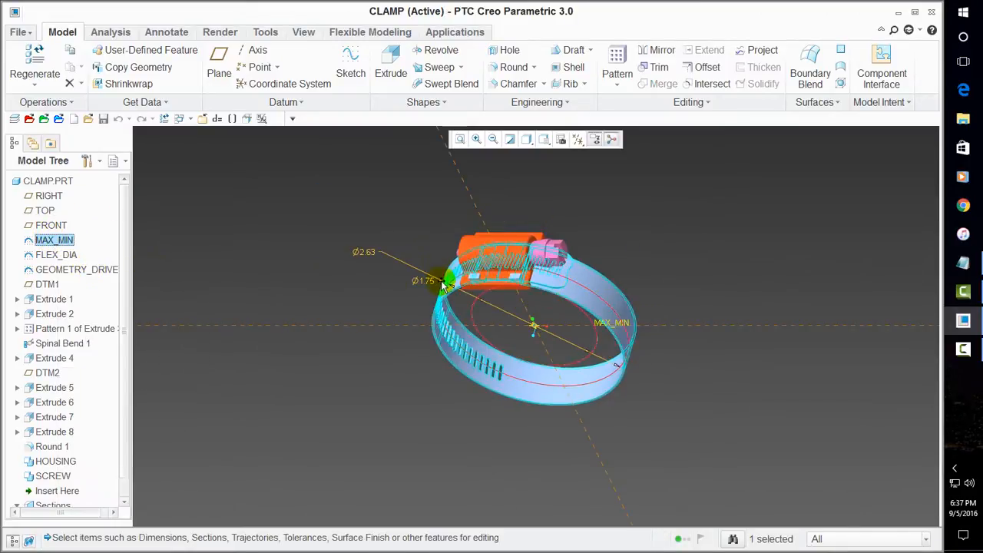
pyautogui.doubleClick(365, 253)
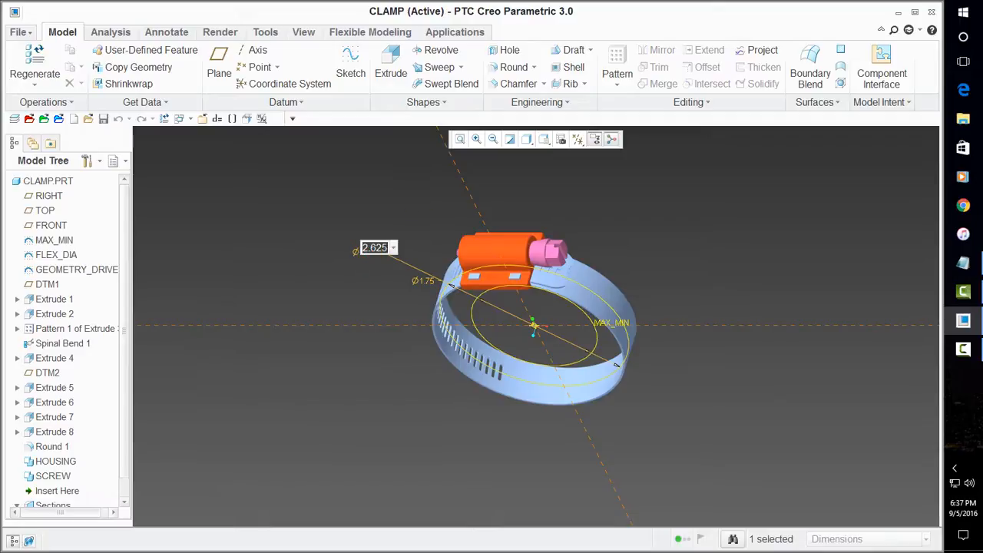
pyautogui.write('2.6')
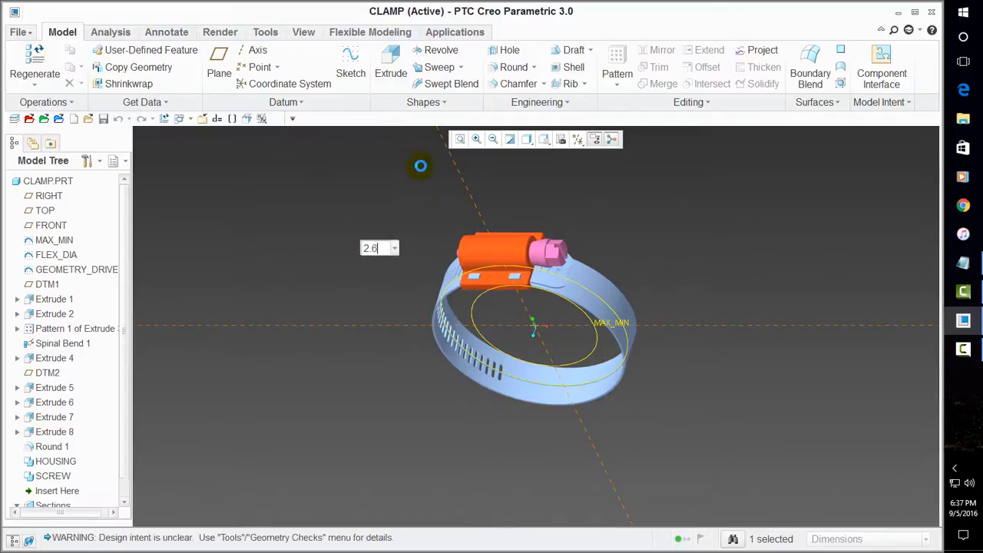
pyautogui.press('Return')
pyautogui.click(35, 60)
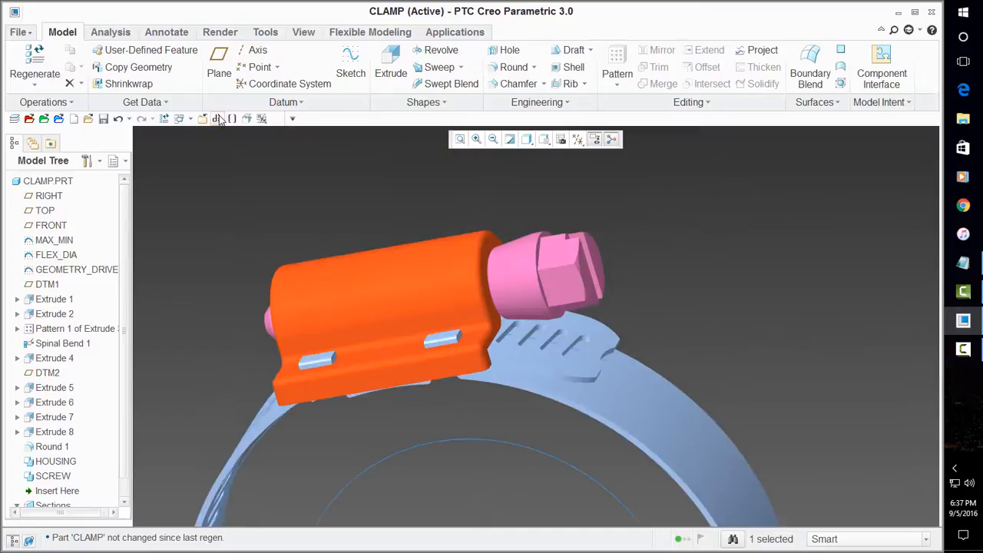
# Examine the OLD_MAX and HOME local parameter values in the CLAMP part relations, widening the name column to read them.
pyautogui.click(217, 118)
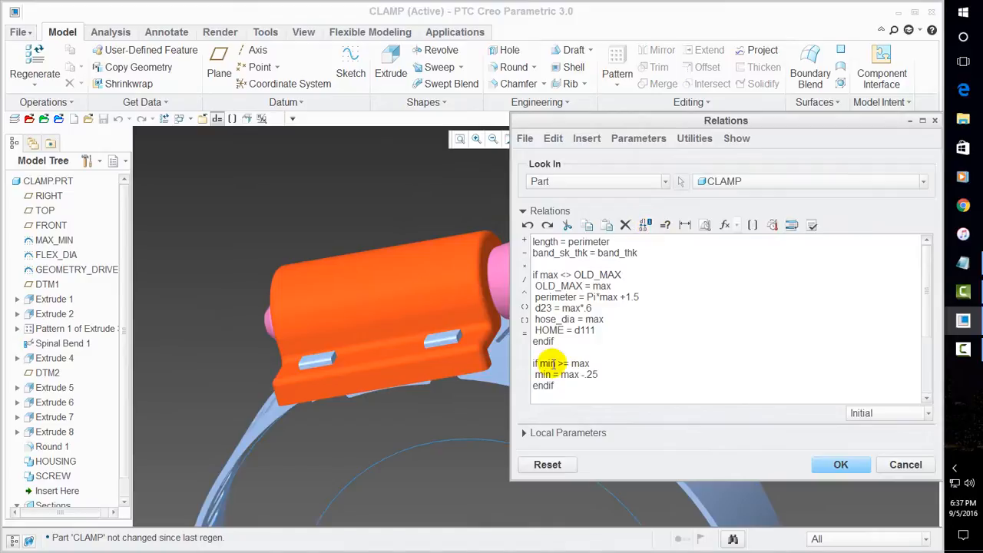
pyautogui.click(596, 330)
pyautogui.click(529, 433)
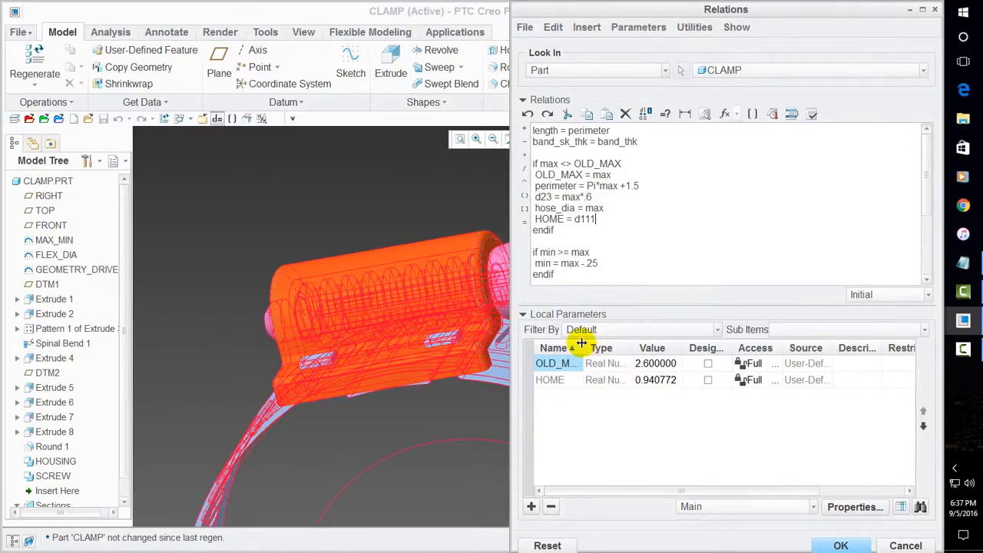
pyautogui.moveTo(582, 343); pyautogui.dragTo(618, 342)
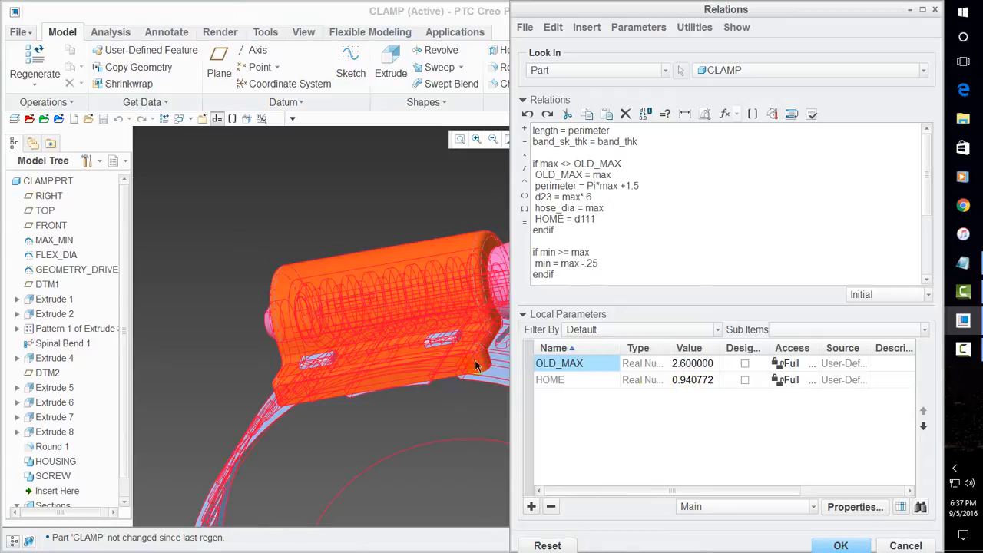
pyautogui.scroll(3, 259, 260)
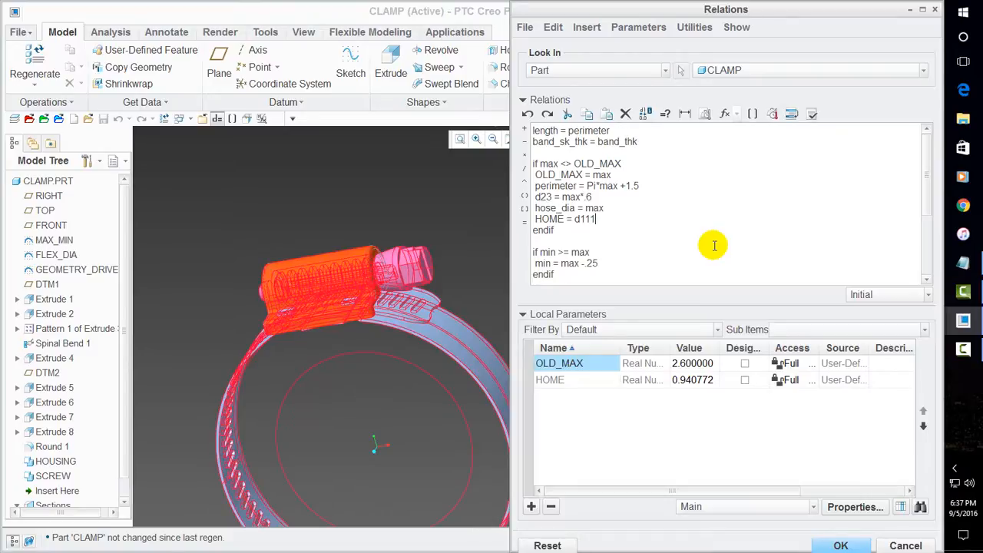
pyautogui.click(842, 544)
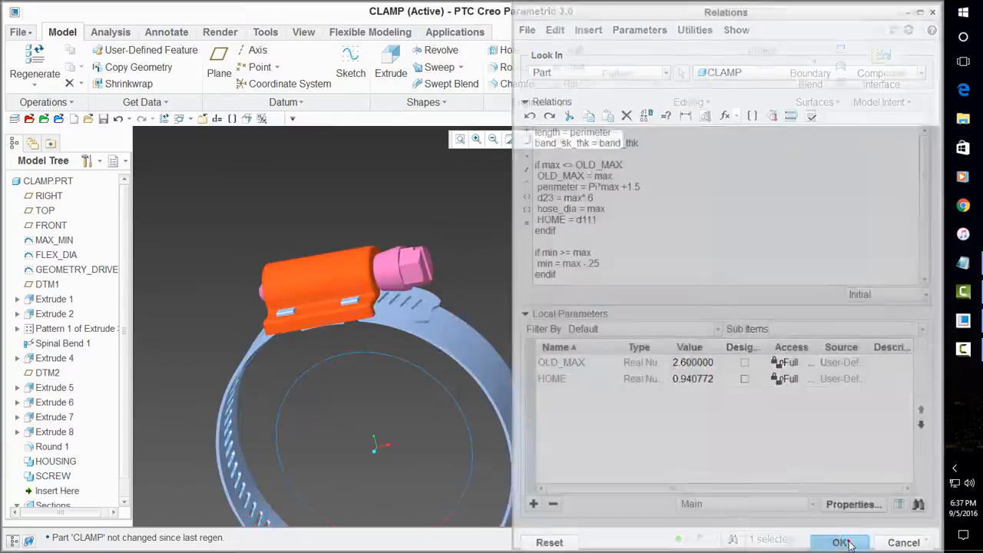
# Activate insert mode between the HOUSING and SCREW features so new features are added before the screw.
pyautogui.moveTo(413, 260)
pyautogui.mouseDown(button='middle')
pyautogui.moveTo(439, 192)
pyautogui.moveTo(415, 236)
pyautogui.mouseUp(button='middle')
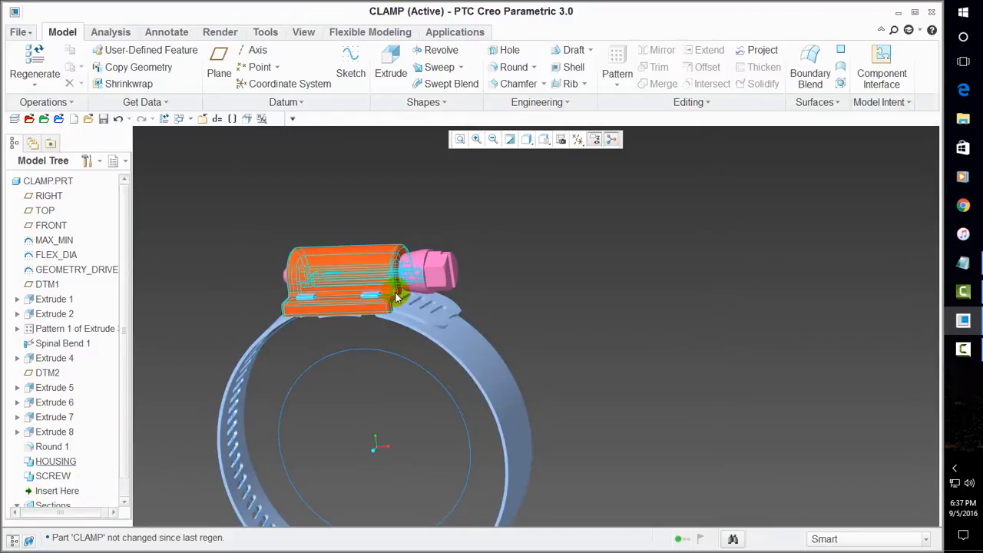
pyautogui.moveTo(395, 281); pyautogui.dragTo(418, 276, button='middle')
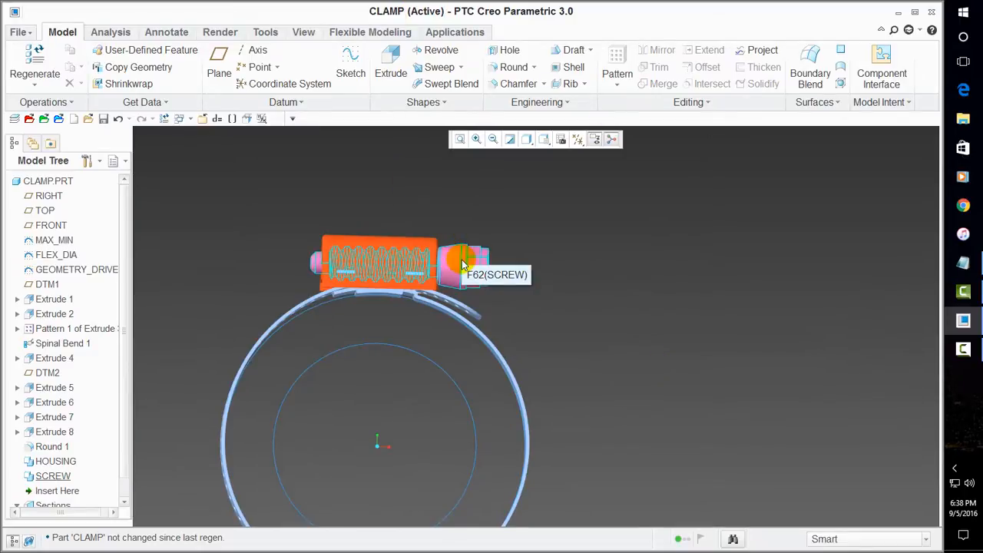
pyautogui.moveTo(463, 265); pyautogui.dragTo(439, 230, button='middle')
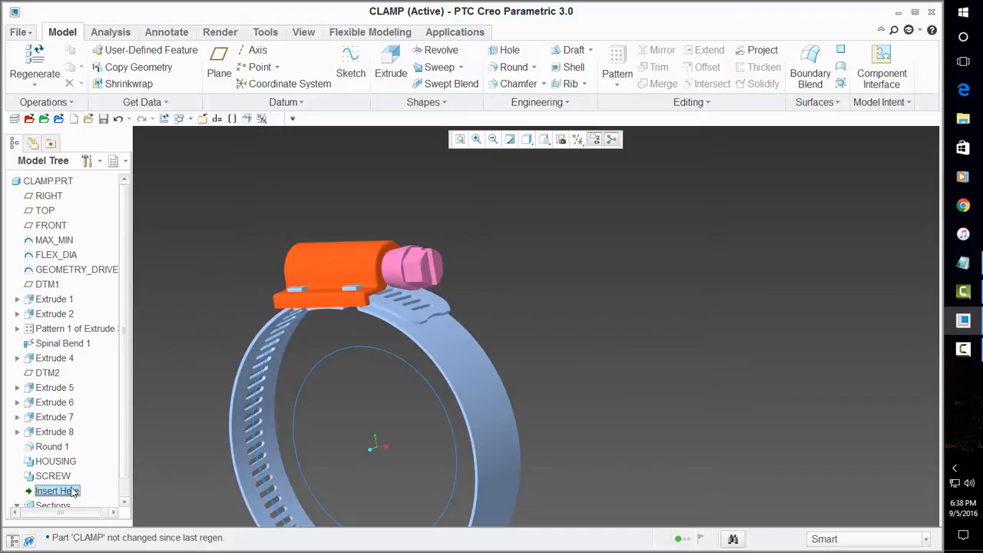
pyautogui.moveTo(74, 493); pyautogui.dragTo(67, 466)
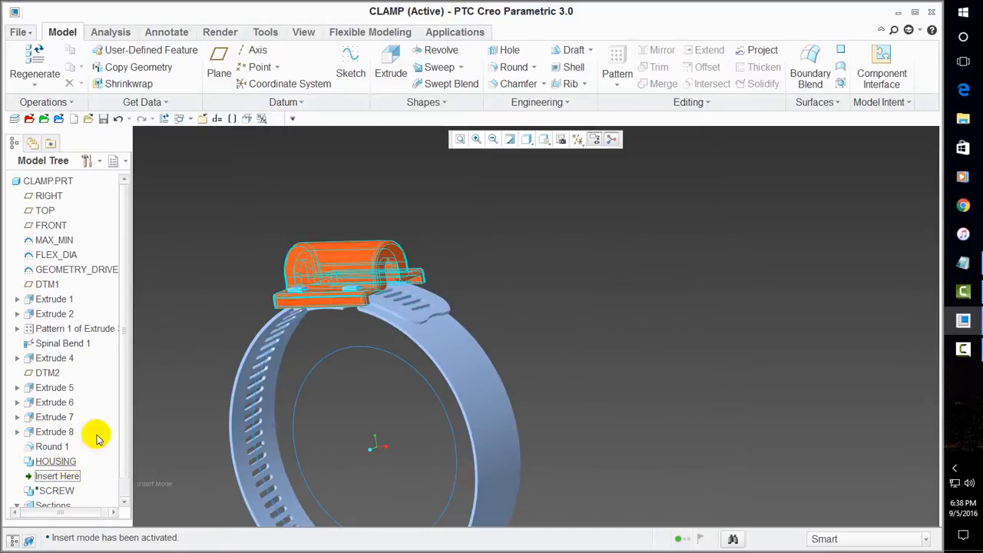
# Start a datum plane running through the curved surface of the housing's screw hole.
pyautogui.click(219, 55)
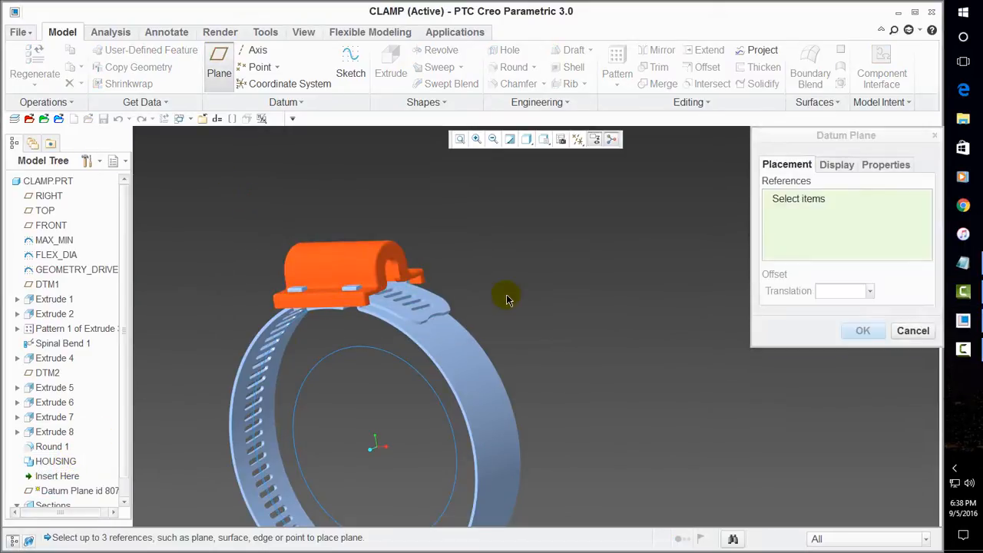
pyautogui.moveTo(507, 292); pyautogui.dragTo(504, 253, button='middle')
pyautogui.scroll(5, 388, 284)
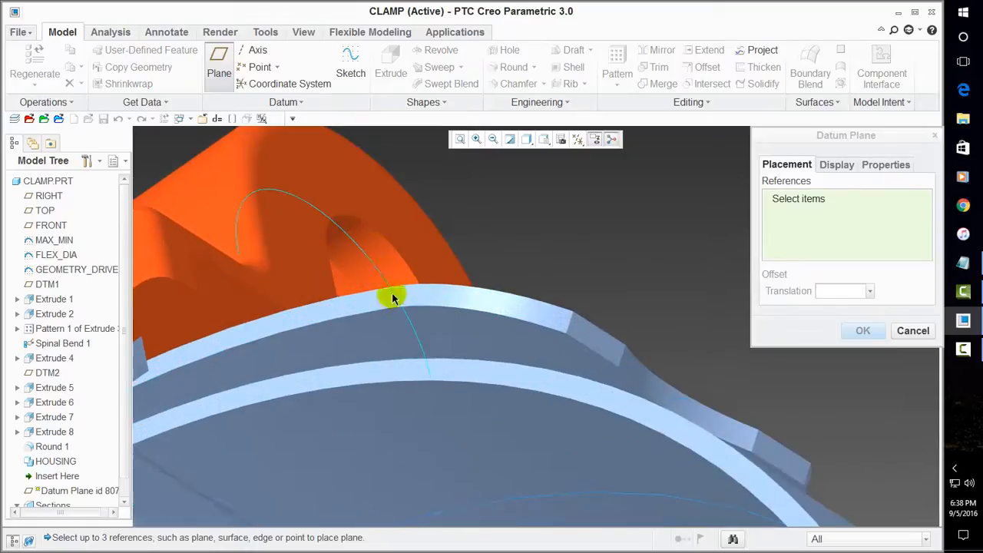
pyautogui.click(379, 245)
pyautogui.scroll(-10, 380, 245)
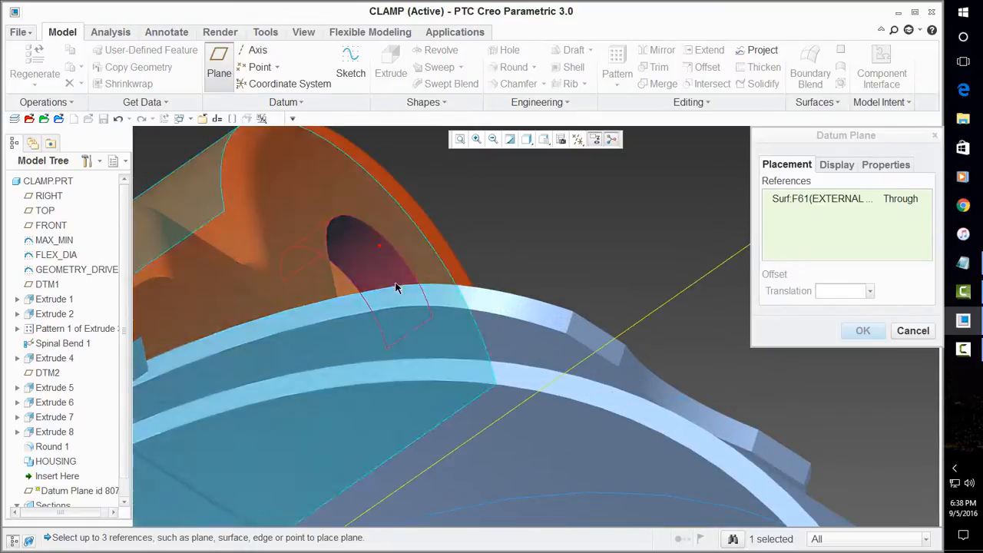
# Display all datum types and add the FRONT plane as the new plane's second reference, using Offset with a 45.0 rotation.
pyautogui.click(577, 139)
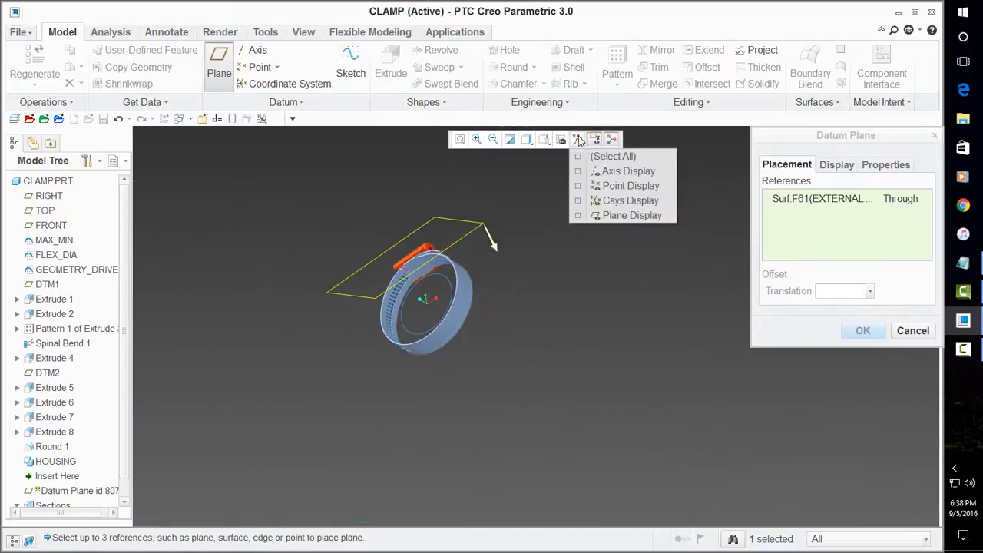
pyautogui.click(612, 156)
pyautogui.click(527, 209)
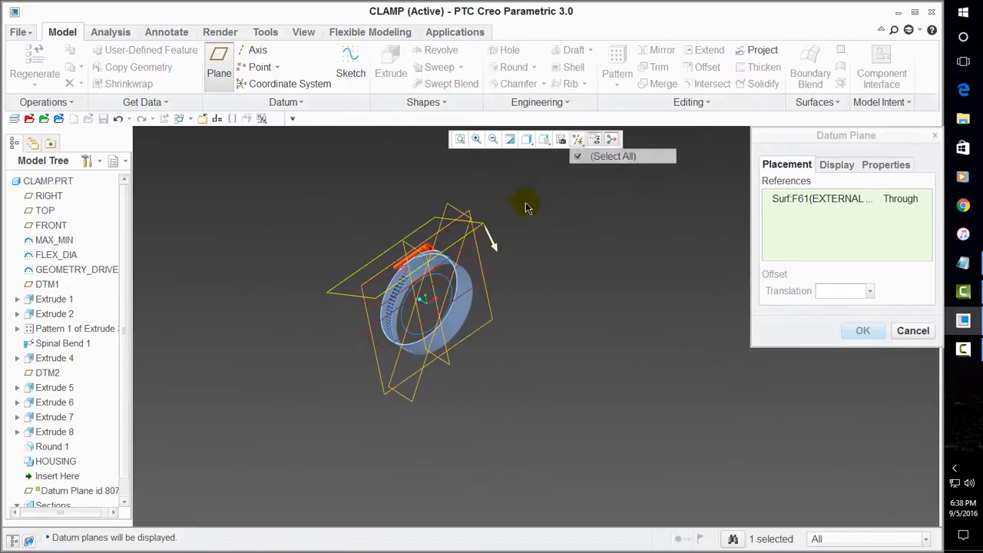
pyautogui.moveTo(537, 241); pyautogui.dragTo(545, 299, button='middle')
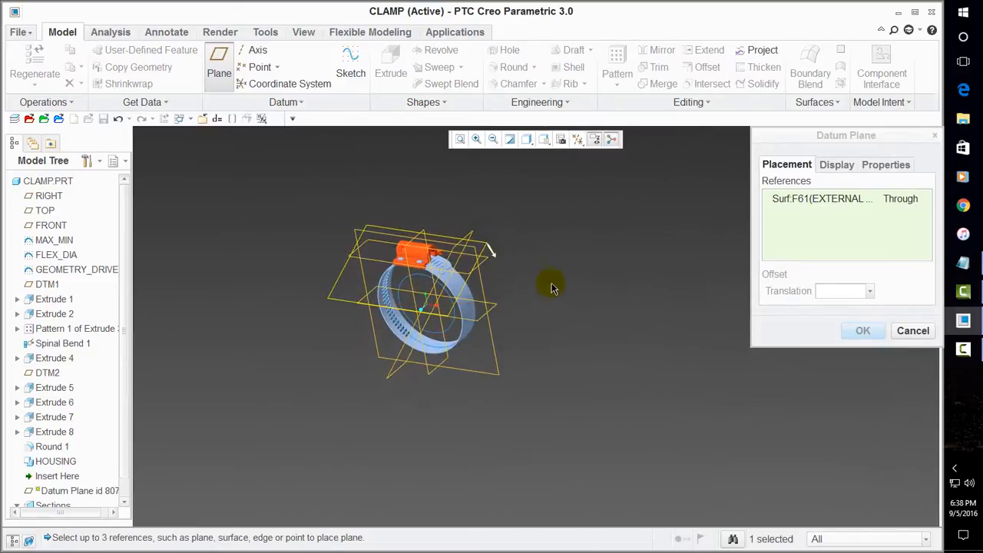
pyautogui.keyDown('ctrl'); pyautogui.click(484, 289); pyautogui.keyUp('ctrl')
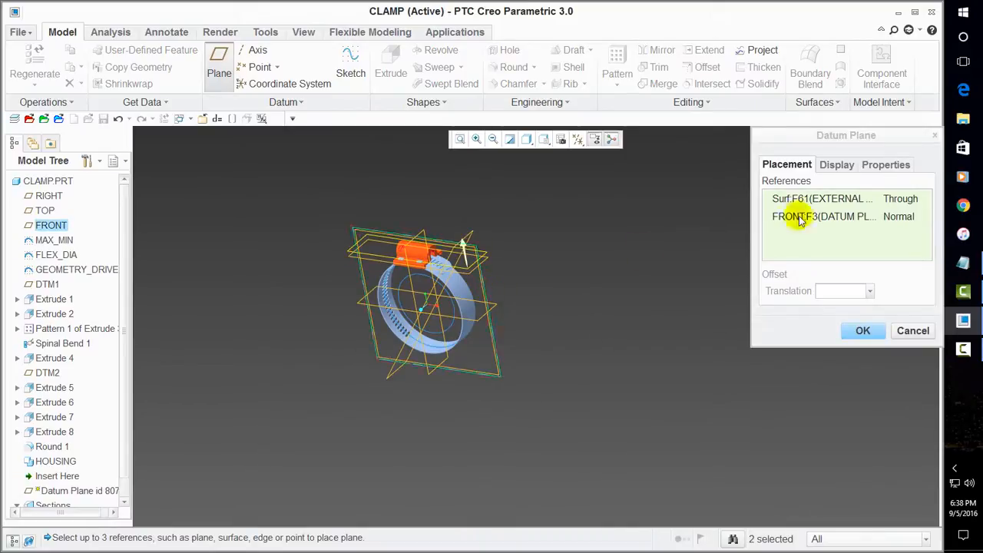
pyautogui.click(902, 216)
pyautogui.click(928, 218)
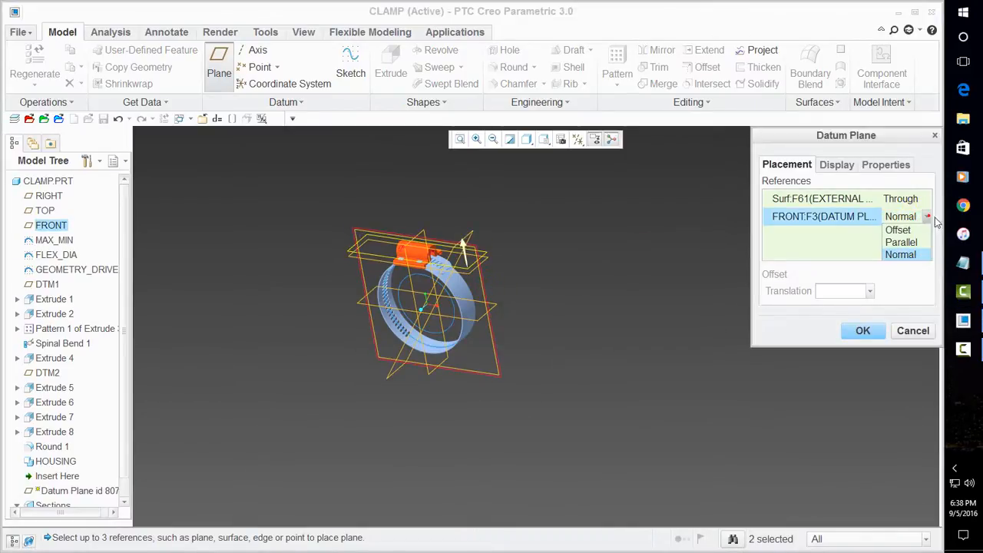
pyautogui.click(898, 229)
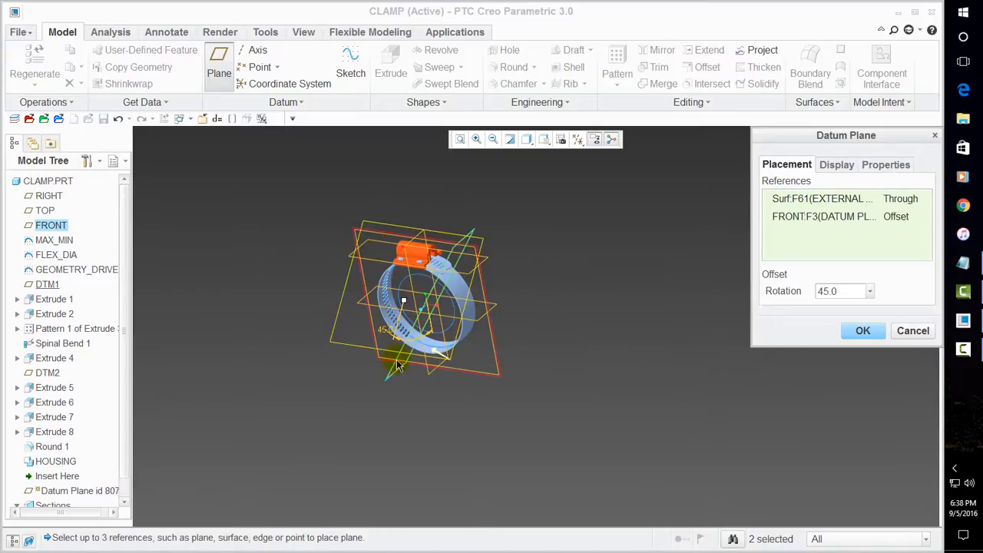
# Adjust the new plane's outline by Reference to the surface of the housing's screw hole and create the plane.
pyautogui.click(840, 165)
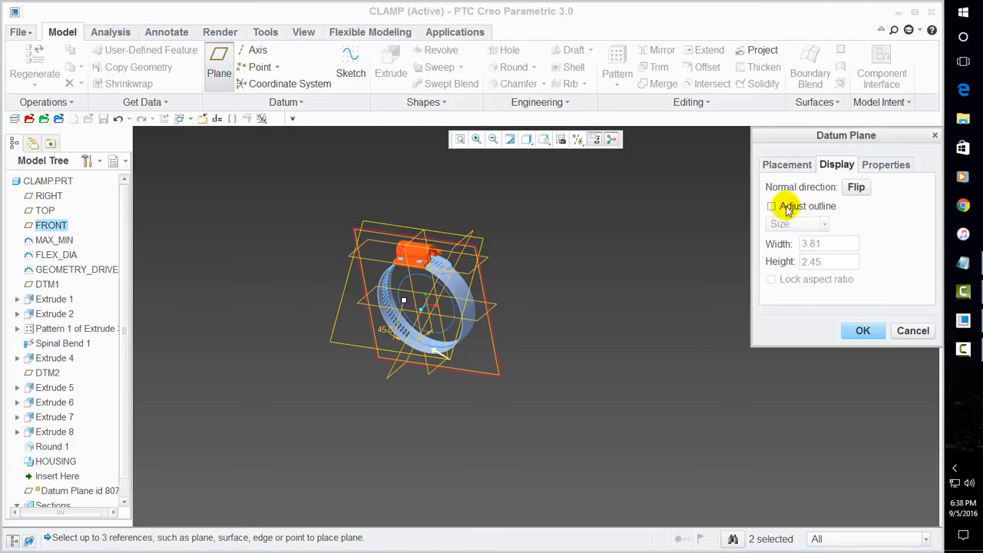
pyautogui.click(772, 206)
pyautogui.click(795, 225)
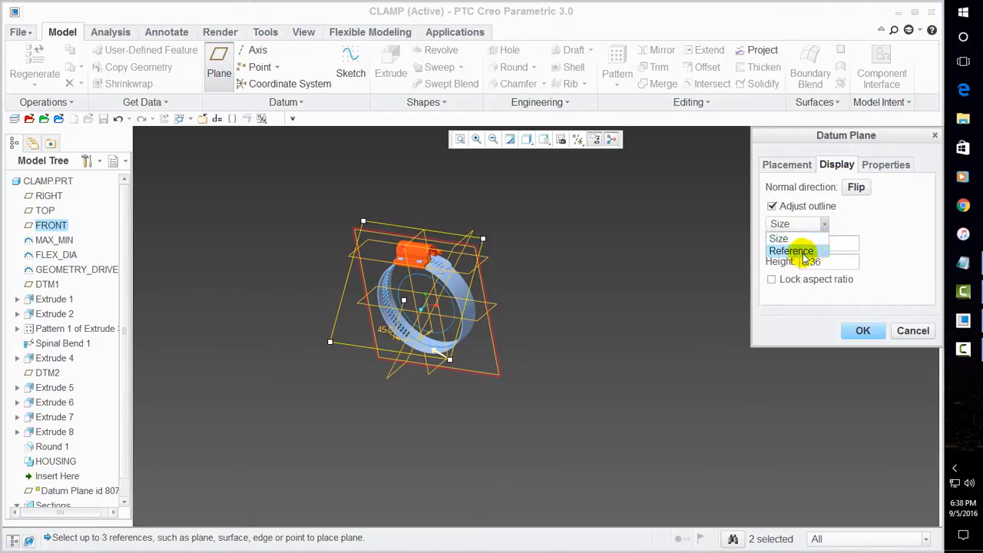
pyautogui.click(803, 251)
pyautogui.scroll(-5, 448, 282)
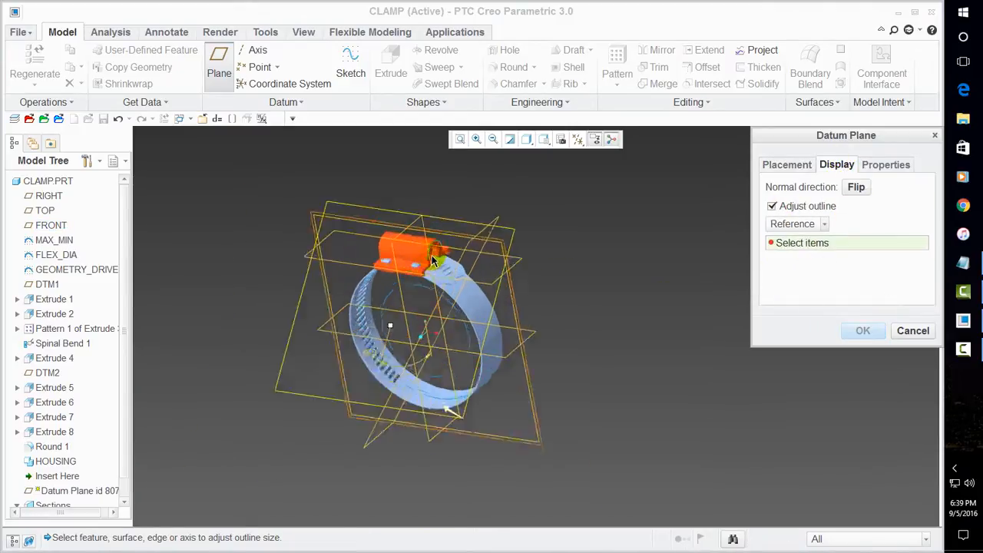
pyautogui.scroll(-6, 547, 238)
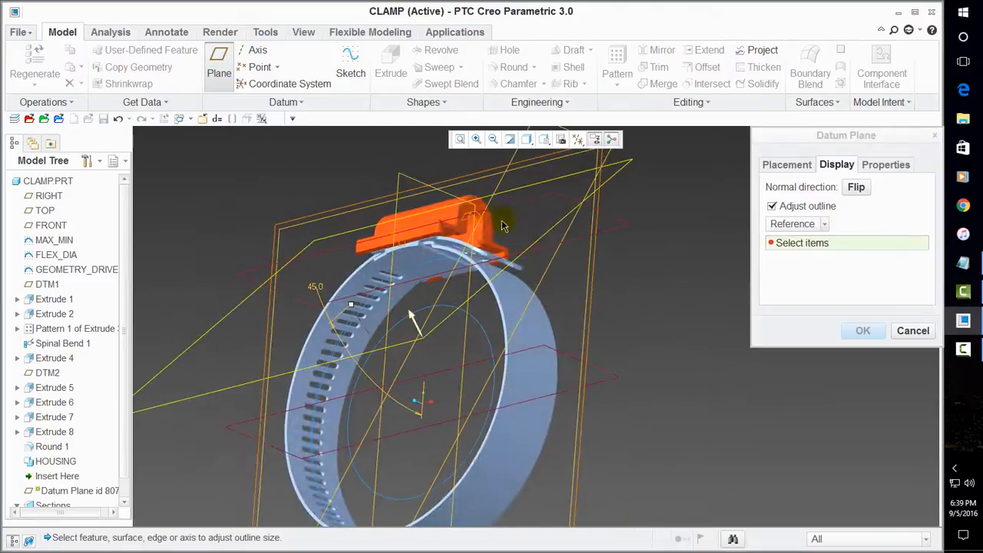
pyautogui.click(459, 234)
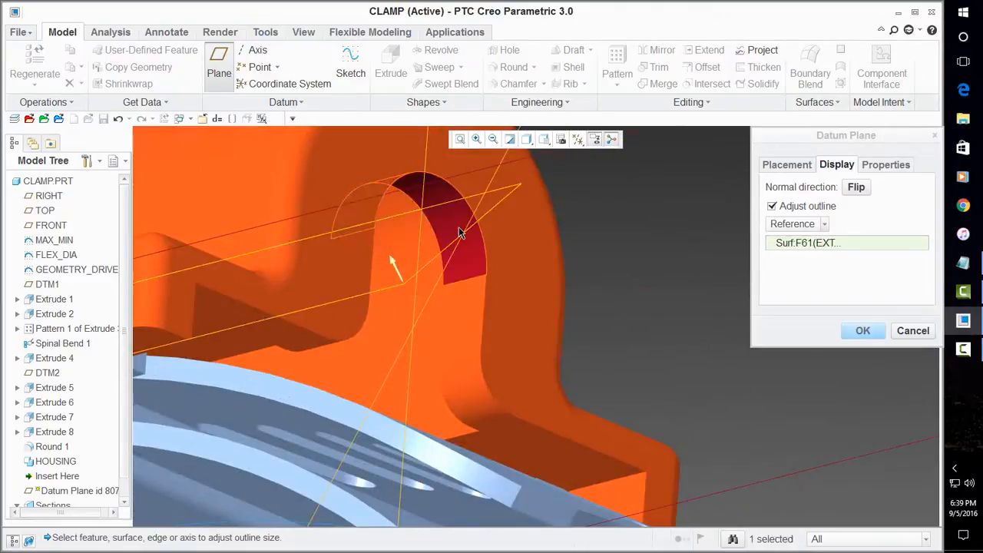
pyautogui.scroll(5, 361, 241)
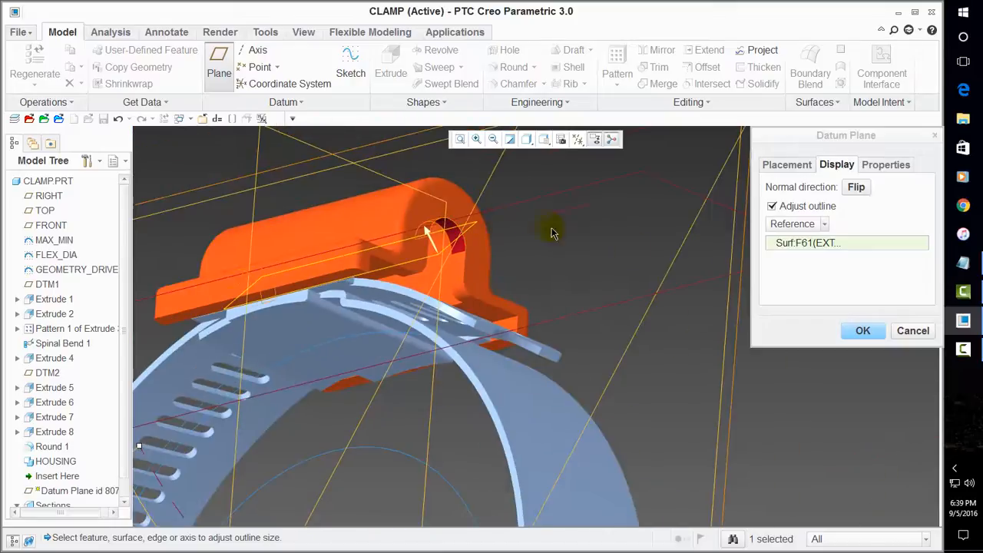
pyautogui.click(863, 331)
pyautogui.scroll(5, 544, 302)
pyautogui.moveTo(559, 297)
pyautogui.mouseDown(button='middle')
pyautogui.moveTo(562, 325)
pyautogui.moveTo(546, 310)
pyautogui.mouseUp(button='middle')
pyautogui.click(489, 226)
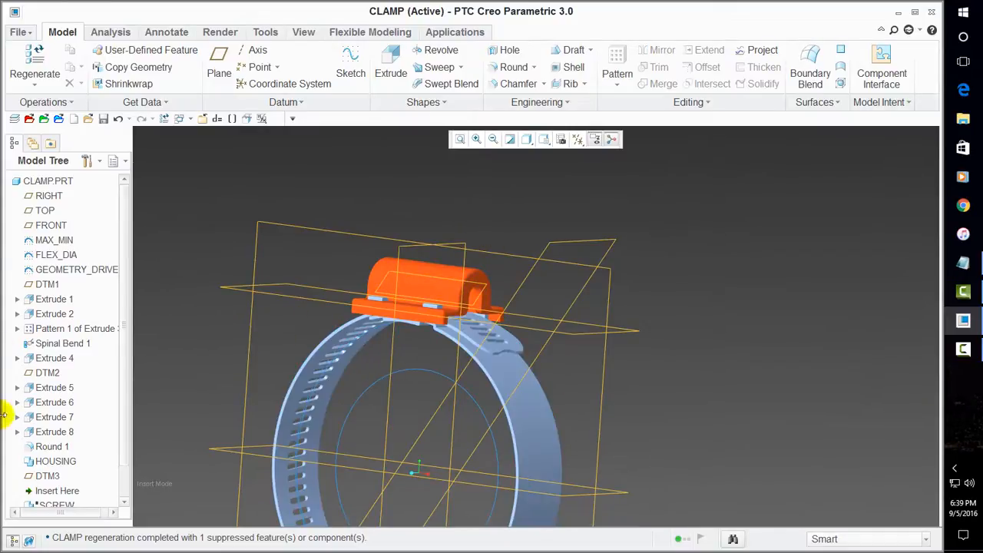
# Exit insert mode with the suppressed features resumed, and save the regenerated CLAMP part.
pyautogui.rightClick(65, 492)
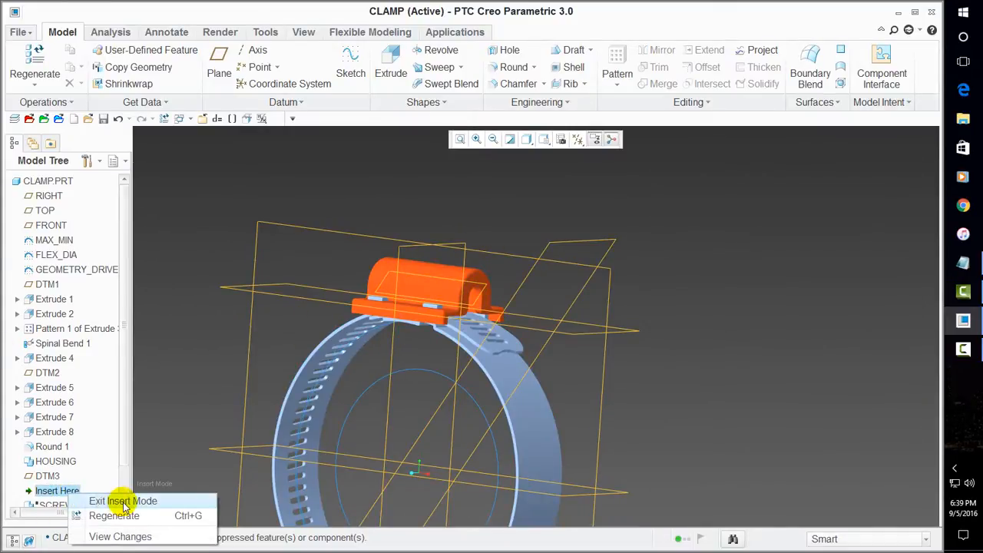
pyautogui.click(115, 502)
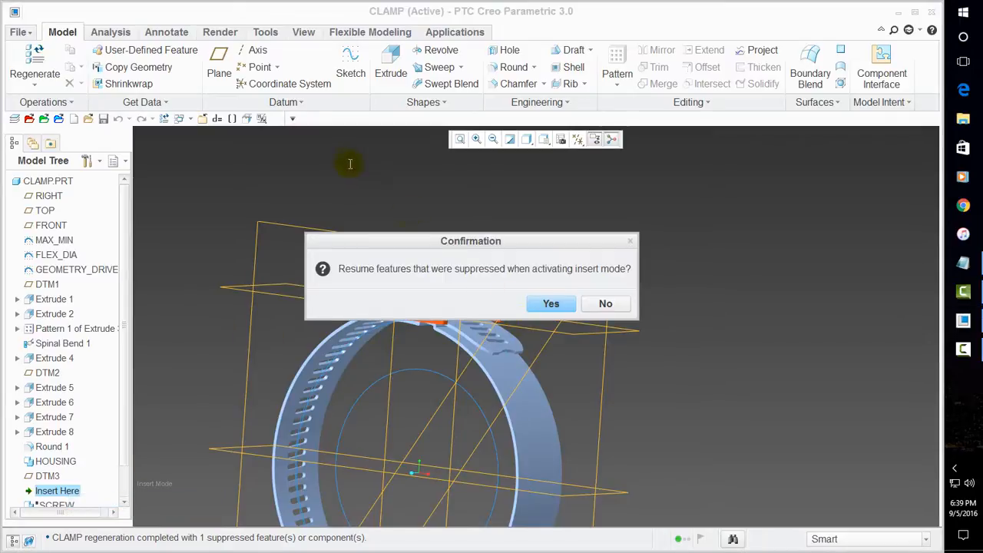
pyautogui.click(550, 301)
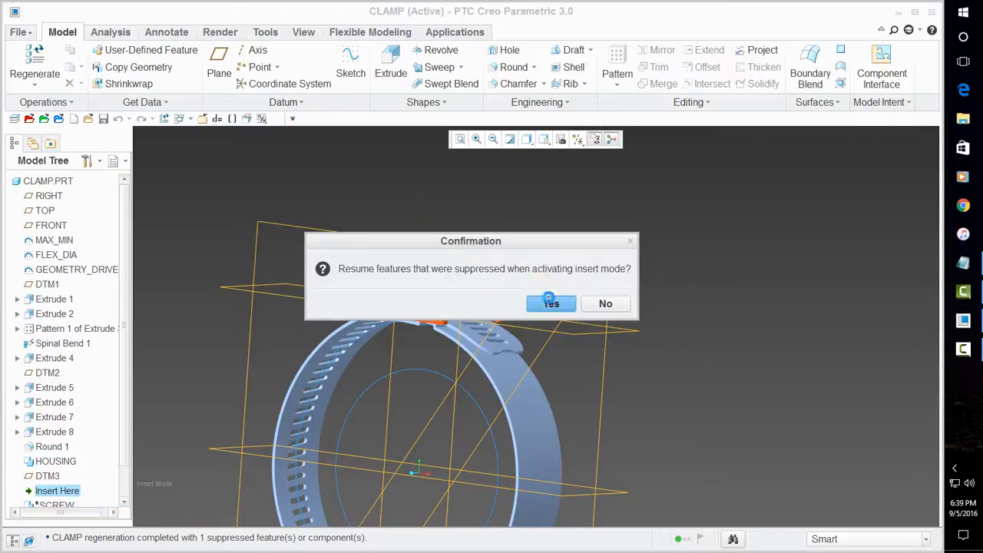
pyautogui.click(34, 67)
pyautogui.click(103, 119)
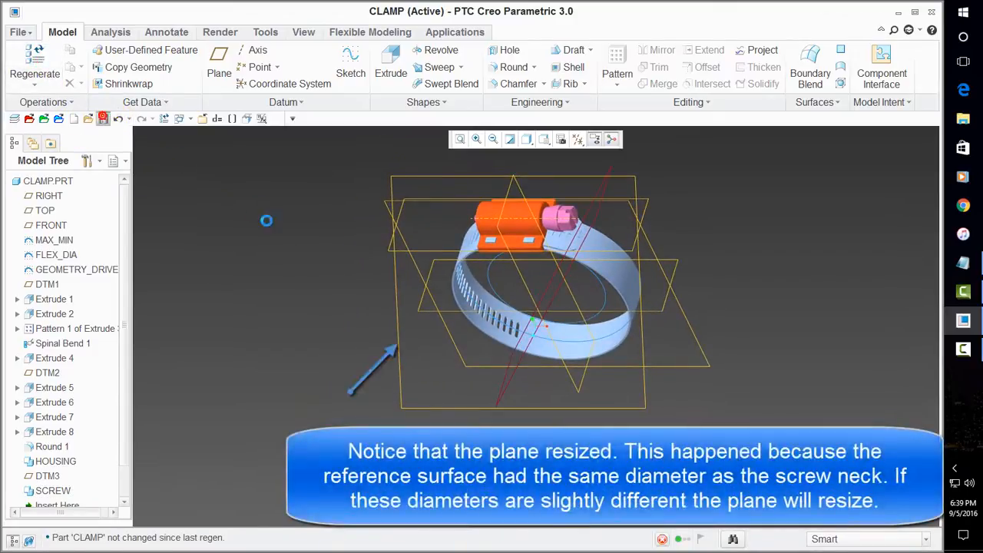
# Edit the definition of the SCREW merge feature so its component placement constraints can be changed alongside the clamp and screw models.
pyautogui.moveTo(669, 390); pyautogui.dragTo(574, 175, button='middle')
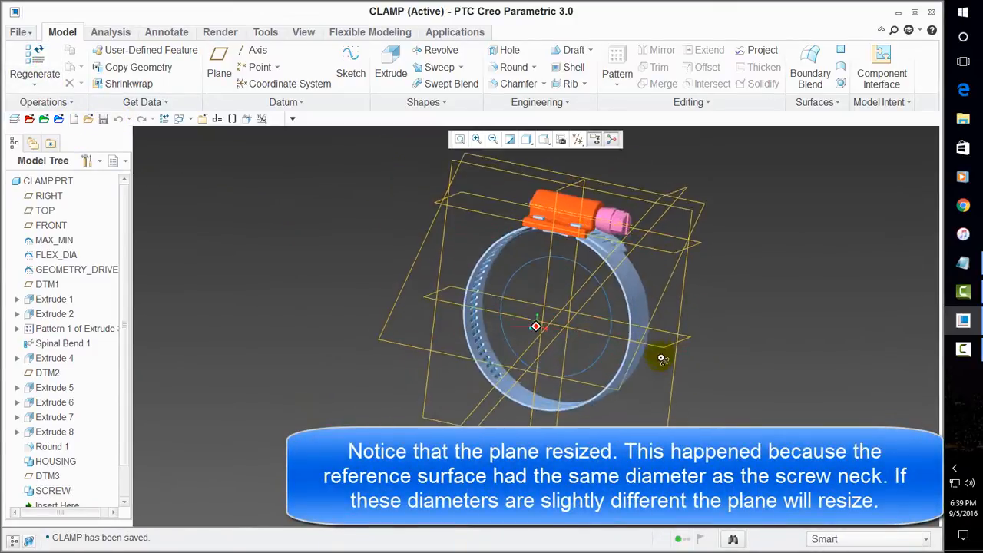
pyautogui.scroll(5, 575, 175)
pyautogui.scroll(-5, 735, 282)
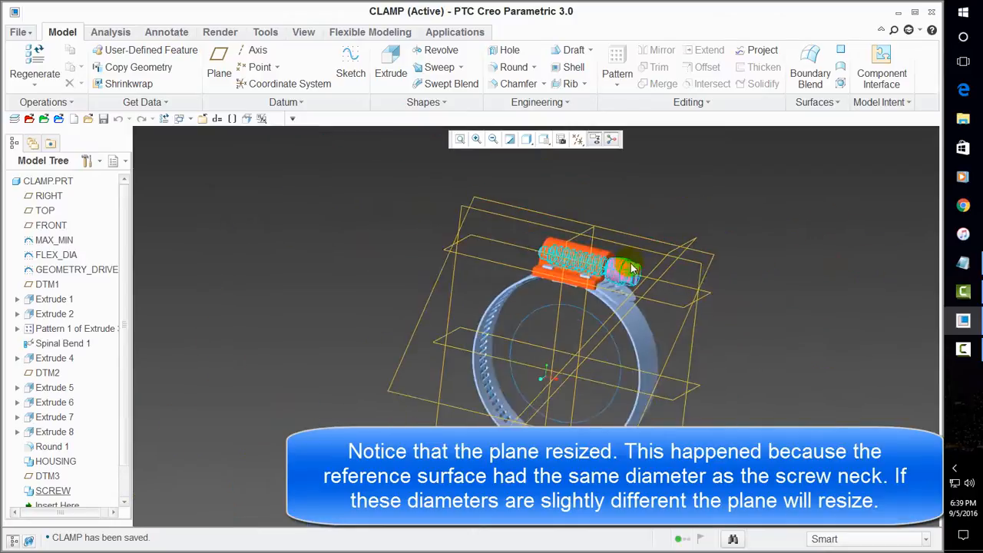
pyautogui.click(49, 482)
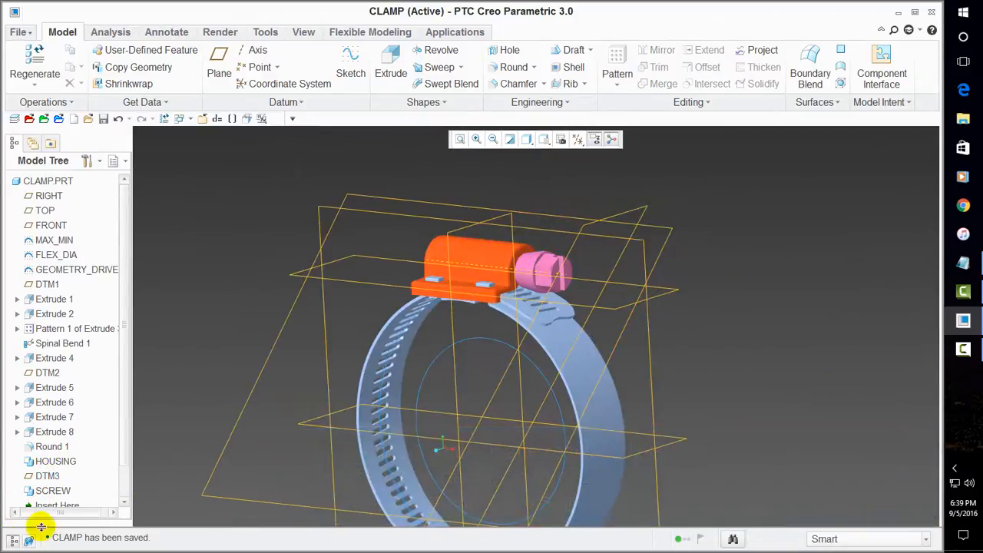
pyautogui.rightClick(61, 496)
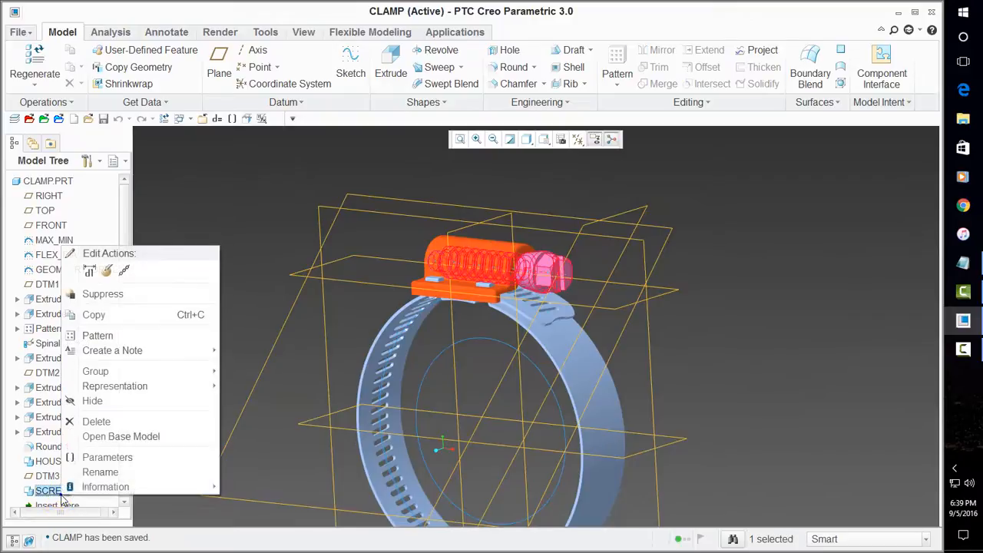
pyautogui.click(105, 265)
pyautogui.click(234, 67)
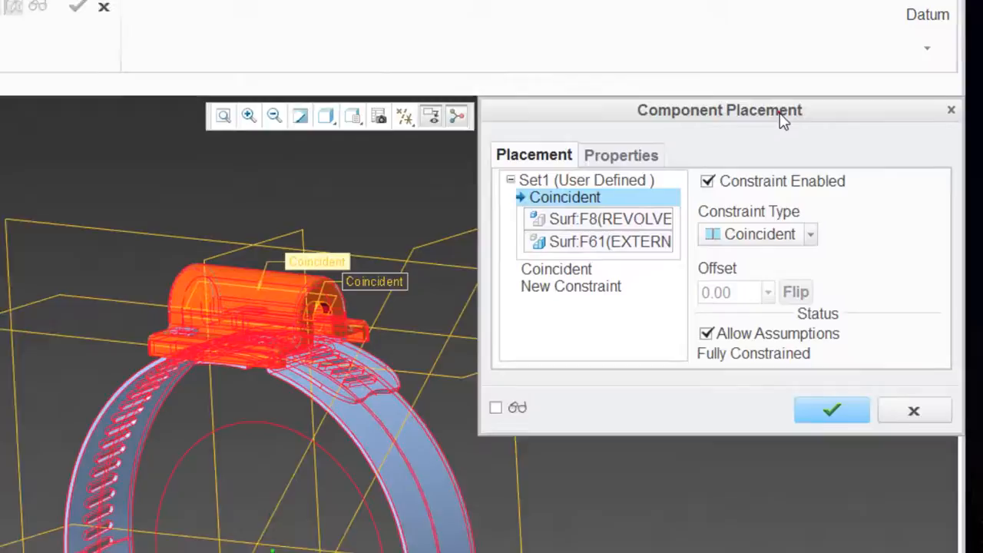
pyautogui.moveTo(824, 138); pyautogui.dragTo(819, 264)
pyautogui.moveTo(775, 317); pyautogui.dragTo(772, 338)
pyautogui.scroll(-3, 708, 155)
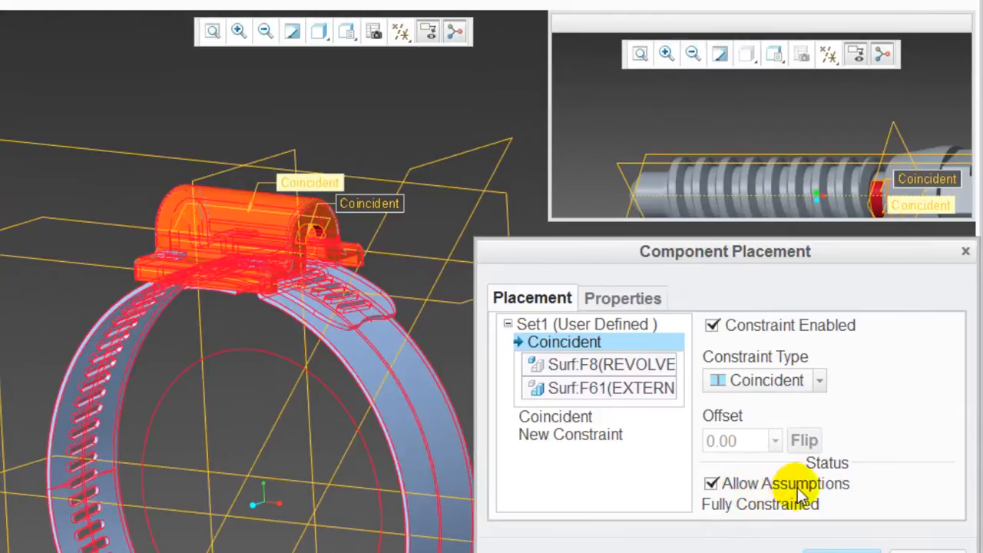
# Add an Angle Offset constraint between the screw's FRONT plane and the clamp's DTM3 plane, and accept the placement.
pyautogui.click(615, 435)
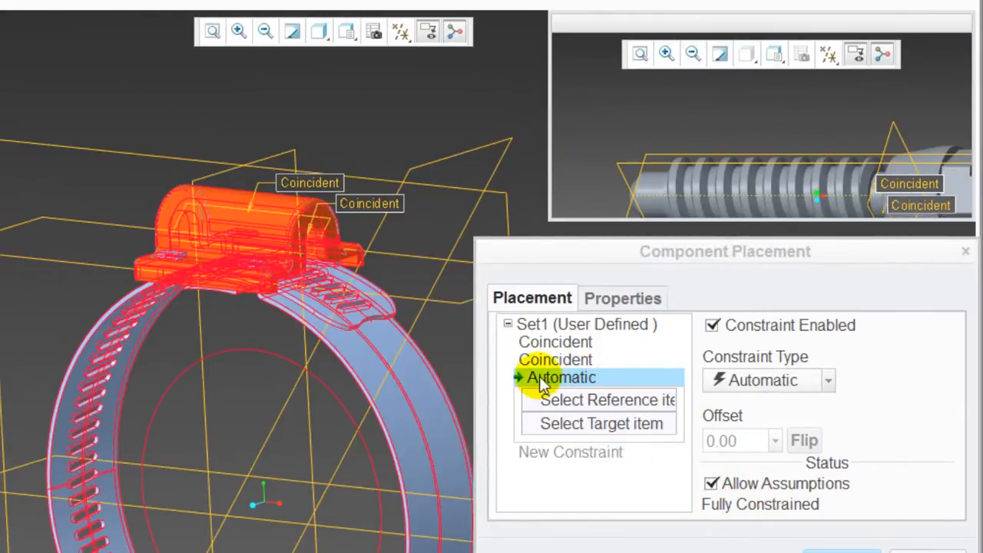
pyautogui.click(618, 165)
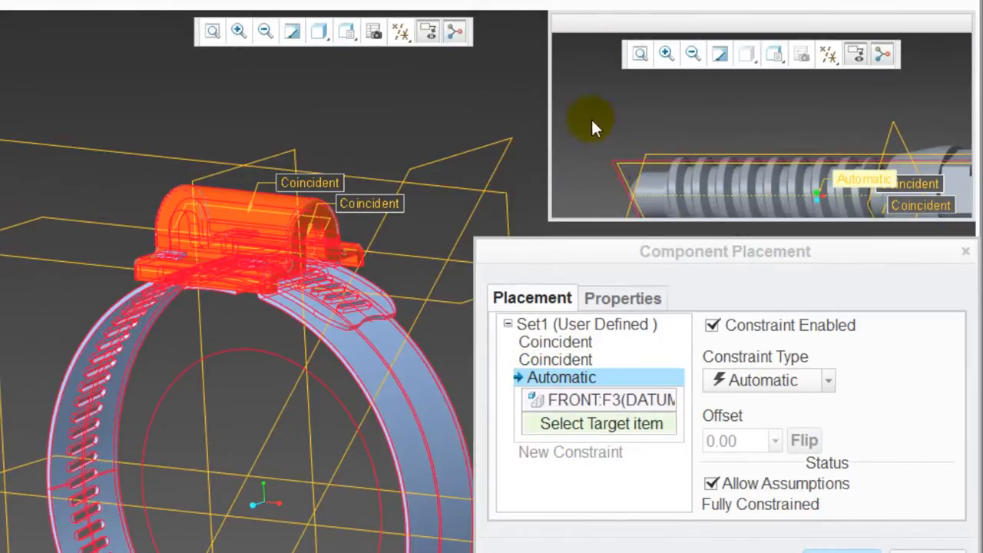
pyautogui.scroll(-3, 2, 75)
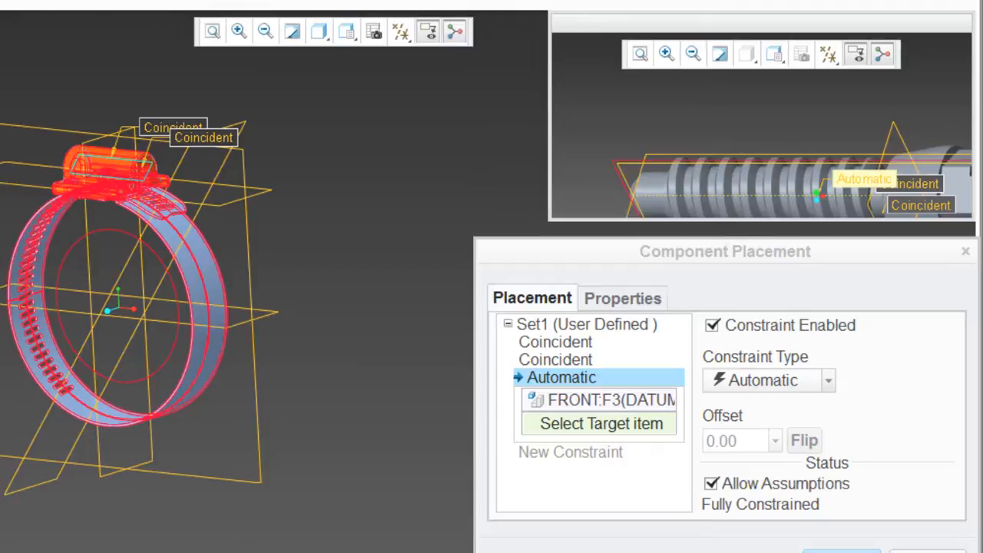
pyautogui.click(114, 167)
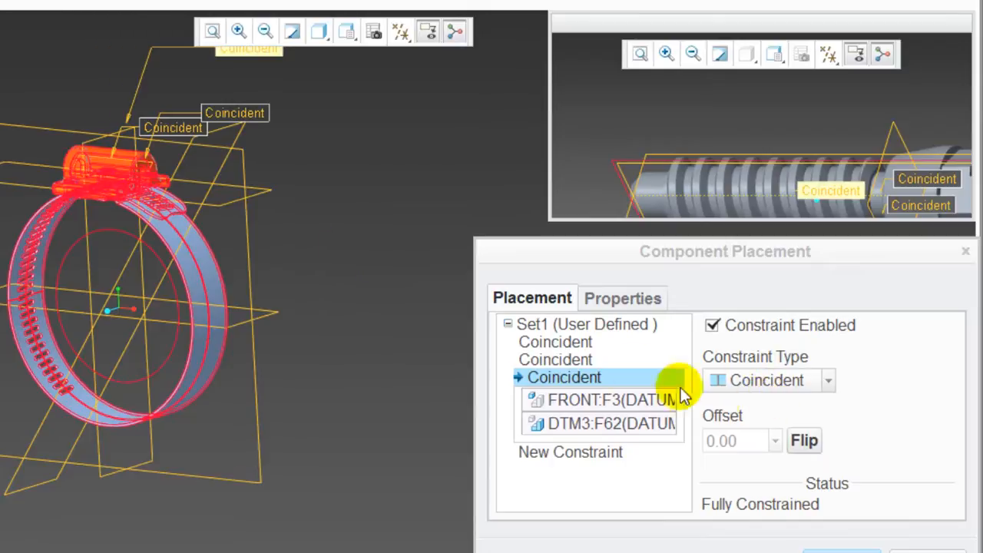
pyautogui.click(798, 382)
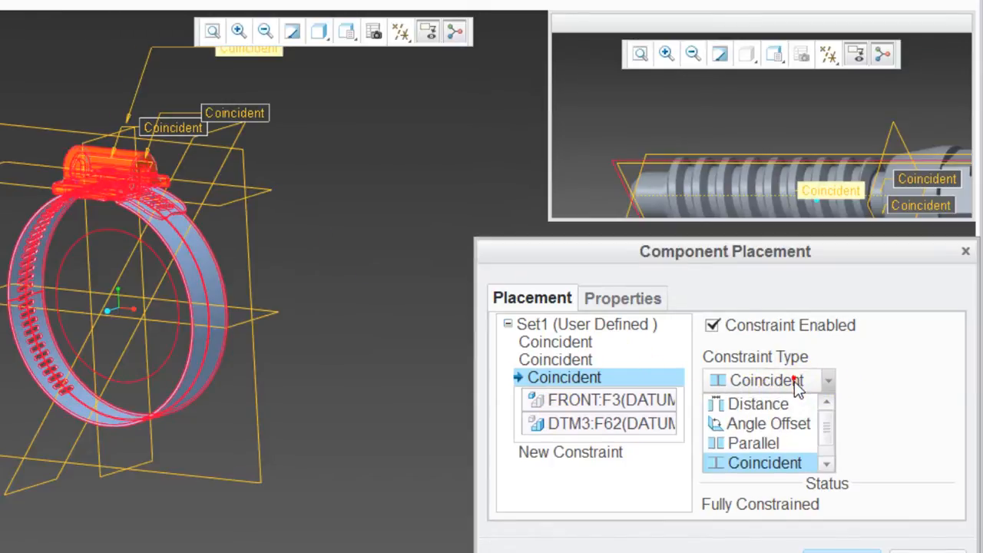
pyautogui.click(793, 424)
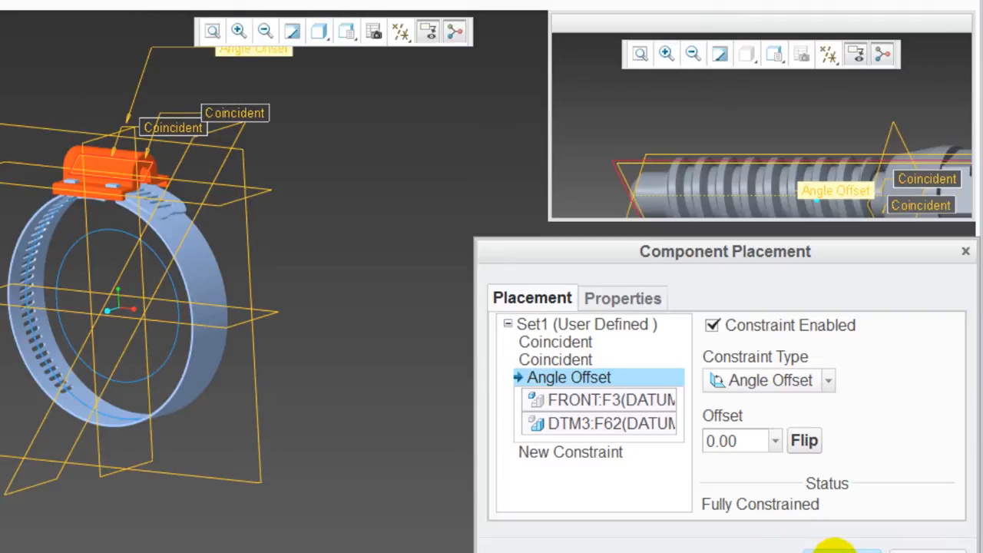
pyautogui.click(837, 550)
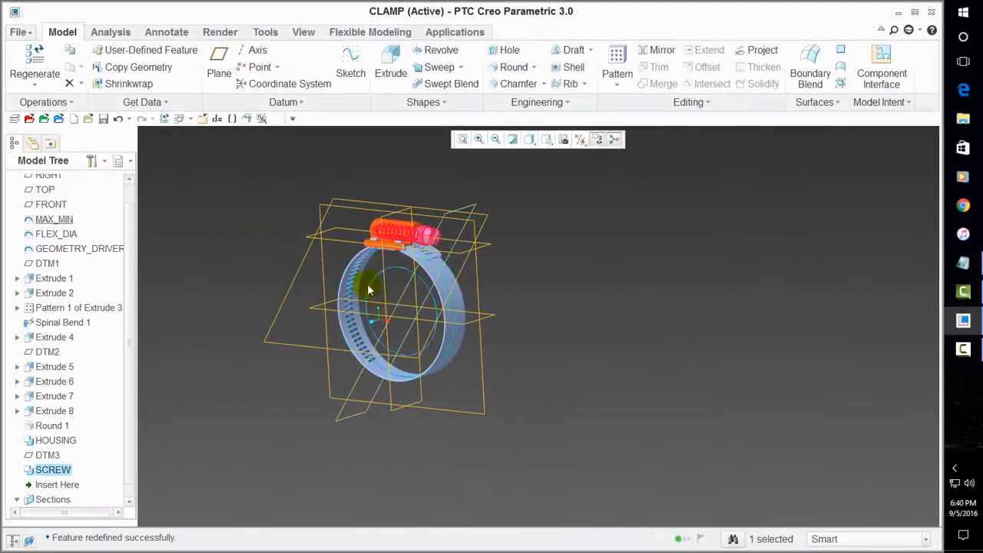
# Show the dimensions of the redefined SCREW feature in the clamp model.
pyautogui.scroll(-5, 61, 269)
pyautogui.moveTo(435, 322); pyautogui.dragTo(379, 301, button='middle')
pyautogui.click(298, 293)
pyautogui.scroll(4, 374, 318)
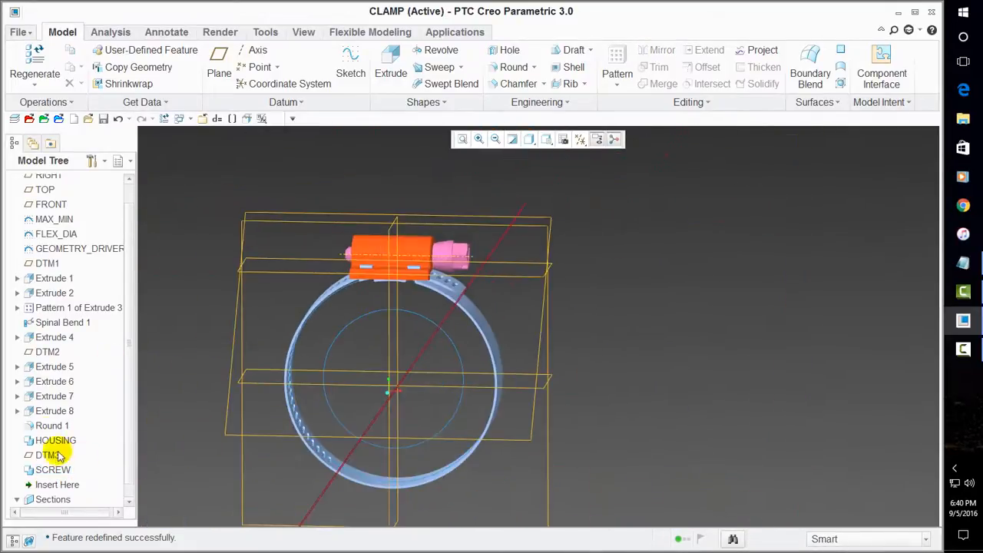
pyautogui.rightClick(66, 477)
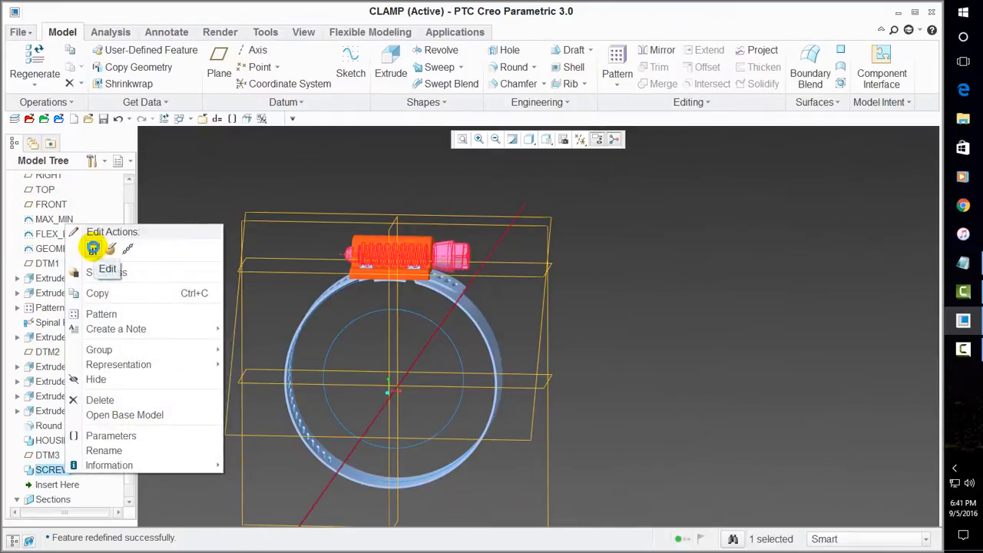
pyautogui.click(94, 250)
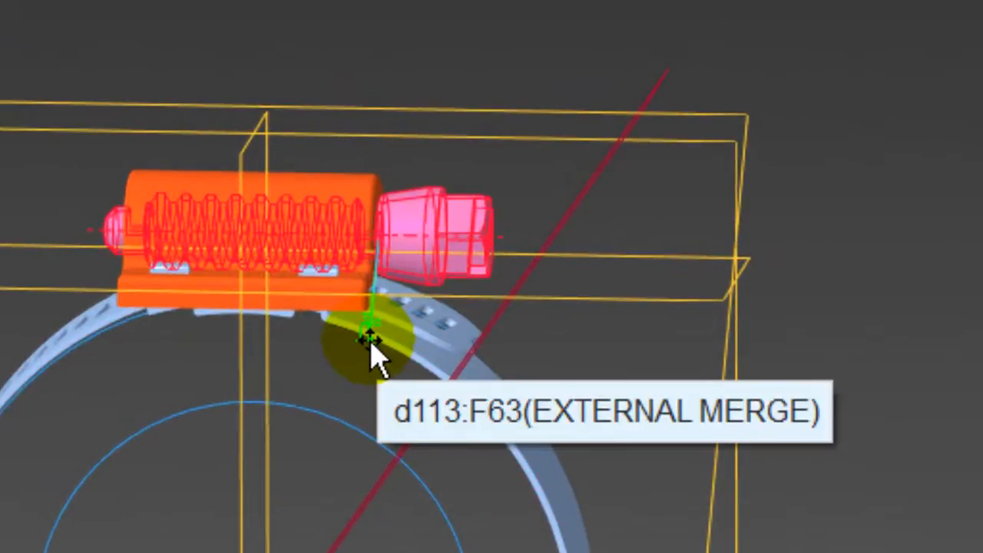
pyautogui.moveTo(520, 303); pyautogui.dragTo(399, 397, button='middle')
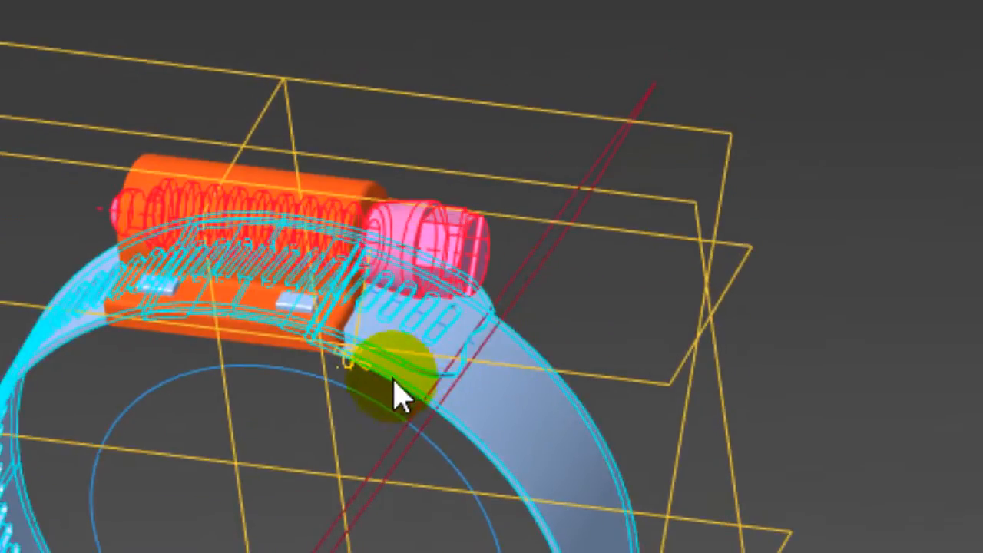
# Rename the screw's angle offset dimension to rotation in its dimension properties.
pyautogui.click(351, 367)
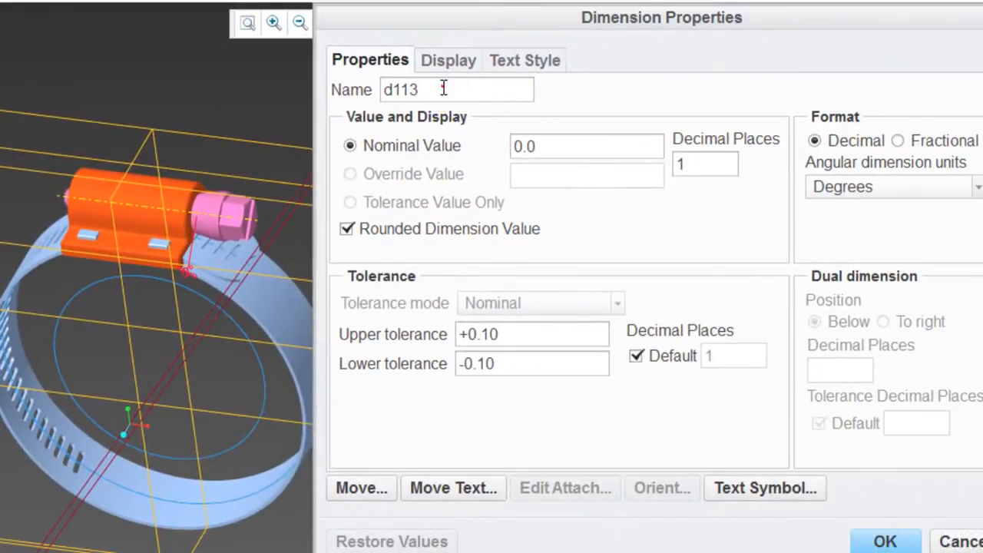
pyautogui.doubleClick(443, 89)
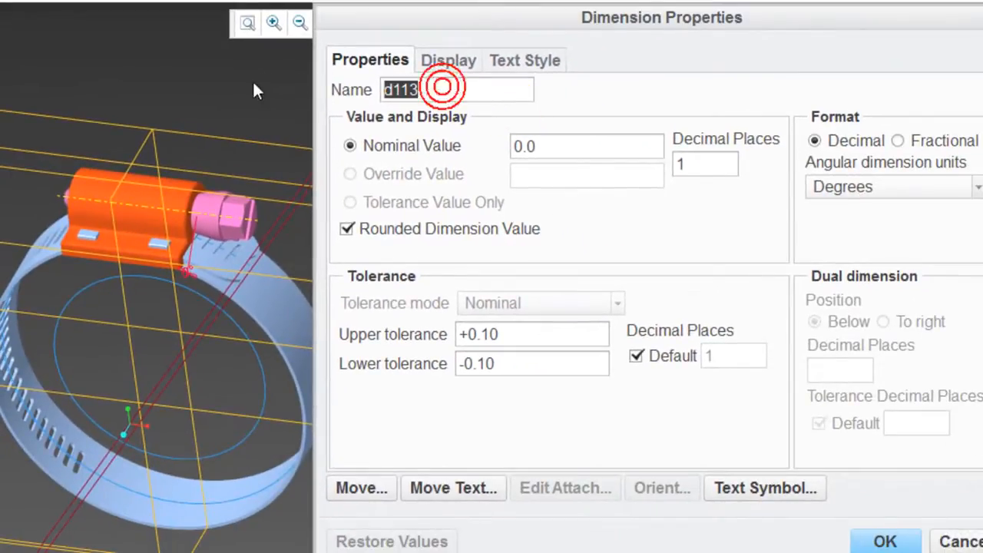
pyautogui.write('r')
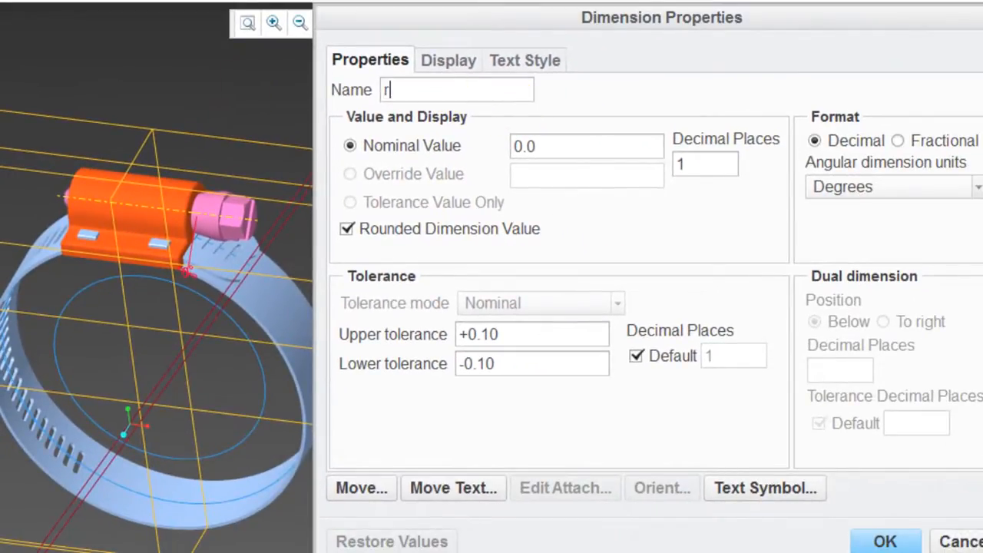
pyautogui.write('otation')
pyautogui.click(884, 542)
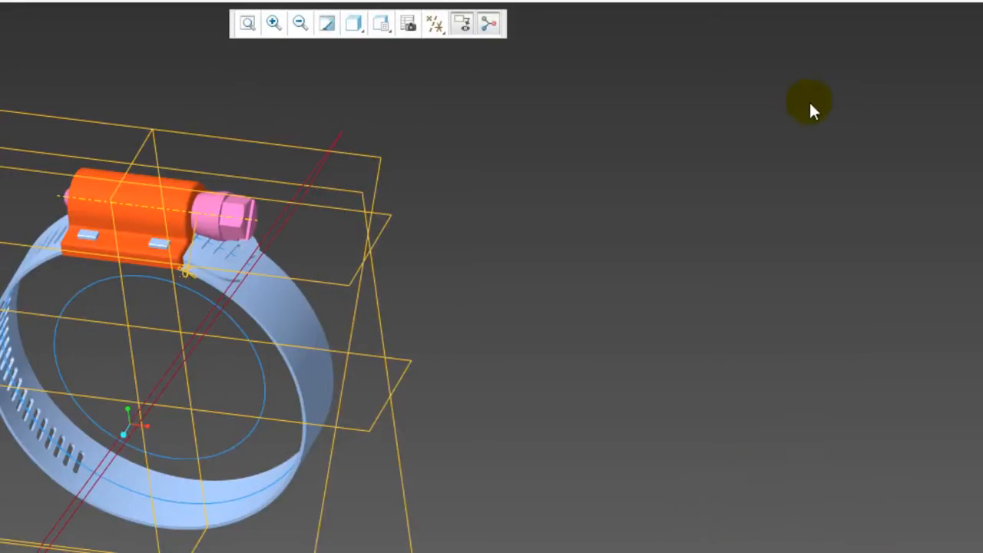
# Rename the datum plane DTM3 to START.
pyautogui.moveTo(380, 376); pyautogui.dragTo(395, 345, button='middle')
pyautogui.keyDown('shift'); pyautogui.moveTo(295, 339); pyautogui.dragTo(499, 251, button='middle'); pyautogui.keyUp('shift')
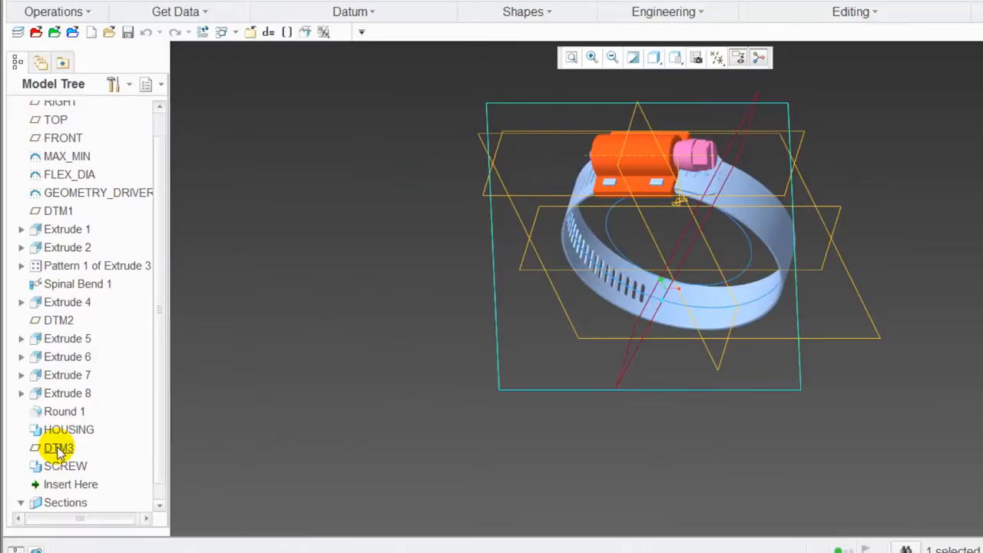
pyautogui.click(58, 450)
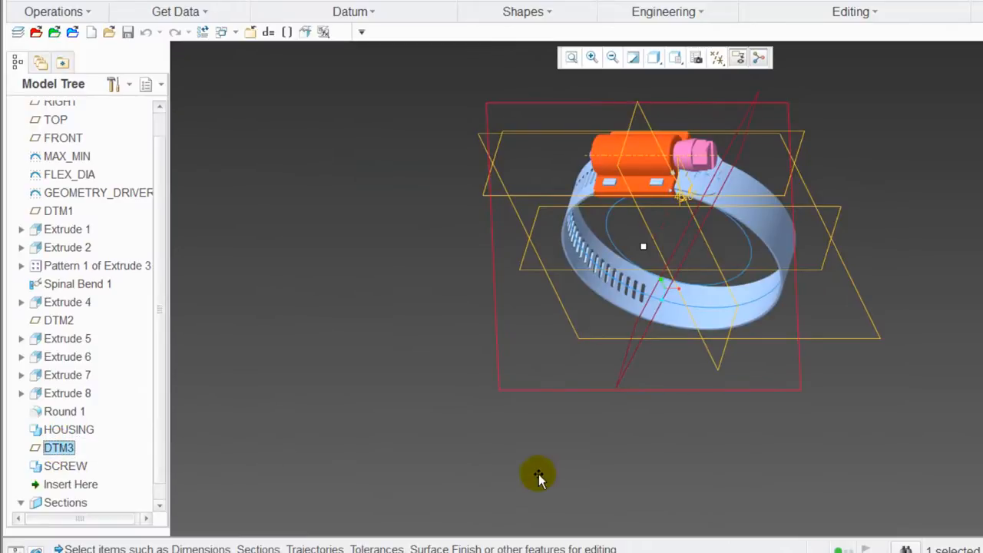
pyautogui.doubleClick(60, 448)
pyautogui.write('st')
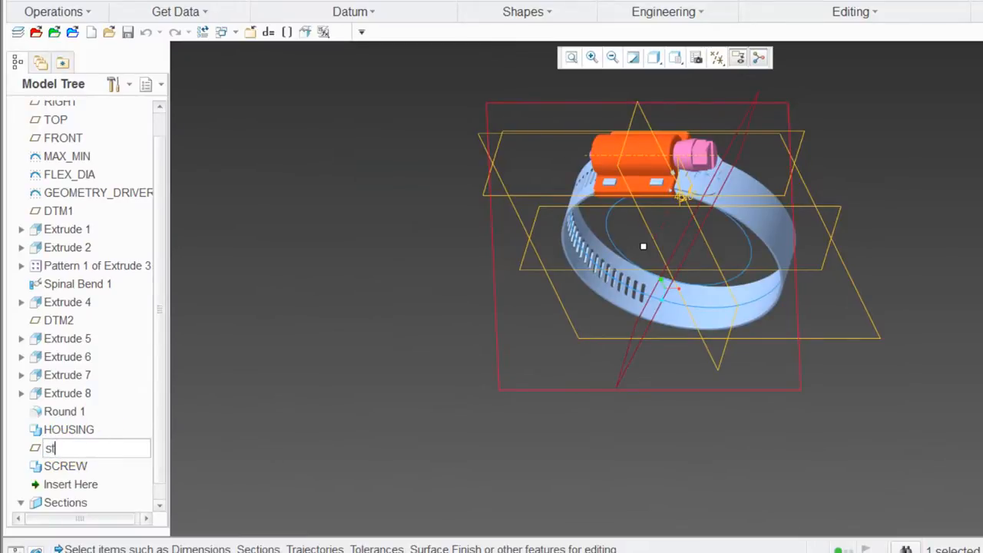
pyautogui.write('art')
pyautogui.press('Return')
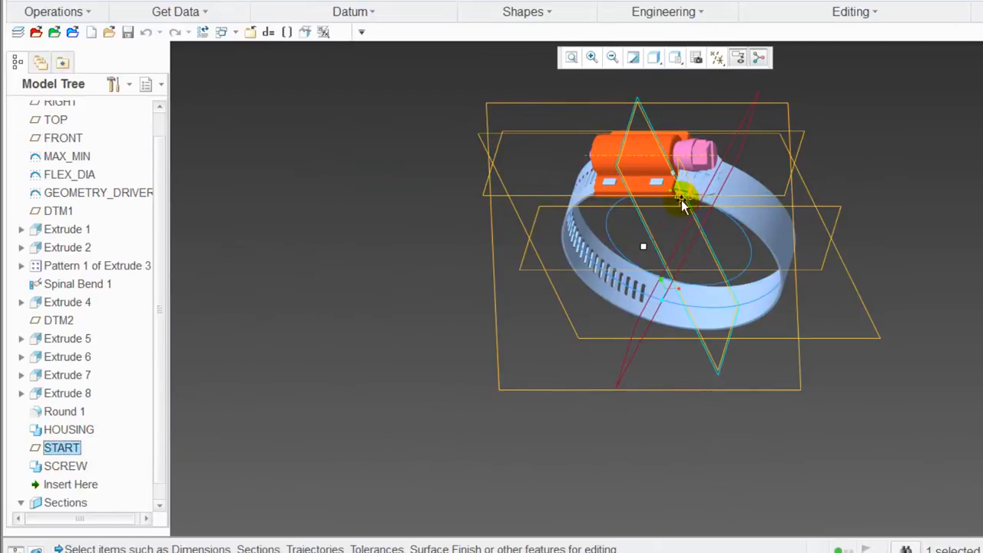
# Set the START plane's rotation angle to 0 and regenerate the clamp.
pyautogui.scroll(3, 698, 195)
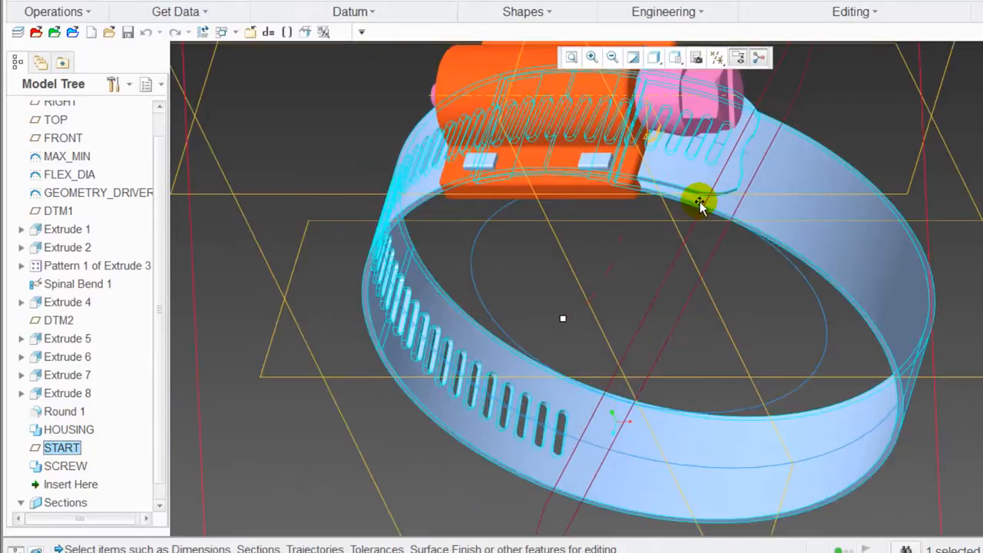
pyautogui.doubleClick(649, 137)
pyautogui.write('0')
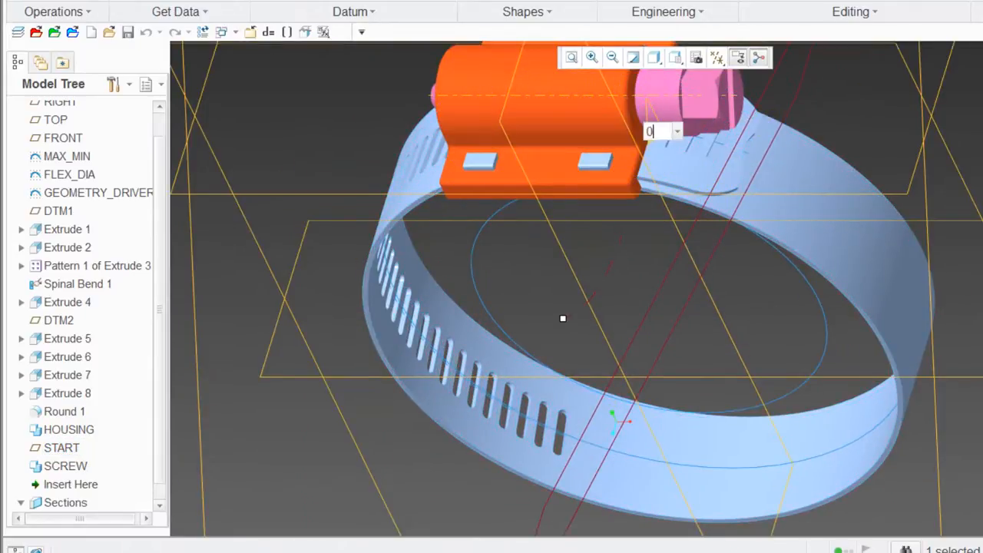
pyautogui.press('Return')
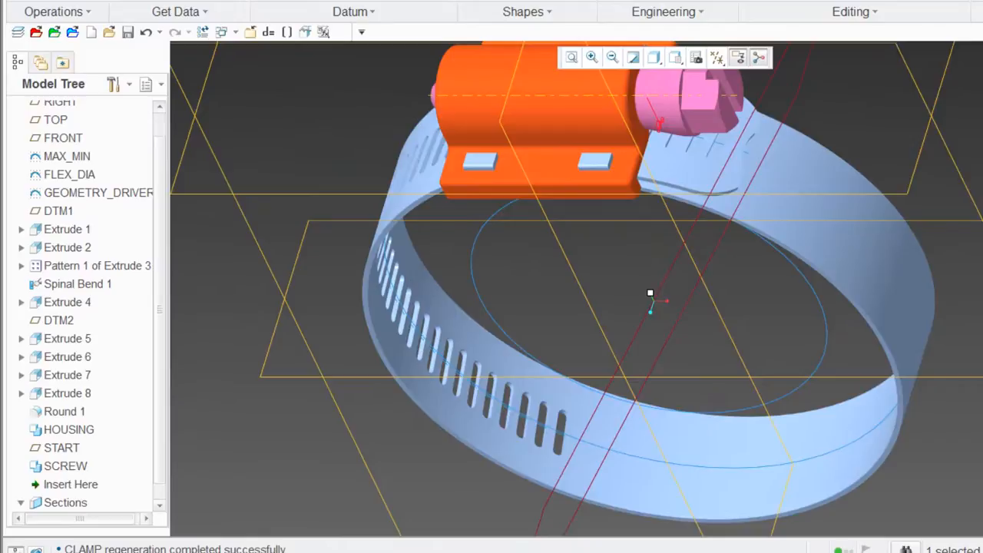
pyautogui.hotkey('ctrl', 'g')
# Activate cross section XSEC0001, orient the model to the FRONT view, and examine how the screw threads line up with the band slots.
pyautogui.scroll(-5, 557, 297)
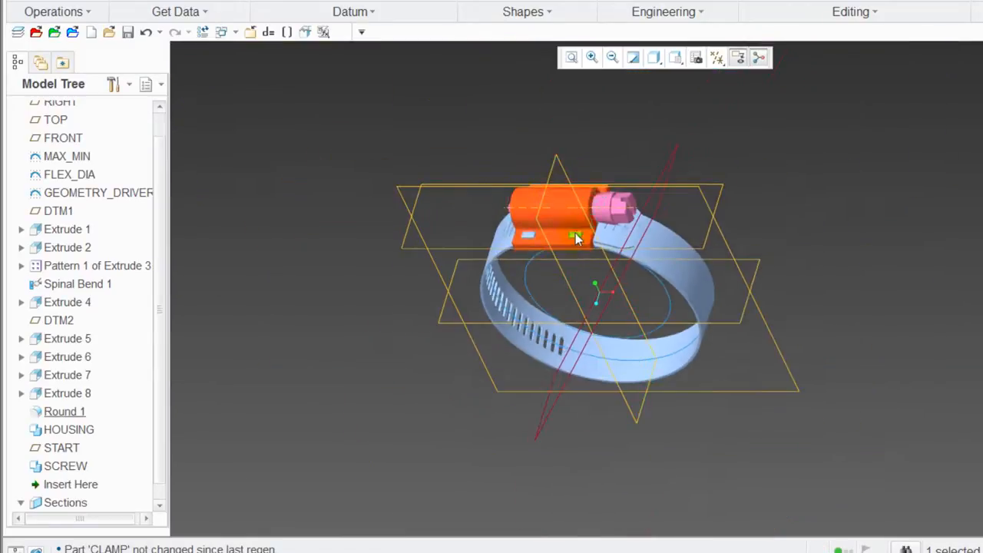
pyautogui.scroll(-1, 97, 454)
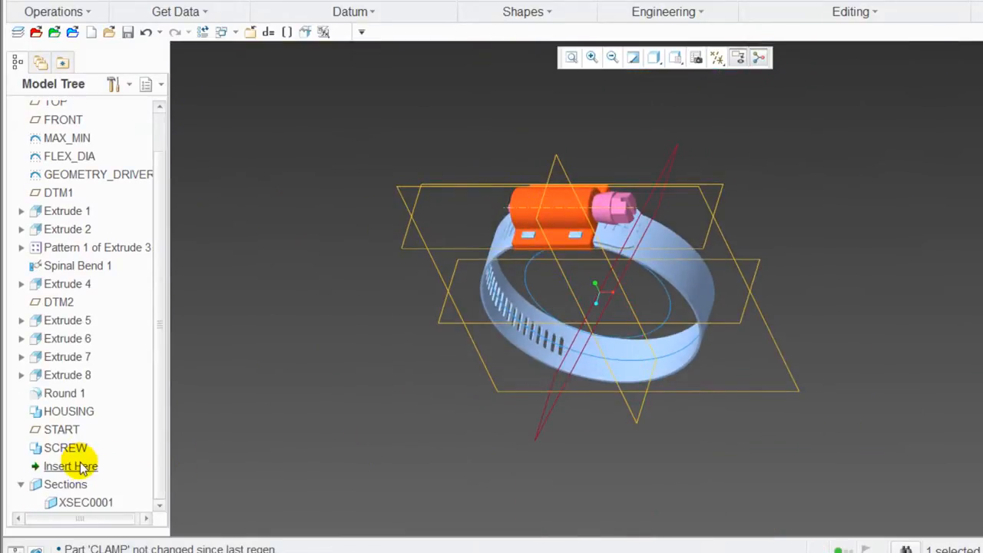
pyautogui.rightClick(110, 503)
pyautogui.click(140, 222)
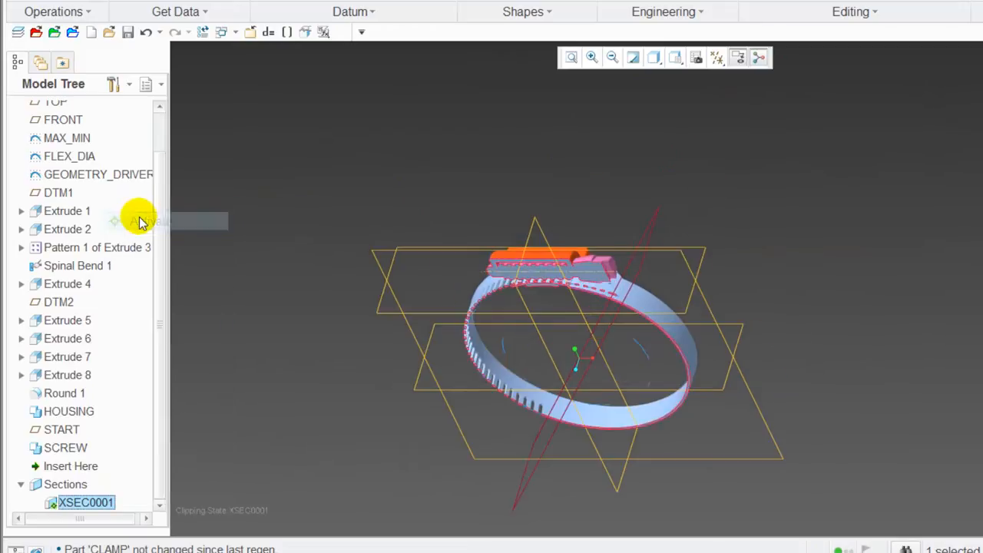
pyautogui.click(675, 57)
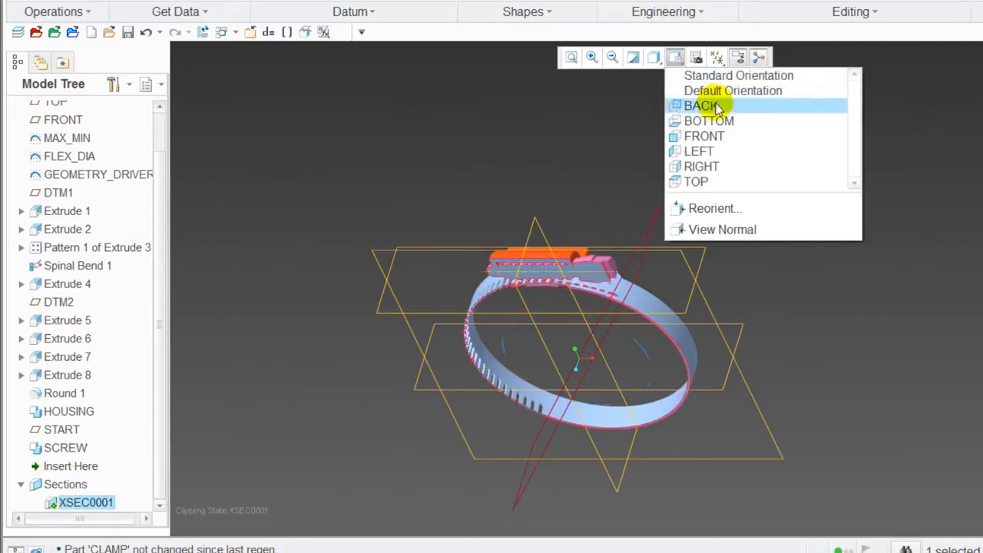
pyautogui.click(713, 136)
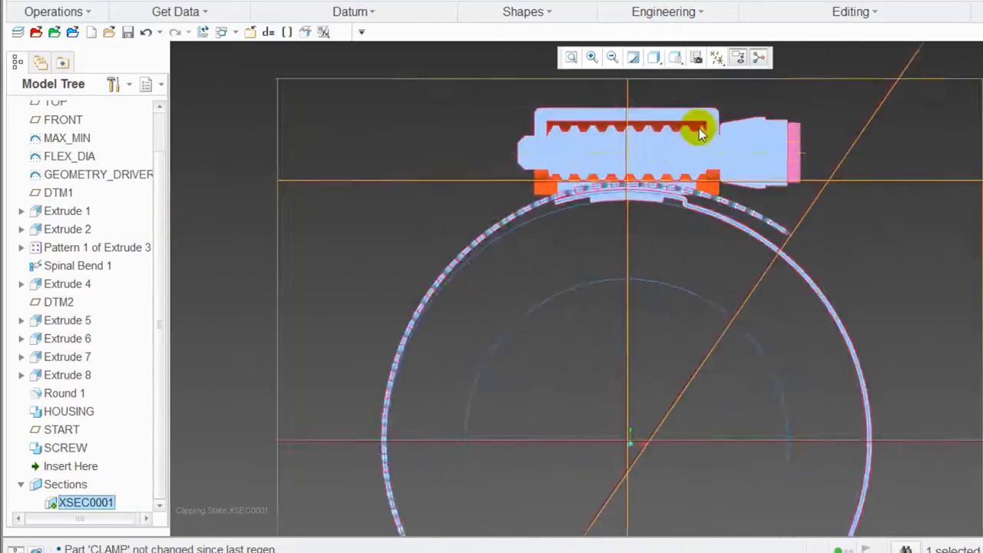
pyautogui.scroll(-6, 556, 218)
pyautogui.scroll(-3, 459, 290)
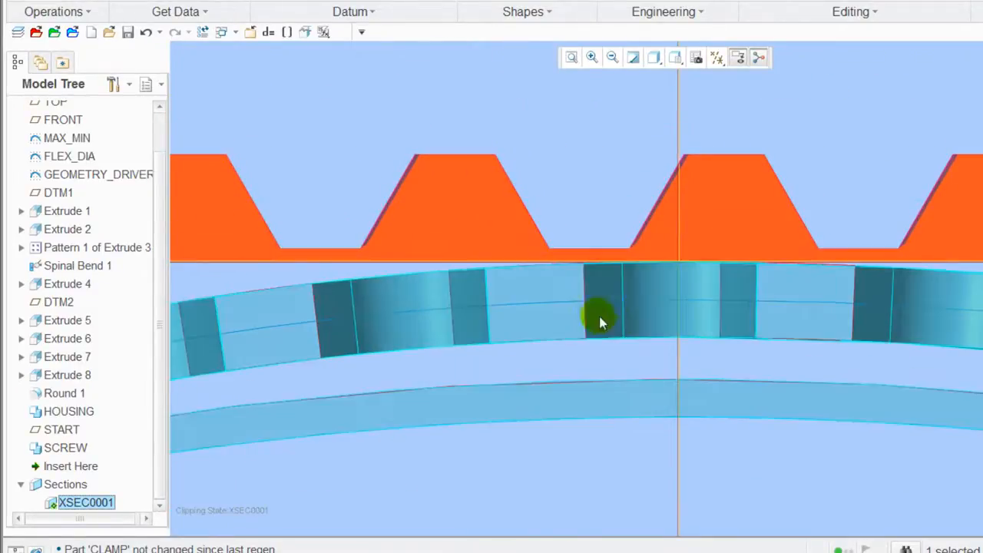
pyautogui.scroll(4, 604, 329)
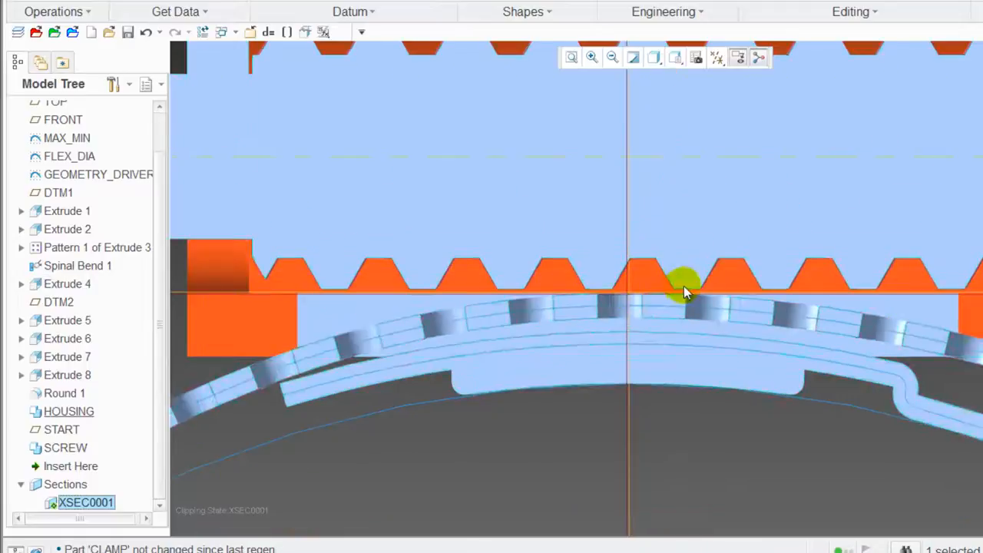
# Show the START plane's dimensions for editing and switch the model display to No Hidden.
pyautogui.scroll(5, 684, 286)
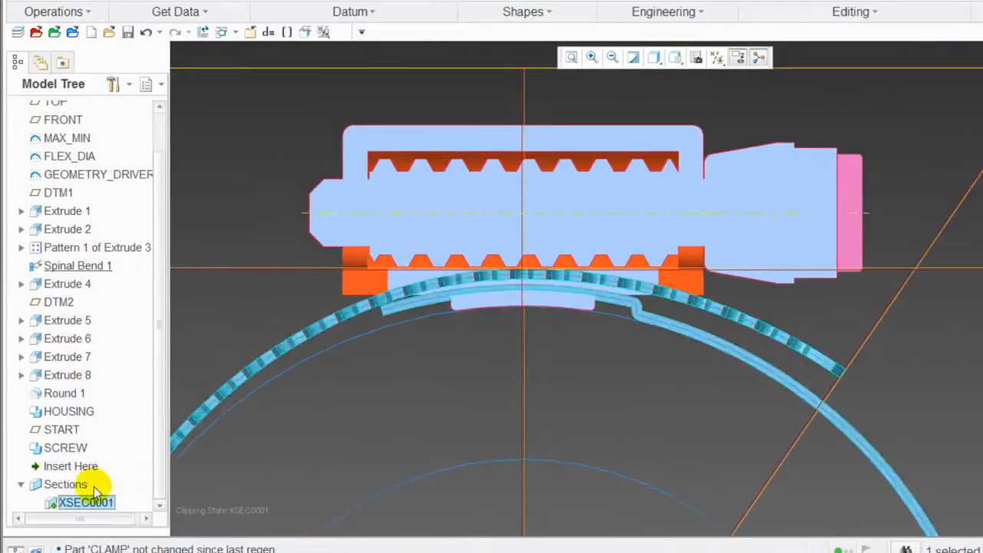
pyautogui.rightClick(66, 430)
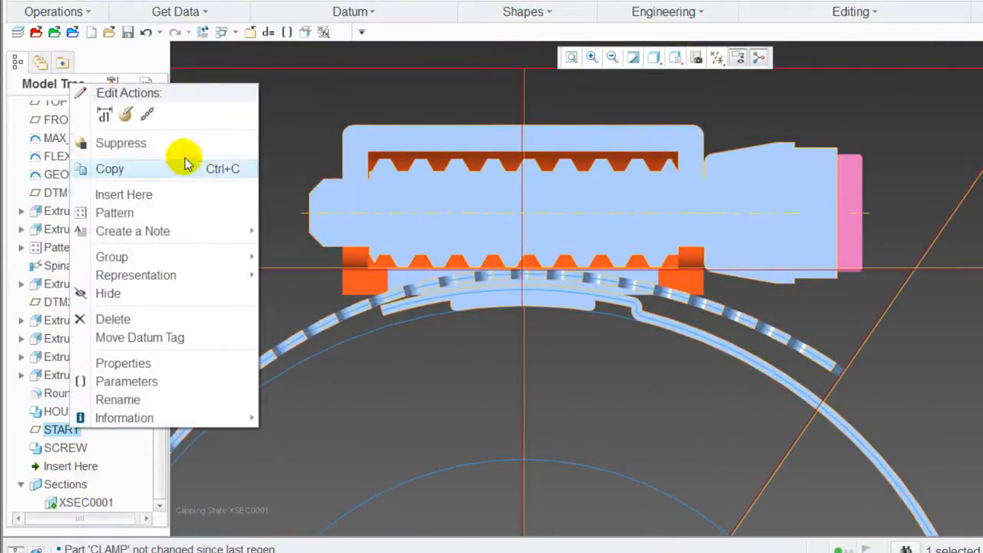
pyautogui.click(103, 115)
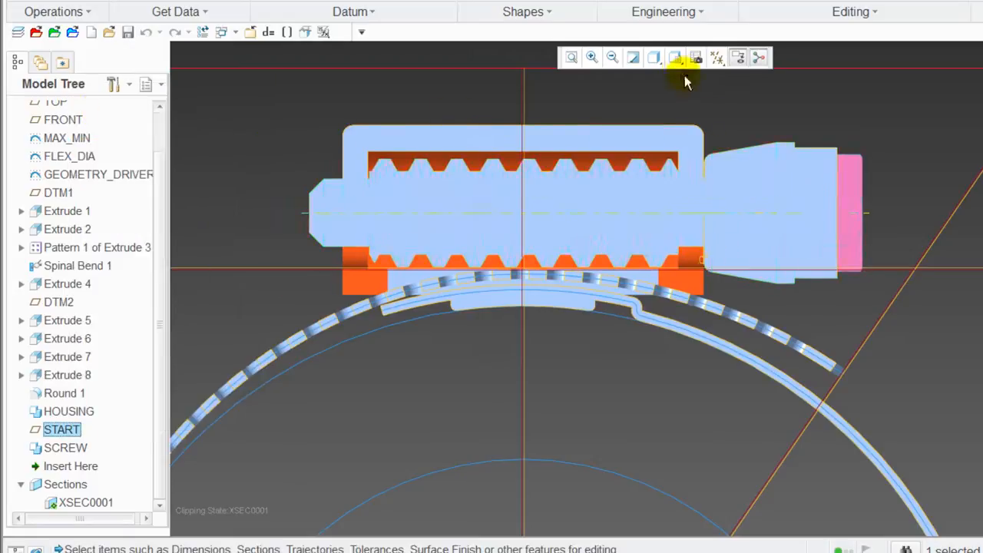
pyautogui.click(653, 57)
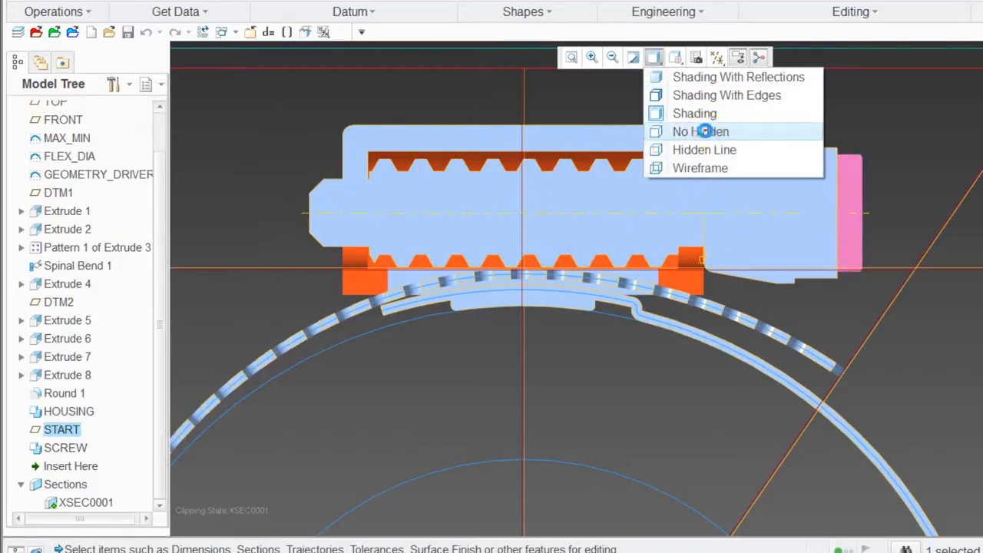
pyautogui.click(704, 132)
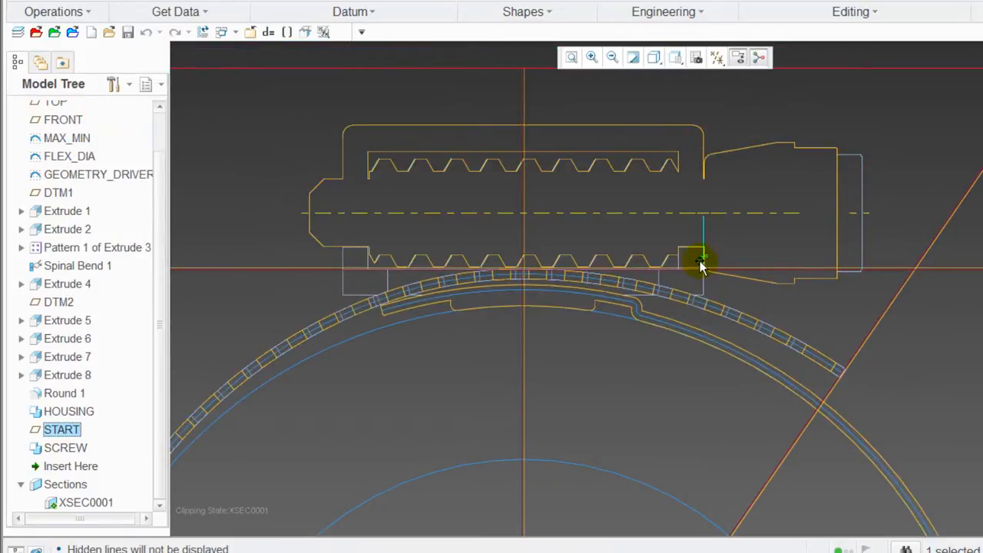
# Step the START plane's rotation angle through 10, 20 and 30 degrees to shift the screw threads.
pyautogui.click(701, 260)
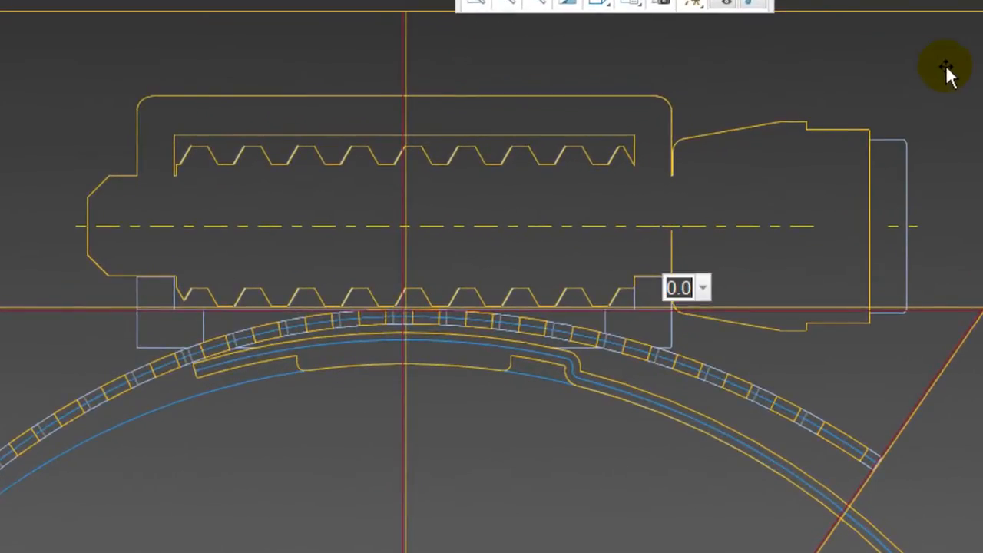
pyautogui.write('10')
pyautogui.click(946, 68)
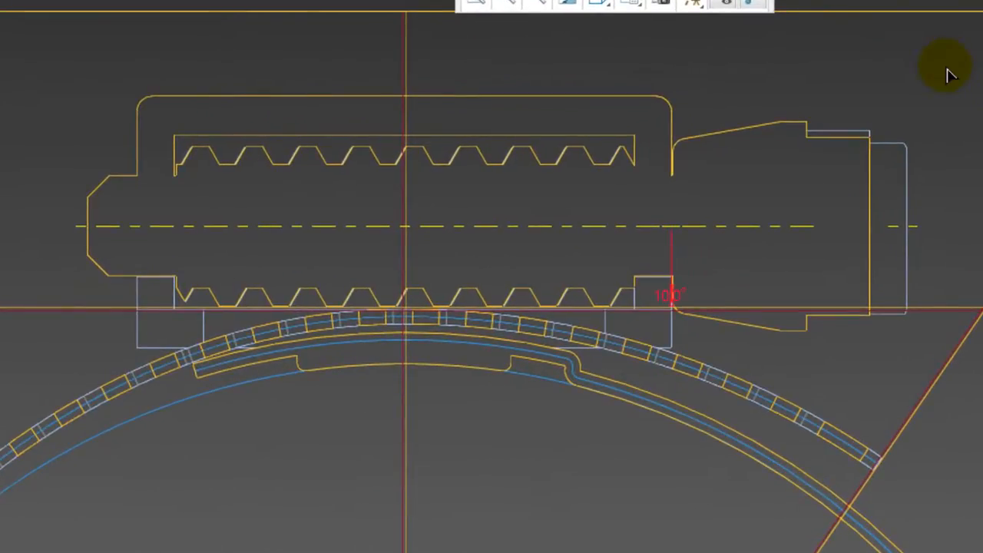
pyautogui.click(658, 298)
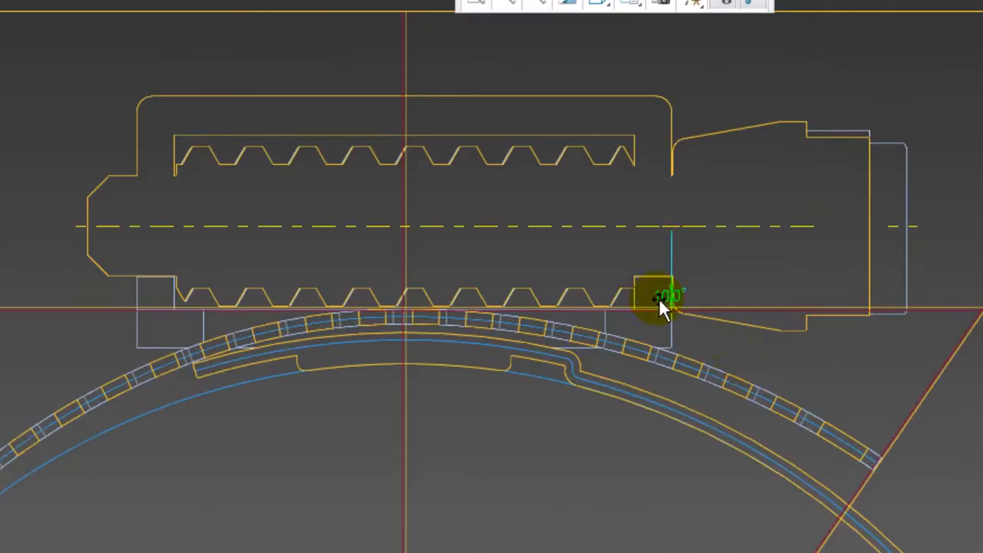
pyautogui.write('20')
pyautogui.click(974, 128)
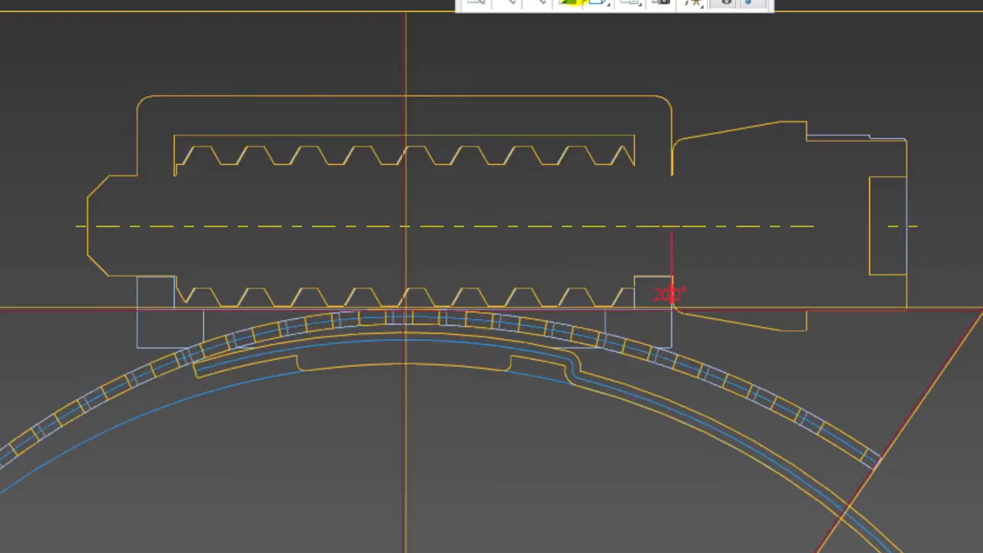
pyautogui.doubleClick(667, 294)
pyautogui.write('30')
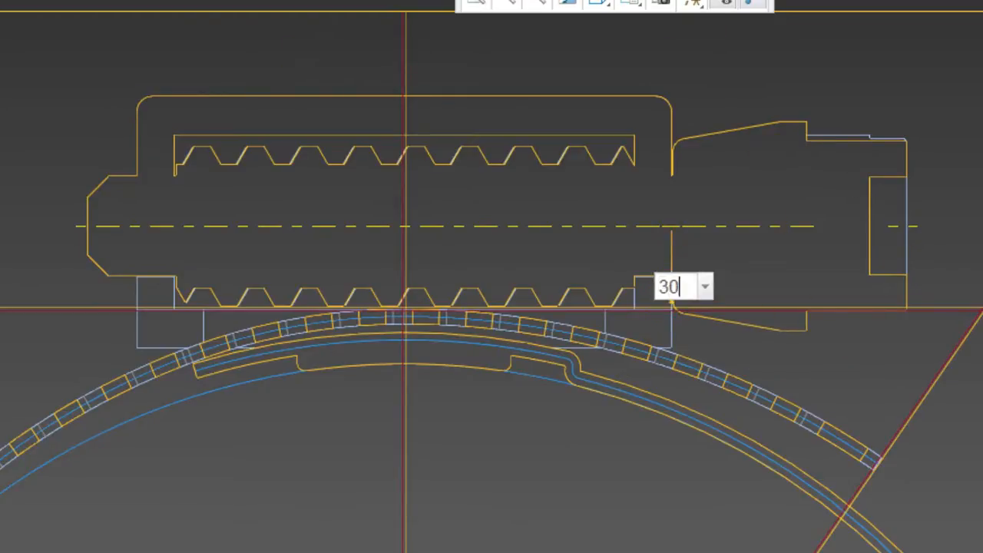
pyautogui.click(841, 169)
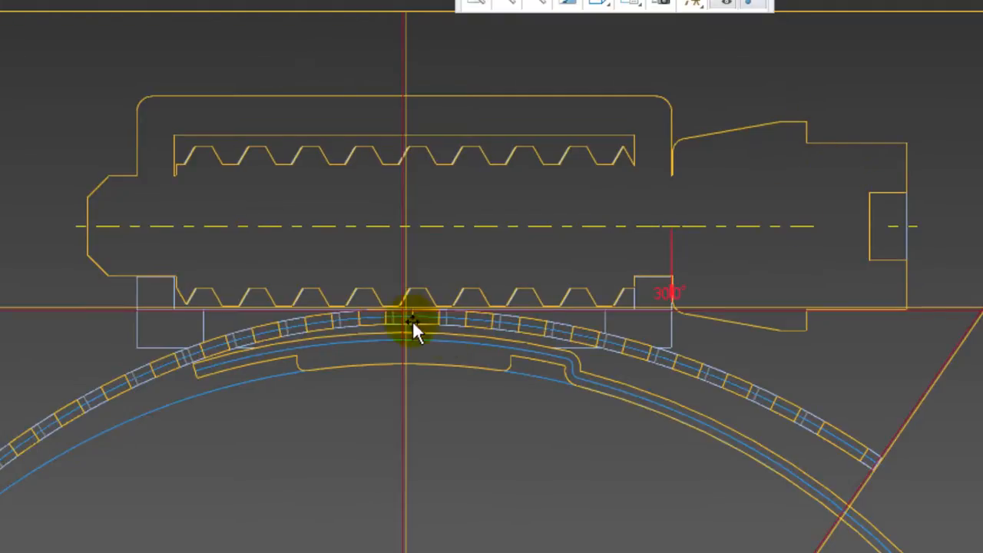
# Adjust the START plane's angle dynamically to align the screw threads with the band slots.
pyautogui.scroll(5, 390, 299)
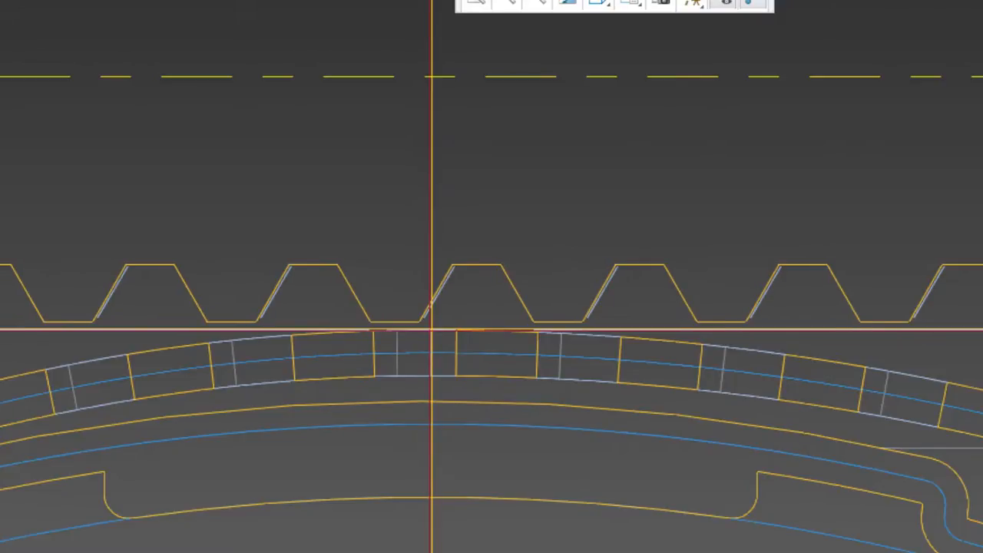
pyautogui.press('Return')
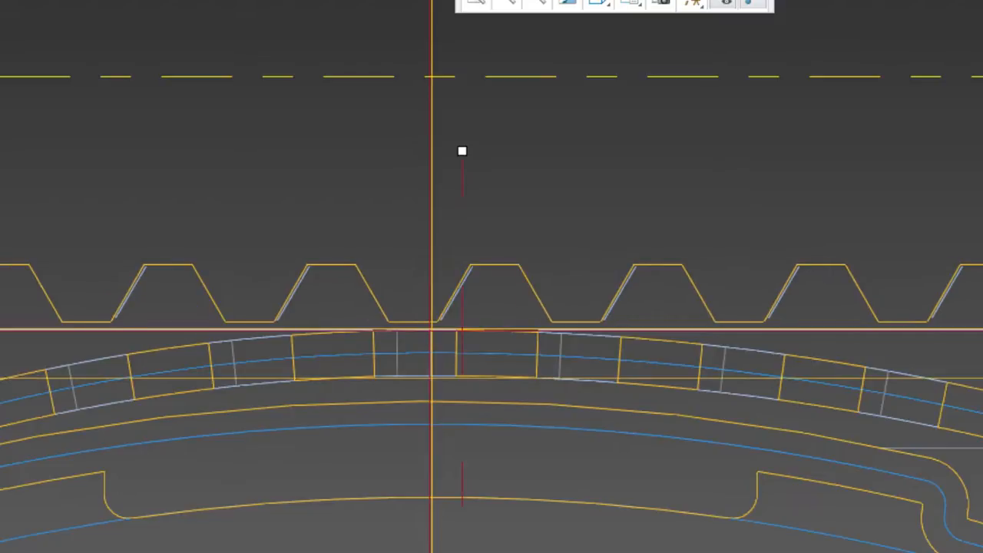
pyautogui.scroll(5, 400, 265)
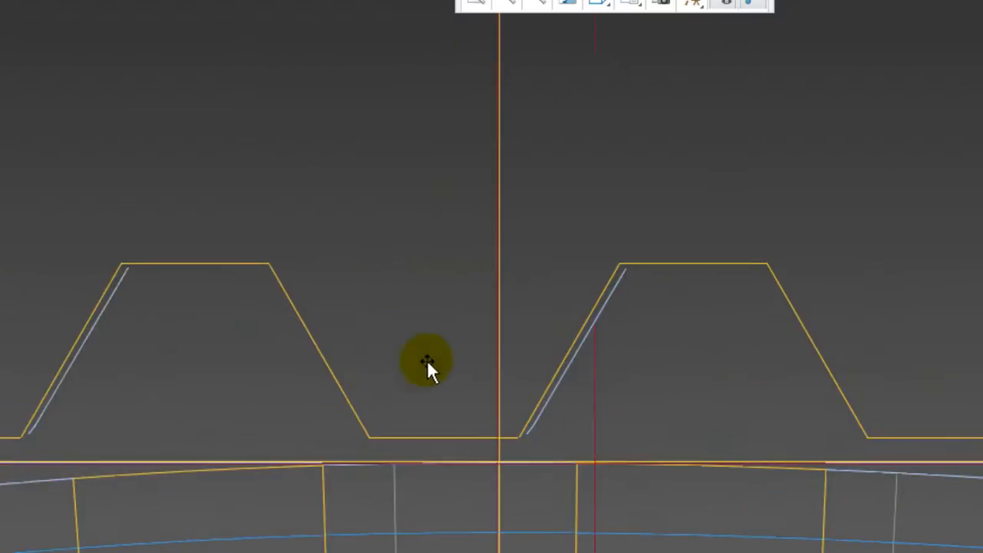
pyautogui.scroll(-5, 322, 426)
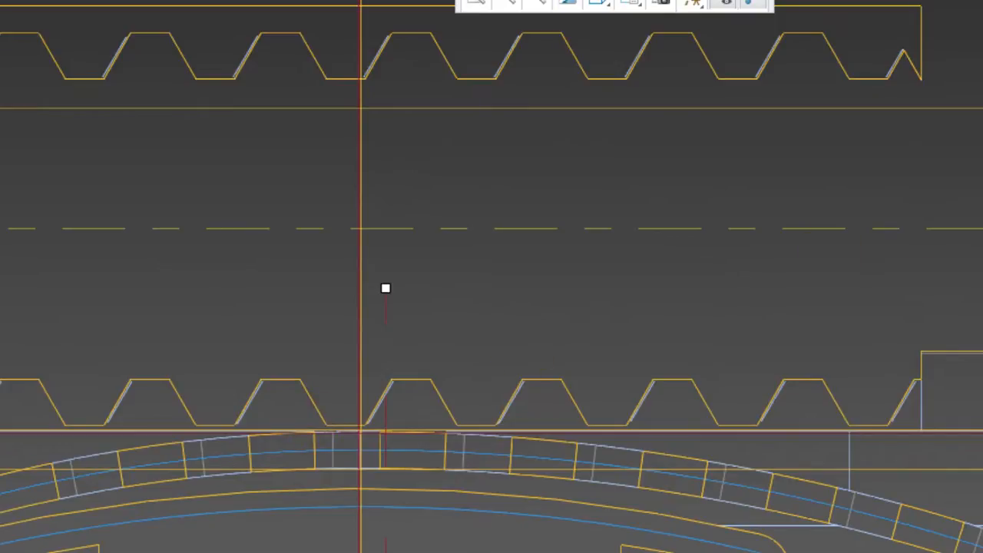
pyautogui.moveTo(982, 260); pyautogui.dragTo(982, 258)
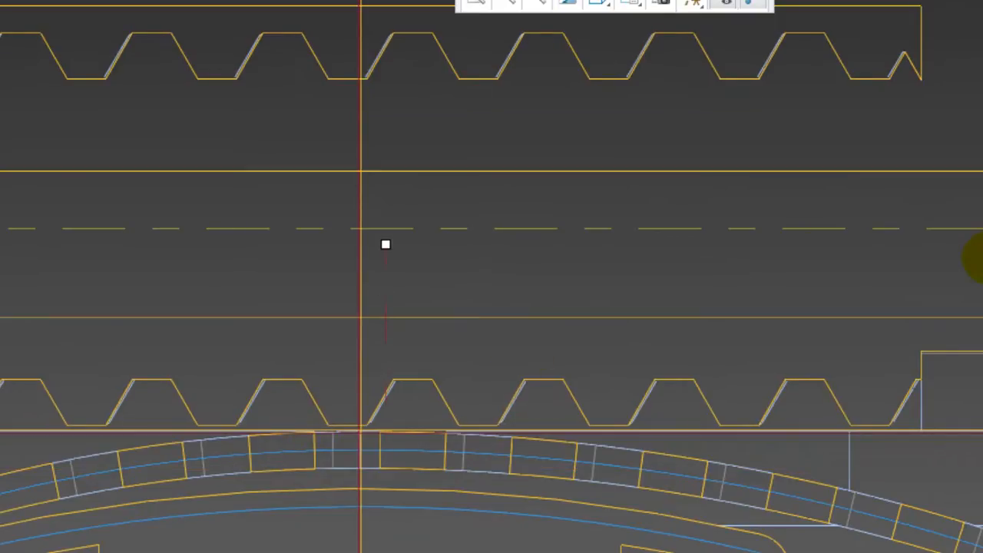
pyautogui.scroll(5, 406, 426)
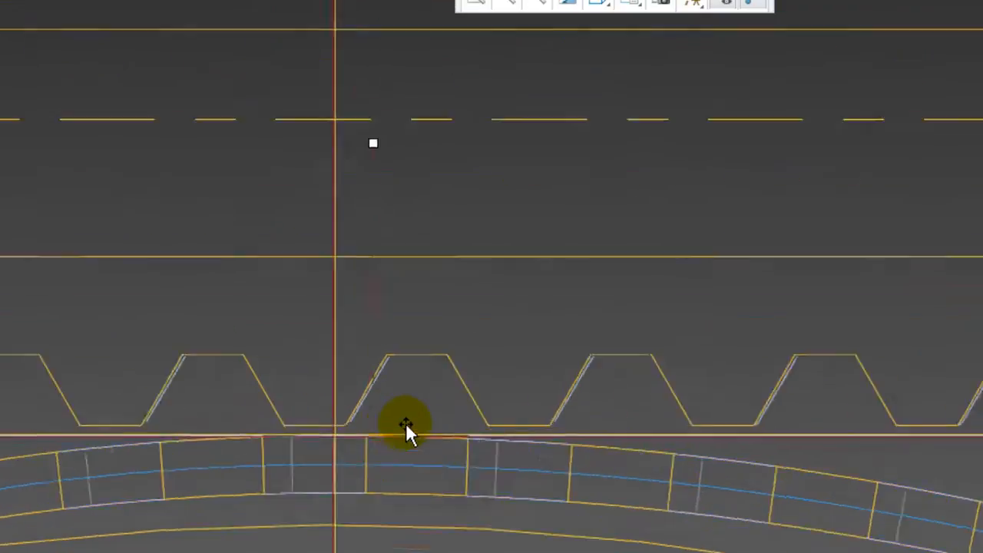
pyautogui.scroll(-5, 593, 521)
pyautogui.scroll(5, 434, 534)
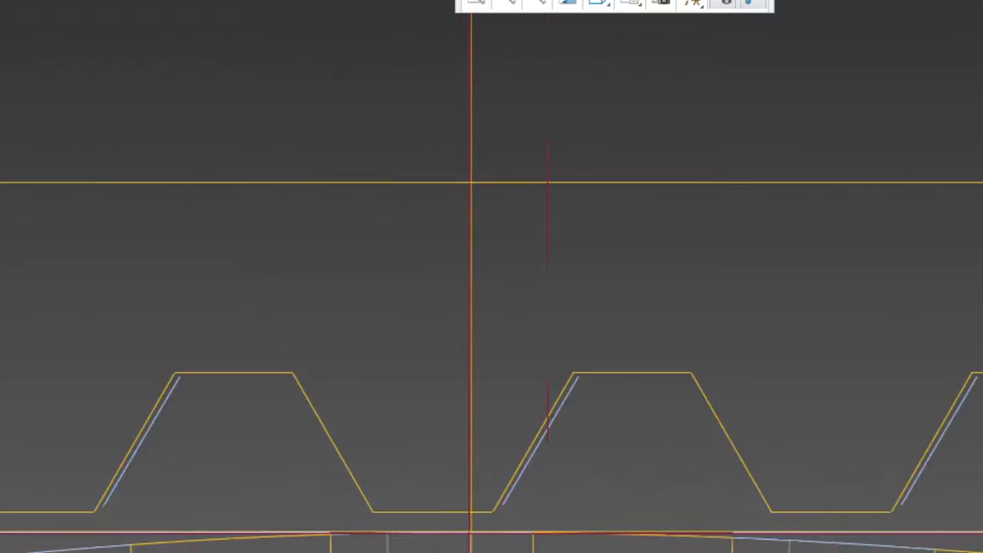
# Turn off the datum plane display and return the model to Shading display.
pyautogui.click(692, 3)
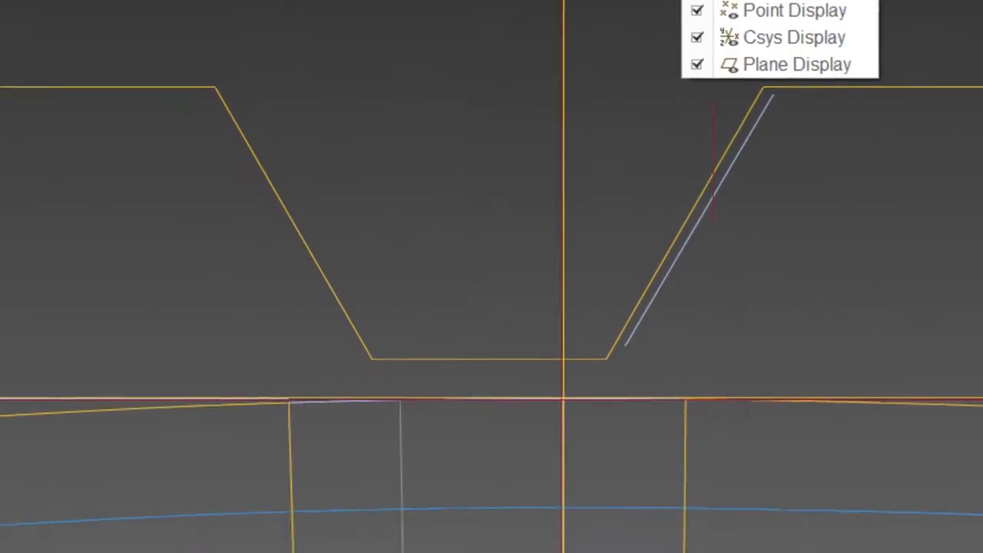
pyautogui.click(695, 25)
pyautogui.click(730, 210)
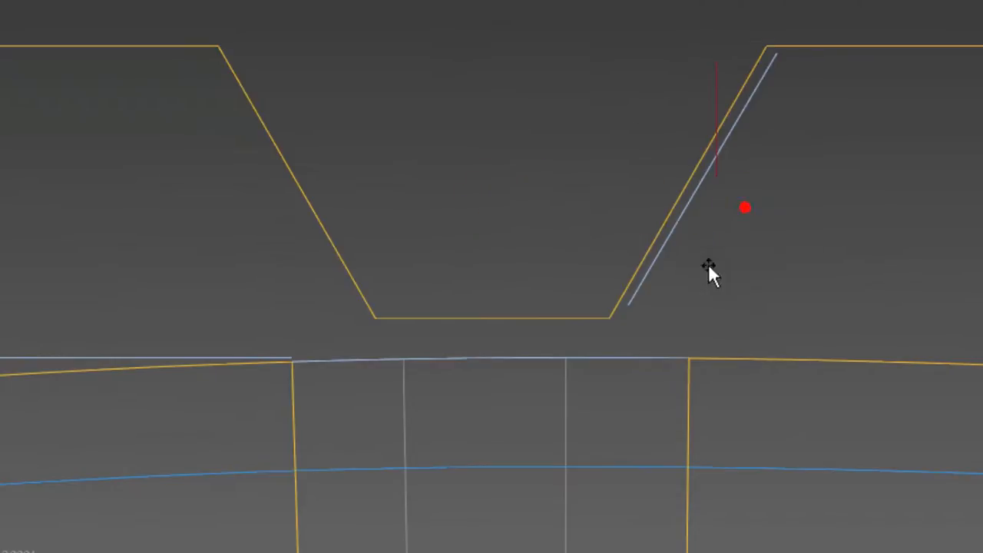
pyautogui.scroll(-3, 455, 307)
pyautogui.click(606, 1)
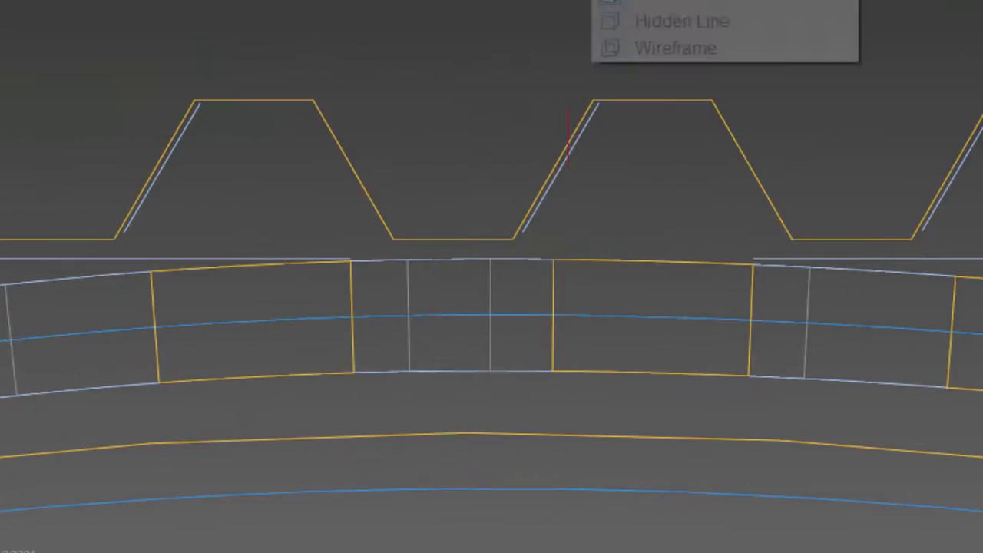
pyautogui.click(653, 0)
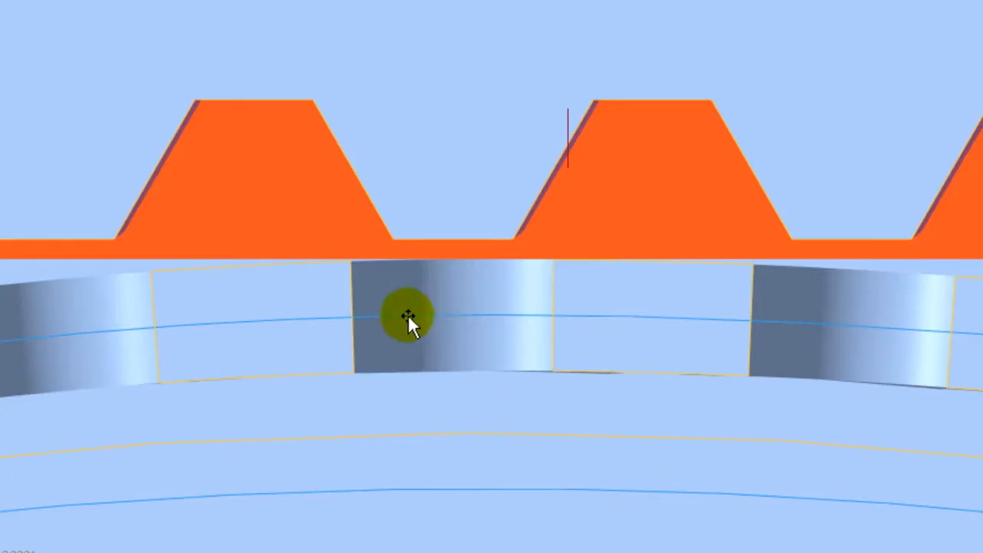
# Examine from several angles how the screw threads engage the band slots, and restore the default orientation.
pyautogui.scroll(-5, 491, 197)
pyautogui.moveTo(624, 126); pyautogui.dragTo(669, 126, button='middle')
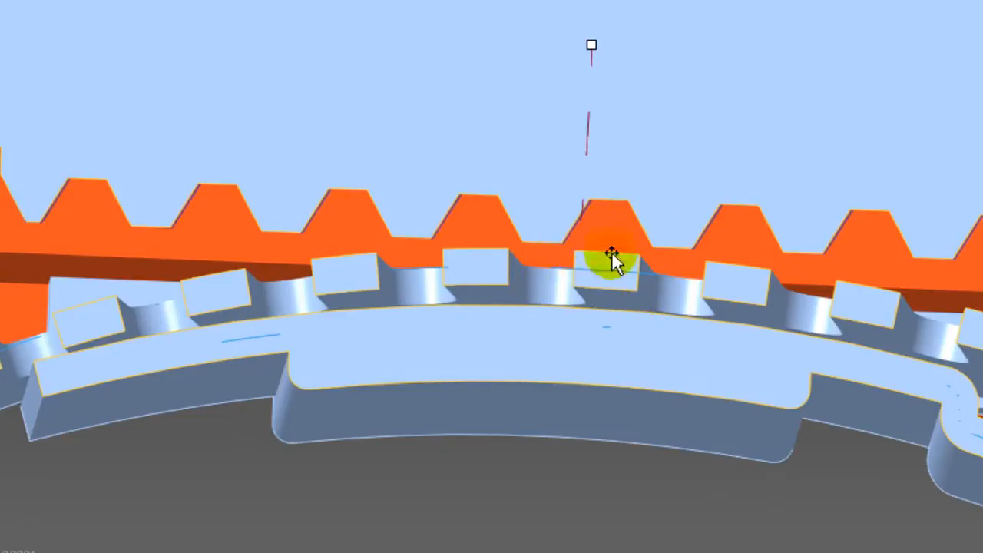
pyautogui.scroll(-5, 612, 251)
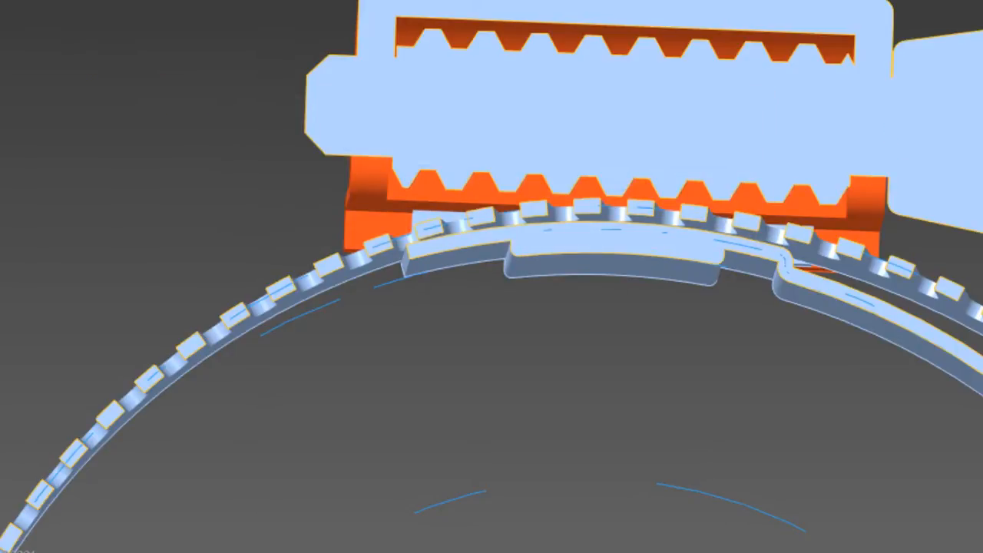
pyautogui.scroll(3, 625, 264)
pyautogui.scroll(-6, 709, 325)
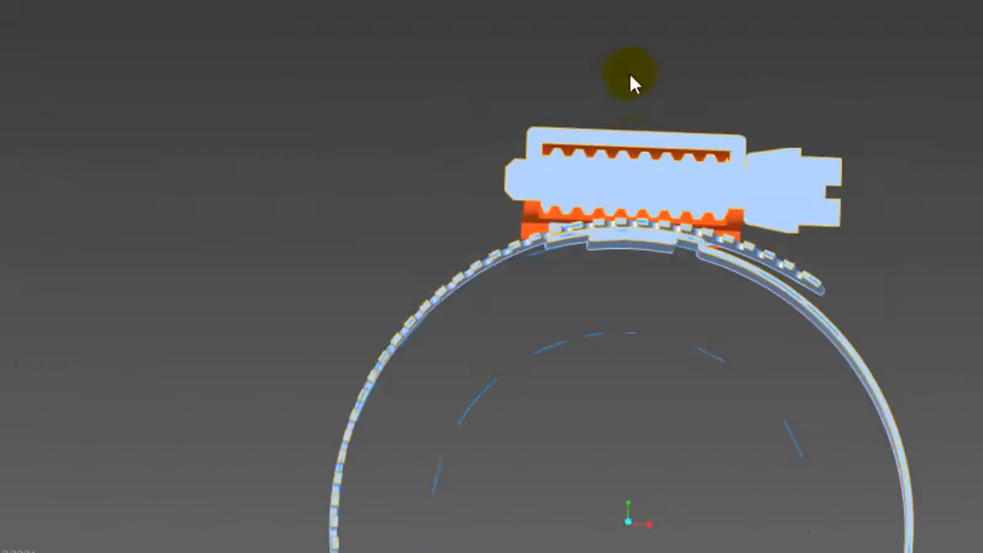
pyautogui.moveTo(852, 218); pyautogui.dragTo(880, 240, button='middle')
pyautogui.scroll(2, 880, 239)
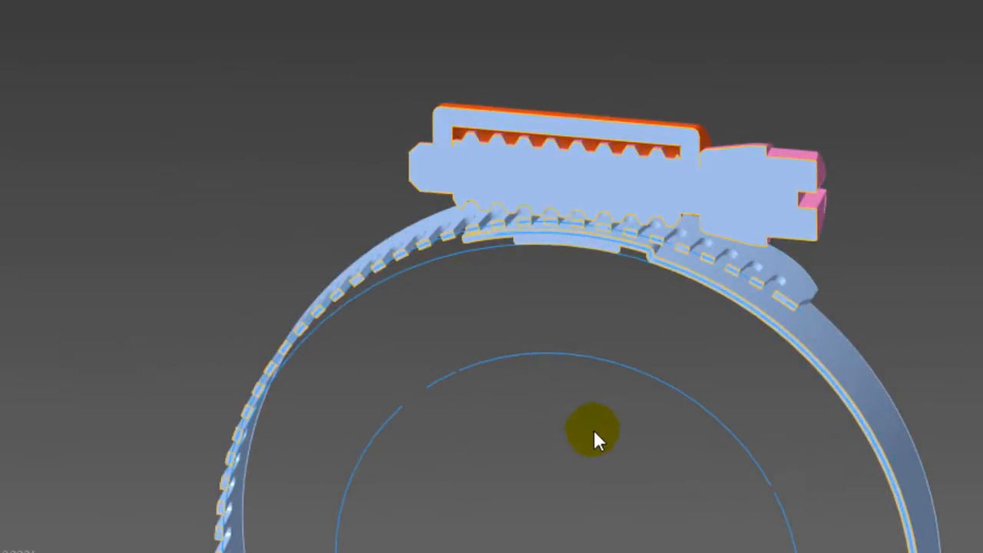
pyautogui.hotkey('ctrl', 'd')
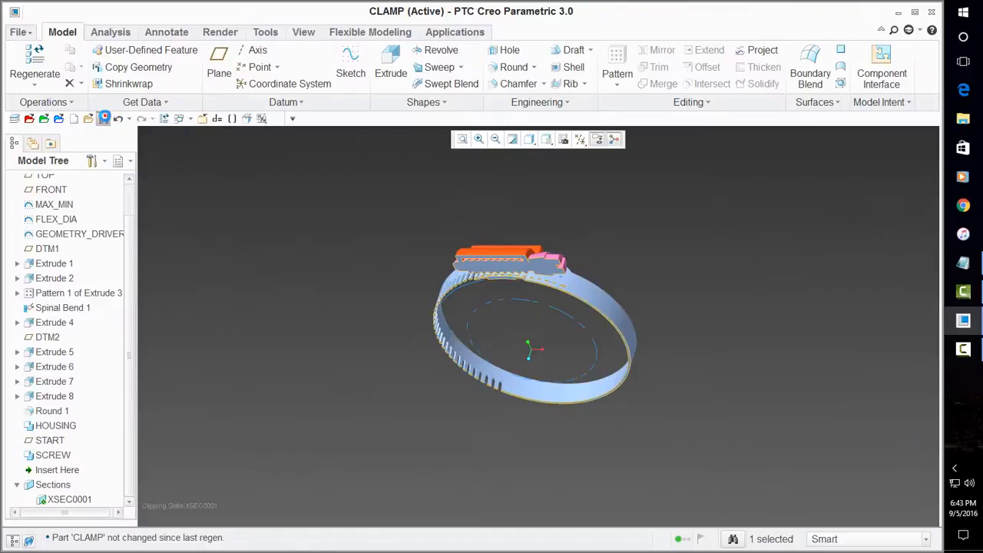
# Open the GEOMETRY_DRIVER sketch for redefinition, orient it to the 2D sketch view, and inspect its driven dimensions.
pyautogui.click(88, 234)
pyautogui.rightClick(90, 234)
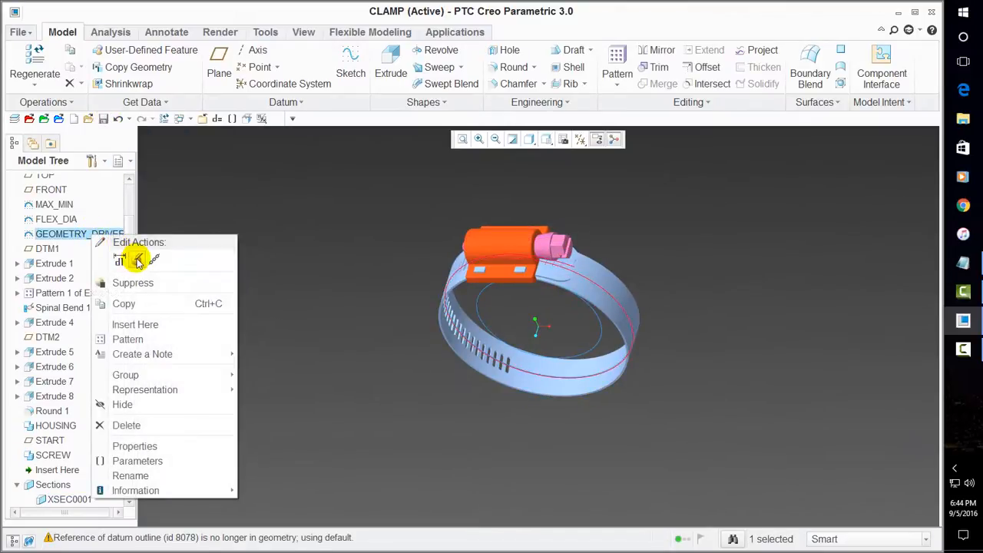
pyautogui.click(138, 262)
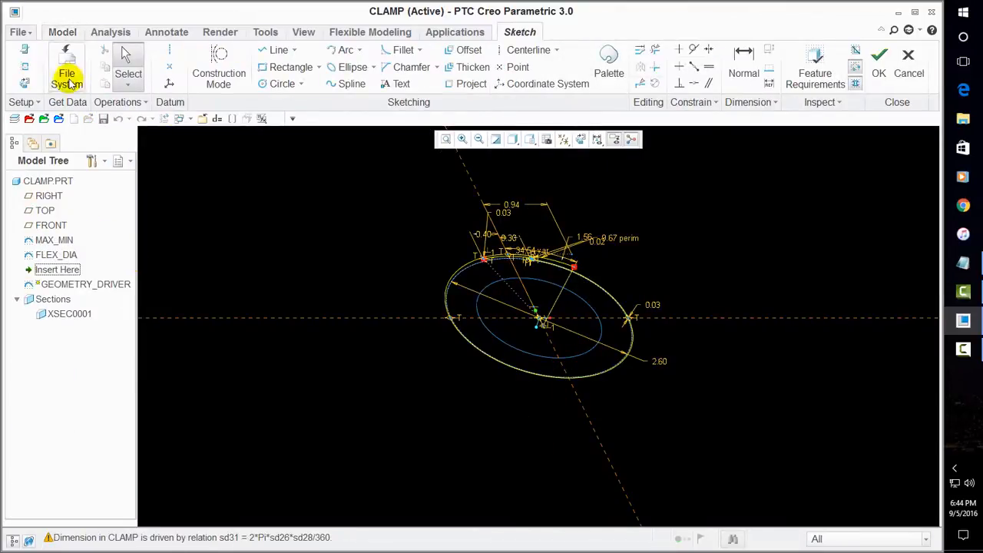
pyautogui.click(28, 83)
pyautogui.scroll(-5, 582, 176)
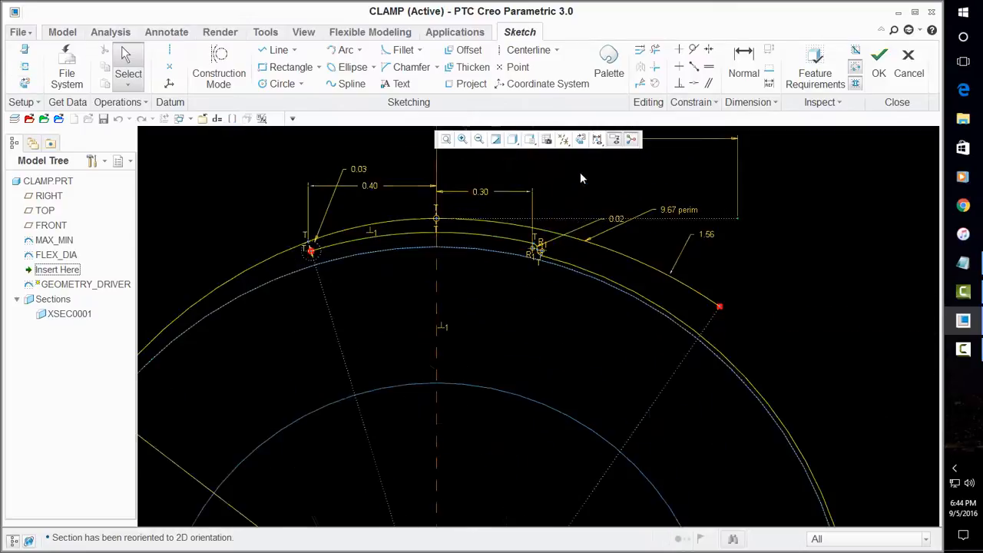
pyautogui.scroll(3, 375, 238)
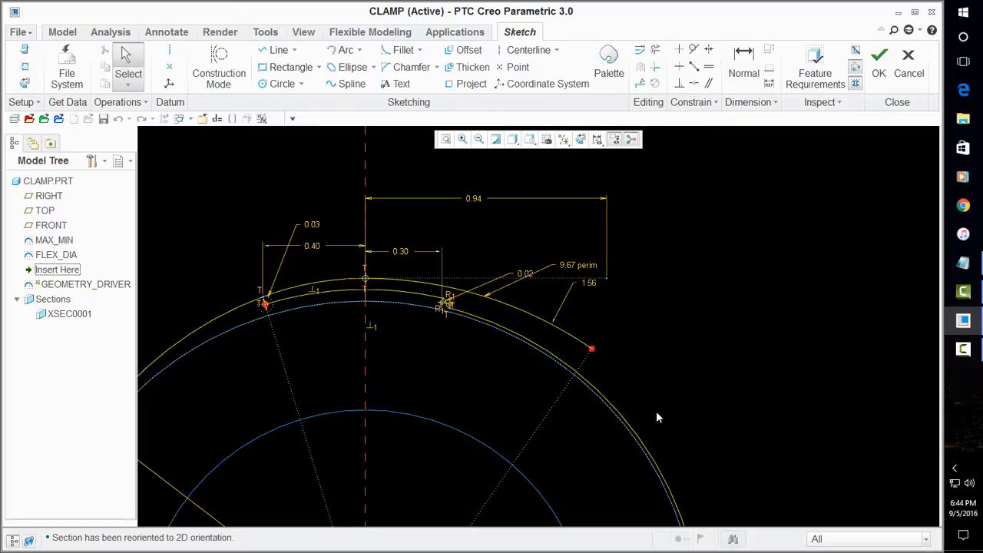
pyautogui.doubleClick(513, 279)
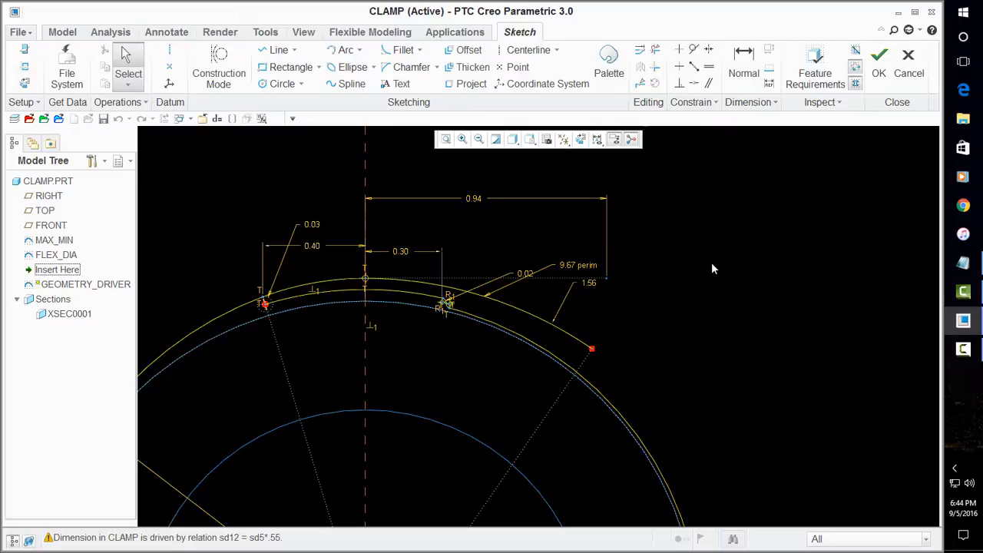
# Add the sketch relation DELTA = sd31 - HOME below the existing relations of GEOMETRY_DRIVER.
pyautogui.click(216, 119)
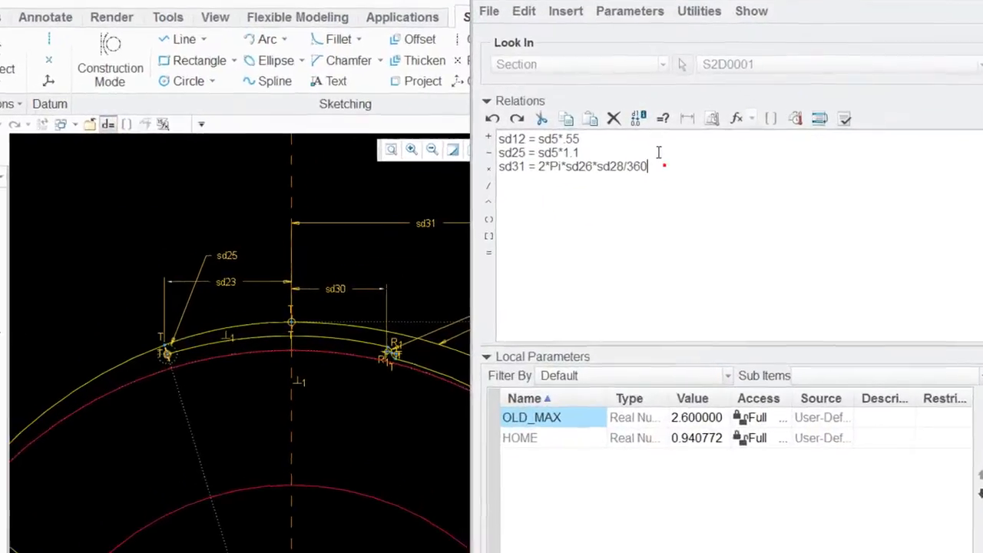
pyautogui.press('Return')
pyautogui.press('Return')
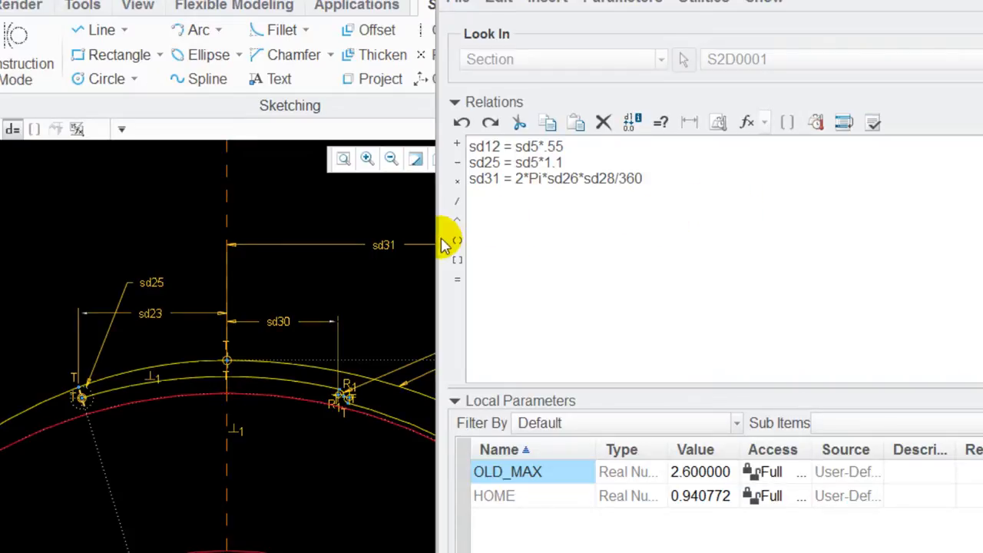
pyautogui.moveTo(386, 252)
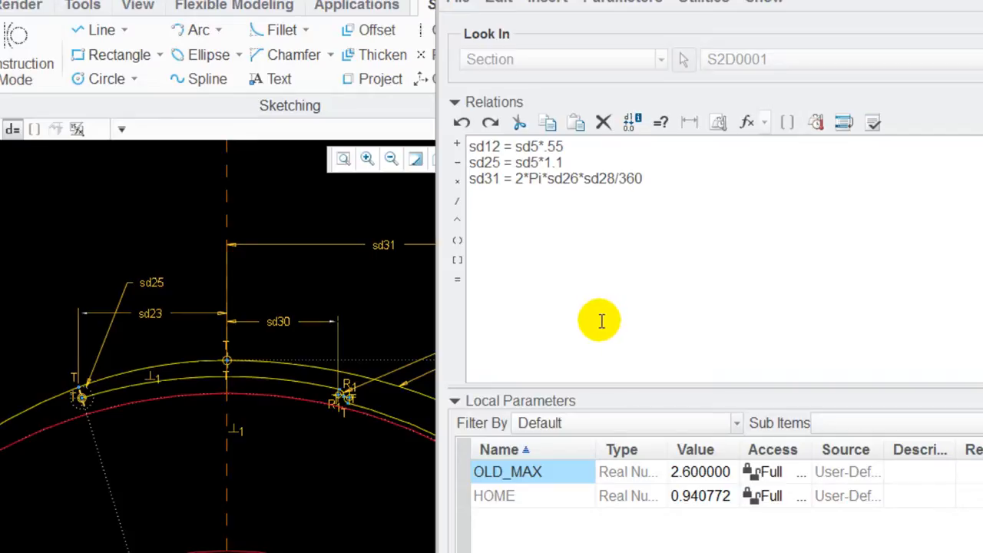
pyautogui.write('DELTA =')
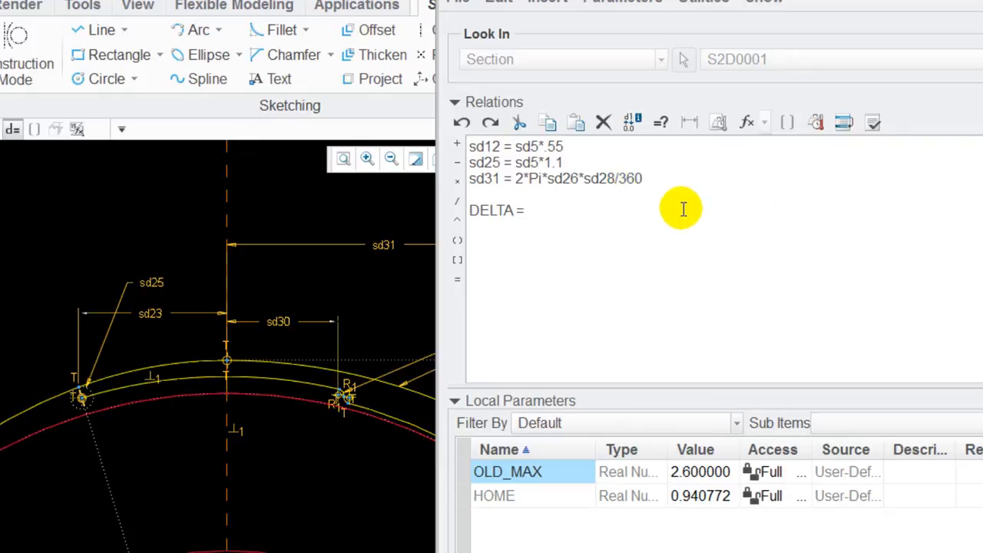
pyautogui.click(387, 256)
pyautogui.write('HOME')
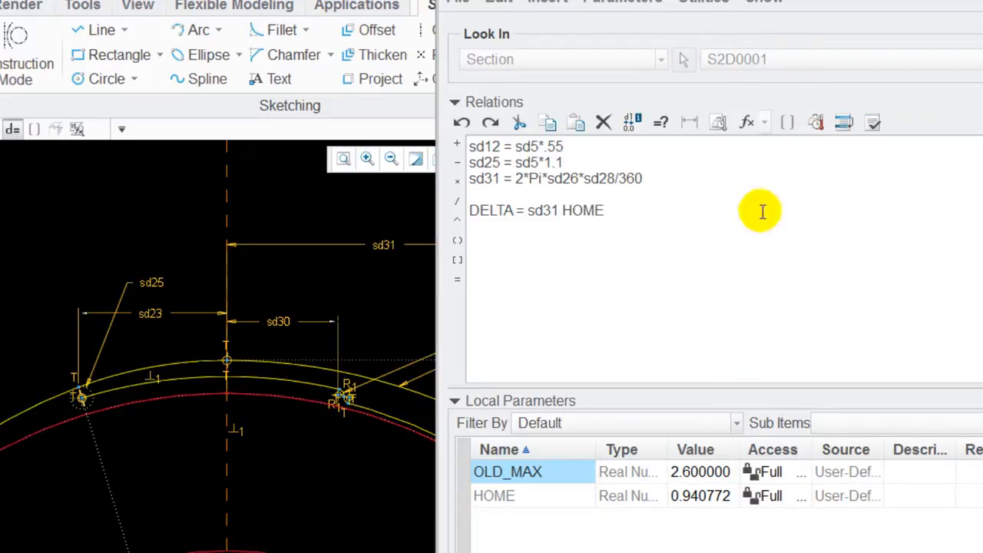
pyautogui.click(561, 211)
pyautogui.write('-')
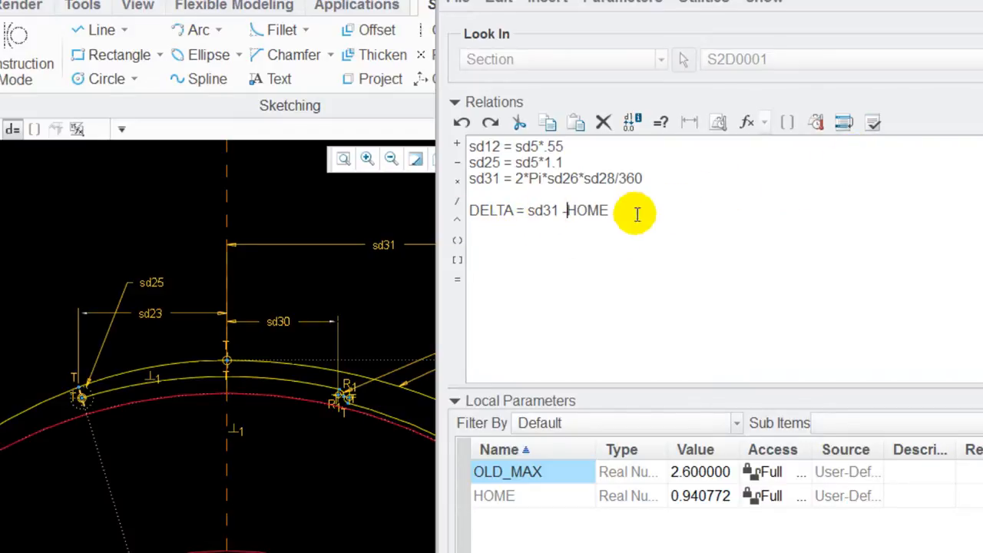
# Verify the sketch relations, accept them, and complete the GEOMETRY_DRIVER sketch.
pyautogui.click(873, 123)
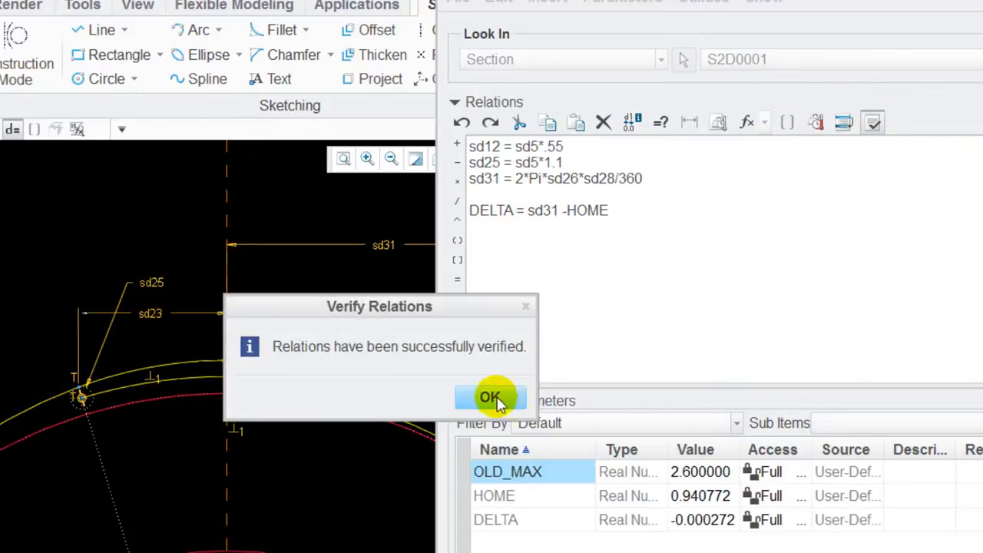
pyautogui.click(492, 399)
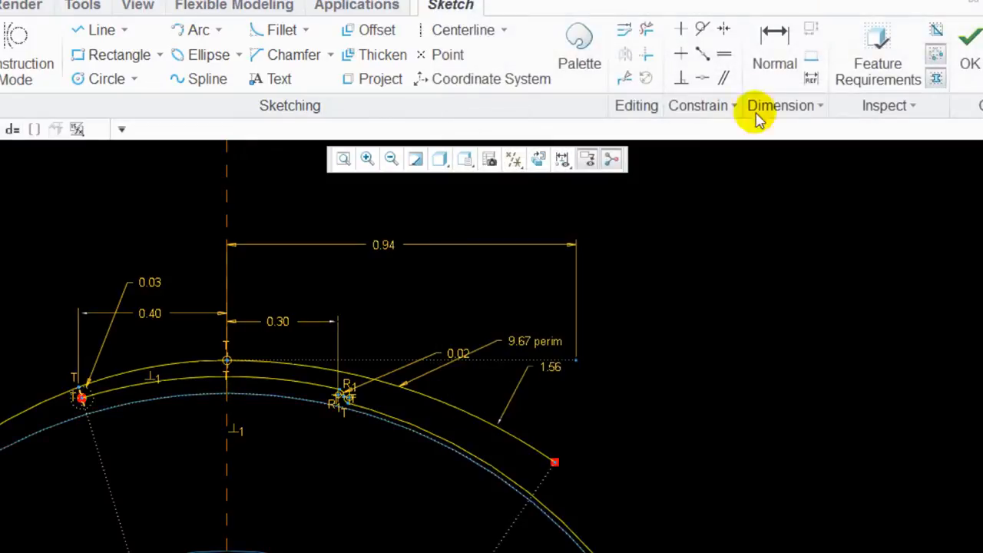
pyautogui.click(974, 37)
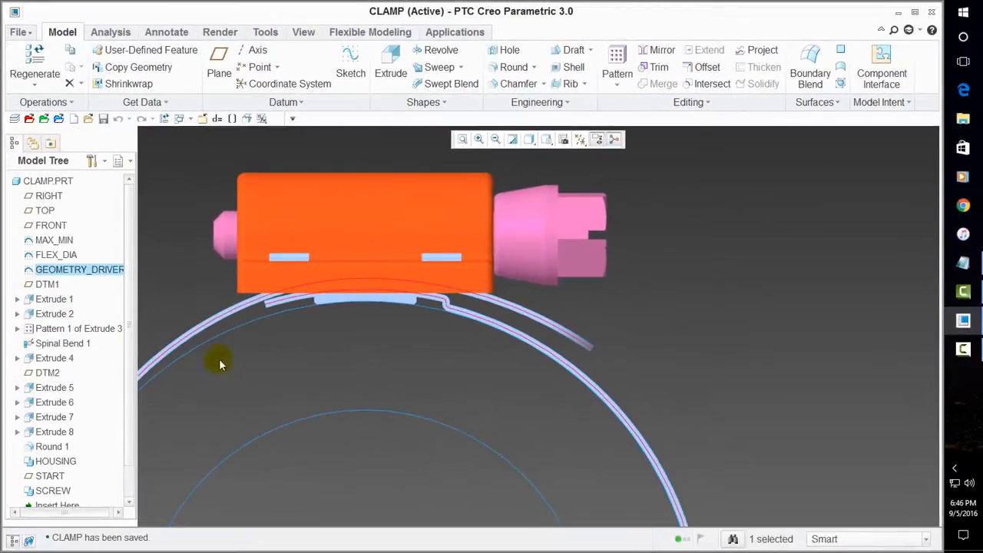
# Rename the spacing dimension of the slot pattern, Pattern 1 of Extrude 3, to spacing.
pyautogui.scroll(4, 495, 354)
pyautogui.moveTo(573, 309); pyautogui.dragTo(535, 347, button='middle')
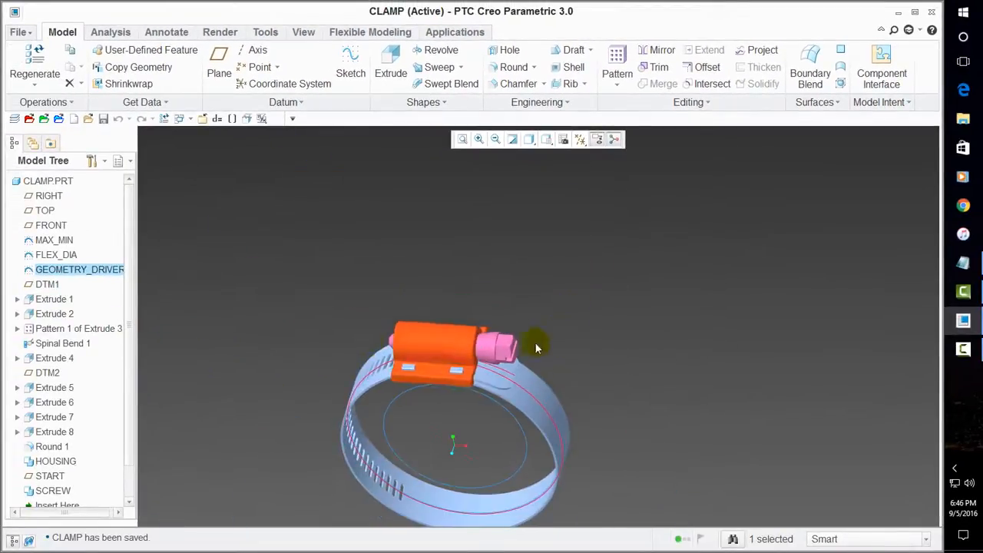
pyautogui.click(77, 330)
pyautogui.rightClick(76, 331)
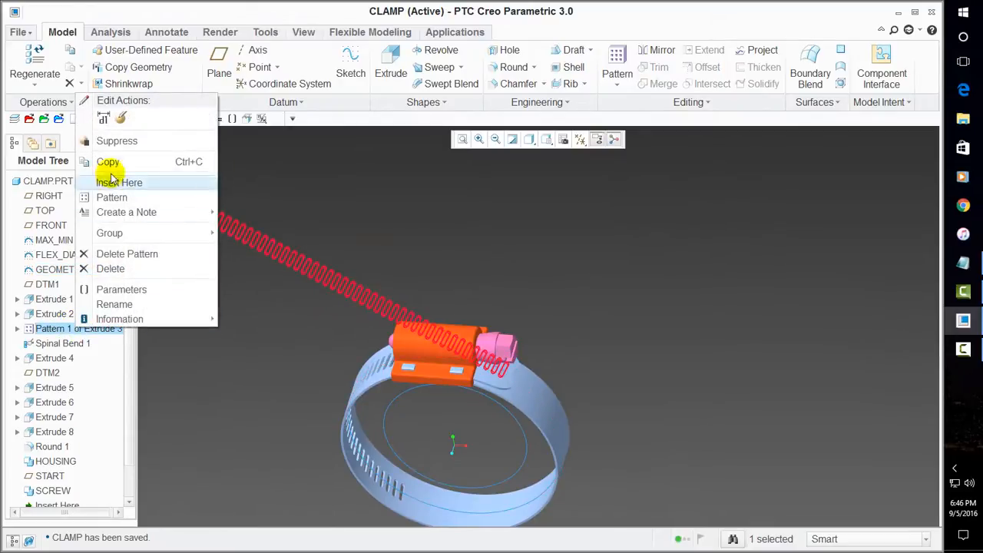
pyautogui.click(103, 119)
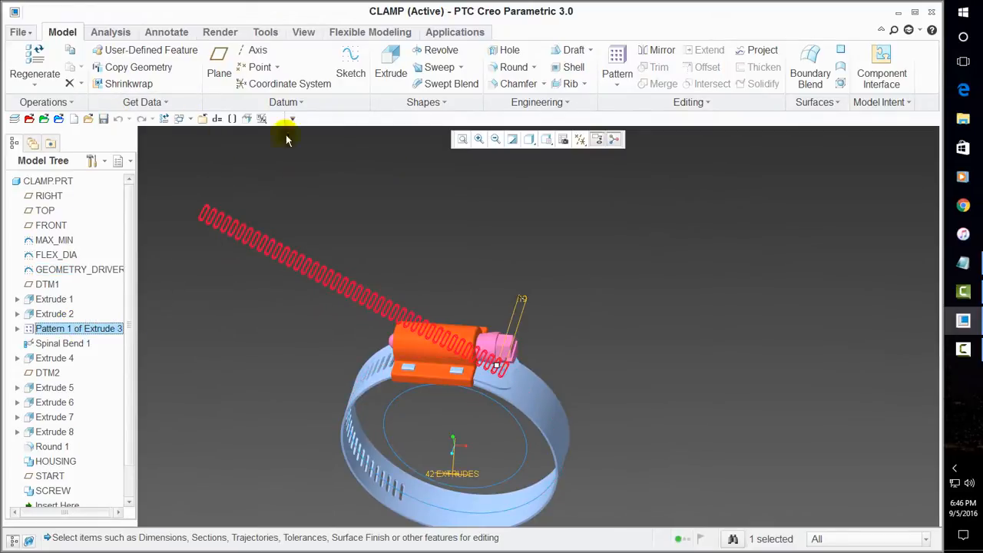
pyautogui.click(521, 303)
pyautogui.rightClick(544, 244)
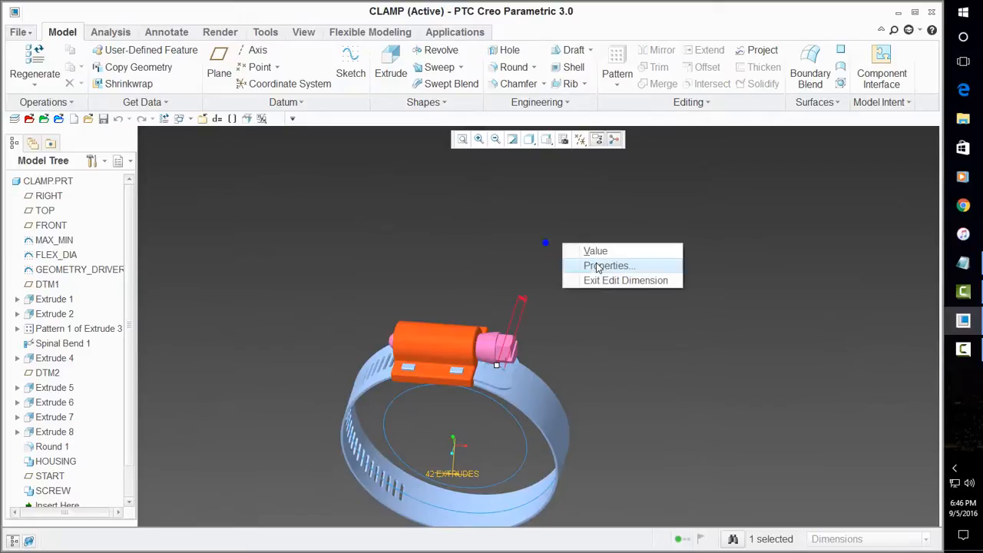
pyautogui.click(595, 262)
pyautogui.moveTo(589, 182); pyautogui.dragTo(504, 177)
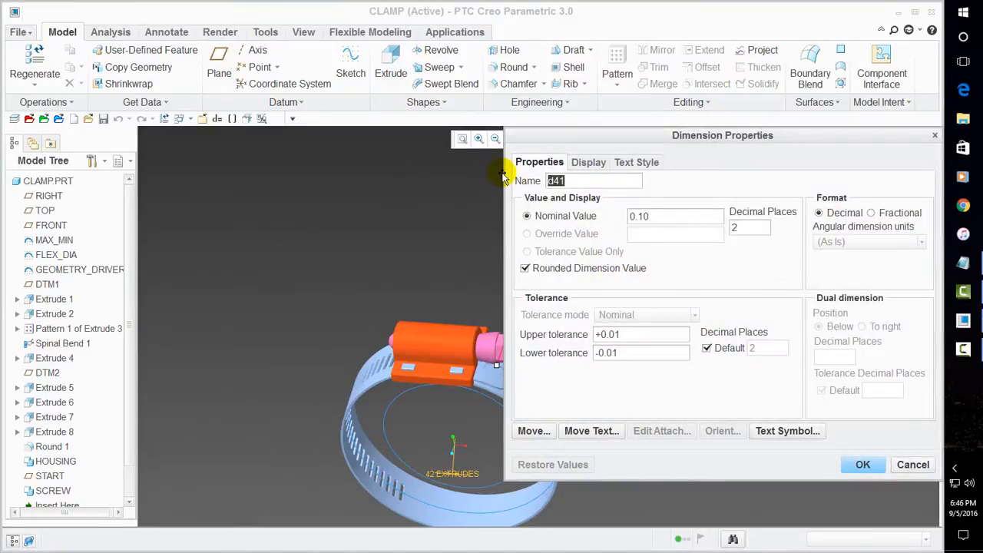
pyautogui.write('spac')
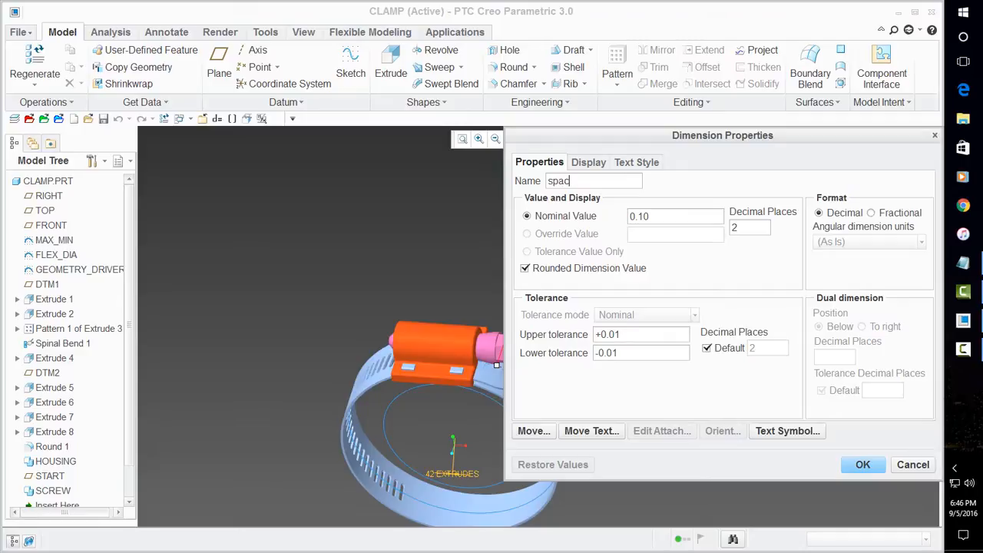
pyautogui.write('ing')
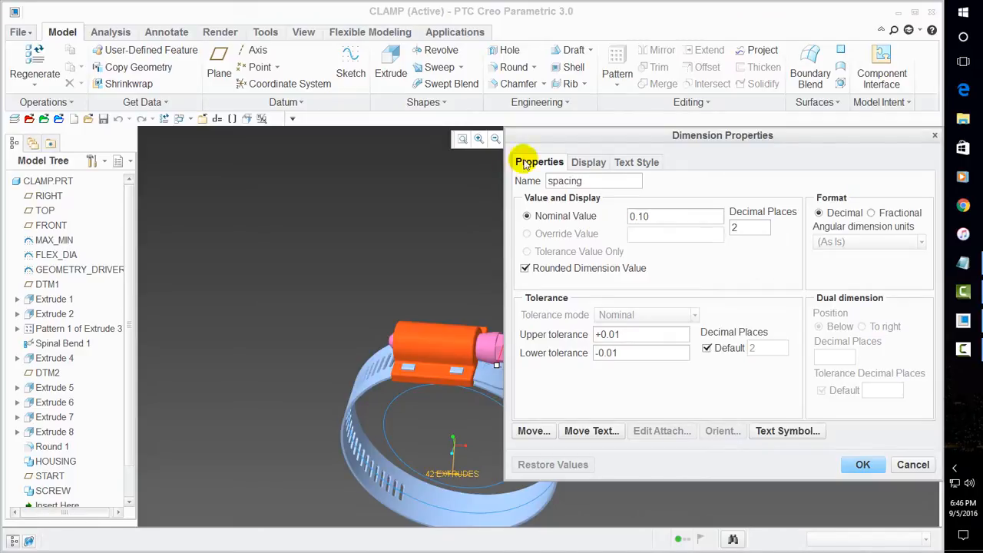
pyautogui.click(861, 464)
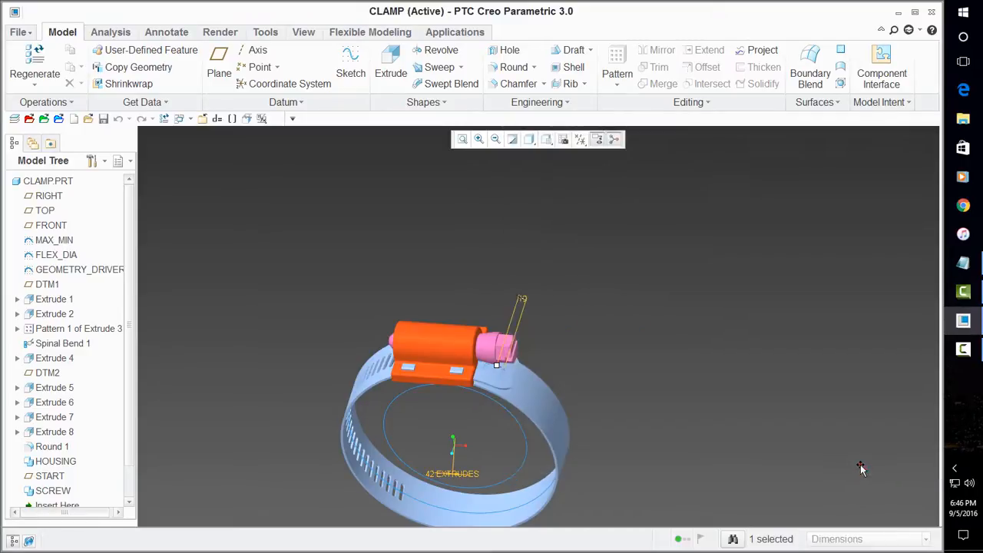
# Regenerate the model and reopen the GEOMETRY_DRIVER sketch for redefinition, oriented to the 2D sketch view.
pyautogui.hotkey('ctrl', 'd')
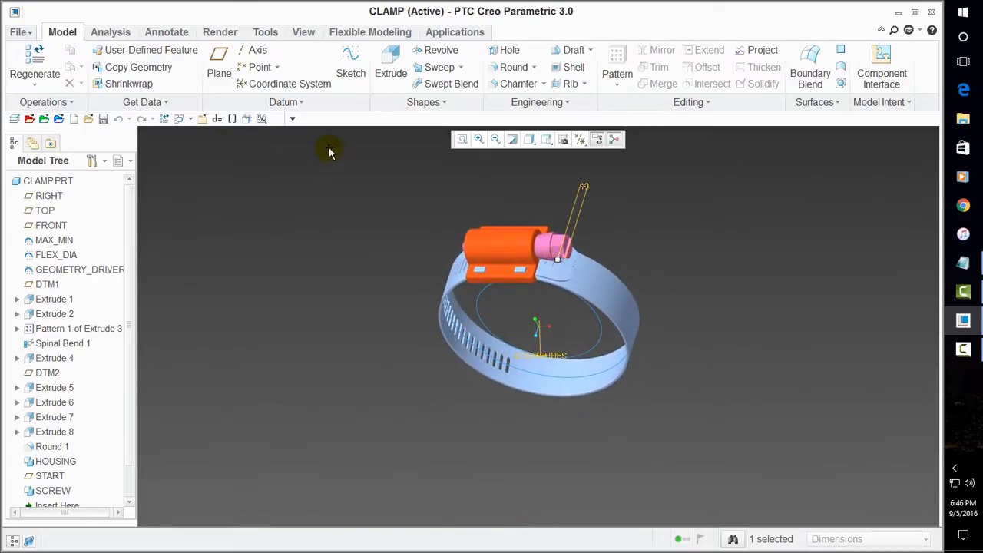
pyautogui.click(81, 270)
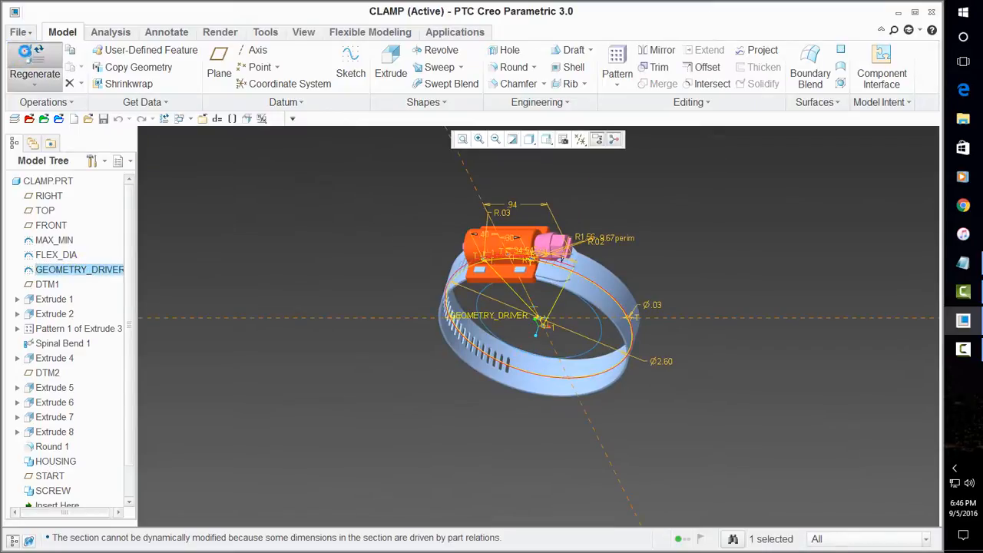
pyautogui.click(35, 63)
pyautogui.rightClick(110, 273)
pyautogui.click(152, 294)
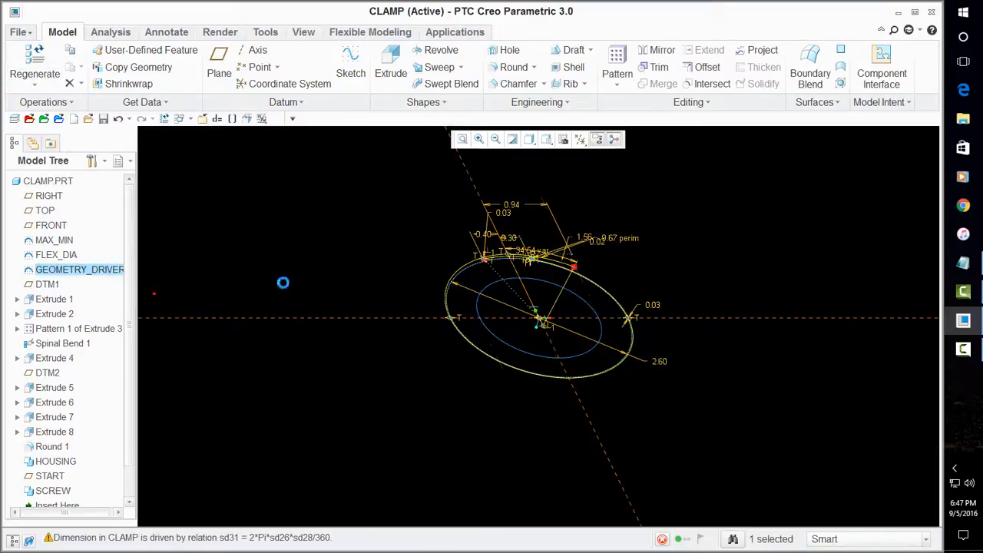
pyautogui.click(25, 81)
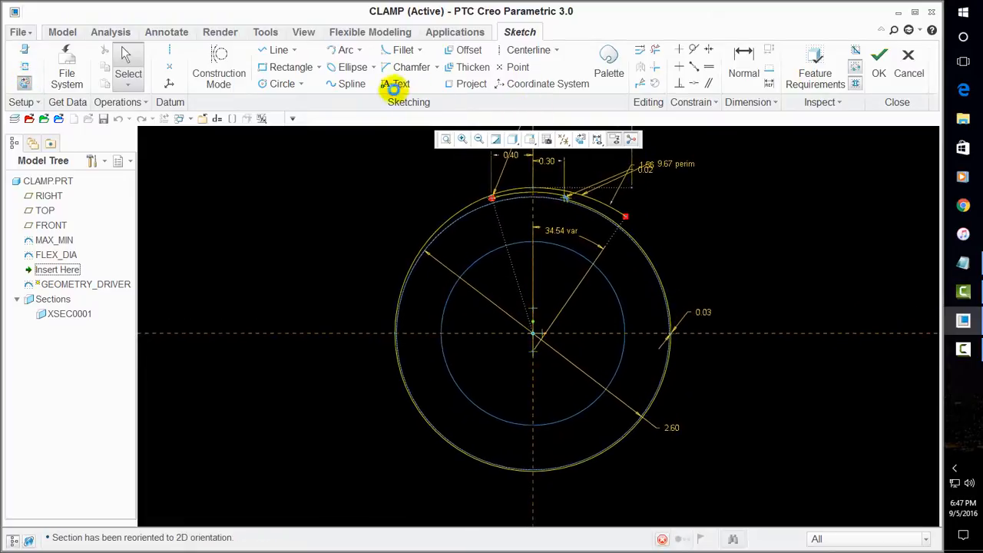
pyautogui.scroll(-4, 595, 170)
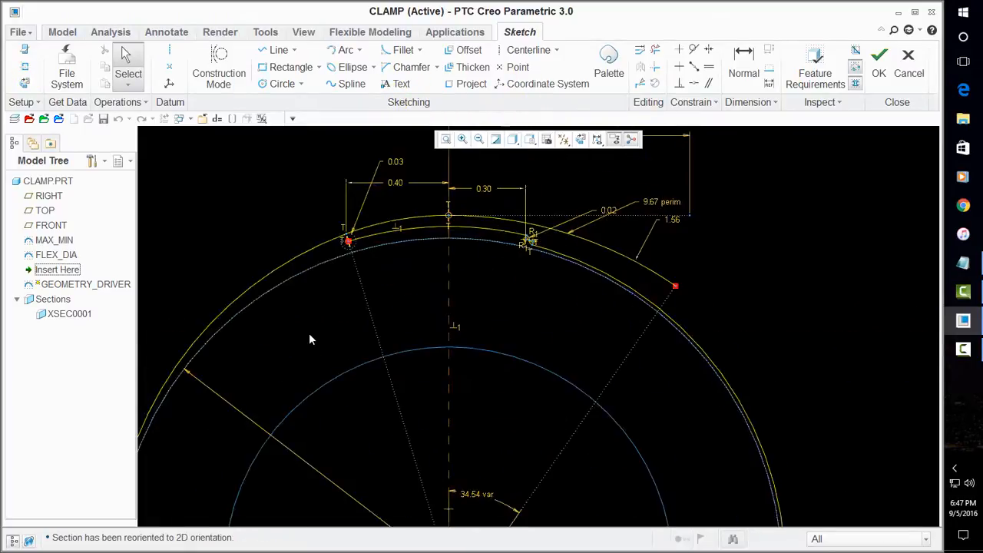
pyautogui.scroll(3, 309, 333)
pyautogui.doubleClick(431, 188)
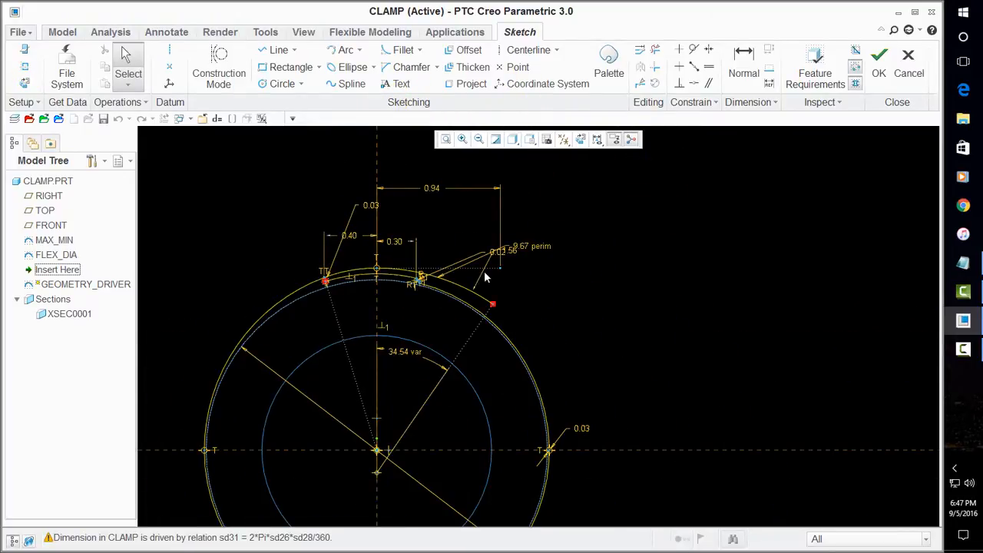
pyautogui.doubleClick(492, 248)
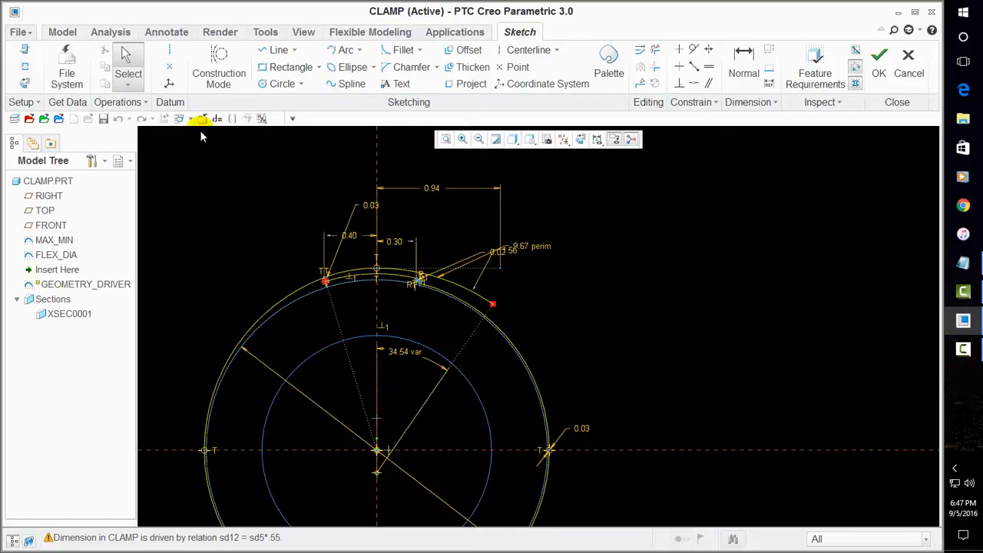
# Add the sketch relation FULL_SPACES = DELTA/spacing below the DELTA relation.
pyautogui.click(216, 119)
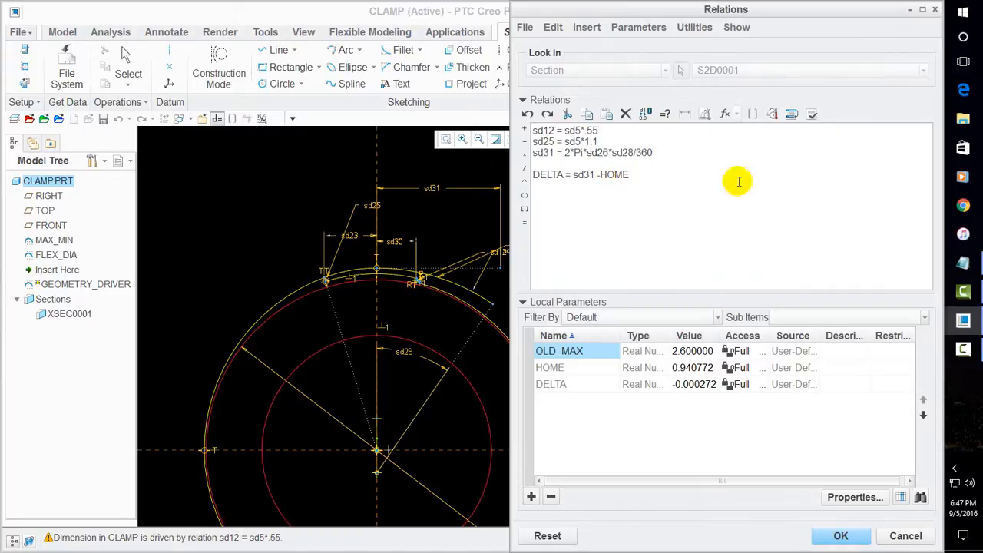
pyautogui.press('Return')
pyautogui.write('FULL_')
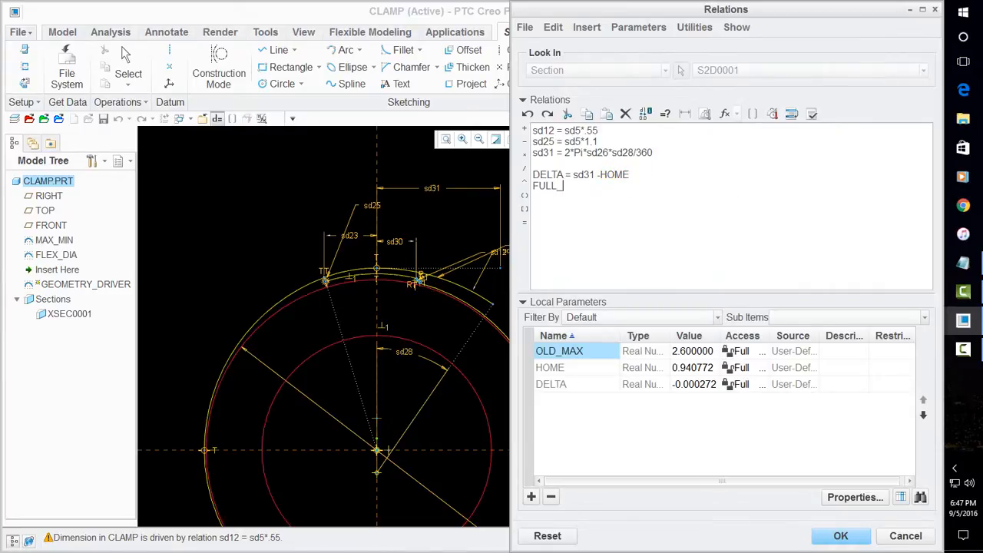
pyautogui.write('SPACES =')
pyautogui.write('DELTA/spa')
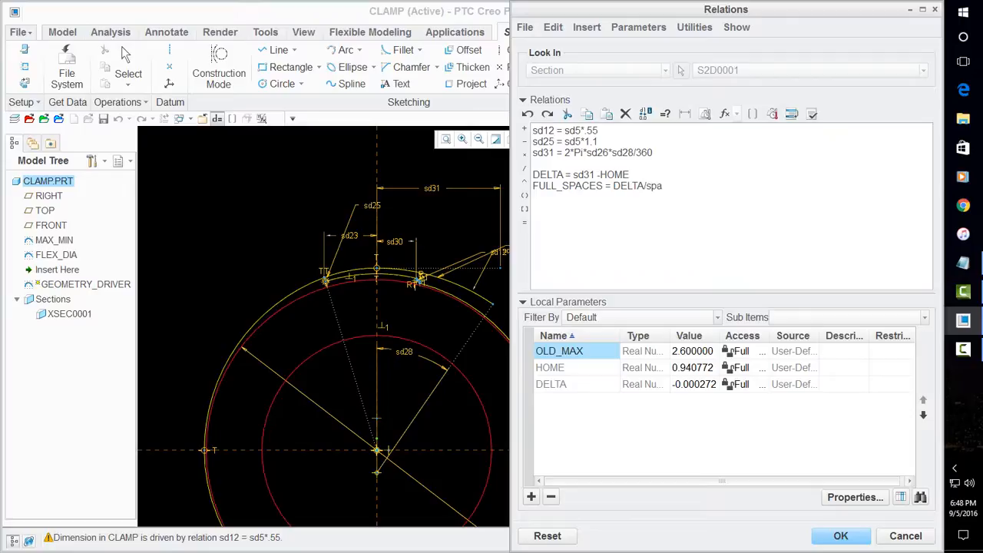
pyautogui.write('cing')
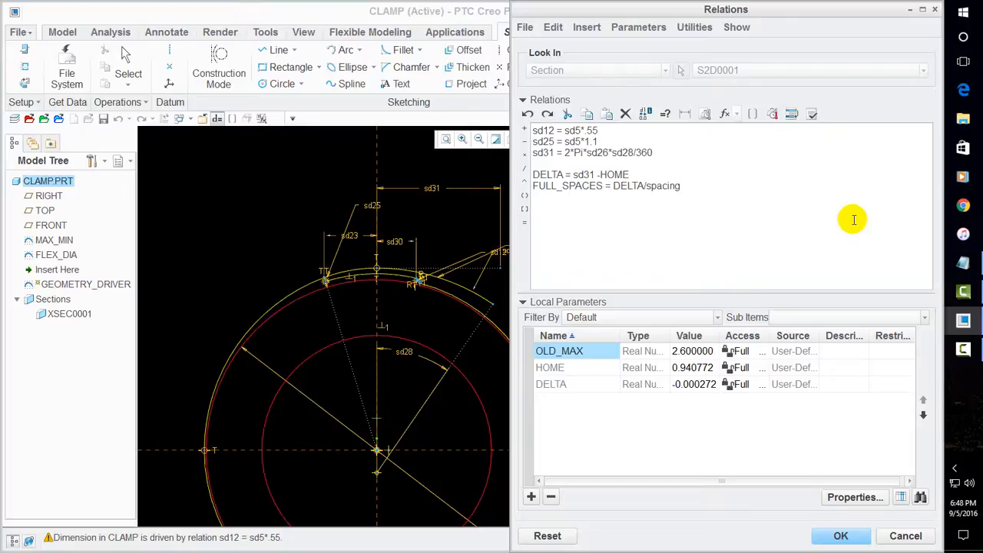
# Round the FULL_SPACES relation down to whole spaces by changing its expression to floor(DELTA/spacing).
pyautogui.click(614, 186)
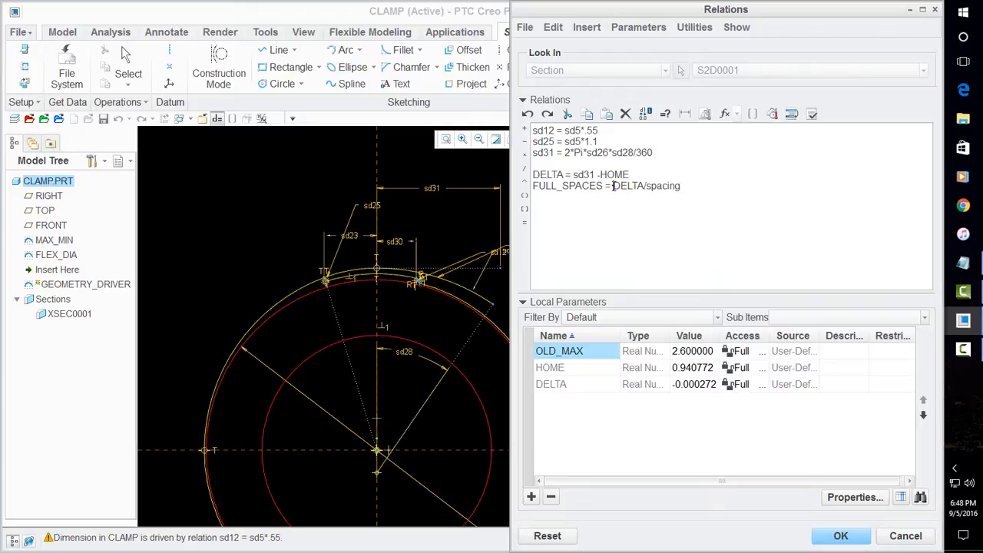
pyautogui.write('floor(')
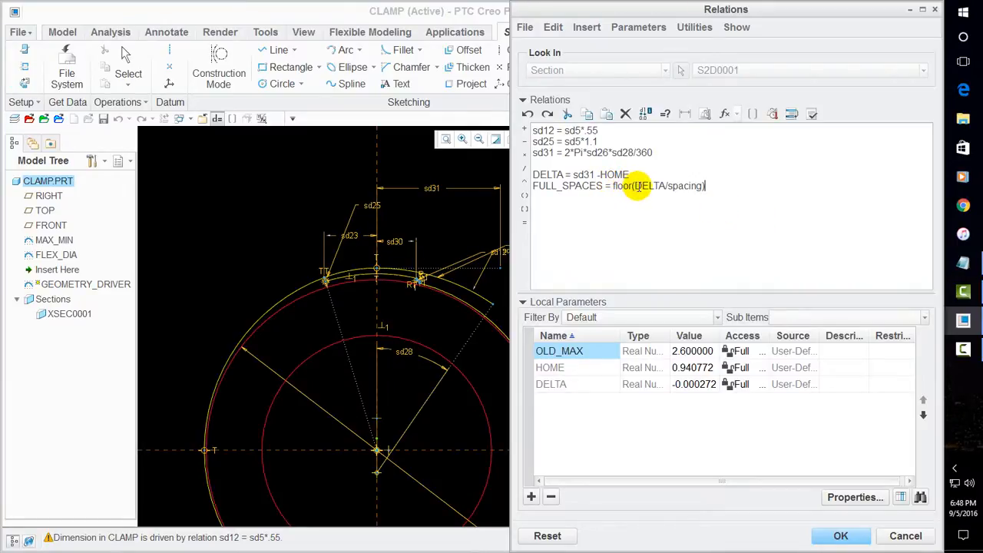
pyautogui.click(708, 185)
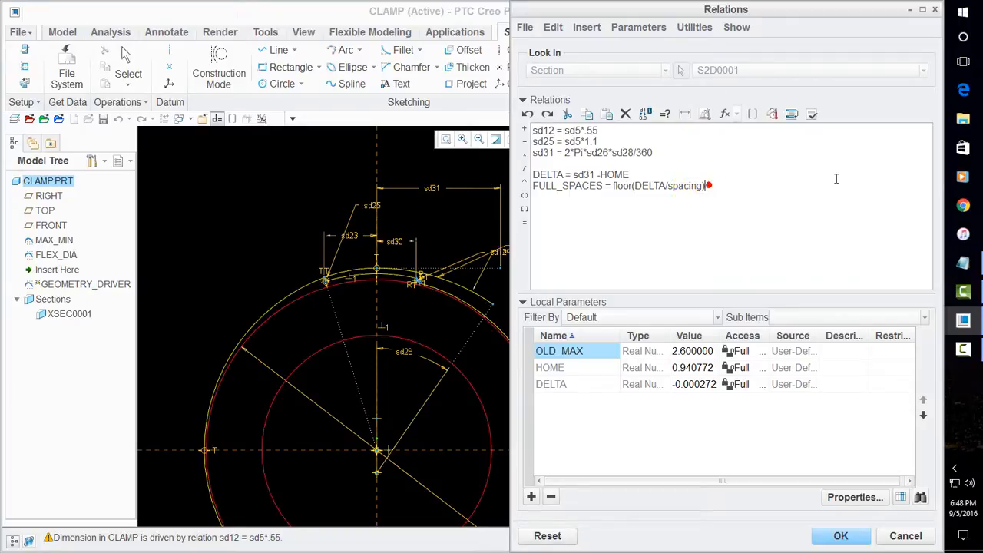
# Add the sketch relation FRACTION = DELTA - FULL_SPACES*spacing and verify the relations.
pyautogui.press('Return')
pyautogui.write('FRACTION = DELTA')
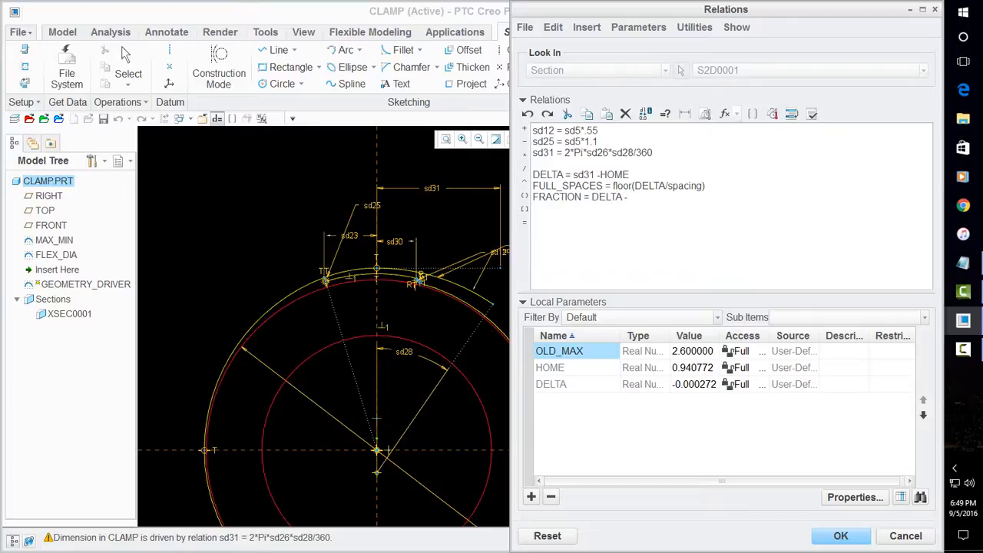
pyautogui.write(' - FULL_SPACES')
pyautogui.write('*sp')
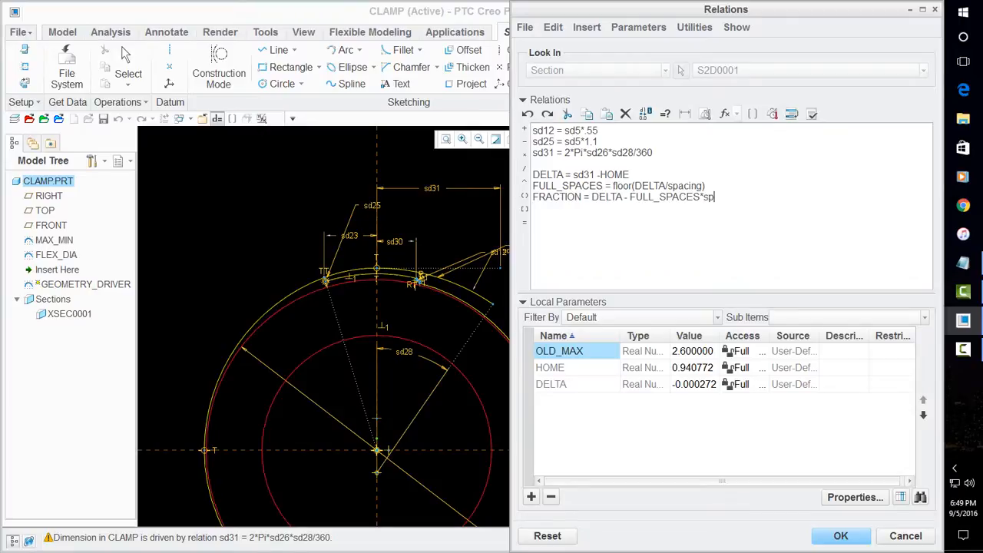
pyautogui.write('acing')
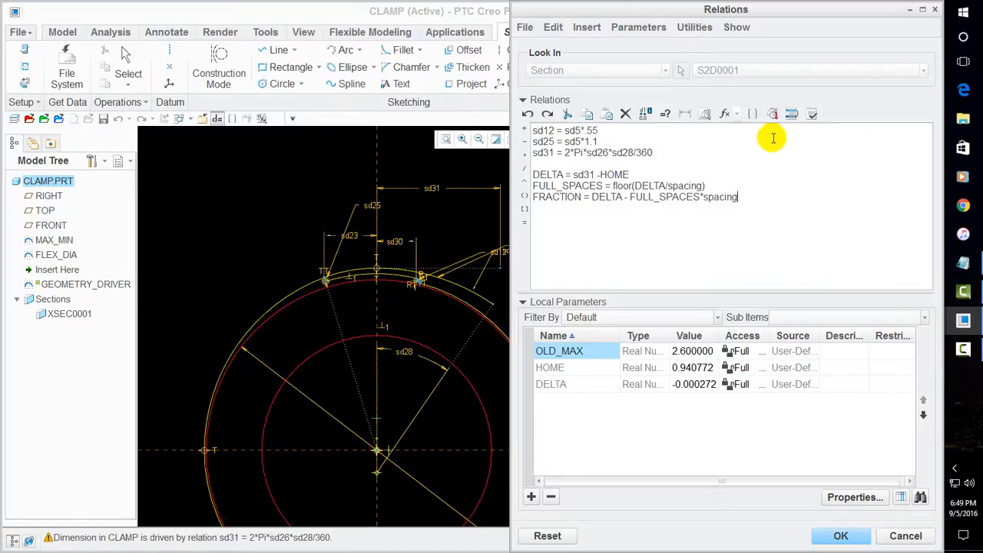
pyautogui.click(812, 115)
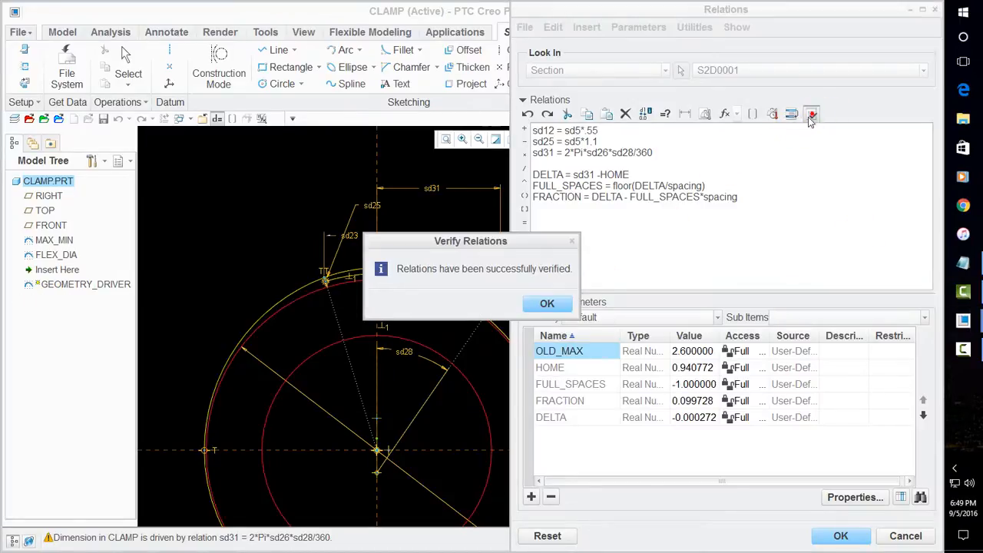
# Add the sketch relation rotation = 360*FRACTION/spacing below the FRACTION relation.
pyautogui.click(547, 305)
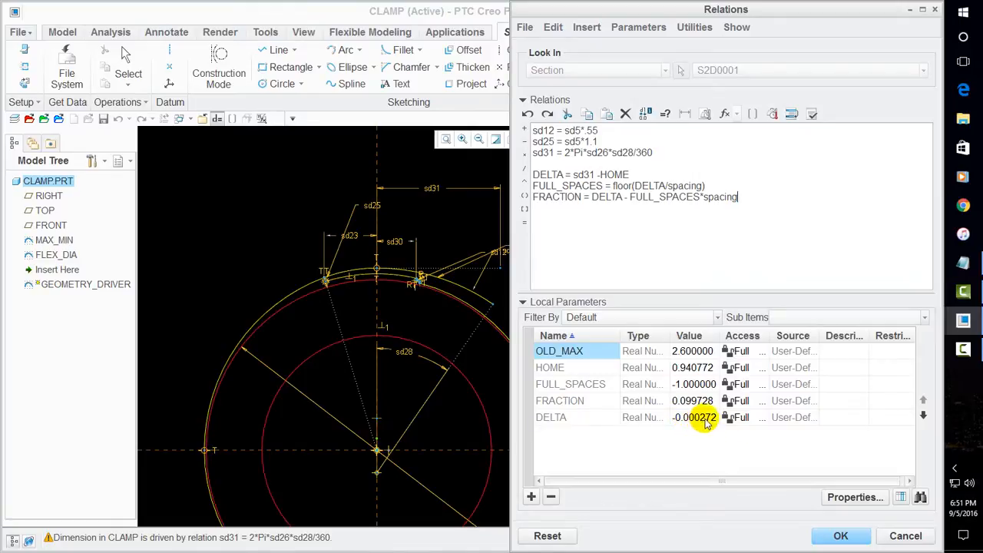
pyautogui.click(749, 196)
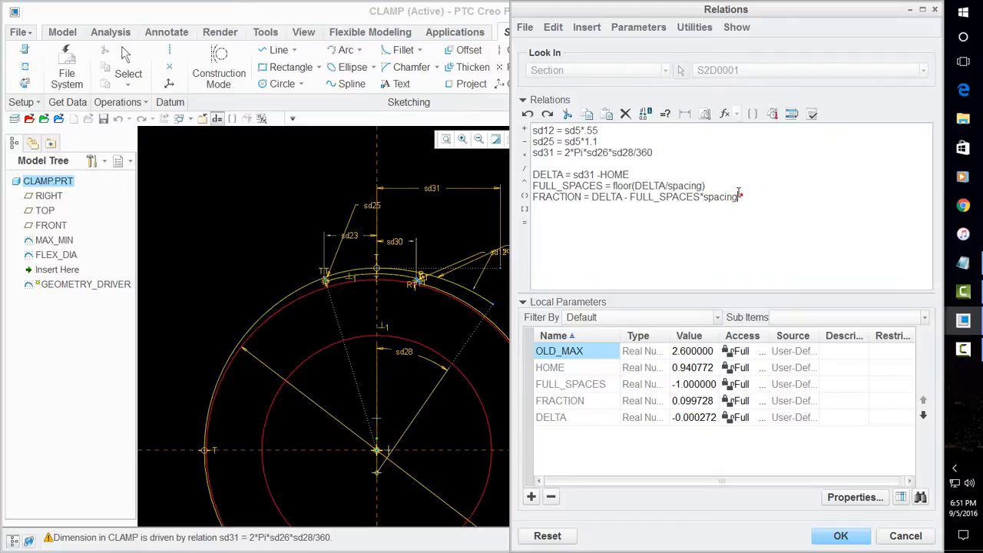
pyautogui.click(738, 194)
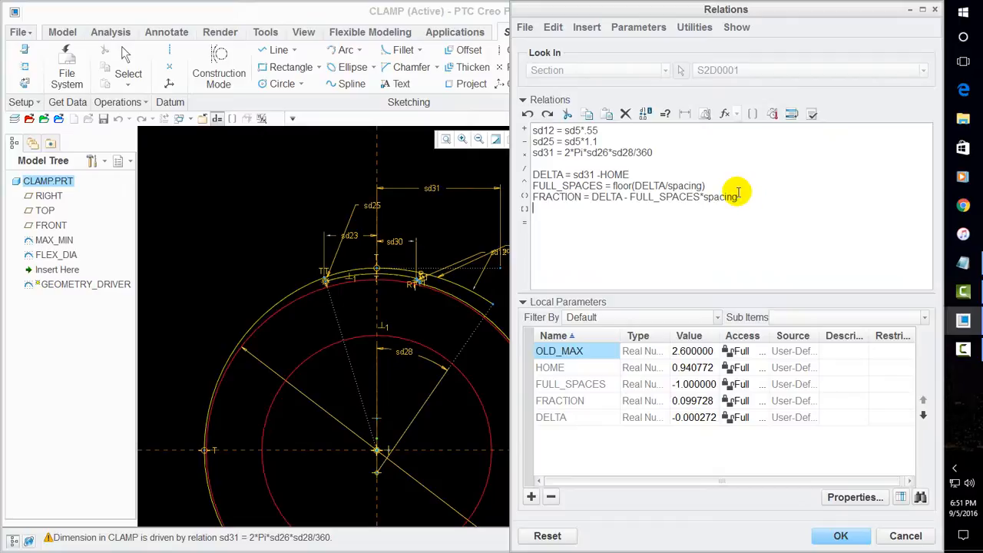
pyautogui.press('Return')
pyautogui.write('rot')
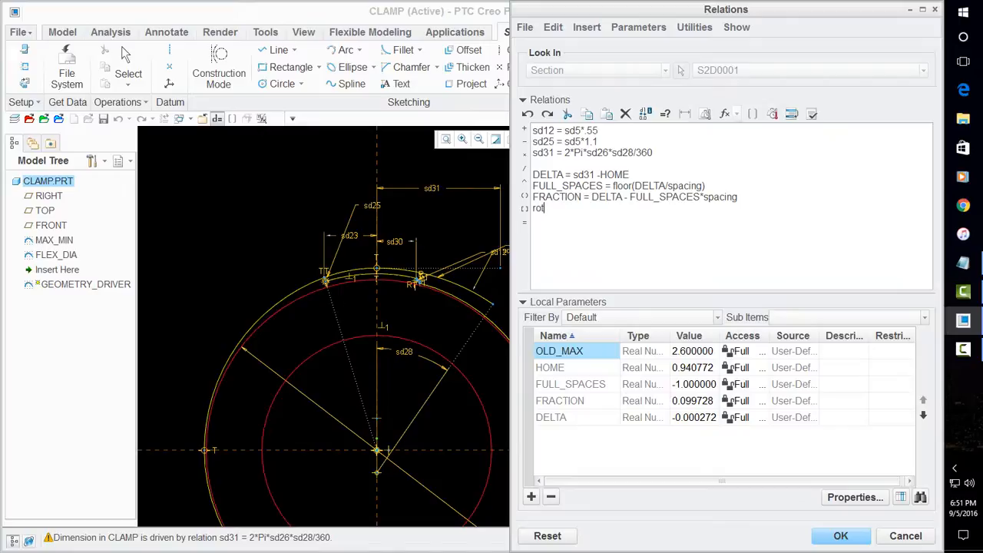
pyautogui.write('aion')
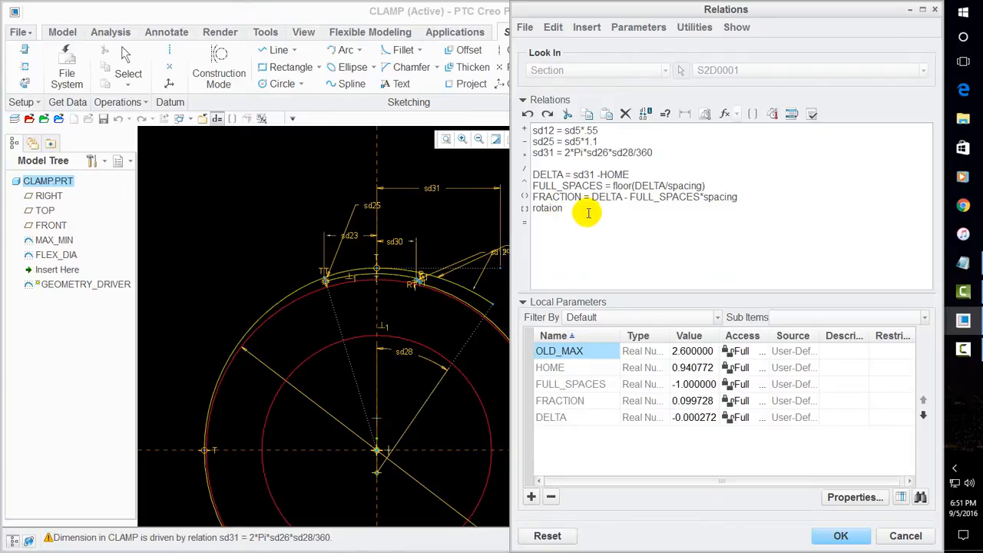
pyautogui.click(548, 209)
pyautogui.write('t')
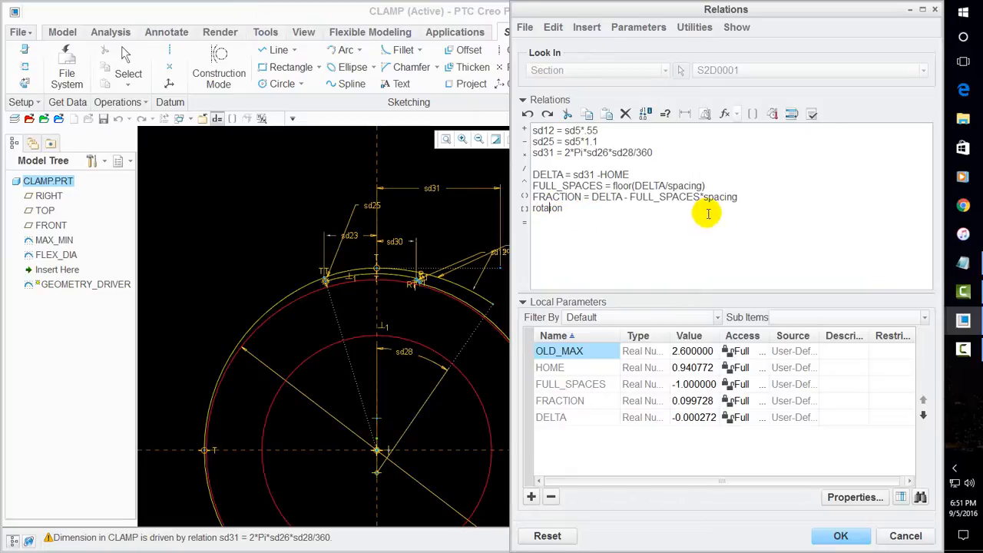
pyautogui.click(548, 208)
pyautogui.write('ti')
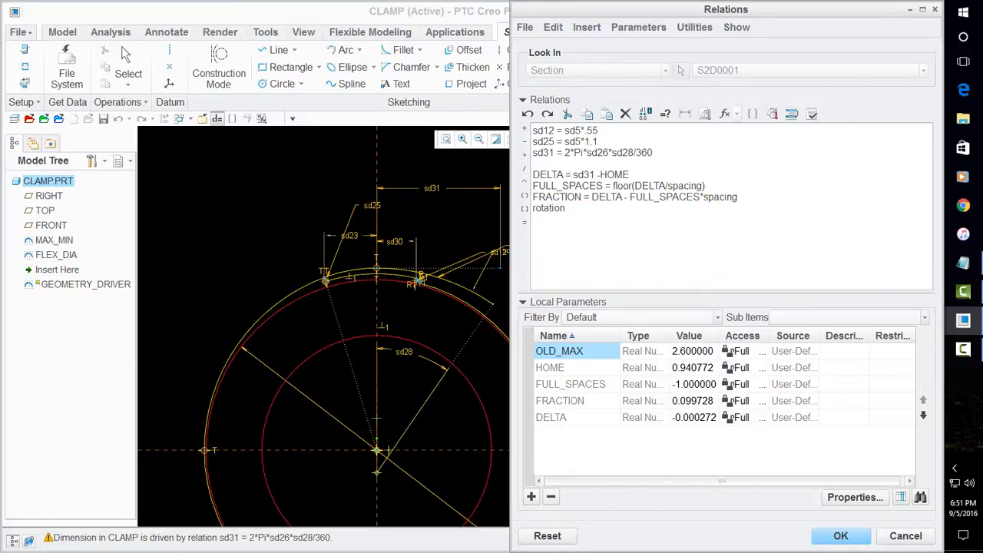
pyautogui.click(584, 208)
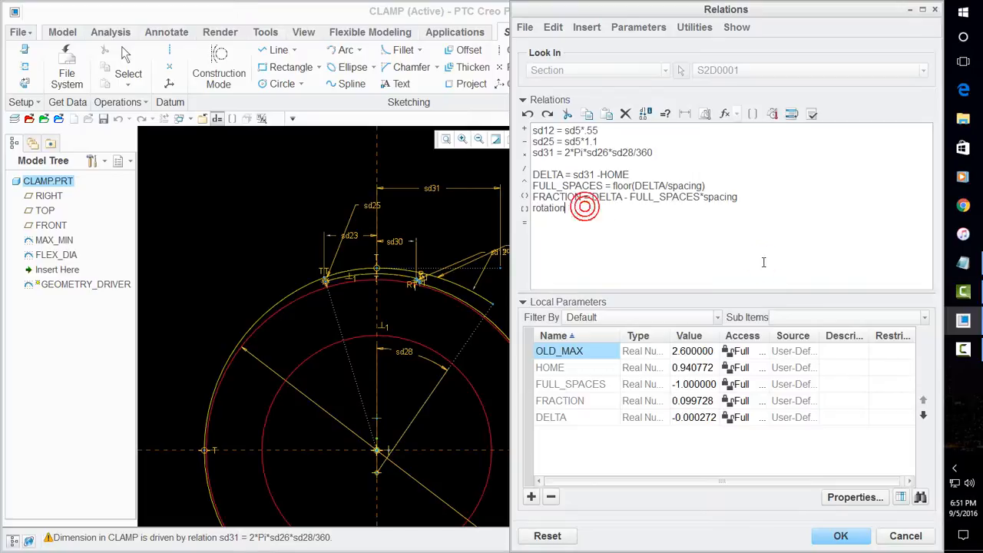
pyautogui.write('=')
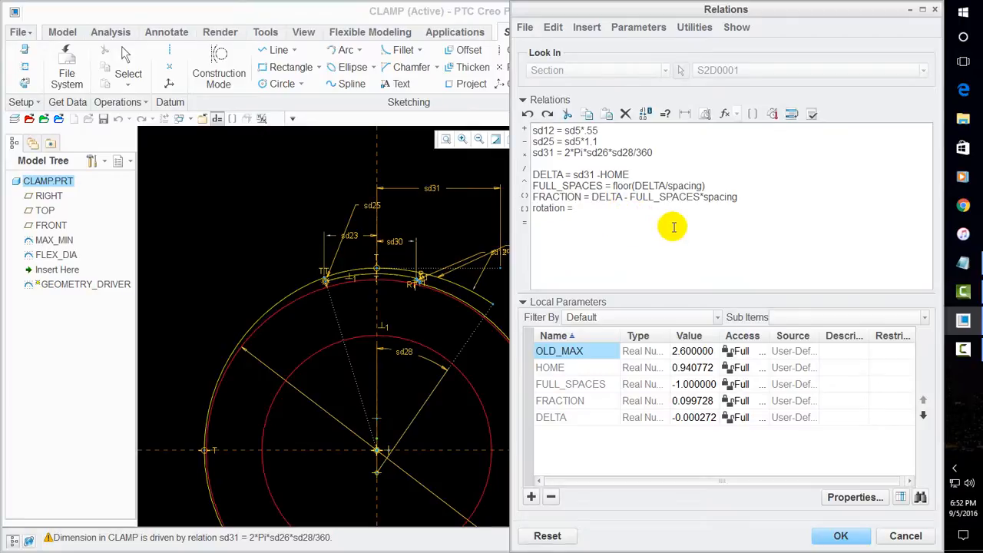
pyautogui.write('360')
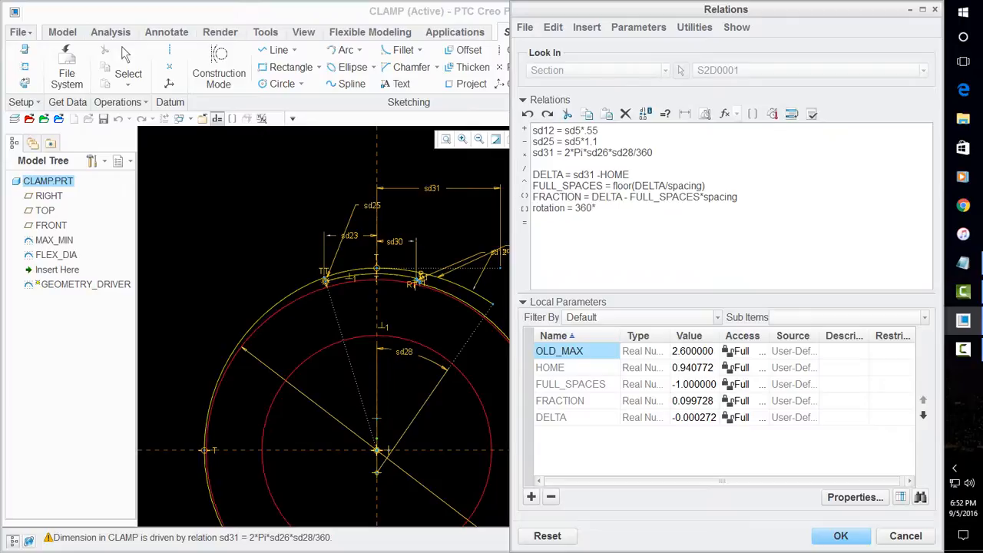
pyautogui.write('*FRACTION/spacing')
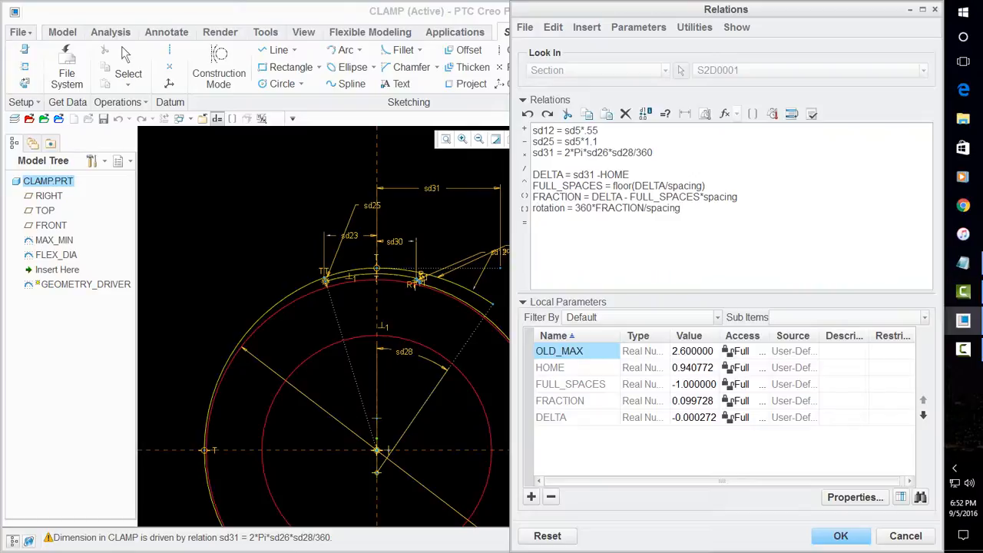
# Verify the sketch relations, accept them and finish redefining the GEOMETRY_DRIVER sketch.
pyautogui.click(812, 113)
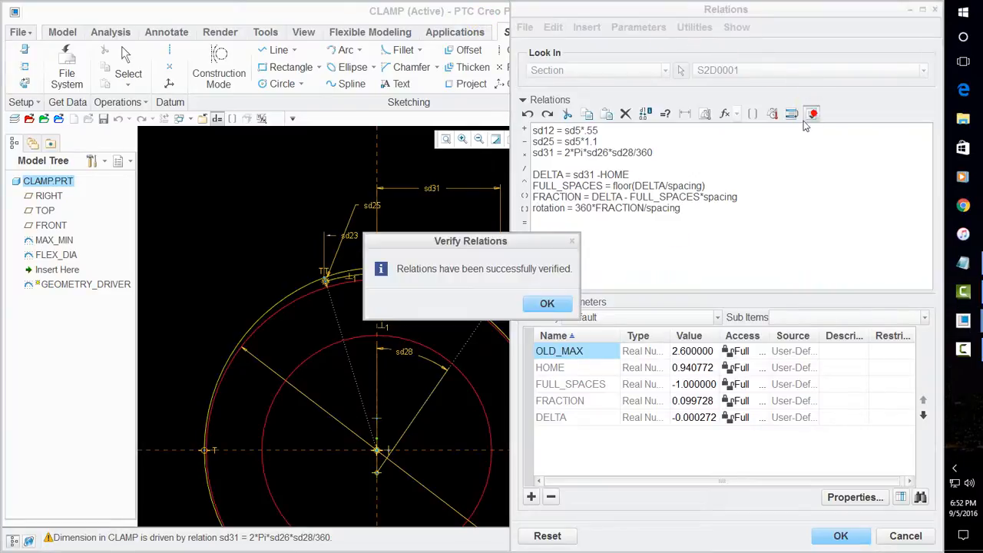
pyautogui.click(547, 302)
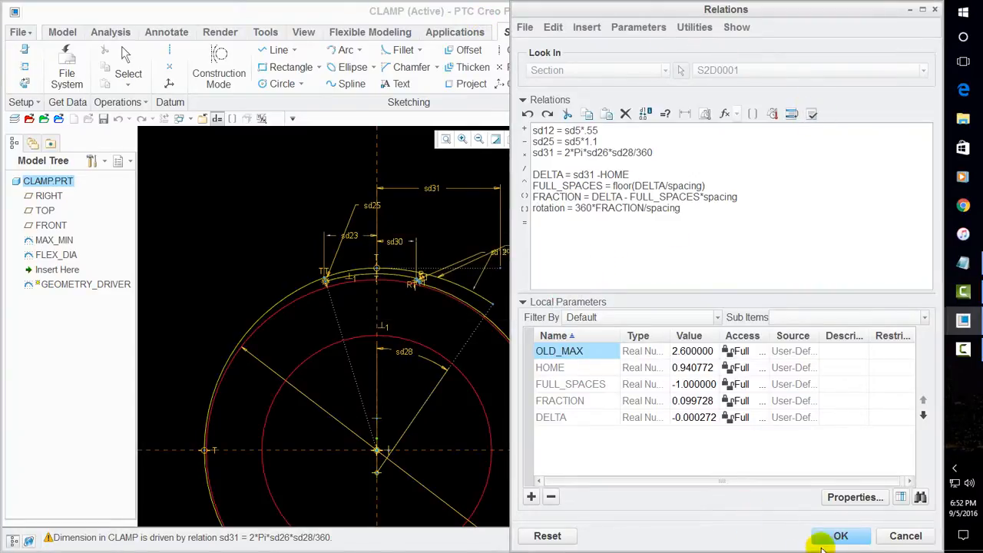
pyautogui.click(836, 535)
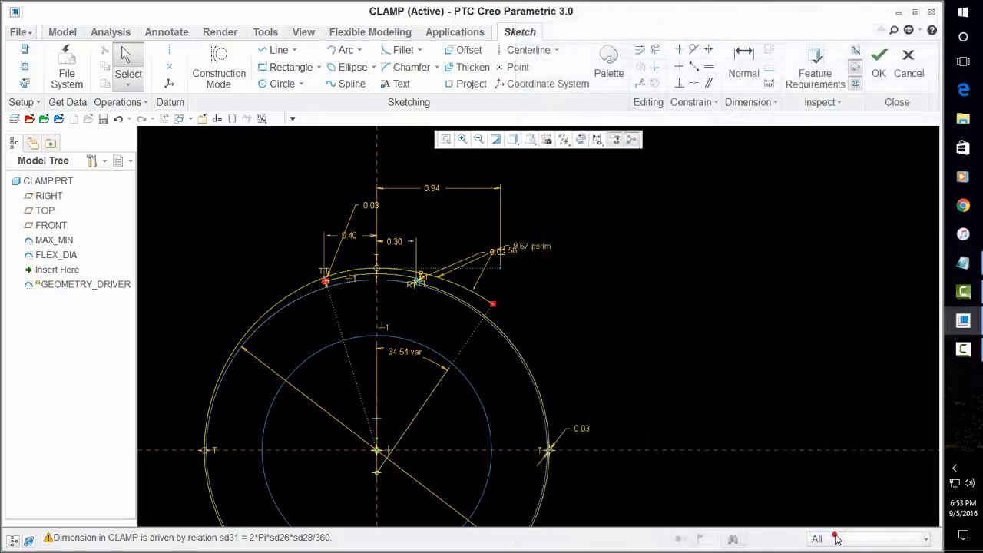
pyautogui.click(883, 63)
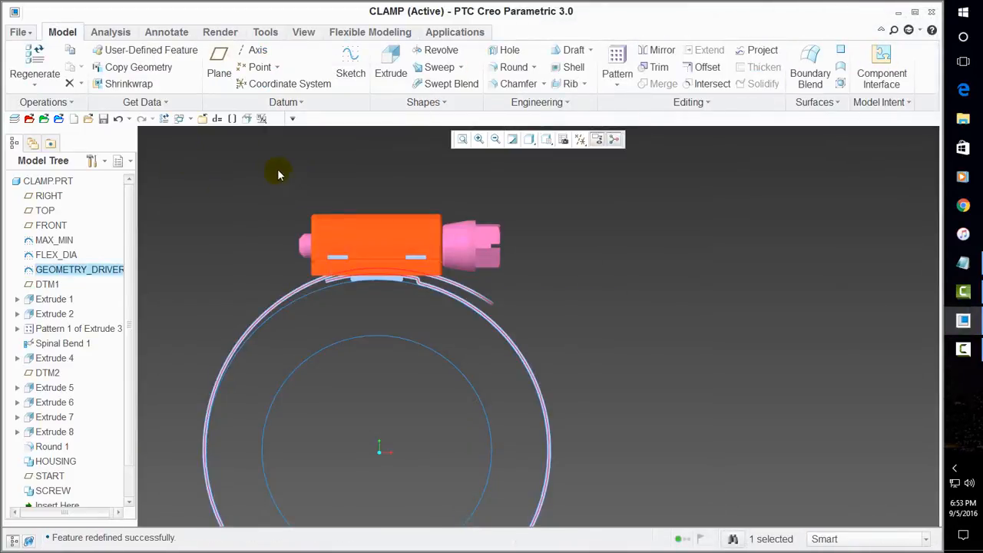
# Regenerate the clamp, return it to the default orientation and save the part.
pyautogui.click(35, 63)
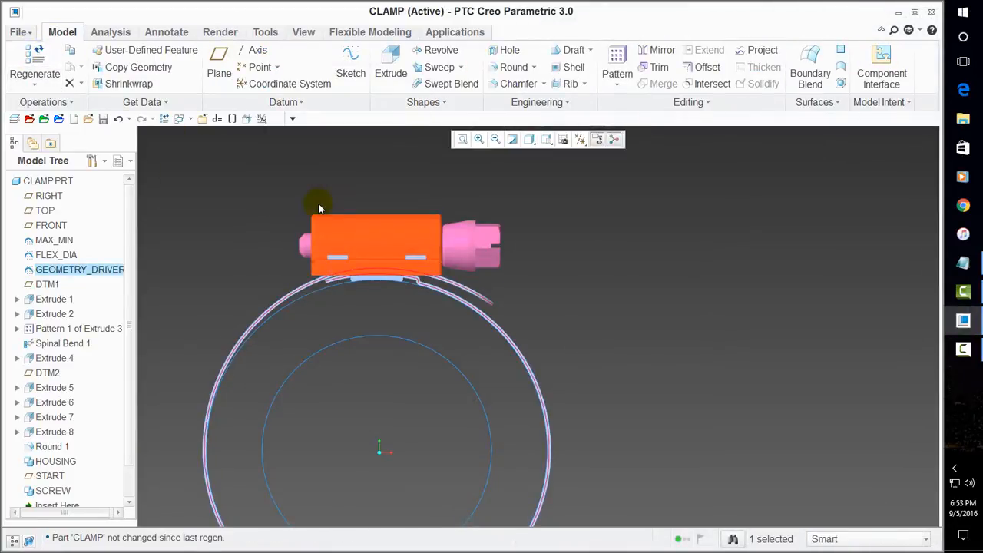
pyautogui.hotkey('ctrl', 'd')
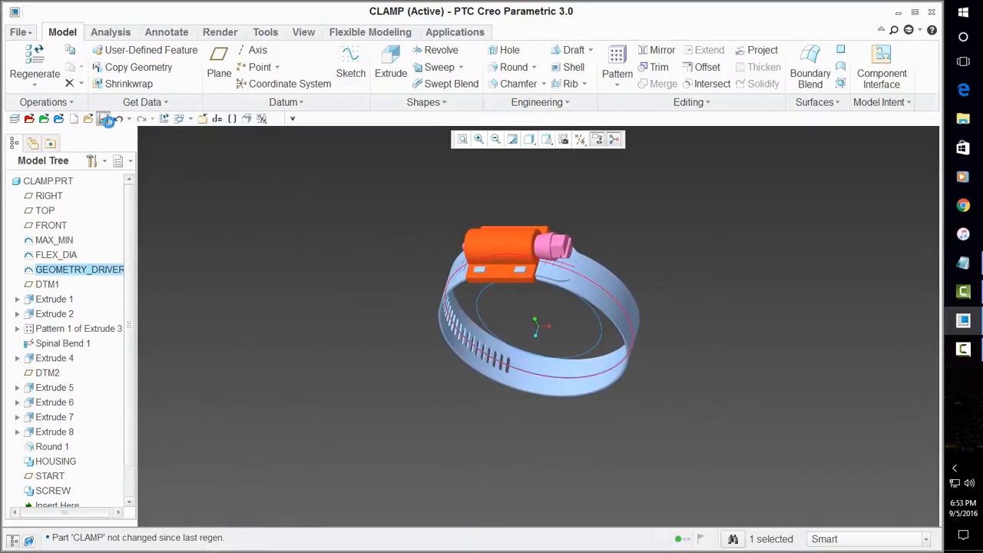
pyautogui.click(105, 119)
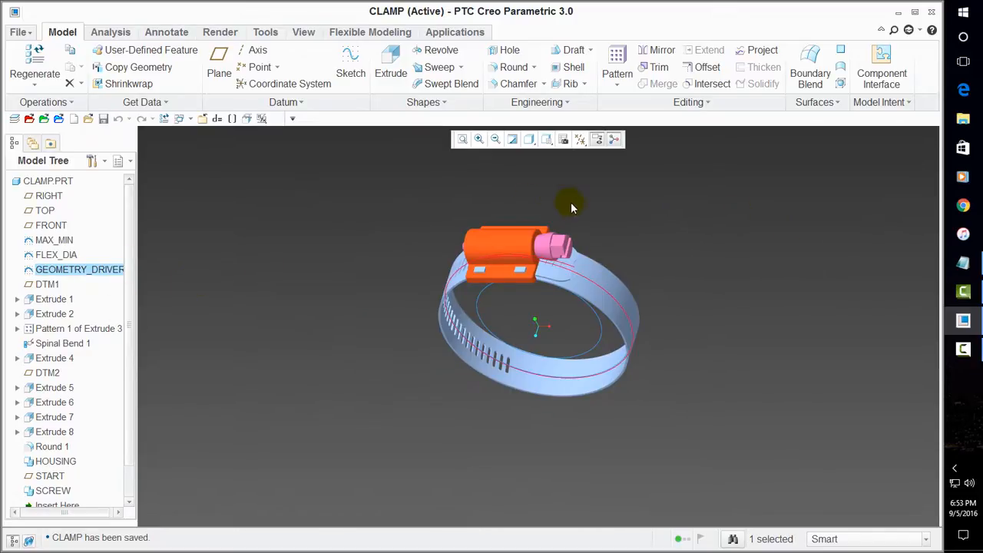
# Display the SCREW feature's dimensions and examine its angular dimension around the screw from several directions.
pyautogui.doubleClick(564, 244)
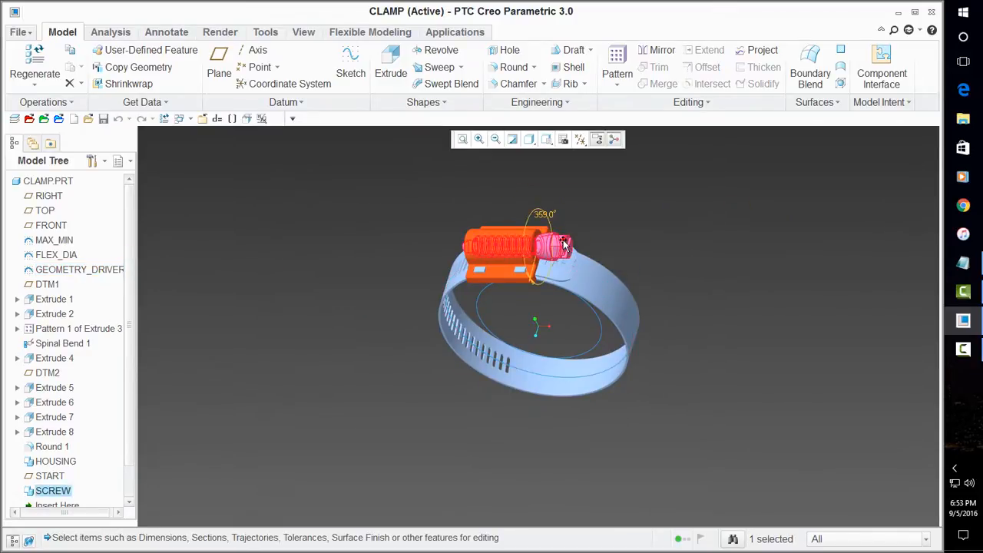
pyautogui.click(269, 321)
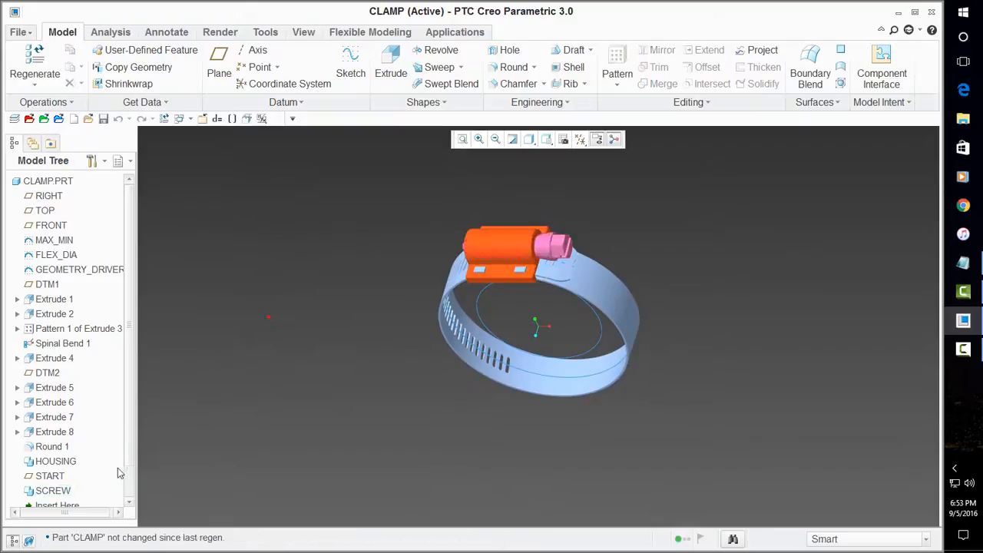
pyautogui.rightClick(52, 490)
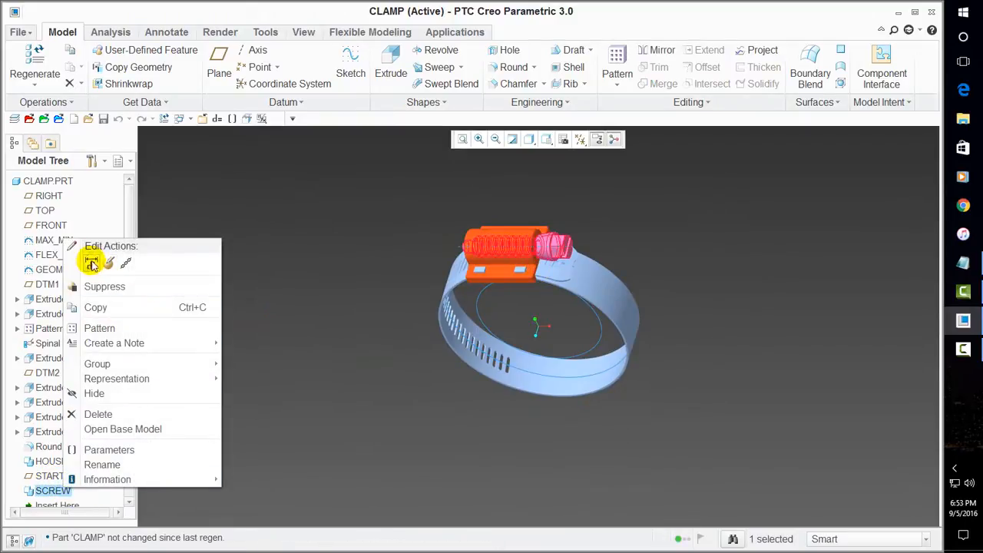
pyautogui.click(90, 263)
pyautogui.moveTo(430, 366); pyautogui.dragTo(478, 359, button='middle')
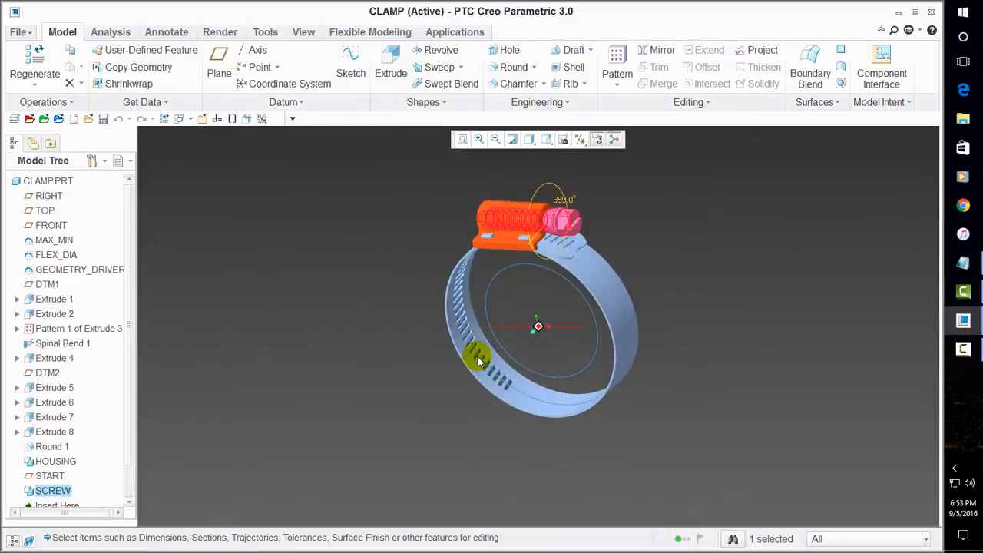
pyautogui.scroll(-5, 569, 207)
pyautogui.scroll(5, 552, 229)
pyautogui.moveTo(544, 231); pyautogui.dragTo(592, 203, button='middle')
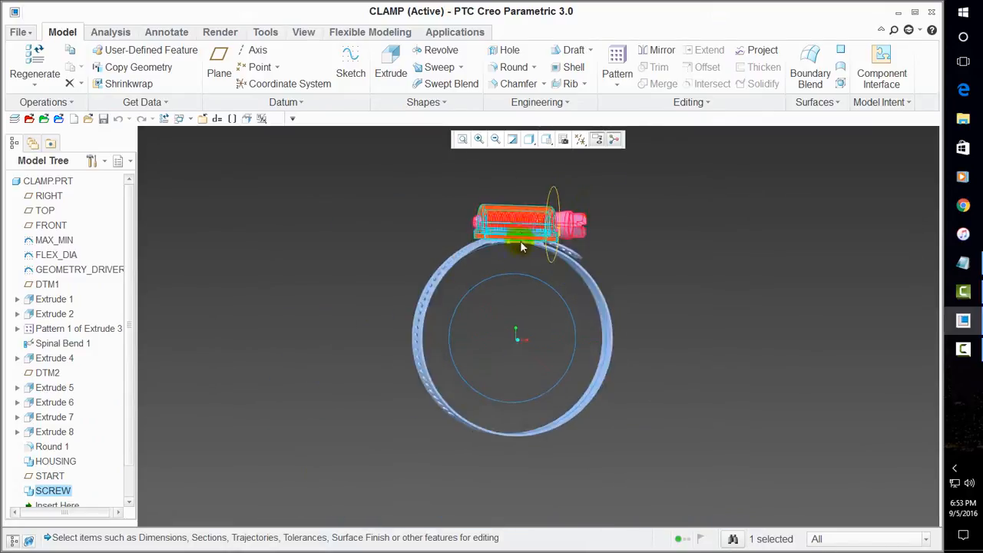
pyautogui.scroll(-5, 520, 244)
pyautogui.scroll(3, 504, 328)
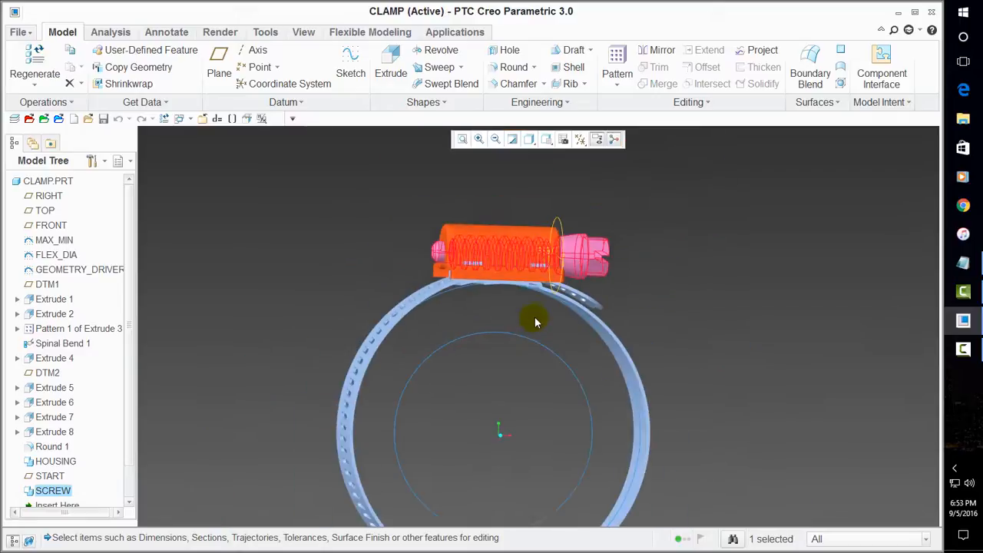
pyautogui.moveTo(536, 322); pyautogui.dragTo(511, 342, button='middle')
pyautogui.click(347, 265)
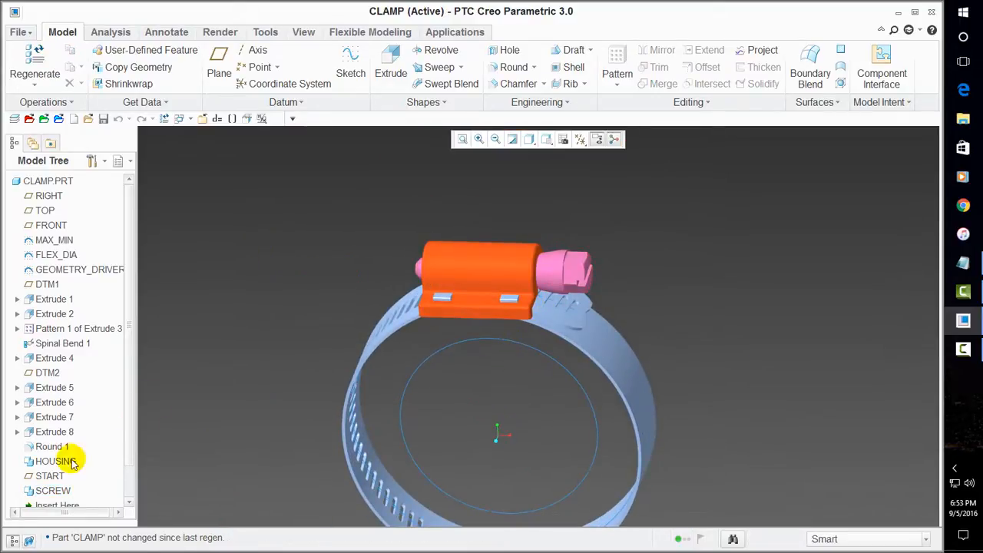
# Activate cross section XSEC0001 and orient the model to face the cut to examine the screw thread against the band slots.
pyautogui.scroll(-1, 70, 461)
pyautogui.rightClick(84, 500)
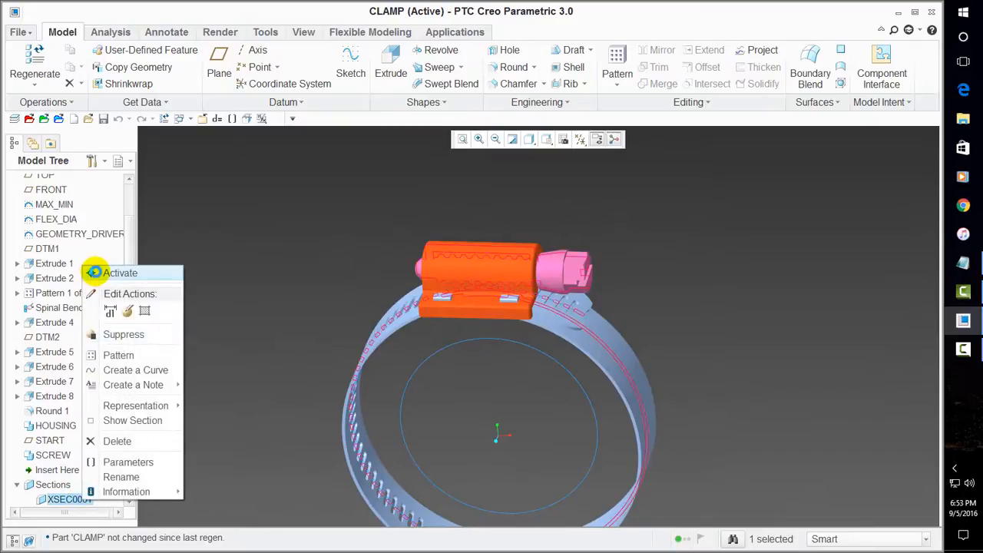
pyautogui.click(94, 272)
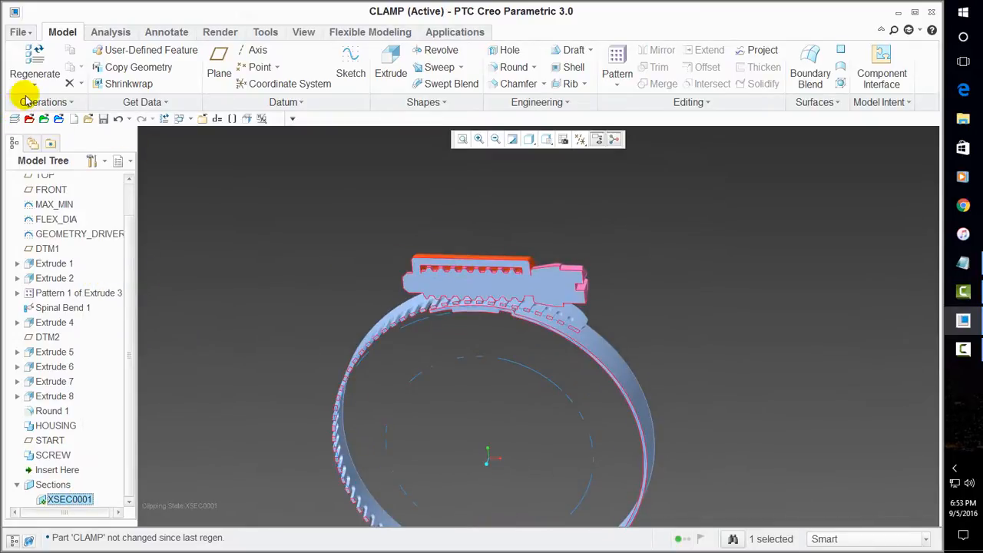
pyautogui.click(547, 140)
pyautogui.click(580, 202)
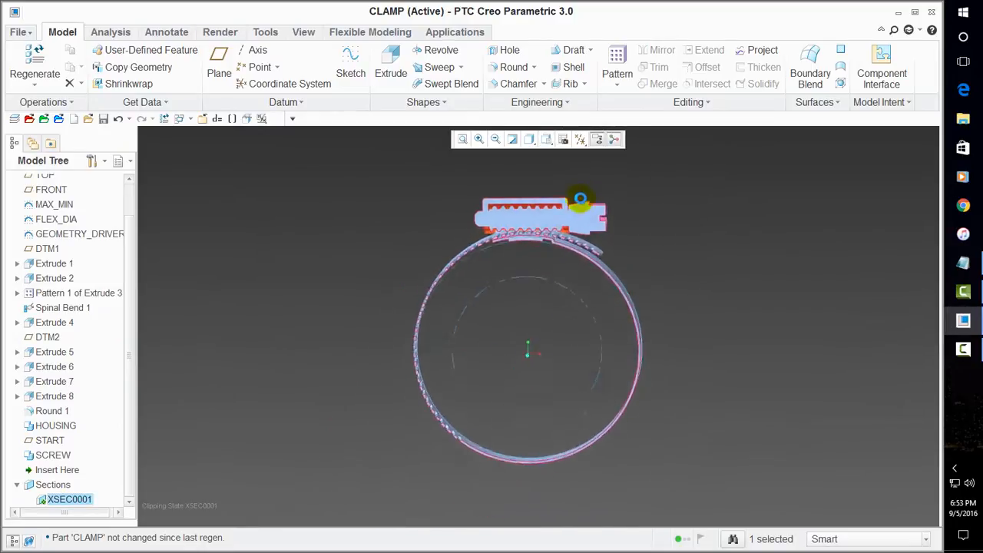
pyautogui.scroll(-5, 542, 225)
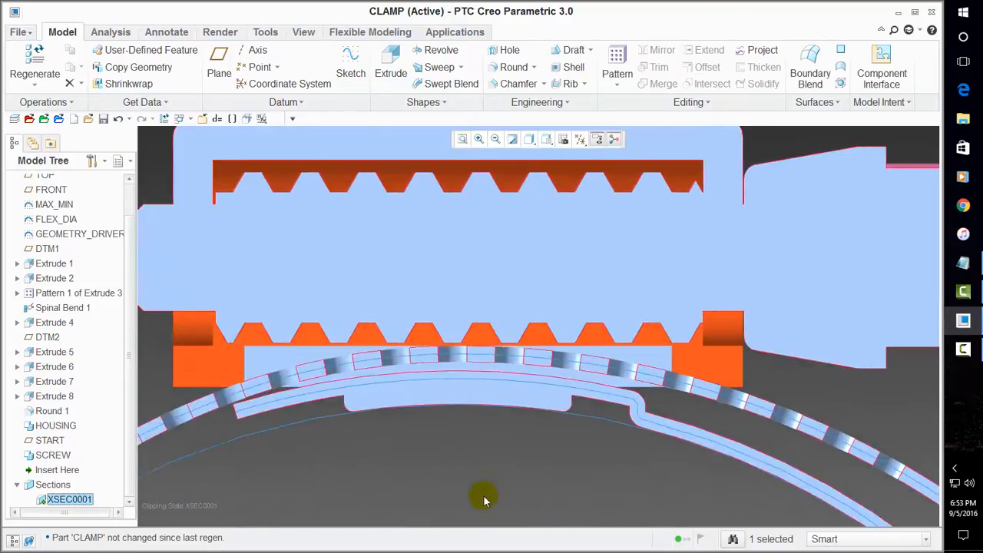
pyautogui.scroll(5, 543, 296)
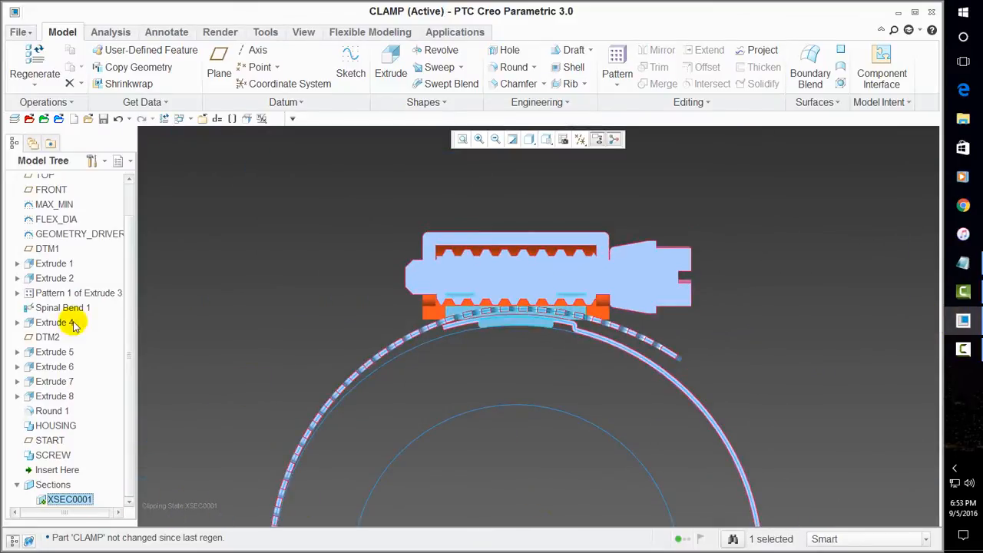
# Set the FLEX_DIA diameter to 2.50, regenerate the clamp and inspect the thread and slot alignment in the section.
pyautogui.click(69, 223)
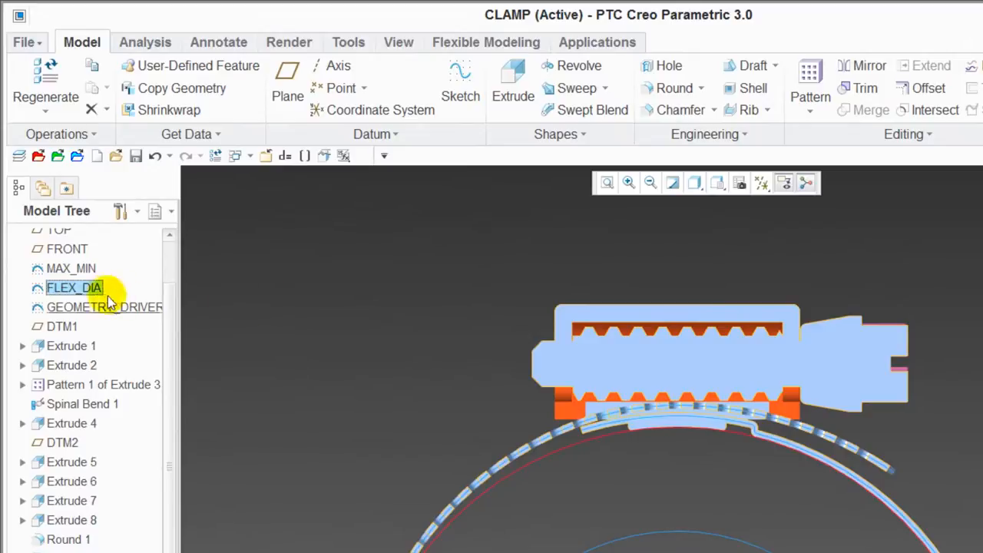
pyautogui.rightClick(96, 290)
pyautogui.click(130, 326)
pyautogui.scroll(-5, 305, 306)
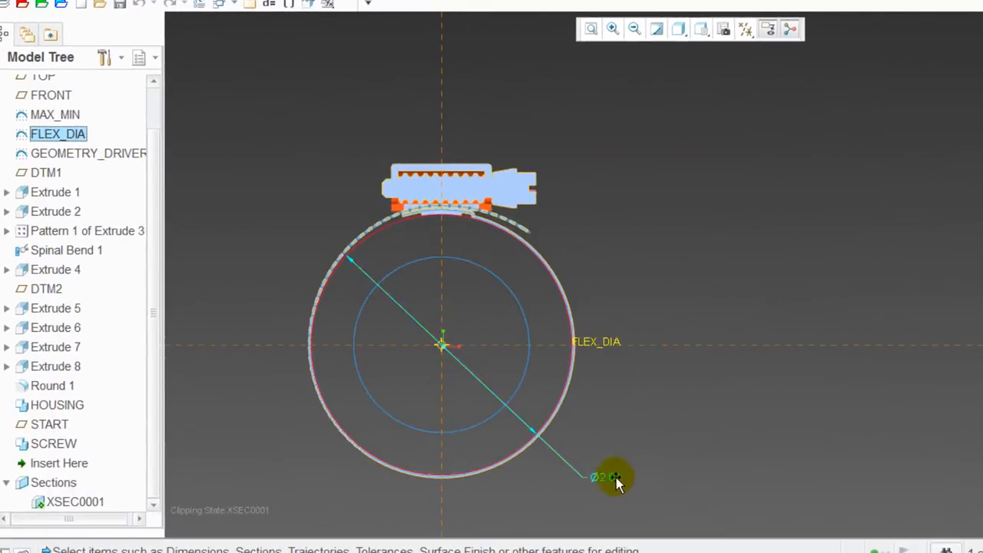
pyautogui.doubleClick(616, 478)
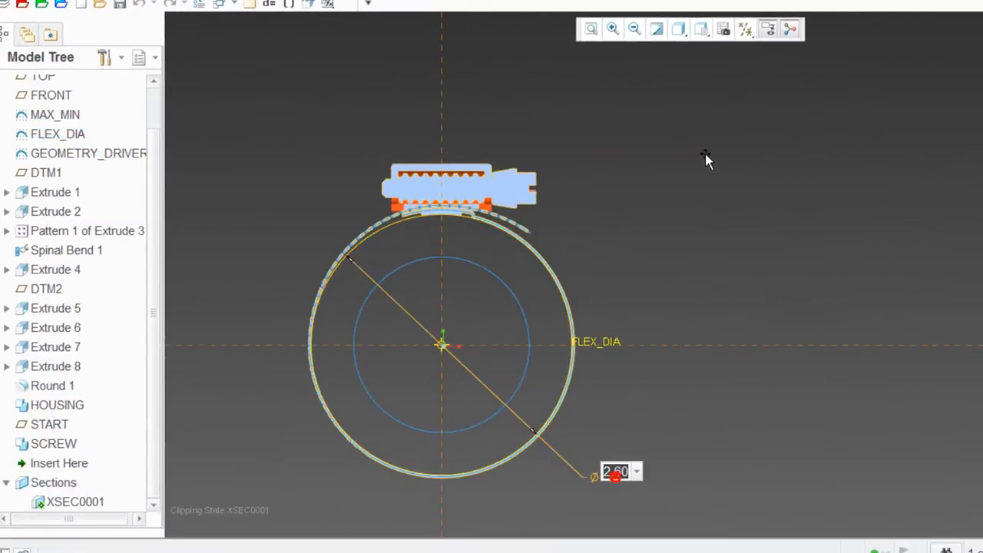
pyautogui.press('Return')
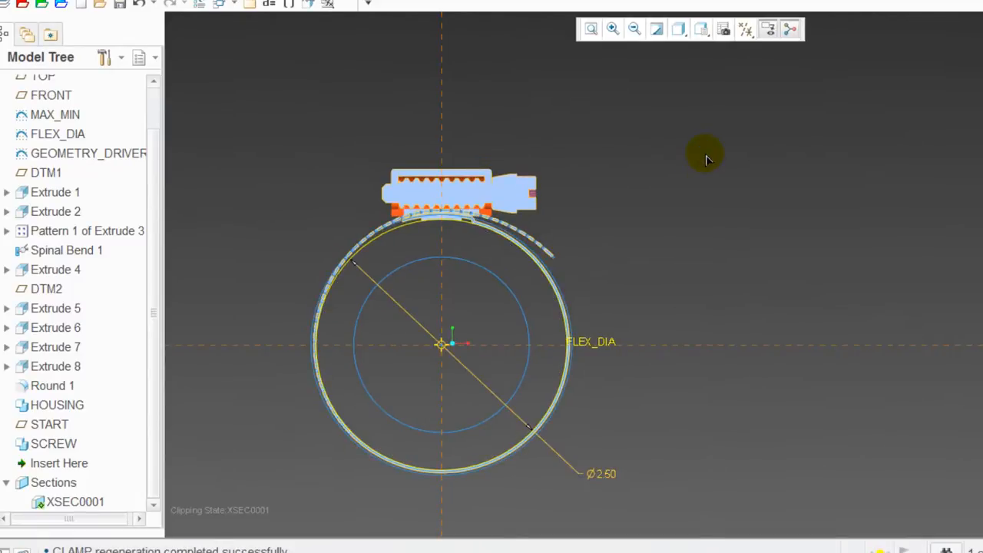
pyautogui.scroll(-6, 430, 200)
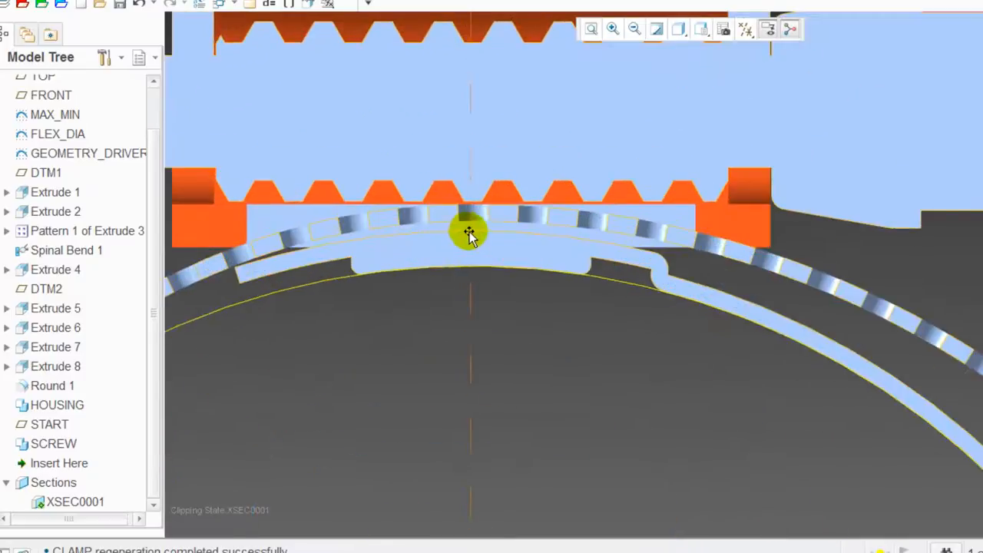
# Set the FLEX_DIA diameter to 2.00, regenerate the clamp and inspect how the screw thread lines up with the band slots.
pyautogui.scroll(6, 530, 113)
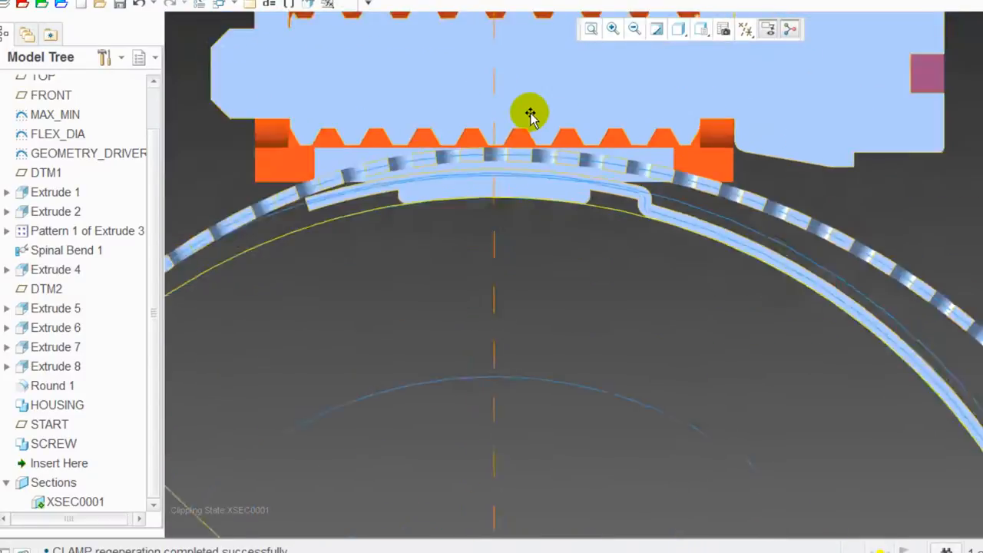
pyautogui.scroll(3, 636, 265)
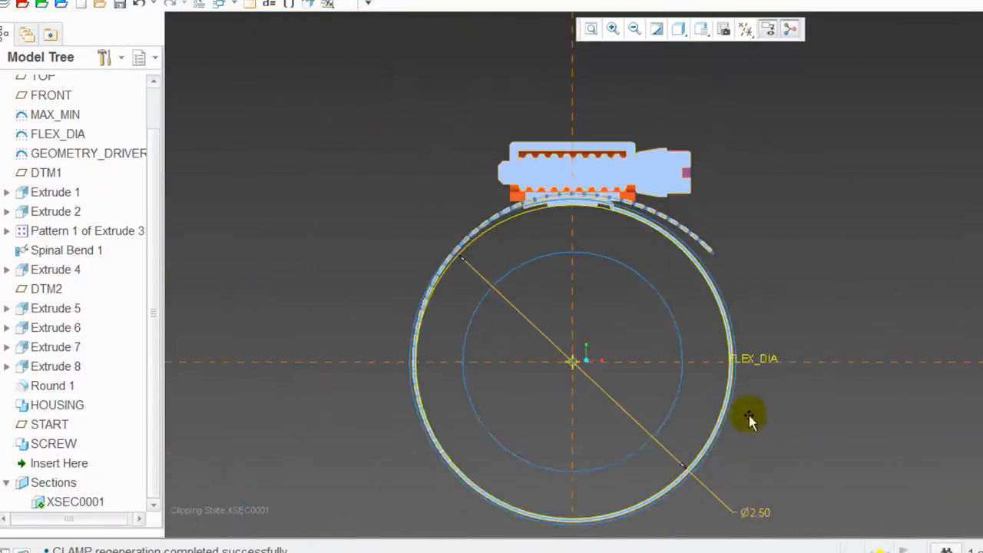
pyautogui.click(765, 511)
pyautogui.doubleClick(765, 512)
pyautogui.write('2')
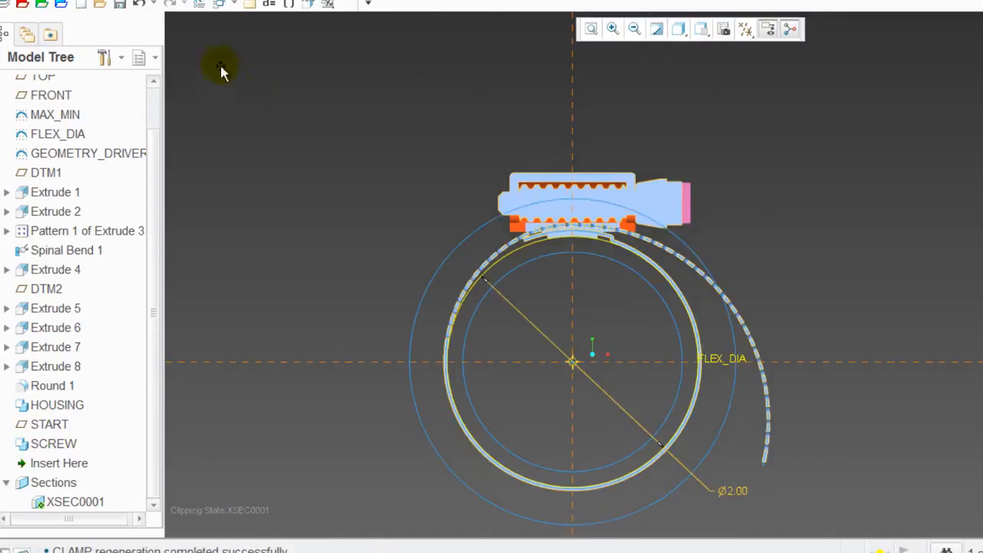
pyautogui.scroll(-5, 572, 237)
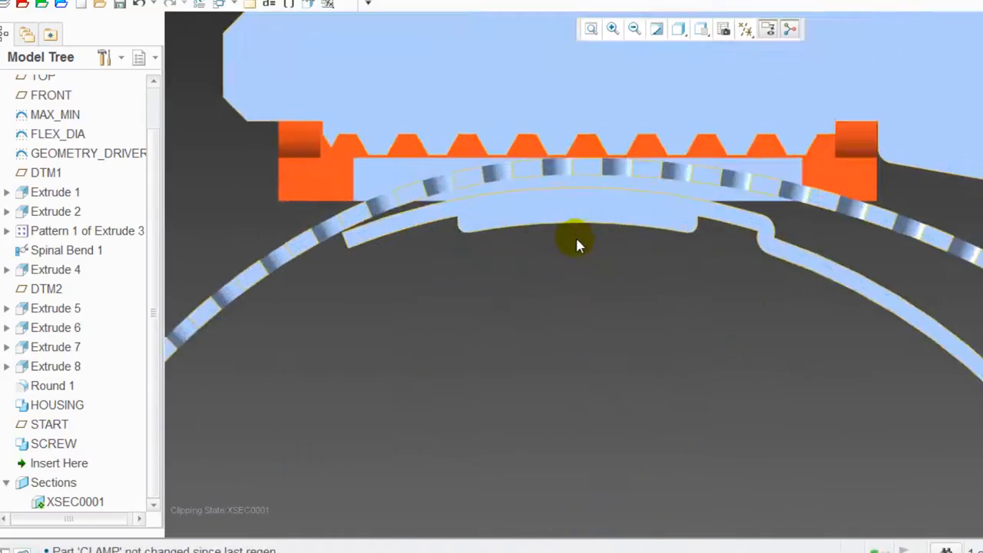
pyautogui.scroll(-4, 625, 162)
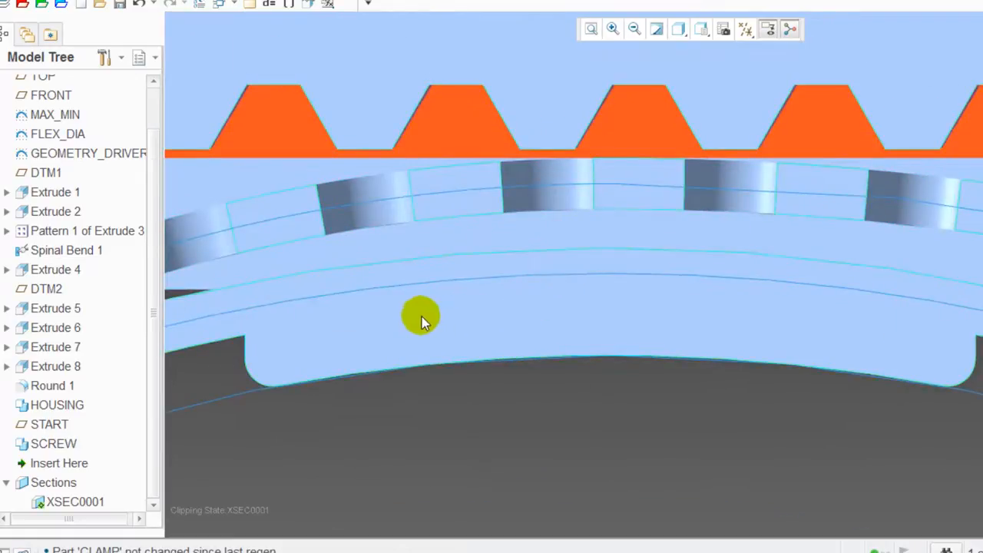
pyautogui.scroll(10, 505, 197)
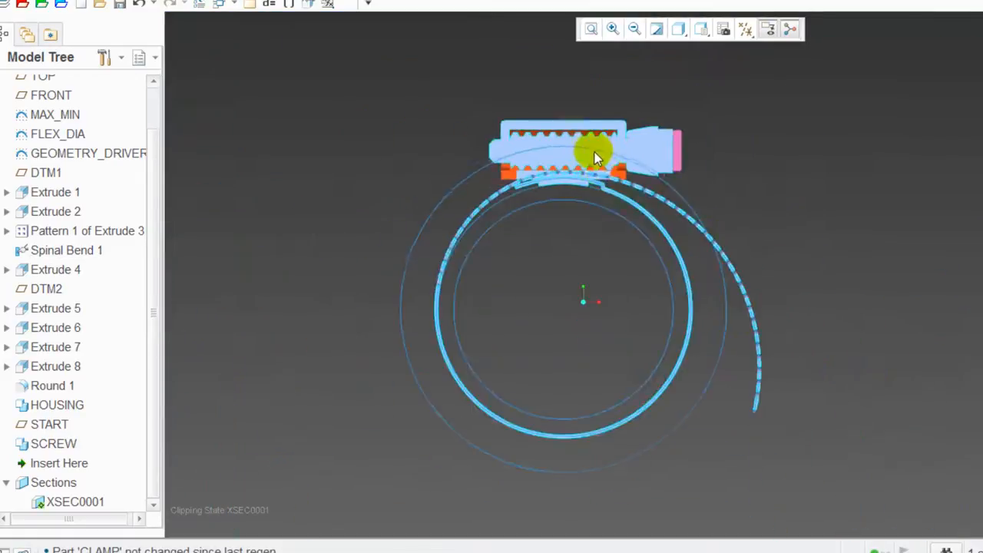
# Set the FLEX_DIA diameter to 5 and regenerate the clamp to test a value above the maximum.
pyautogui.rightClick(62, 135)
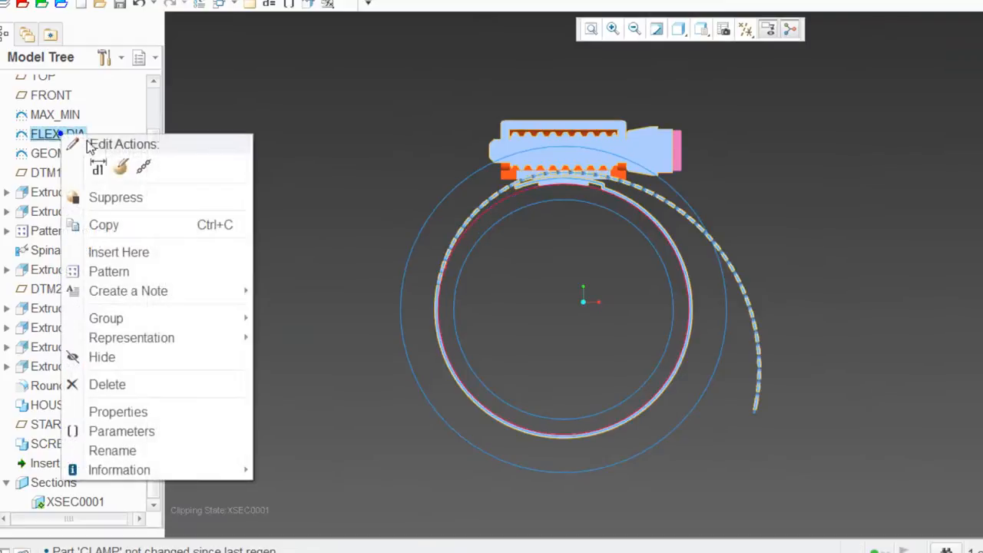
pyautogui.click(100, 168)
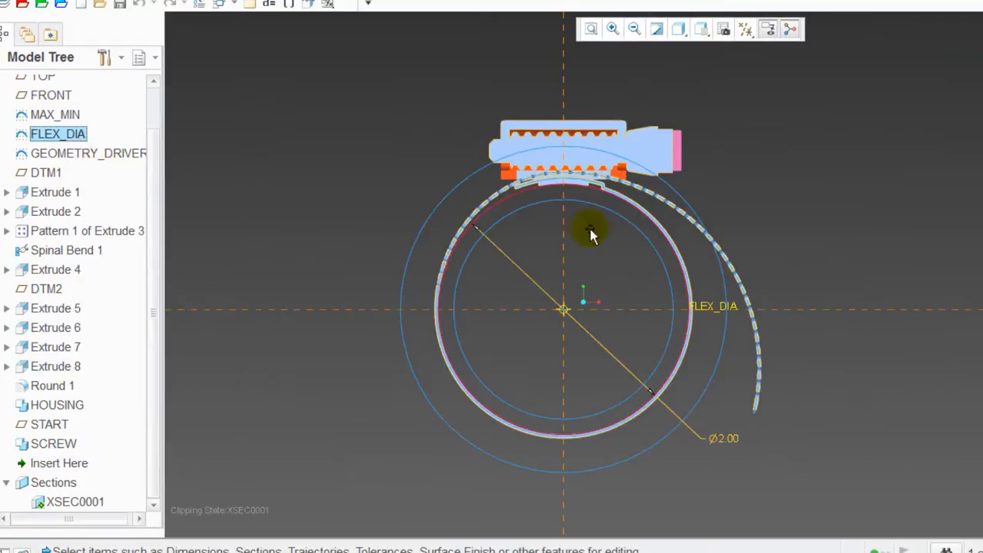
pyautogui.doubleClick(726, 441)
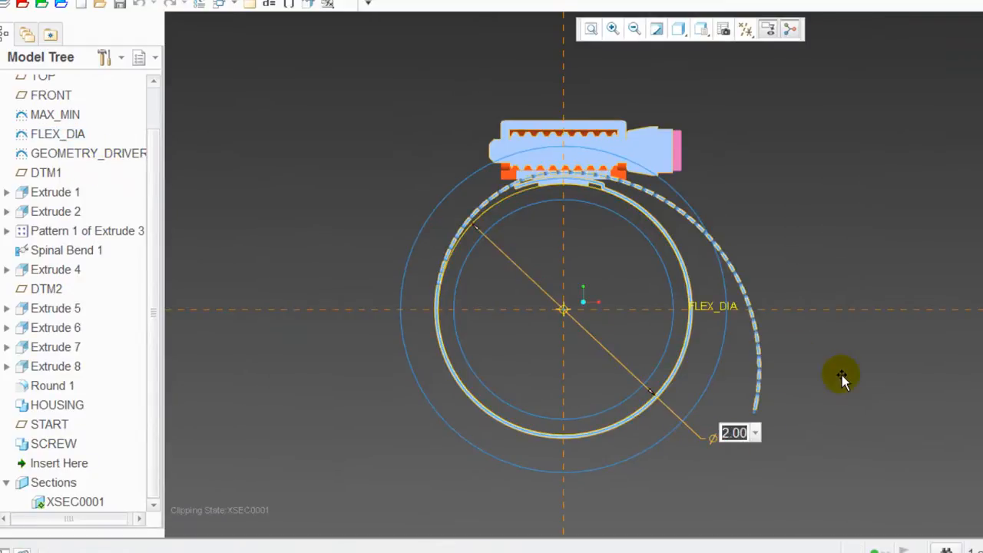
pyautogui.write('5')
pyautogui.press('Return')
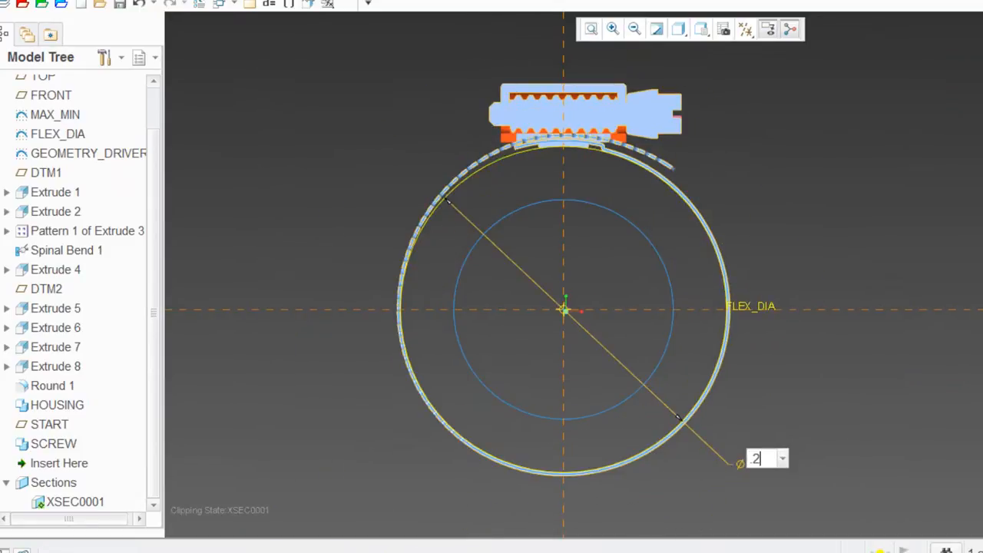
# Set the FLEX_DIA diameter to .2, regenerate the clamp and inspect the thread and slot alignment at the smallest size.
pyautogui.press('Return')
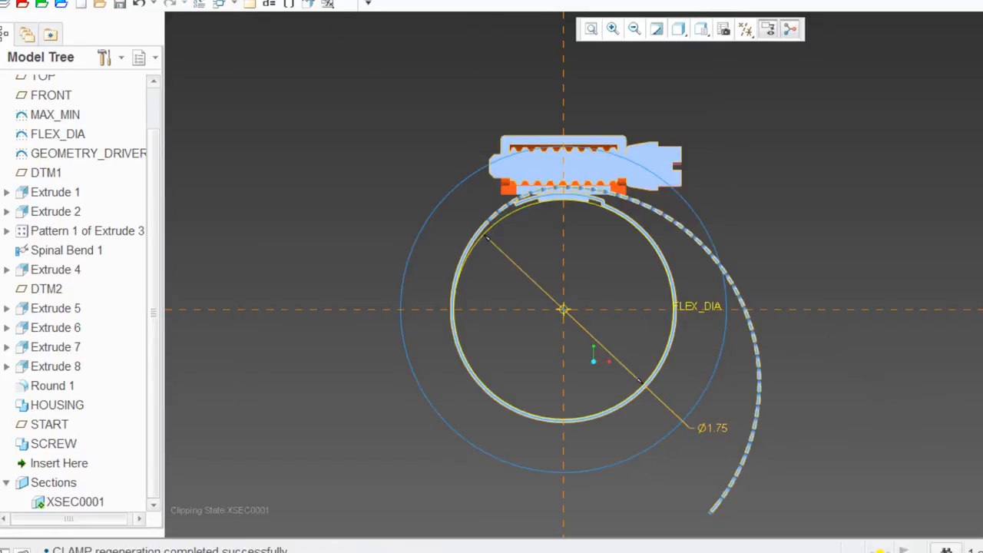
pyautogui.hotkey('ctrl', 'g')
pyautogui.scroll(-10, 570, 181)
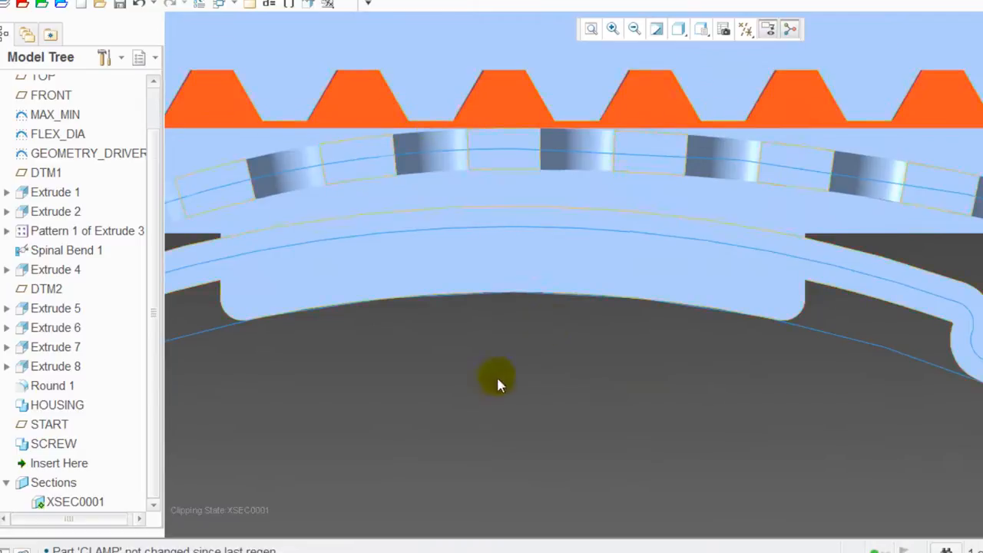
pyautogui.scroll(7, 670, 234)
# Return the clamp to the default orientation, save the part and orbit around the sectioned screw and band.
pyautogui.hotkey('ctrl', 'd')
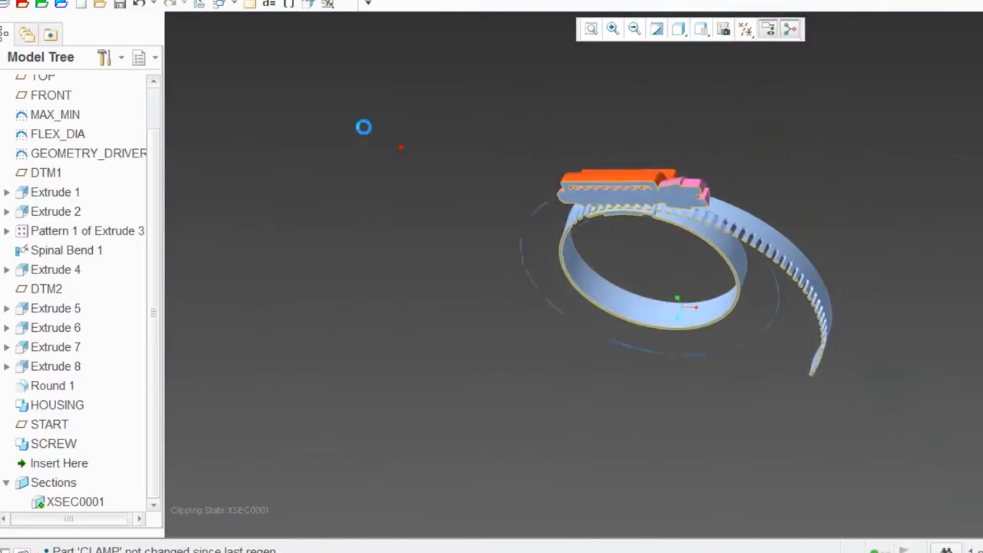
pyautogui.moveTo(521, 145); pyautogui.dragTo(731, 181, button='middle')
pyautogui.scroll(-6, 731, 181)
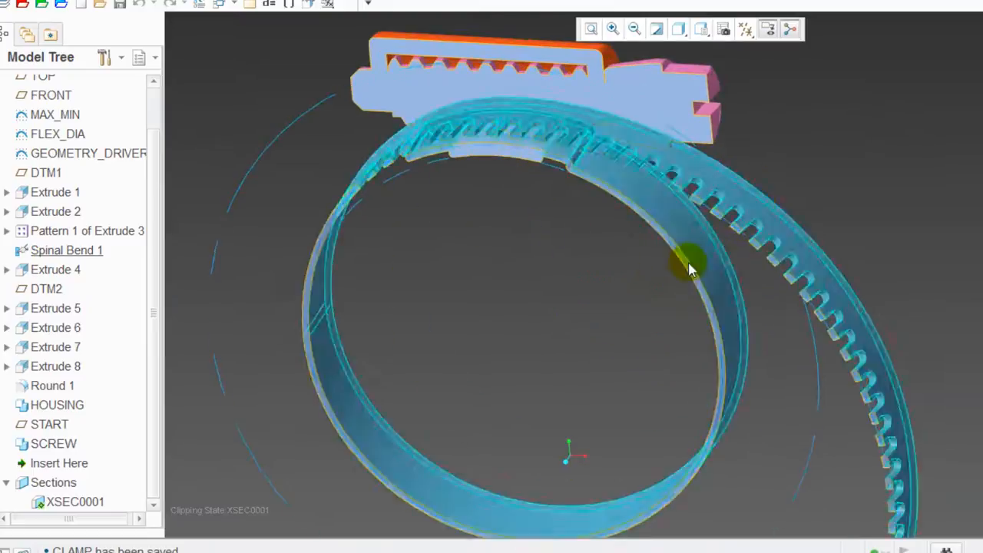
pyautogui.moveTo(687, 265); pyautogui.dragTo(609, 278, button='middle')
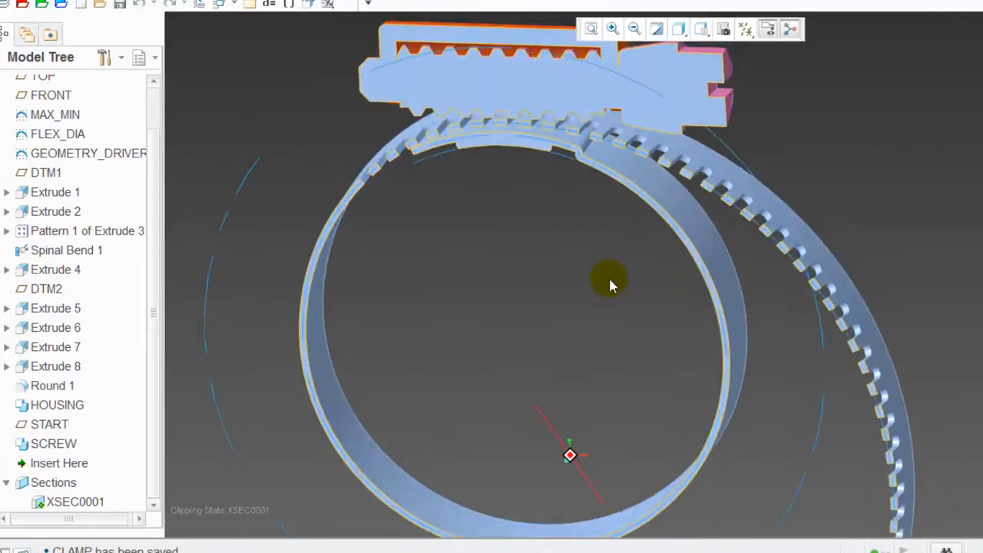
# Set the larger diameter of the MAX_MIN sketch to 2.63 and regenerate the clamp.
pyautogui.rightClick(74, 135)
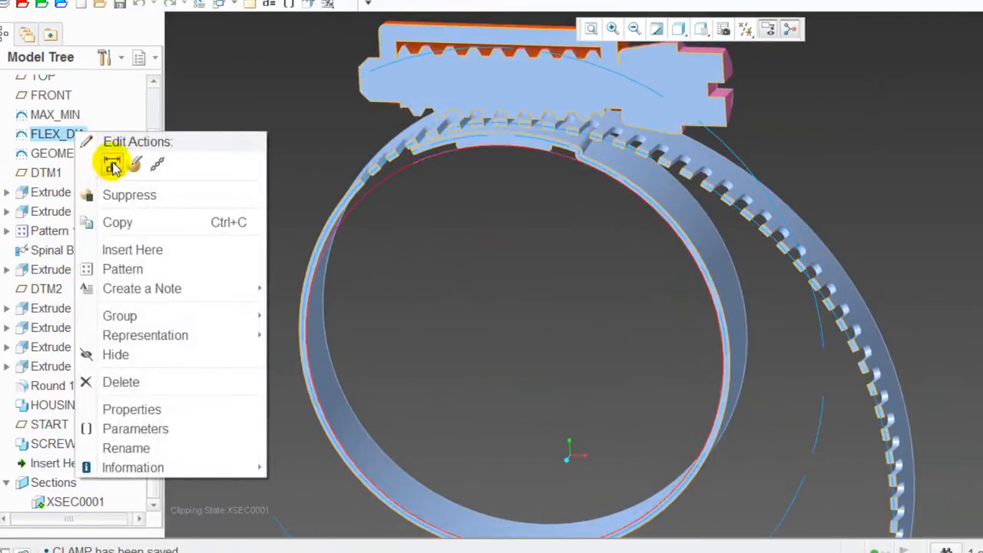
pyautogui.click(112, 165)
pyautogui.rightClick(73, 116)
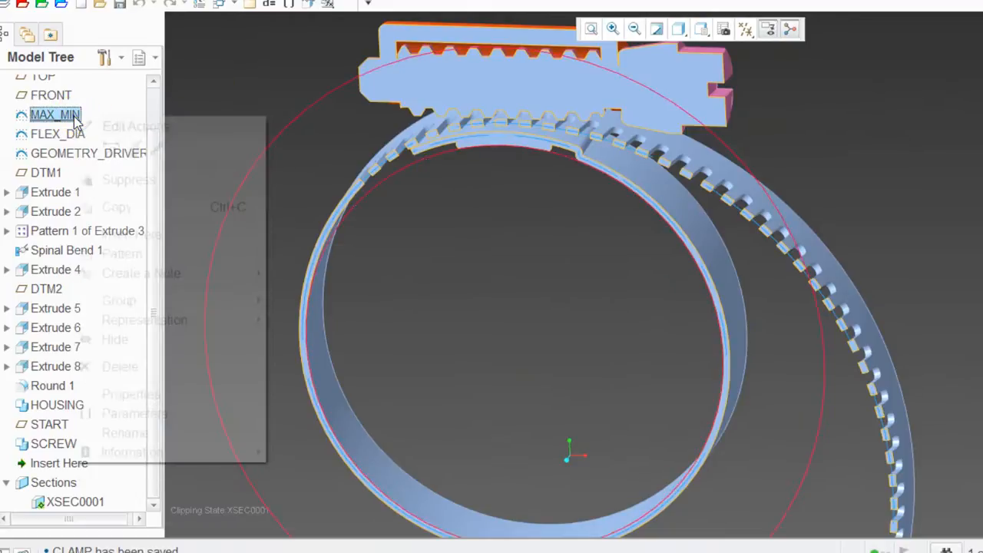
pyautogui.click(110, 152)
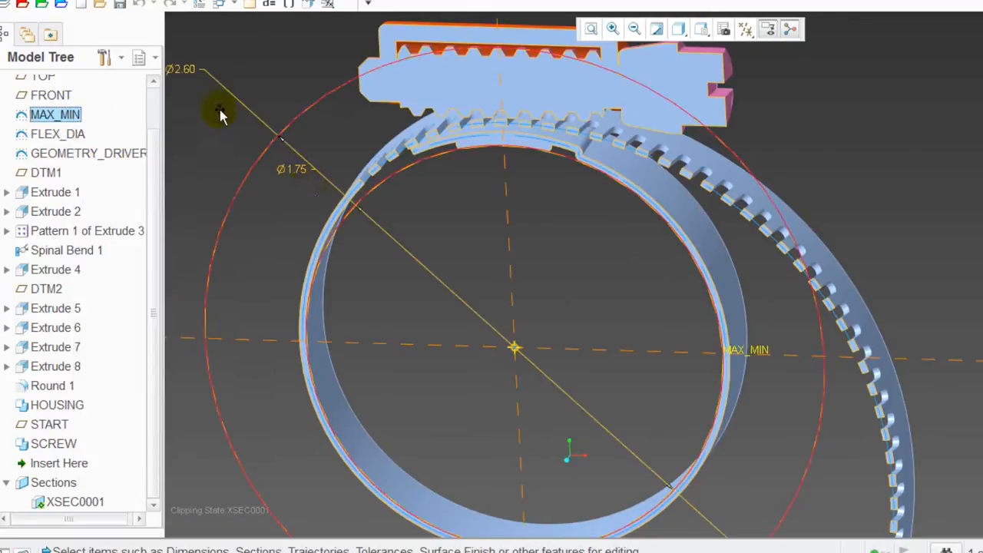
pyautogui.click(188, 69)
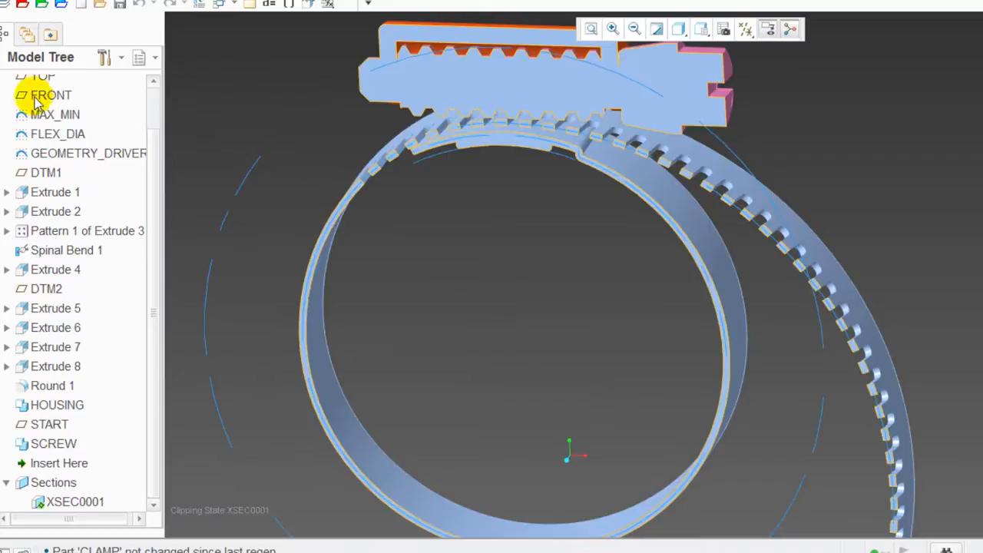
pyautogui.rightClick(59, 114)
pyautogui.click(96, 148)
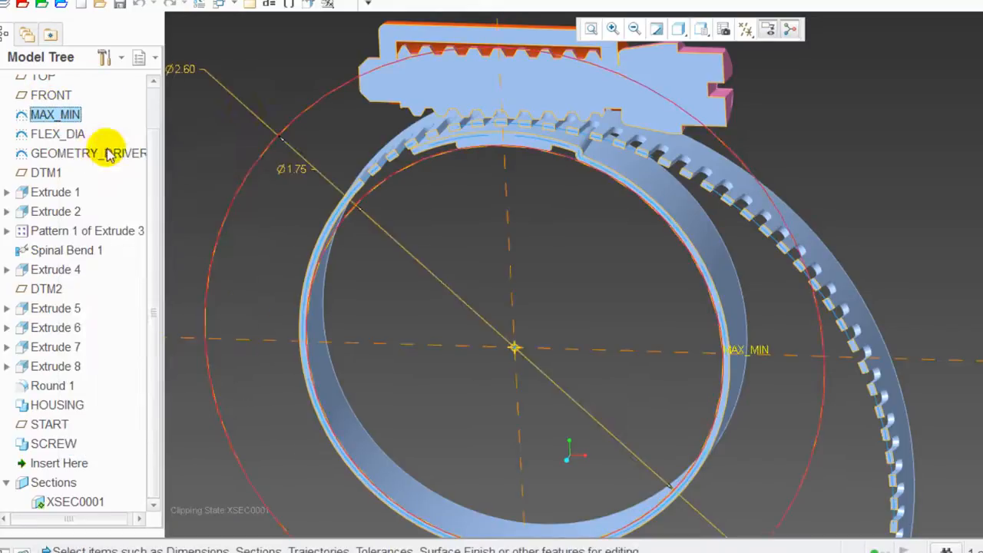
pyautogui.doubleClick(185, 70)
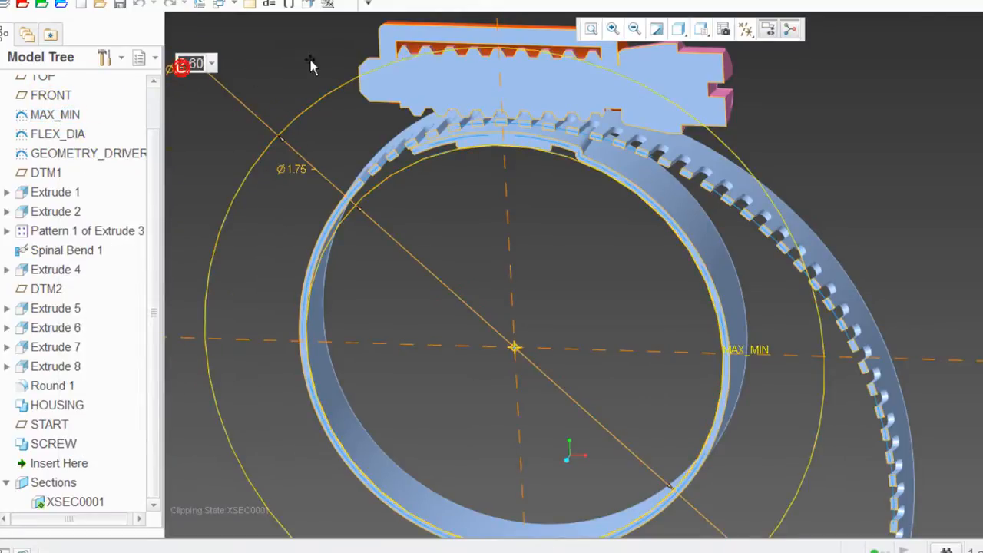
pyautogui.press('Return')
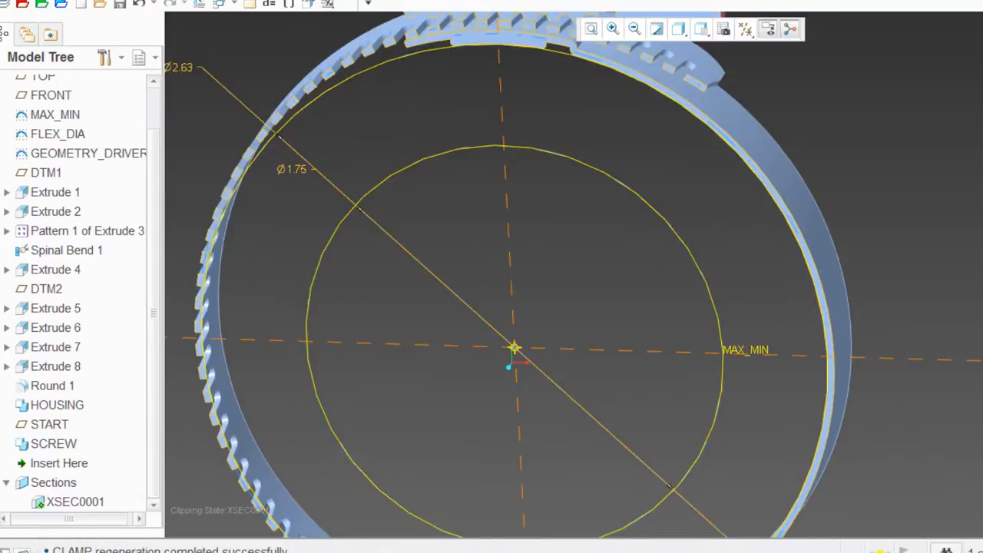
pyautogui.click(339, 195)
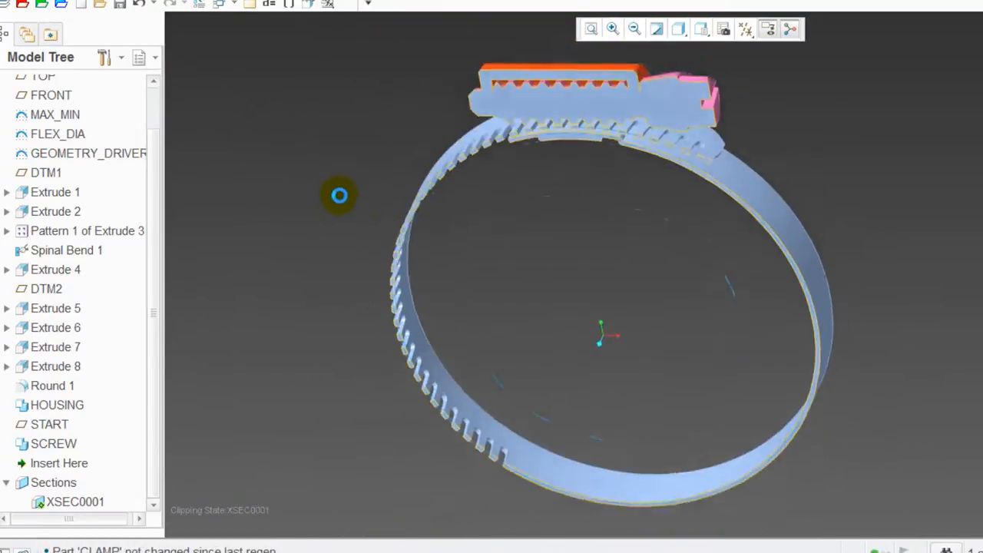
# Set the START datum plane's dimension to 0 and regenerate the clamp to shift the screw's starting position.
pyautogui.moveTo(339, 195)
pyautogui.mouseDown(button='middle')
pyautogui.moveTo(619, 218)
pyautogui.moveTo(671, 283)
pyautogui.moveTo(688, 222)
pyautogui.mouseUp(button='middle')
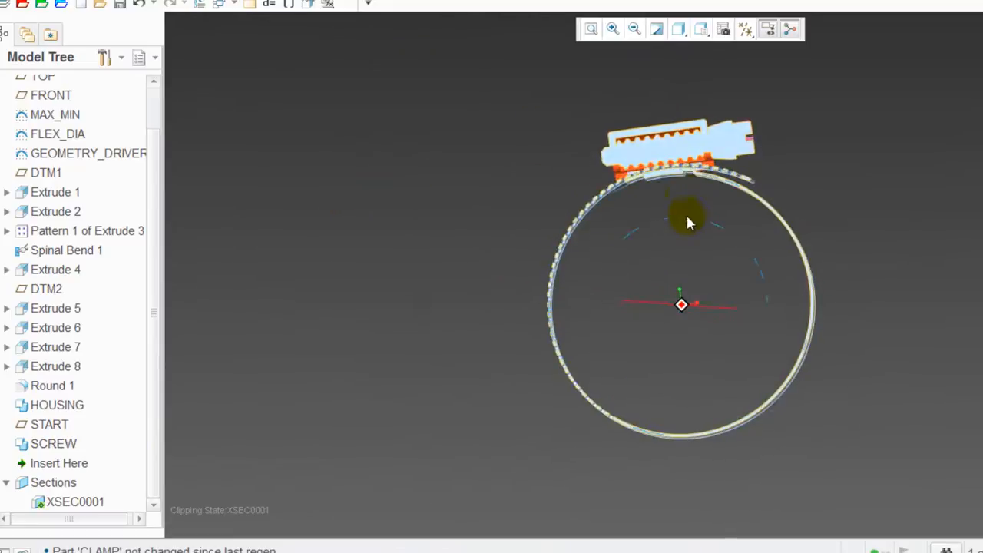
pyautogui.scroll(-8, 682, 189)
pyautogui.scroll(3, 553, 257)
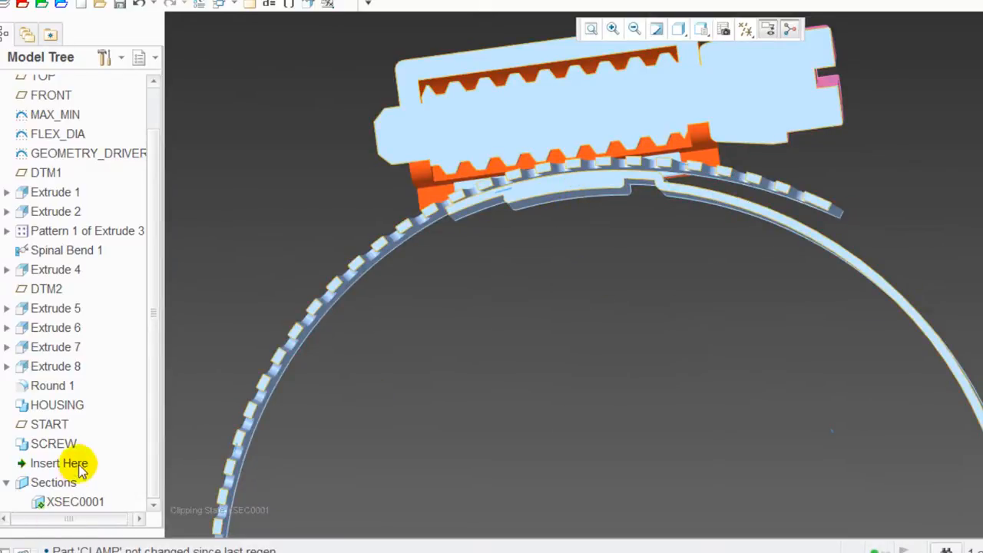
pyautogui.rightClick(47, 427)
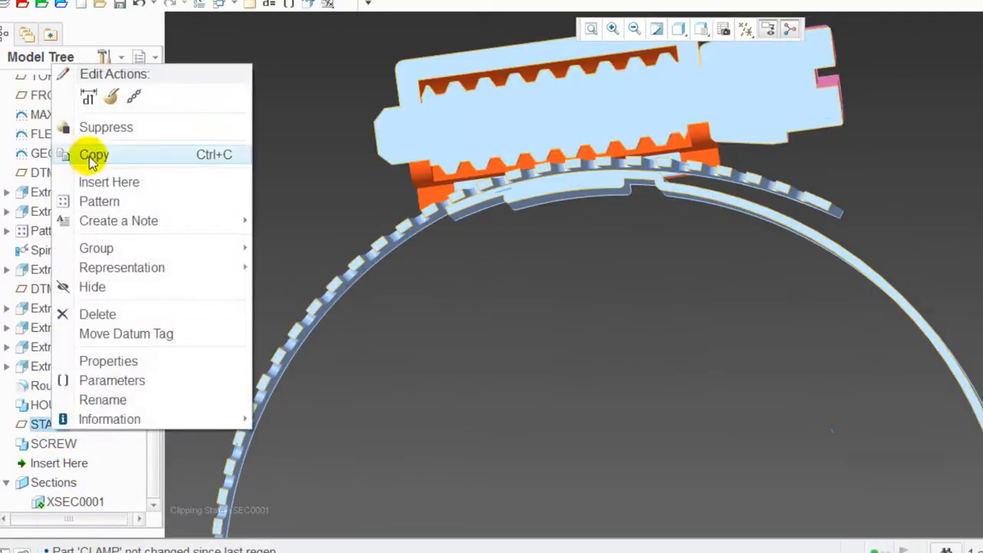
pyautogui.click(88, 96)
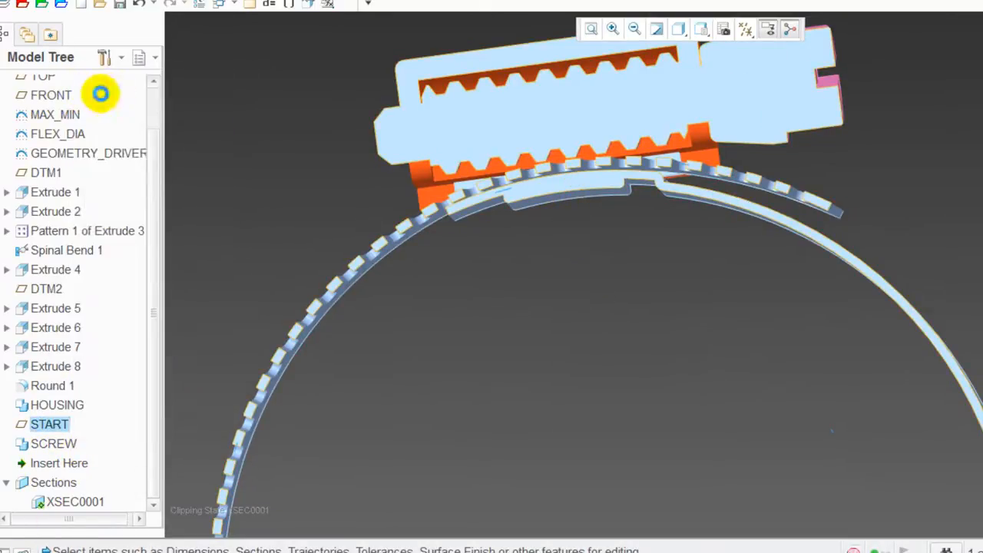
pyautogui.doubleClick(704, 131)
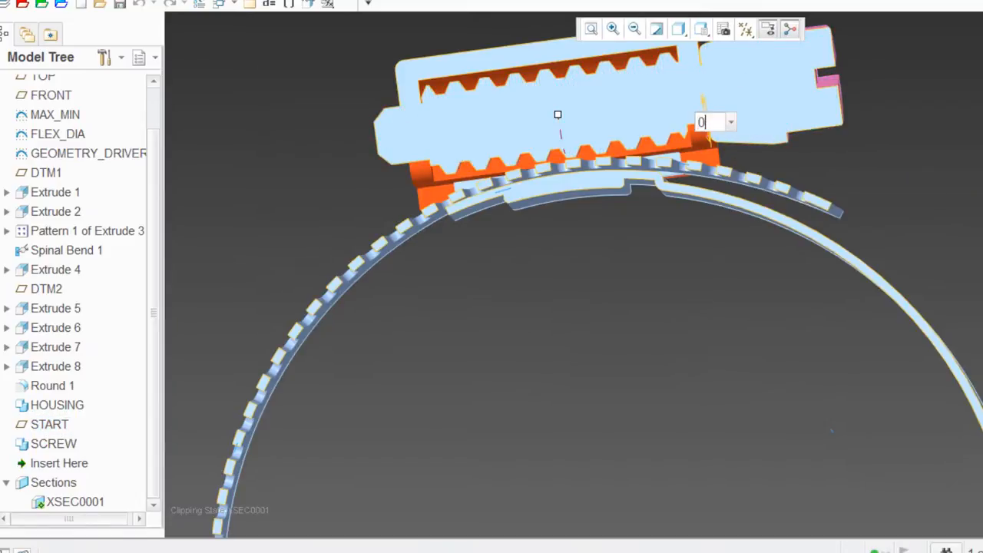
pyautogui.press('Return')
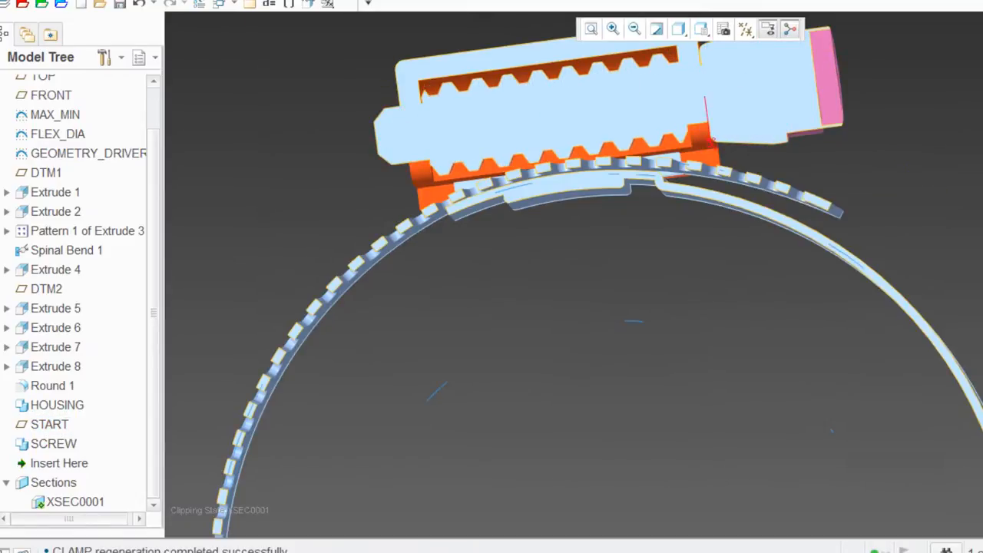
pyautogui.hotkey('ctrl', 'g')
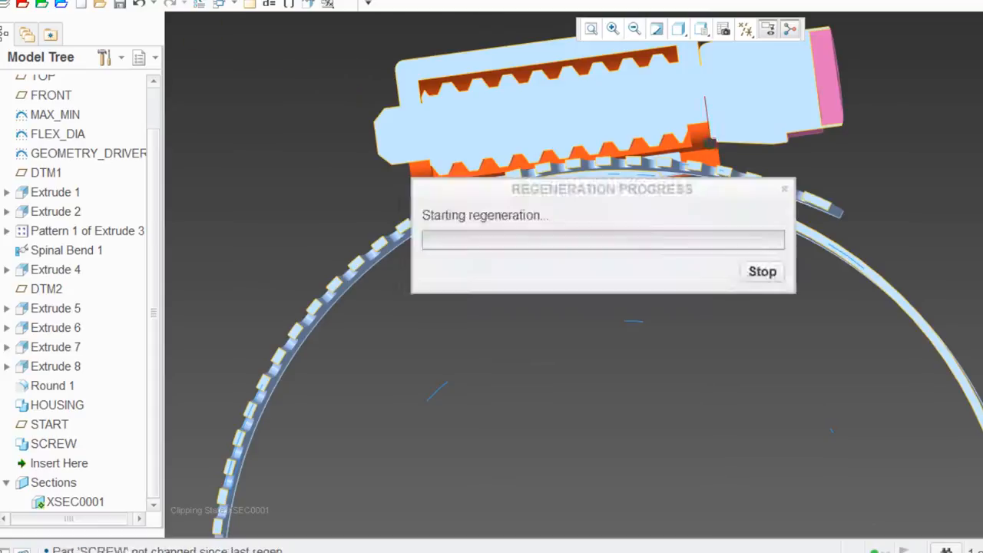
# Examine from several angles how the sectioned screw thread meshes with the band slots along the housing.
pyautogui.scroll(5, 608, 173)
pyautogui.moveTo(630, 274); pyautogui.dragTo(574, 262, button='middle')
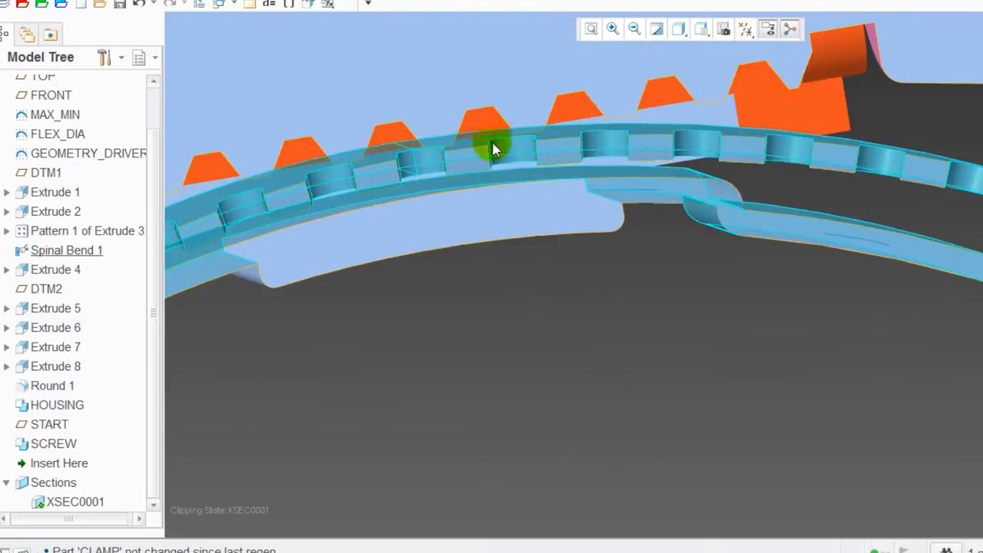
pyautogui.moveTo(437, 171); pyautogui.dragTo(840, 208, button='middle')
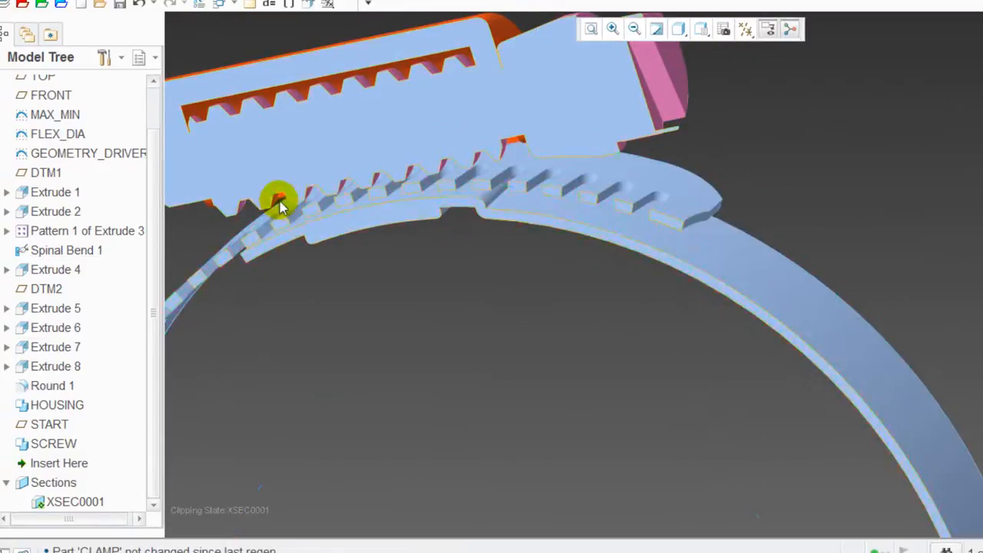
pyautogui.moveTo(614, 349); pyautogui.dragTo(642, 337, button='middle')
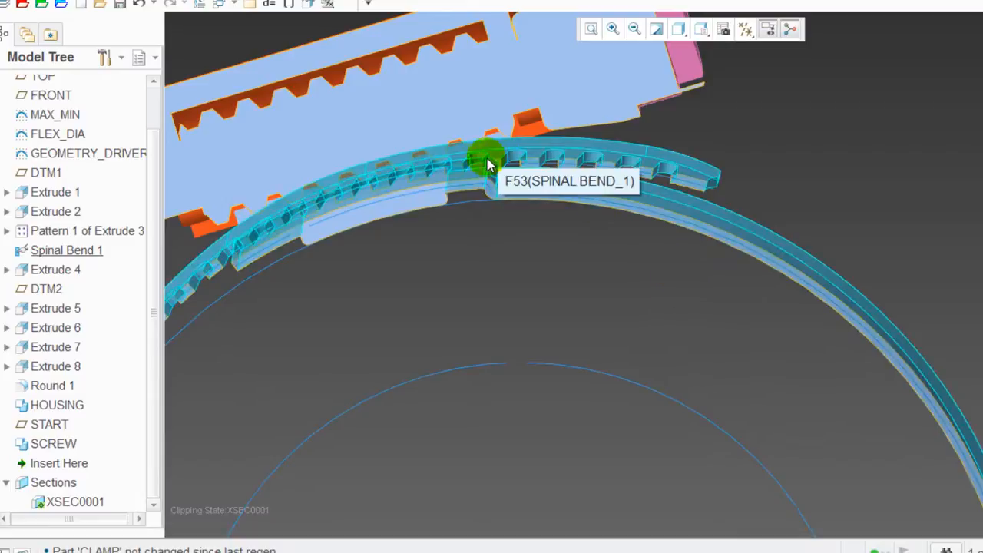
pyautogui.scroll(5, 674, 160)
pyautogui.scroll(-5, 883, 142)
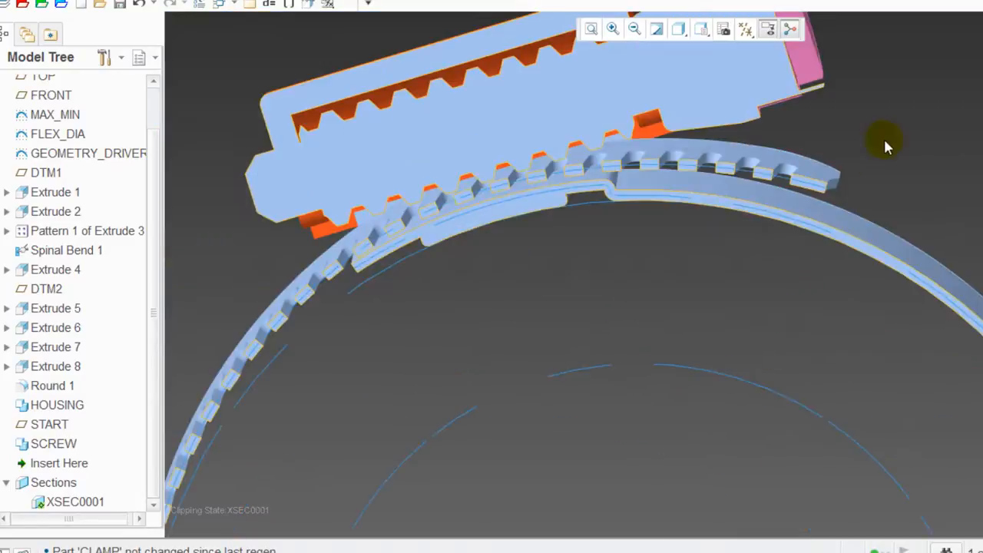
# Set the first slot's distance from the band end to 0.12 in the patterned Extrude 3 and regenerate the clamp.
pyautogui.click(6, 230)
pyautogui.rightClick(59, 254)
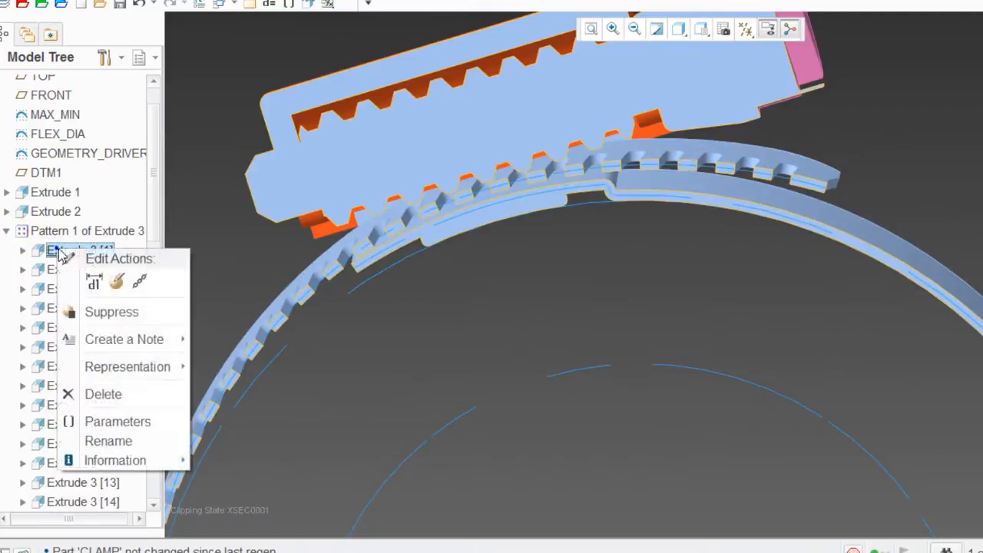
pyautogui.click(94, 282)
pyautogui.scroll(5, 818, 163)
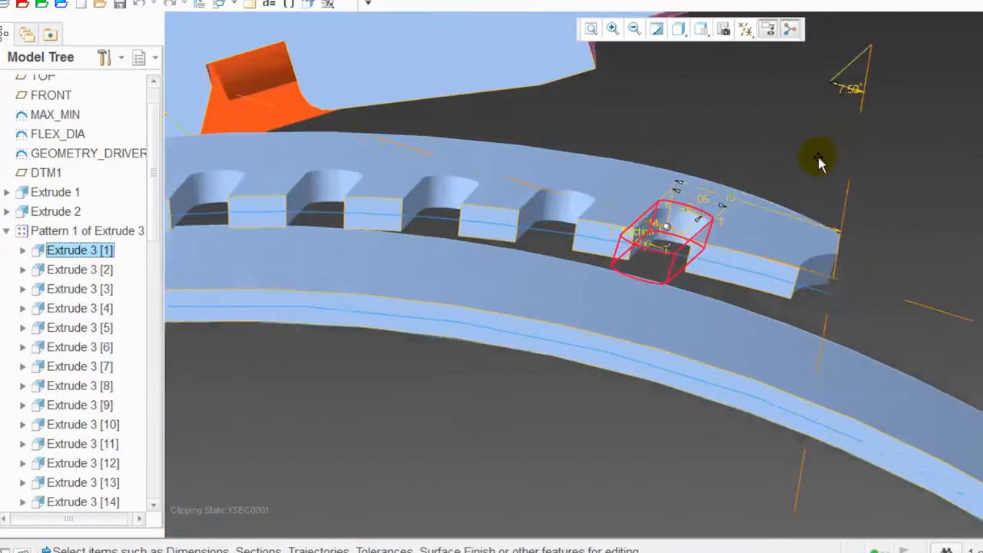
pyautogui.scroll(3, 819, 163)
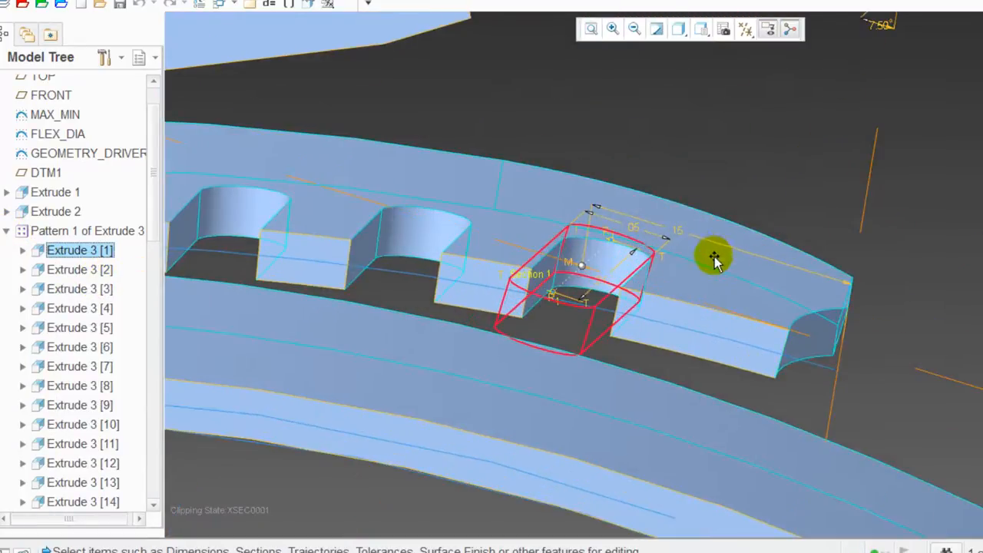
pyautogui.click(680, 237)
pyautogui.doubleClick(680, 228)
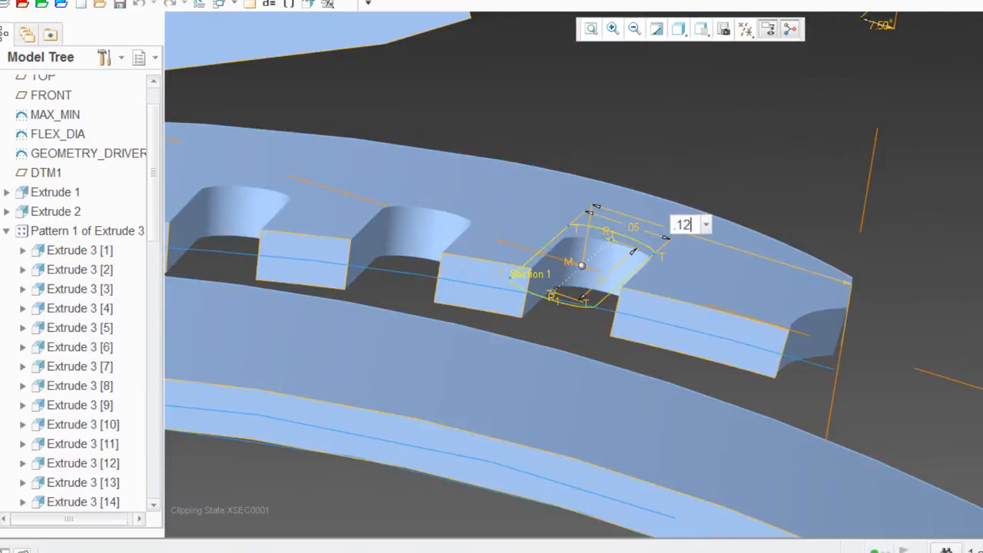
pyautogui.press('Return')
pyautogui.hotkey('ctrl', 'g')
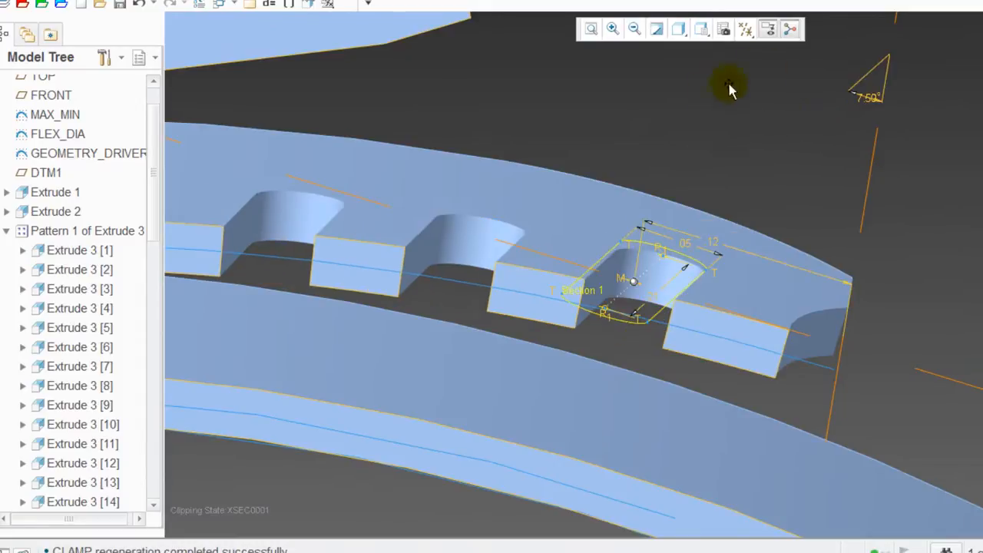
pyautogui.scroll(-5, 871, 235)
pyautogui.scroll(-3, 287, 257)
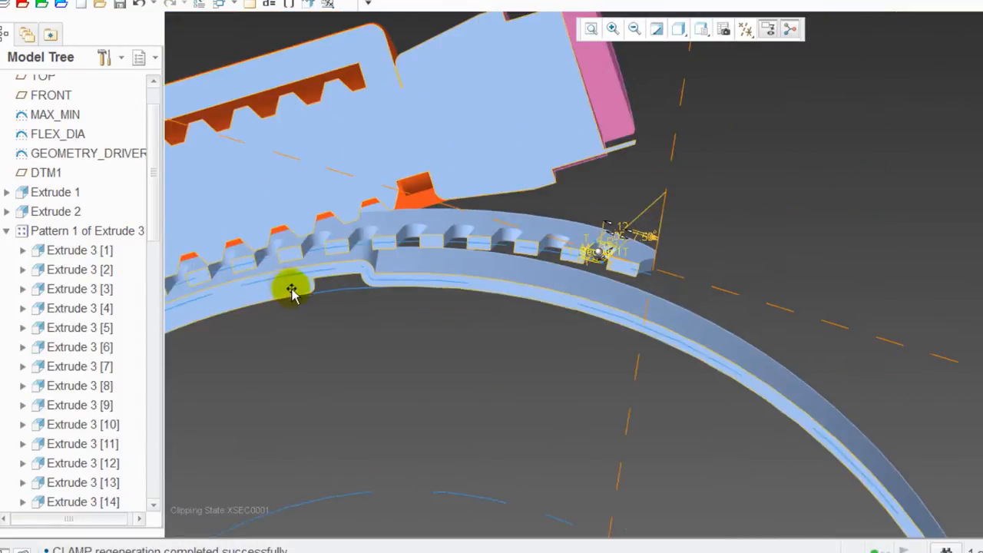
# Set the first slot's distance from the band end to 0.13 and regenerate the clamp.
pyautogui.scroll(5, 590, 240)
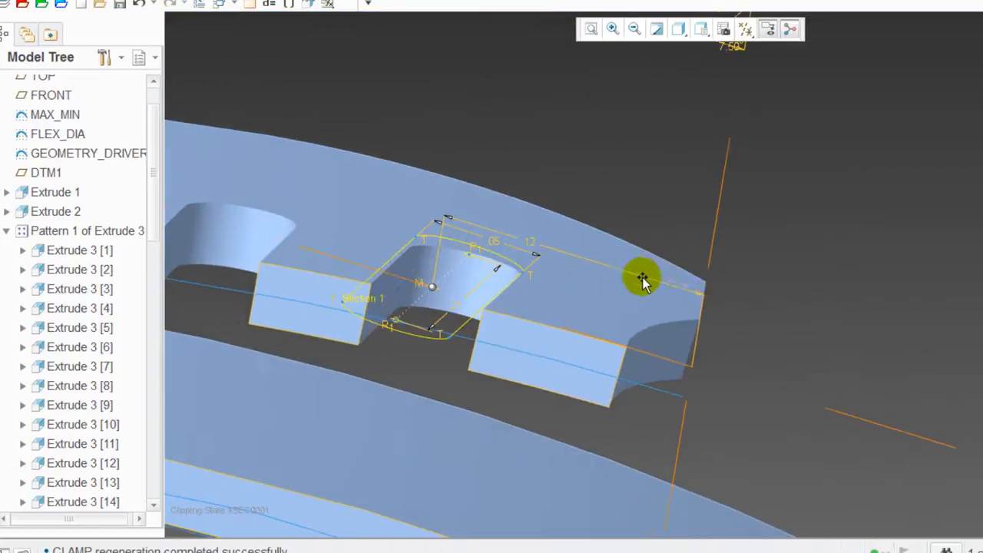
pyautogui.doubleClick(535, 248)
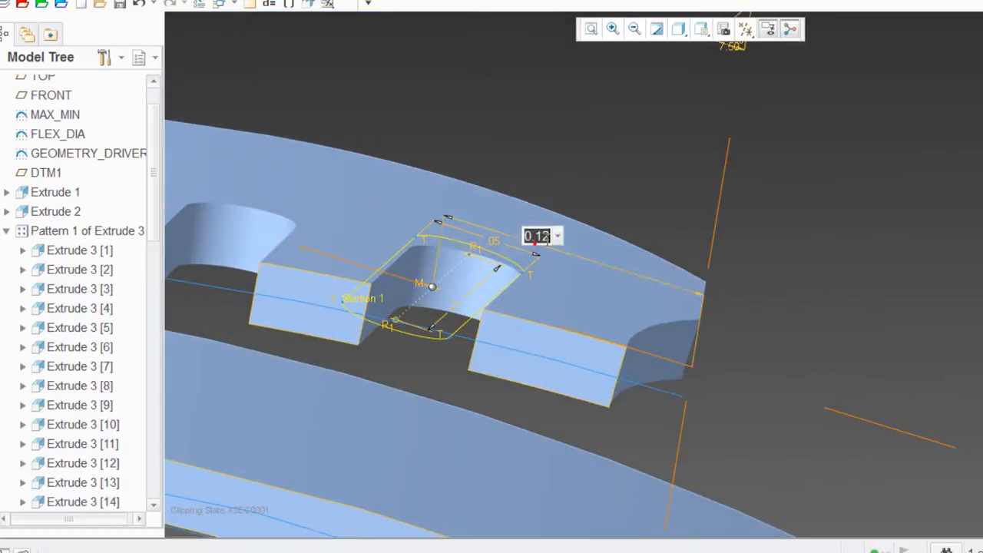
pyautogui.write('.13')
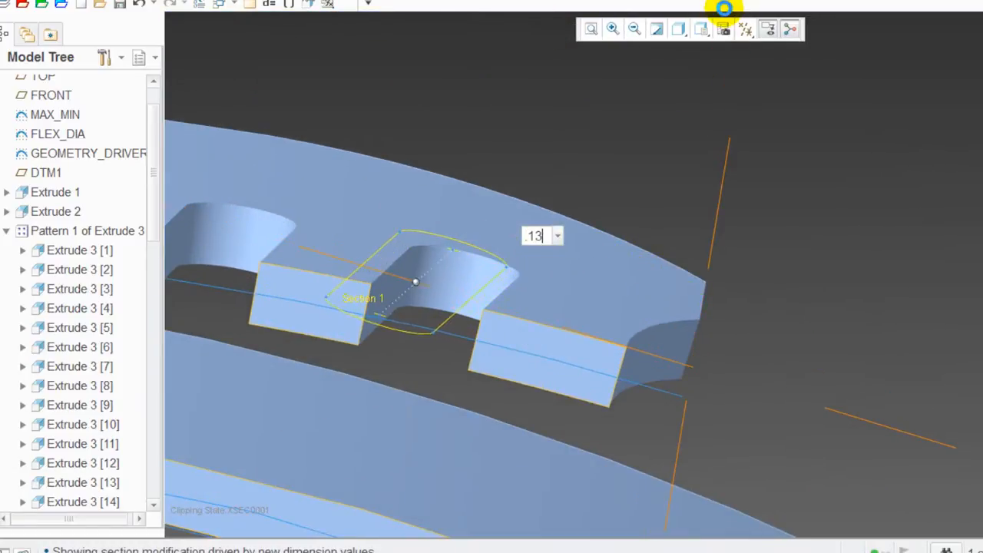
pyautogui.press('Return')
pyautogui.scroll(-2, 872, 224)
pyautogui.scroll(-2, 871, 223)
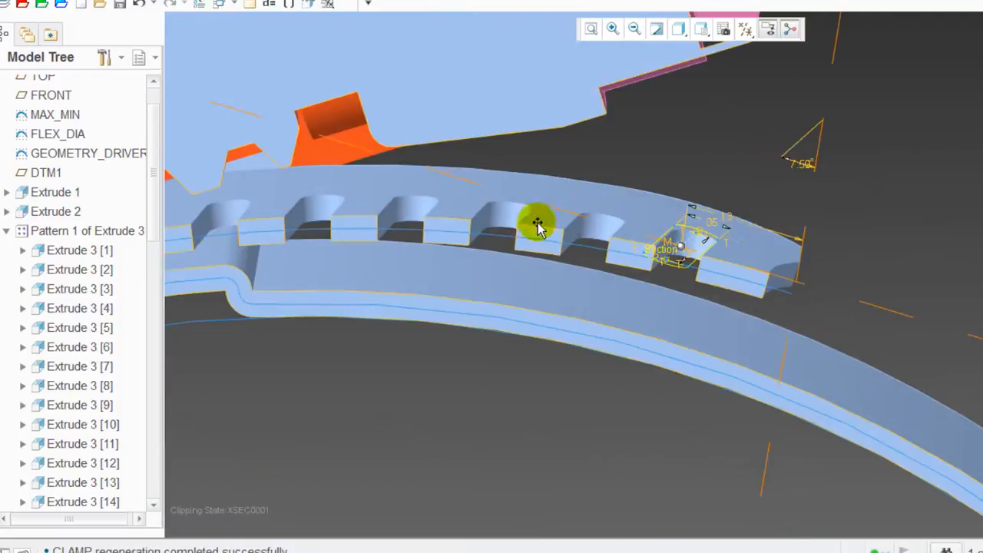
pyautogui.scroll(-3, 539, 222)
pyautogui.scroll(4, 357, 235)
pyautogui.scroll(2, 290, 282)
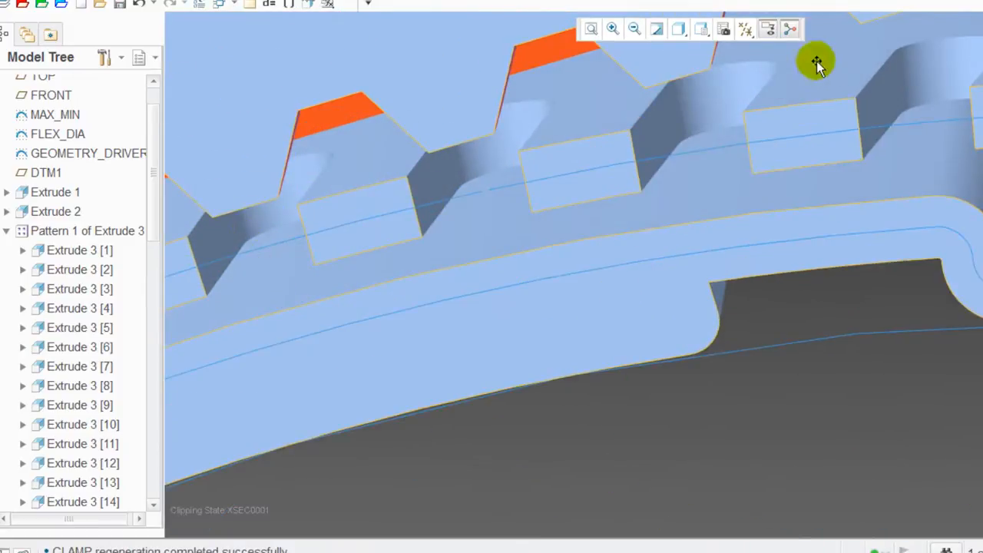
pyautogui.hotkey('ctrl', 'g')
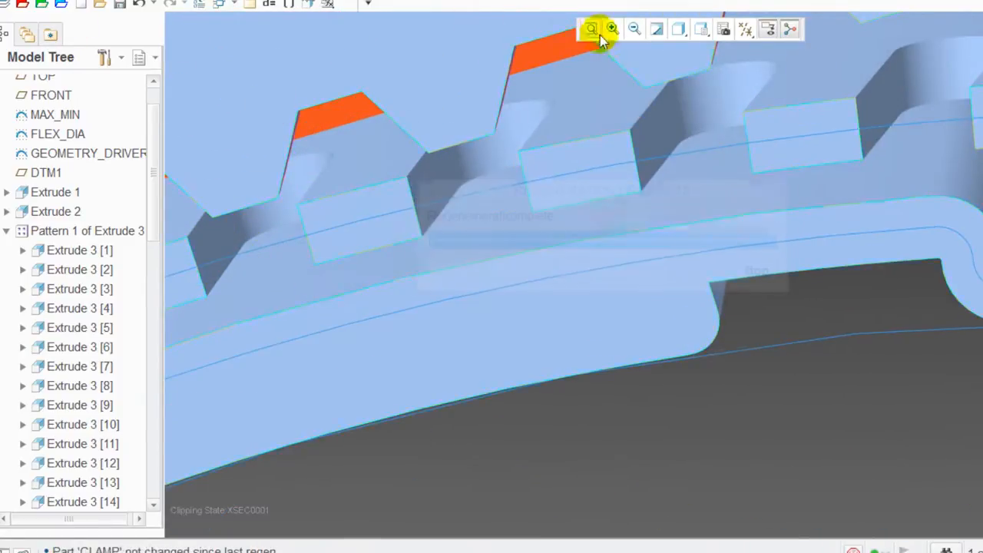
# Examine in the FRONT orientation and at a slight angle how the screw threads line up with the band slots.
pyautogui.click(678, 30)
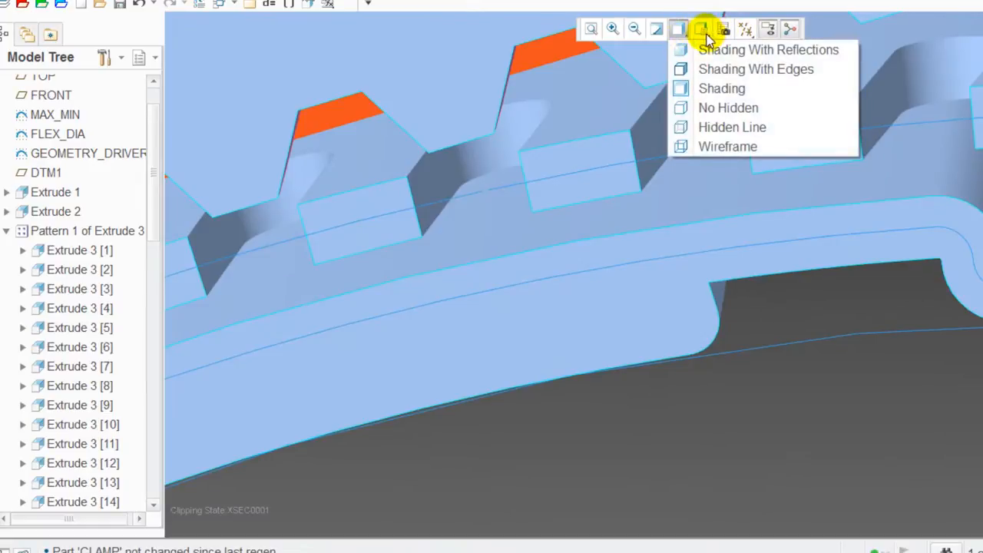
pyautogui.click(701, 29)
pyautogui.click(726, 112)
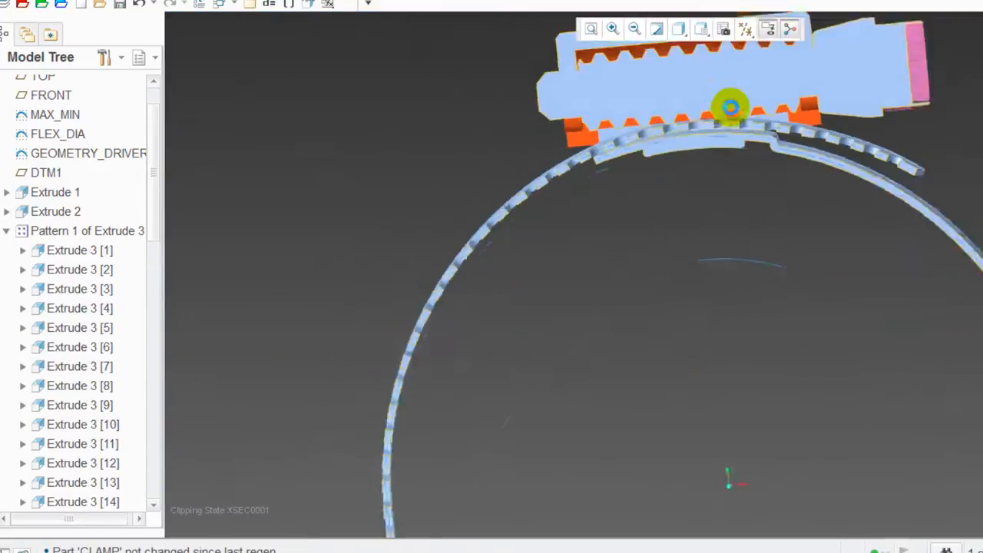
pyautogui.scroll(-5, 707, 137)
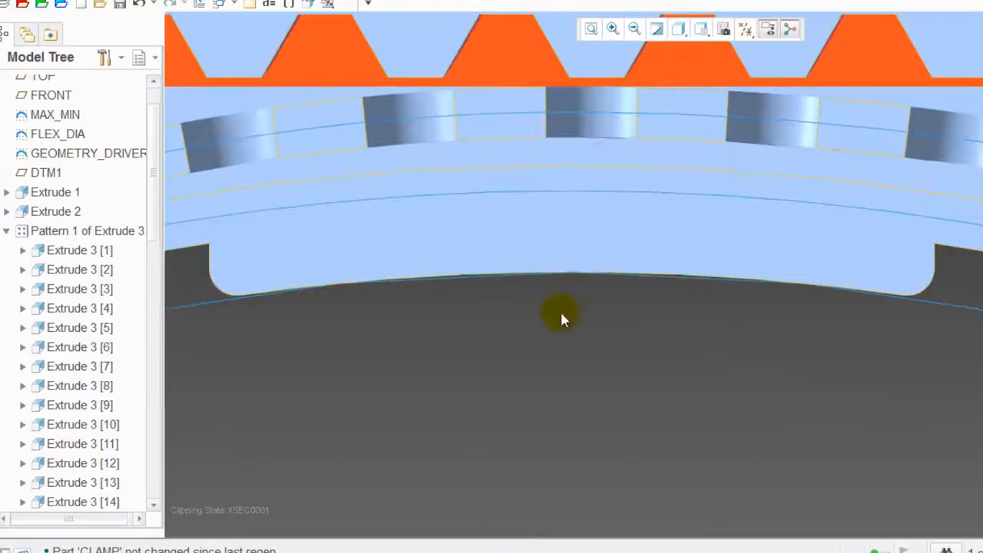
pyautogui.scroll(-3, 637, 65)
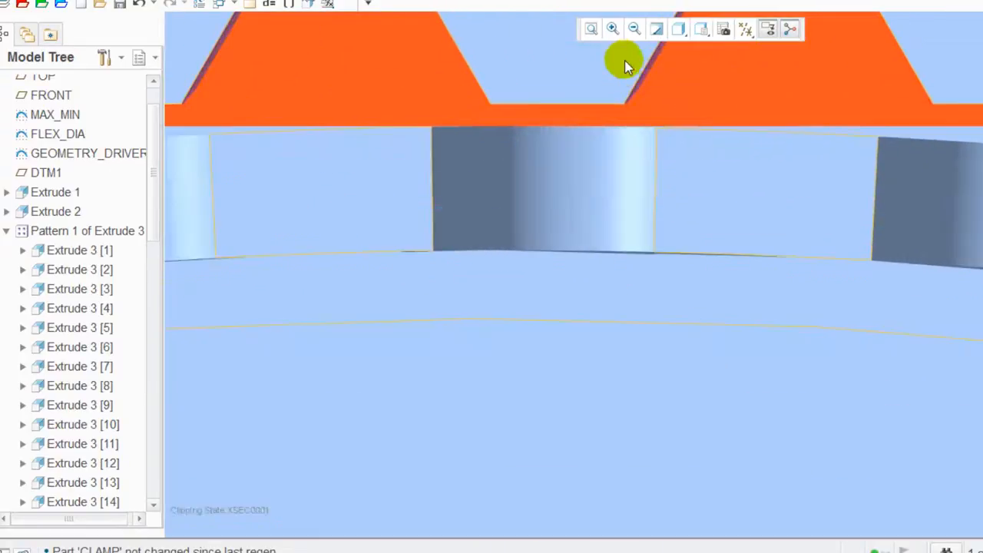
pyautogui.scroll(3, 508, 281)
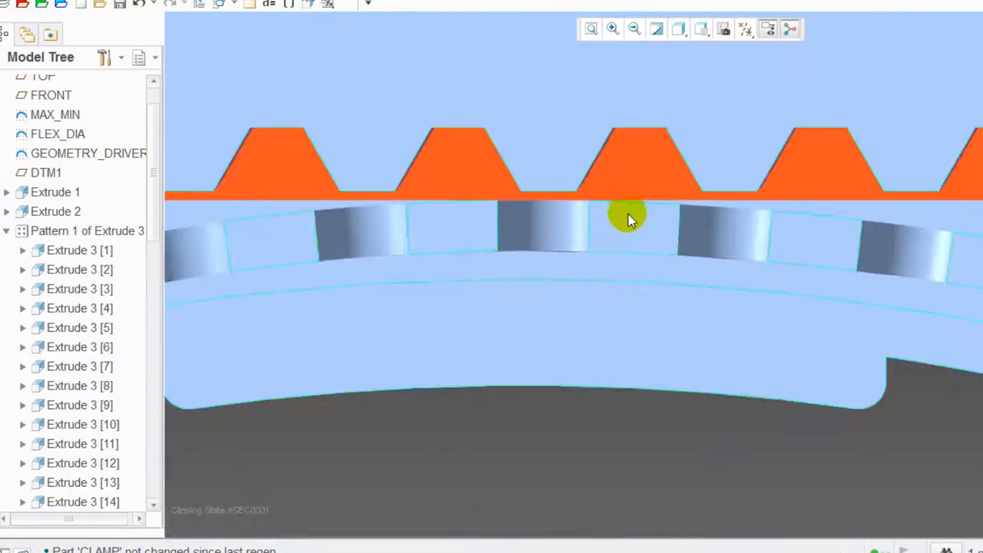
pyautogui.scroll(3, 430, 314)
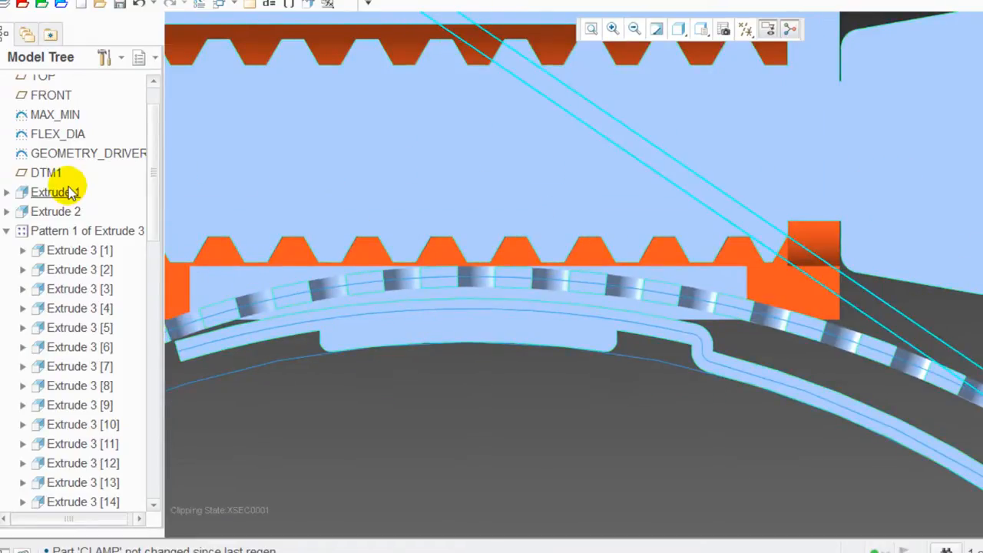
pyautogui.scroll(-3, 478, 307)
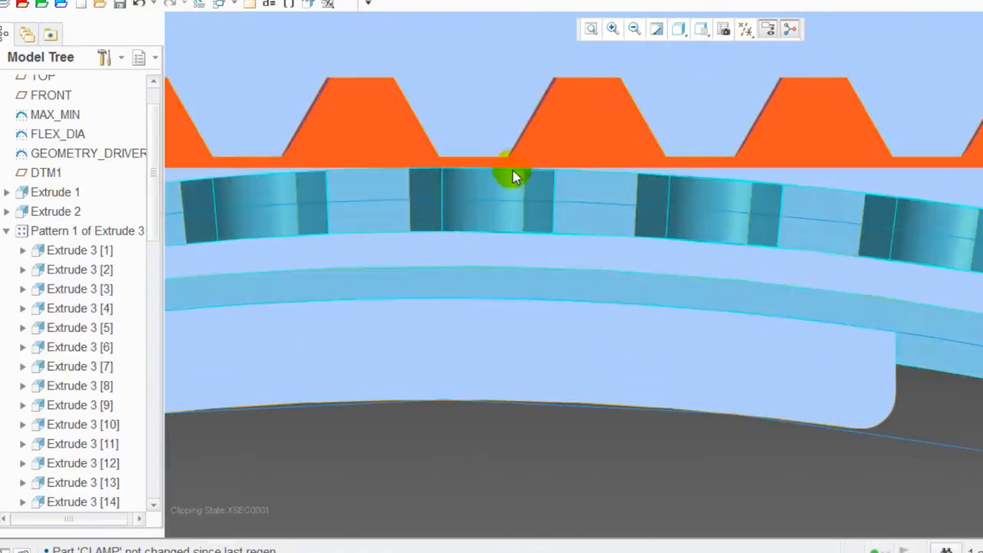
pyautogui.scroll(2, 538, 207)
pyautogui.moveTo(487, 197); pyautogui.dragTo(592, 224, button='middle')
pyautogui.scroll(-2, 584, 247)
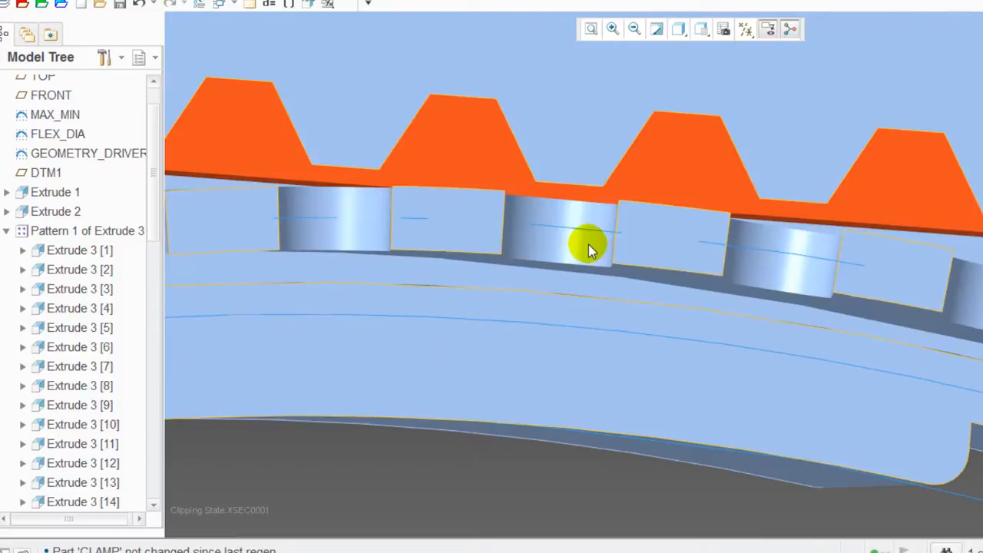
pyautogui.scroll(6, 579, 246)
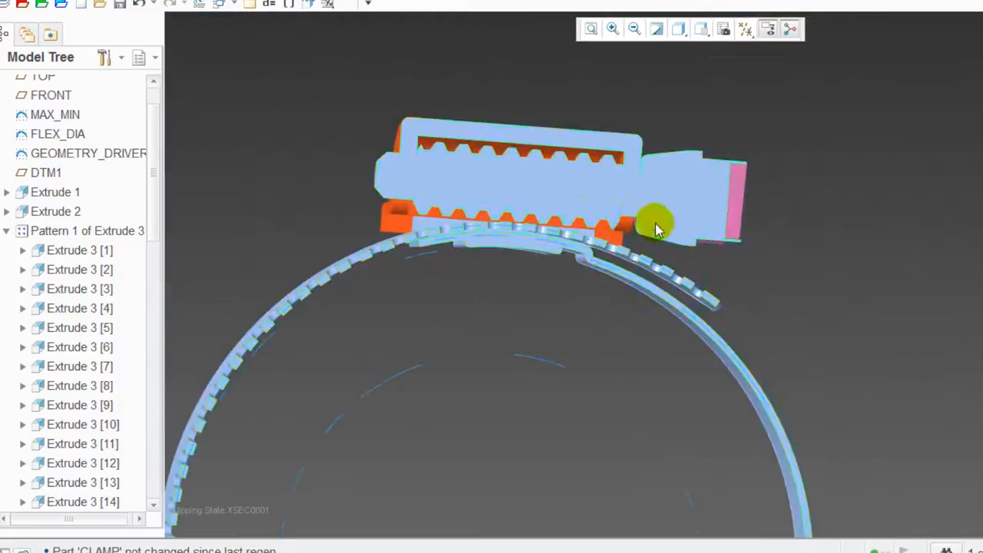
# Set the first slot's distance from the band end to 0.125 and regenerate the clamp.
pyautogui.moveTo(686, 307)
pyautogui.mouseDown(button='middle')
pyautogui.moveTo(674, 324)
pyautogui.moveTo(667, 303)
pyautogui.moveTo(678, 311)
pyautogui.moveTo(647, 318)
pyautogui.mouseUp(button='middle')
pyautogui.rightClick(77, 251)
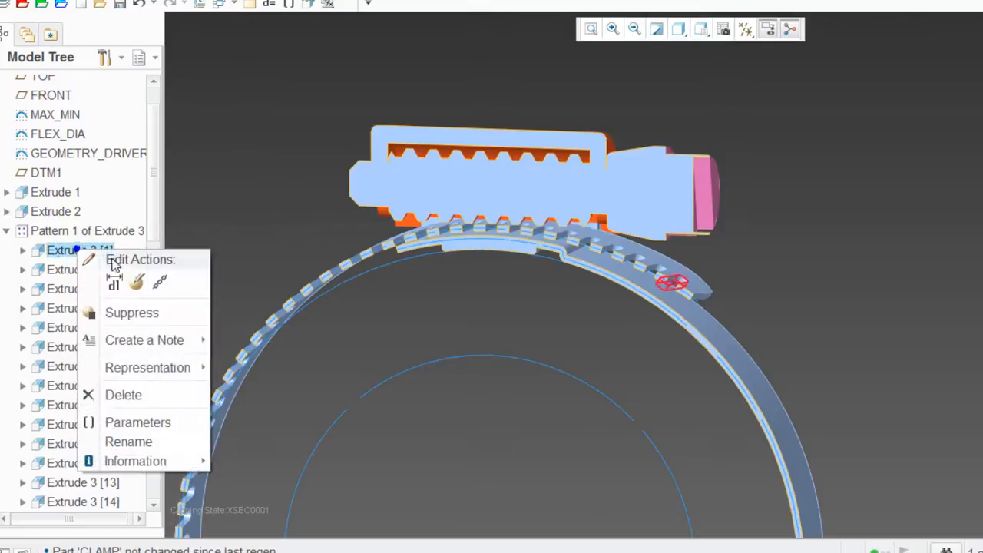
pyautogui.click(114, 281)
pyautogui.scroll(-4, 725, 267)
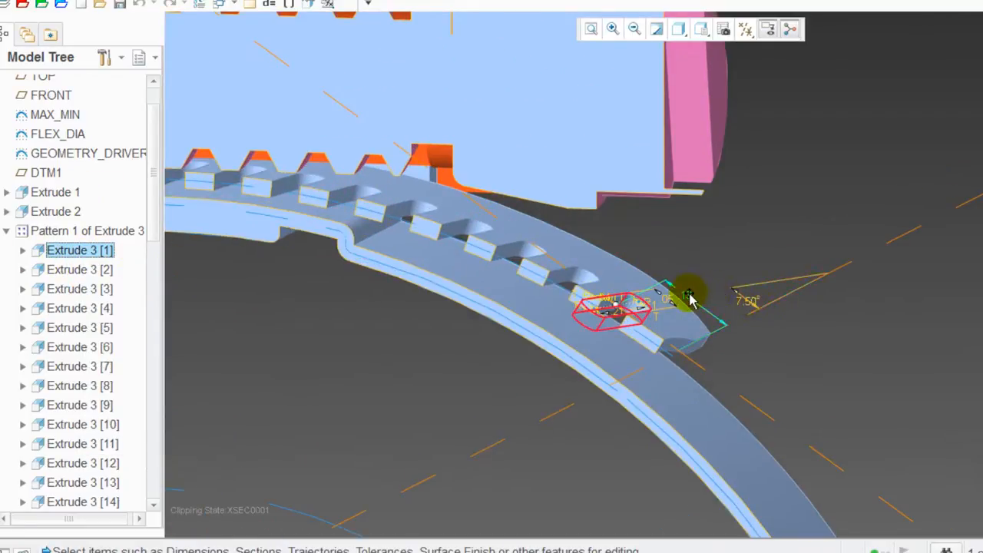
pyautogui.moveTo(746, 237)
pyautogui.mouseDown(button='middle')
pyautogui.moveTo(768, 220)
pyautogui.moveTo(739, 251)
pyautogui.mouseUp(button='middle')
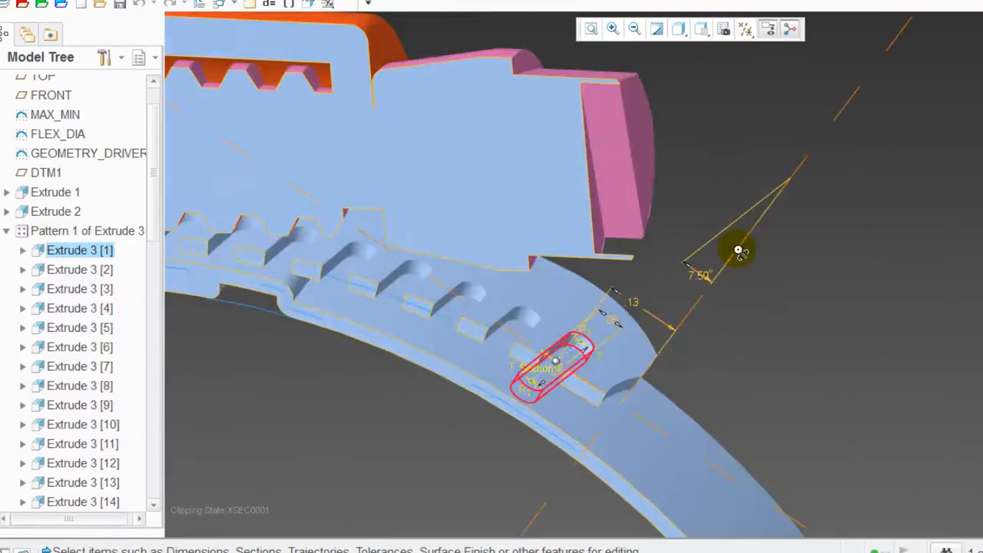
pyautogui.doubleClick(634, 303)
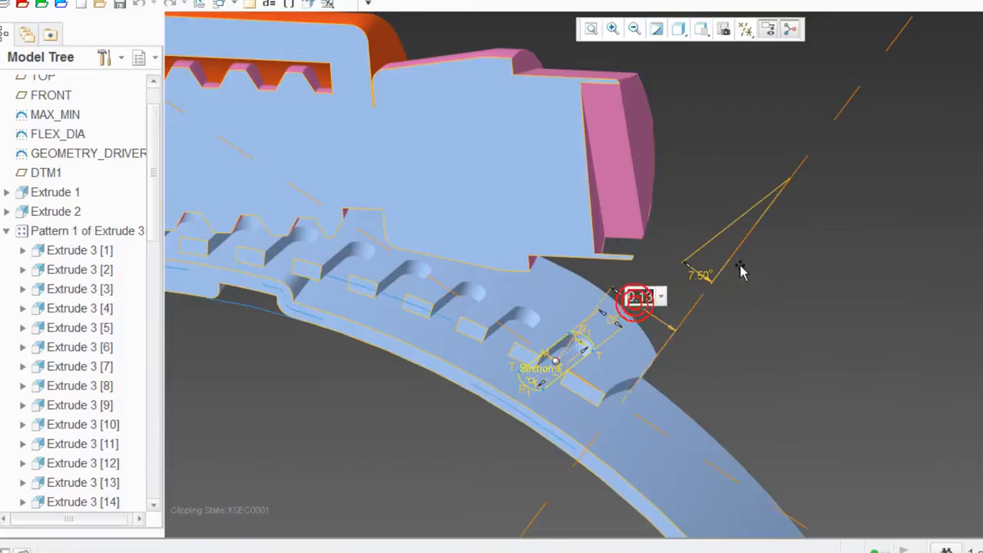
pyautogui.write('.125')
pyautogui.middleClick(735, 256)
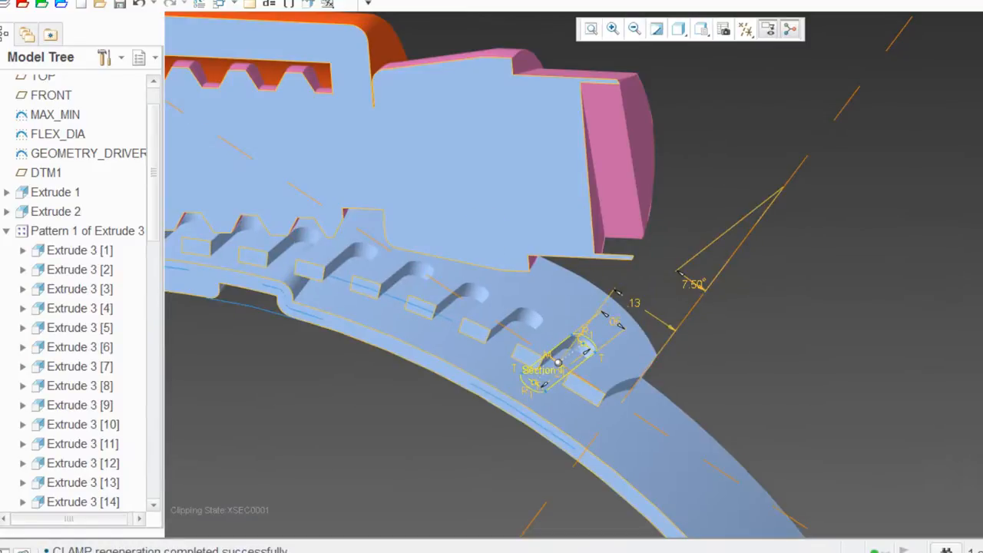
pyautogui.hotkey('ctrl', 'g')
# Check the screw thread's alignment with the band slots under the housing, close up and in the FRONT orientation.
pyautogui.scroll(-5, 751, 336)
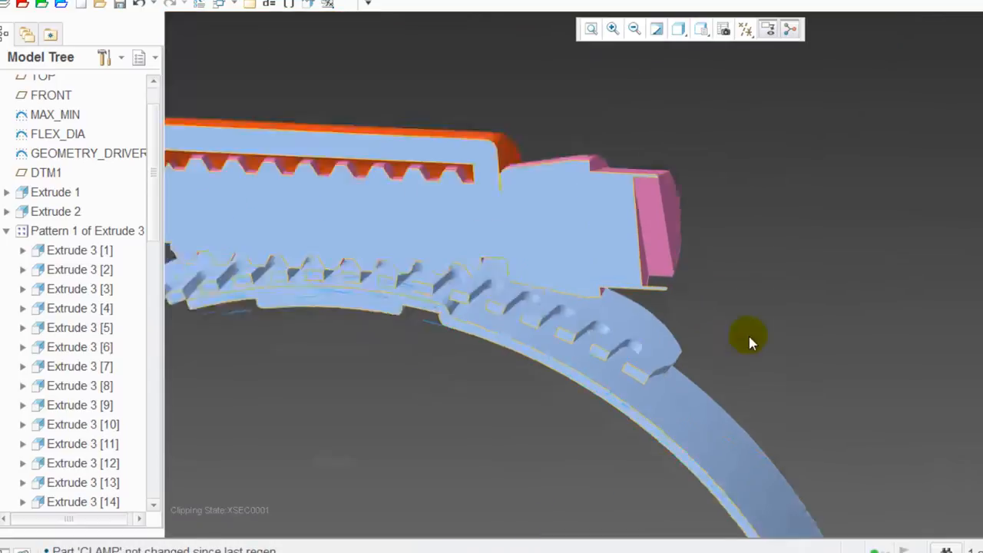
pyautogui.scroll(8, 548, 351)
pyautogui.moveTo(582, 350); pyautogui.dragTo(844, 180, button='middle')
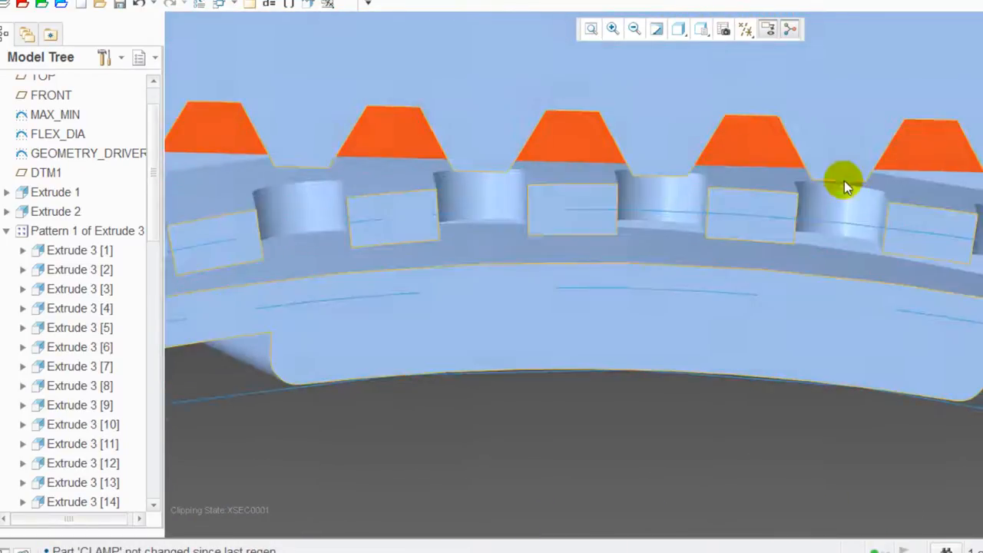
pyautogui.click(701, 28)
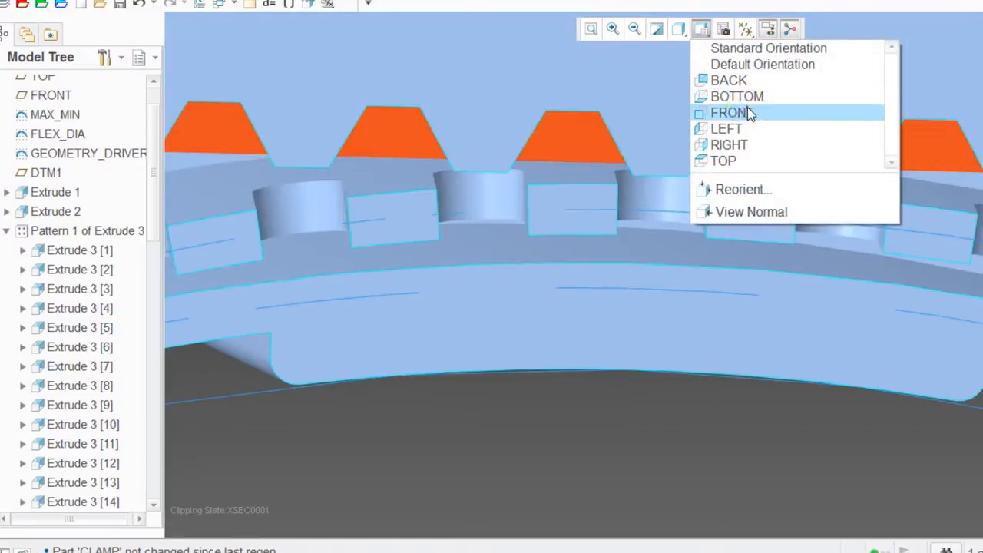
pyautogui.click(741, 112)
pyautogui.scroll(8, 689, 134)
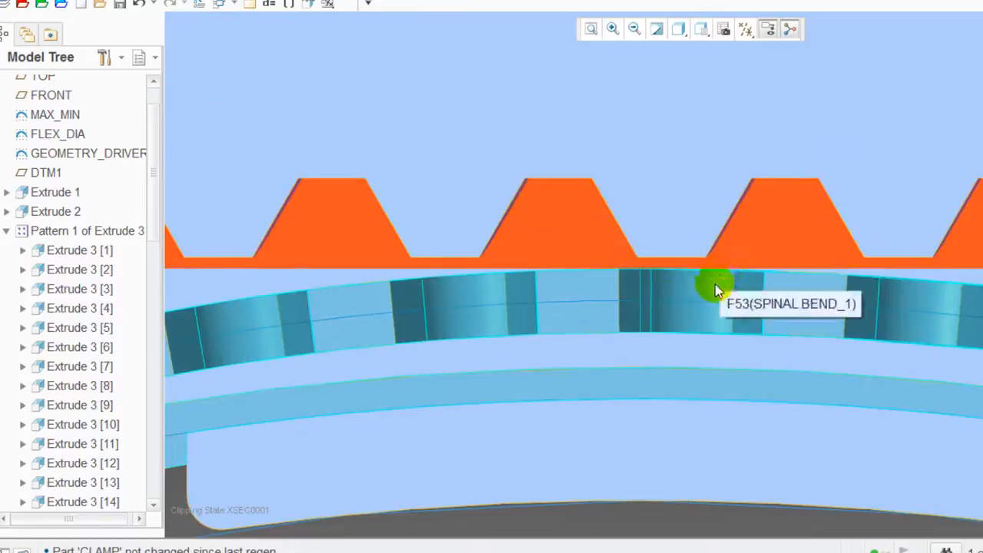
pyautogui.scroll(-2, 577, 365)
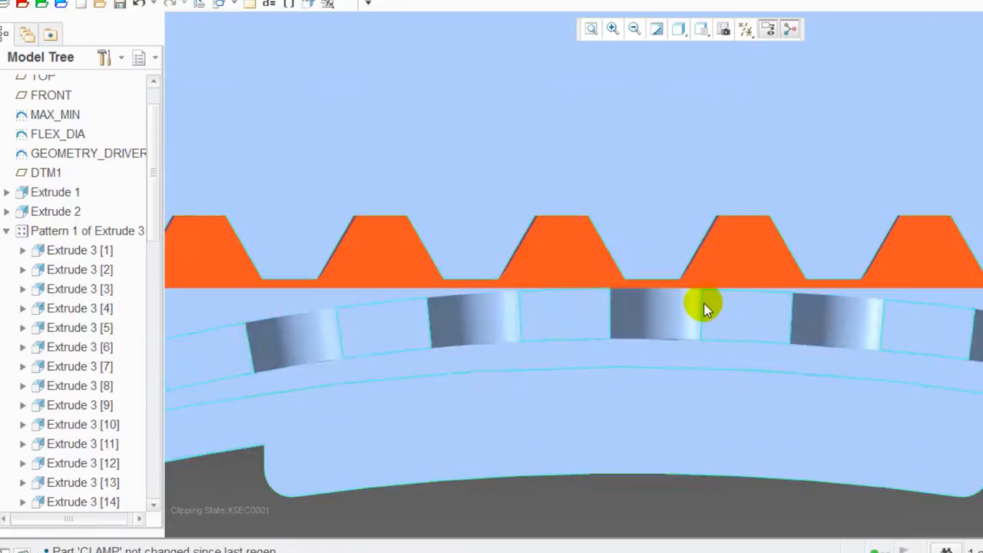
pyautogui.scroll(-5, 705, 307)
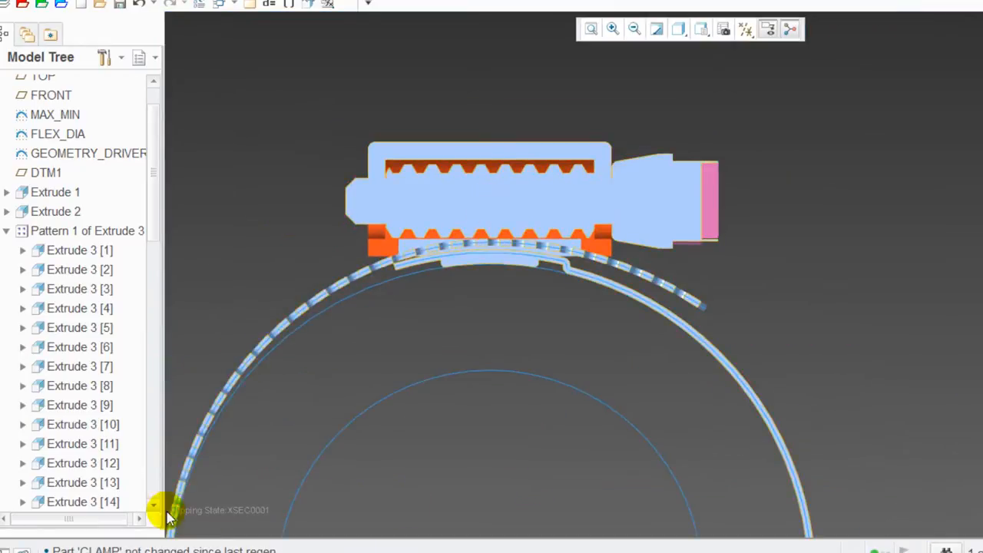
# Collapse the Extrude 3 slot pattern and change the START plane's offset angle, regenerating the clamp.
pyautogui.click(7, 230)
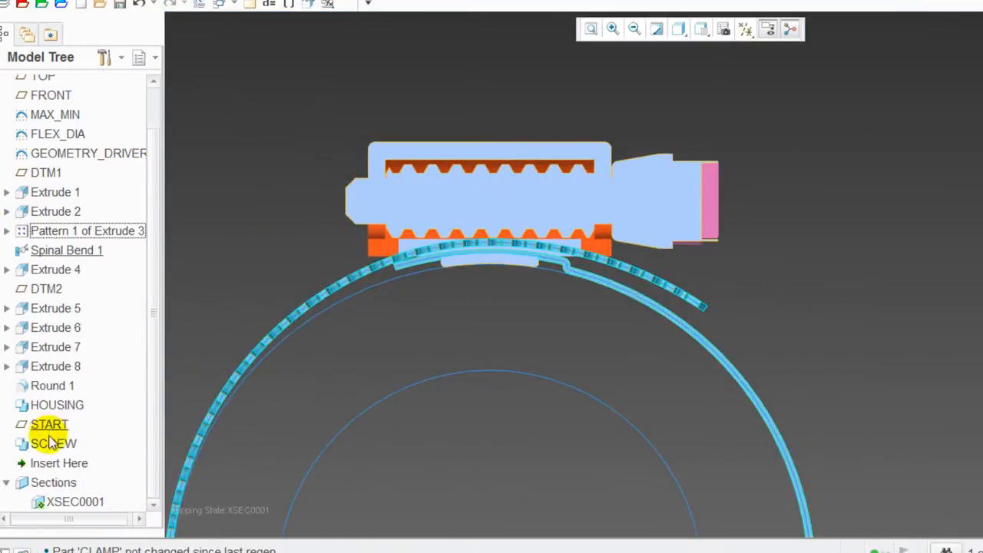
pyautogui.click(379, 356)
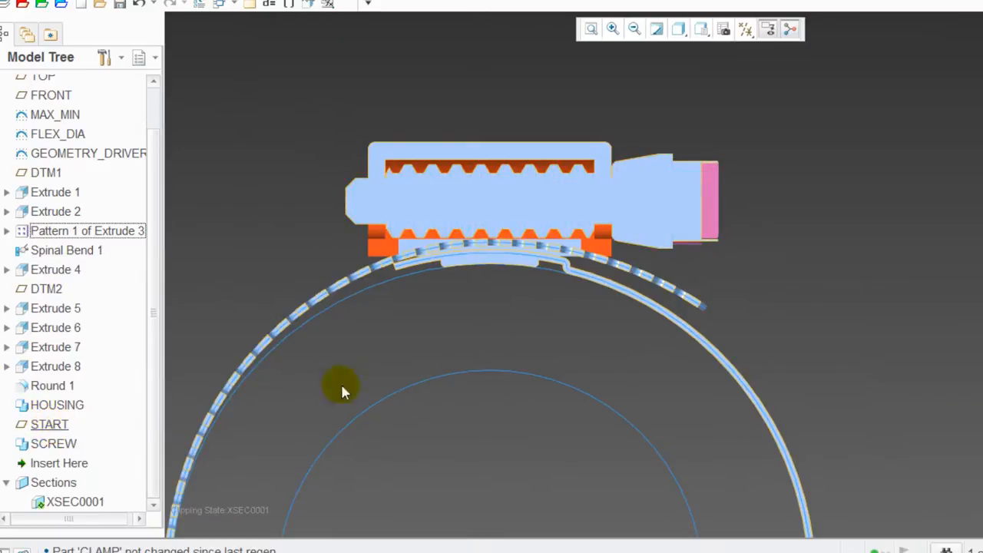
pyautogui.click(51, 425)
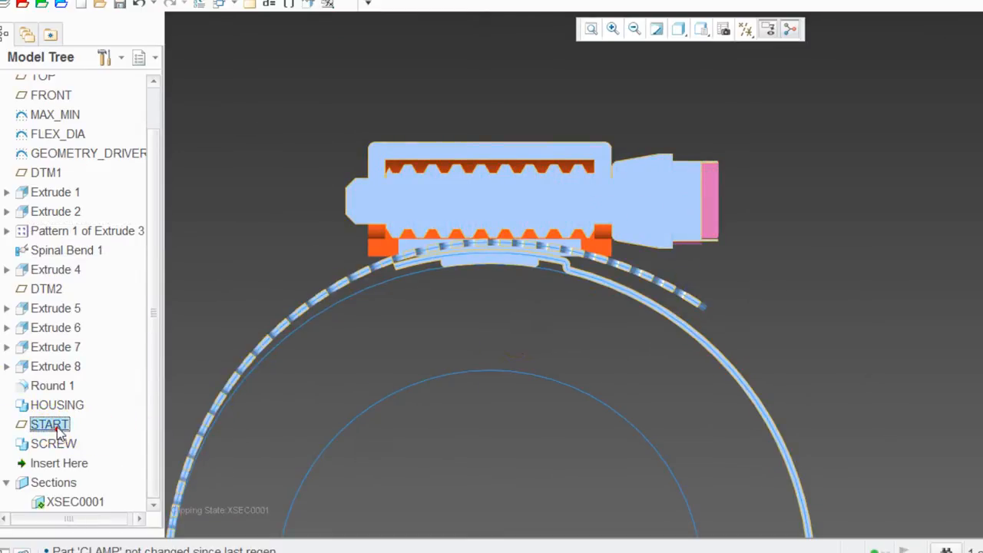
pyautogui.rightClick(60, 432)
pyautogui.click(94, 92)
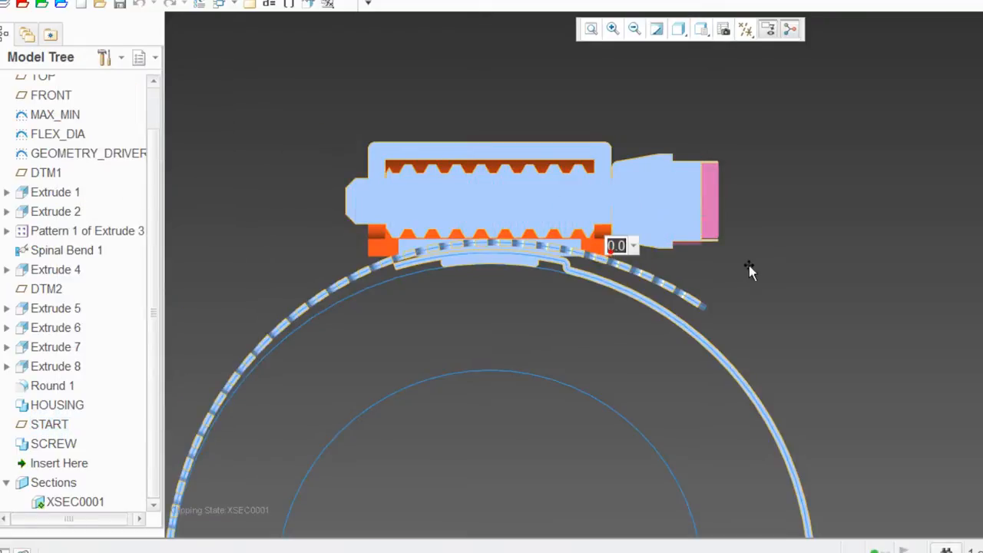
pyautogui.press('Return')
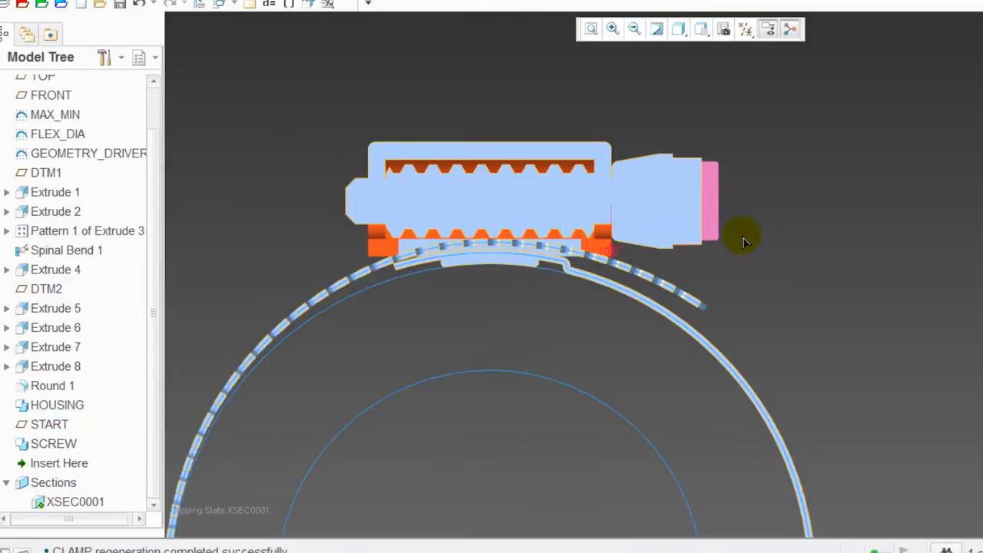
# Inspect the screw threads against the band slots close up, and save the clamp in its default orientation.
pyautogui.scroll(-8, 401, 263)
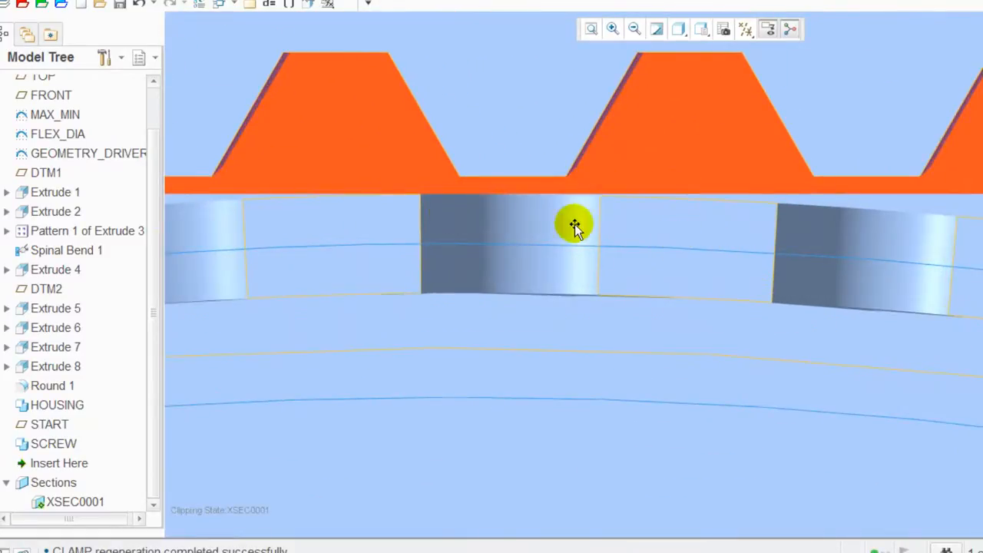
pyautogui.hotkey('ctrl', 'g')
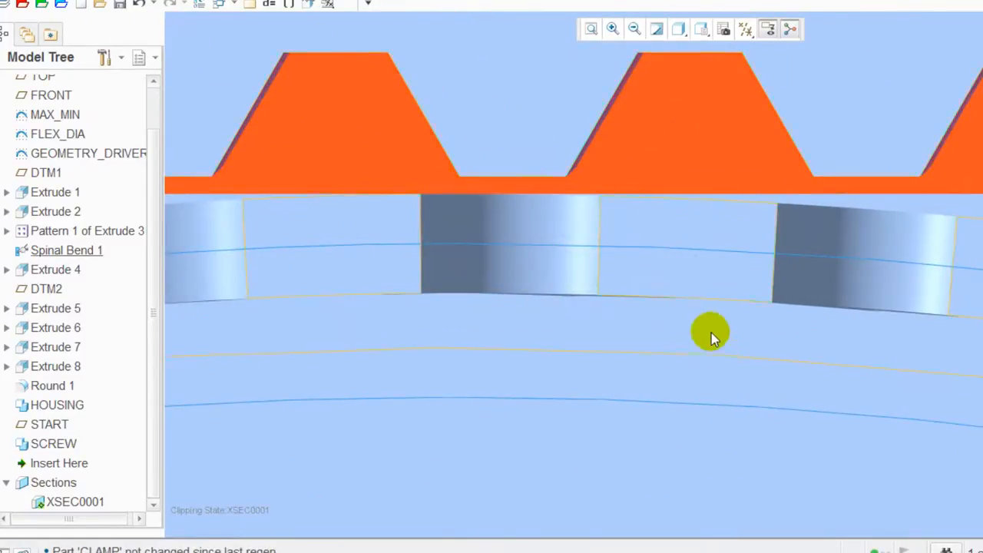
pyautogui.hotkey('ctrl', 'd')
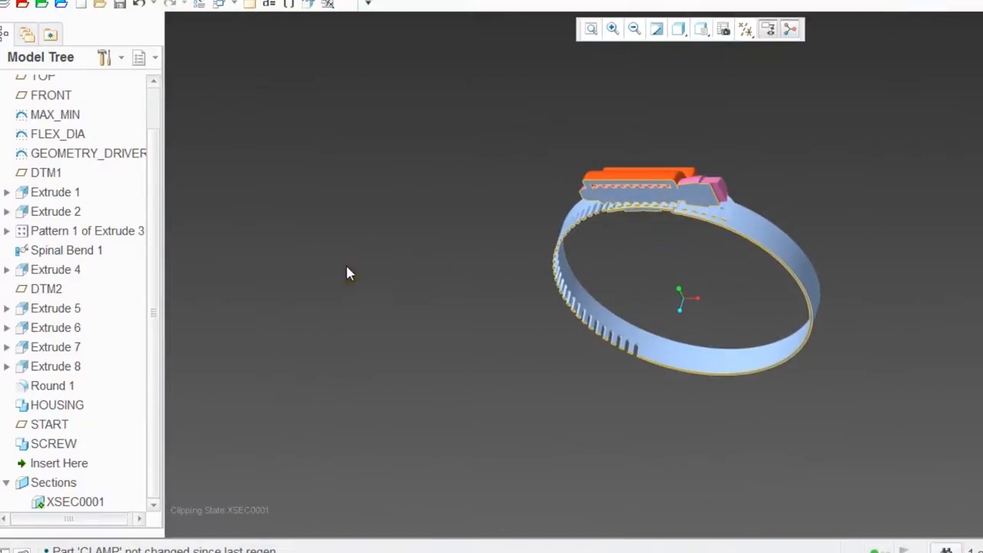
pyautogui.click(119, 5)
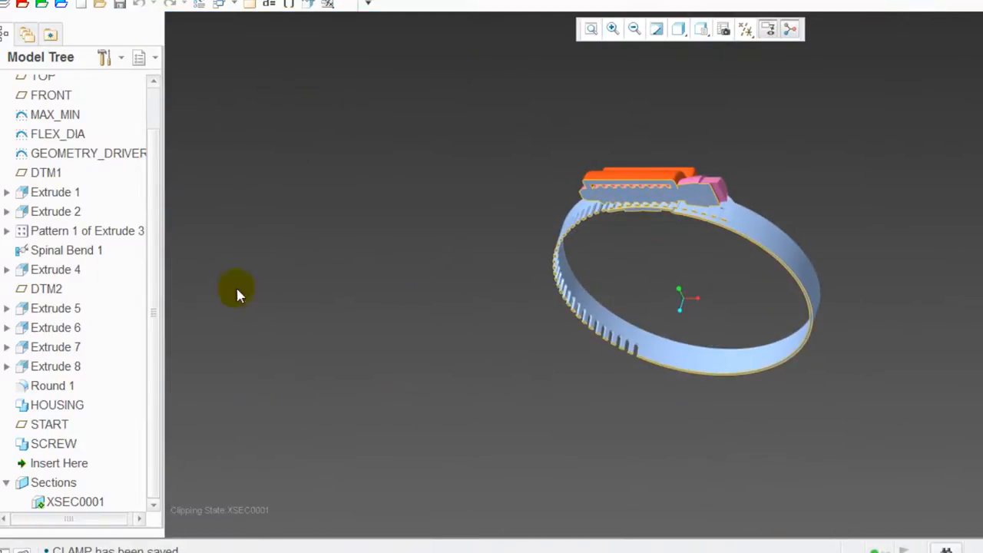
# Set the FLEX_DIA circle's diameter to 1.75 and regenerate the clamp.
pyautogui.rightClick(73, 140)
pyautogui.click(107, 168)
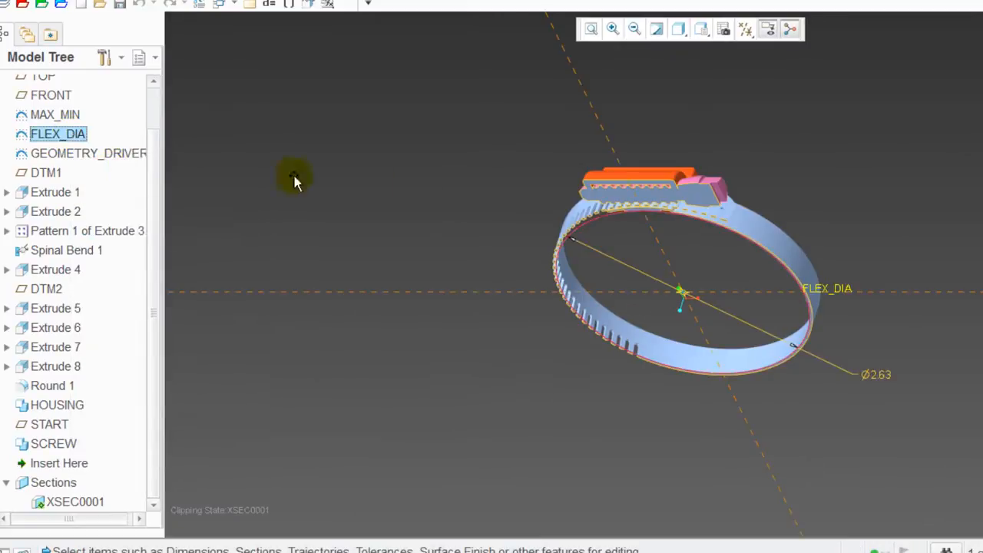
pyautogui.doubleClick(891, 374)
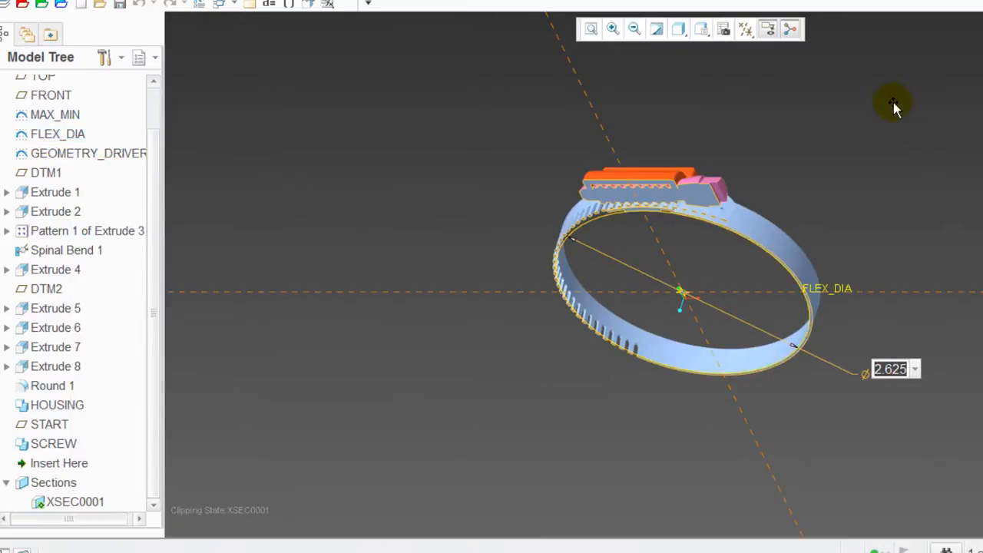
pyautogui.press('Return')
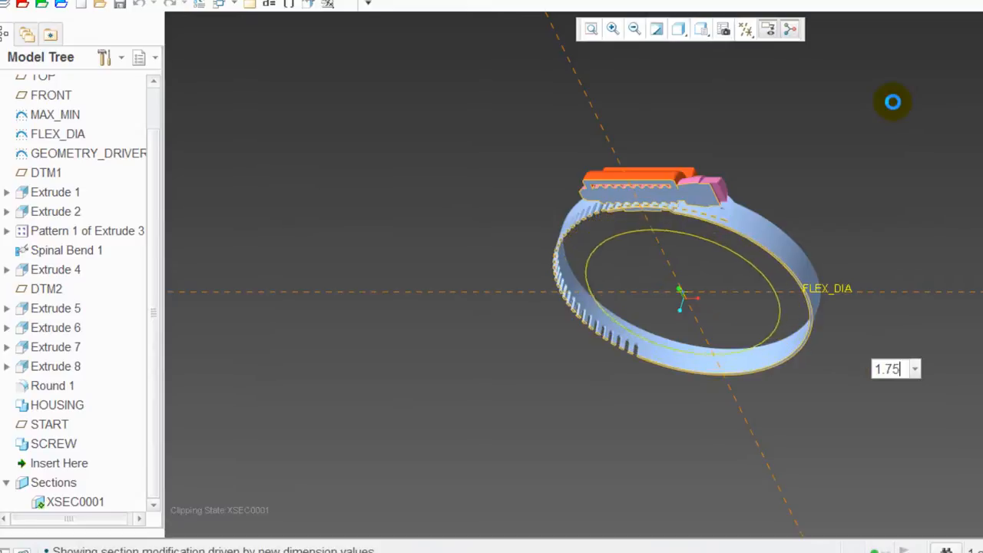
pyautogui.hotkey('ctrl', 'g')
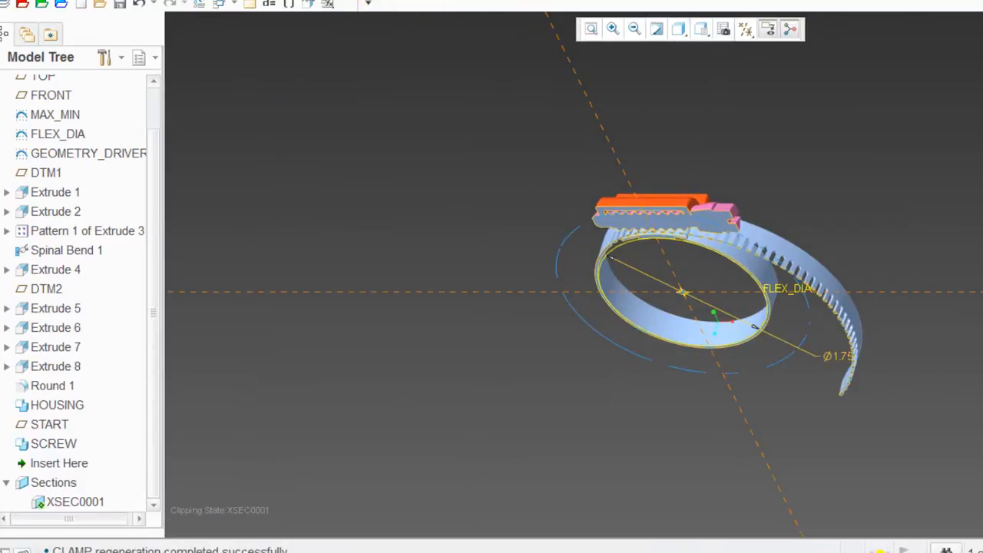
# Examine how the sectioned screw threads engage the band slots at the 1.75 clamp diameter.
pyautogui.moveTo(742, 241); pyautogui.dragTo(741, 197, button='middle')
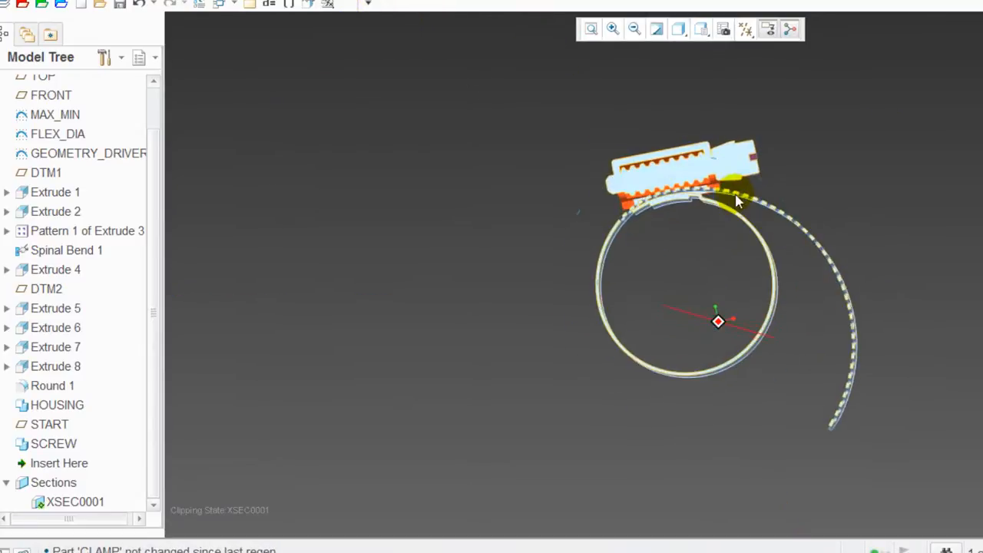
pyautogui.scroll(-6, 695, 173)
pyautogui.moveTo(502, 459); pyautogui.dragTo(407, 428, button='middle')
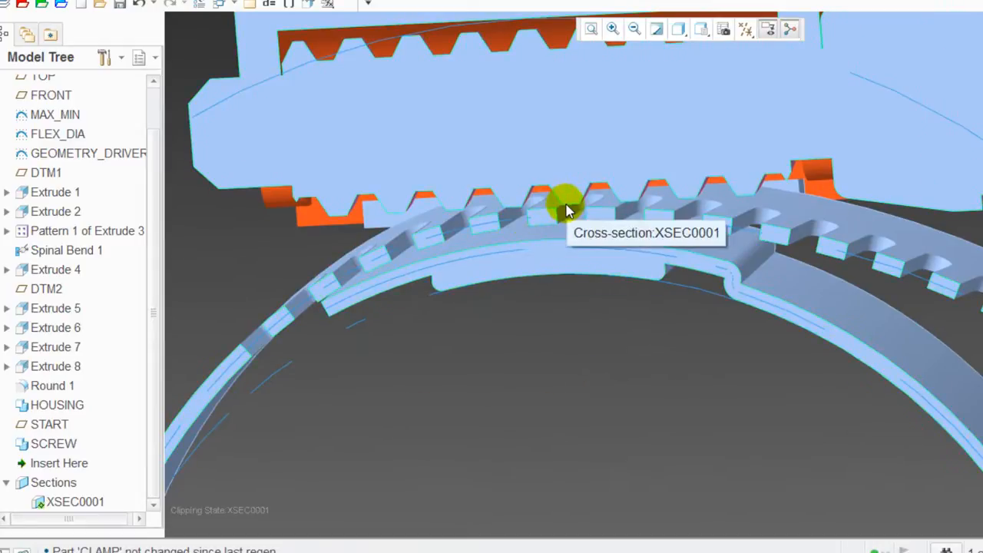
# Examine how the screw thread meshes with the band slots in the clamp's cross-section.
pyautogui.moveTo(566, 413); pyautogui.dragTo(547, 341, button='middle')
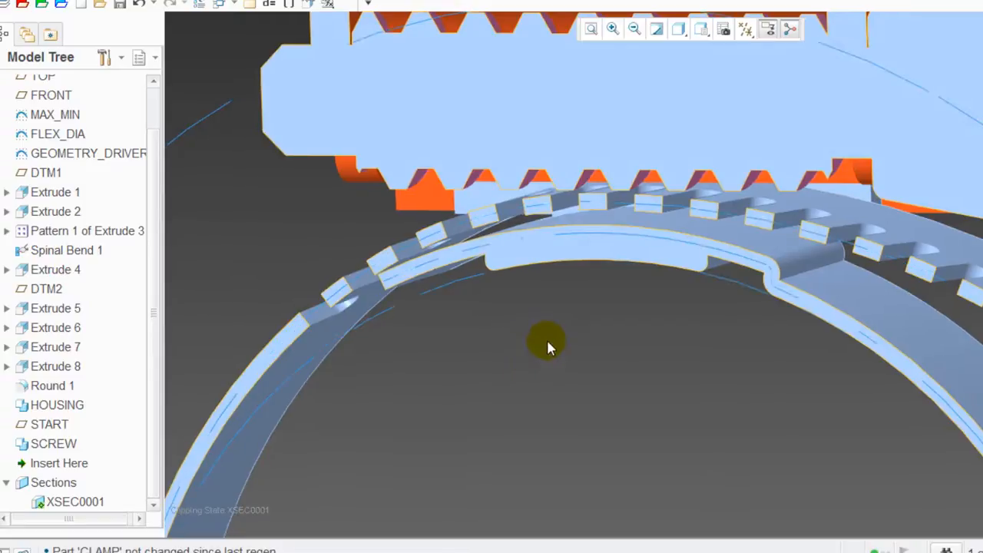
pyautogui.hotkey('ctrl', 'd')
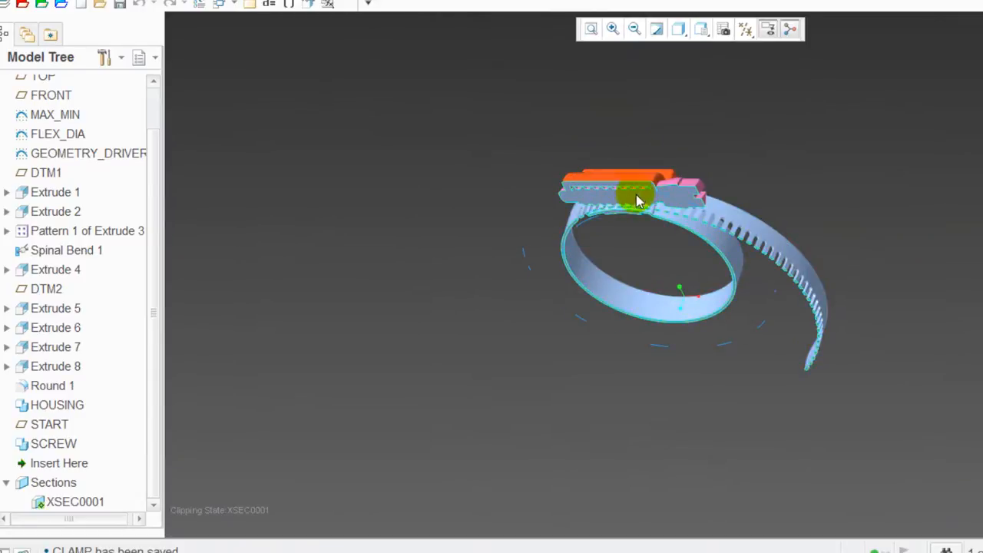
pyautogui.scroll(2, 715, 149)
pyautogui.scroll(3, 637, 171)
pyautogui.scroll(3, 621, 333)
pyautogui.scroll(2, 629, 273)
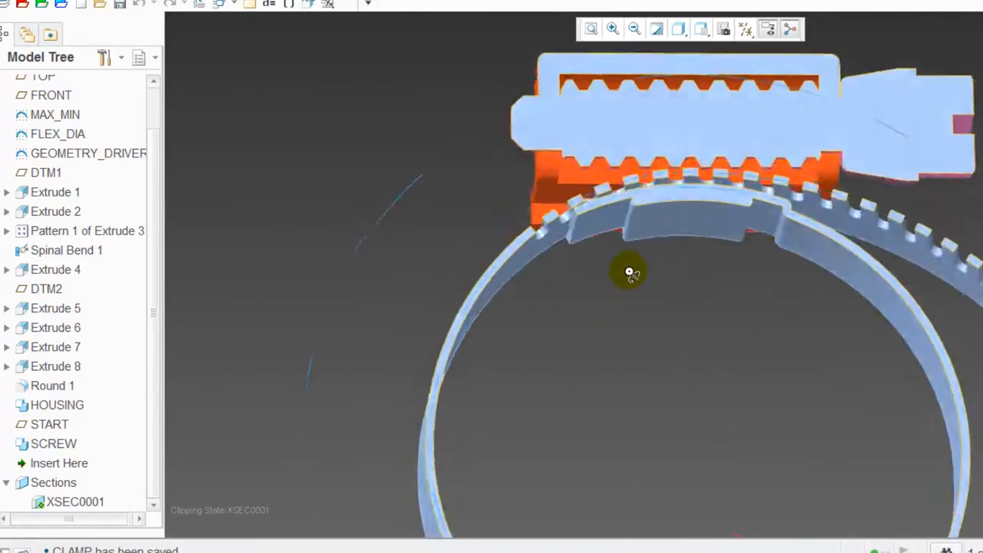
pyautogui.moveTo(630, 272); pyautogui.dragTo(585, 311, button='middle')
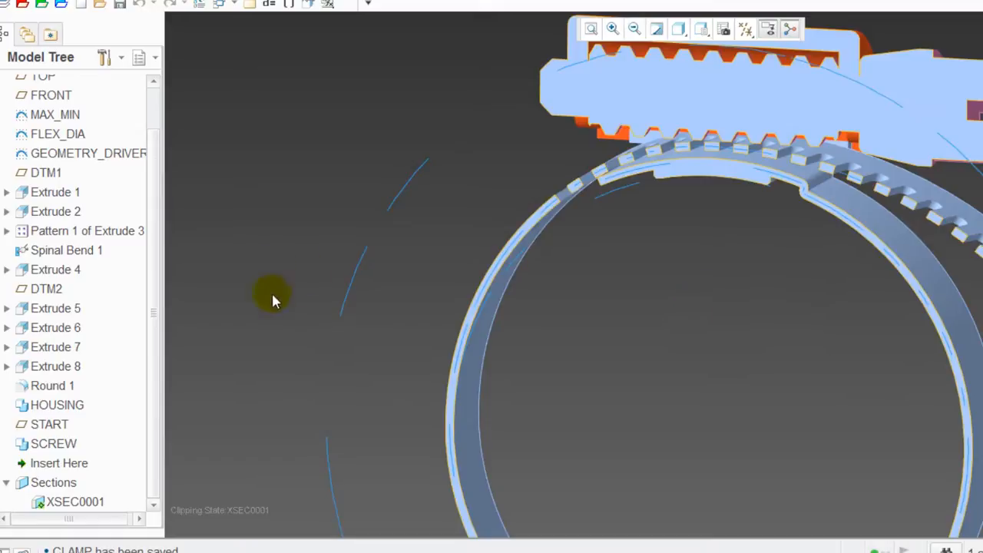
# Open the base model of the SCREW feature and display the dimensions of Revolve 3.
pyautogui.rightClick(62, 444)
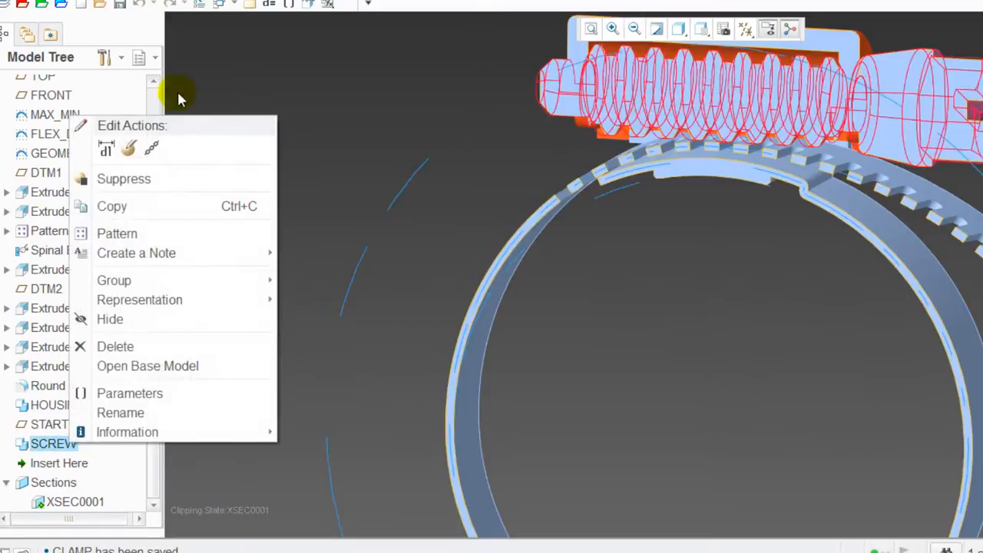
pyautogui.click(209, 367)
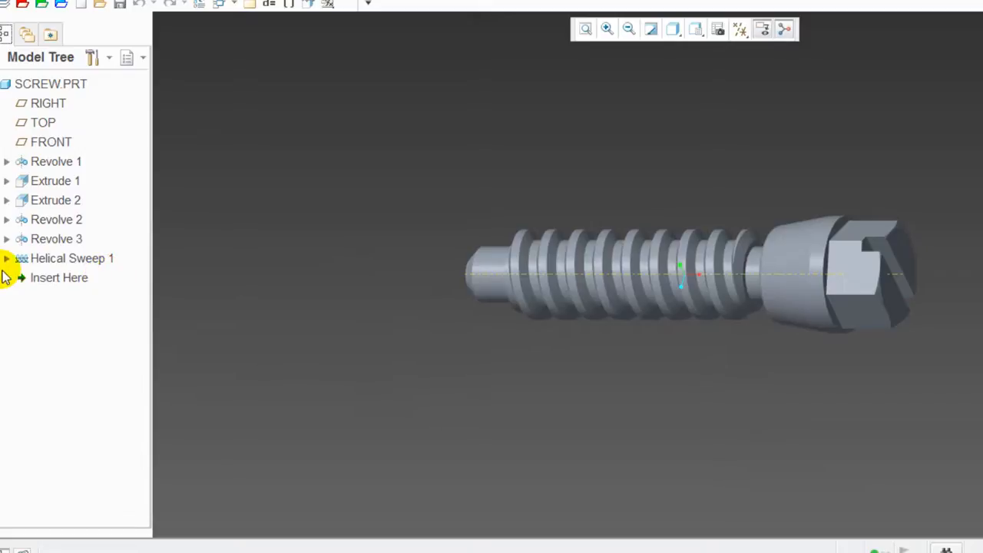
pyautogui.rightClick(69, 239)
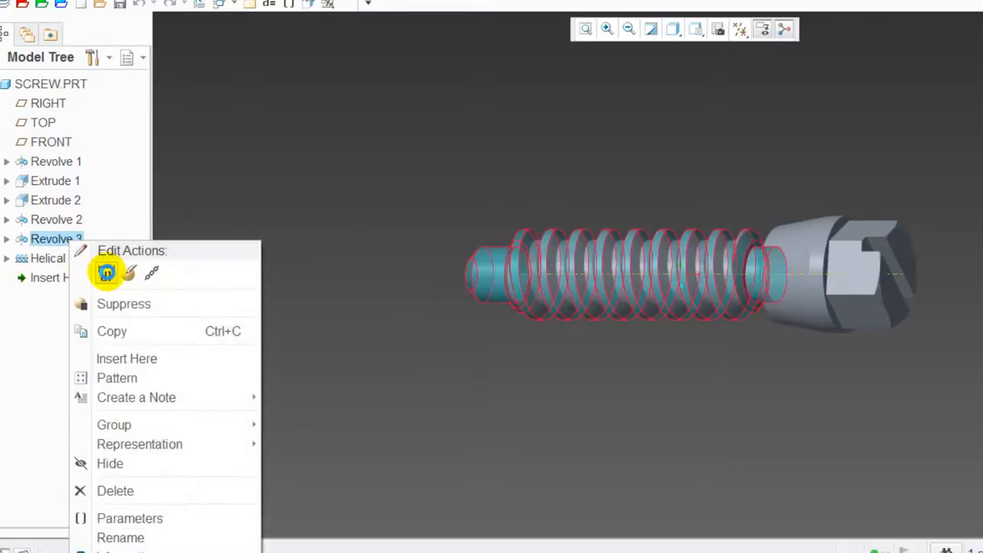
pyautogui.click(105, 274)
pyautogui.moveTo(768, 278); pyautogui.dragTo(793, 221, button='middle')
pyautogui.scroll(5, 775, 255)
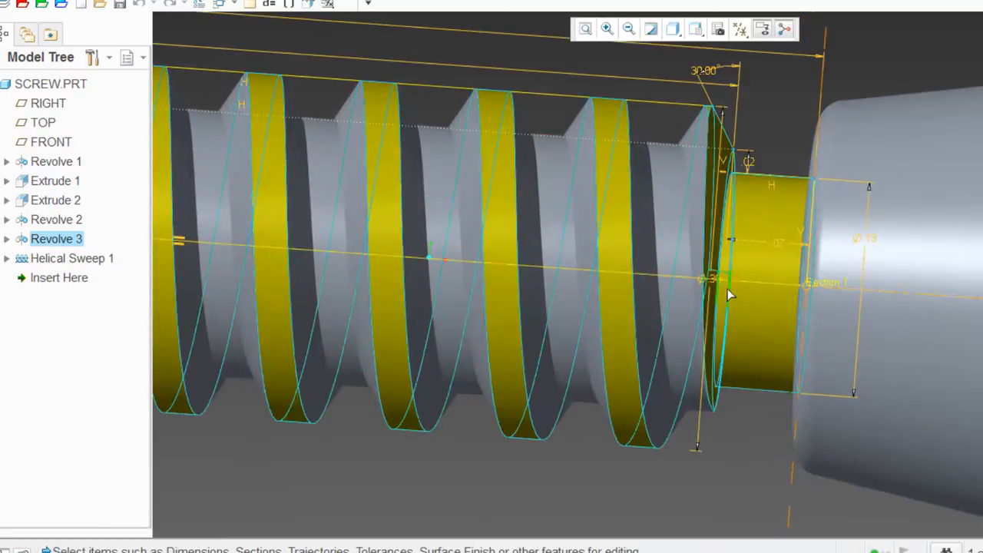
# Switch the display to No Hidden, set Revolve 3's outer diameter to 0.33, and regenerate the screw.
pyautogui.click(675, 28)
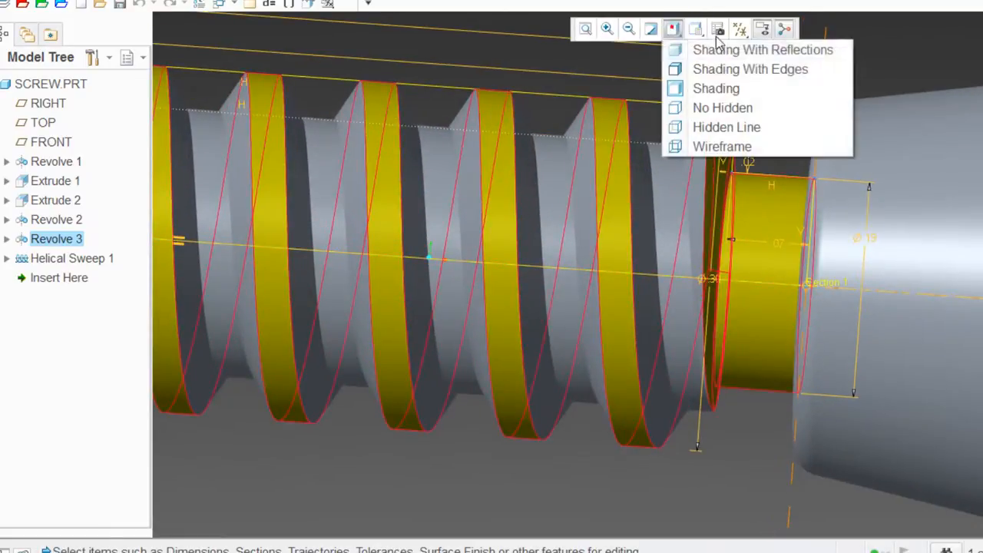
pyautogui.click(722, 106)
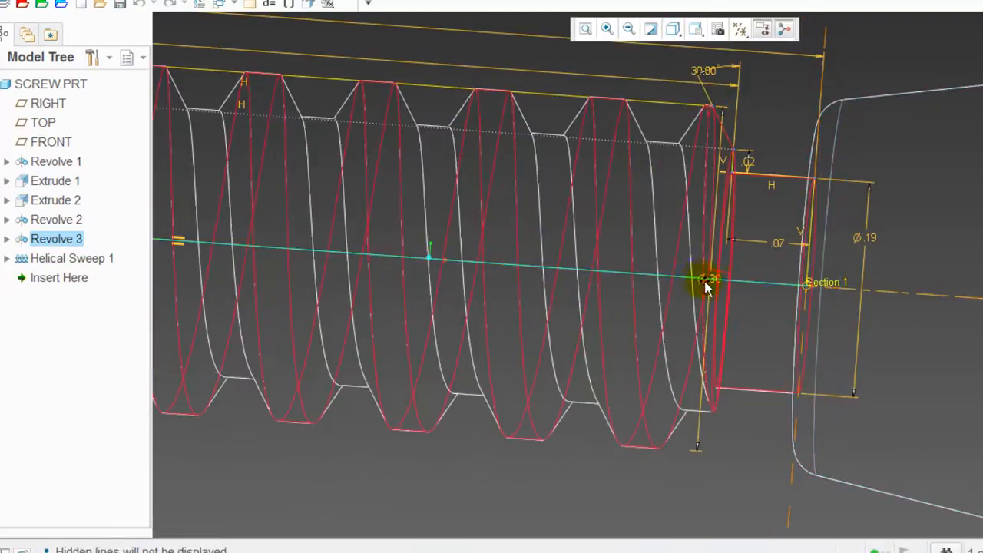
pyautogui.scroll(5, 726, 292)
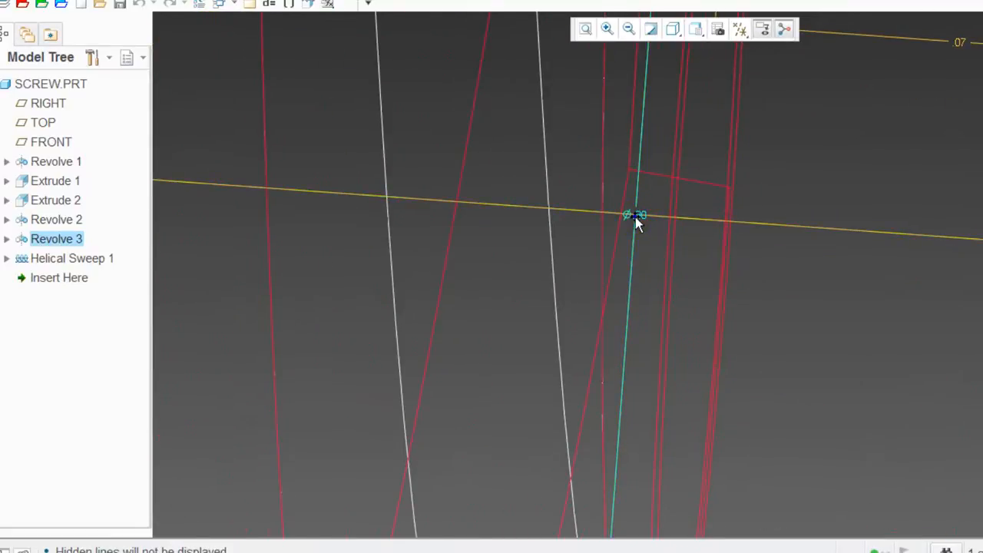
pyautogui.doubleClick(635, 215)
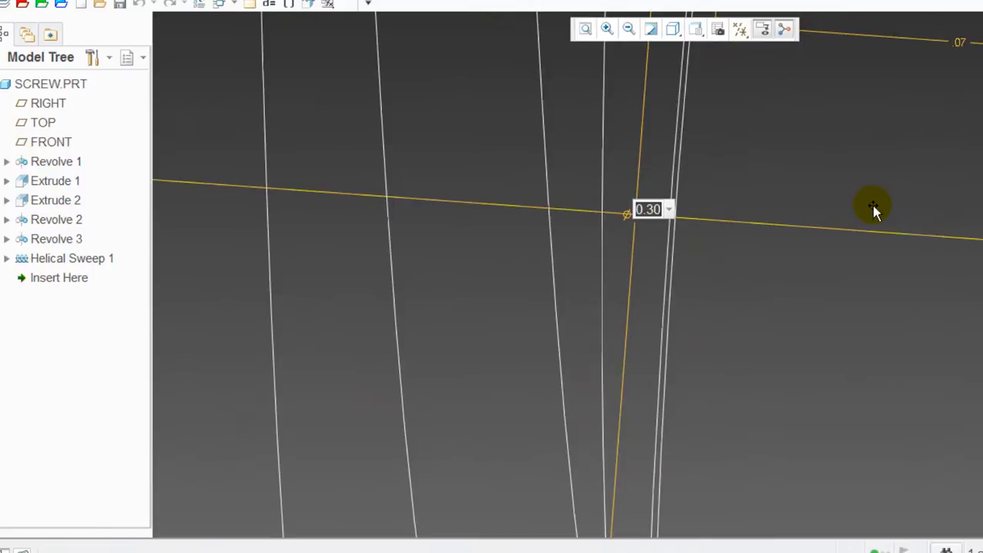
pyautogui.write('0.33')
pyautogui.middleClick(873, 206)
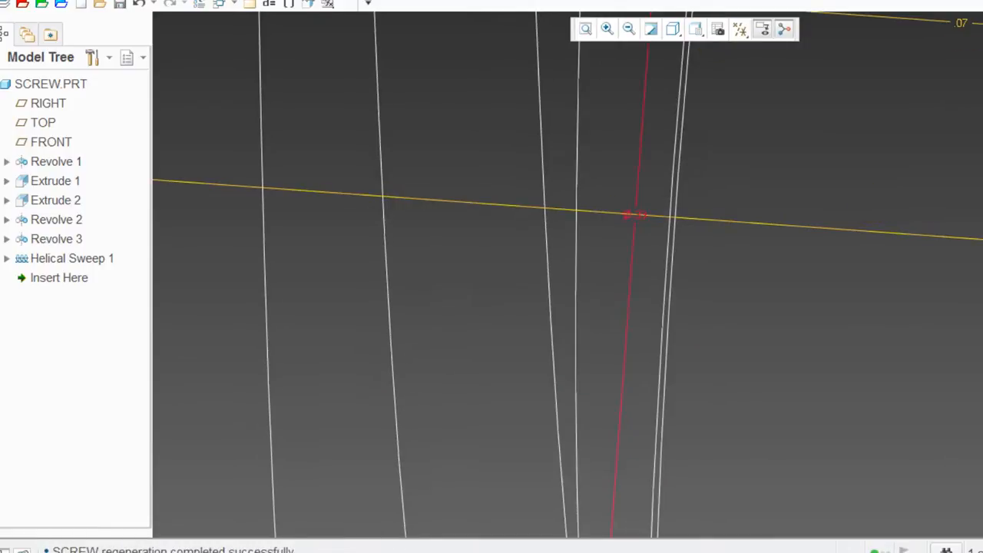
pyautogui.hotkey('ctrl', 'g')
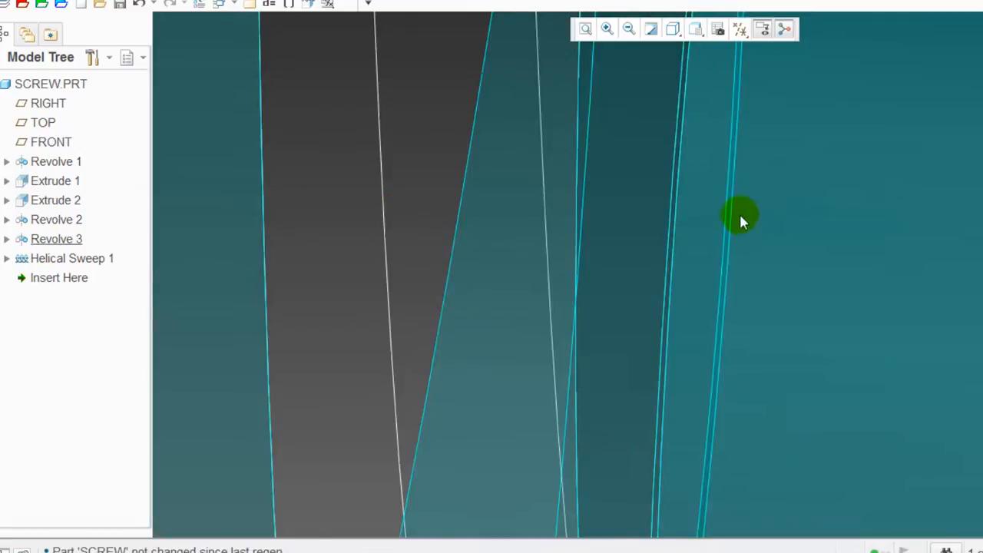
# Save the screw part and return its display style to Shading.
pyautogui.scroll(10, 740, 220)
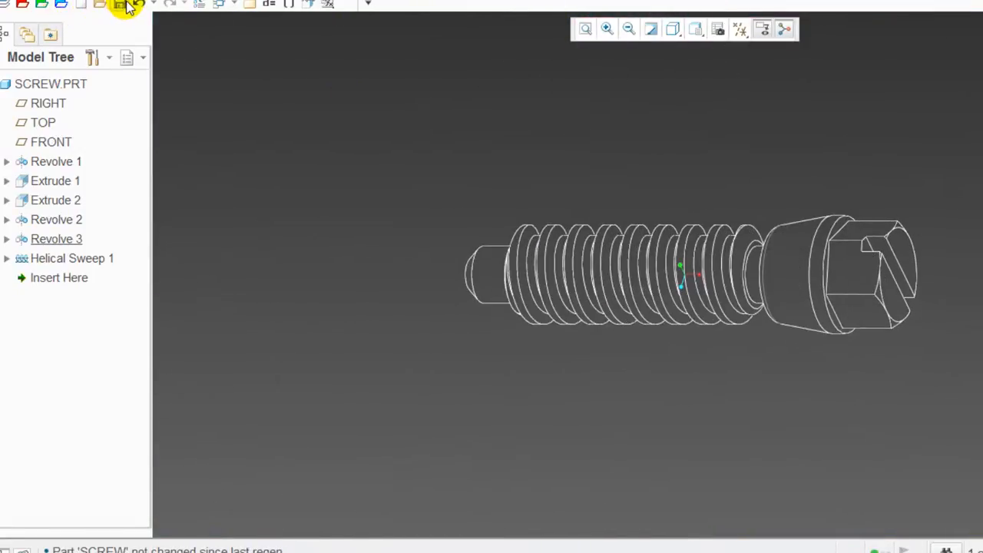
pyautogui.click(120, 5)
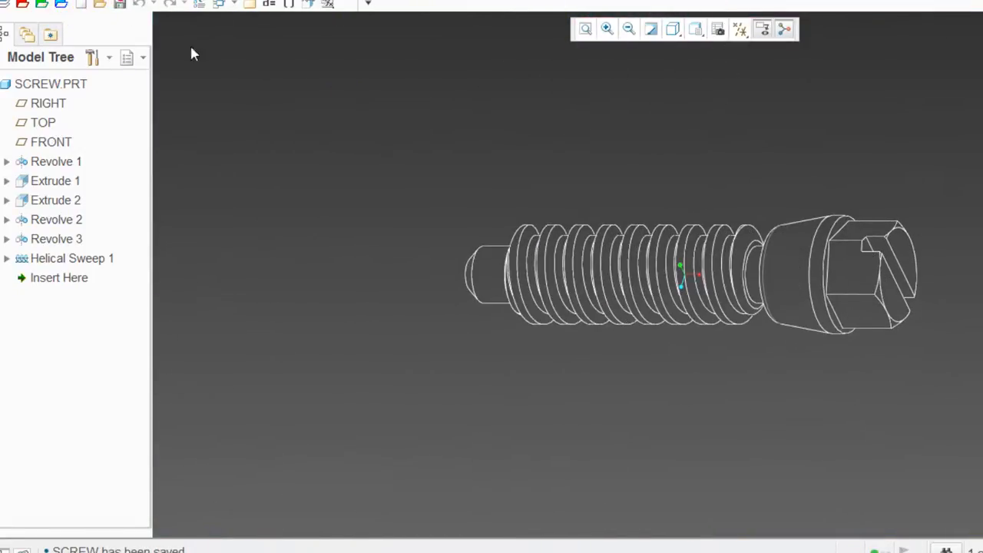
pyautogui.click(674, 29)
pyautogui.click(705, 87)
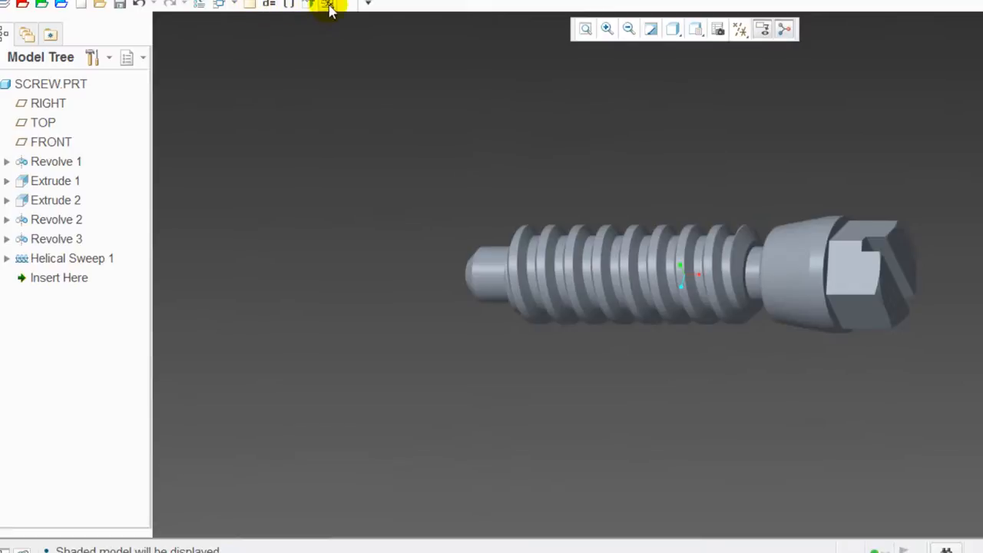
# Switch to CLAMP.PRT and inspect how the screw thread engages the band slots in the cross-section.
pyautogui.click(227, 6)
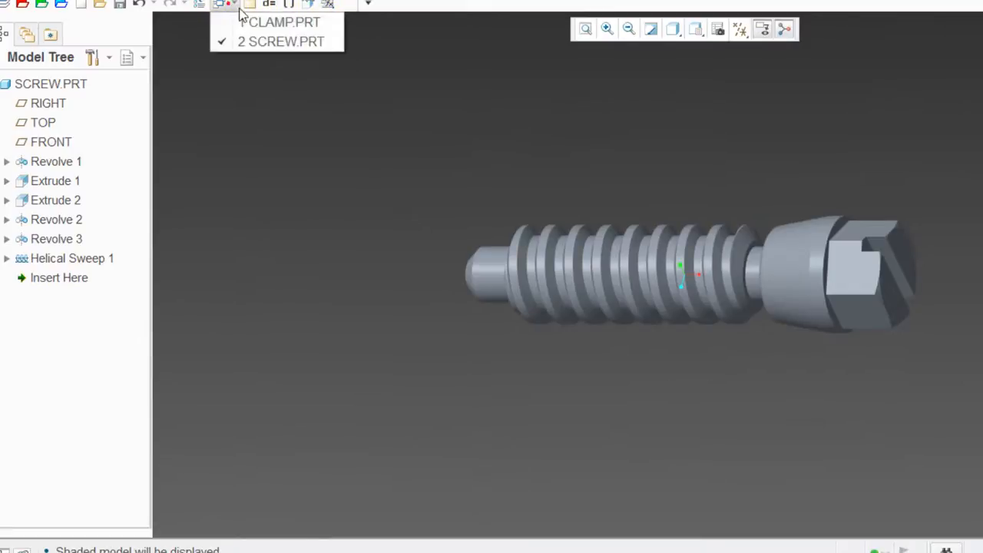
pyautogui.click(270, 21)
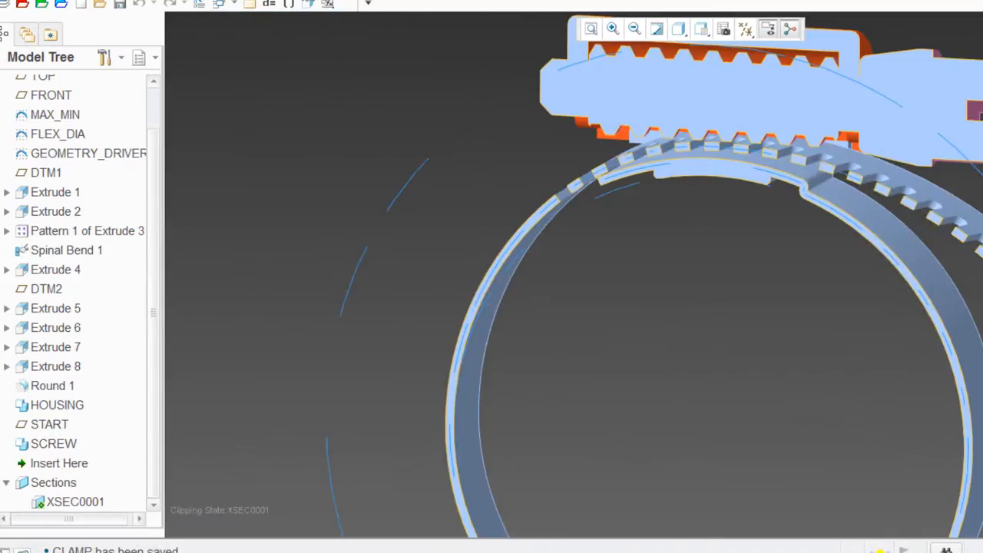
pyautogui.moveTo(644, 192)
pyautogui.mouseDown(button='middle')
pyautogui.moveTo(652, 178)
pyautogui.moveTo(653, 188)
pyautogui.mouseUp(button='middle')
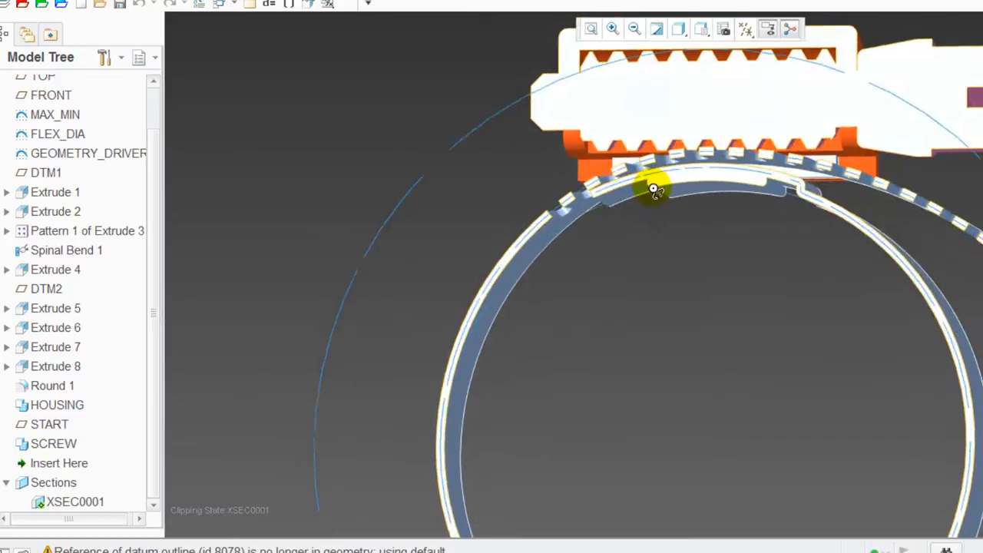
pyautogui.scroll(-7, 717, 131)
pyautogui.moveTo(691, 274); pyautogui.dragTo(607, 253, button='middle')
pyautogui.scroll(1, 606, 255)
pyautogui.scroll(3, 506, 318)
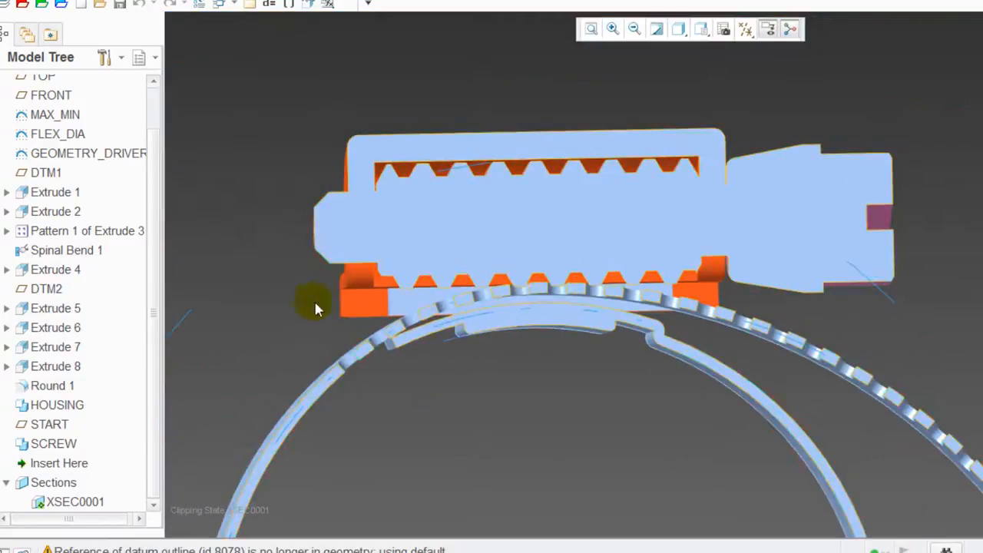
pyautogui.scroll(-5, 588, 325)
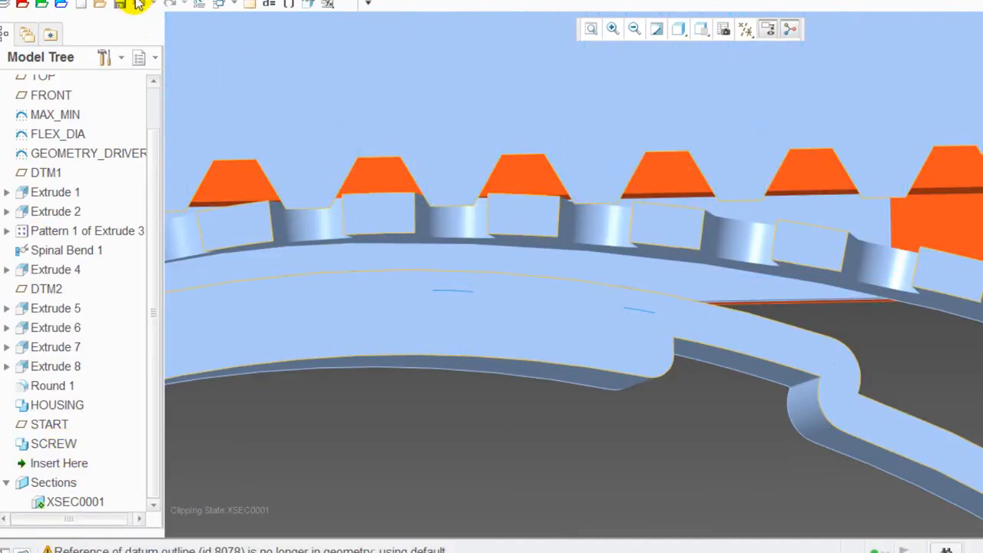
# Reopen the base model of the SCREW feature and display Revolve 3's dimensions for editing.
pyautogui.rightClick(61, 446)
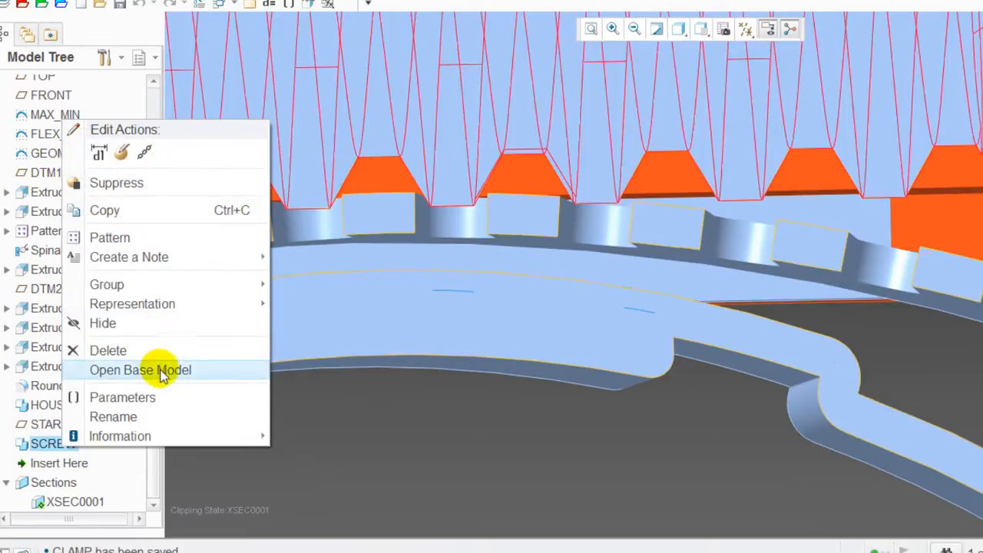
pyautogui.click(228, 369)
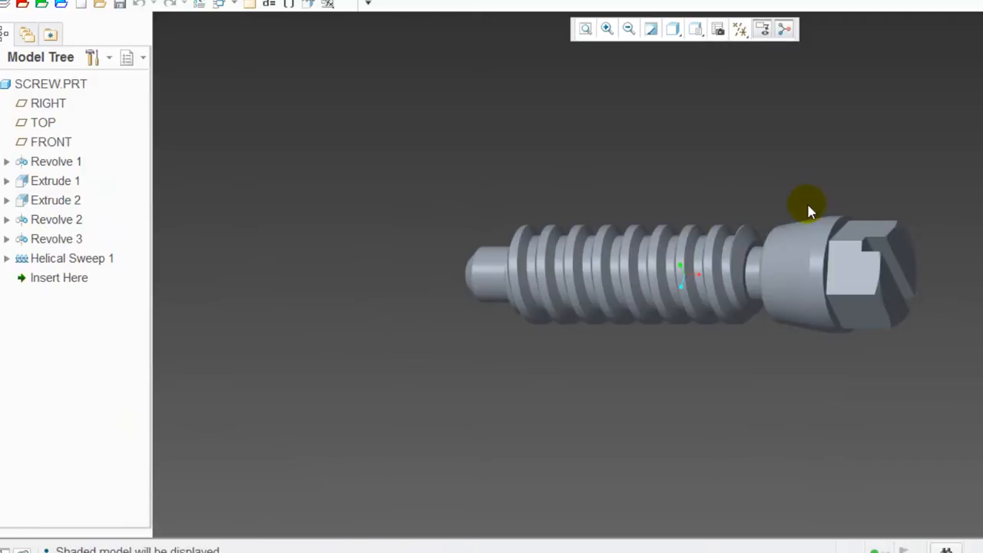
pyautogui.scroll(5, 806, 204)
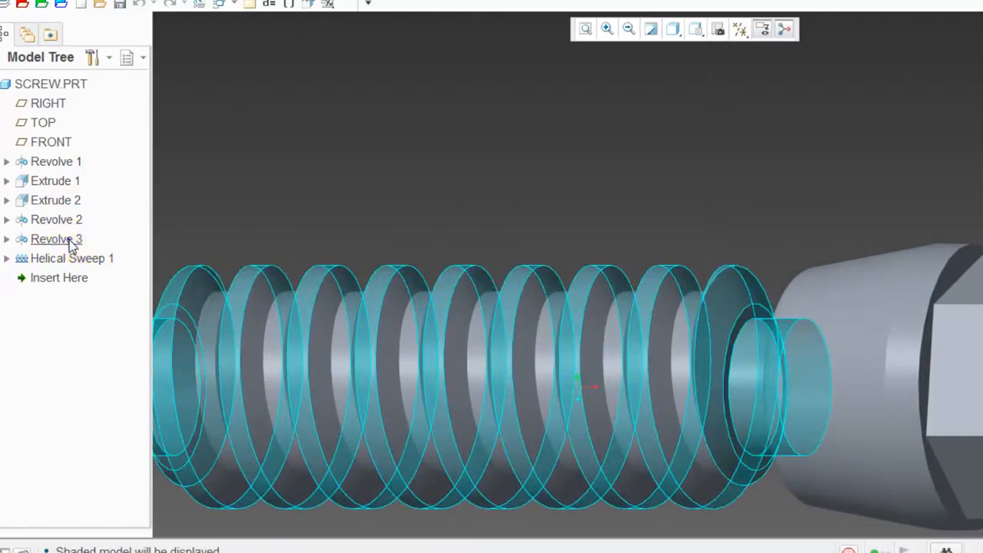
pyautogui.rightClick(71, 244)
pyautogui.click(105, 275)
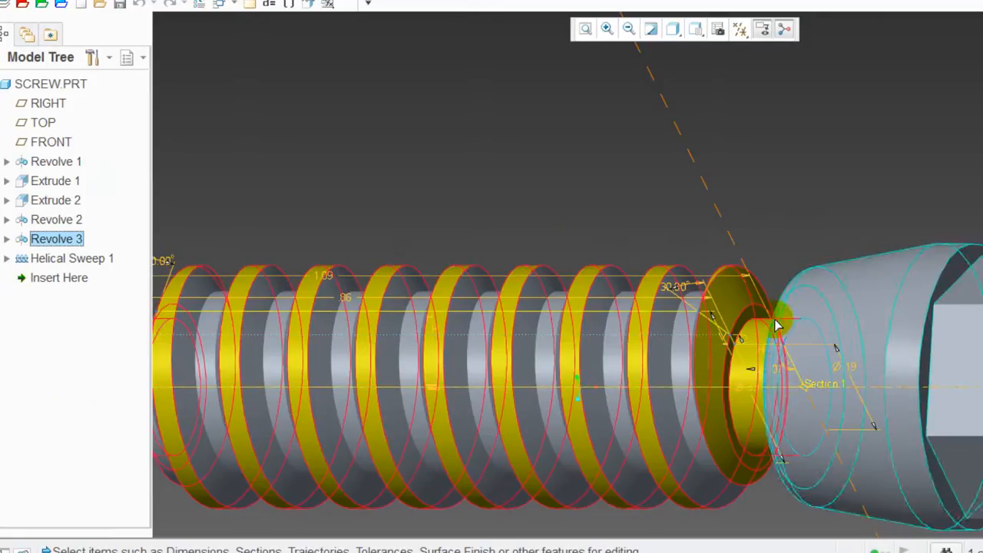
# Set the outer diameter of Revolve 3 to 0.34.
pyautogui.moveTo(776, 326); pyautogui.dragTo(804, 248, button='middle')
pyautogui.scroll(-3, 782, 401)
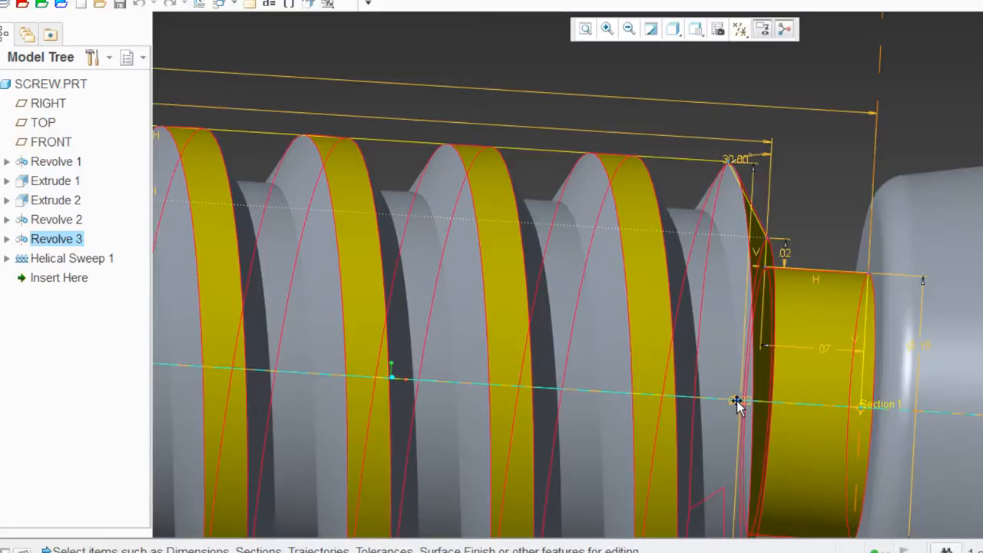
pyautogui.scroll(-5, 735, 405)
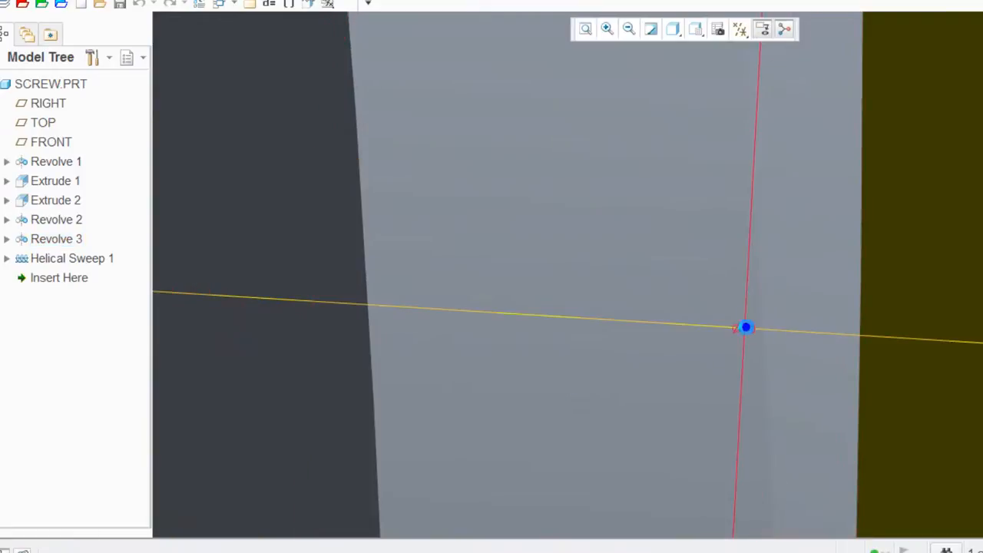
pyautogui.doubleClick(765, 324)
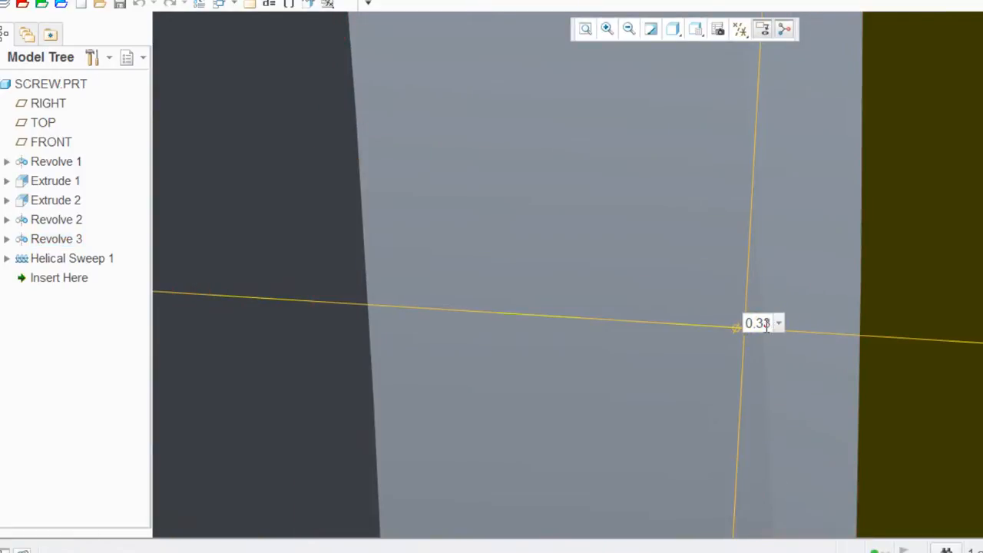
pyautogui.write('4')
pyautogui.press('Return')
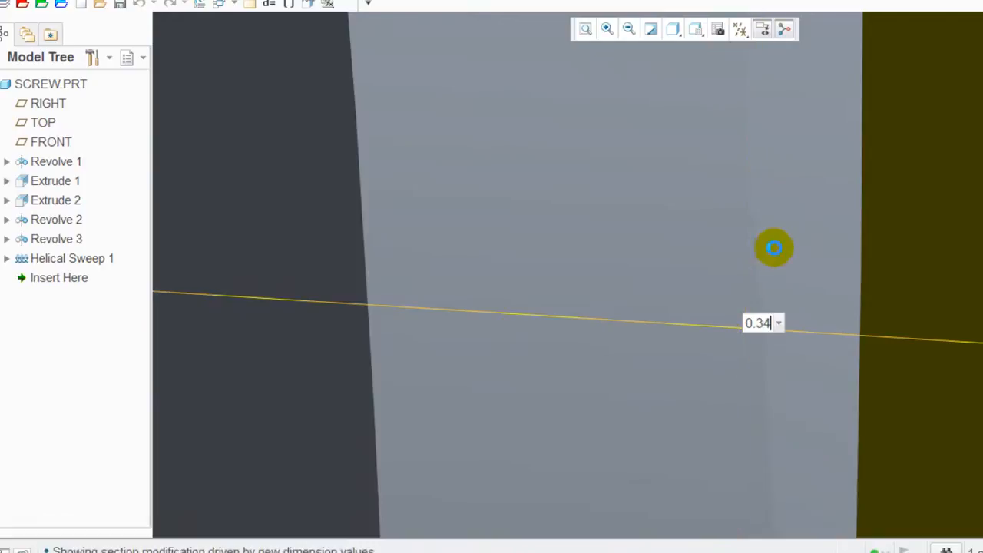
# Open Helical Sweep 1 on the screw for editing and show its sketch section dimensions.
pyautogui.scroll(-10, 405, 113)
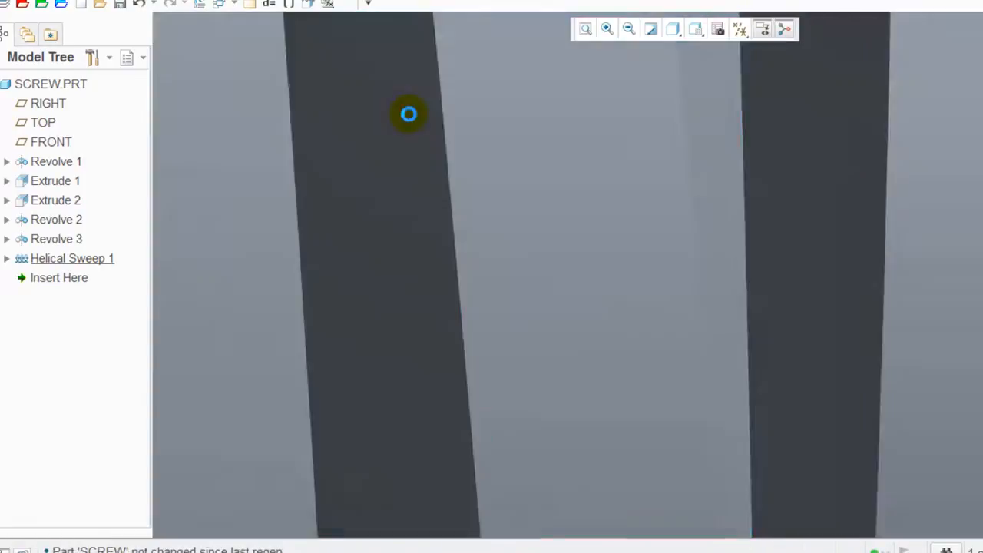
pyautogui.keyDown('ctrl'); pyautogui.moveTo(525, 163); pyautogui.dragTo(626, 258, button='middle'); pyautogui.keyUp('ctrl')
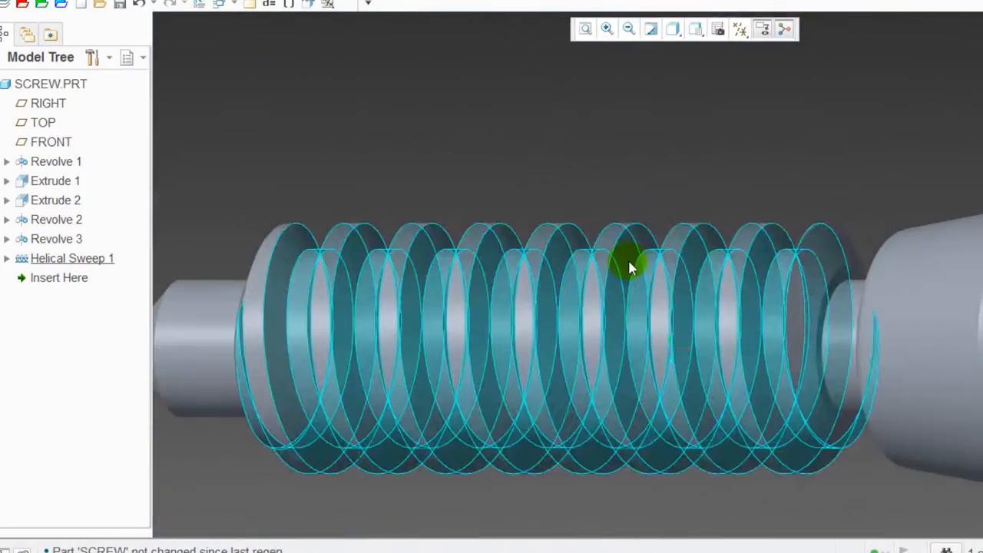
pyautogui.doubleClick(630, 246)
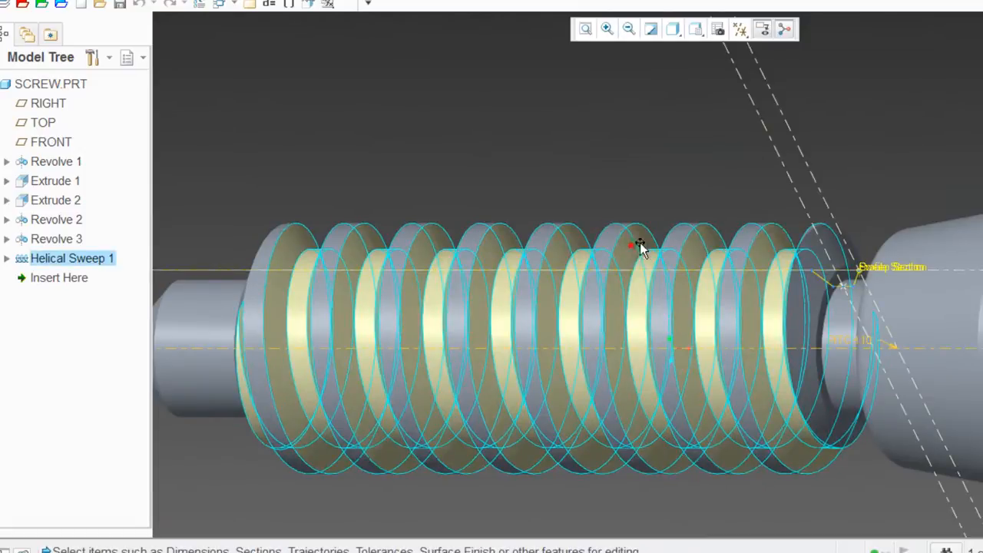
pyautogui.moveTo(524, 195); pyautogui.dragTo(496, 174, button='middle')
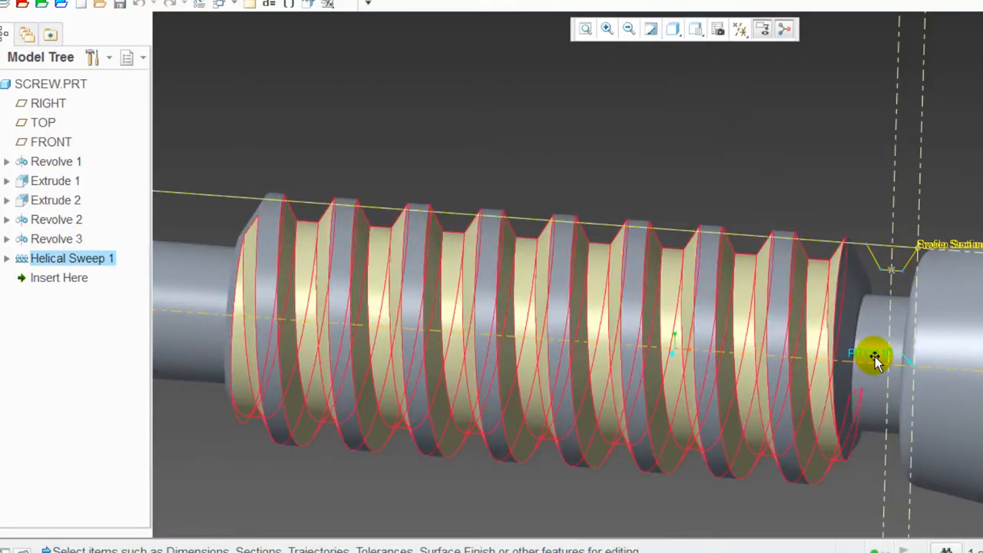
pyautogui.rightClick(456, 86)
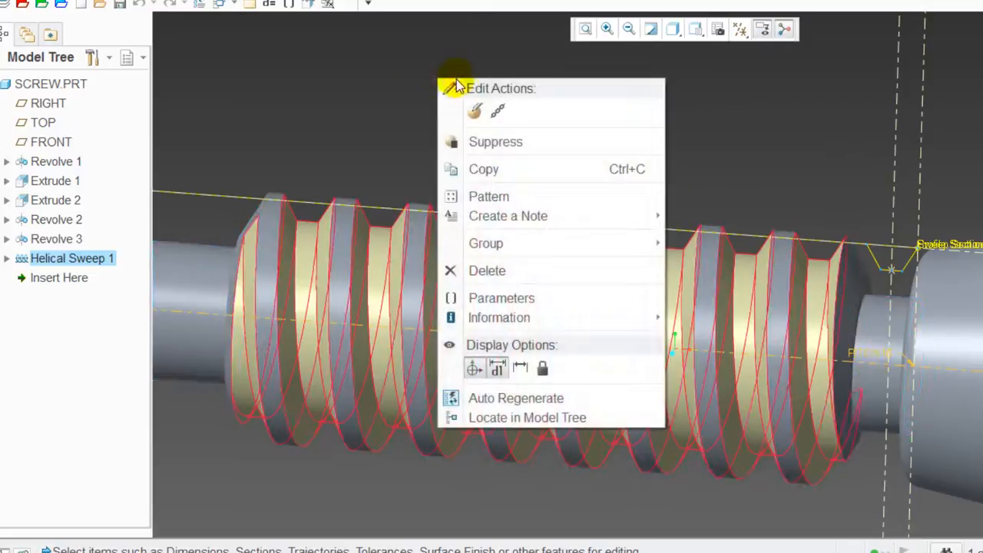
pyautogui.click(521, 369)
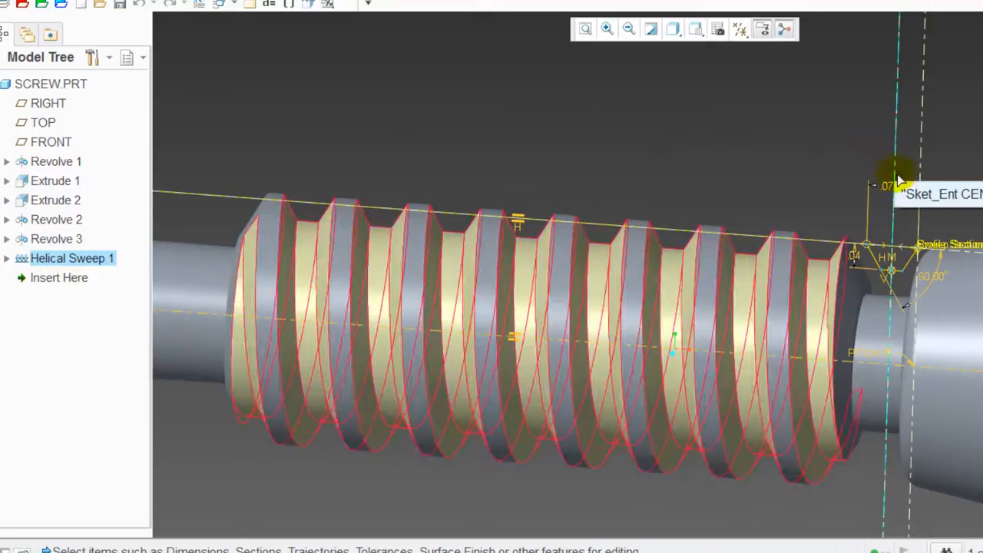
# Set the top width of the helical sweep's thread profile to 0.08 and increase it to 0.09.
pyautogui.doubleClick(890, 186)
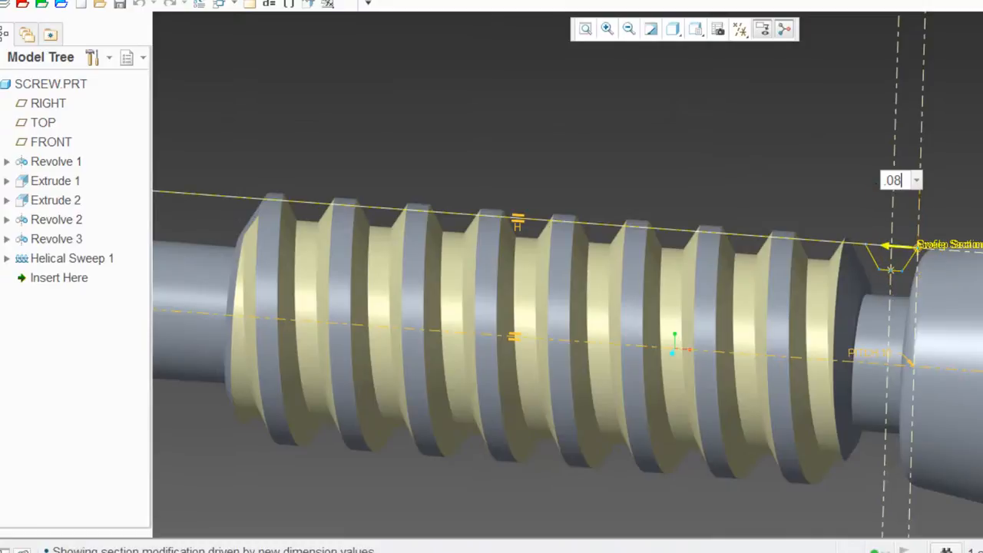
pyautogui.press('Return')
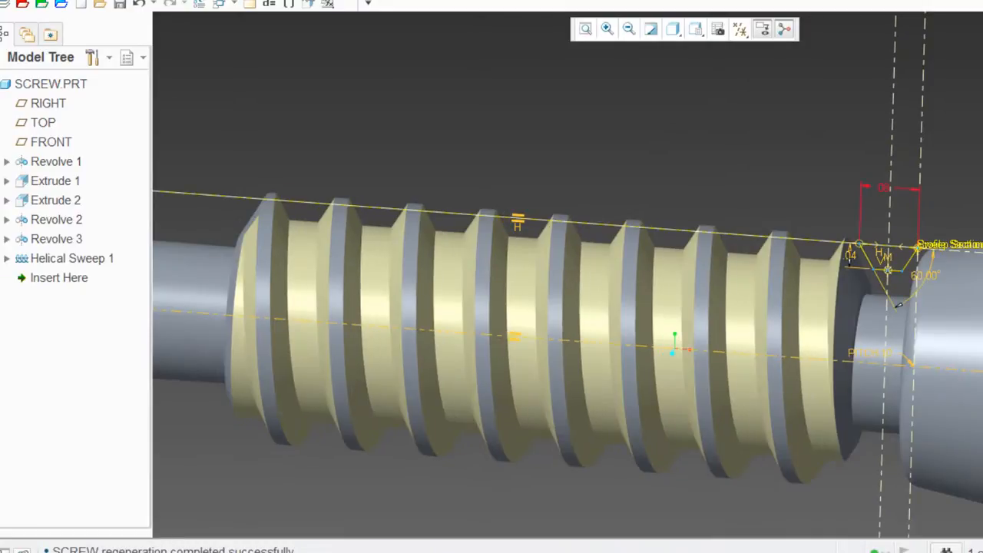
pyautogui.doubleClick(883, 192)
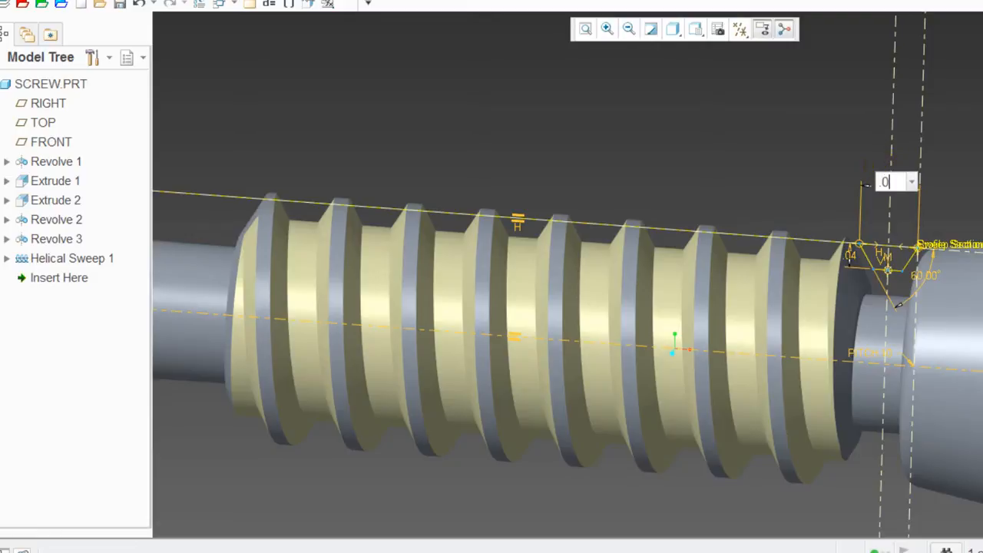
pyautogui.write('.09')
pyautogui.press('Return')
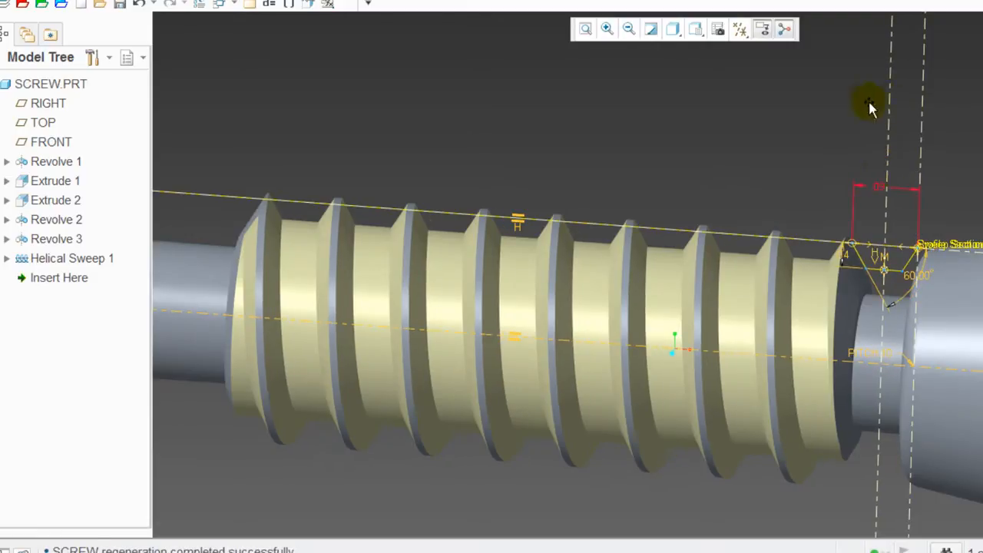
# Set the depth of the helical sweep's thread profile to 0.05 and regenerate the screw.
pyautogui.scroll(2, 875, 261)
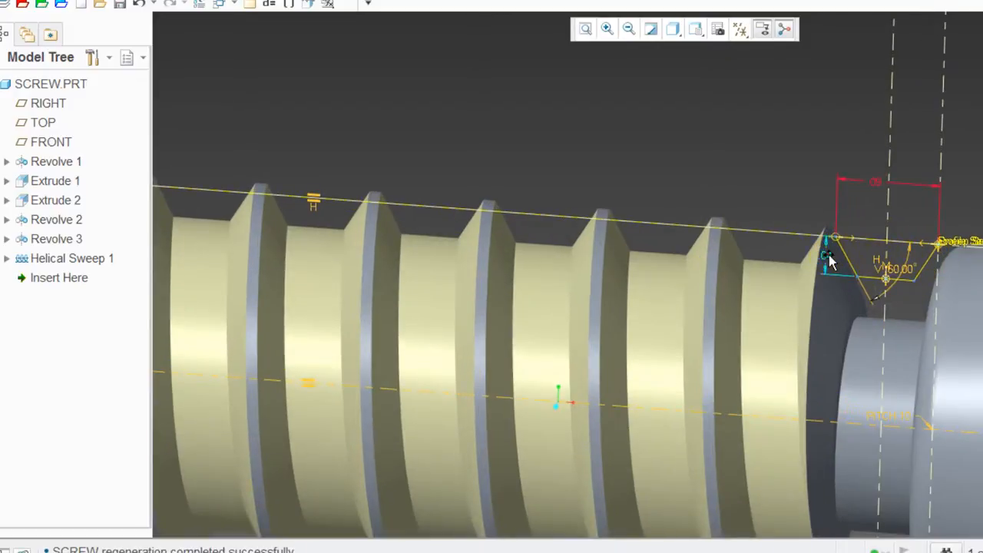
pyautogui.doubleClick(827, 258)
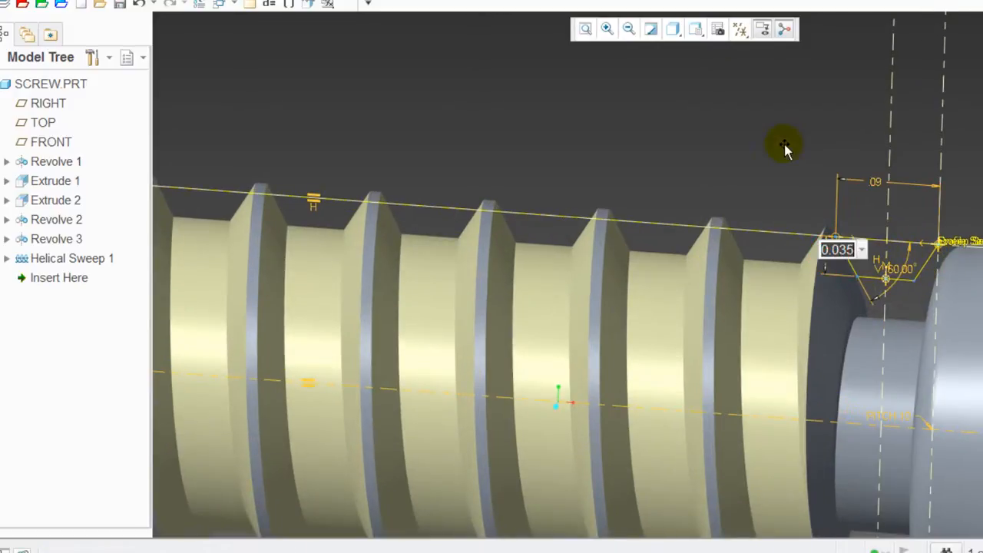
pyautogui.press('BackSpace')
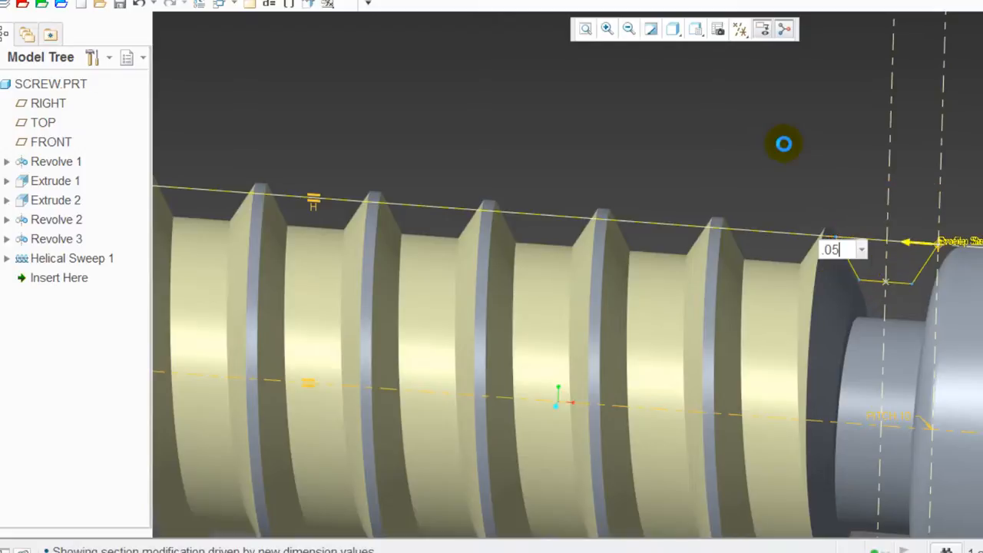
pyautogui.press('Return')
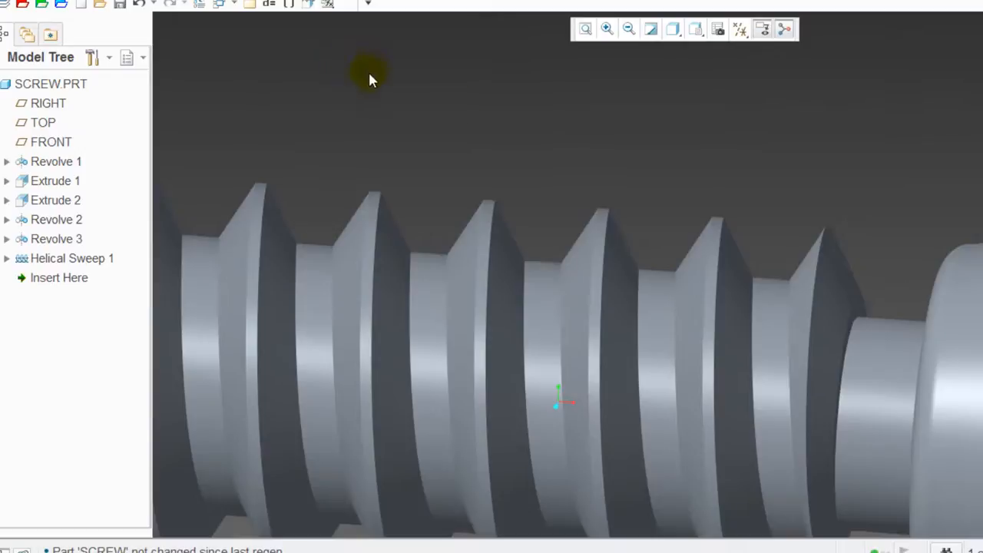
pyautogui.moveTo(368, 69)
pyautogui.mouseDown(button='middle')
pyautogui.moveTo(744, 138)
pyautogui.moveTo(791, 115)
pyautogui.moveTo(766, 121)
pyautogui.moveTo(704, 90)
pyautogui.moveTo(266, 125)
pyautogui.moveTo(260, 103)
pyautogui.mouseUp(button='middle')
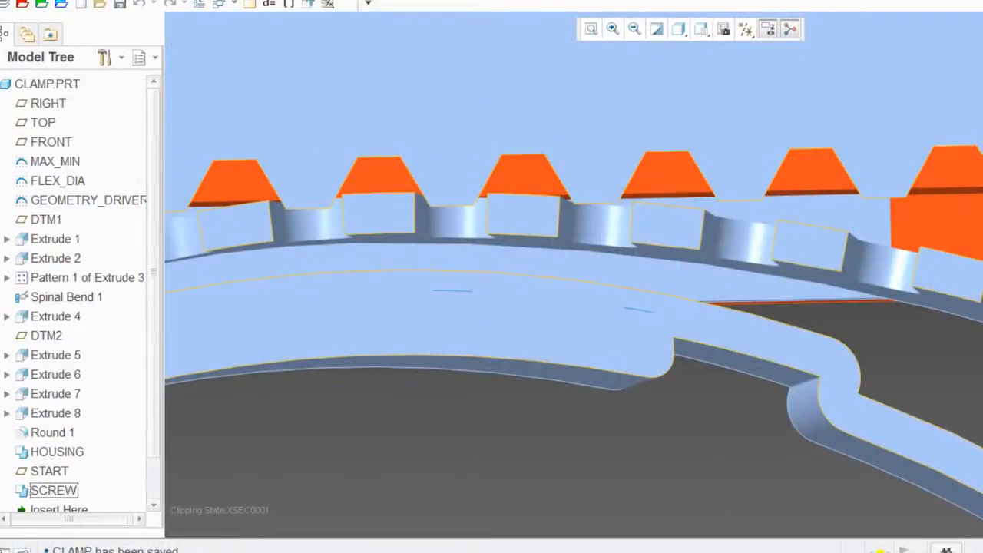
# Switch to CLAMP.PRT, regenerate it and inspect how the screw thread meets the band slots in the cross-section.
pyautogui.hotkey('ctrl', 'g')
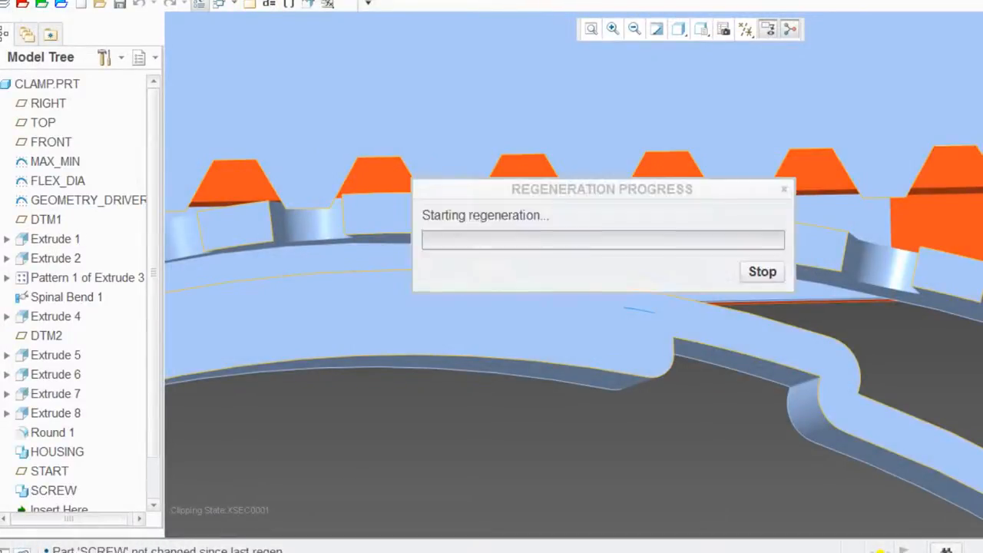
pyautogui.moveTo(797, 176); pyautogui.dragTo(669, 277, button='middle')
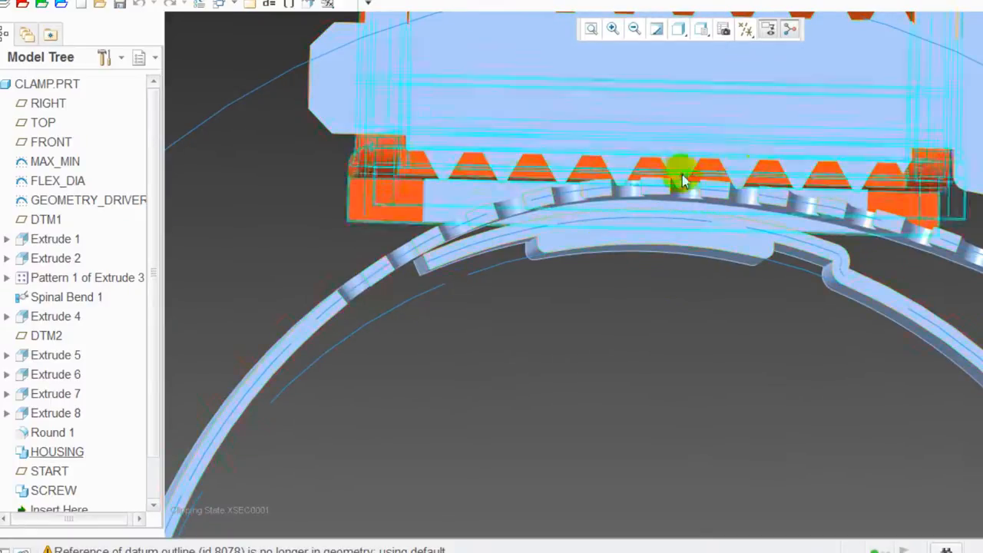
pyautogui.scroll(5, 702, 171)
pyautogui.scroll(2, 676, 211)
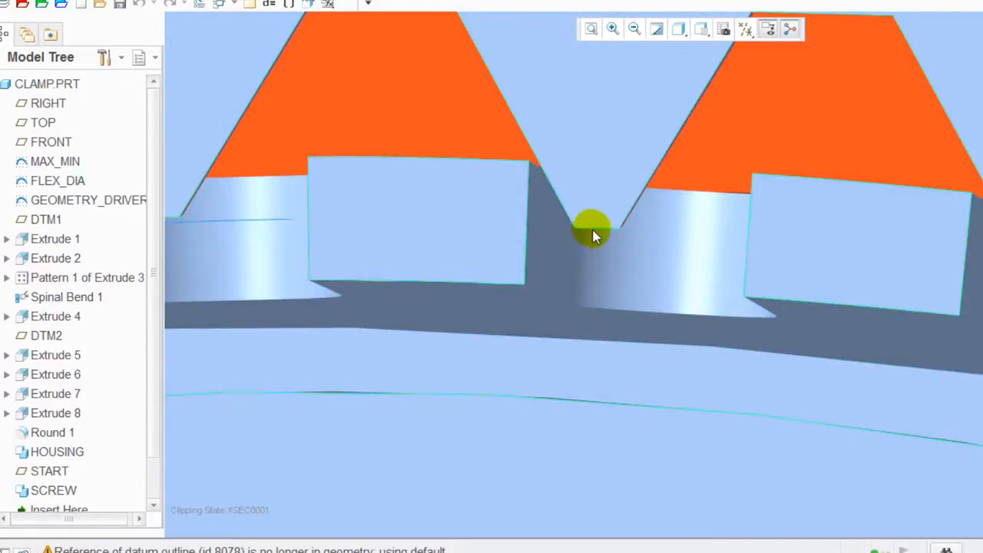
pyautogui.scroll(-5, 588, 164)
pyautogui.scroll(-5, 420, 321)
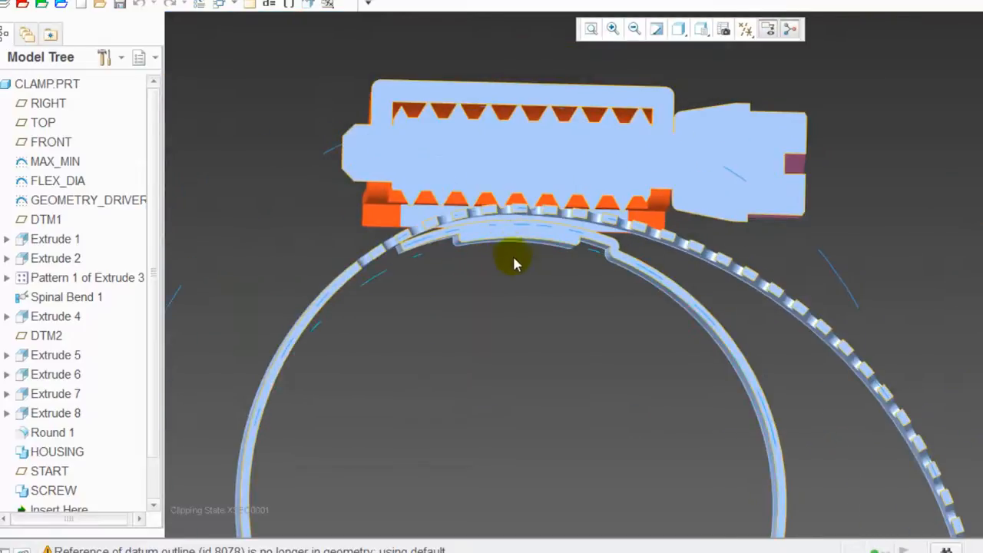
# Set the FLEX_DIA circle's diameter to 5 and regenerate the clamp.
pyautogui.rightClick(71, 181)
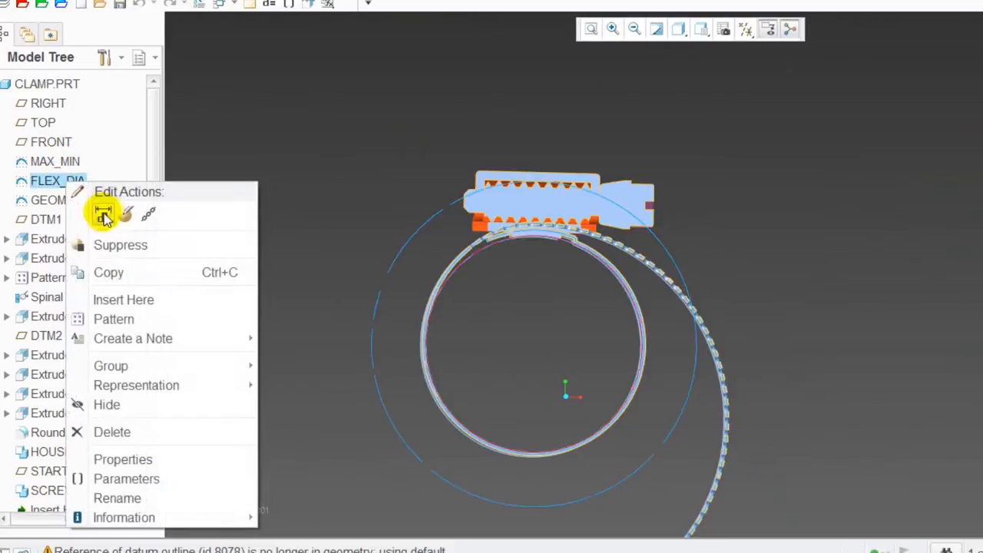
pyautogui.click(99, 212)
pyautogui.doubleClick(709, 466)
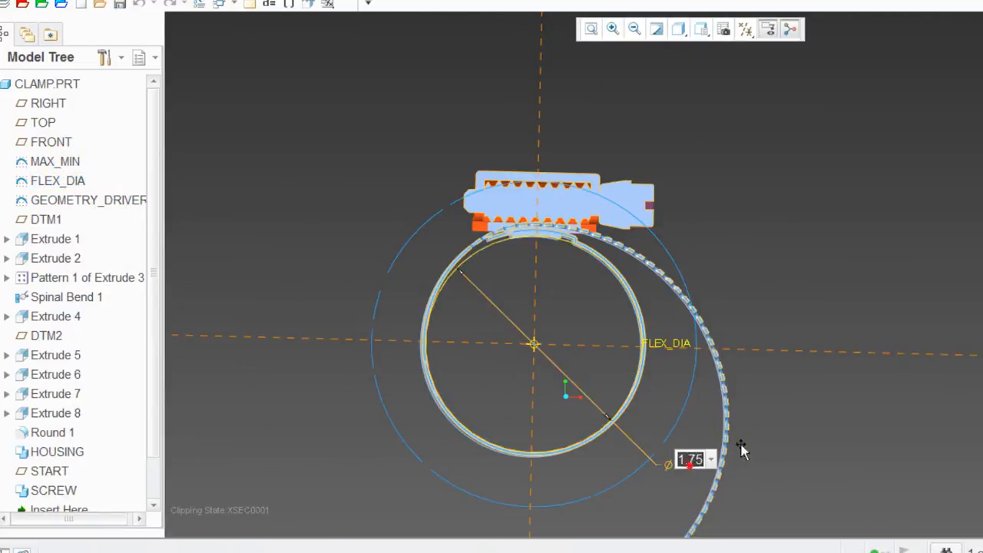
pyautogui.write('5')
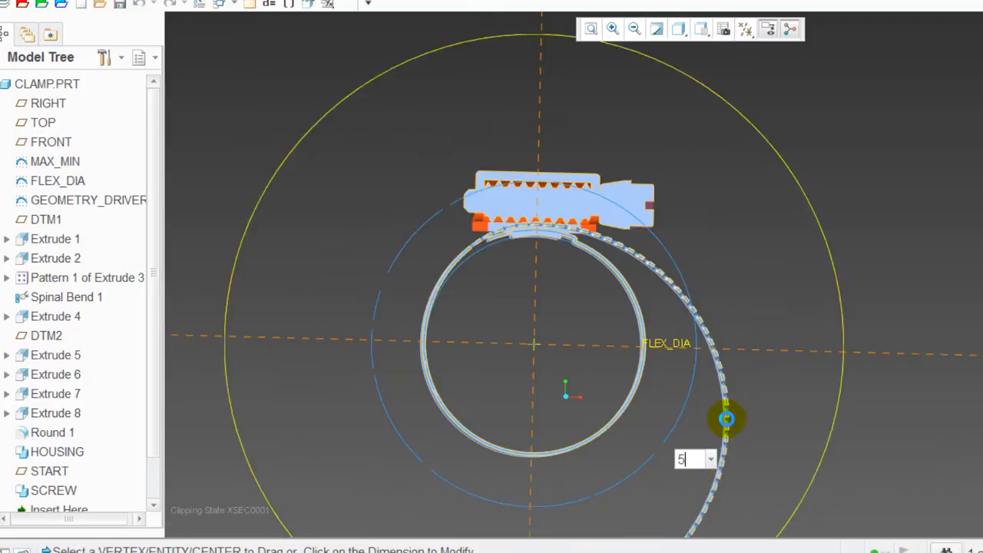
pyautogui.press('Return')
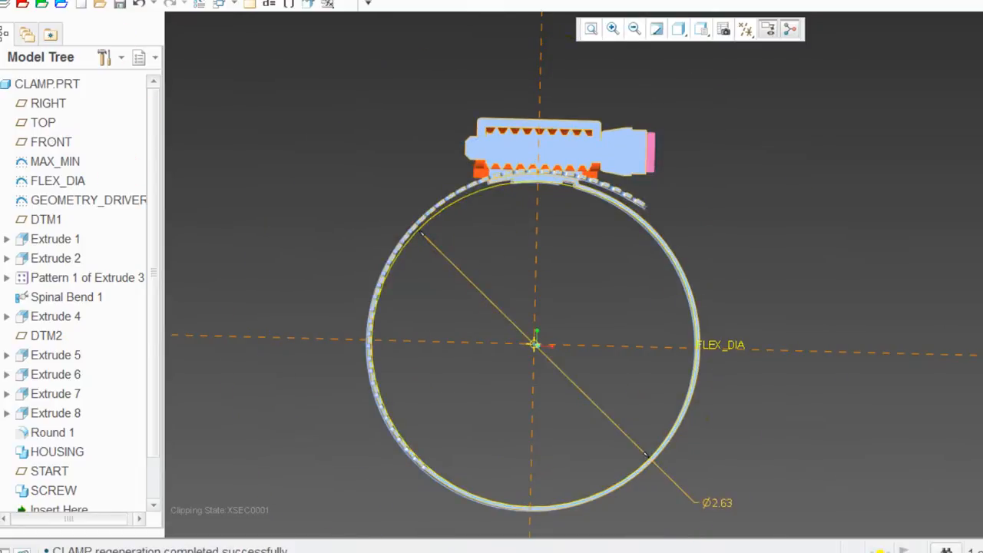
pyautogui.hotkey('ctrl', 'g')
# Examine the thread engagement with the band slots and the band's overlap at the enlarged clamp diameter.
pyautogui.scroll(5, 538, 109)
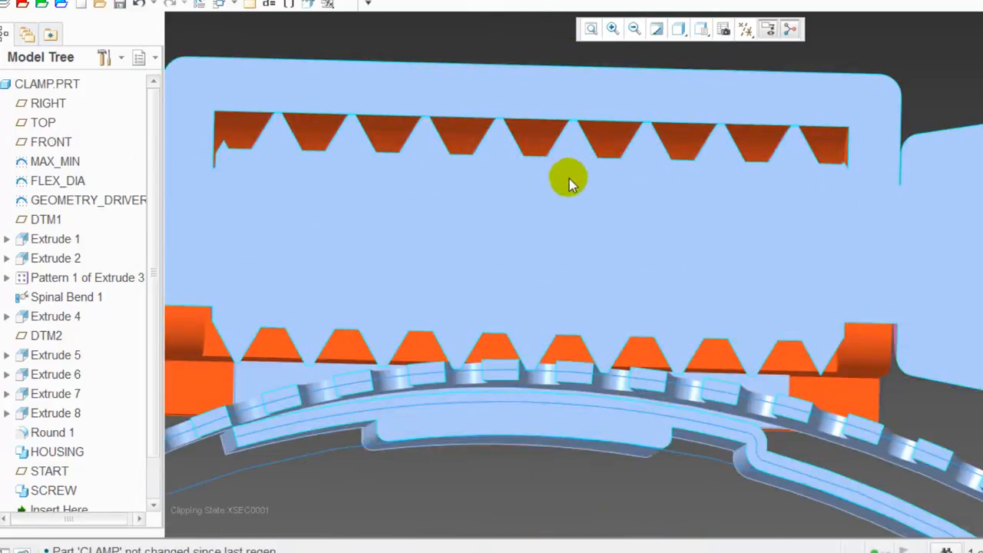
pyautogui.scroll(5, 527, 377)
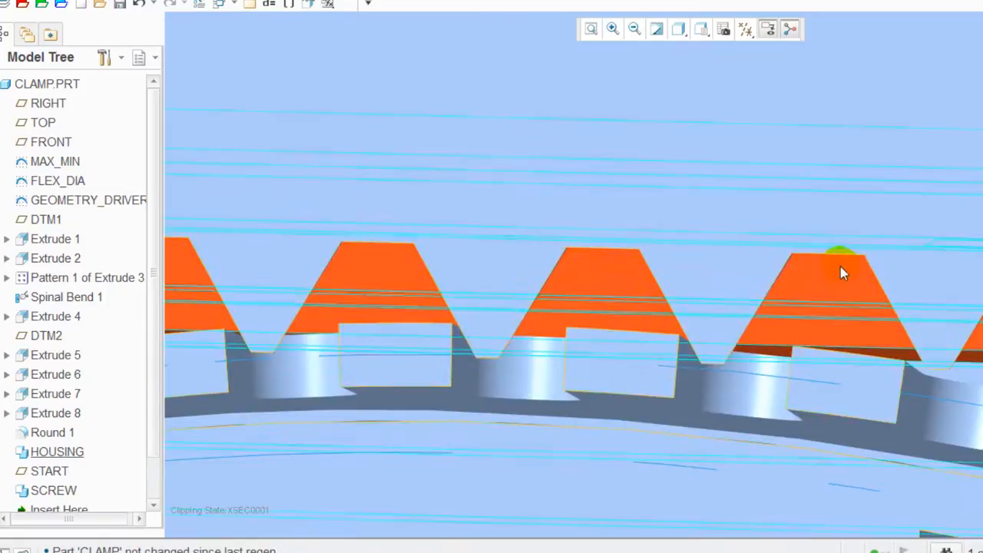
pyautogui.scroll(-2, 504, 323)
pyautogui.scroll(-6, 564, 169)
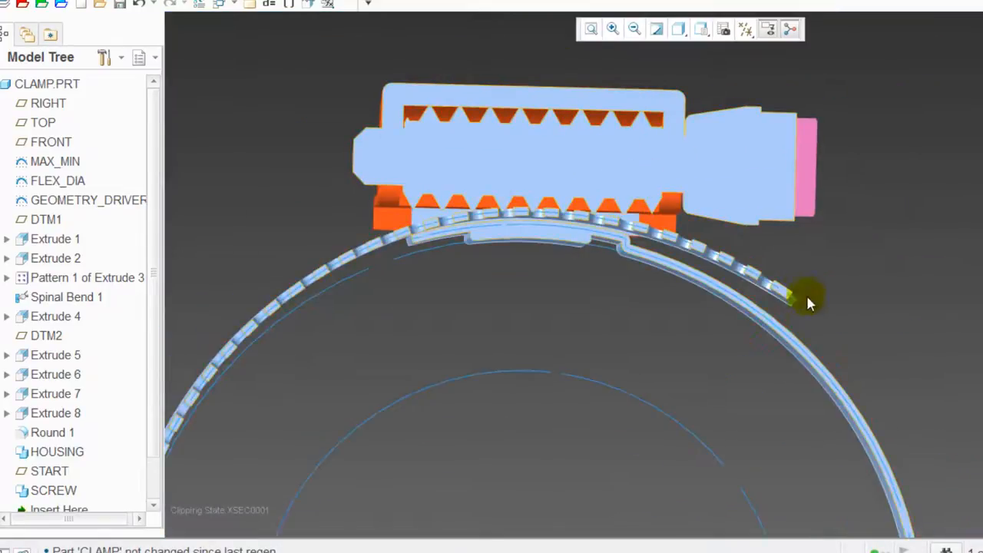
pyautogui.scroll(-5, 681, 208)
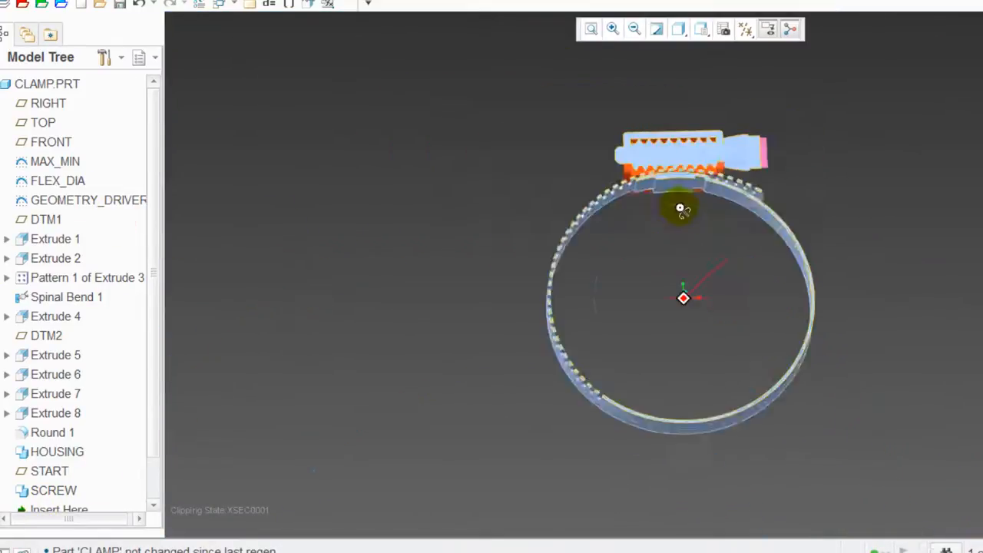
pyautogui.scroll(4, 676, 235)
pyautogui.scroll(5, 700, 334)
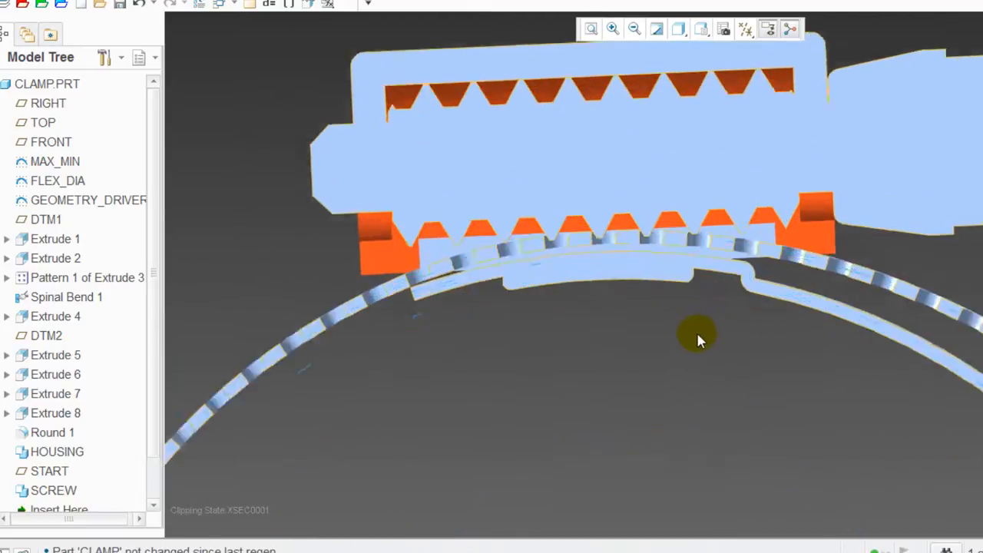
pyautogui.click(279, 311)
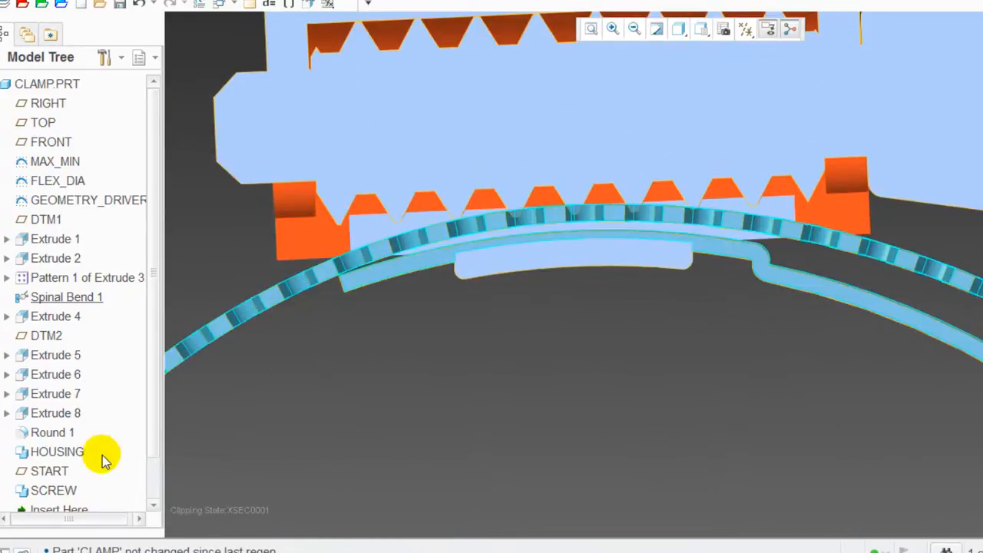
# Set the START datum plane's angle to 30 degrees and regenerate the clamp to check the thread engagement.
pyautogui.rightClick(55, 470)
pyautogui.click(84, 140)
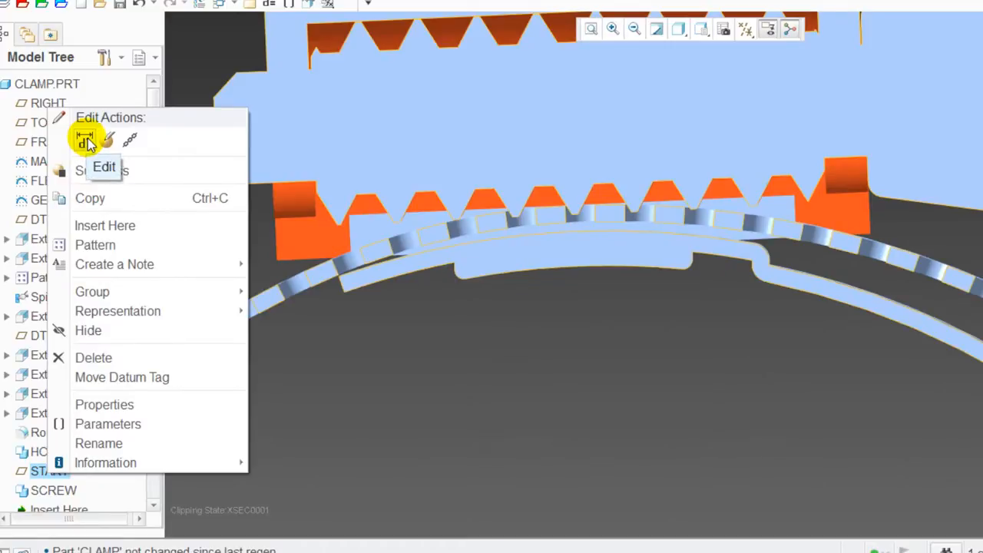
pyautogui.scroll(-5, 790, 333)
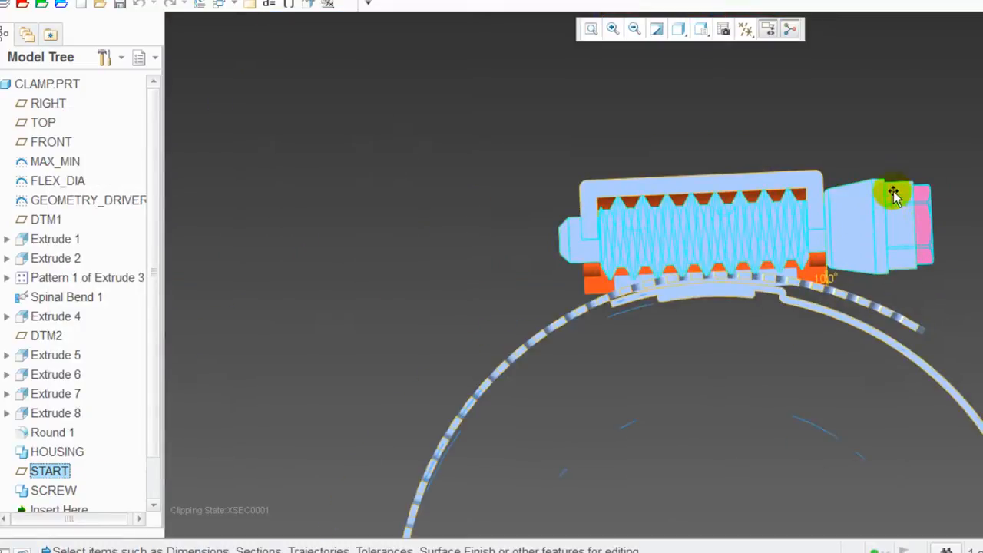
pyautogui.click(828, 283)
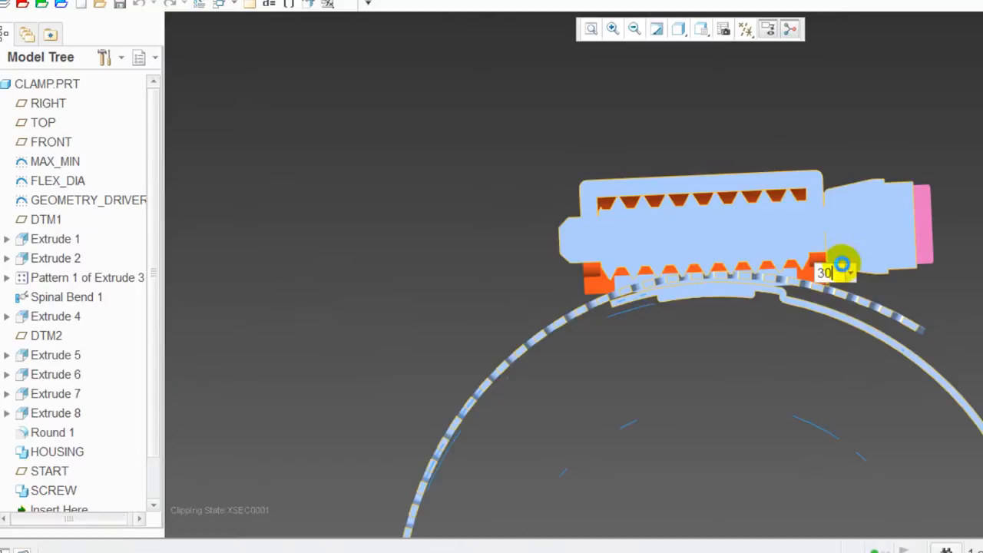
pyautogui.write('30')
pyautogui.press('Return')
pyautogui.scroll(6, 722, 268)
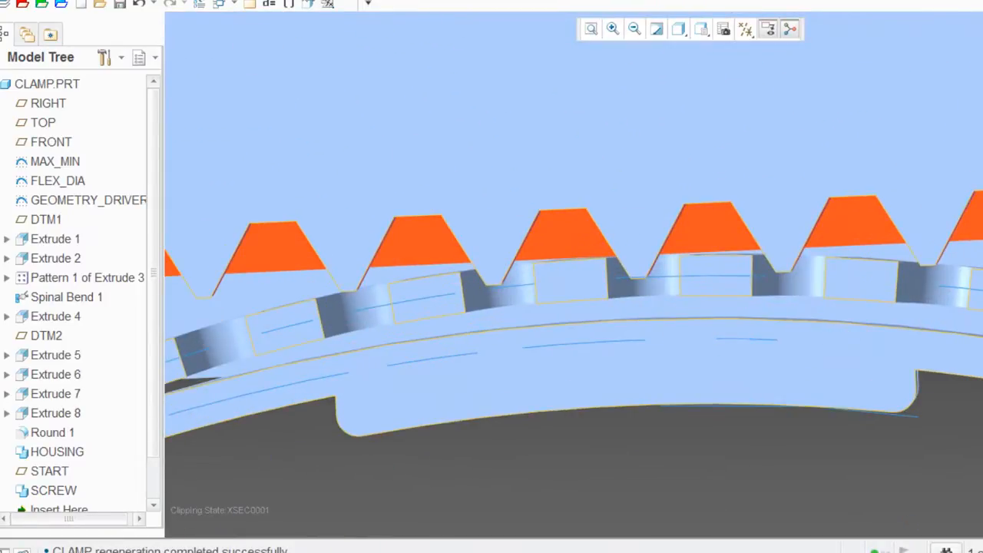
pyautogui.hotkey('ctrl', 'g')
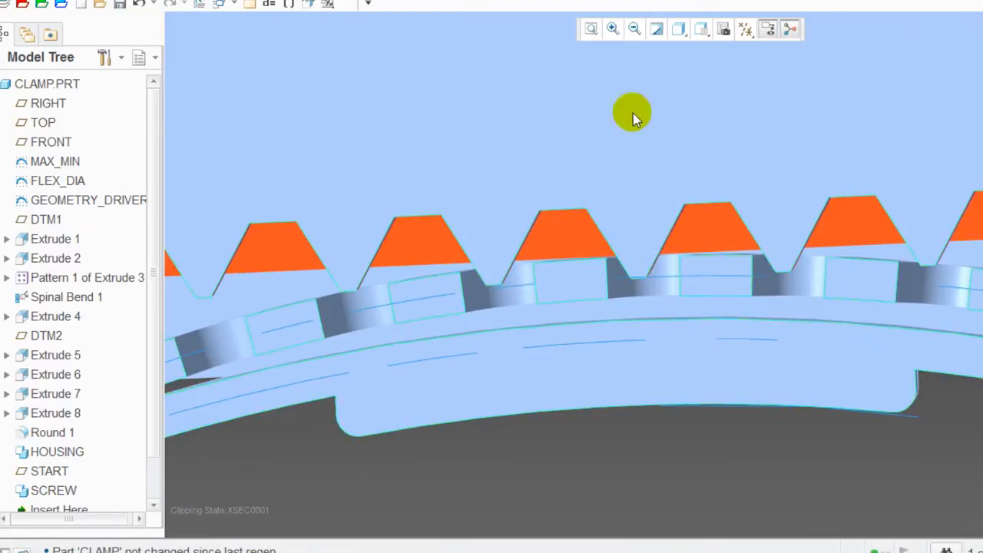
# Check the thread engagement from the side, set the START datum plane's angle to 50 degrees and regenerate the clamp.
pyautogui.click(702, 29)
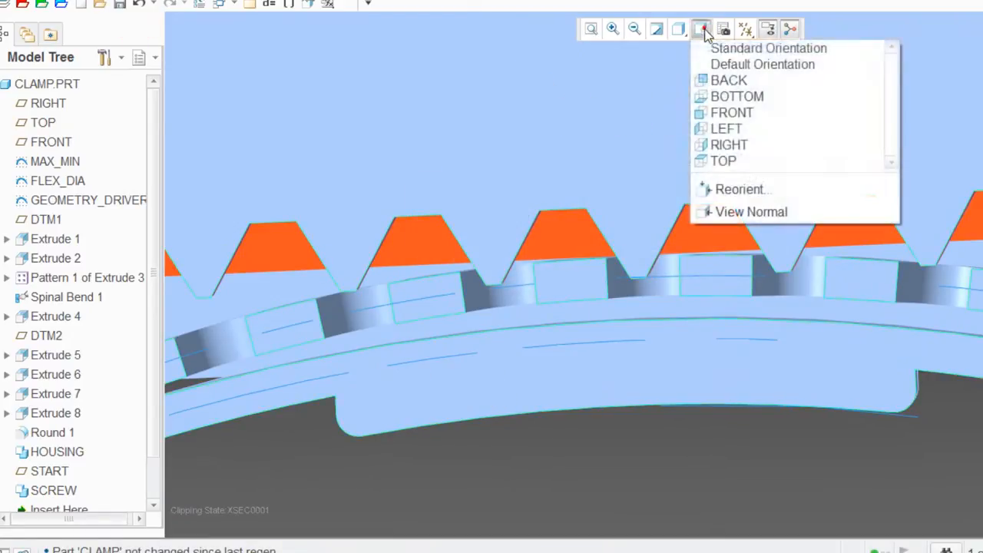
pyautogui.click(726, 129)
pyautogui.scroll(5, 695, 115)
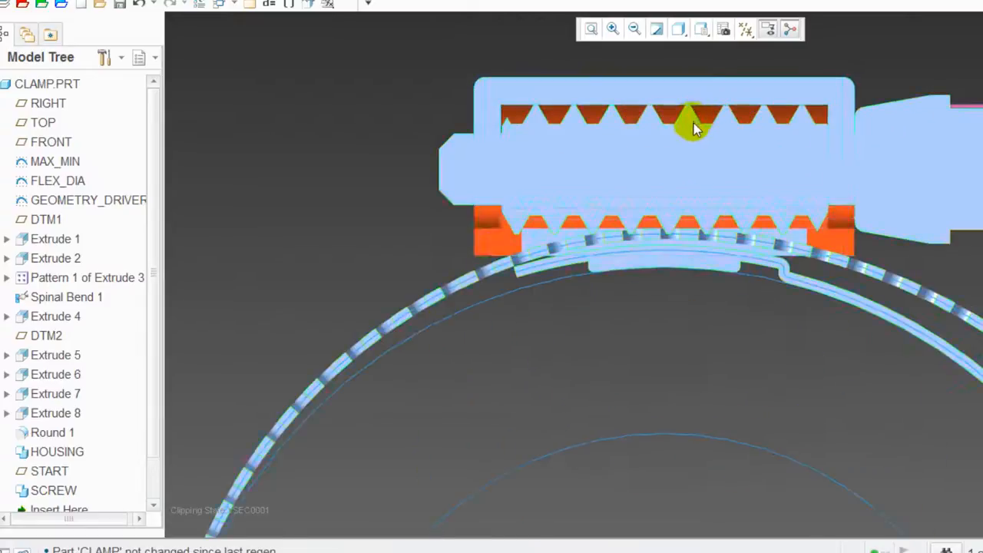
pyautogui.scroll(4, 693, 127)
pyautogui.scroll(-1, 626, 392)
pyautogui.scroll(3, 625, 406)
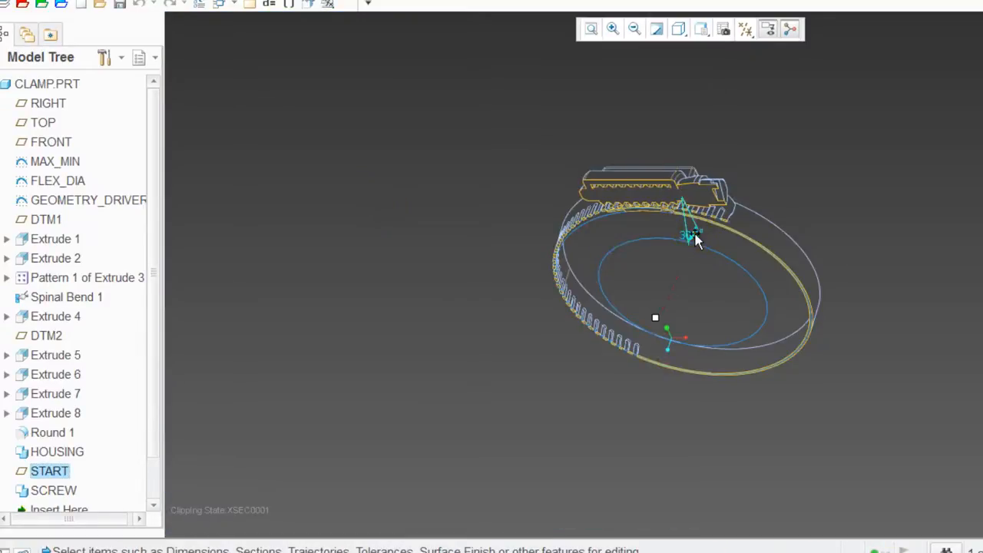
pyautogui.doubleClick(694, 238)
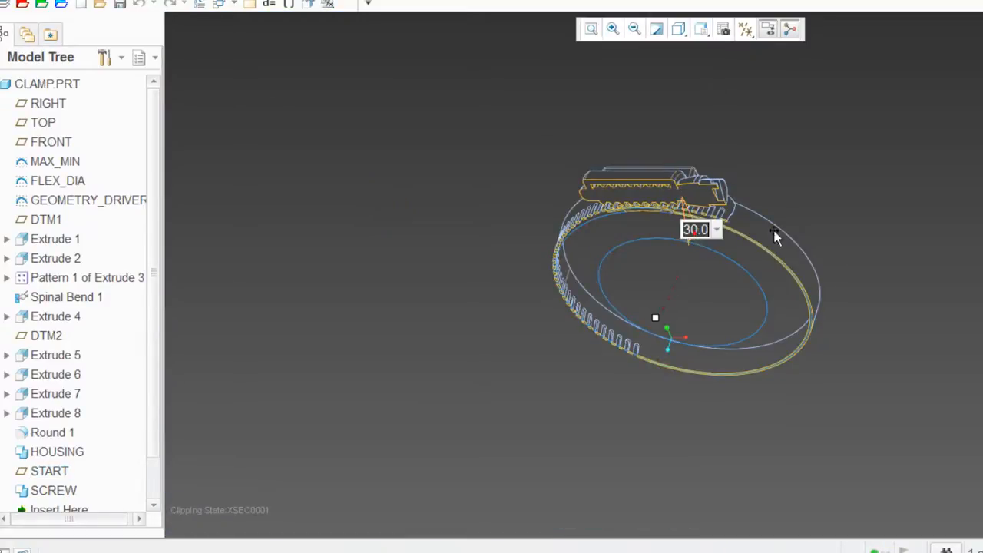
pyautogui.write('50')
pyautogui.press('Return')
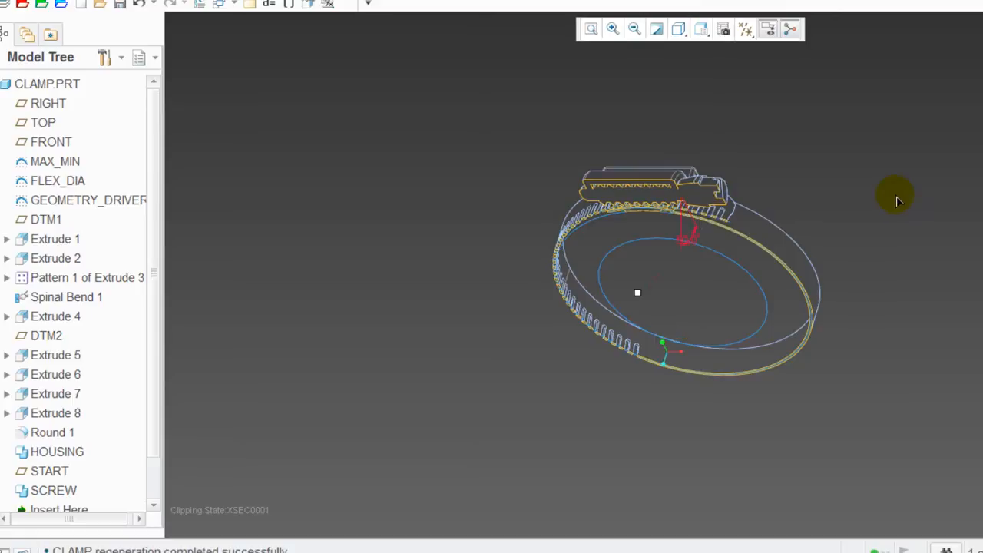
pyautogui.hotkey('ctrl', 'g')
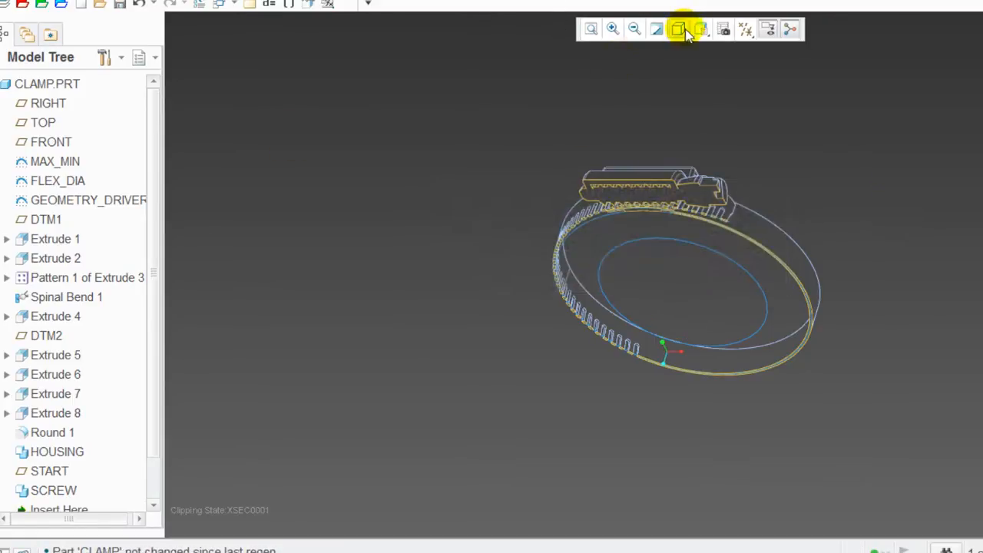
# Display the clamp shaded with edges and examine the thread engagement with the band slots in the sectioned side view.
pyautogui.click(681, 29)
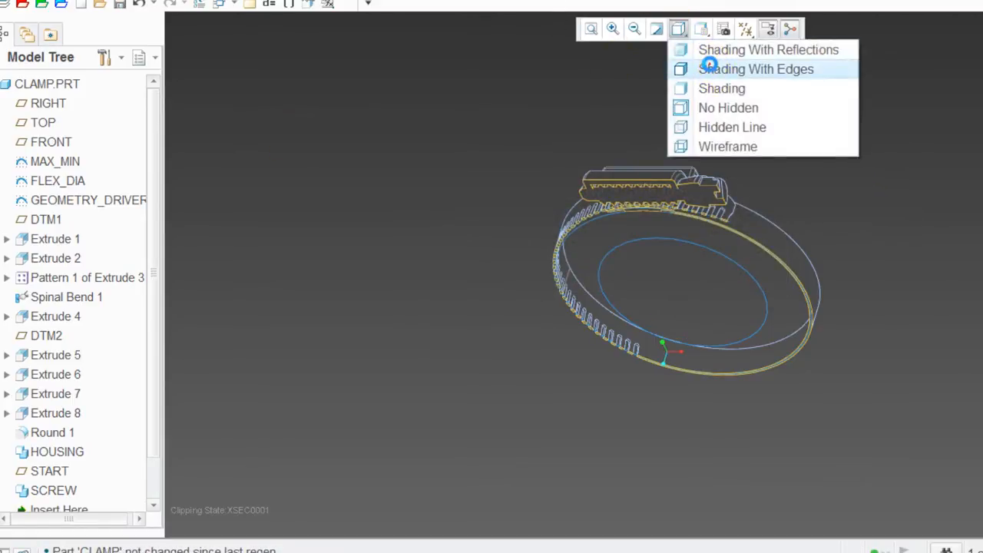
pyautogui.click(708, 67)
pyautogui.click(702, 29)
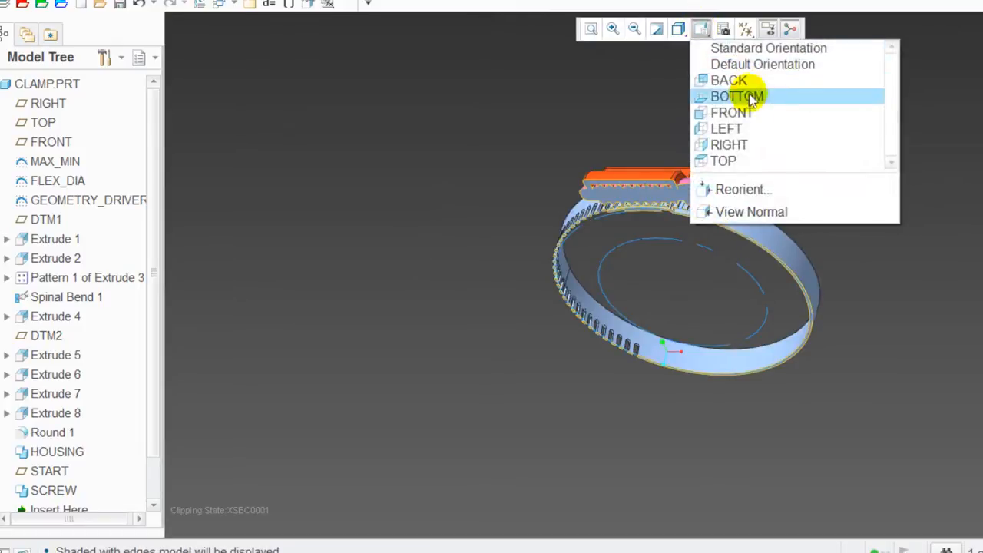
pyautogui.click(750, 99)
pyautogui.scroll(5, 700, 103)
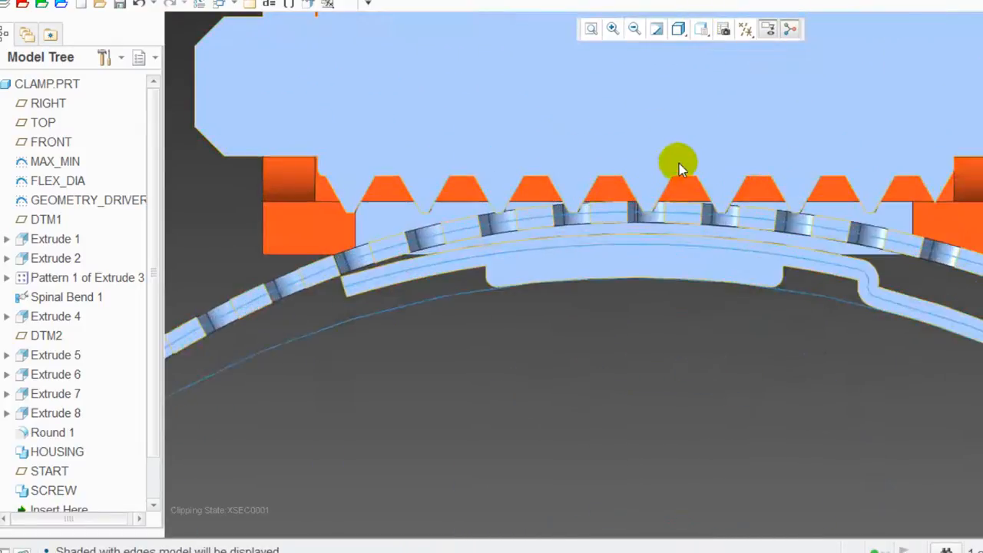
pyautogui.scroll(5, 693, 164)
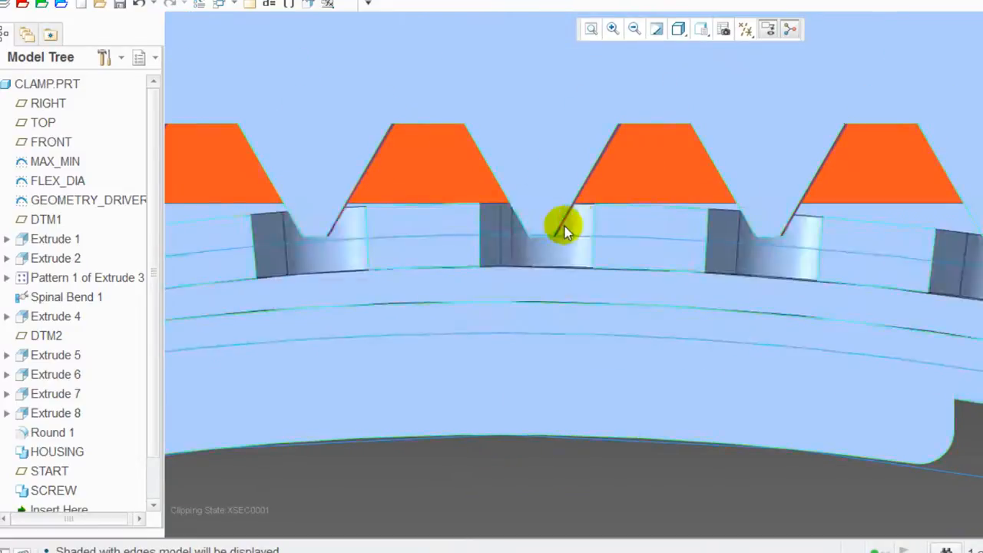
pyautogui.scroll(-5, 735, 208)
pyautogui.moveTo(794, 204); pyautogui.dragTo(782, 228, button='middle')
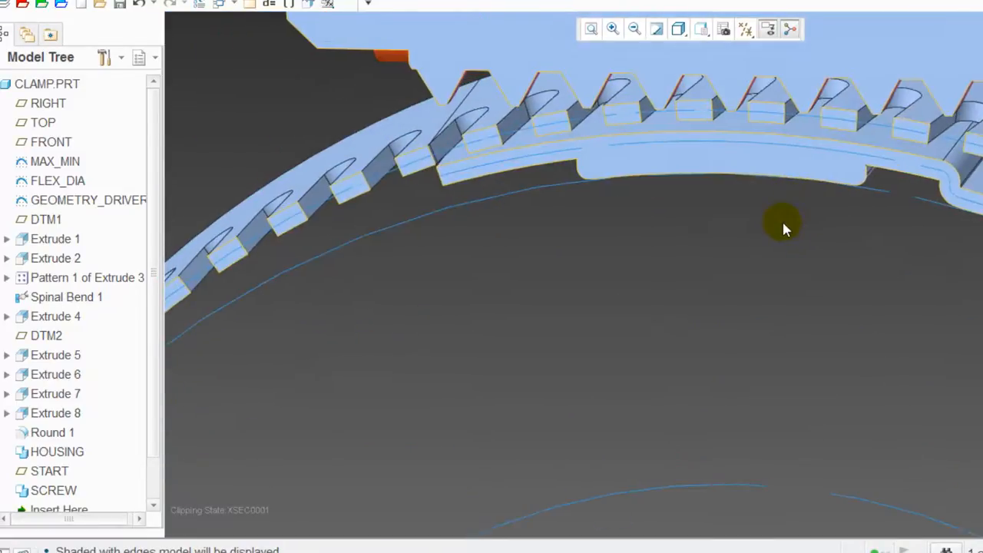
pyautogui.scroll(-5, 665, 279)
pyautogui.moveTo(658, 269); pyautogui.dragTo(461, 111, button='middle')
pyautogui.scroll(-5, 696, 235)
# Deactivate the XSEC0001 cross-section to show the complete clamp.
pyautogui.scroll(-2, 110, 450)
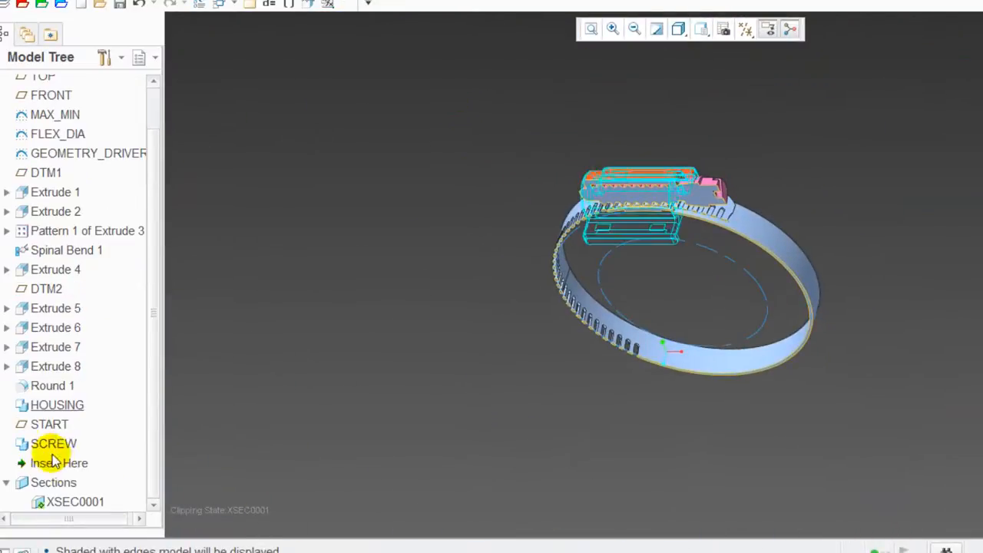
pyautogui.rightClick(66, 503)
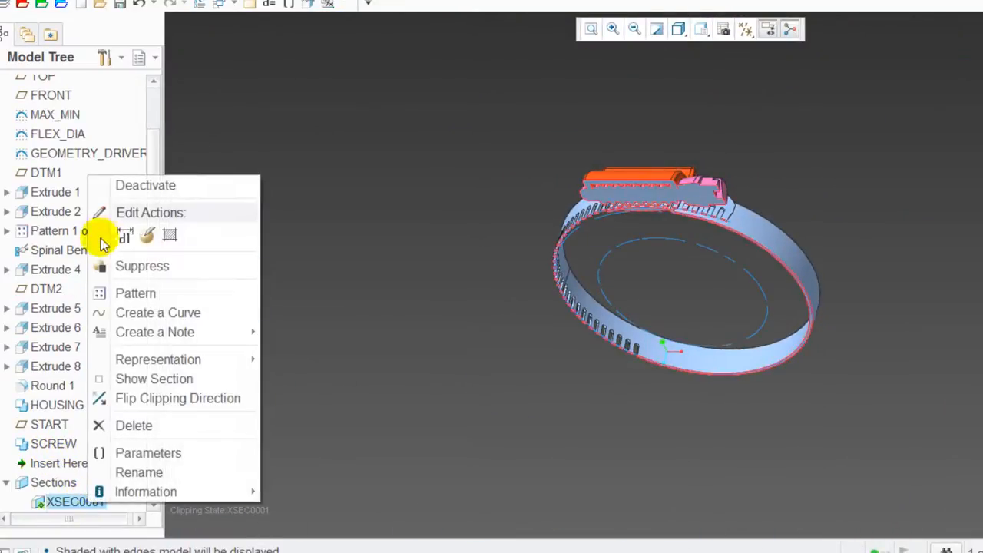
pyautogui.click(137, 188)
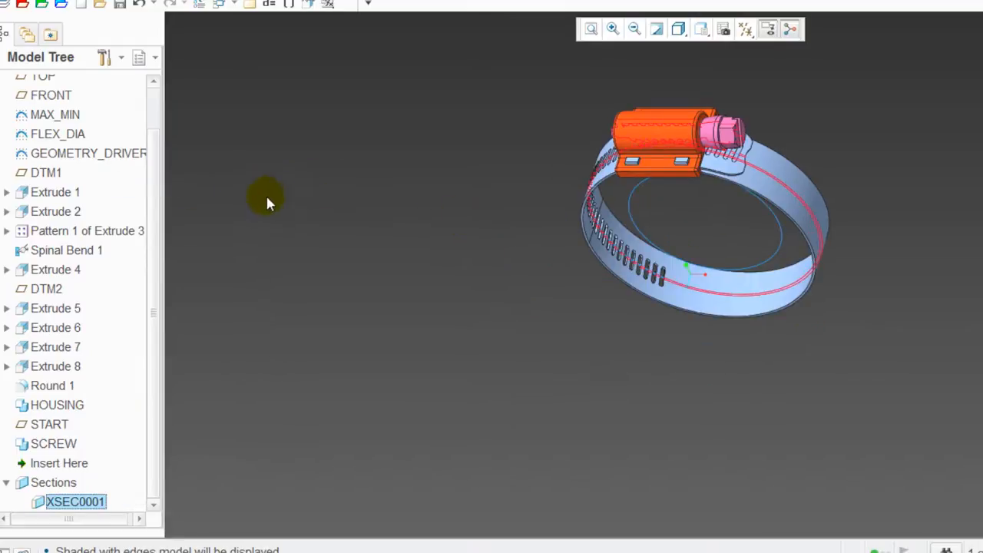
pyautogui.click(516, 154)
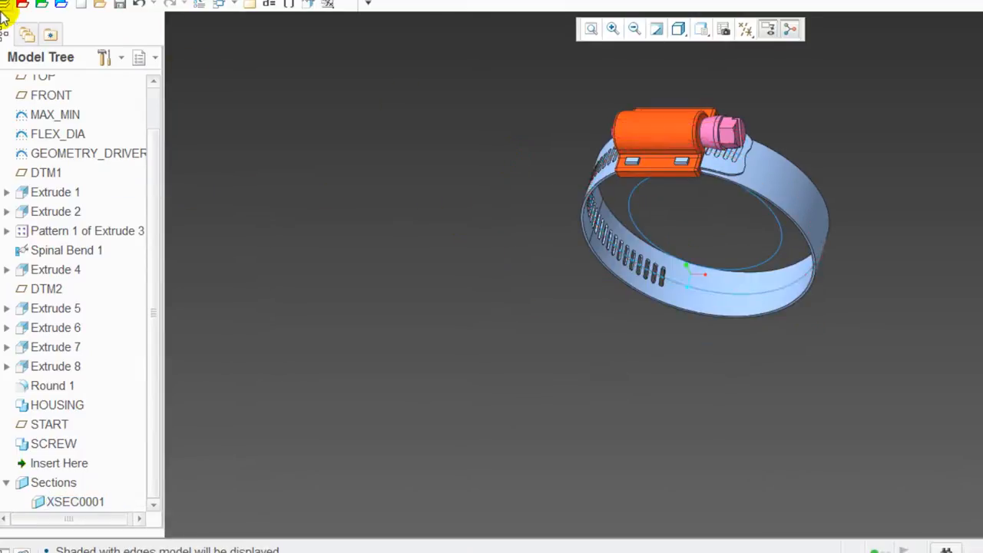
# Hide the clamp's AXIS, CURVES and PLANES layers and save the part.
pyautogui.rightClick(44, 102)
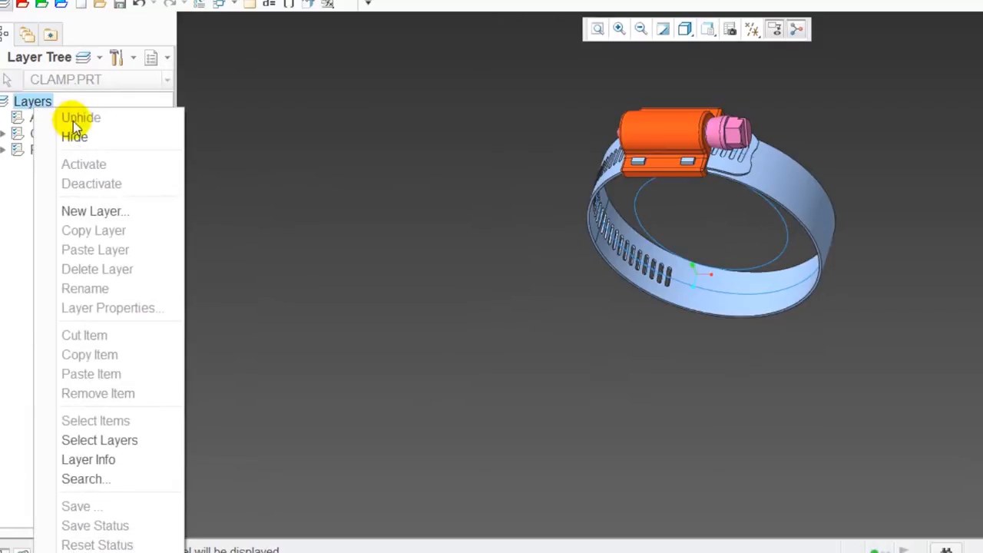
pyautogui.click(107, 143)
pyautogui.scroll(5, 466, 229)
pyautogui.scroll(-6, 466, 229)
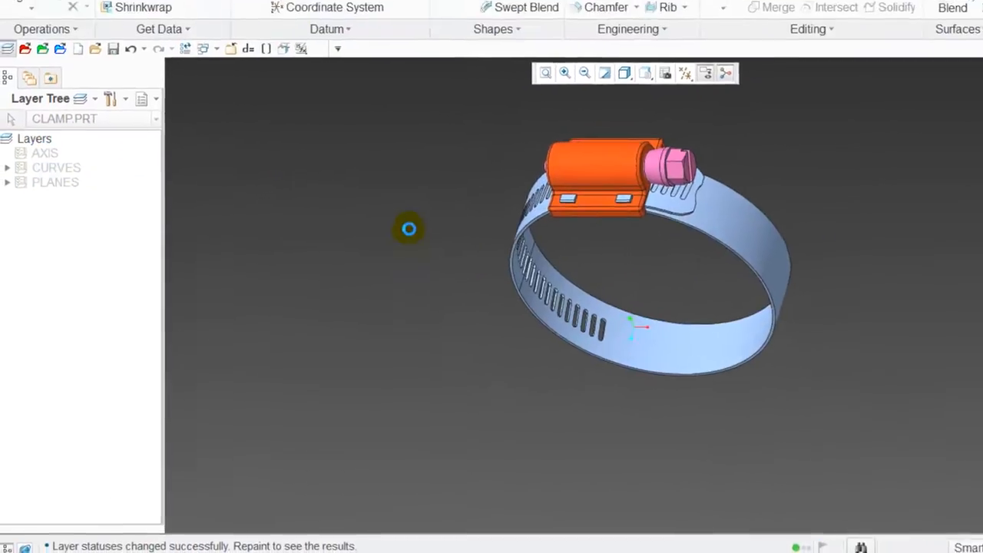
pyautogui.scroll(1, 437, 188)
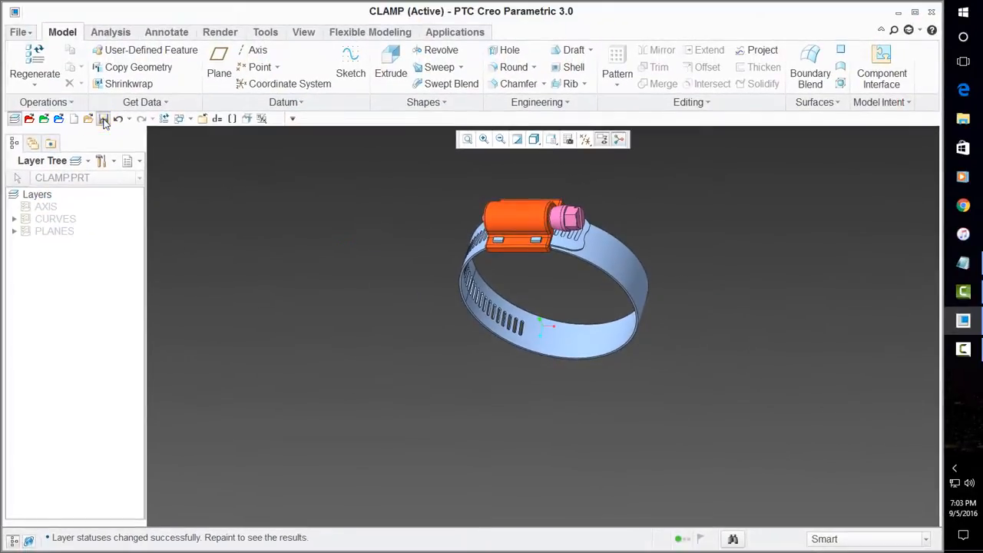
pyautogui.click(103, 119)
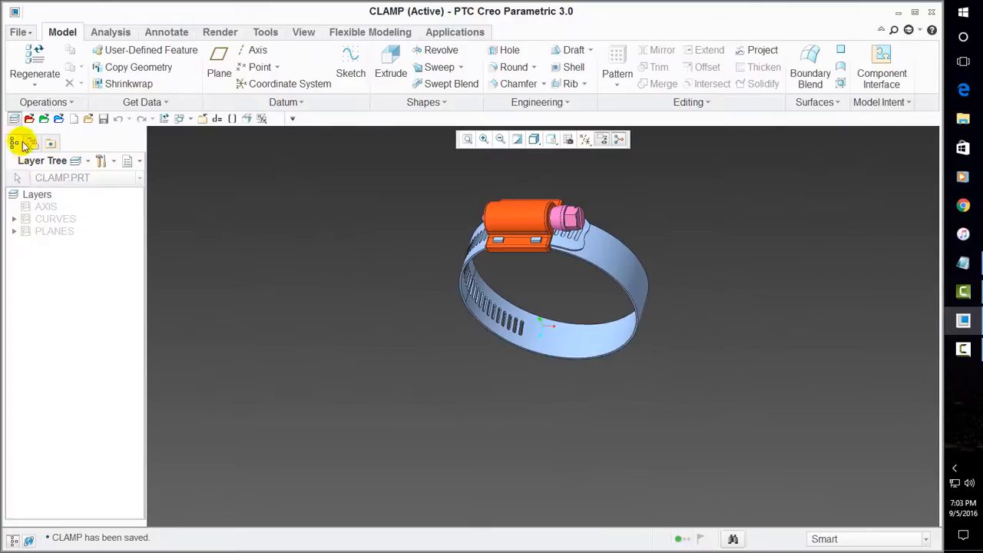
pyautogui.click(14, 118)
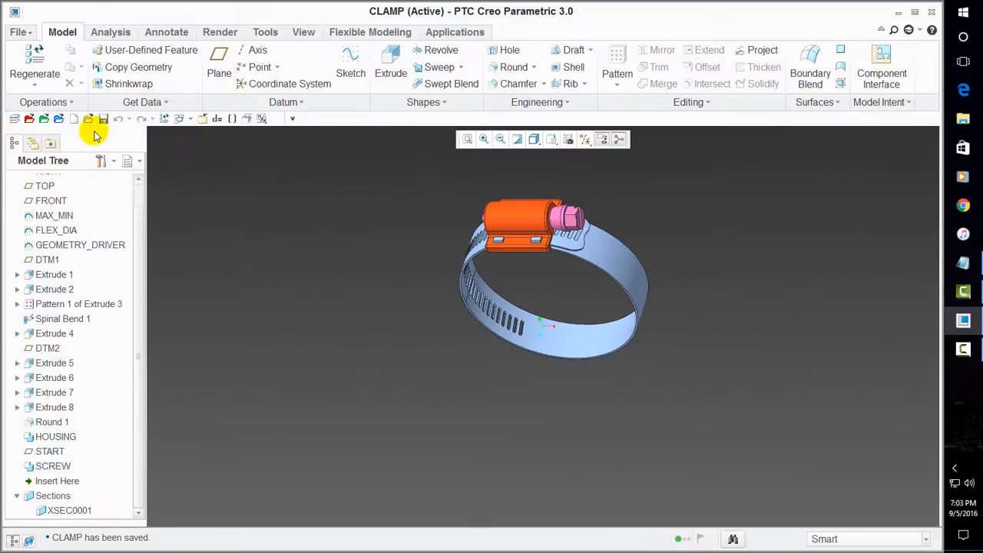
# Open the example.asm assembly and regenerate it.
pyautogui.click(29, 119)
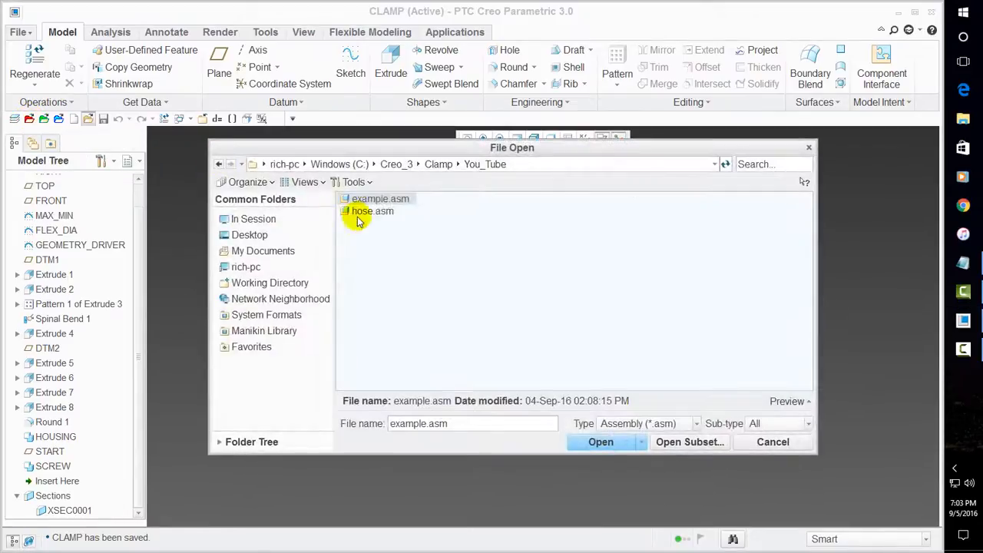
pyautogui.doubleClick(381, 200)
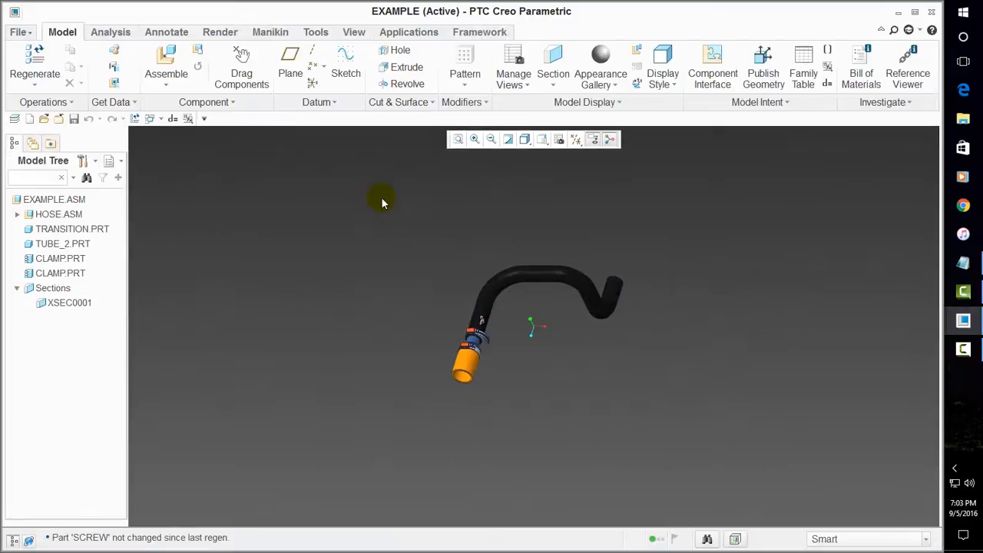
pyautogui.click(35, 55)
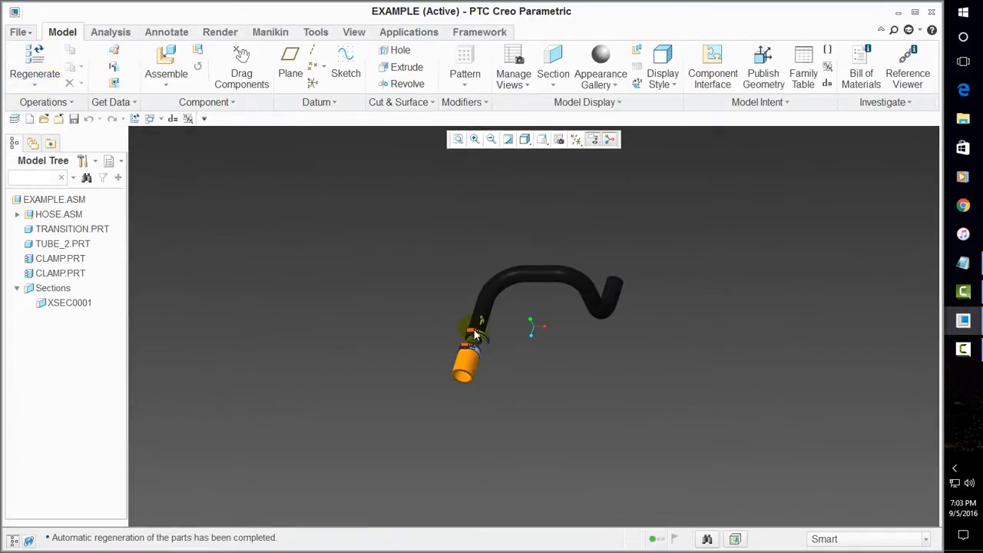
pyautogui.scroll(6, 476, 340)
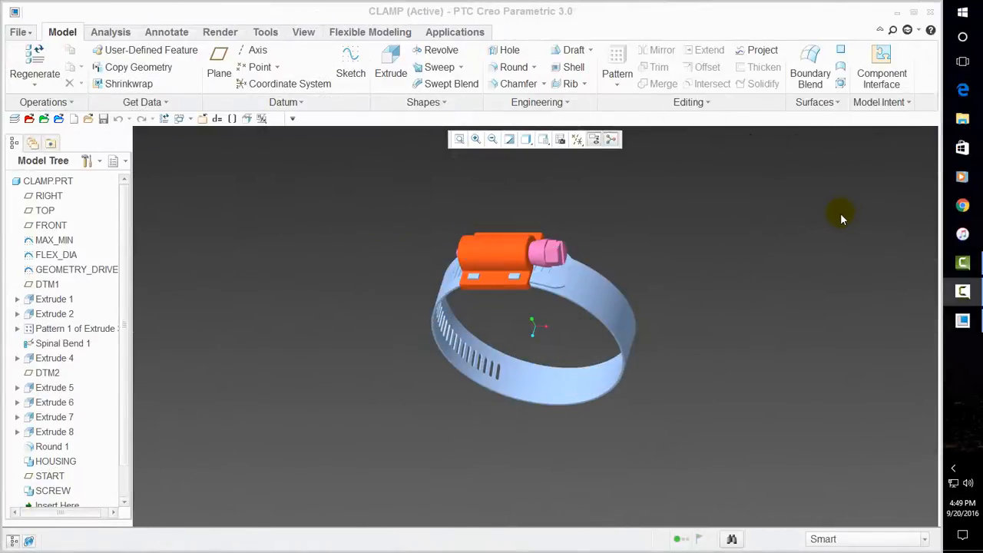
pyautogui.moveTo(760, 280); pyautogui.dragTo(539, 279, button='middle')
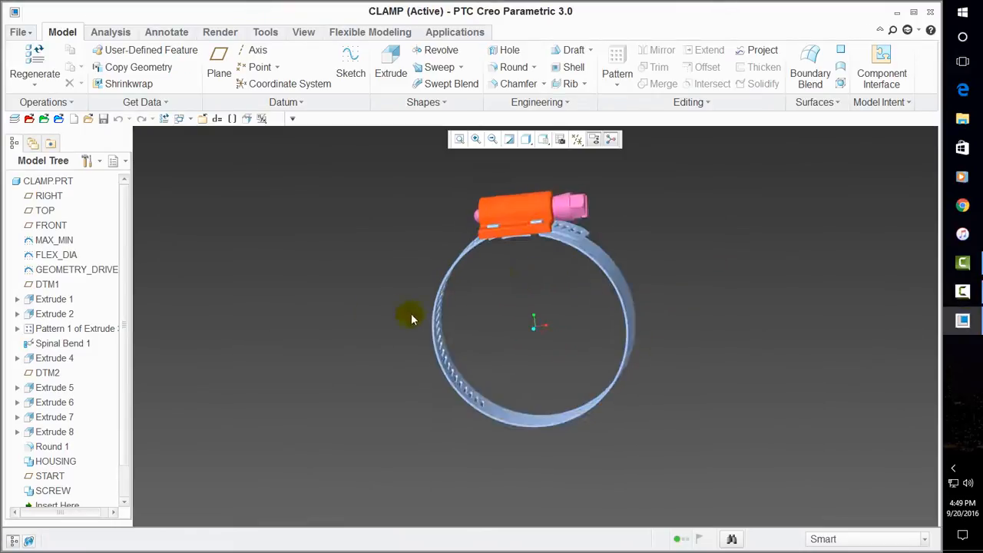
pyautogui.moveTo(573, 237); pyautogui.dragTo(544, 291, button='middle')
pyautogui.scroll(-4, 434, 300)
pyautogui.scroll(1, 320, 327)
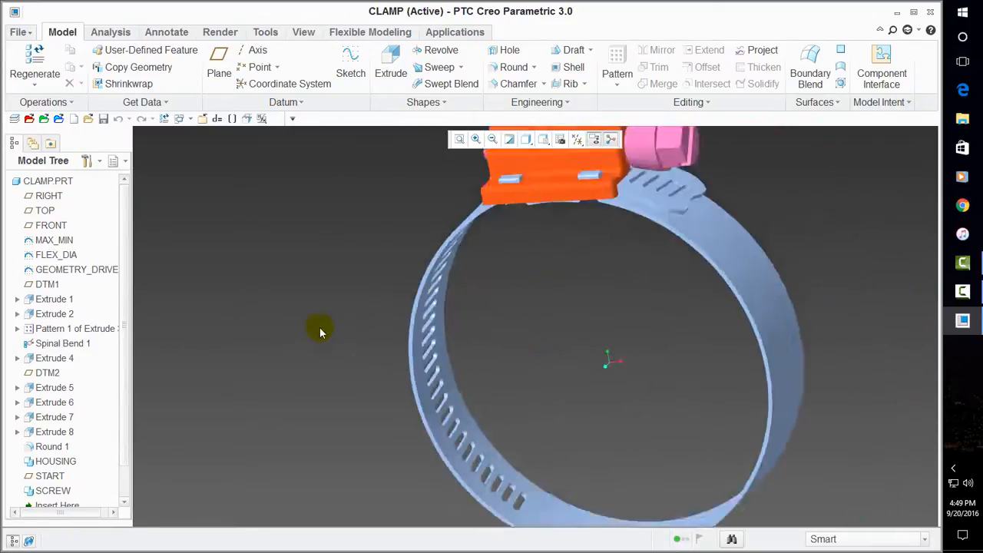
pyautogui.scroll(5, 320, 332)
pyautogui.scroll(-2, 344, 373)
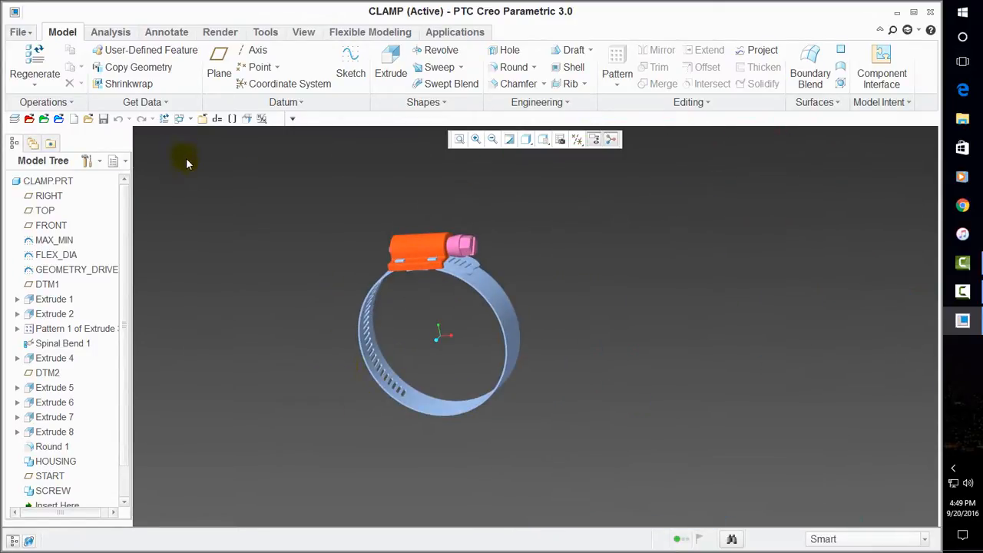
# In the clamp's relations, move "length = perimeter" and "band_sk_thk = band_thk" below the "if max <> OLD_MAX" block and accept the change.
pyautogui.click(217, 119)
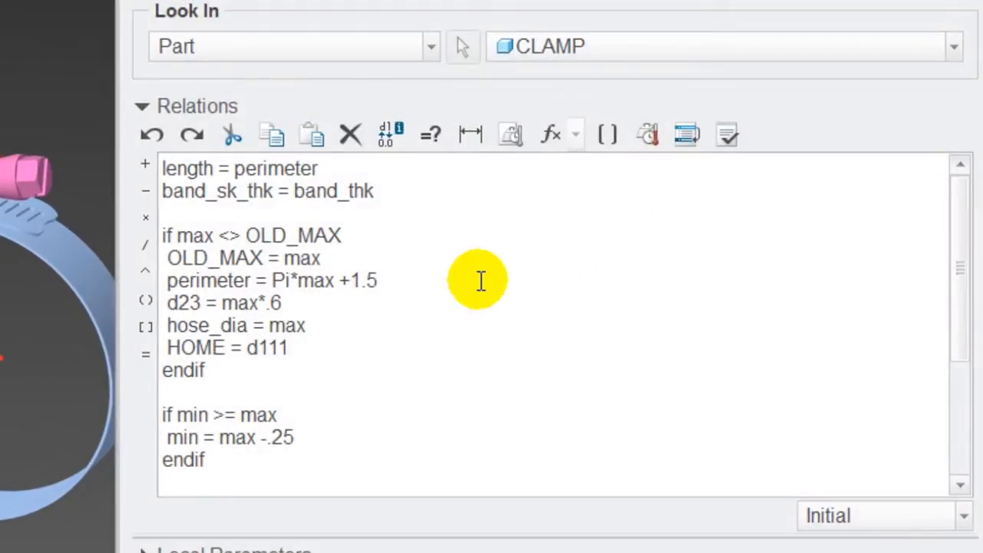
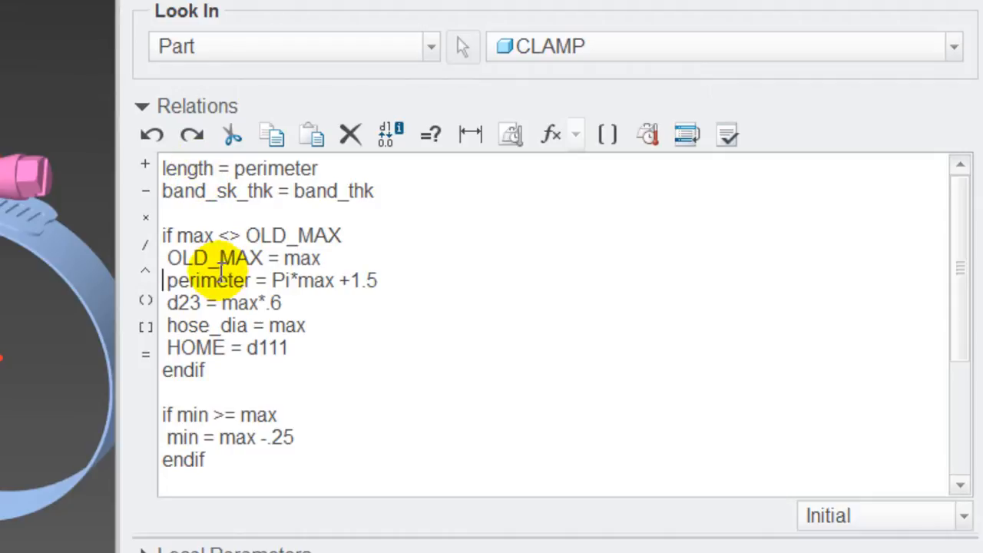
pyautogui.moveTo(389, 187); pyautogui.dragTo(156, 169)
pyautogui.hotkey('ctrl', 'c')
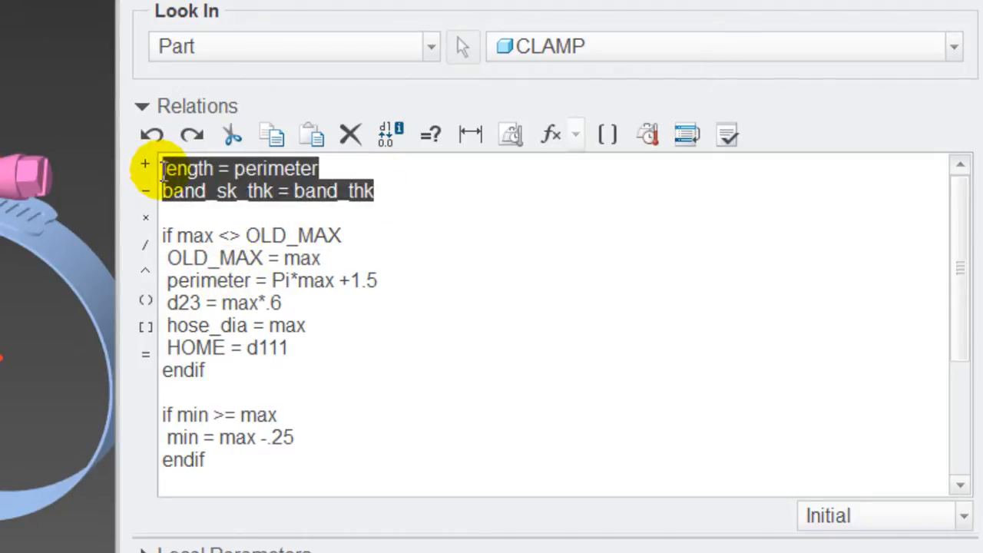
pyautogui.press('Delete')
pyautogui.press('Delete')
pyautogui.press('Delete')
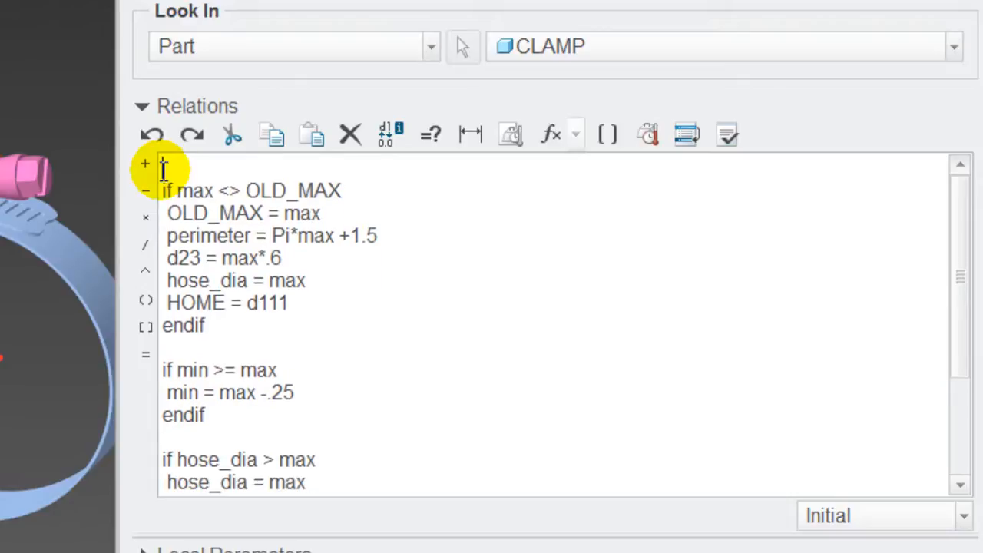
pyautogui.click(193, 321)
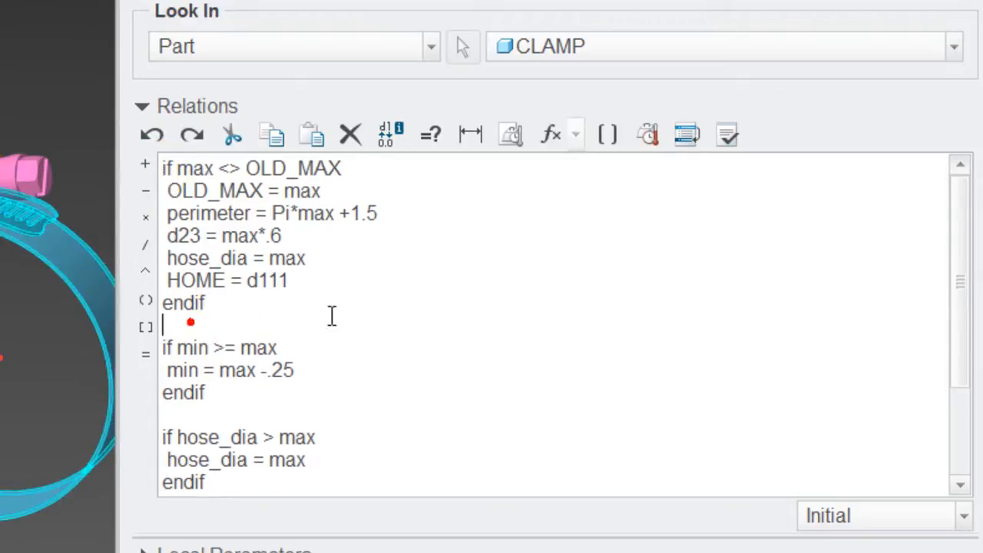
pyautogui.press('Return')
pyautogui.hotkey('ctrl', 'v')
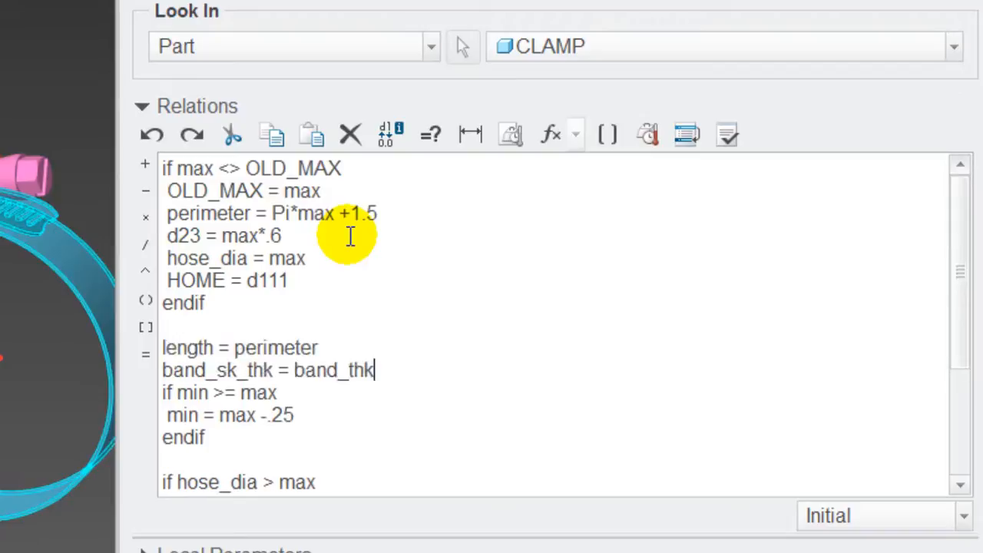
pyautogui.press('Return')
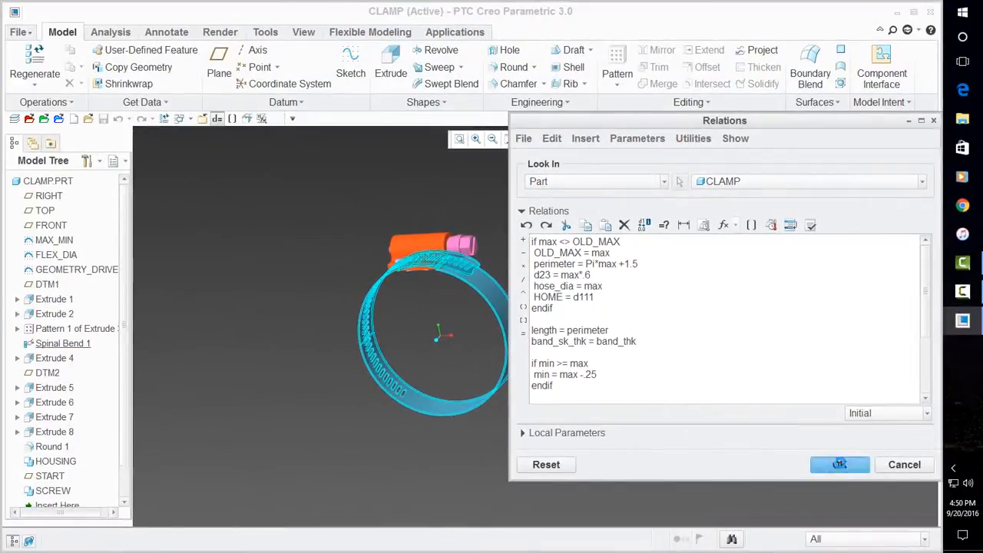
pyautogui.click(837, 460)
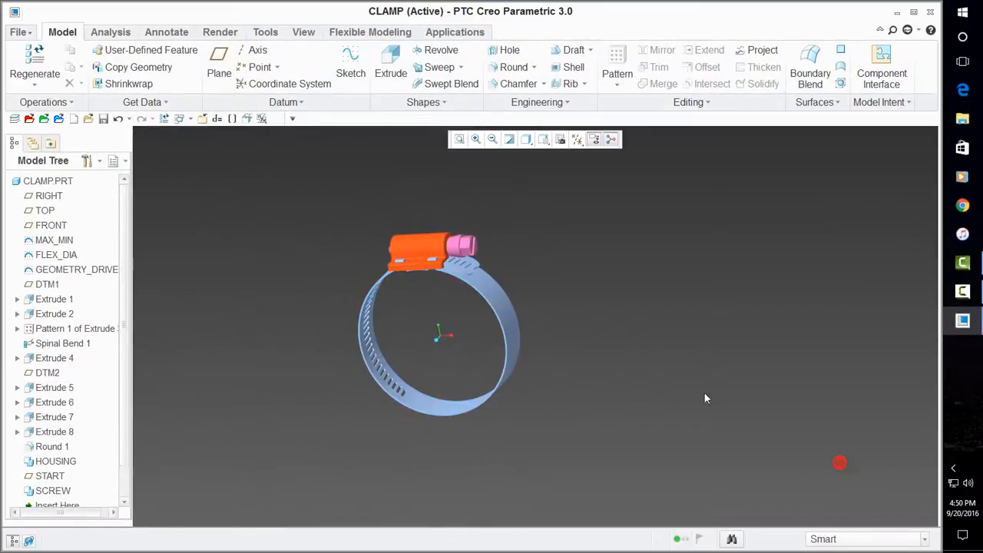
# Save the clamp part and examine the GEOMETRY_DRIVER sketch along the band from several angles.
pyautogui.click(103, 118)
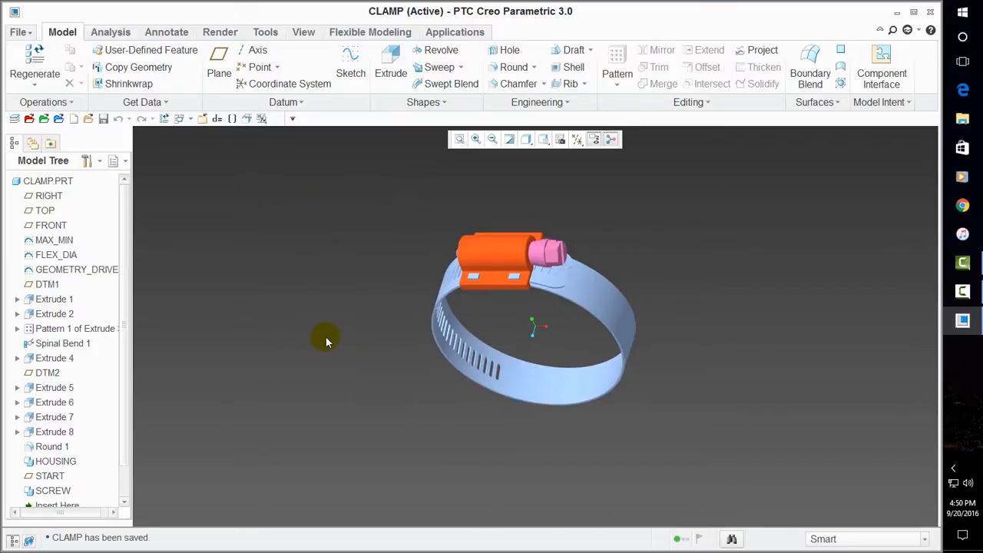
pyautogui.click(100, 272)
pyautogui.moveTo(314, 321); pyautogui.dragTo(331, 277, button='middle')
pyautogui.scroll(-1, 531, 279)
pyautogui.moveTo(531, 279); pyautogui.dragTo(538, 310, button='middle')
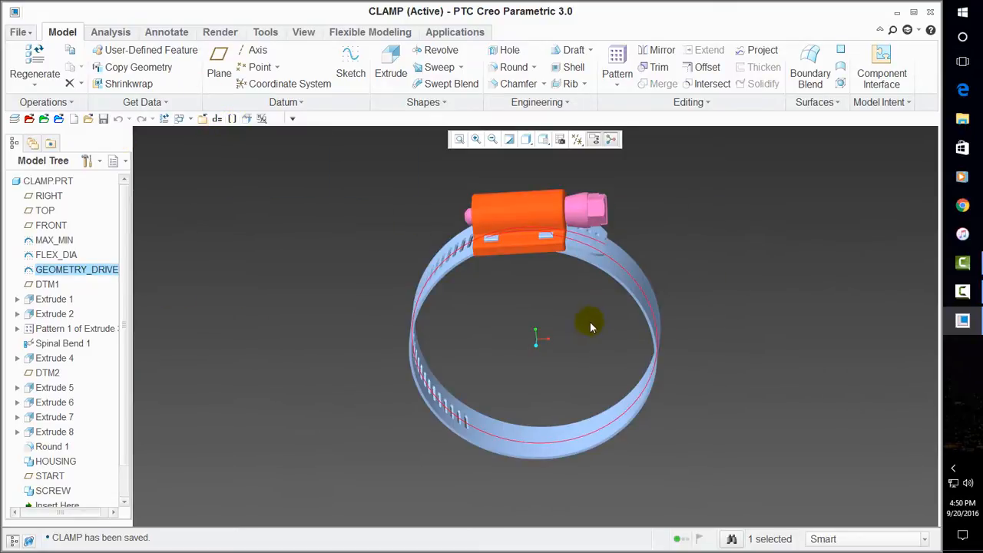
pyautogui.moveTo(577, 375); pyautogui.dragTo(314, 193, button='middle')
pyautogui.click(314, 192)
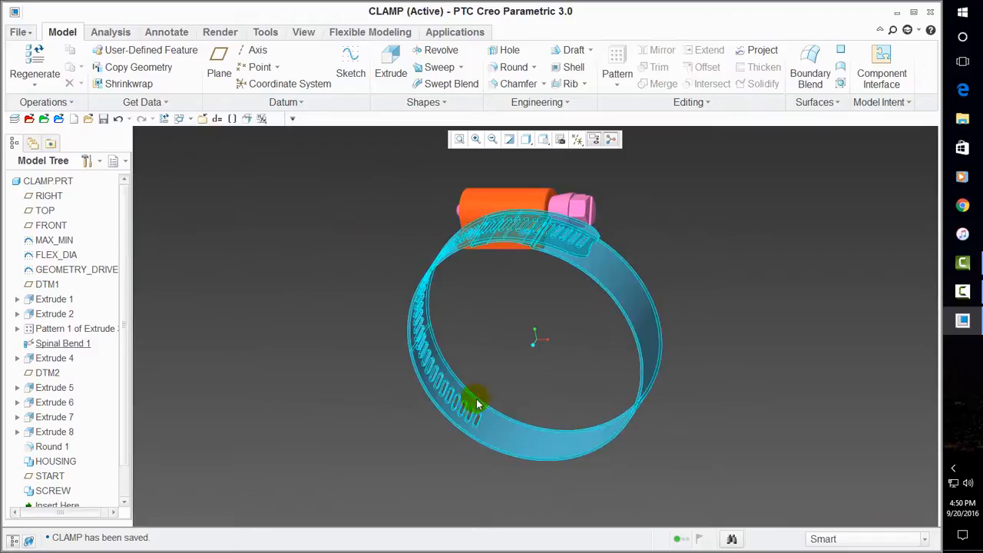
pyautogui.moveTo(509, 336)
pyautogui.mouseDown(button='middle')
pyautogui.moveTo(561, 281)
pyautogui.moveTo(556, 299)
pyautogui.moveTo(549, 261)
pyautogui.moveTo(533, 308)
pyautogui.mouseUp(button='middle')
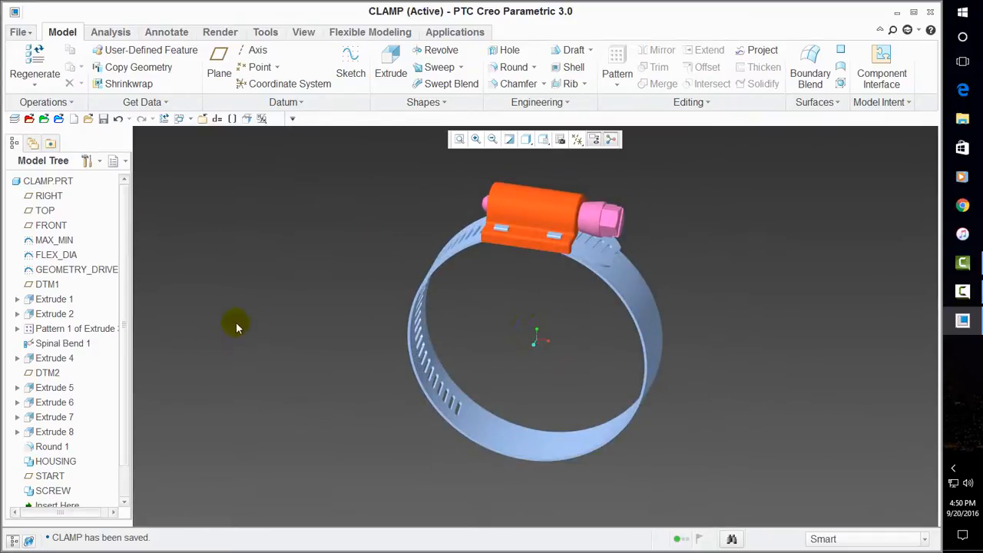
# In the part relations, evaluate d111 from the HOME relation and display that dimension on the clamp.
pyautogui.click(219, 120)
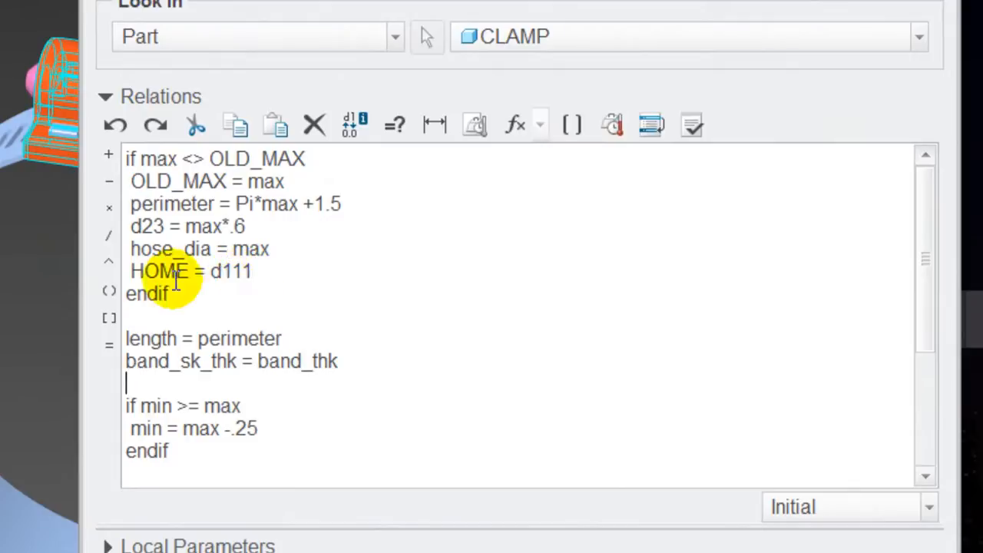
pyautogui.moveTo(211, 272); pyautogui.dragTo(264, 274)
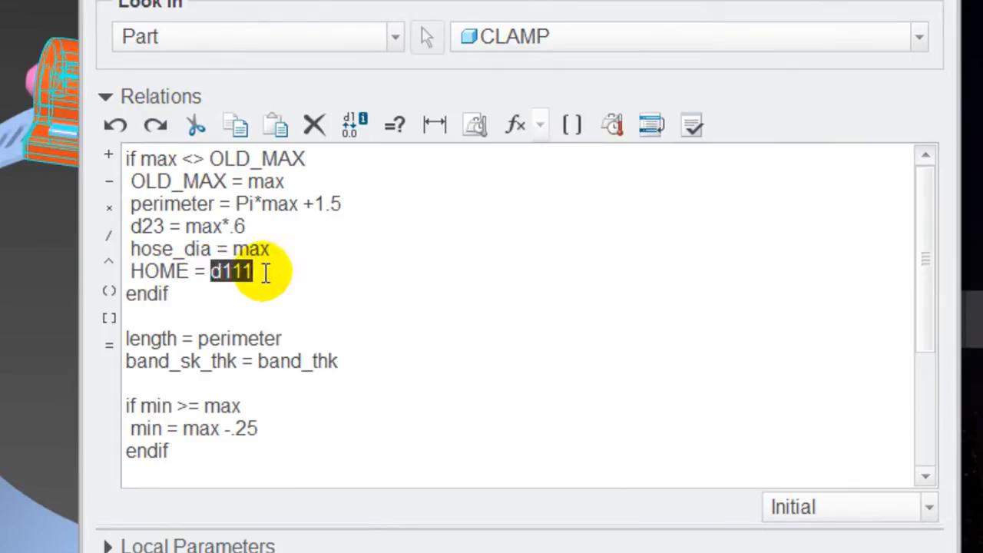
pyautogui.click(398, 126)
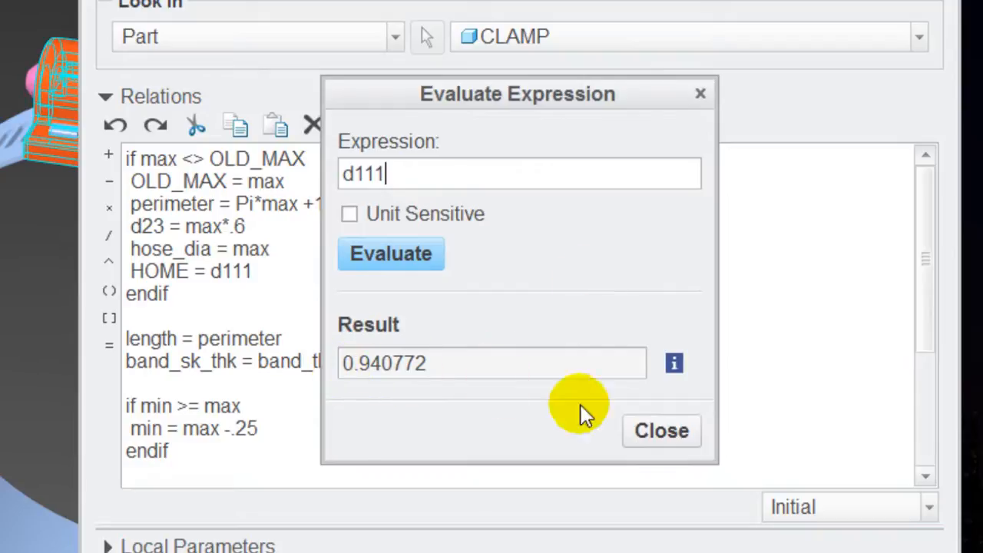
pyautogui.click(677, 436)
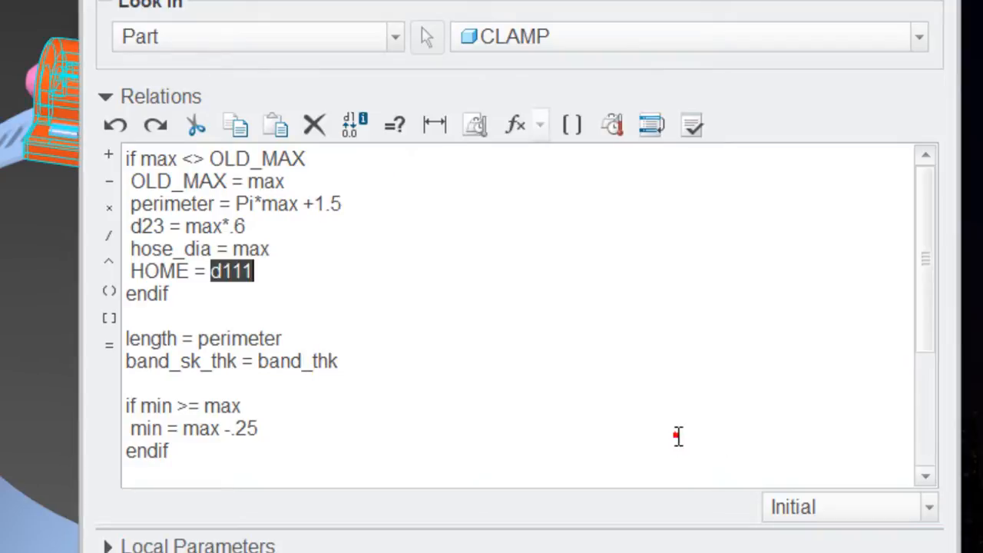
pyautogui.click(437, 125)
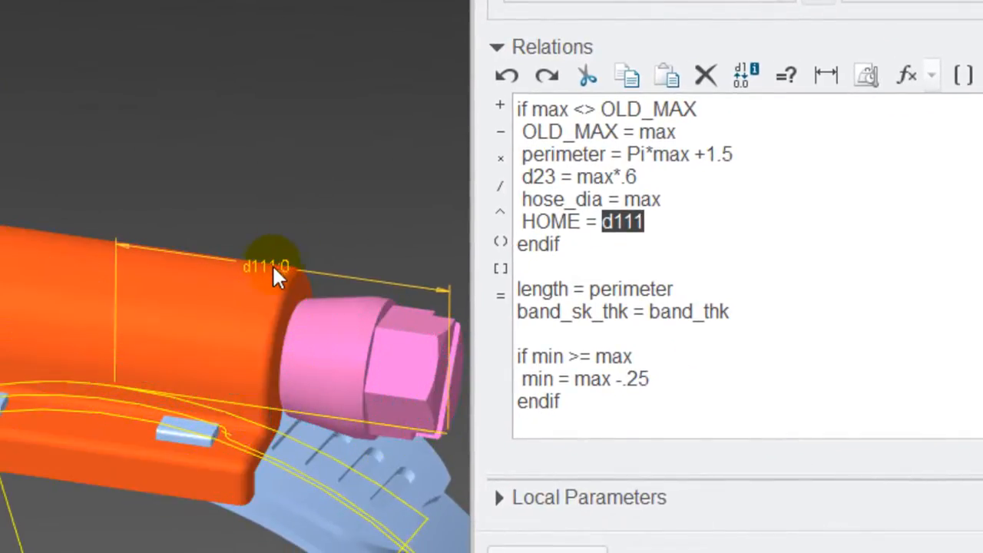
# Delete the "HOME = d111" line from the part relations, accept the change and save the part.
pyautogui.click(661, 223)
pyautogui.hotkey('shift', 'Home')
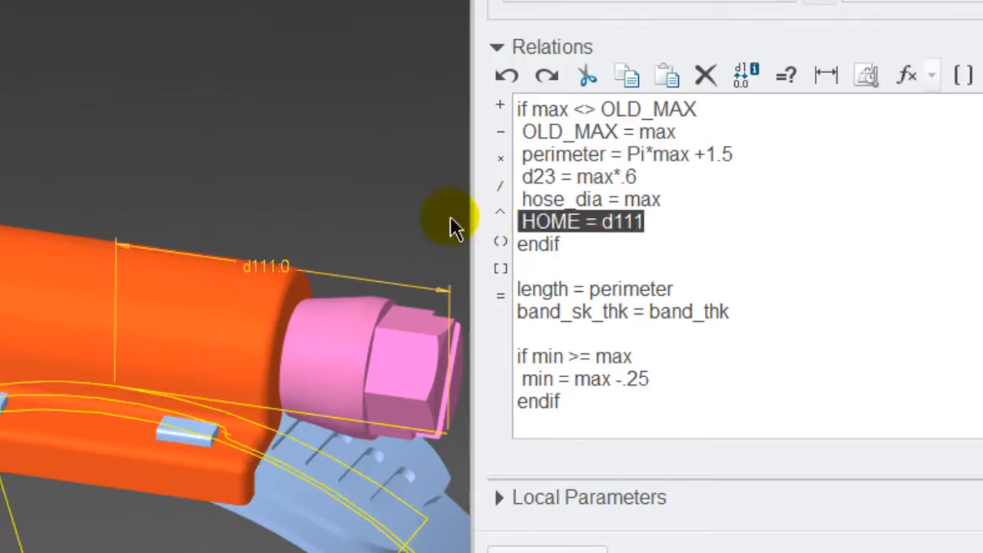
pyautogui.press('BackSpace')
pyautogui.press('Delete')
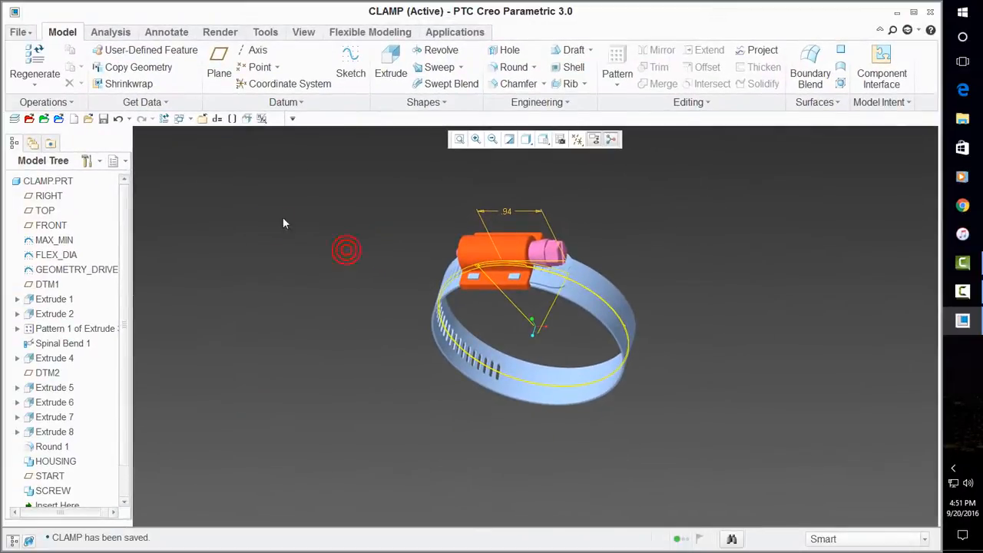
pyautogui.click(104, 120)
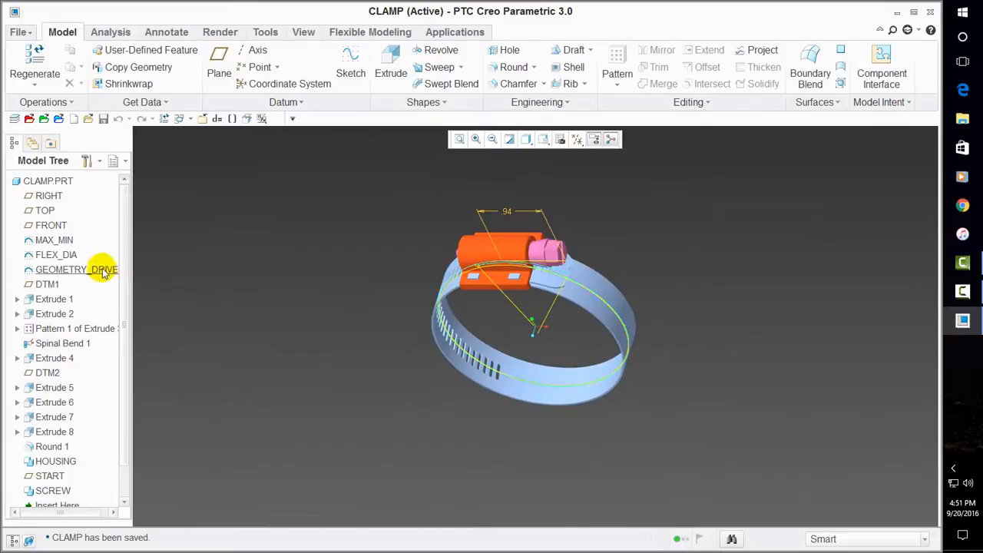
# Display the dimension names of the FLEX_DIA and MAX_MIN sketches on the model and regenerate the part.
pyautogui.click(59, 258)
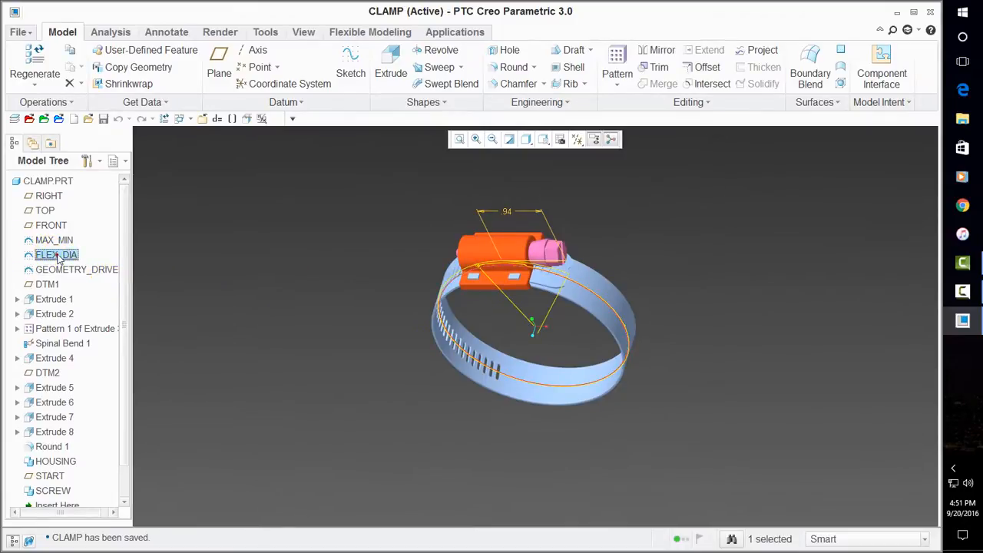
pyautogui.rightClick(64, 255)
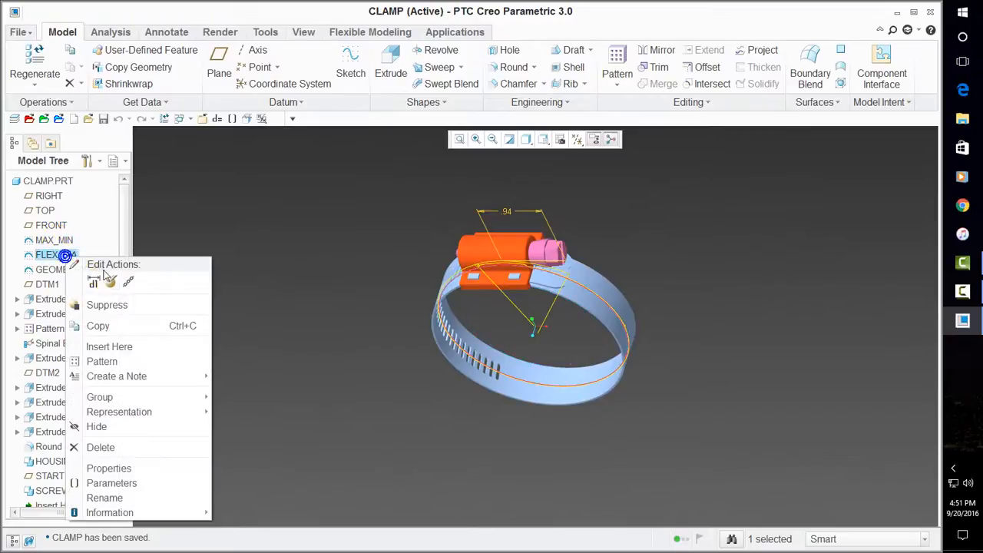
pyautogui.click(94, 283)
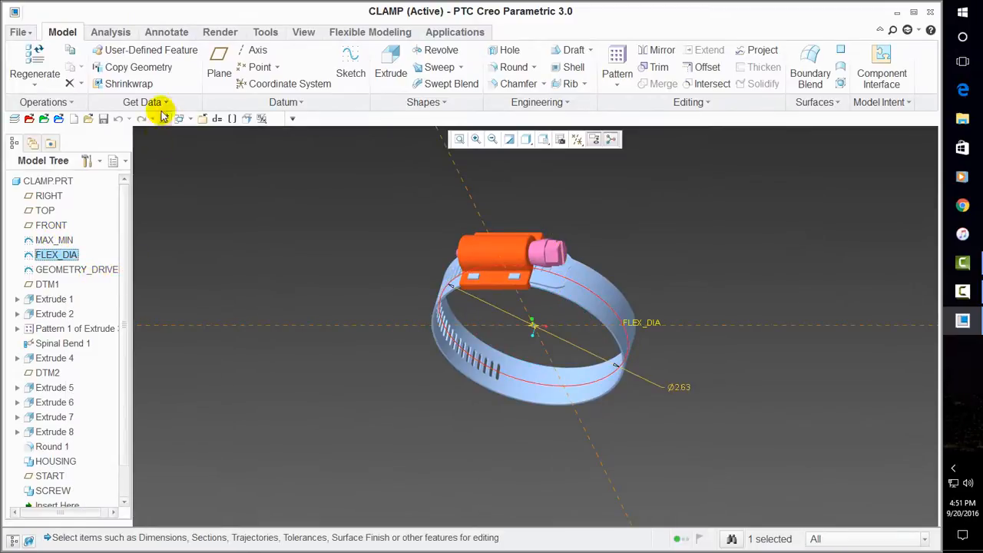
pyautogui.click(251, 119)
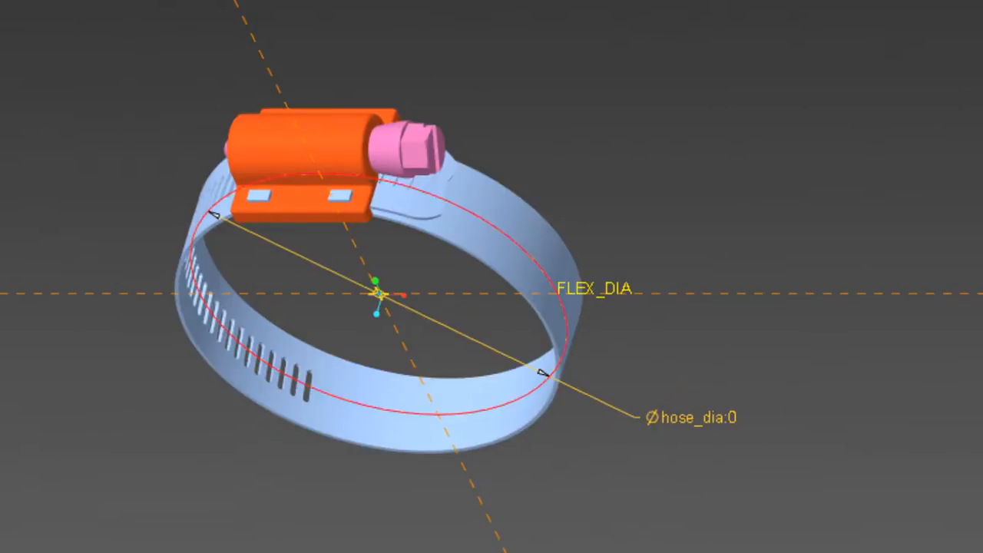
pyautogui.click(2, 157)
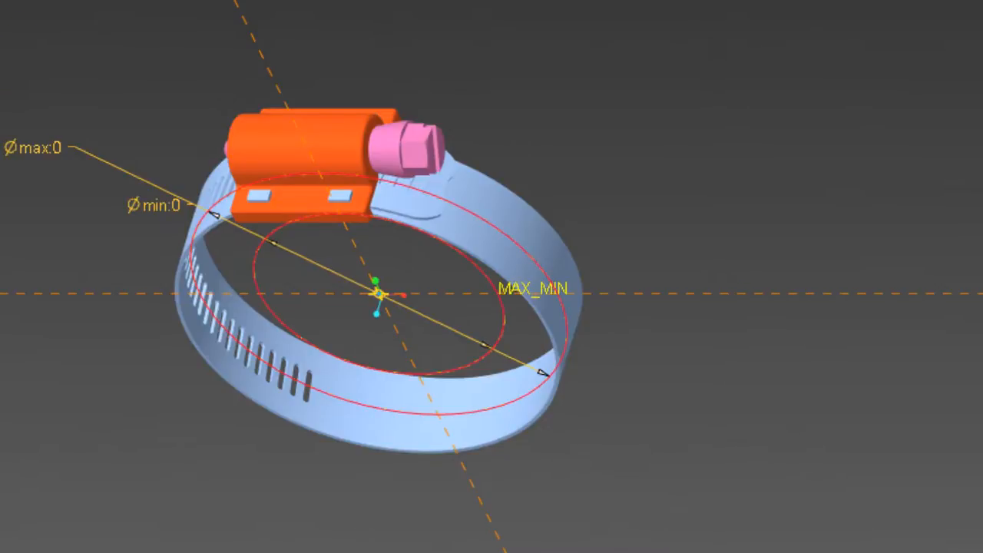
pyautogui.click(163, 118)
pyautogui.click(316, 346)
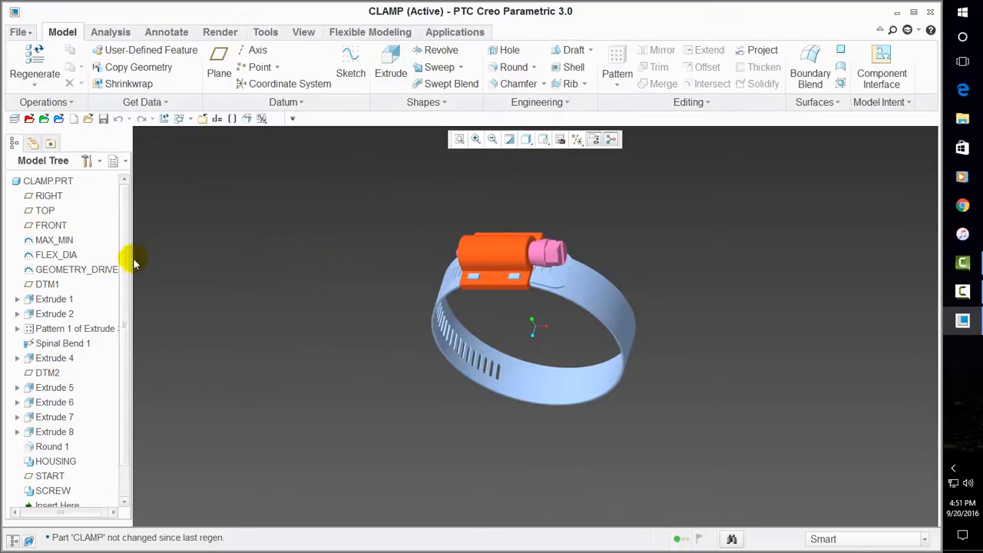
# Redefine the GEOMETRY_DRIVER sketch, orient it parallel to the screen and open its relations.
pyautogui.rightClick(71, 271)
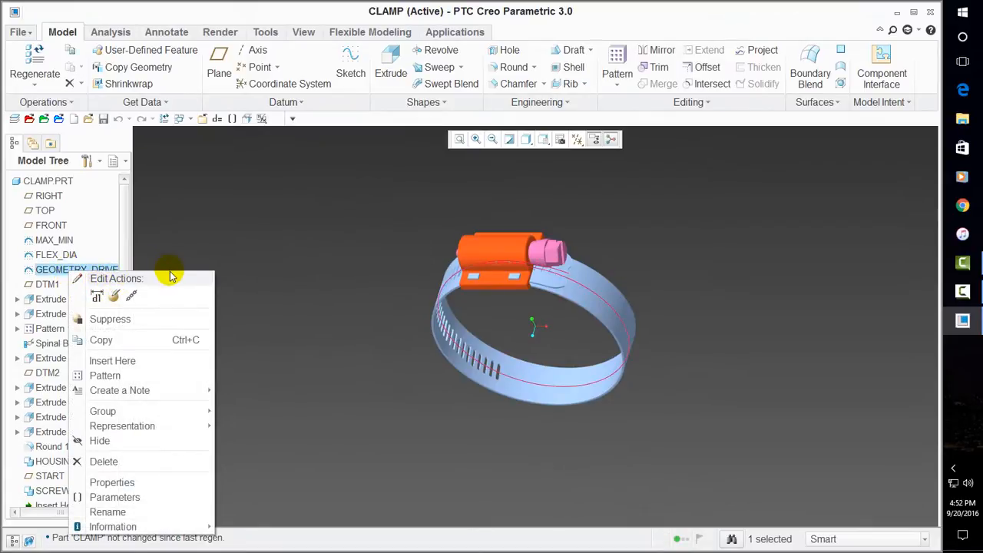
pyautogui.click(114, 296)
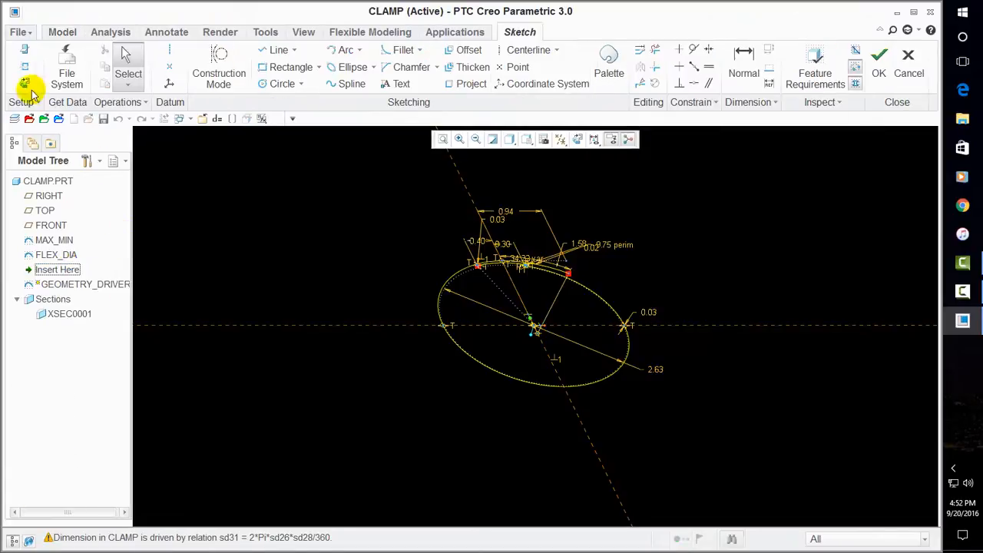
pyautogui.click(28, 86)
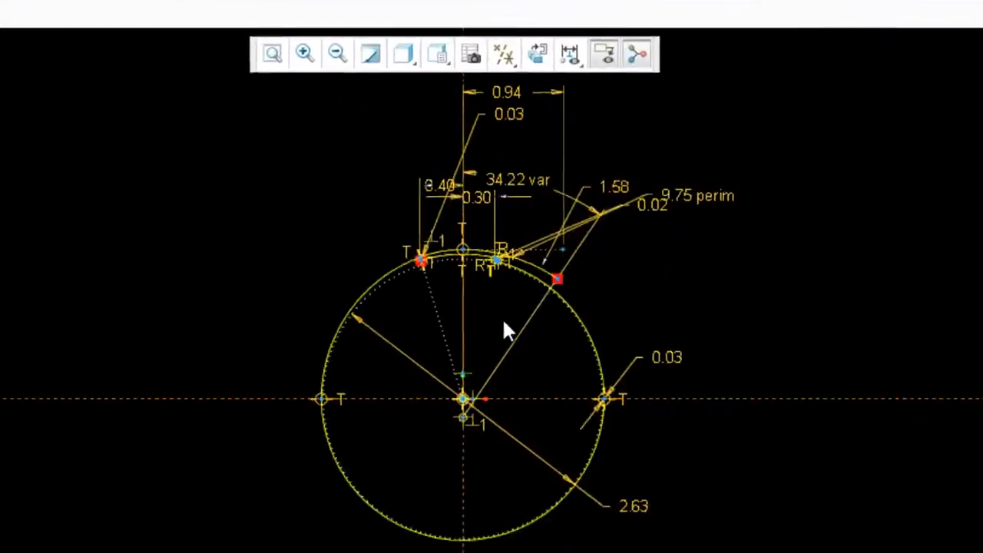
pyautogui.scroll(-5, 570, 136)
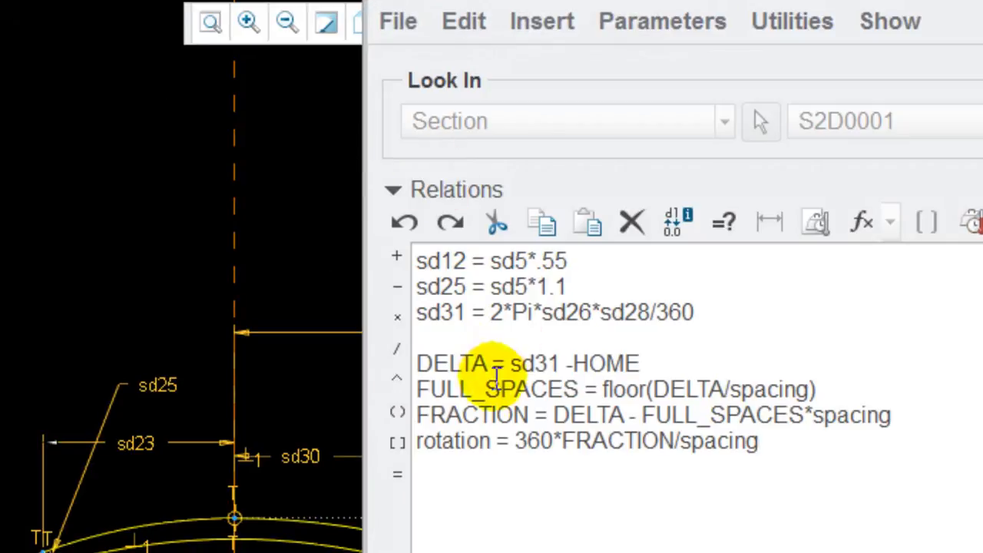
# Add the relation "HOME = sd31" above the DELTA line in the sketch relations, set off by a blank line.
pyautogui.click(418, 335)
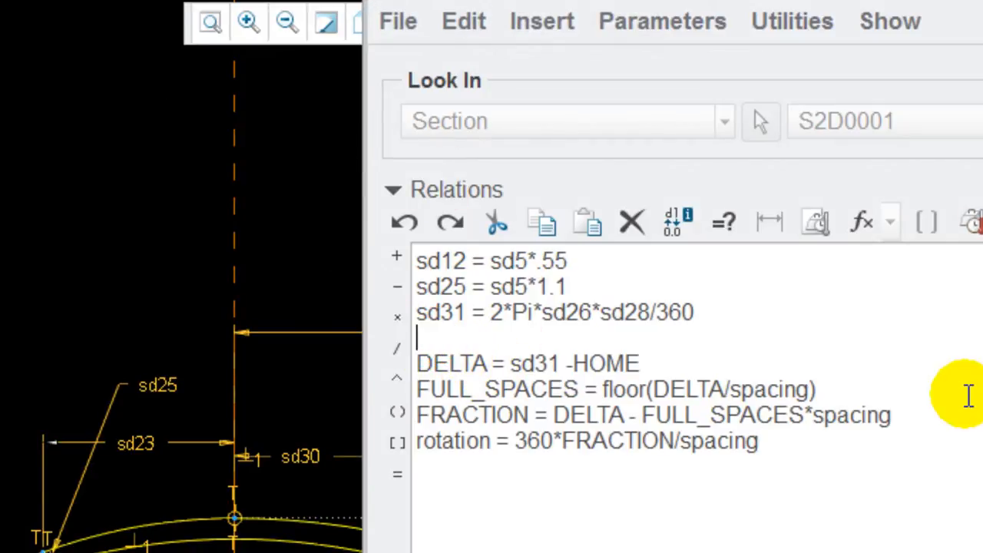
pyautogui.press('Return')
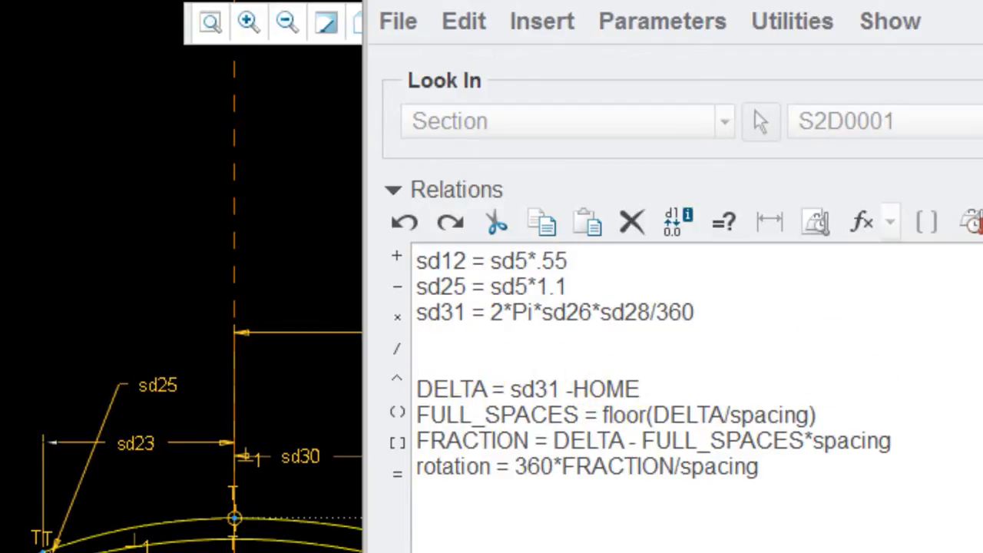
pyautogui.write('HOME =')
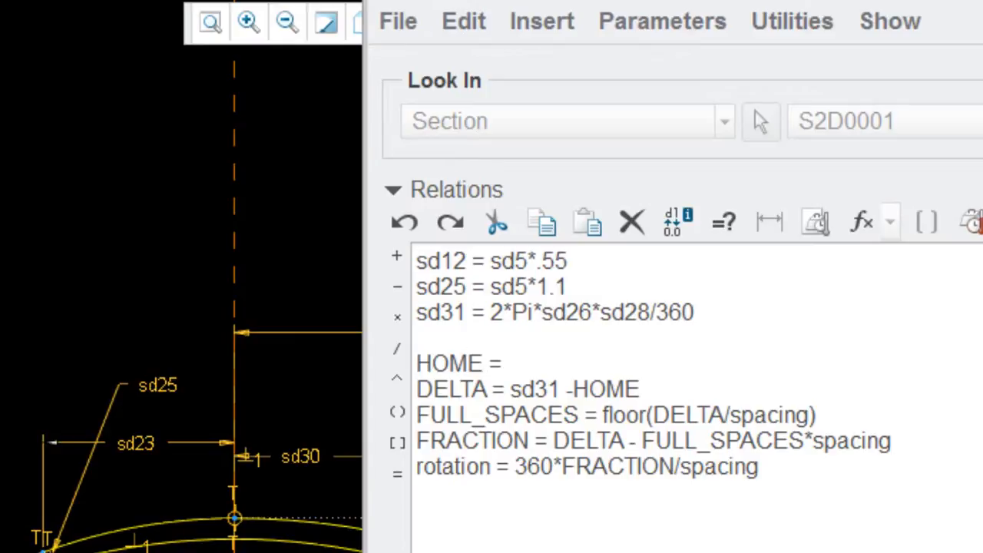
pyautogui.scroll(3, 297, 324)
pyautogui.keyDown('shift'); pyautogui.moveTo(297, 324); pyautogui.dragTo(211, 285, button='middle'); pyautogui.keyUp('shift')
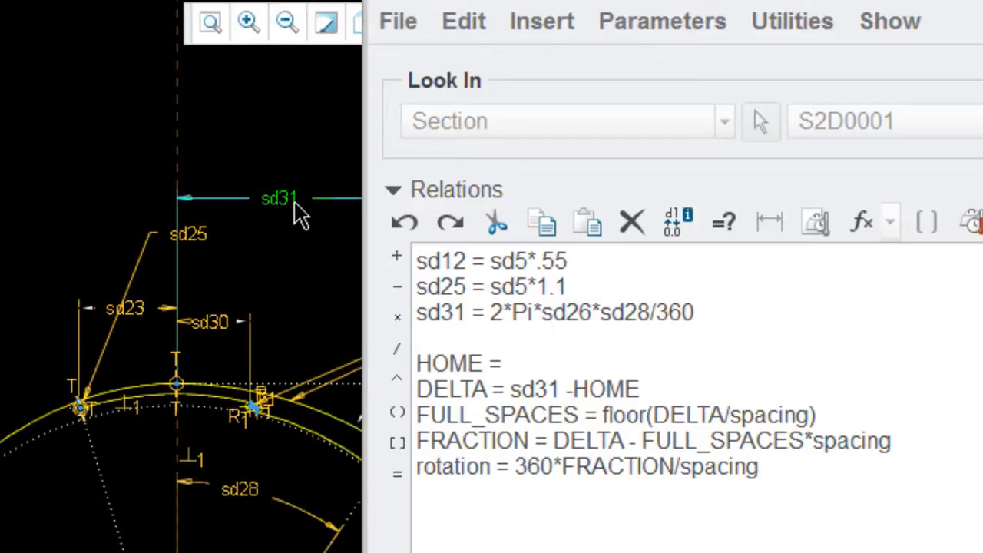
pyautogui.scroll(2, 40, 273)
pyautogui.scroll(-2, 336, 143)
pyautogui.click(124, 274)
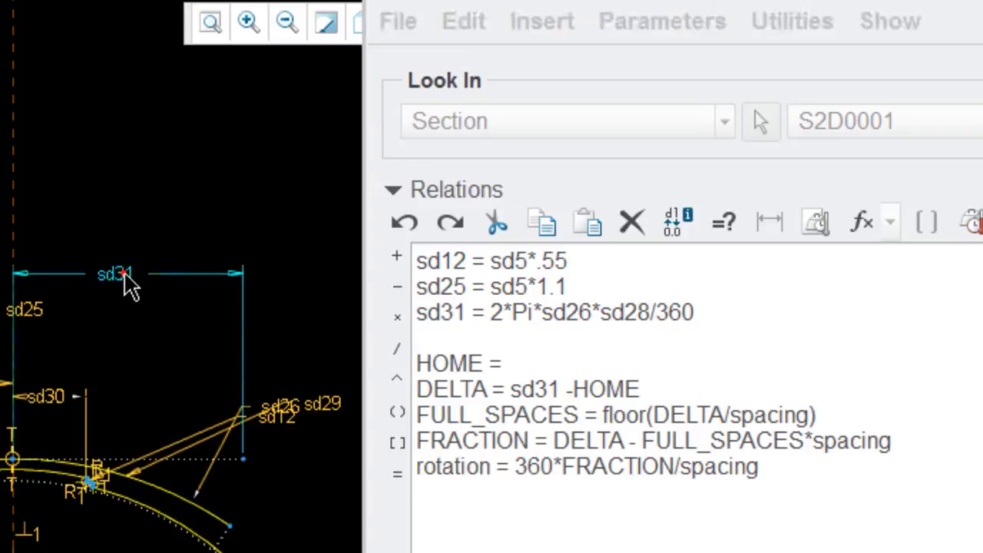
pyautogui.click(566, 364)
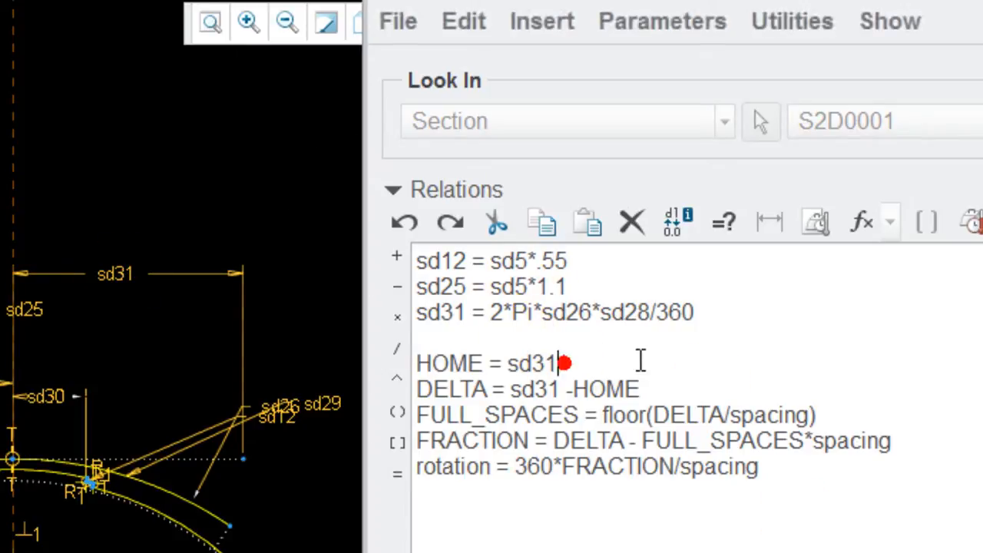
pyautogui.press('Return')
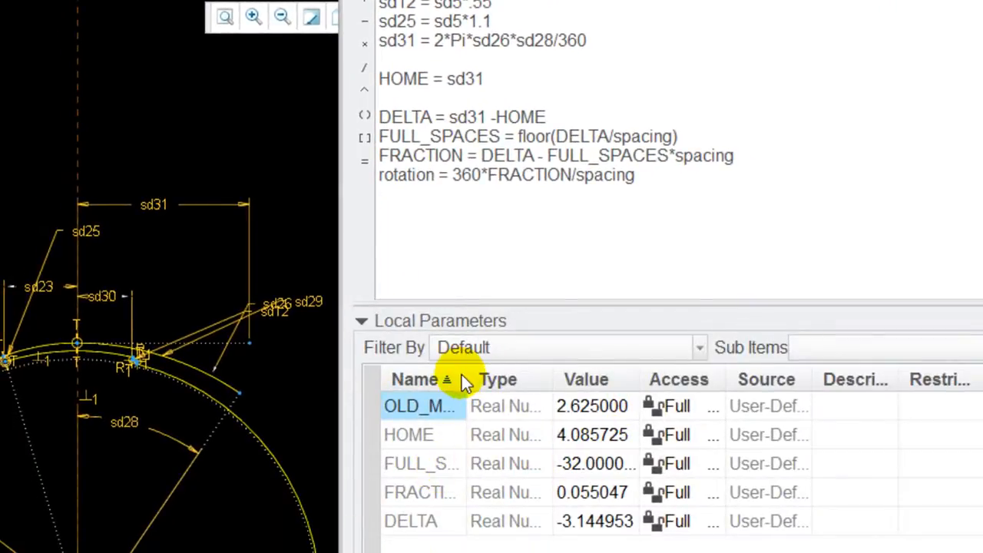
# Widen the local parameters' Name column and verify the sketch relations.
pyautogui.moveTo(466, 380); pyautogui.dragTo(564, 367)
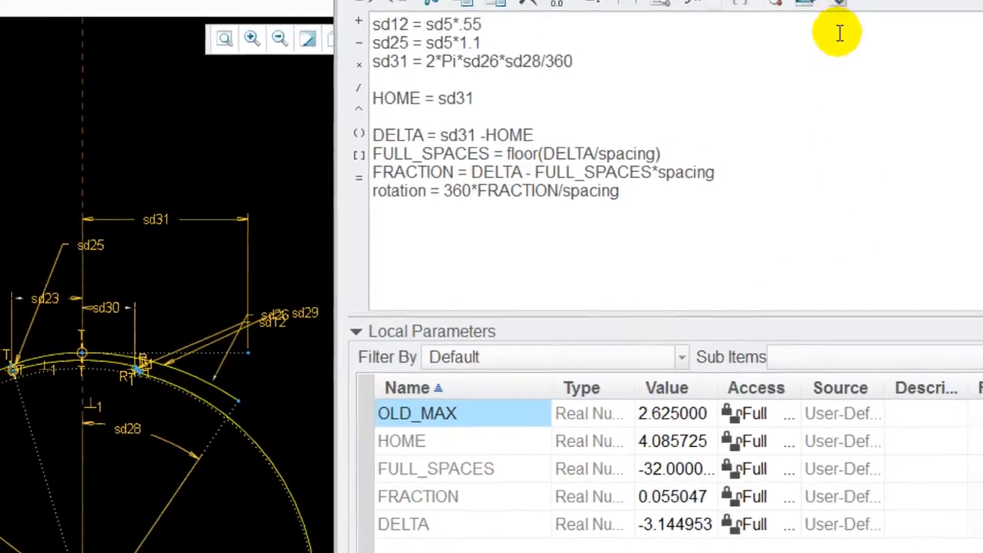
pyautogui.click(840, 1)
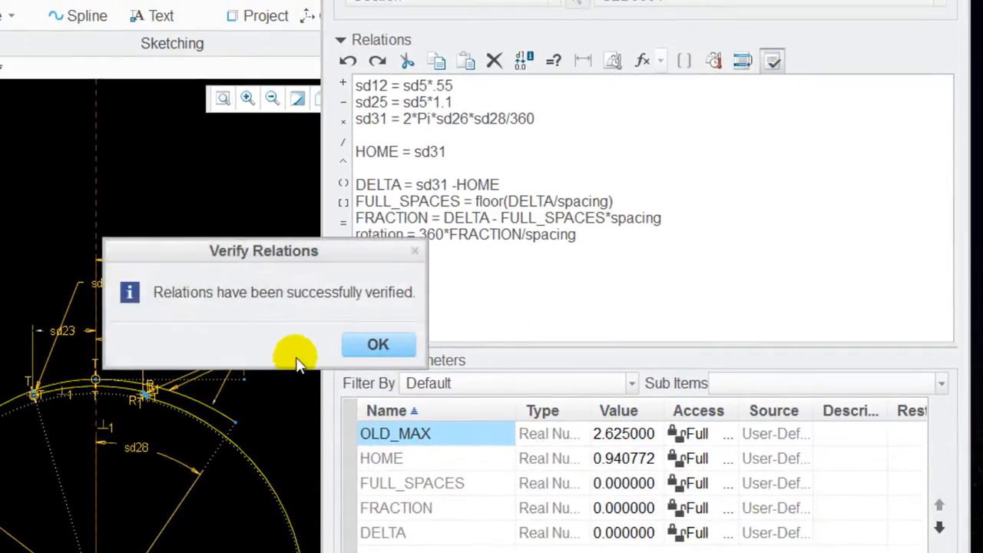
pyautogui.click(377, 344)
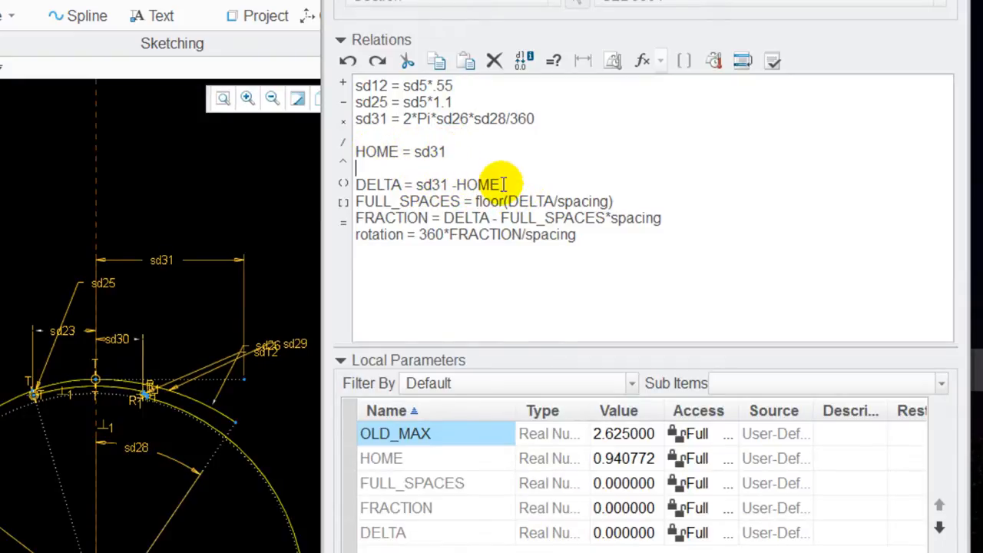
# Enclose the indented relation "HOME = sd31" in a condition that starts with "if hose_dia == max" and closes with "endif".
pyautogui.click(361, 137)
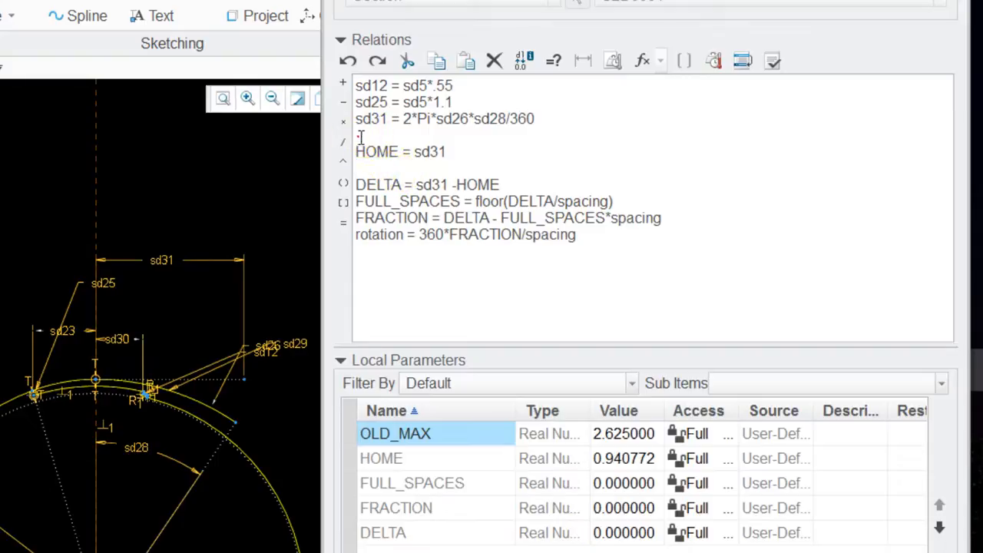
pyautogui.click(358, 135)
pyautogui.press('Return')
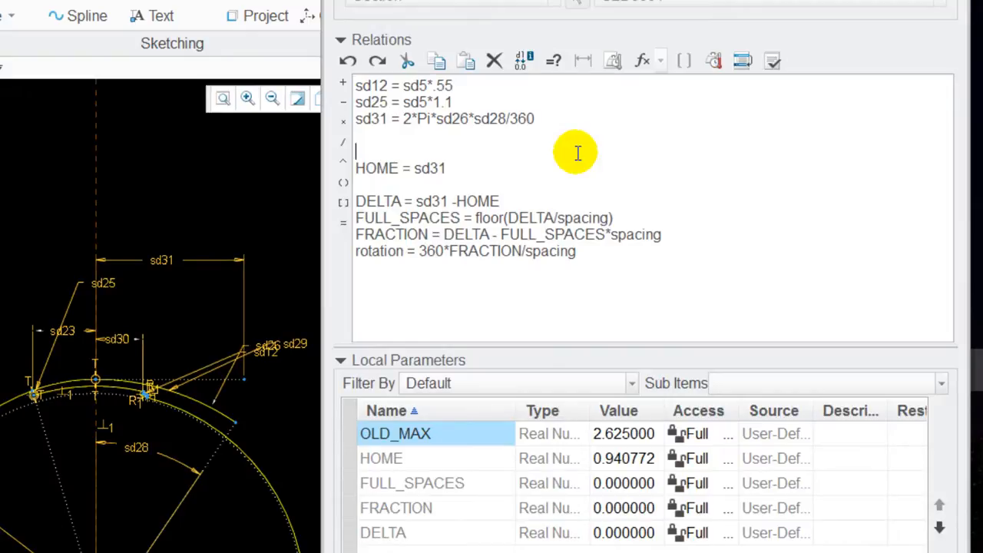
pyautogui.write('i')
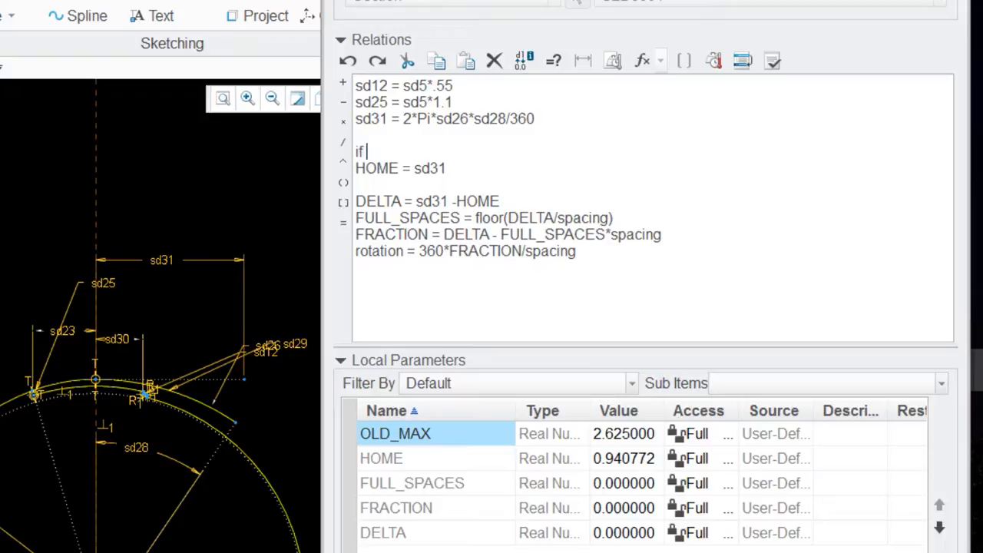
pyautogui.write('f ')
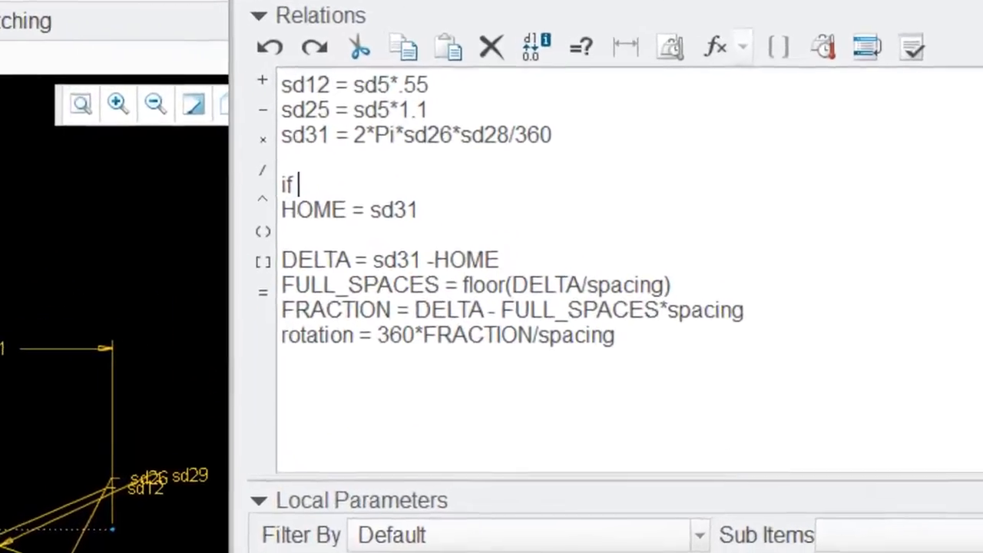
pyautogui.write('hose')
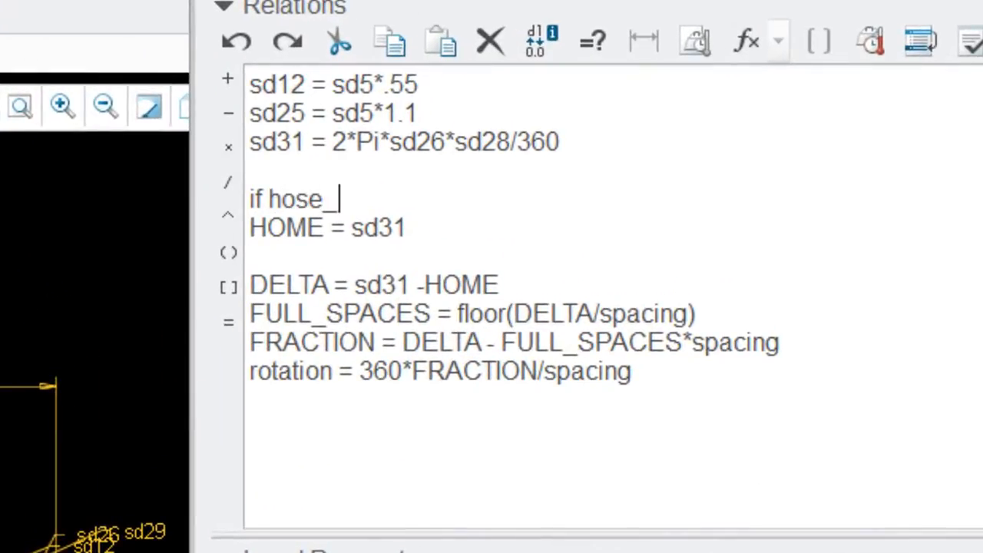
pyautogui.write('_dia')
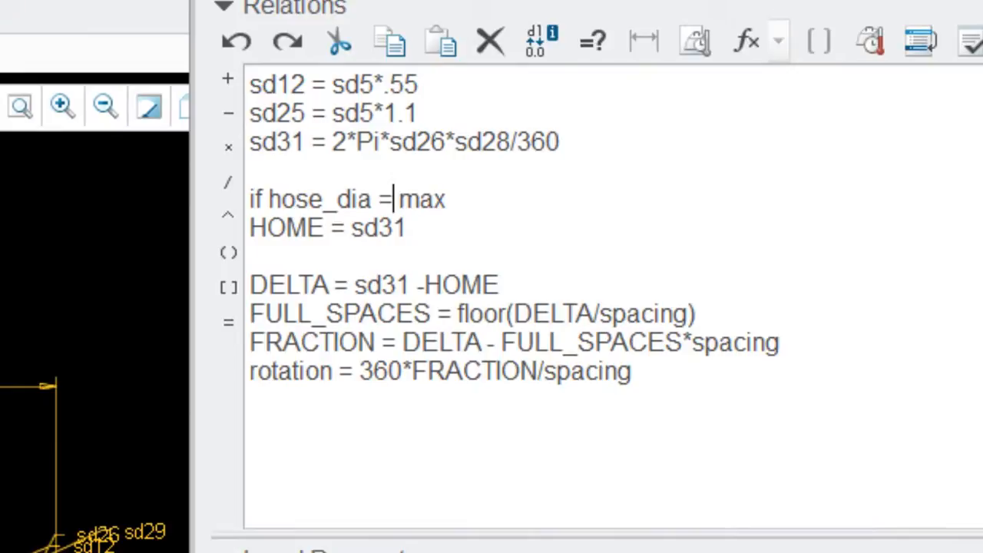
pyautogui.write('=')
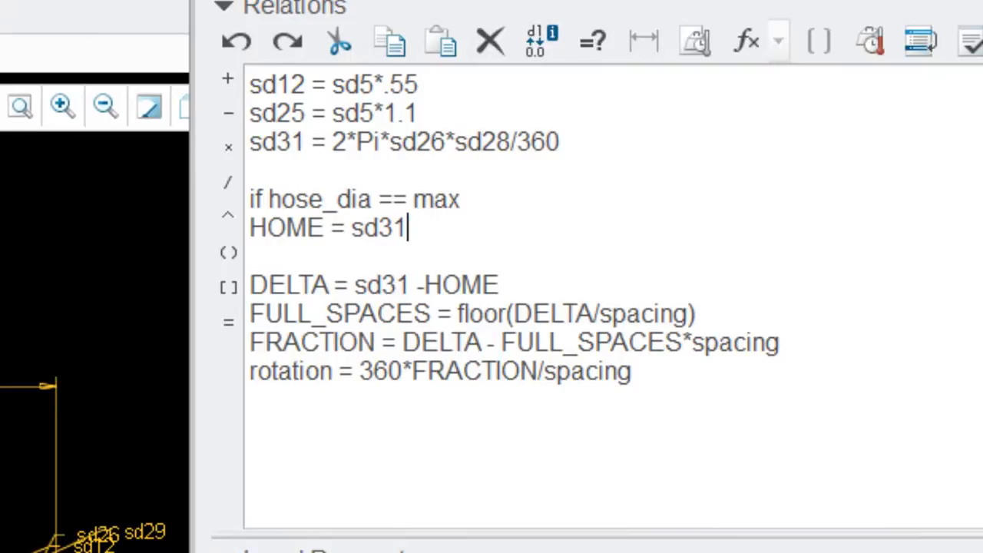
pyautogui.press('Return')
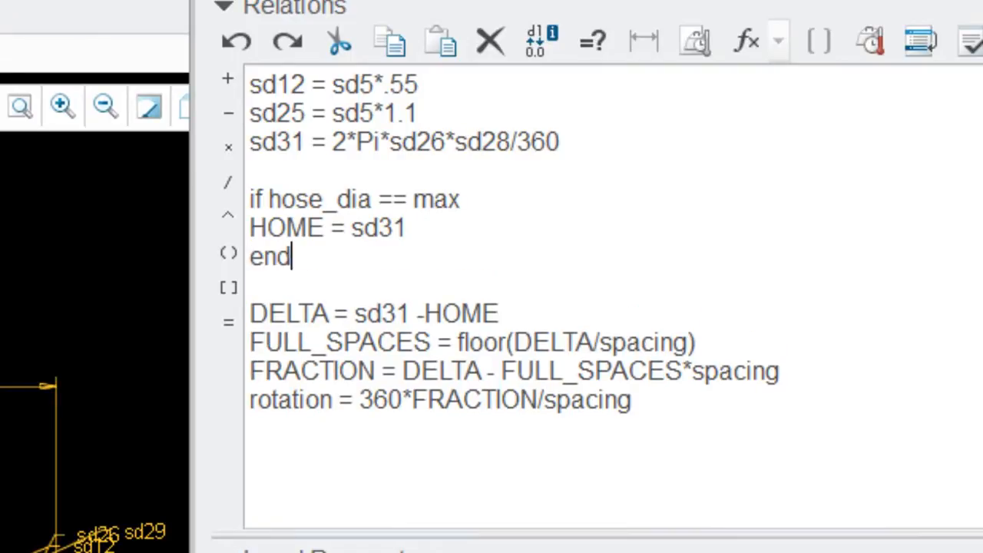
pyautogui.click(250, 227)
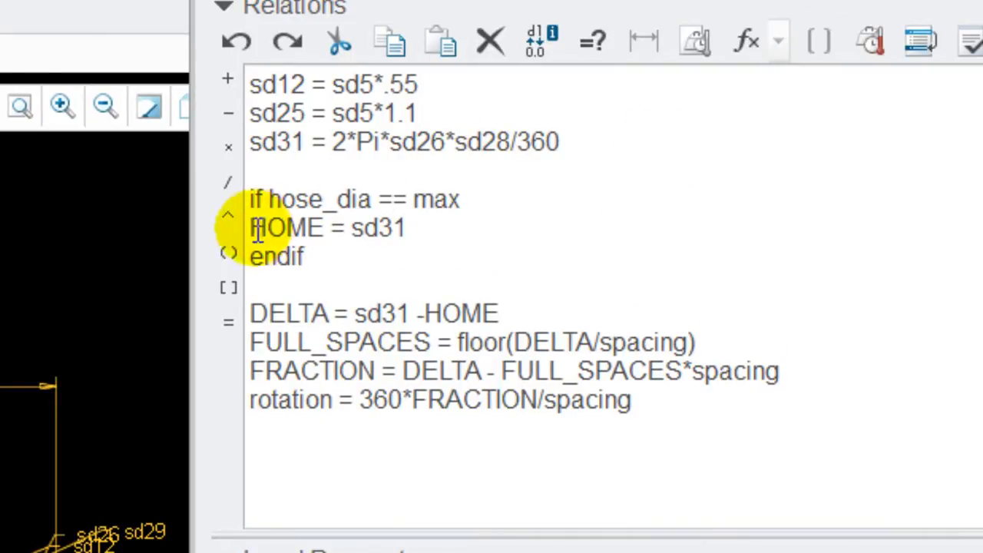
# Verify the sketch relations containing the HOME condition.
pyautogui.click(969, 41)
pyautogui.click(287, 530)
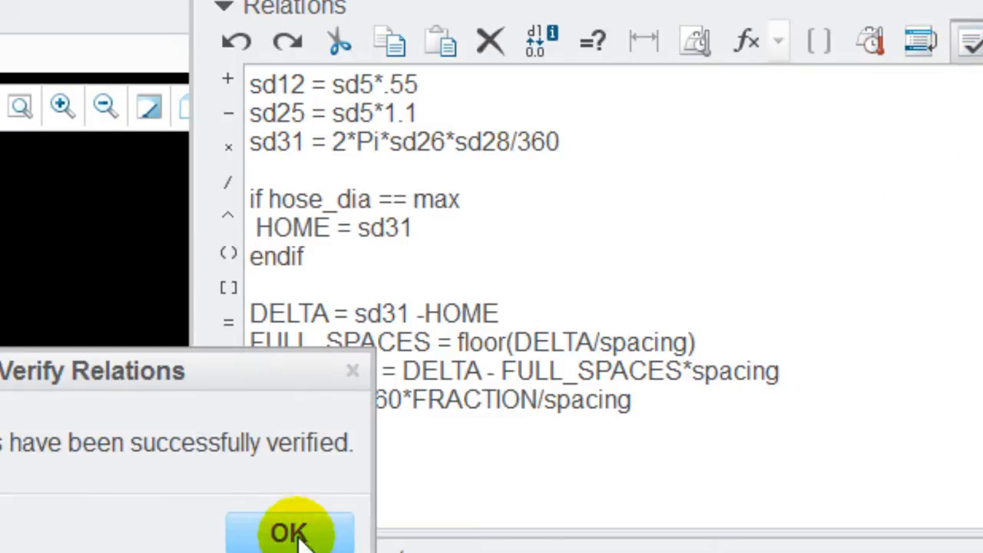
pyautogui.click(256, 228)
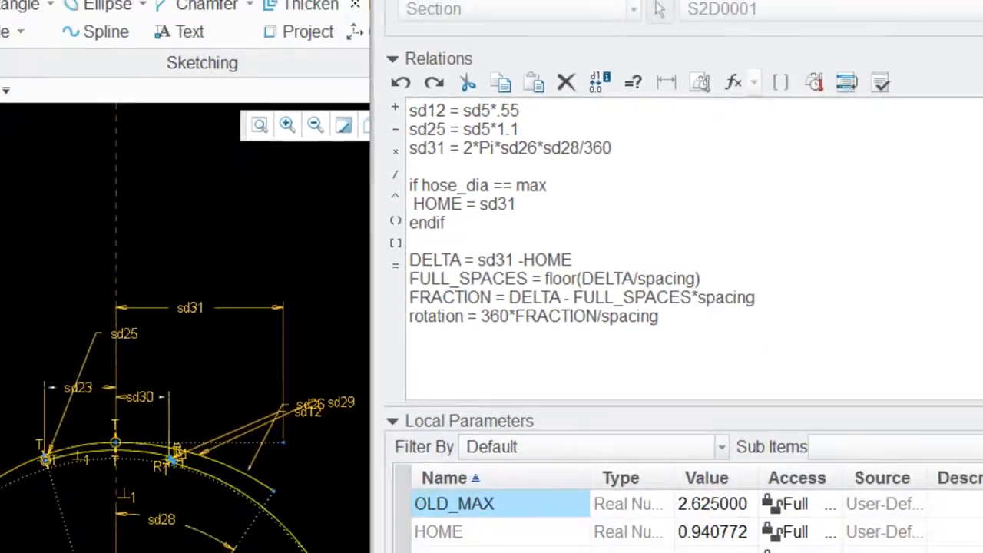
# Accept the relations together with the redefined GEOMETRY_DRIVER sketch and save the part.
pyautogui.click(841, 546)
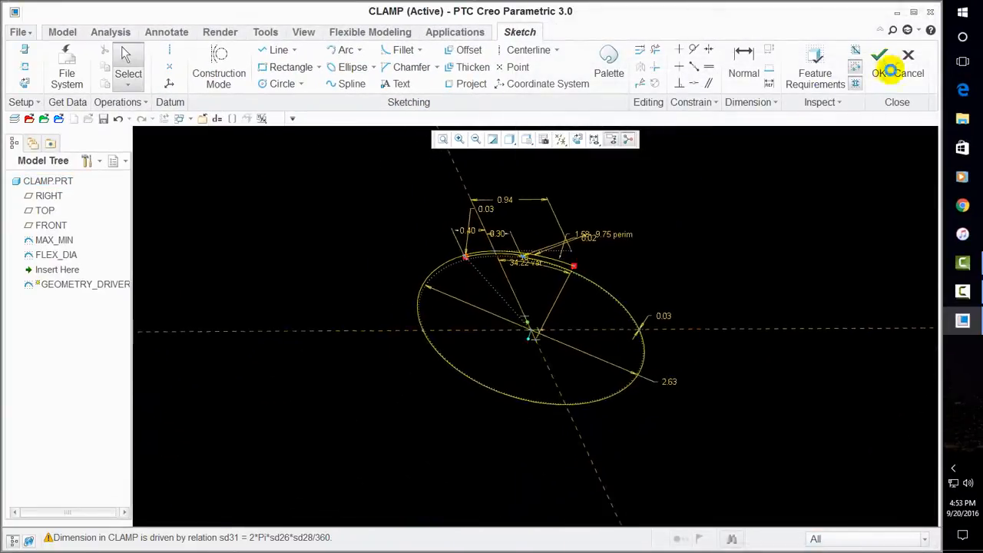
pyautogui.click(878, 61)
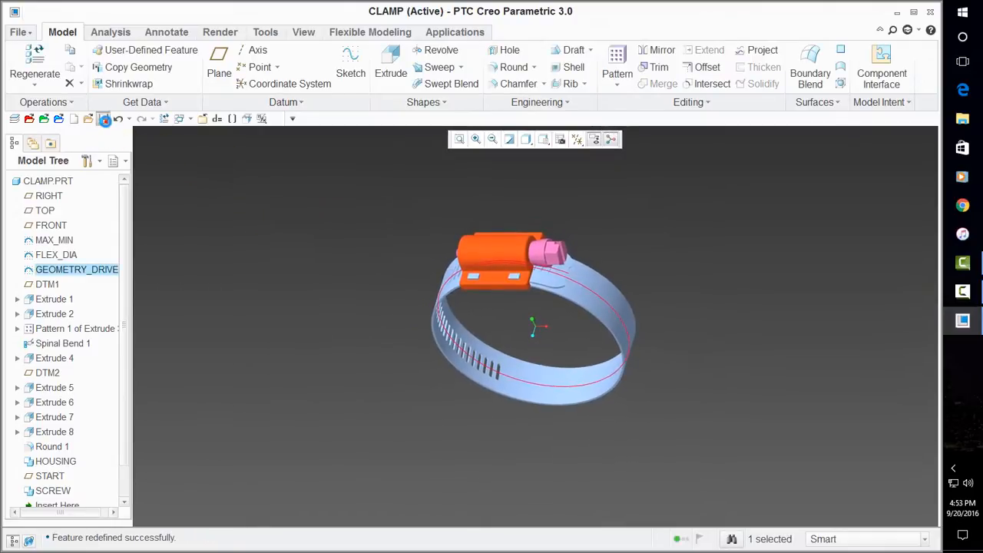
pyautogui.click(104, 119)
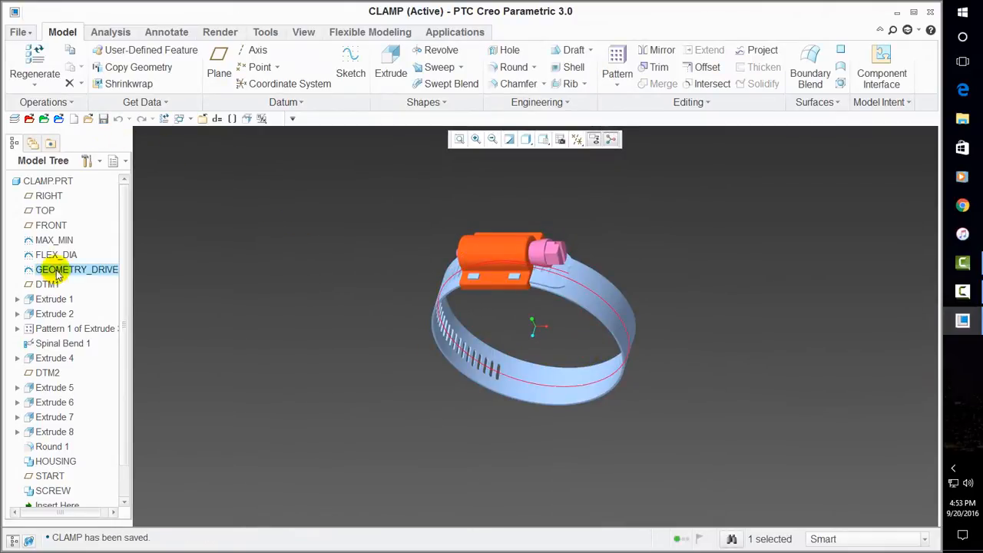
# Set the larger diameter of the MAX_MIN sketch to 4 and regenerate the part.
pyautogui.rightClick(65, 244)
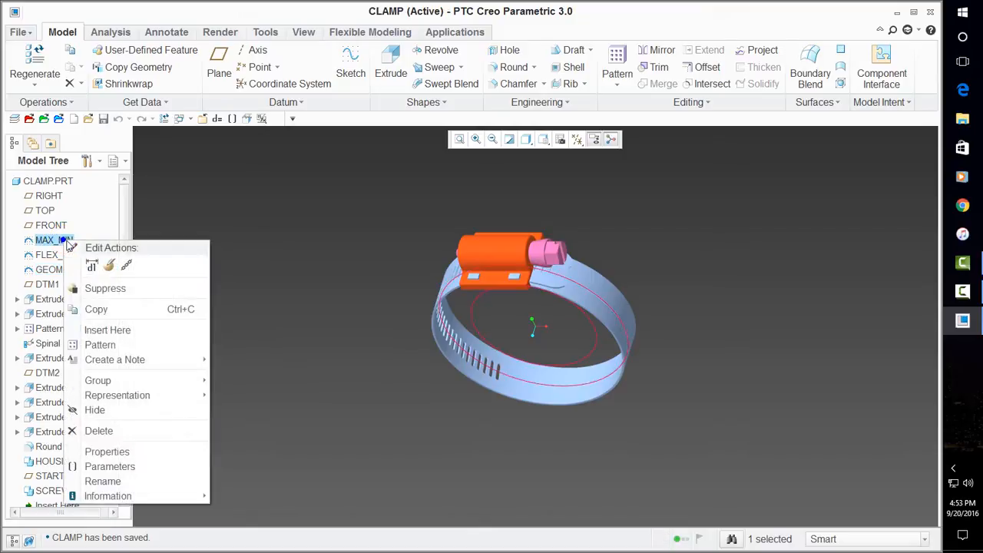
pyautogui.click(93, 264)
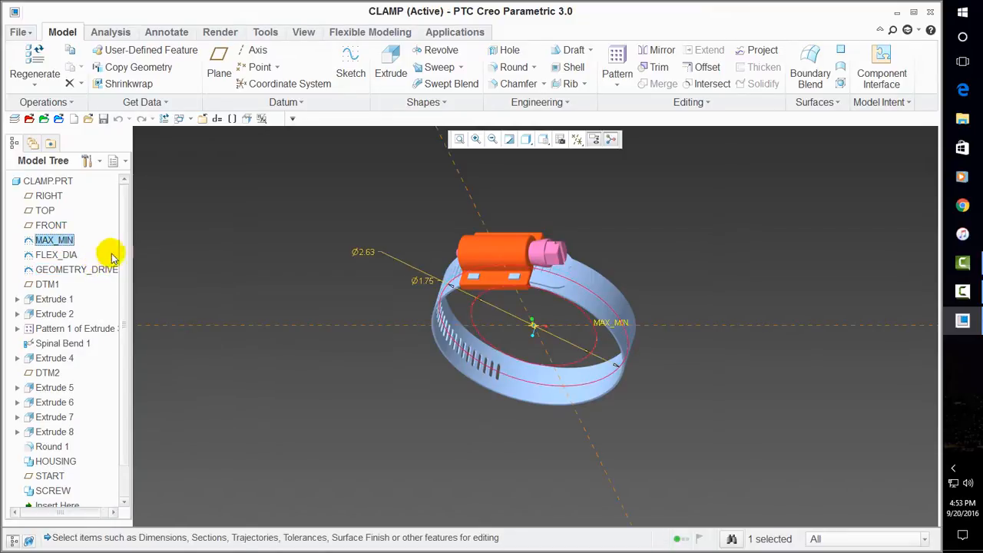
pyautogui.doubleClick(371, 256)
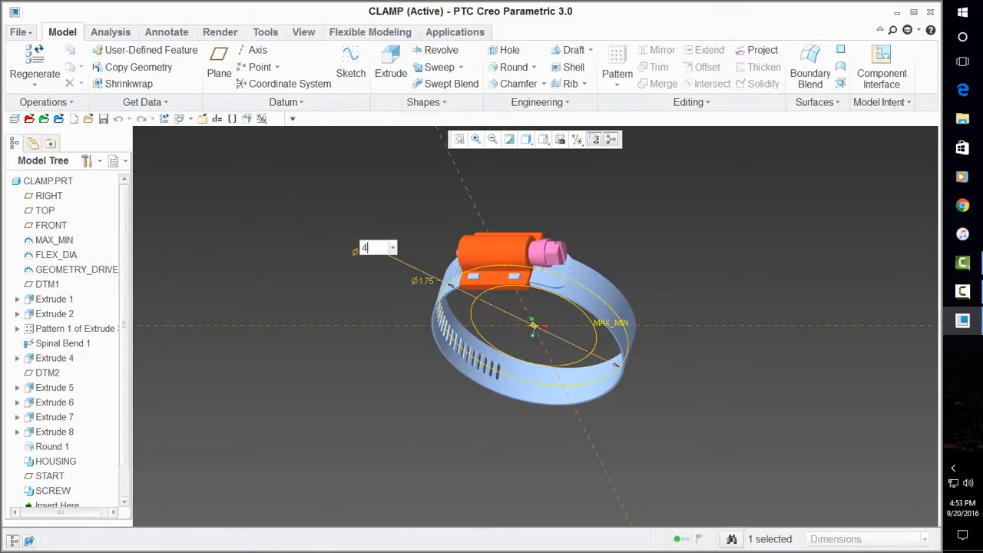
pyautogui.press('Return')
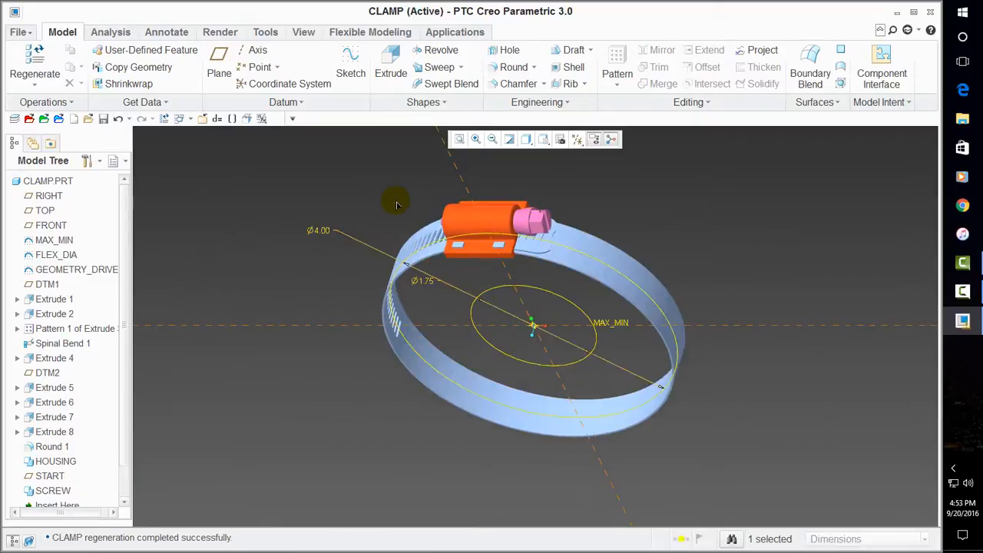
pyautogui.click(36, 67)
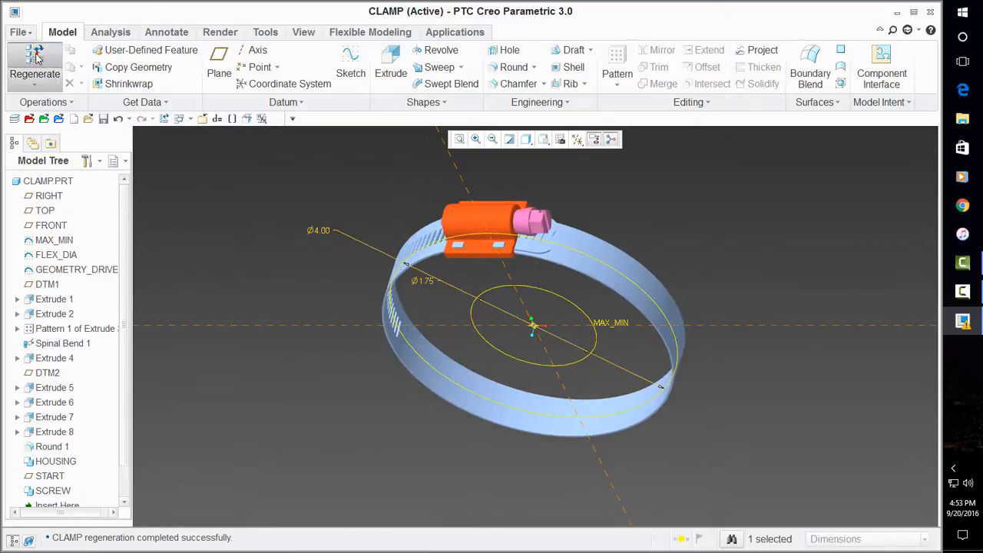
pyautogui.moveTo(341, 362); pyautogui.dragTo(288, 240, button='middle')
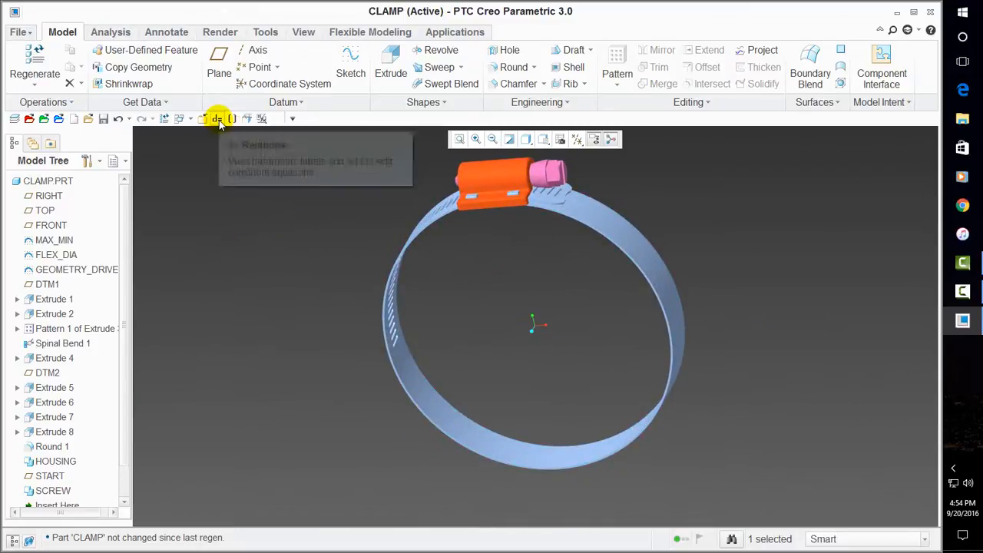
# Redefine the GEOMETRY_DRIVER sketch to check the OLD_MAX and HOME parameter values in its relations, then close the sketch.
pyautogui.rightClick(72, 272)
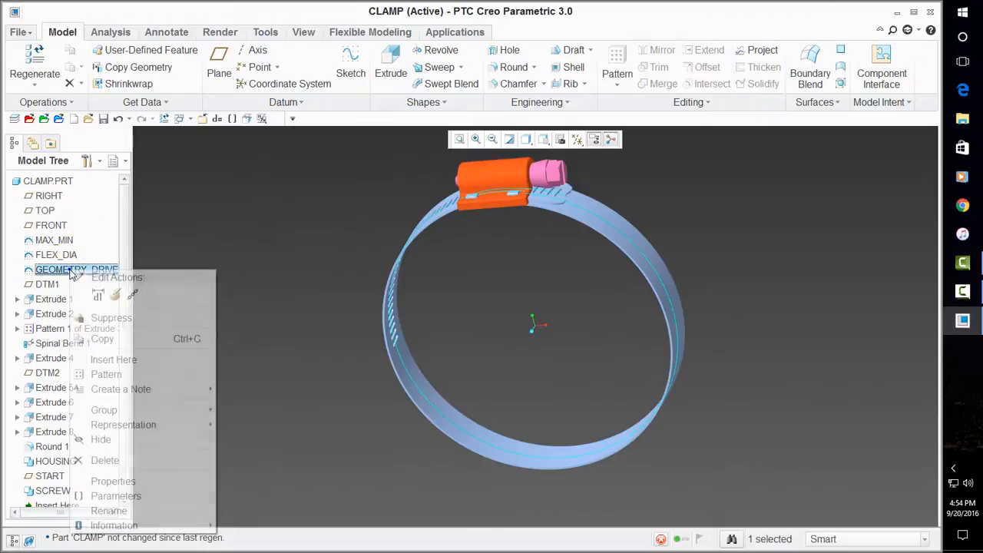
pyautogui.click(113, 295)
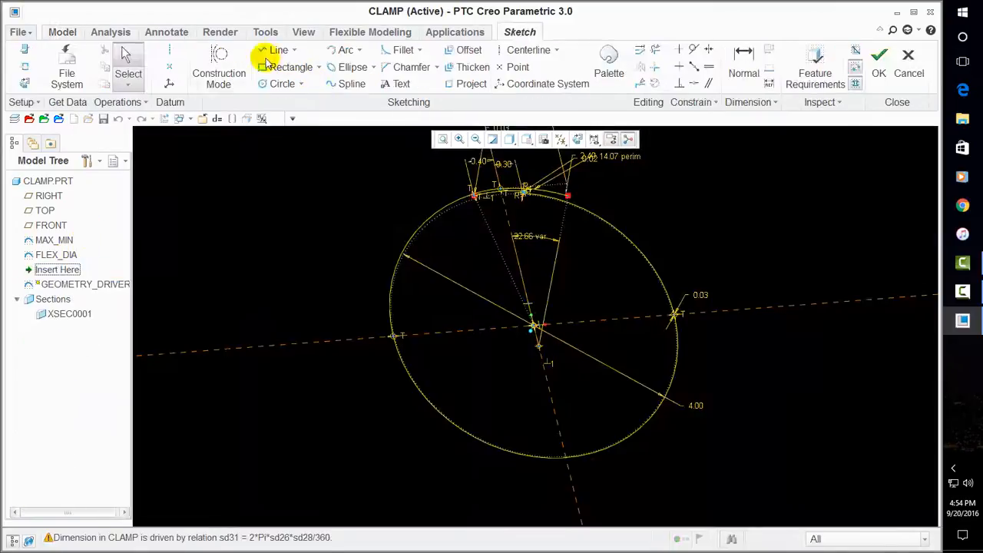
pyautogui.click(218, 119)
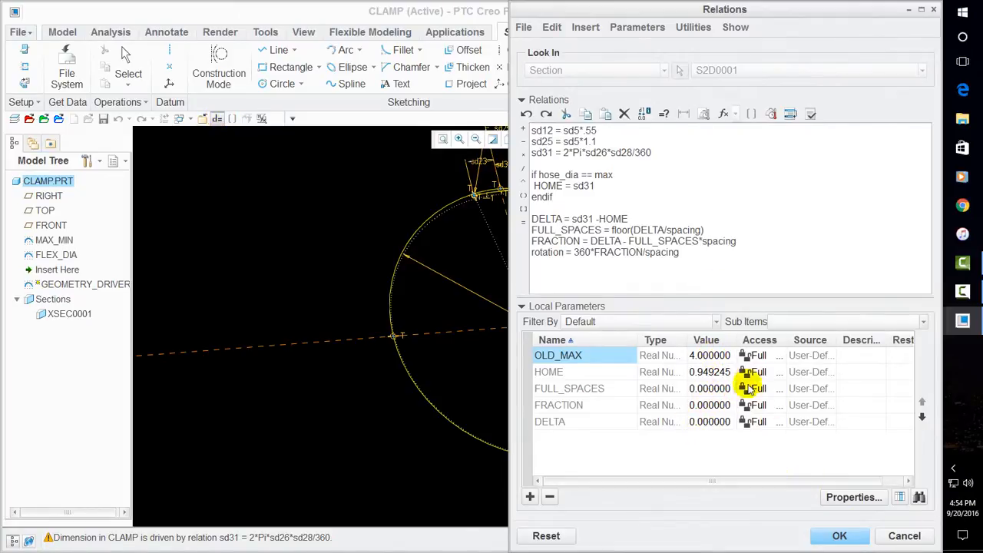
pyautogui.click(841, 535)
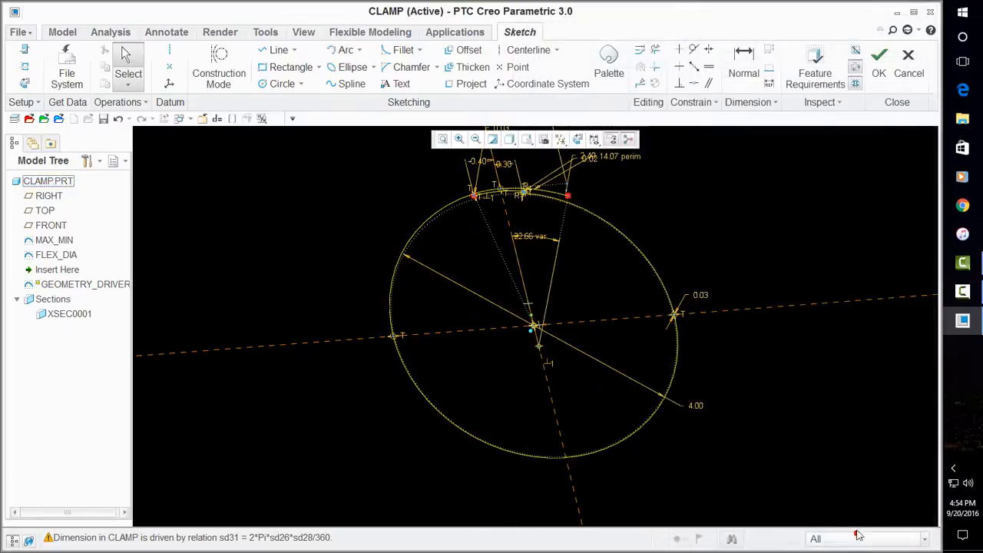
pyautogui.click(879, 59)
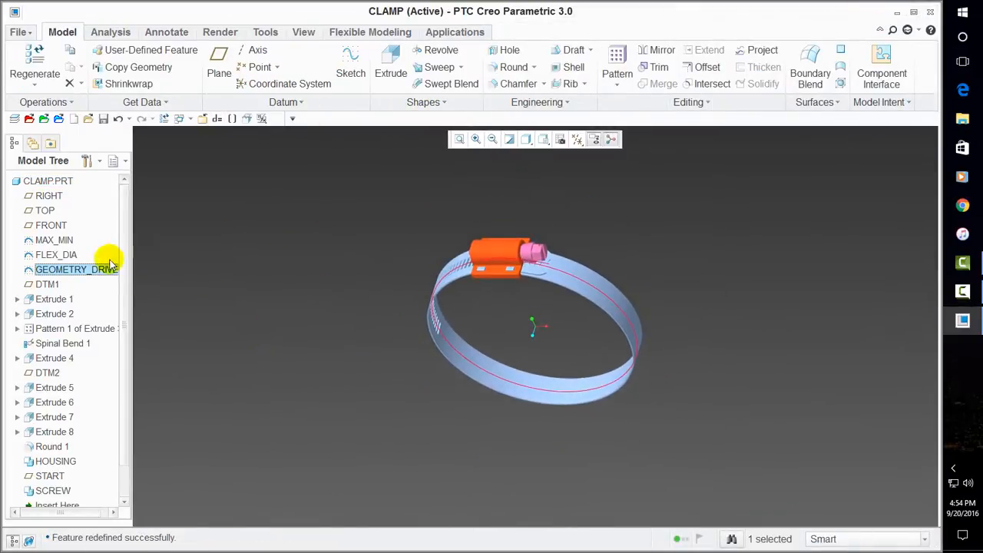
# Set the larger diameter of the MAX_MIN sketch to 2.625 and regenerate the part.
pyautogui.rightClick(65, 241)
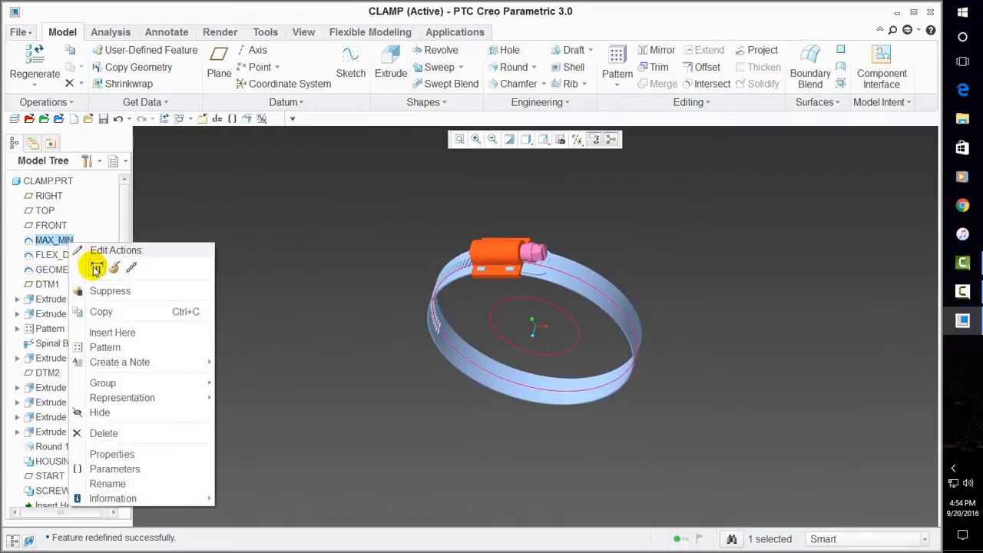
pyautogui.click(96, 268)
pyautogui.doubleClick(357, 251)
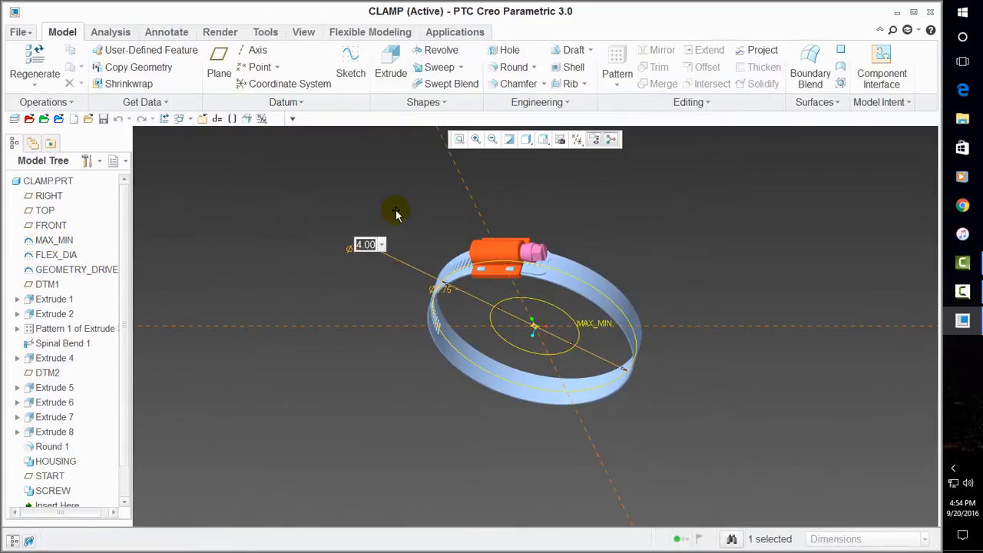
pyautogui.write('2.625')
pyautogui.press('Return')
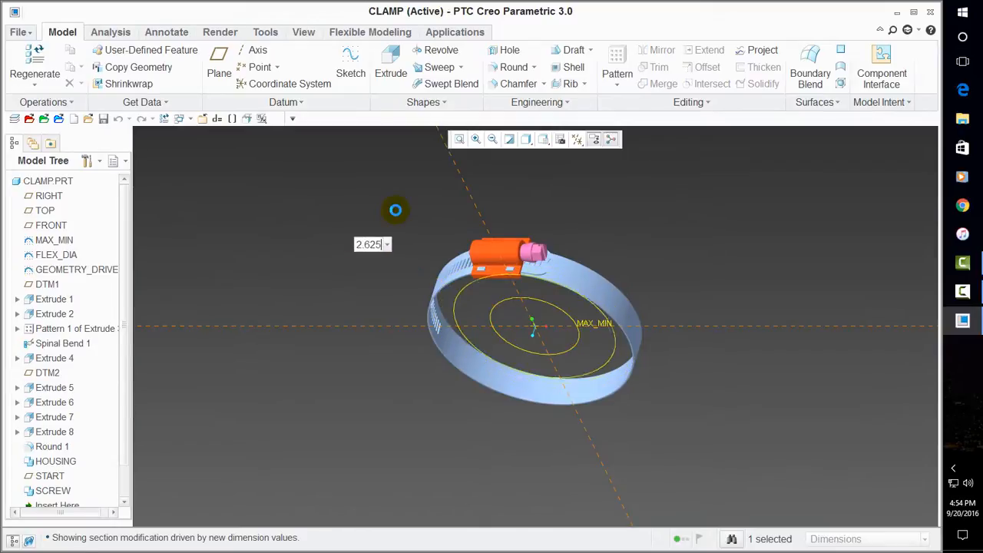
pyautogui.click(31, 61)
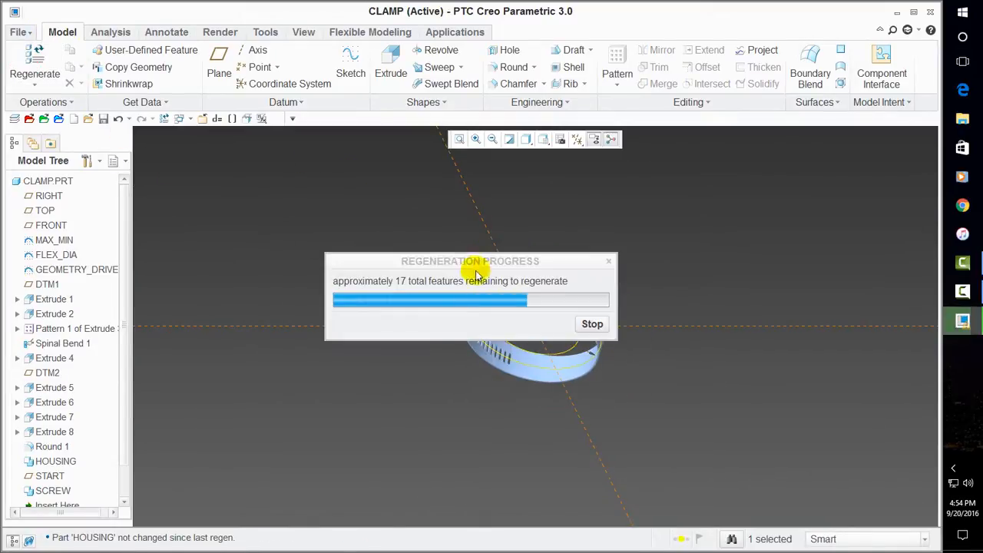
pyautogui.moveTo(423, 272); pyautogui.dragTo(391, 301, button='middle')
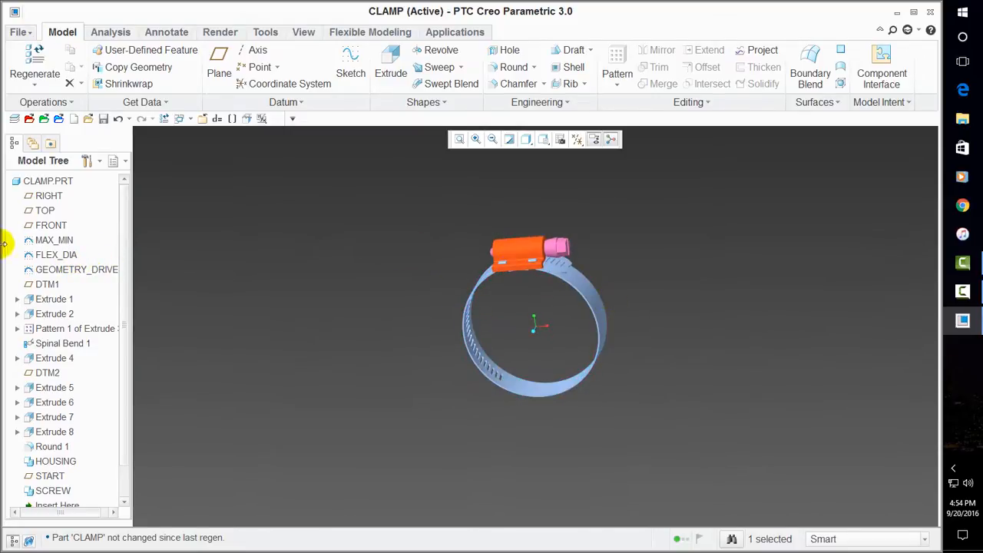
# Display the dimensions of the MAX_MIN and FLEX_DIA sketches and set the FLEX_DIA diameter to 1.75.
pyautogui.rightClick(67, 256)
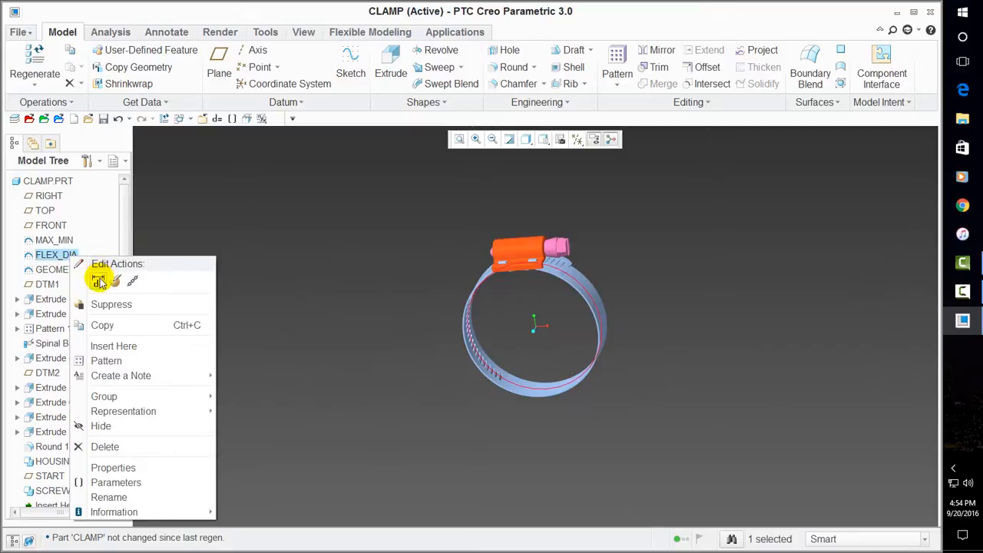
pyautogui.click(106, 280)
pyautogui.rightClick(69, 241)
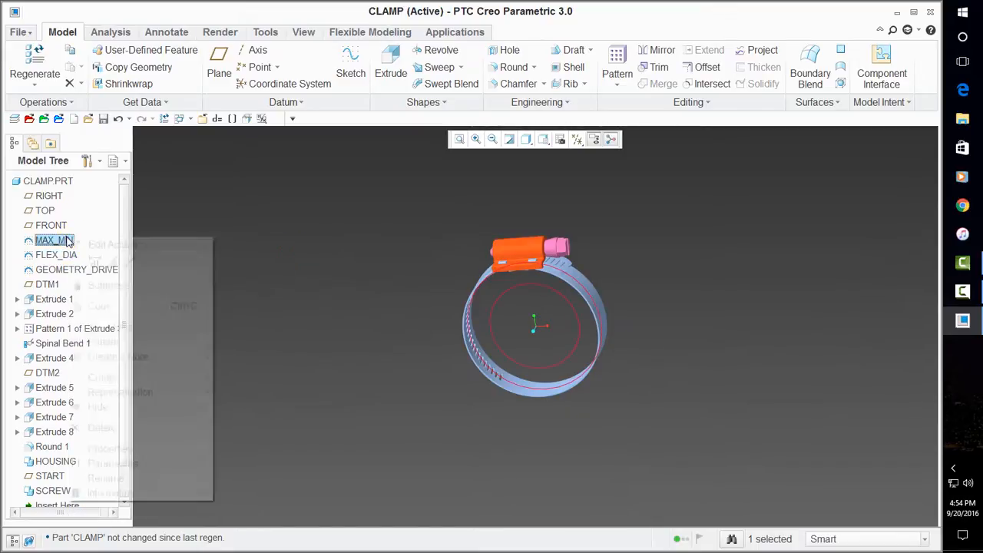
pyautogui.click(102, 267)
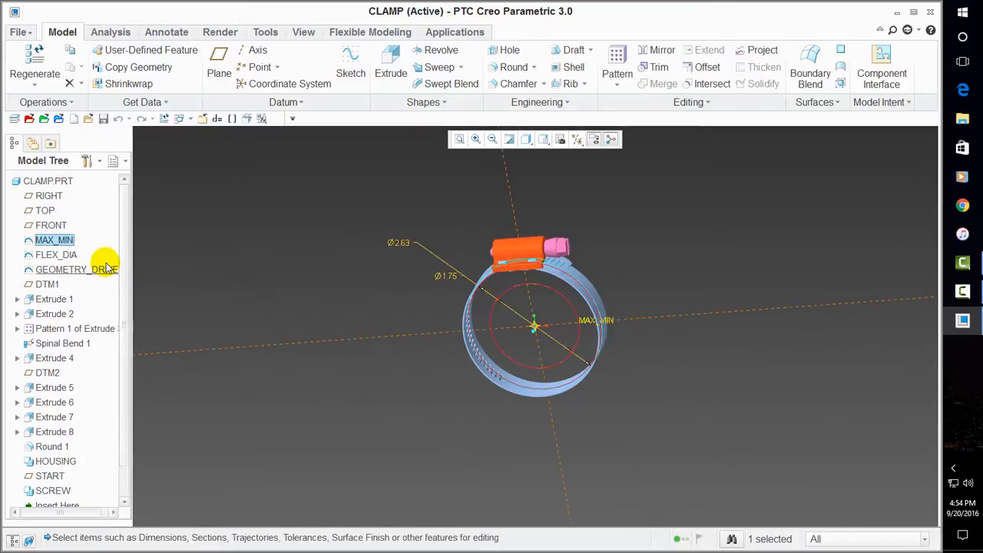
pyautogui.click(66, 255)
pyautogui.doubleClick(648, 394)
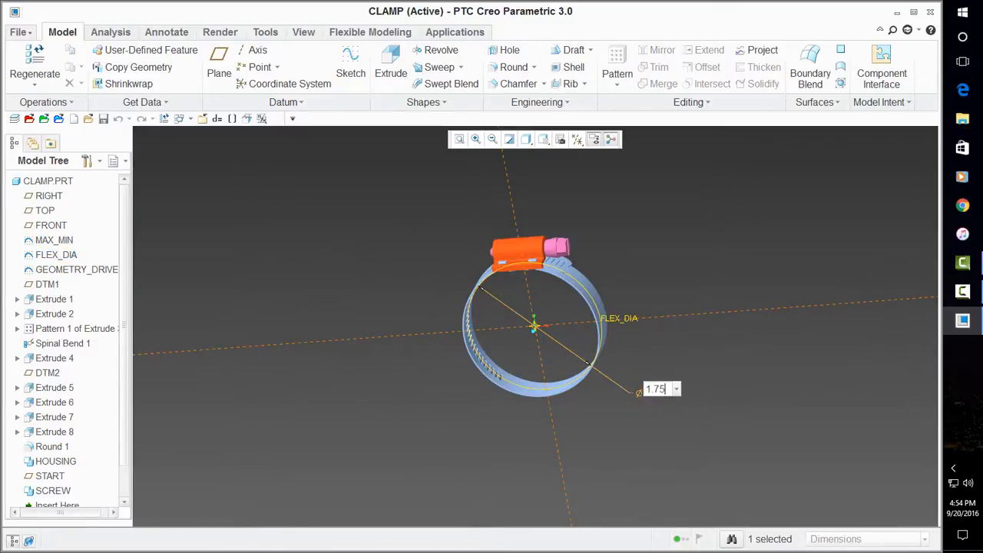
pyautogui.press('Return')
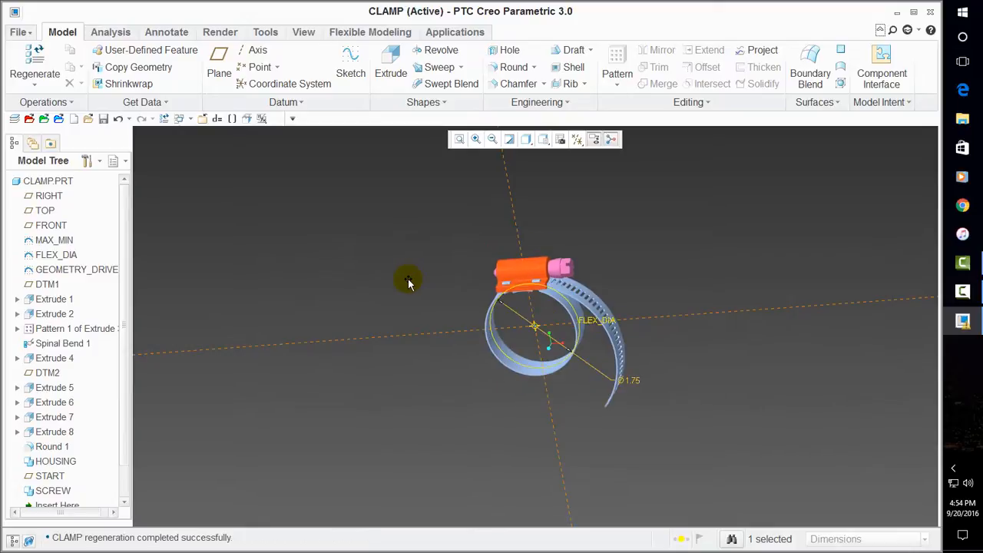
# Regenerate the part and inspect the tightened band, housing and screw.
pyautogui.hotkey('ctrl', 'd')
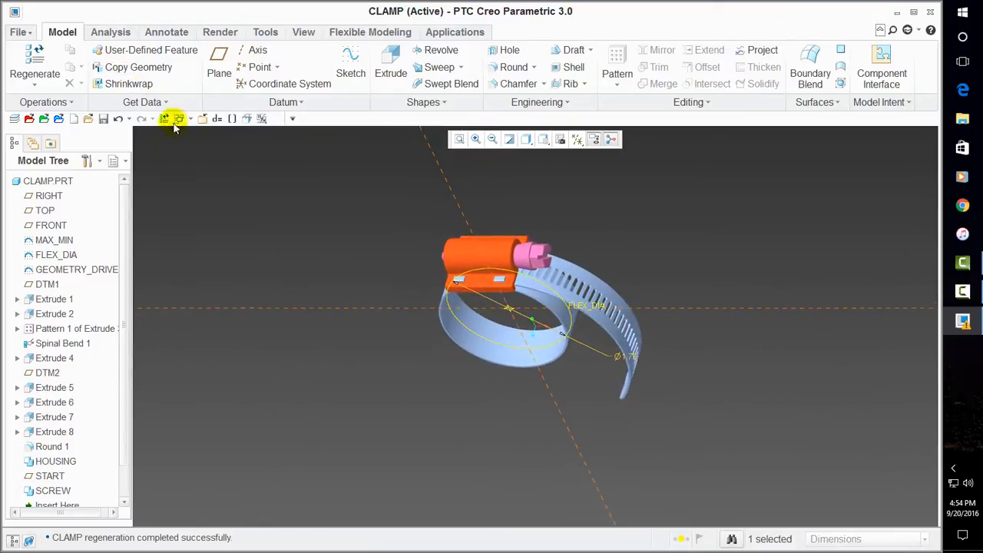
pyautogui.click(33, 67)
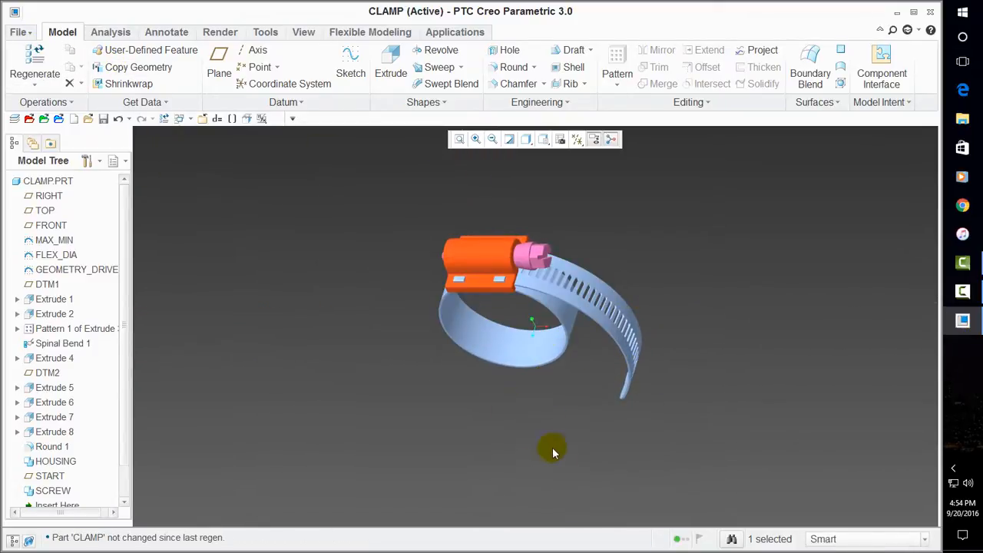
pyautogui.moveTo(536, 323); pyautogui.dragTo(527, 291, button='middle')
pyautogui.moveTo(494, 244); pyautogui.dragTo(507, 253, button='middle')
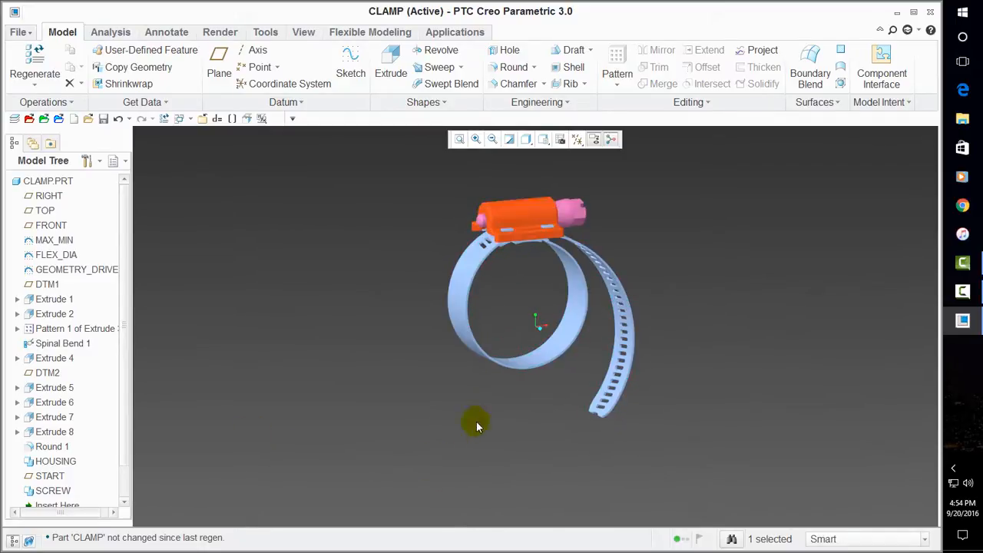
pyautogui.moveTo(476, 422); pyautogui.dragTo(452, 425, button='middle')
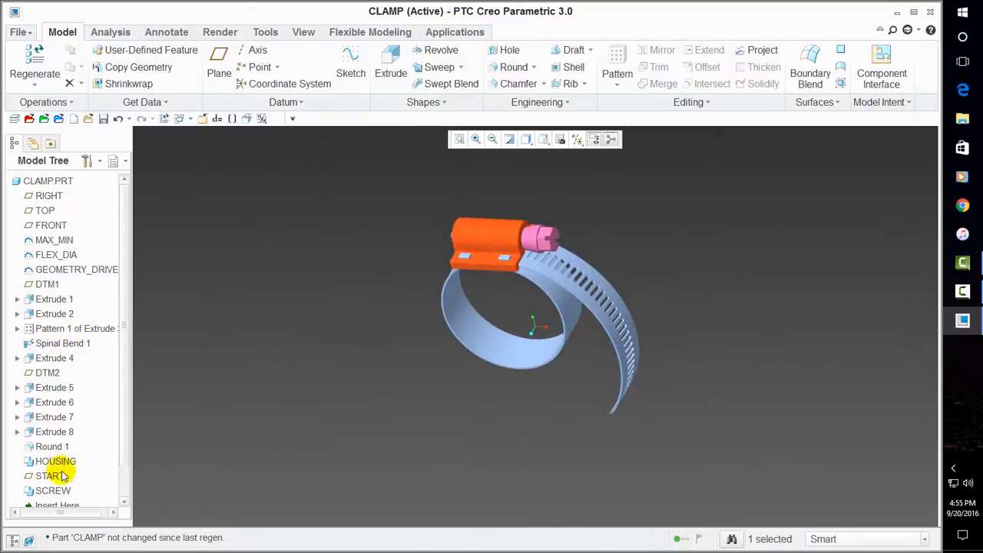
# Activate the XSEC0001 cross-section and examine how the screw threads mesh with the band slots.
pyautogui.scroll(-2, 59, 465)
pyautogui.rightClick(86, 500)
pyautogui.click(120, 272)
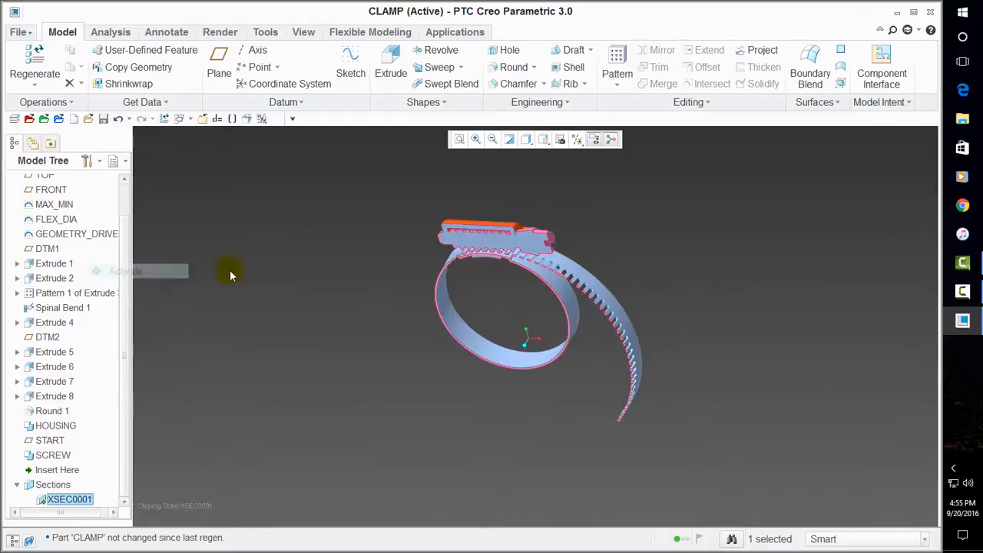
pyautogui.scroll(-4, 486, 269)
pyautogui.moveTo(486, 269); pyautogui.dragTo(512, 266, button='middle')
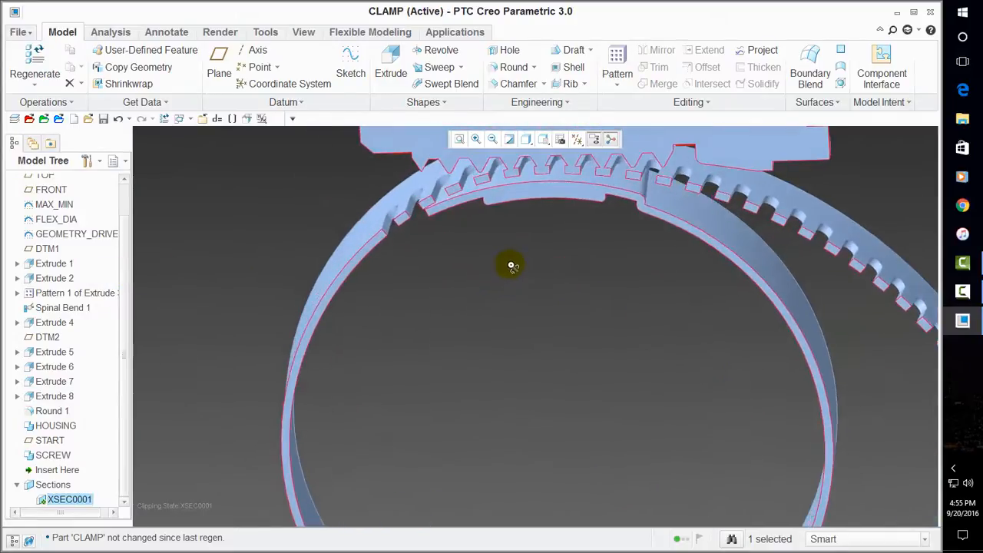
pyautogui.moveTo(517, 215); pyautogui.dragTo(515, 294, button='middle')
pyautogui.scroll(-1, 515, 294)
pyautogui.scroll(4, 514, 294)
pyautogui.scroll(-4, 524, 238)
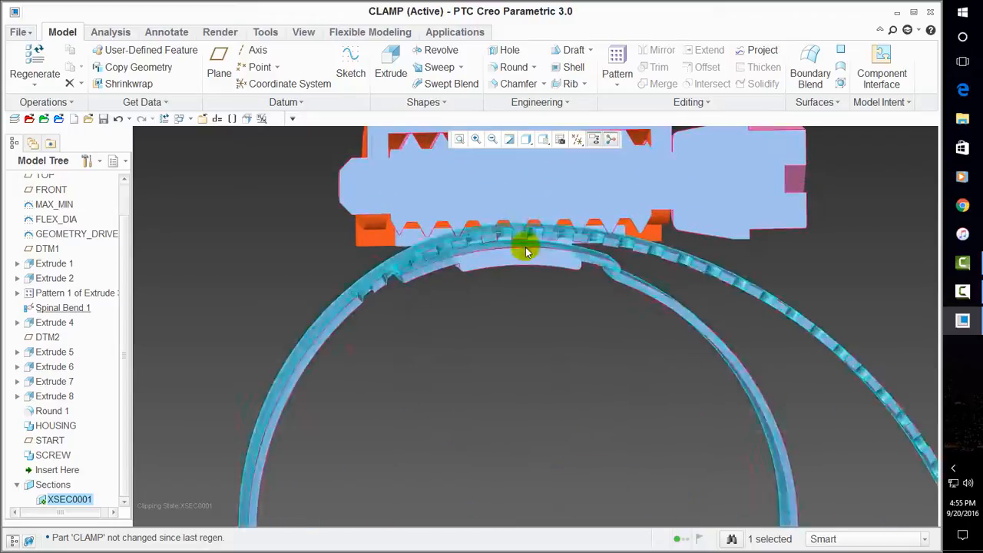
pyautogui.scroll(4, 423, 315)
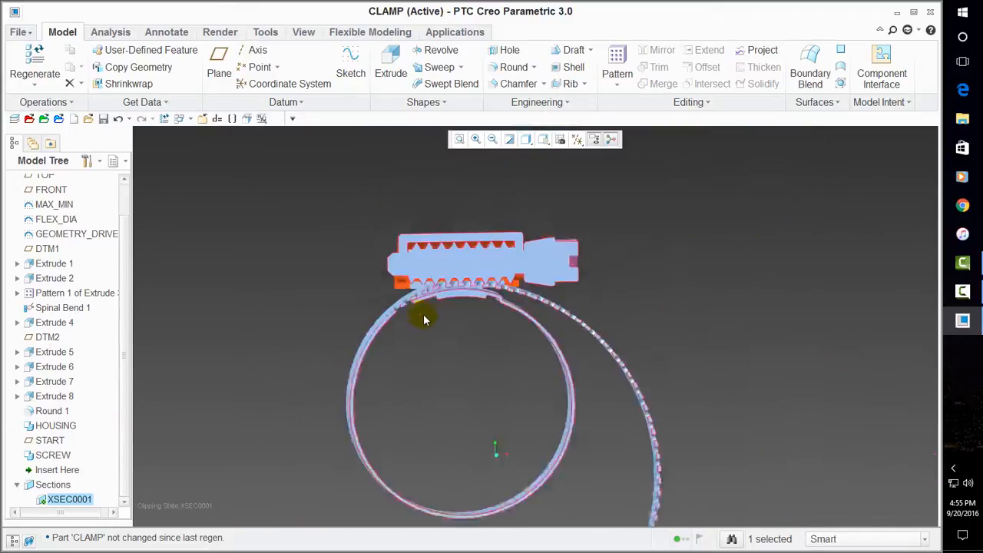
pyautogui.moveTo(423, 314); pyautogui.dragTo(450, 338, button='middle')
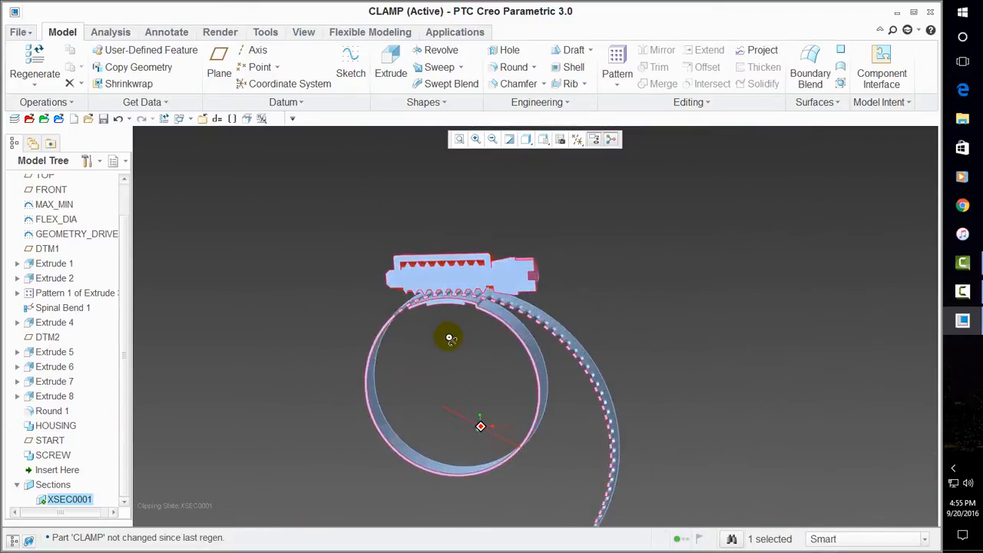
# Edit the START datum plane's dimension, regenerate the part and check the thread alignment with the band slots.
pyautogui.click(49, 440)
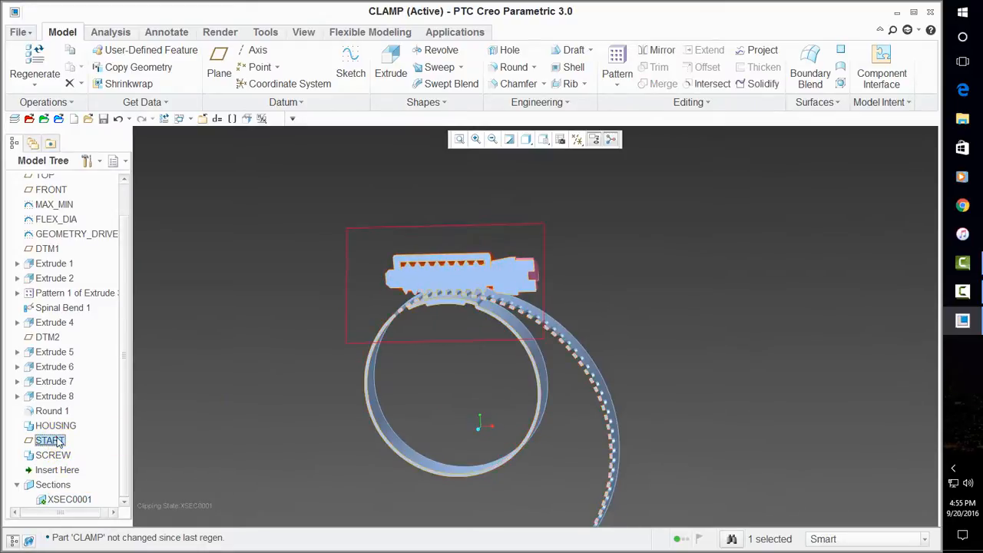
pyautogui.rightClick(49, 440)
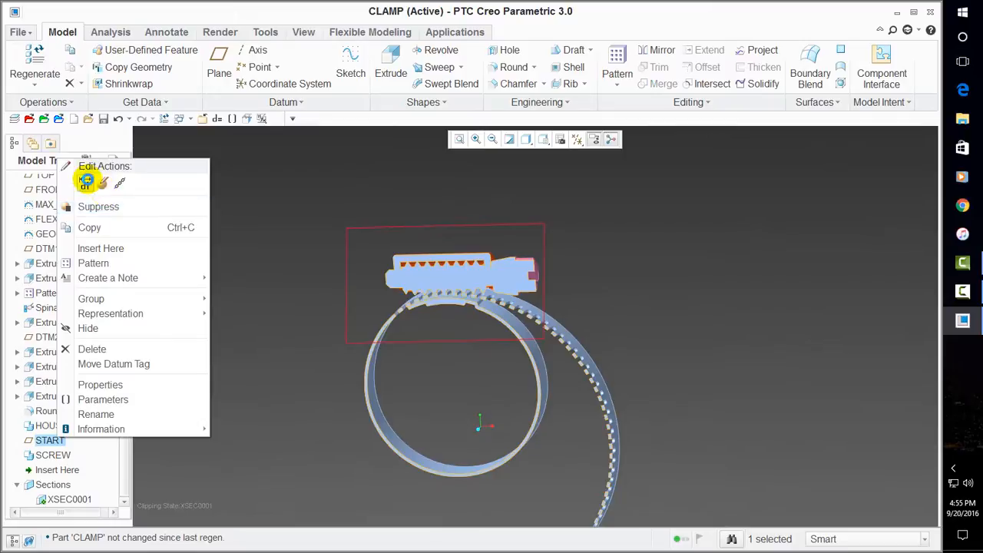
pyautogui.click(85, 184)
pyautogui.click(492, 317)
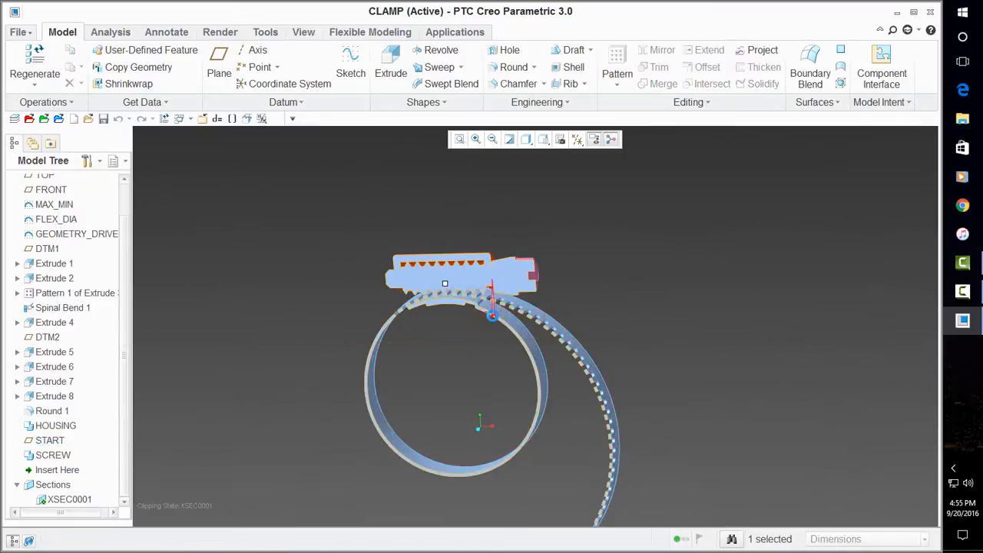
pyautogui.press('Return')
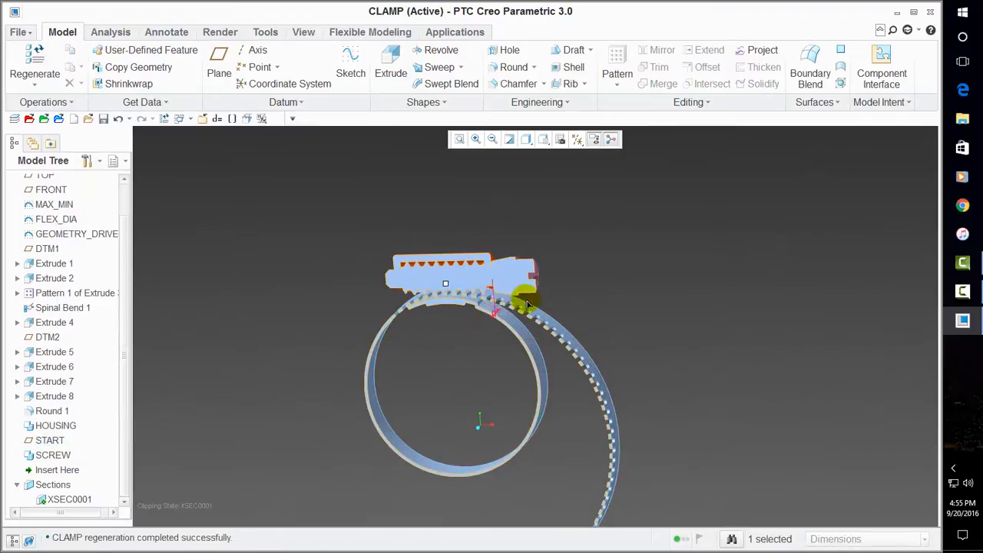
pyautogui.click(36, 52)
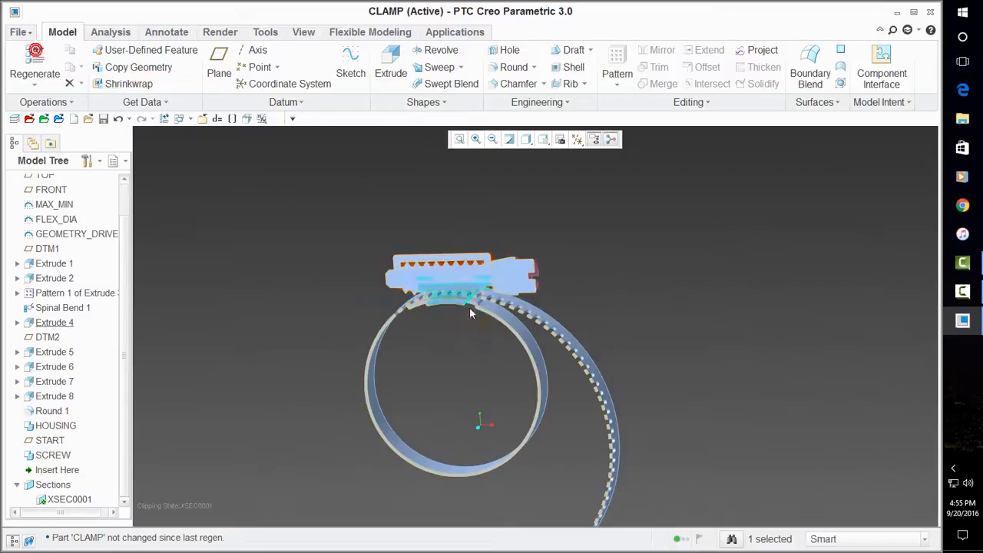
pyautogui.scroll(-8, 461, 334)
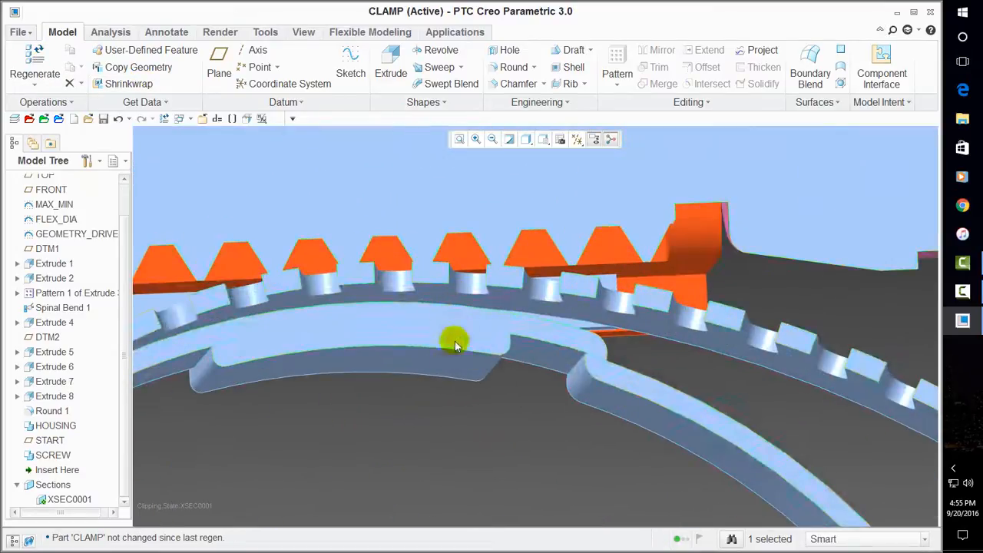
pyautogui.scroll(5, 335, 378)
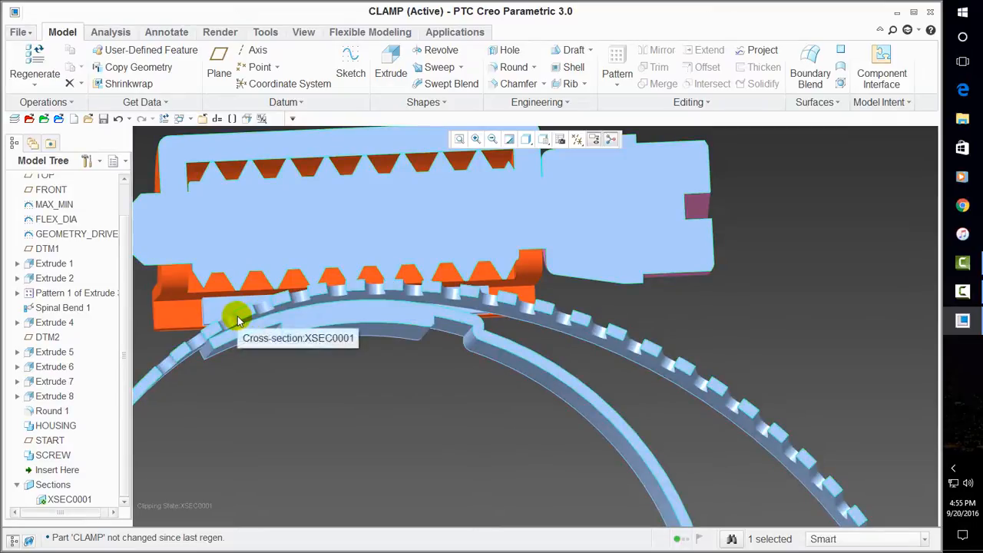
pyautogui.scroll(5, 264, 338)
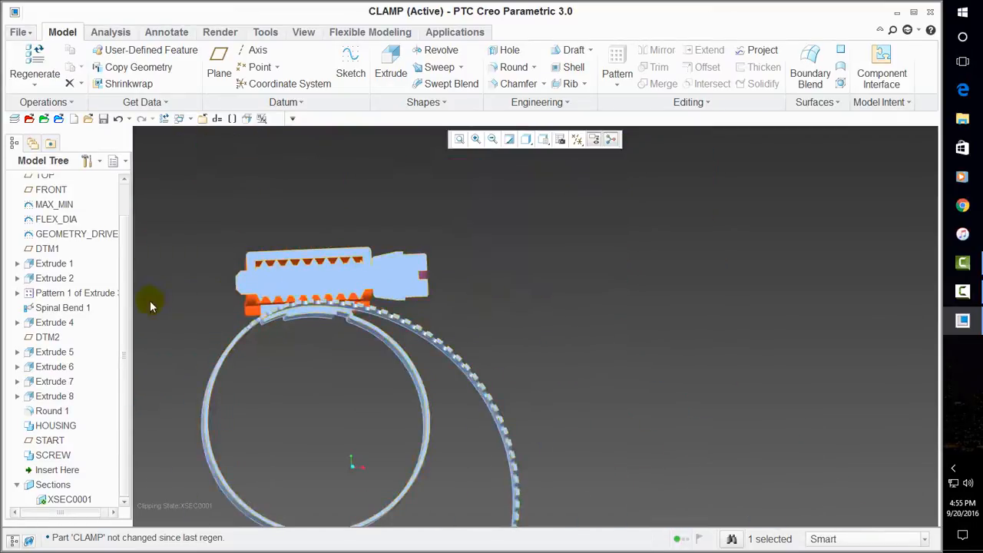
# Set the number of Extrude 3 slot pattern members to 38 and regenerate the part.
pyautogui.rightClick(100, 299)
pyautogui.click(132, 307)
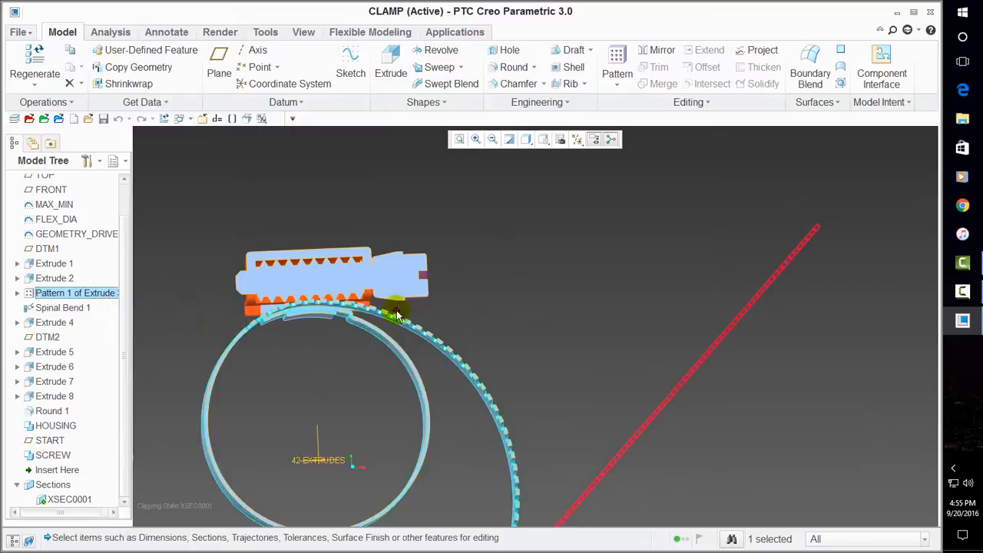
pyautogui.scroll(4, 404, 340)
pyautogui.scroll(-3, 372, 388)
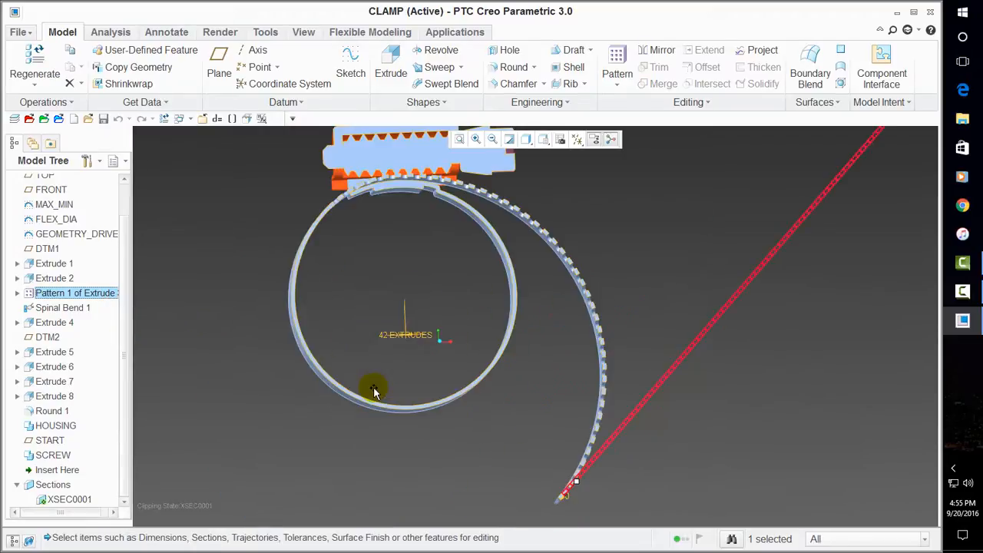
pyautogui.click(385, 339)
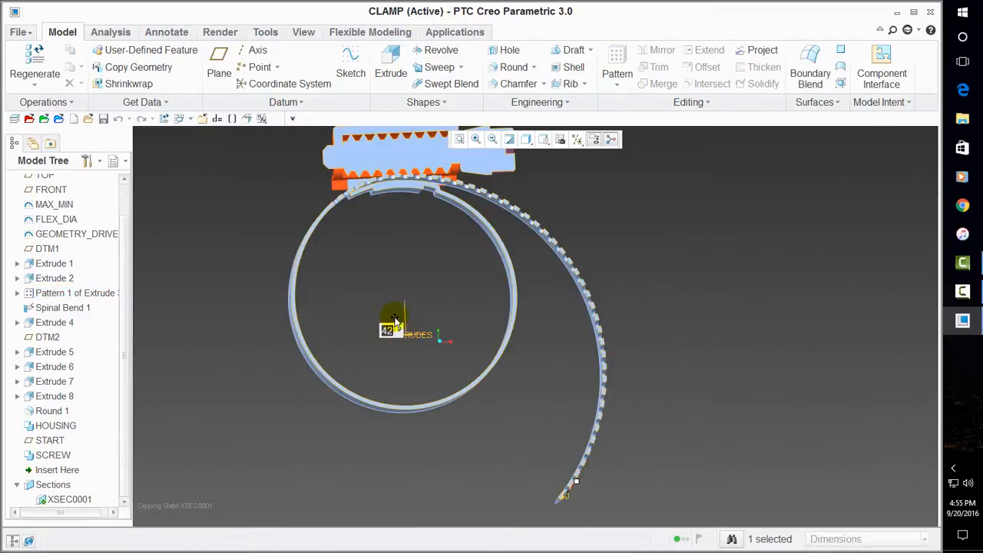
pyautogui.press('Return')
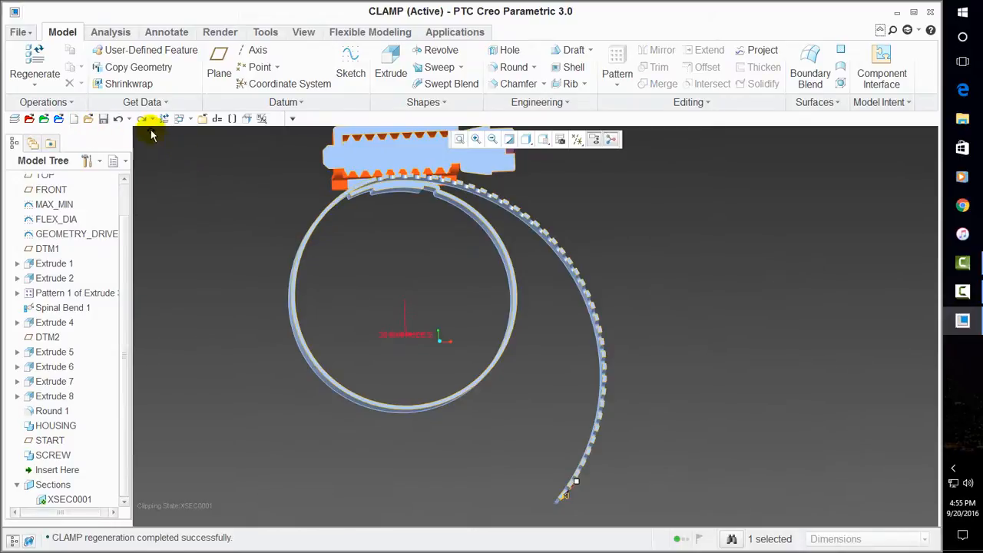
pyautogui.hotkey('ctrl', 'd')
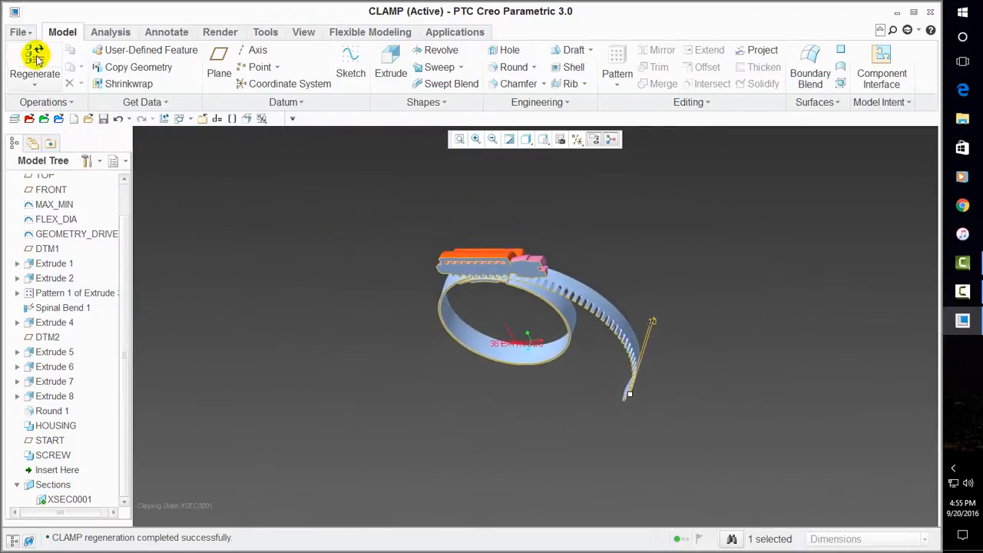
pyautogui.click(34, 57)
# Examine the sectioned screw threads against the band slots around the overlapping band ends.
pyautogui.moveTo(478, 311); pyautogui.dragTo(519, 299, button='middle')
pyautogui.scroll(-8, 507, 250)
pyautogui.moveTo(455, 354)
pyautogui.mouseDown(button='middle')
pyautogui.moveTo(481, 336)
pyautogui.moveTo(462, 346)
pyautogui.mouseUp(button='middle')
pyautogui.scroll(5, 483, 337)
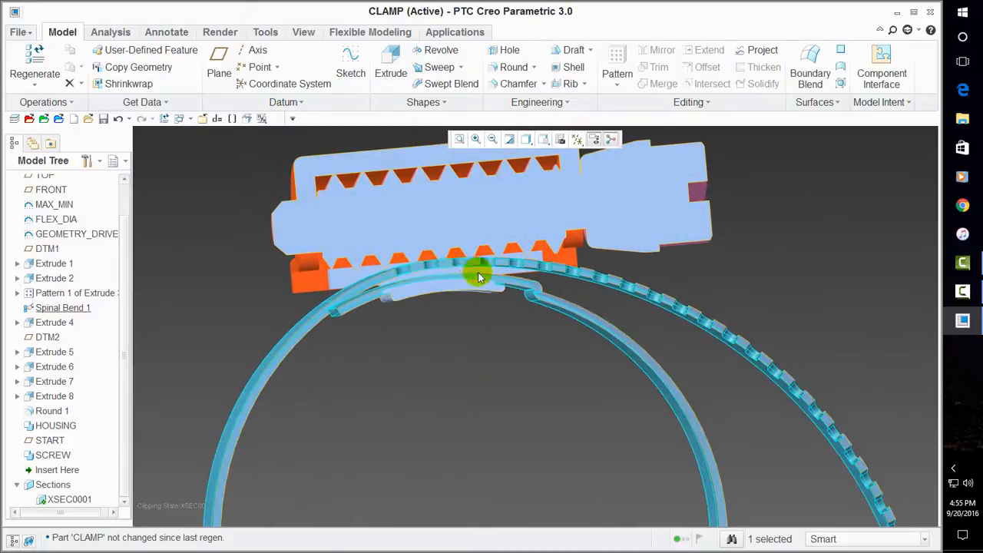
pyautogui.scroll(-5, 478, 277)
pyautogui.moveTo(588, 377); pyautogui.dragTo(579, 319, button='middle')
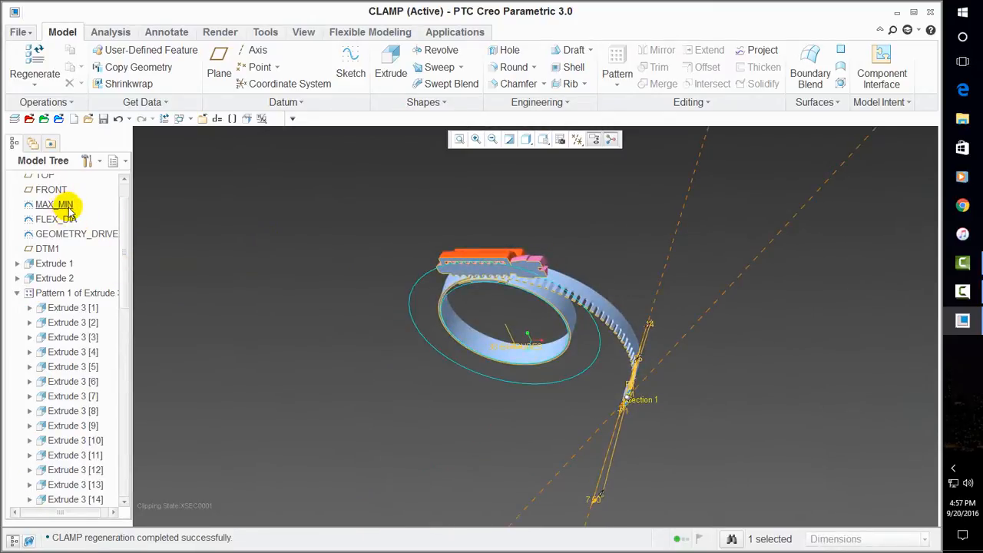
# Set the FLEX_DIA sketch diameter to 2.625 and regenerate the part.
pyautogui.doubleClick(67, 221)
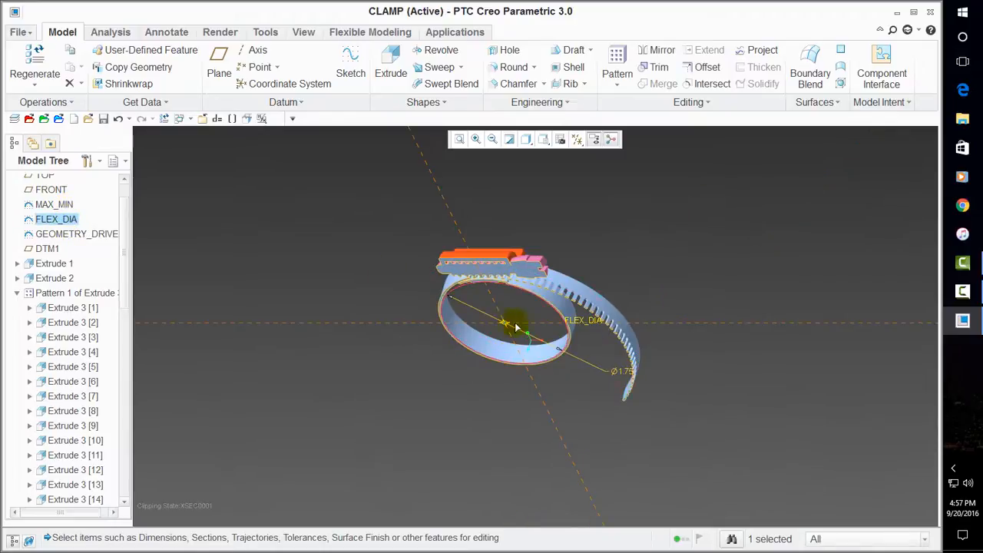
pyautogui.doubleClick(626, 374)
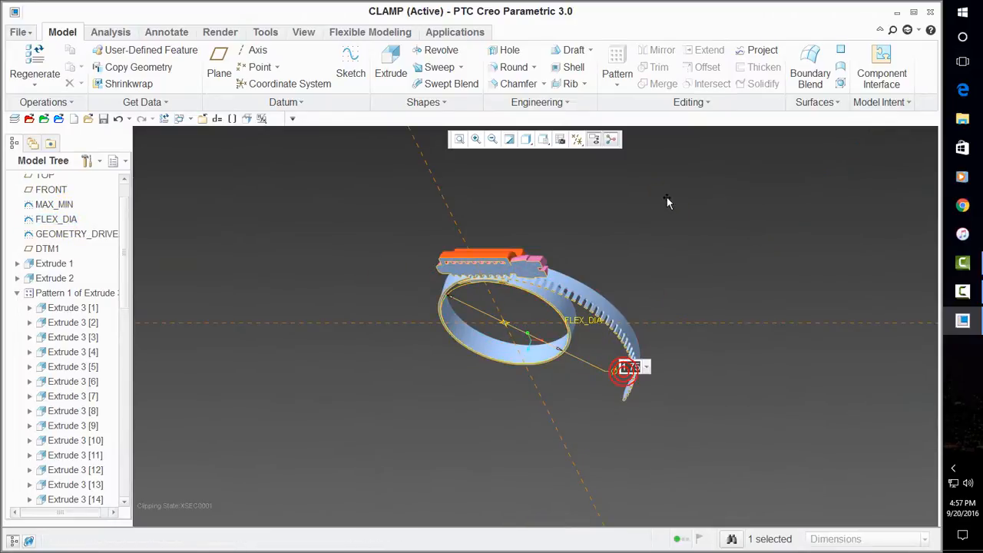
pyautogui.write('2.625')
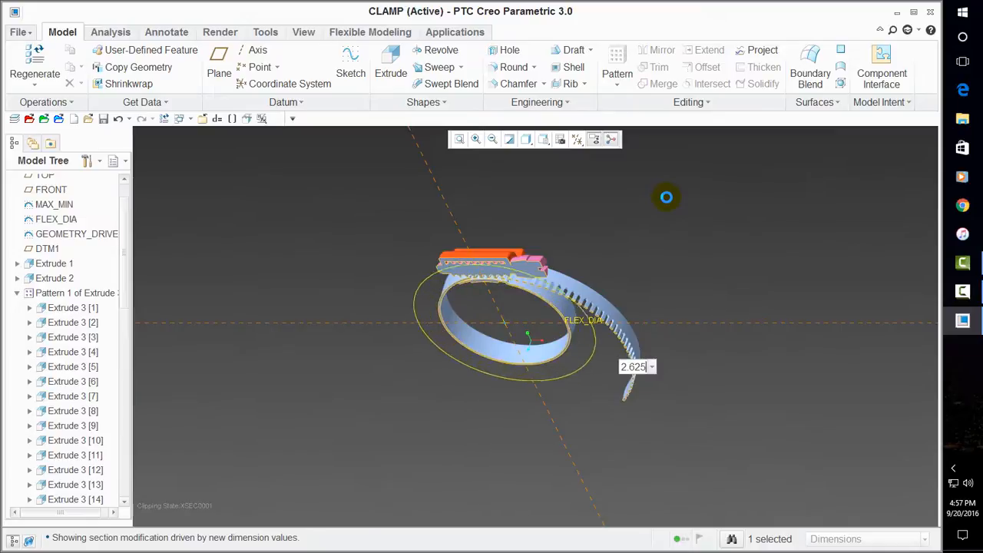
pyautogui.press('Return')
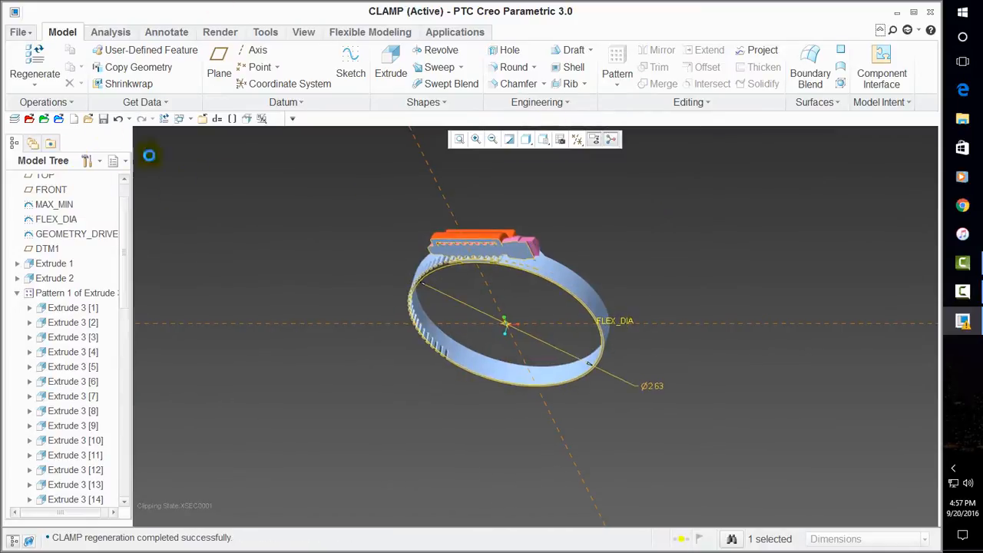
pyautogui.click(36, 59)
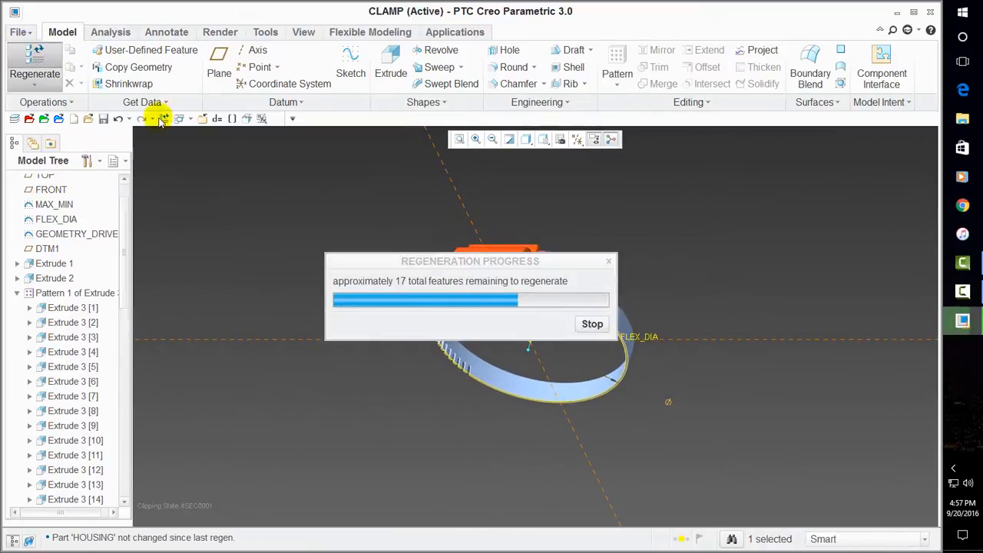
# Examine the thread engagement and the slots near the band's free end, and collapse the Extrude 3 pattern's member list.
pyautogui.moveTo(521, 326); pyautogui.dragTo(530, 238, button='middle')
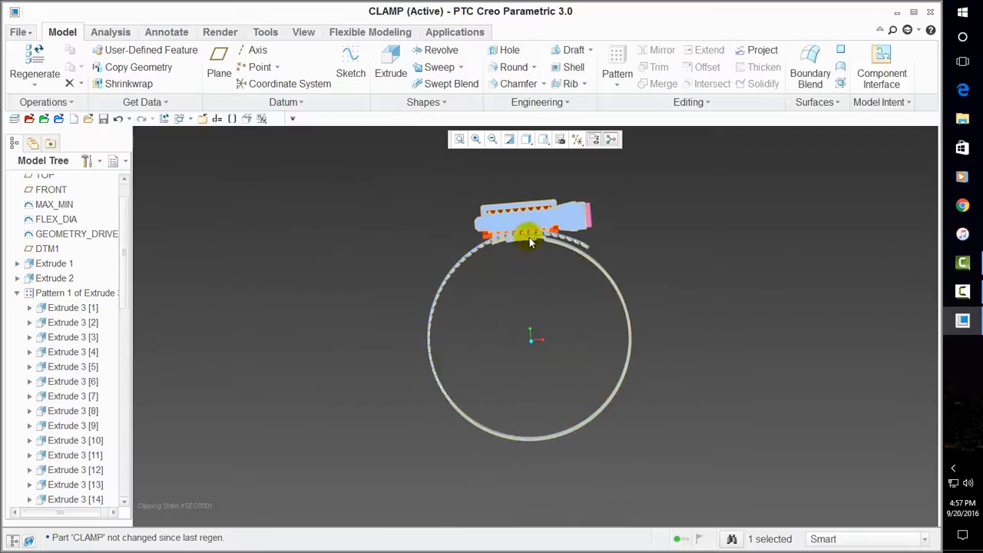
pyautogui.scroll(-10, 515, 269)
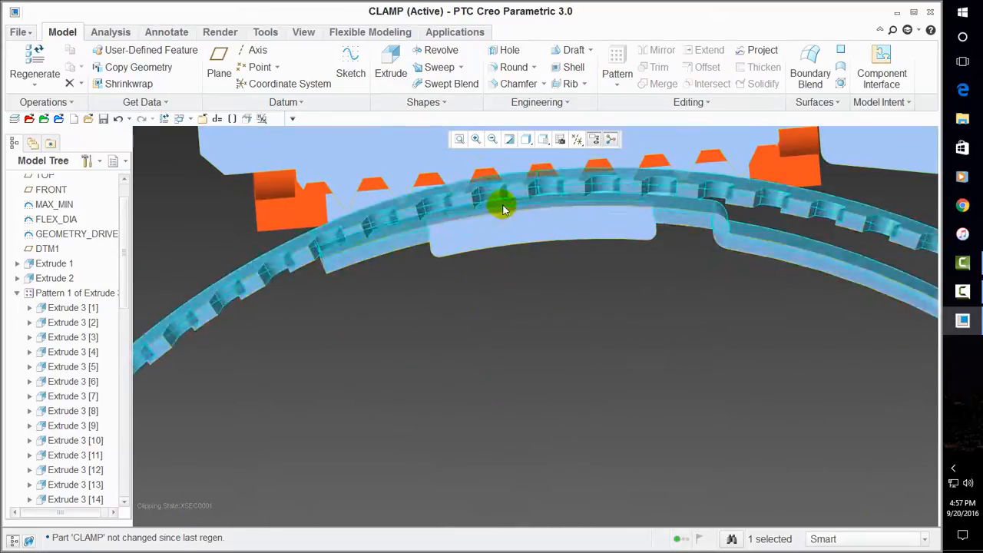
pyautogui.scroll(10, 379, 395)
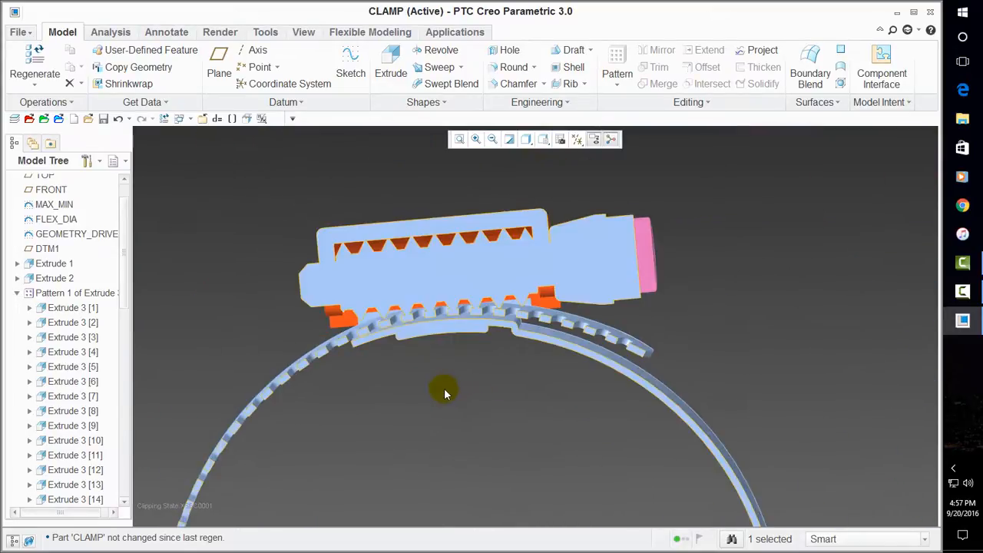
pyautogui.moveTo(444, 388); pyautogui.dragTo(513, 404, button='middle')
pyautogui.scroll(-8, 596, 431)
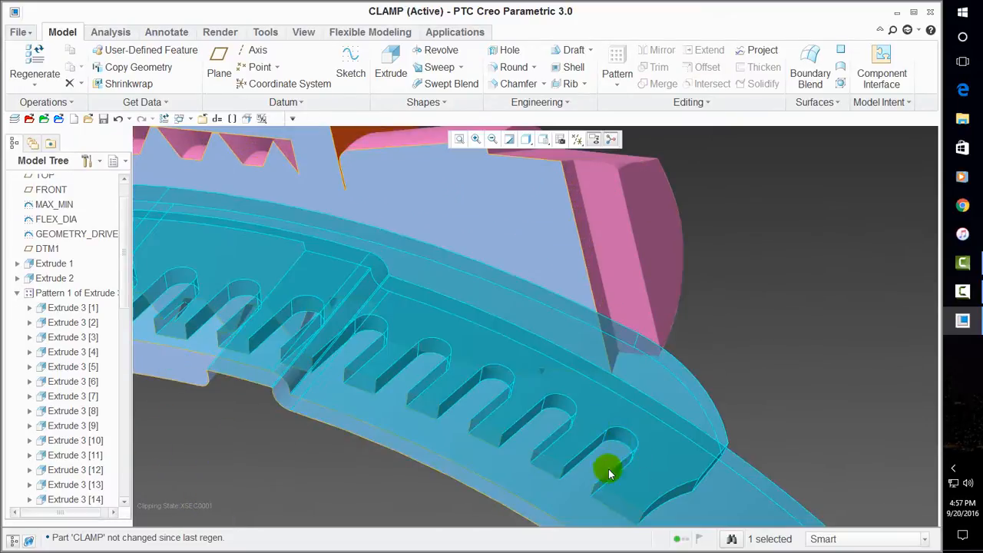
pyautogui.scroll(8, 608, 473)
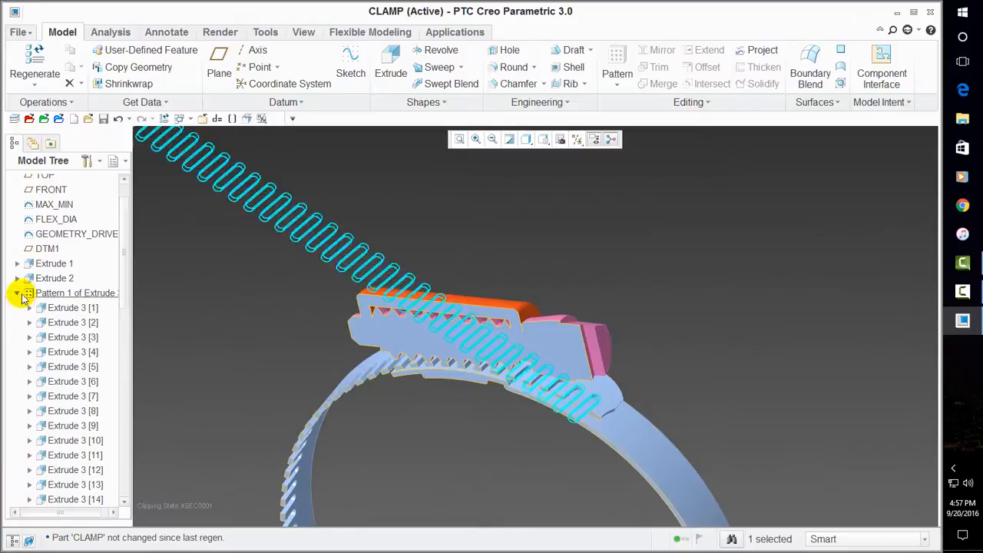
pyautogui.click(18, 294)
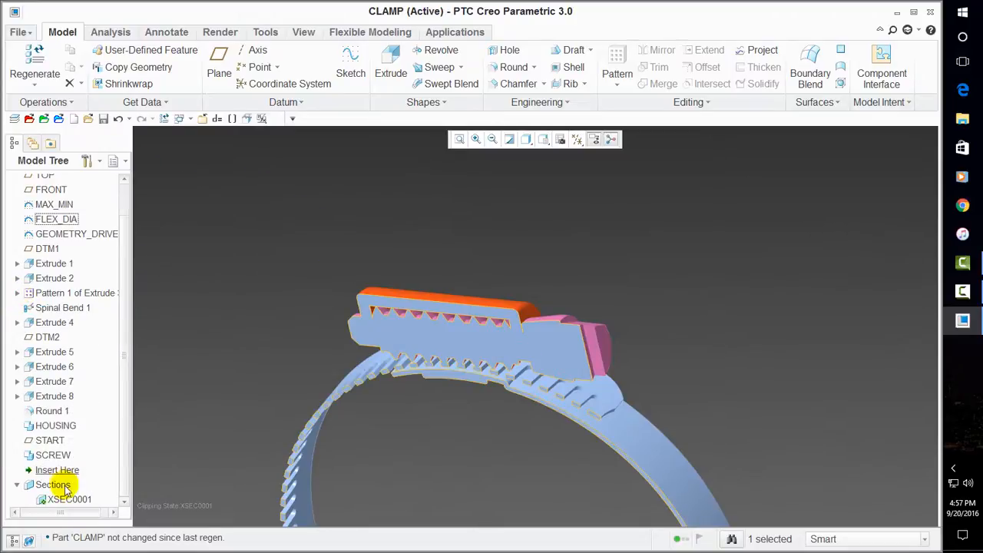
# Set the slot's 0.14 offset dimension in Section 1 of the first Extrude 3 pattern member to 0.12 and regenerate the part.
pyautogui.rightClick(50, 440)
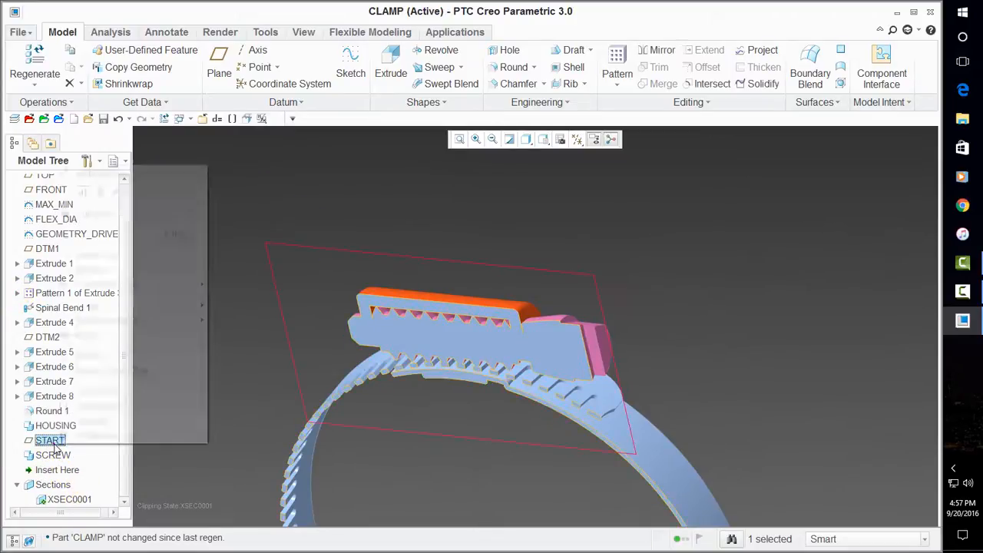
pyautogui.click(223, 436)
pyautogui.click(17, 293)
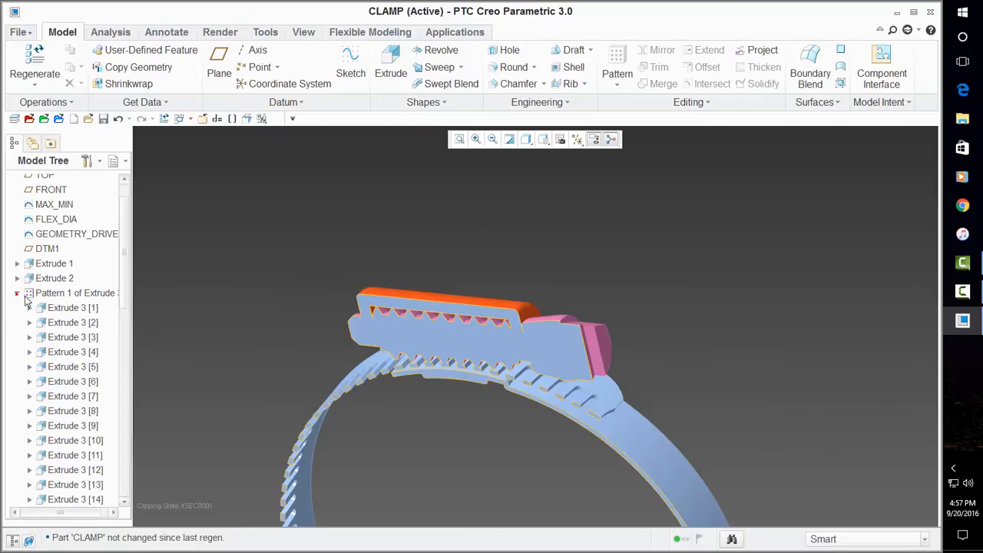
pyautogui.click(29, 308)
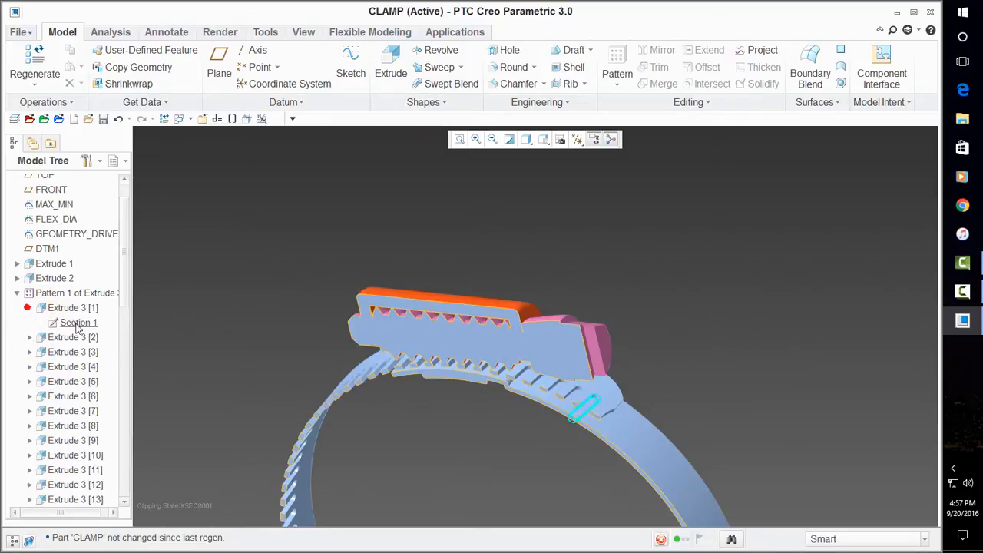
pyautogui.click(77, 323)
pyautogui.click(104, 343)
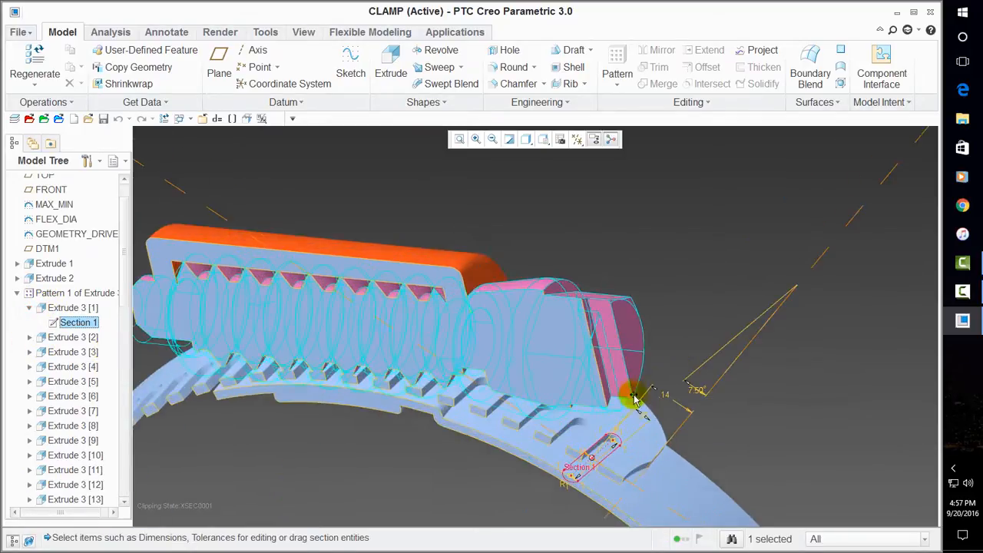
pyautogui.scroll(-3, 633, 397)
pyautogui.doubleClick(660, 421)
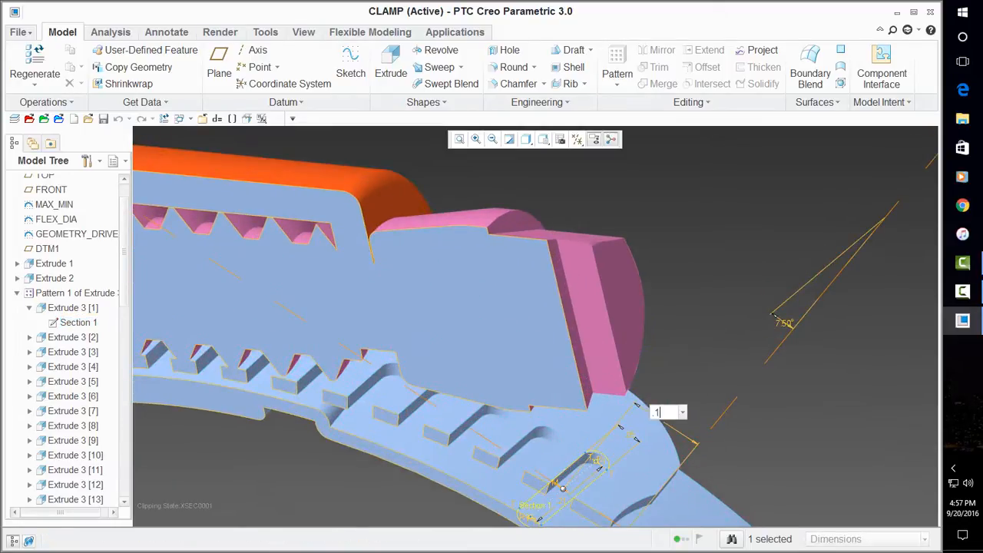
pyautogui.press('Return')
pyautogui.press('Return')
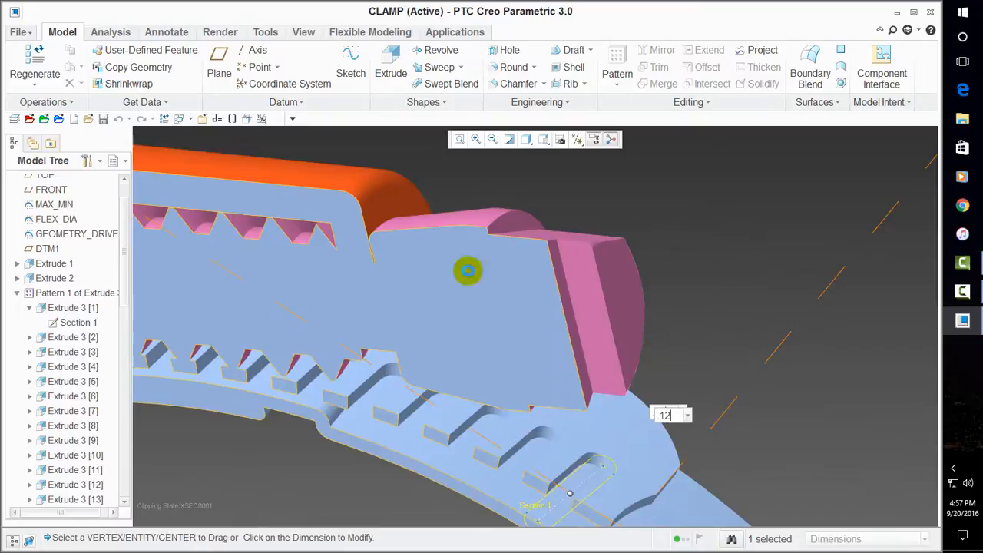
pyautogui.hotkey('ctrl', 'd')
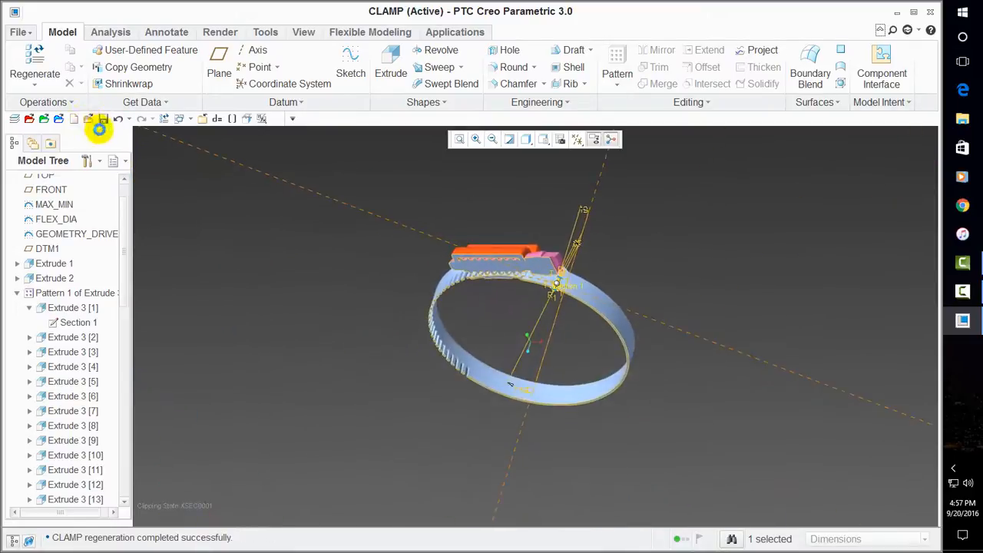
pyautogui.click(34, 51)
# Examine how the sectioned screw threads line up with the band slots at the overlap.
pyautogui.moveTo(575, 343); pyautogui.dragTo(577, 296, button='middle')
pyautogui.scroll(-5, 509, 248)
pyautogui.moveTo(529, 277)
pyautogui.mouseDown(button='middle')
pyautogui.moveTo(533, 250)
pyautogui.moveTo(520, 263)
pyautogui.mouseUp(button='middle')
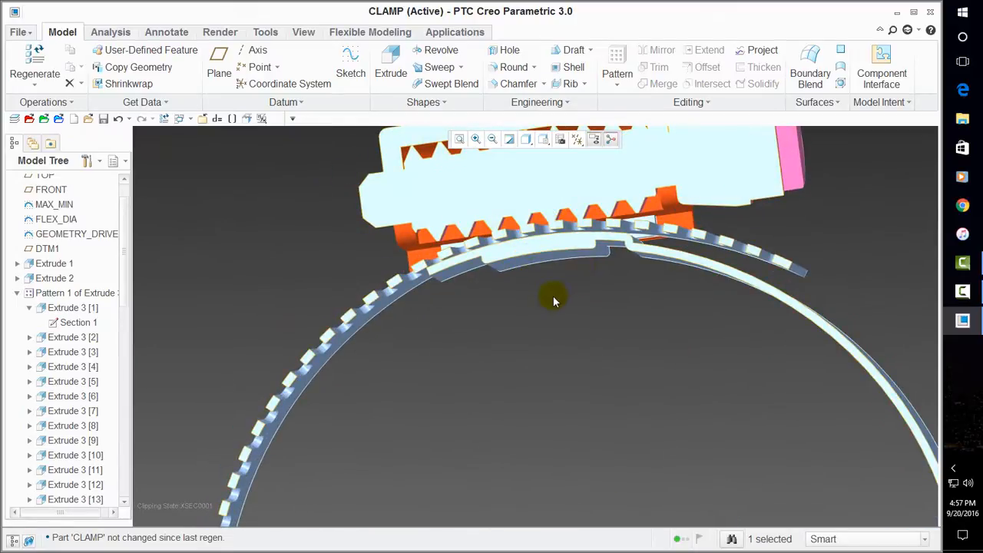
pyautogui.moveTo(551, 296); pyautogui.dragTo(532, 226, button='middle')
pyautogui.scroll(5, 463, 258)
pyautogui.moveTo(463, 259); pyautogui.dragTo(530, 296, button='middle')
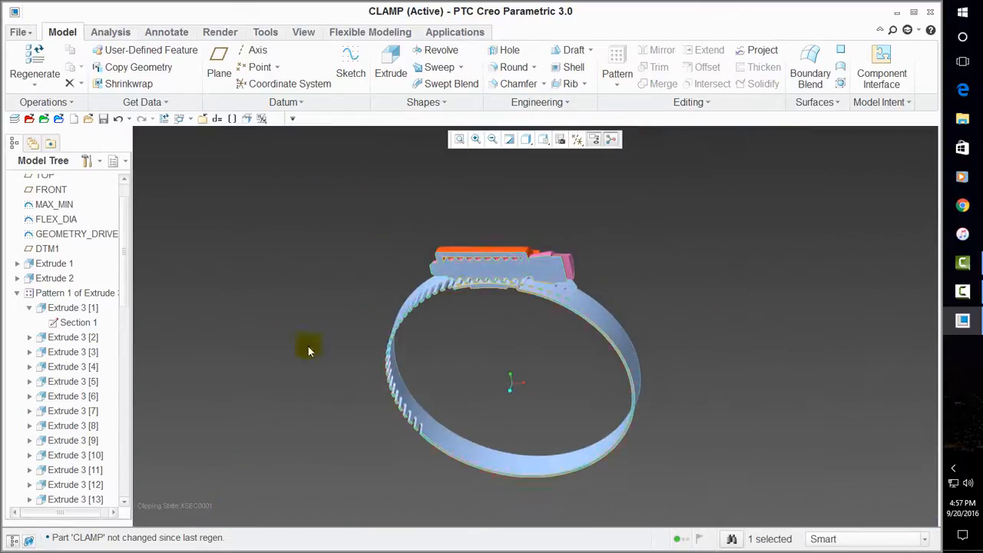
# Set the START datum plane's angle to 180 degrees and regenerate the part.
pyautogui.scroll(-5, 69, 430)
pyautogui.scroll(-8, 52, 477)
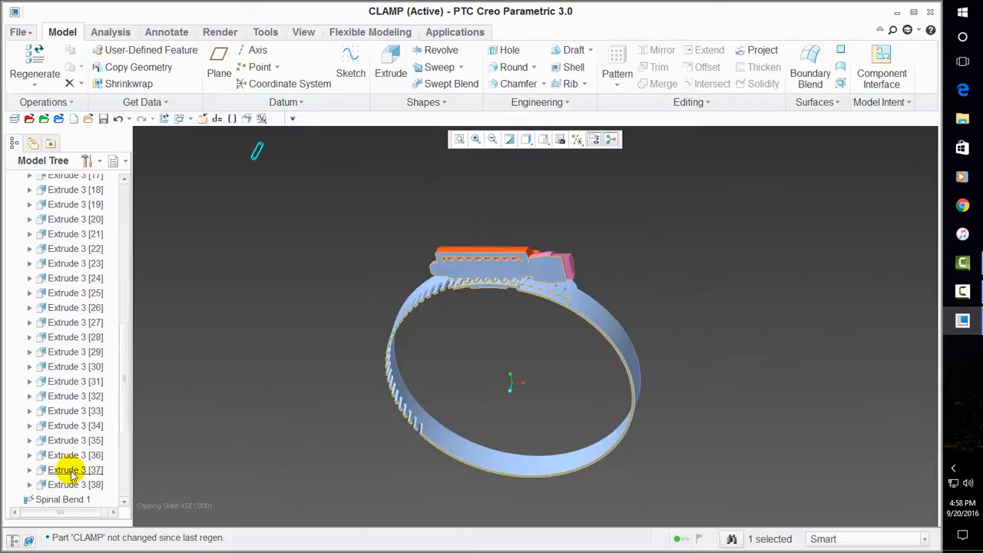
pyautogui.rightClick(49, 440)
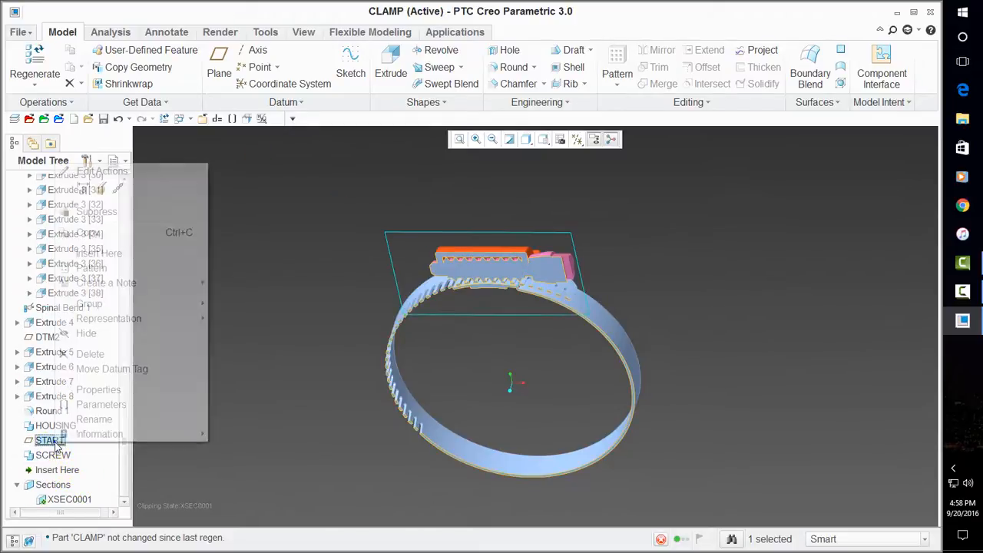
pyautogui.click(81, 191)
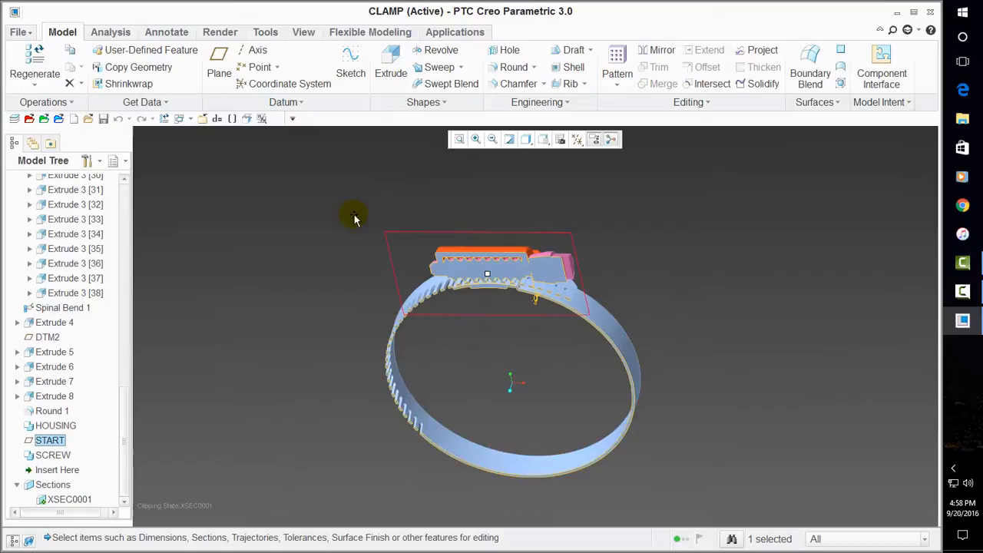
pyautogui.doubleClick(537, 299)
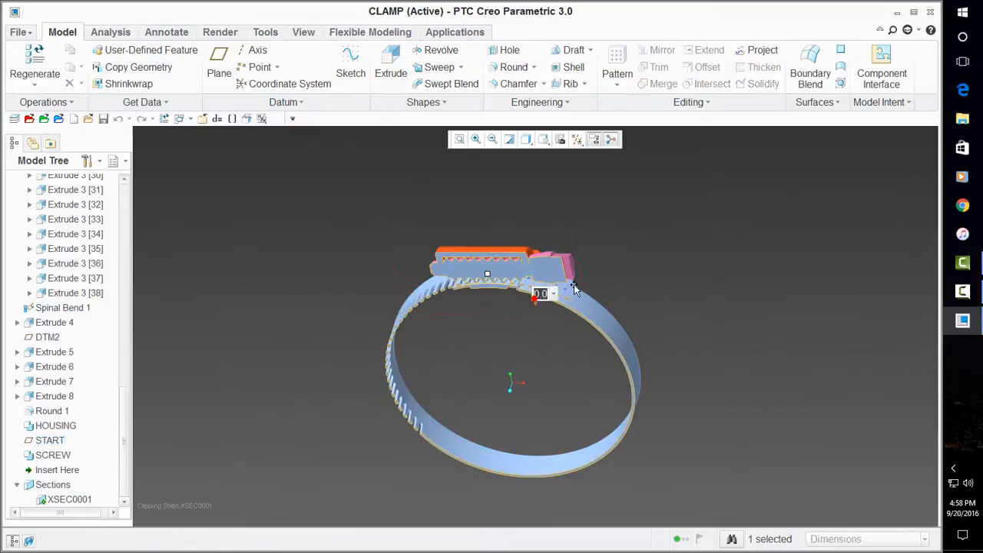
pyautogui.write('180')
pyautogui.press('Return')
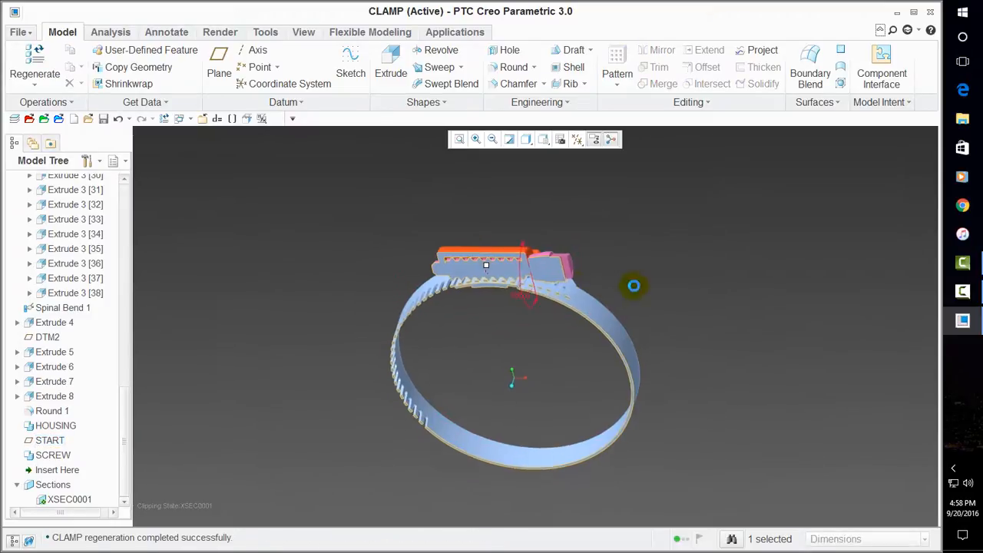
pyautogui.click(34, 55)
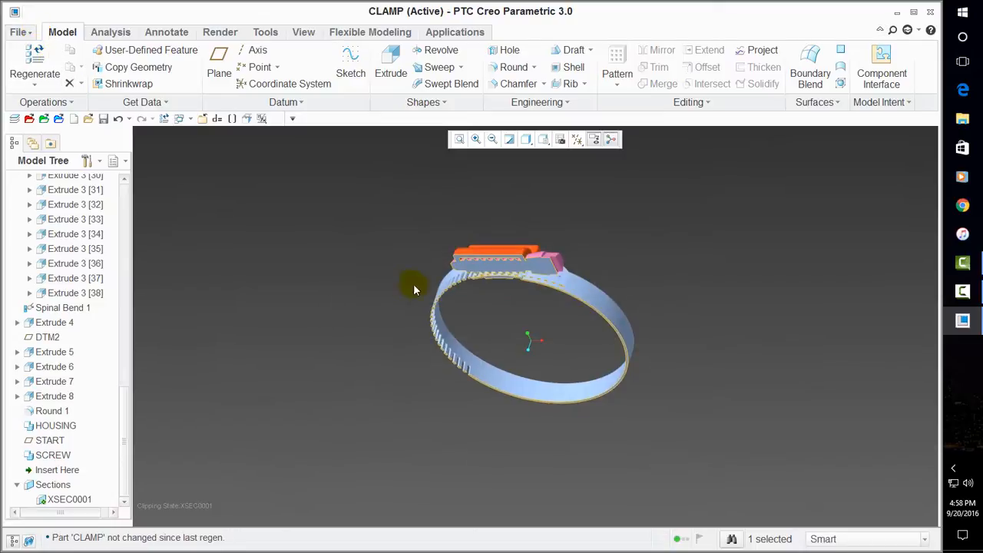
# Examine the thread engagement along the band slots, orienting the sectioned clamp to a straight-on saved view.
pyautogui.moveTo(413, 281); pyautogui.dragTo(520, 248, button='middle')
pyautogui.scroll(3, 530, 242)
pyautogui.scroll(5, 531, 240)
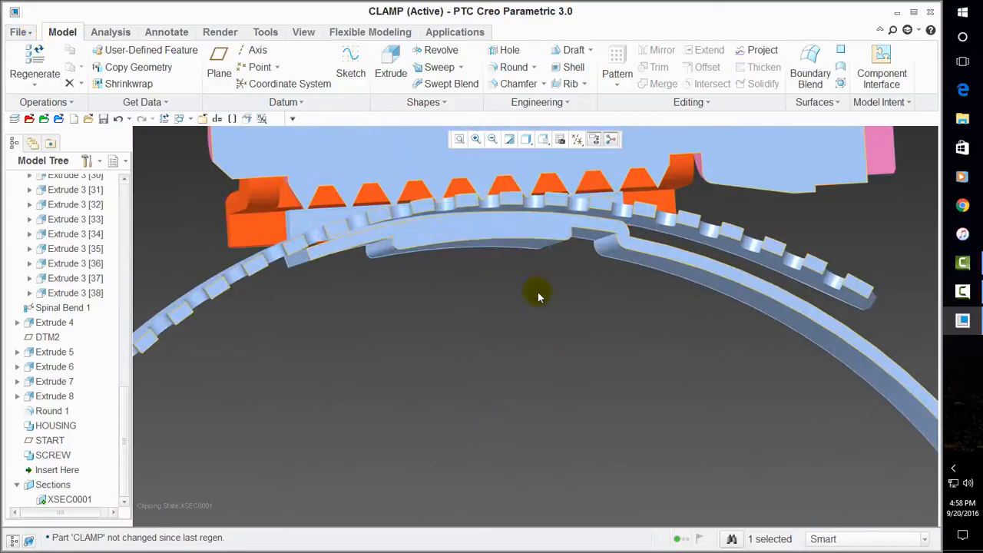
pyautogui.scroll(-4, 413, 321)
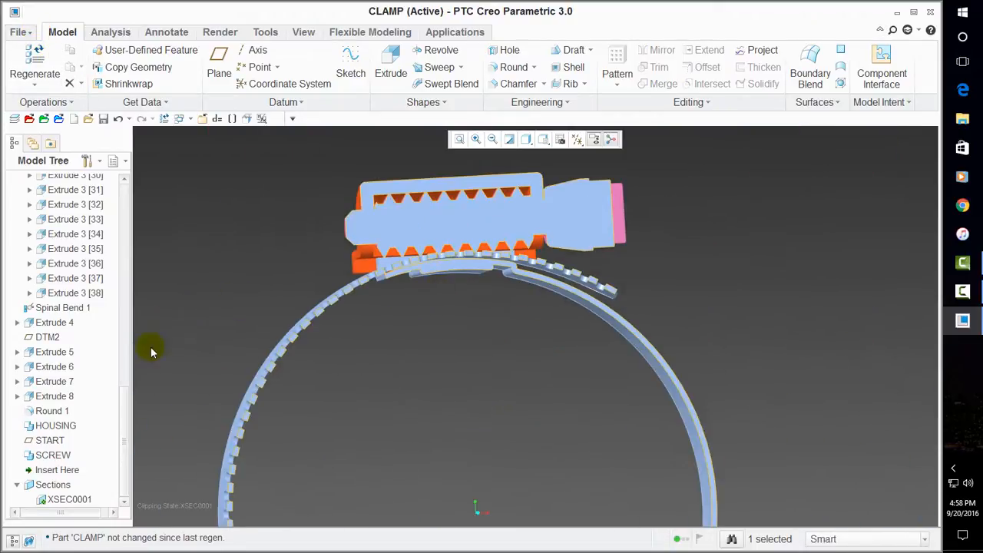
pyautogui.click(528, 141)
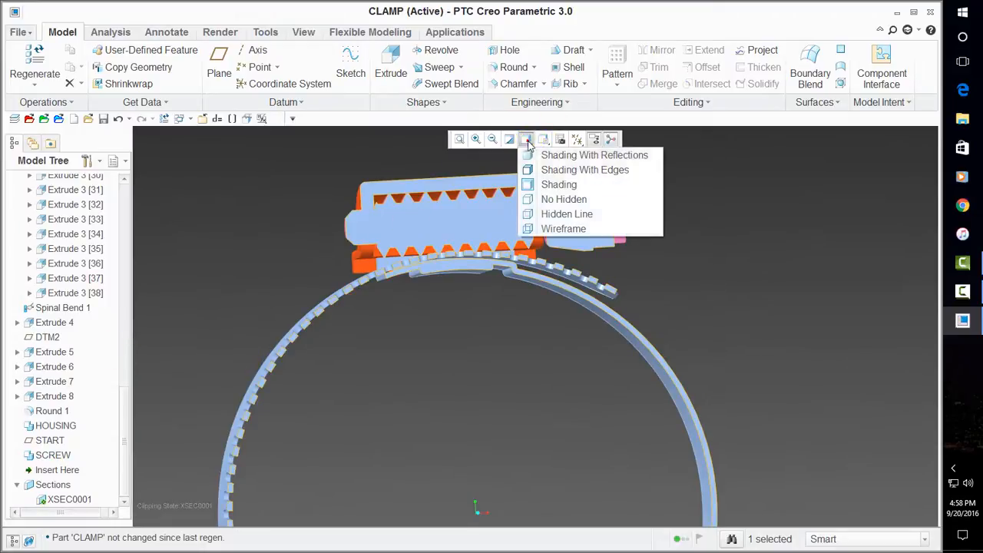
pyautogui.click(544, 142)
pyautogui.click(559, 201)
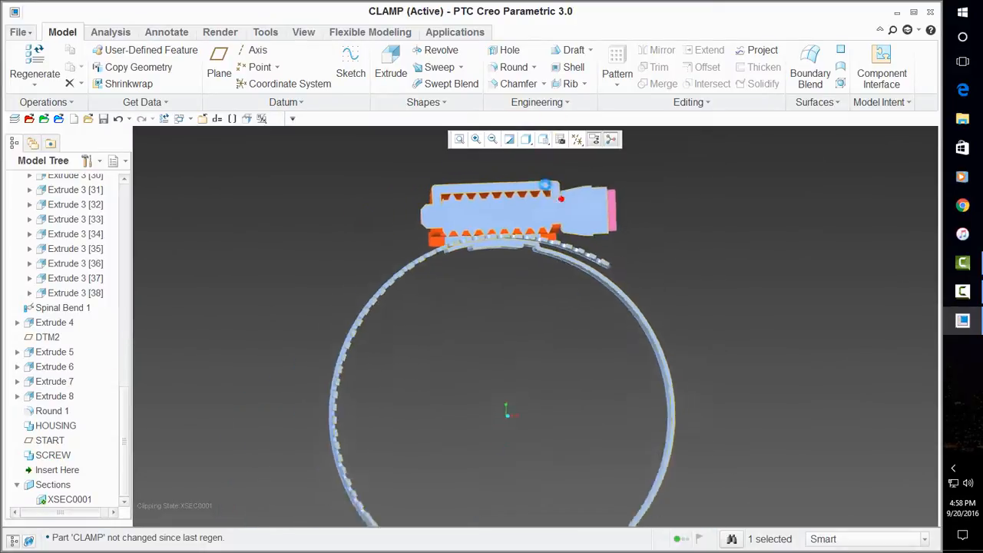
pyautogui.scroll(6, 557, 182)
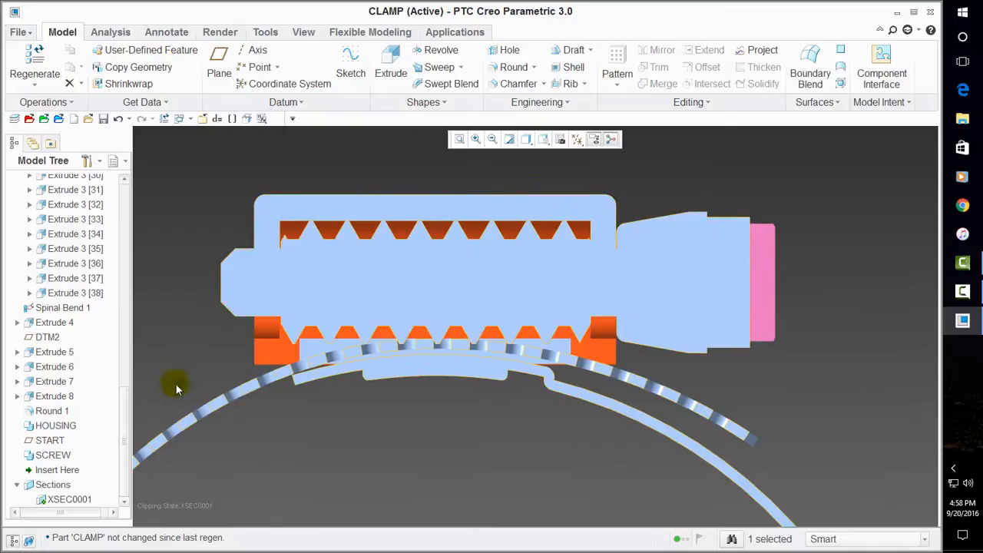
# Try START datum plane angles of 200 and 220 degrees to shift the screw threads over the slots.
pyautogui.rightClick(62, 442)
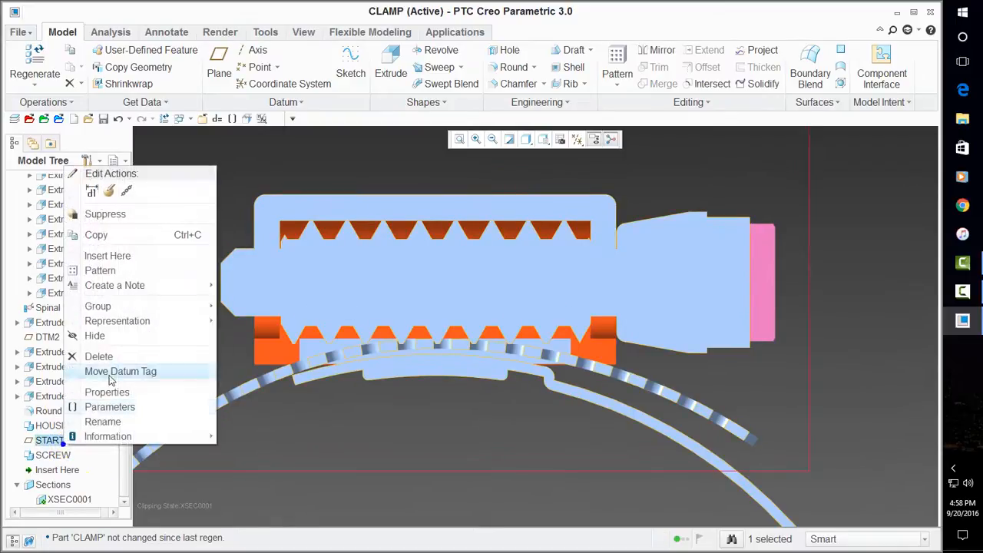
pyautogui.click(103, 195)
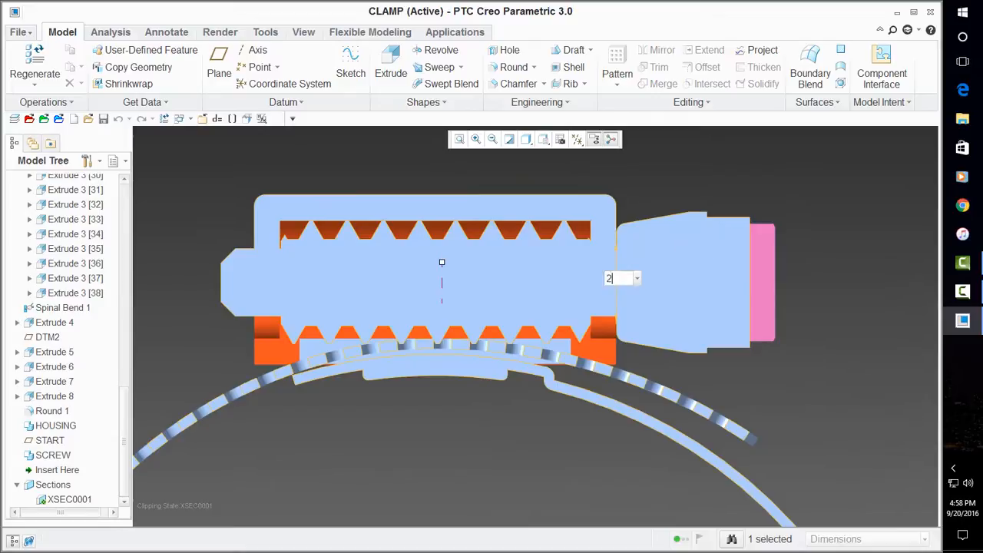
pyautogui.press('Return')
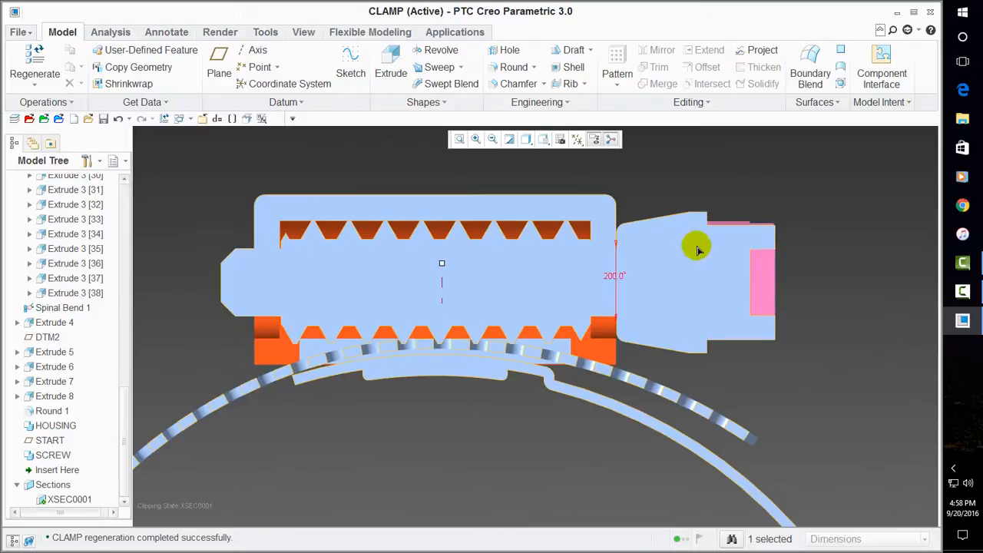
pyautogui.click(615, 272)
pyautogui.write('220')
pyautogui.press('Return')
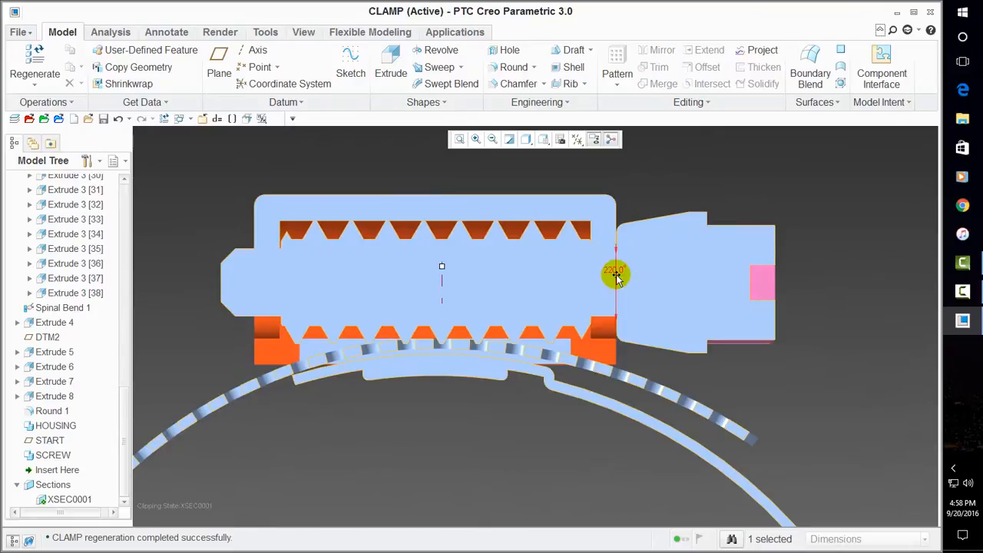
# Set the START plane's angle to 230 degrees, refine it to 235 degrees, and regenerate the part.
pyautogui.scroll(3, 476, 349)
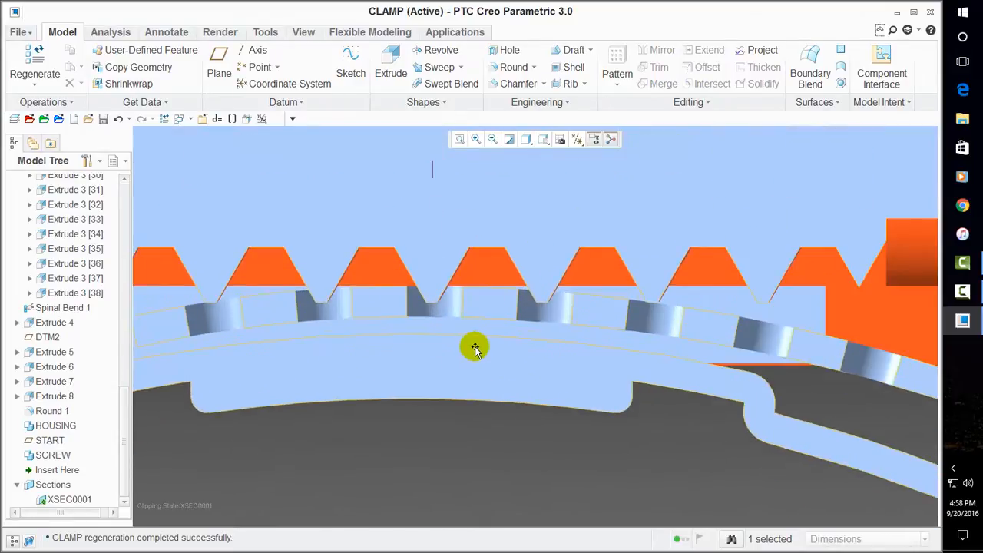
pyautogui.scroll(-3, 474, 349)
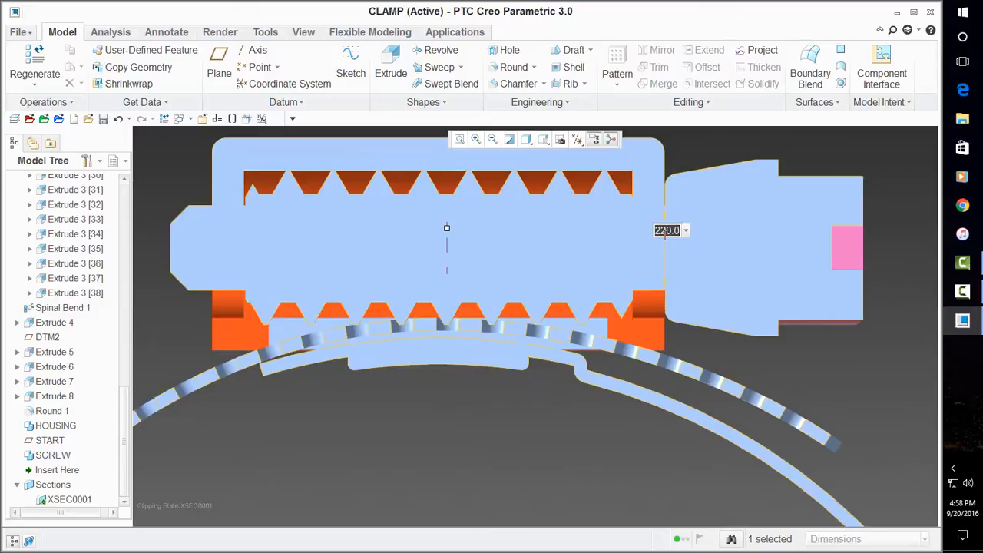
pyautogui.press('Return')
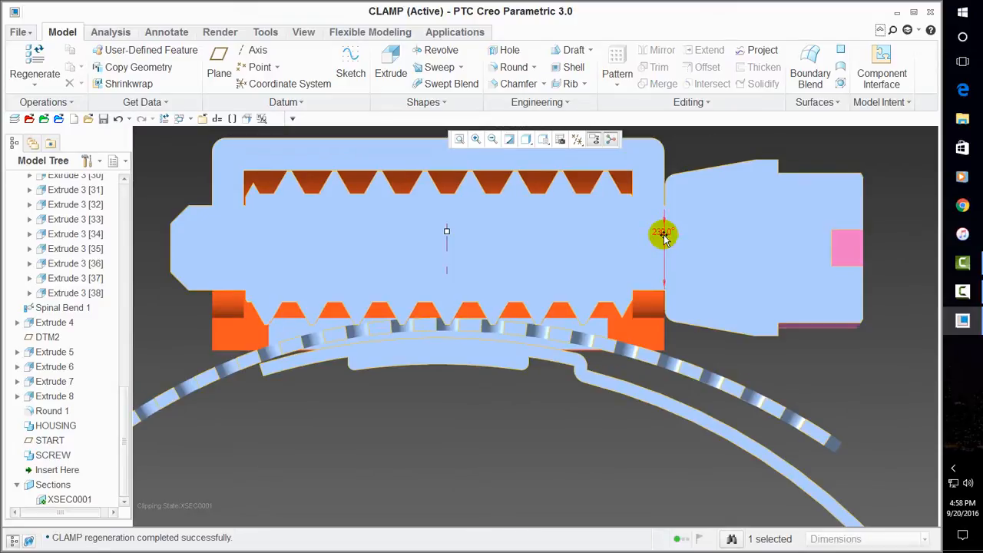
pyautogui.scroll(4, 471, 313)
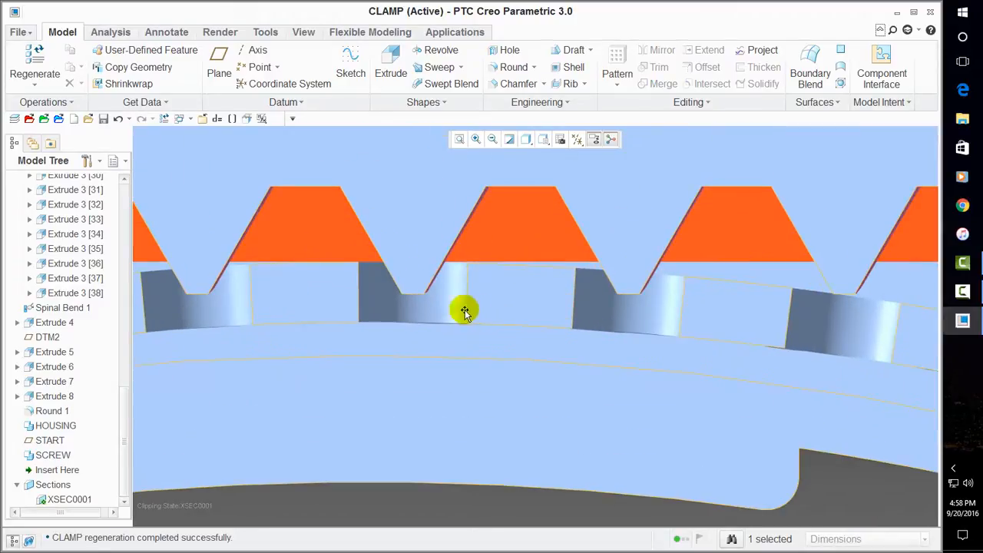
pyautogui.scroll(-3, 464, 311)
pyautogui.doubleClick(841, 158)
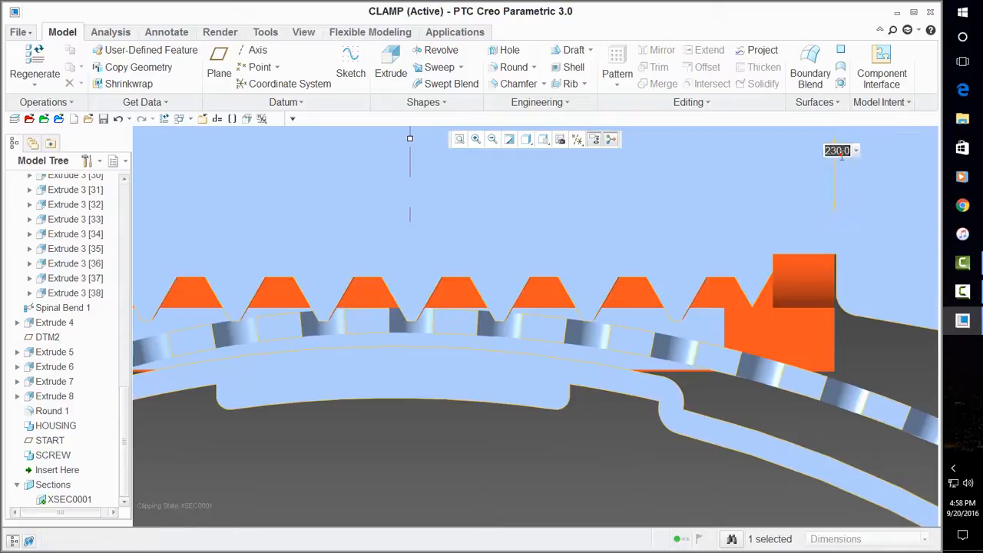
pyautogui.press('Return')
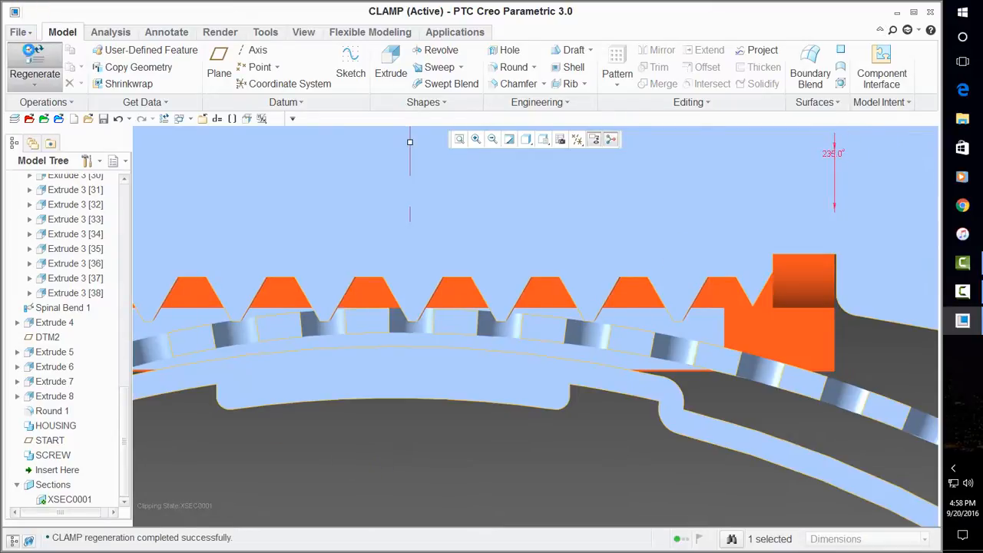
pyautogui.click(35, 63)
# Set the FLEX_DIA sketch diameter to 2.
pyautogui.scroll(8, 430, 255)
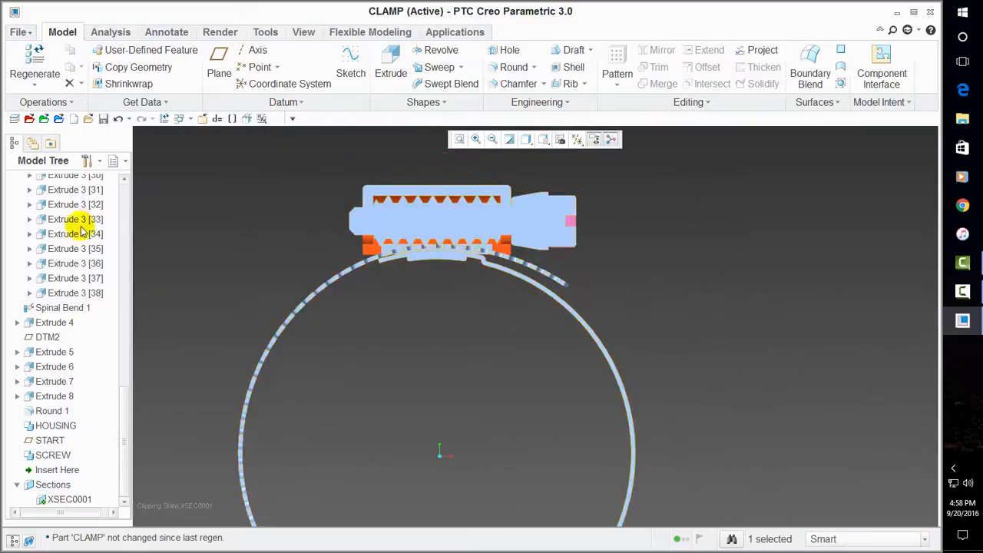
pyautogui.scroll(15, 61, 356)
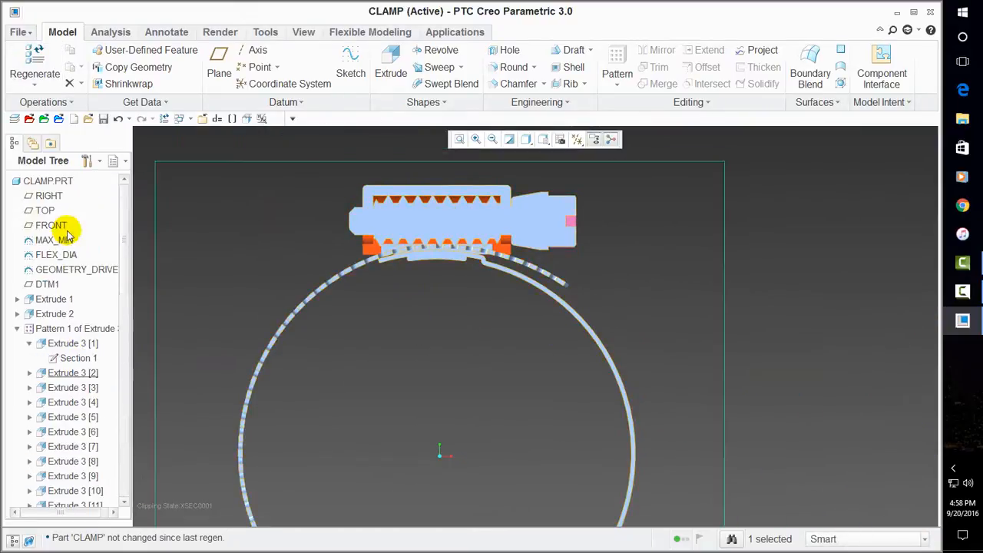
pyautogui.rightClick(62, 254)
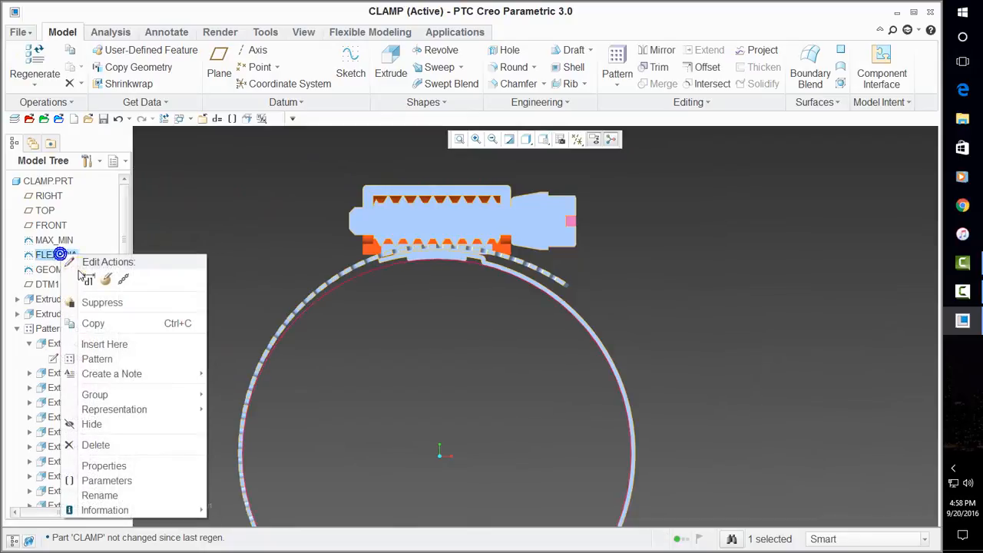
pyautogui.click(98, 280)
pyautogui.scroll(4, 350, 308)
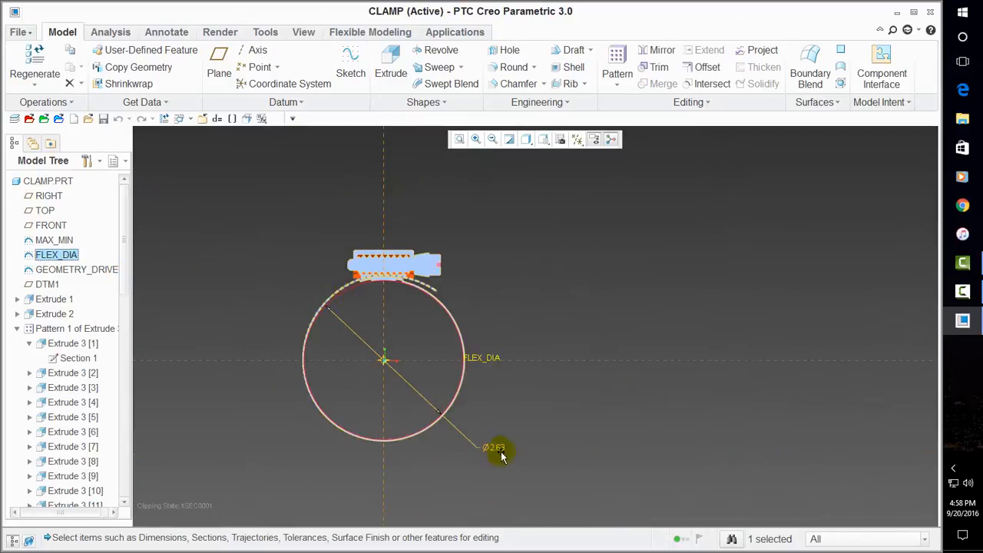
pyautogui.doubleClick(495, 449)
pyautogui.write('2.625')
pyautogui.press('Return')
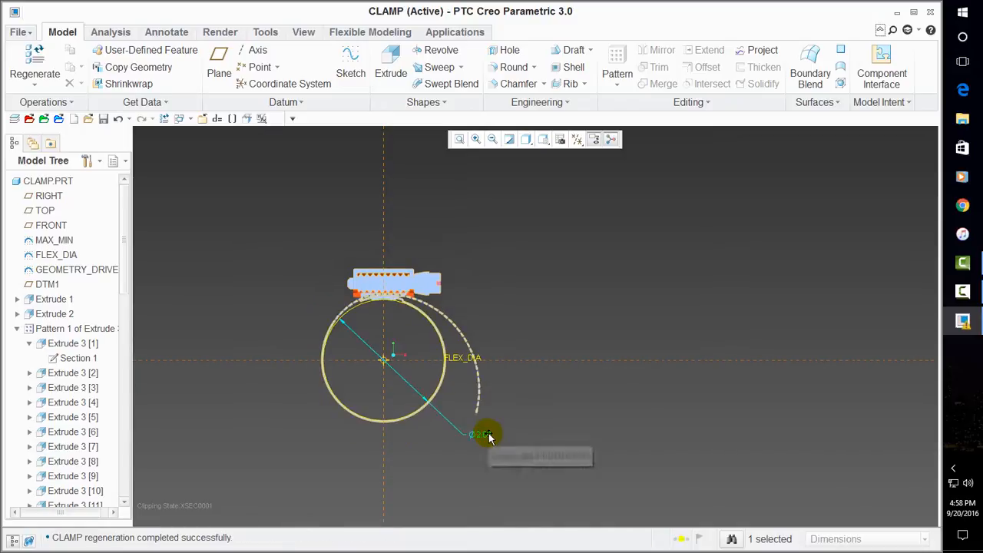
# Set the FLEX_DIA sketch diameter to 2.625, matching the larger MAX_MIN circle, and regenerate the clamp.
pyautogui.scroll(-5, 402, 230)
pyautogui.scroll(-6, 349, 361)
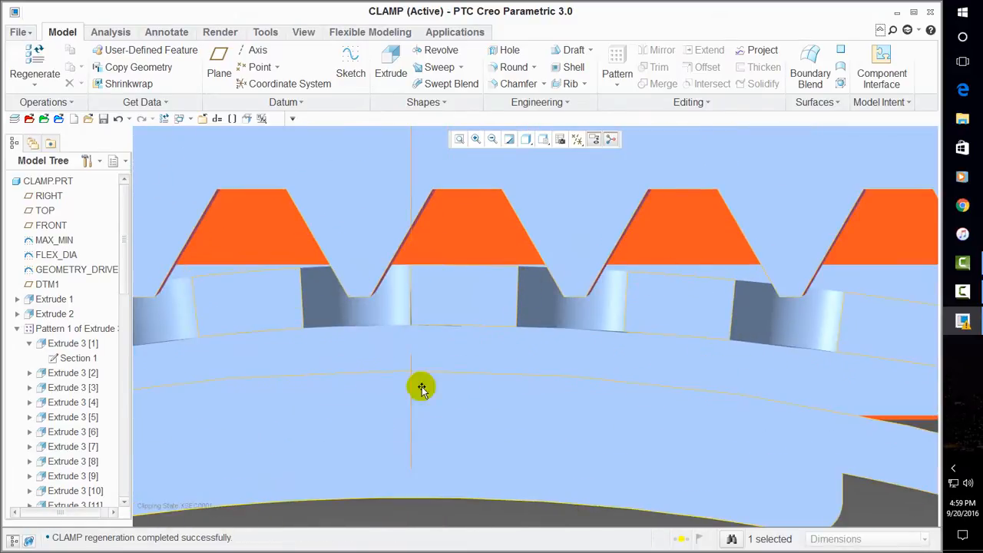
pyautogui.scroll(10, 417, 387)
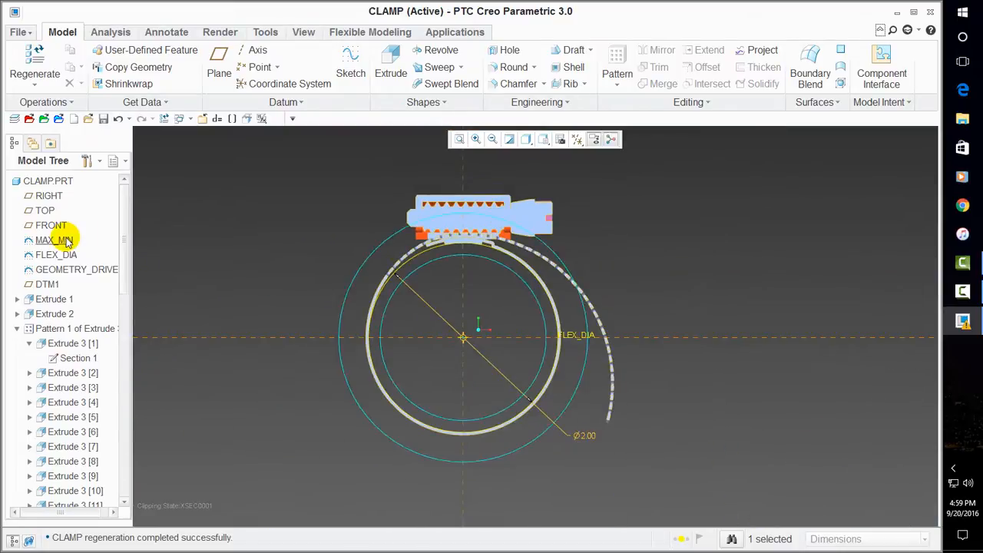
pyautogui.click(68, 240)
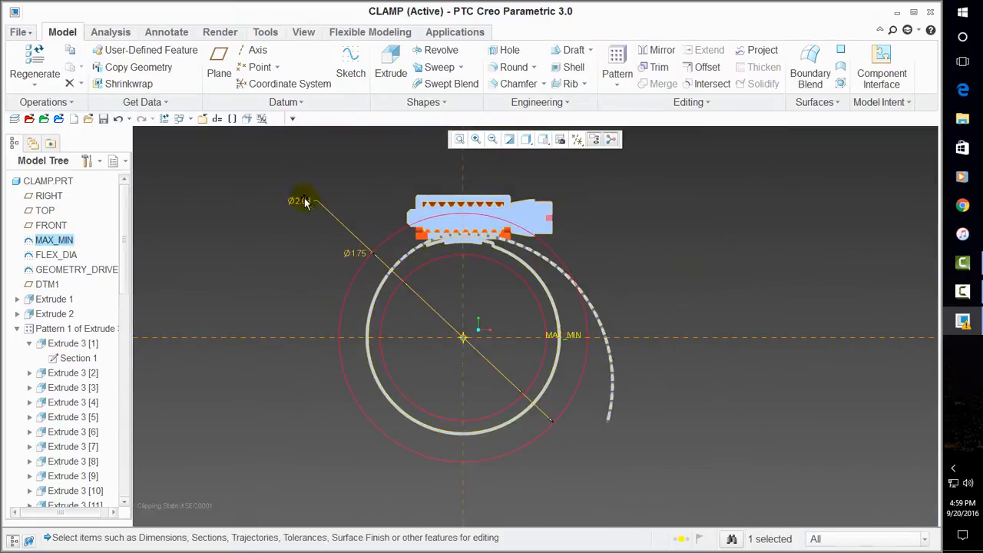
pyautogui.click(65, 254)
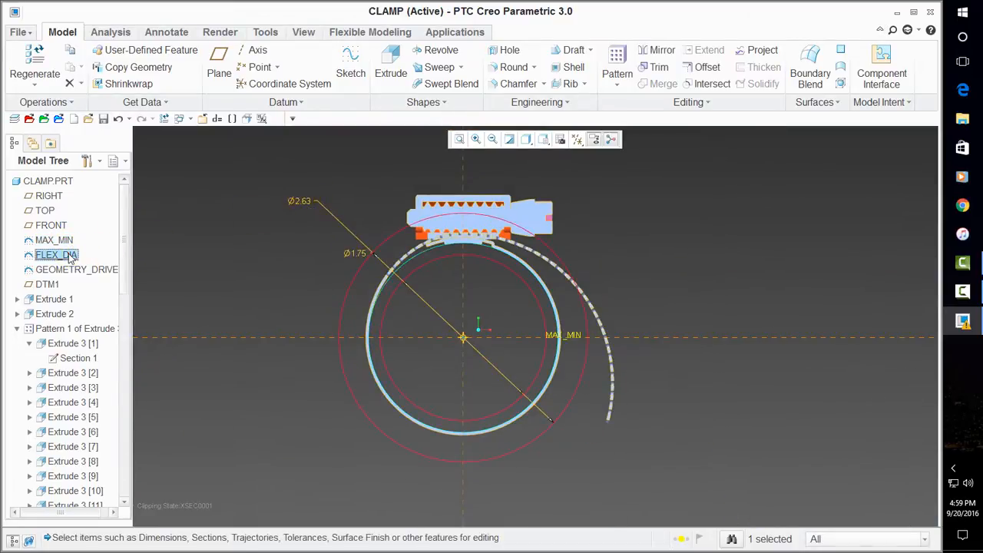
pyautogui.doubleClick(590, 437)
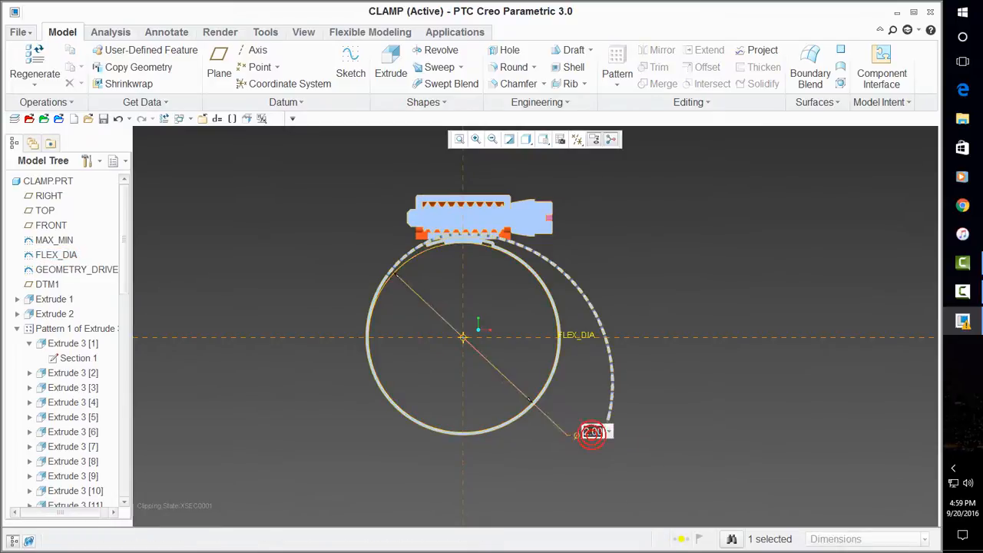
pyautogui.write('2.625')
pyautogui.press('Return')
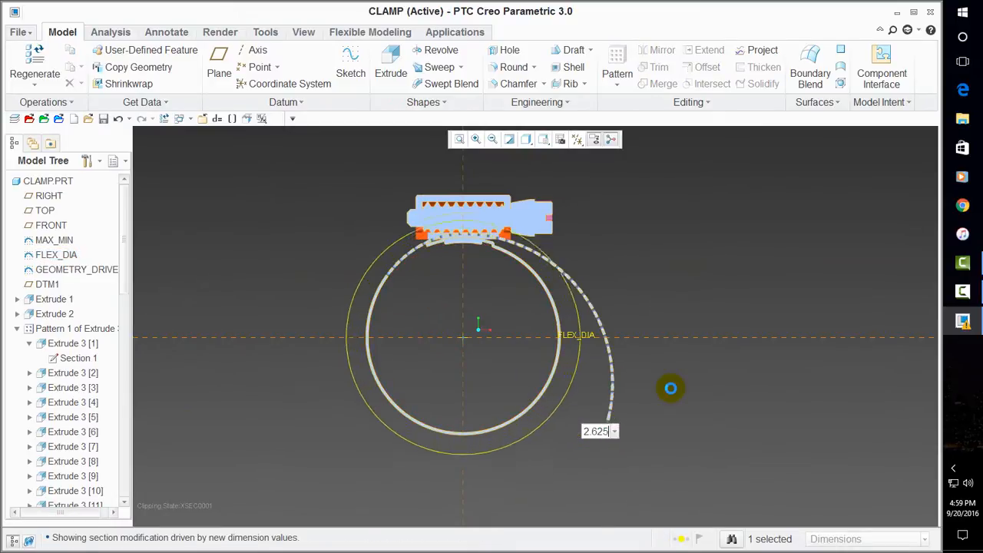
pyautogui.click(40, 57)
pyautogui.click(40, 57)
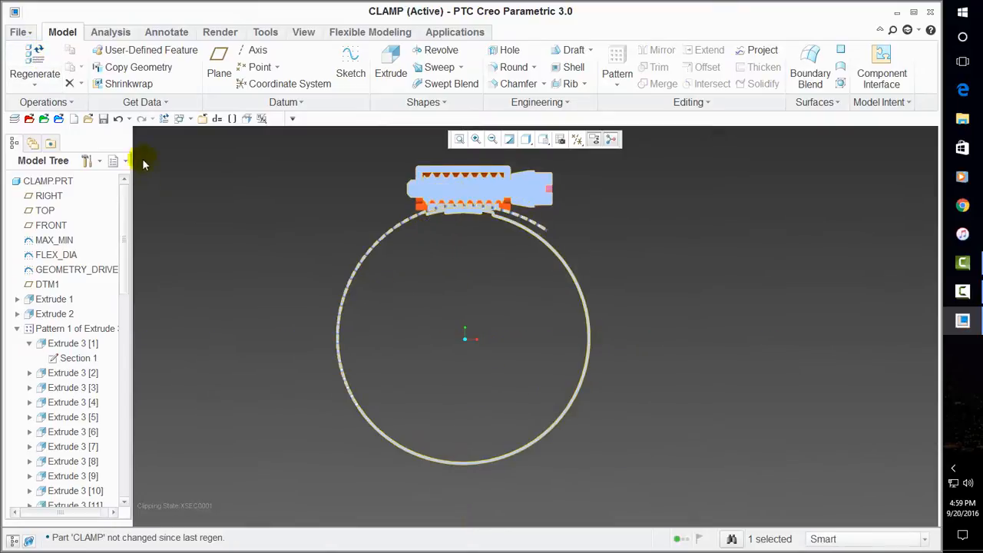
# Deactivate the XSEC0001 cross section and save the whole clamp part in its default orientation.
pyautogui.moveTo(138, 153)
pyautogui.mouseDown(button='middle')
pyautogui.moveTo(283, 219)
pyautogui.moveTo(554, 370)
pyautogui.moveTo(557, 318)
pyautogui.moveTo(547, 350)
pyautogui.mouseUp(button='middle')
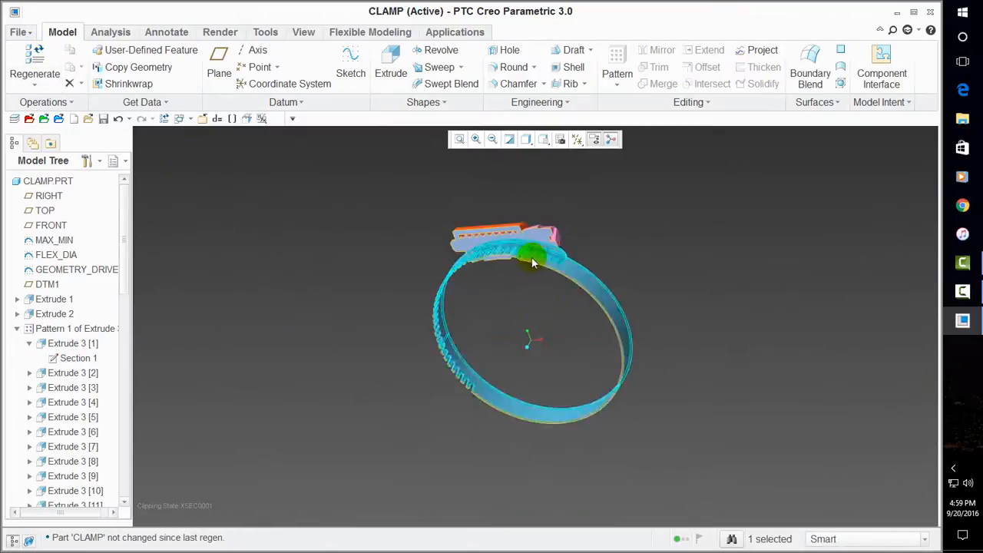
pyautogui.scroll(-6, 492, 316)
pyautogui.scroll(10, 501, 315)
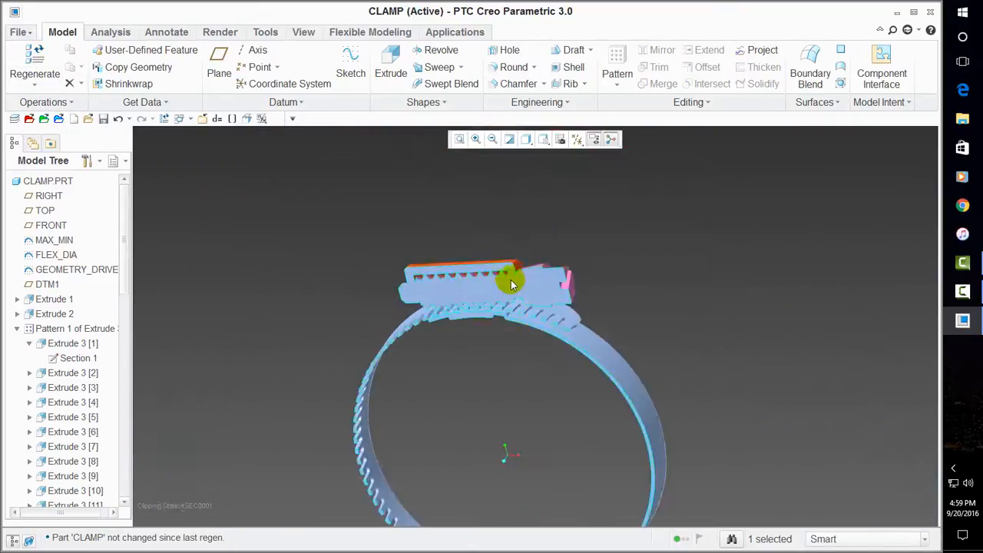
pyautogui.scroll(-14, 72, 466)
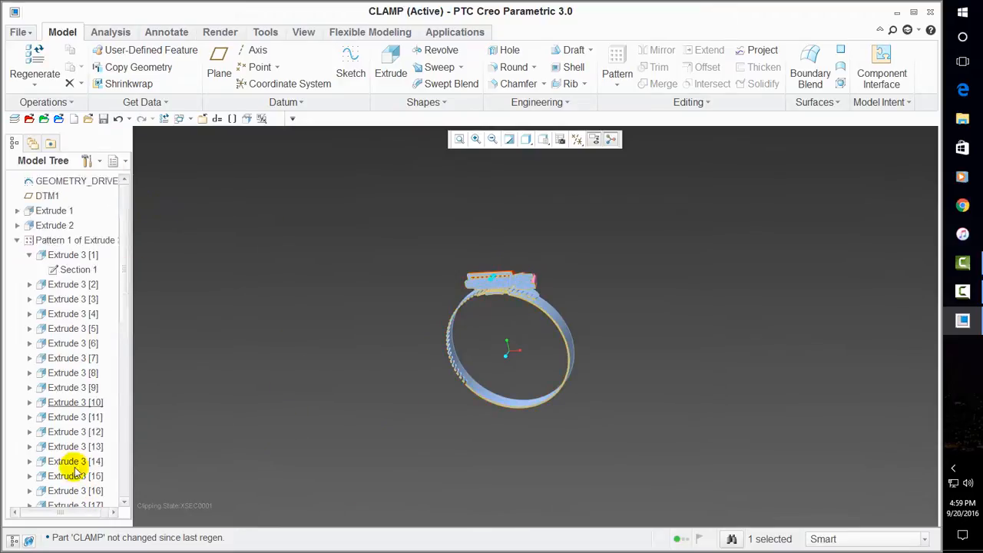
pyautogui.click(69, 499)
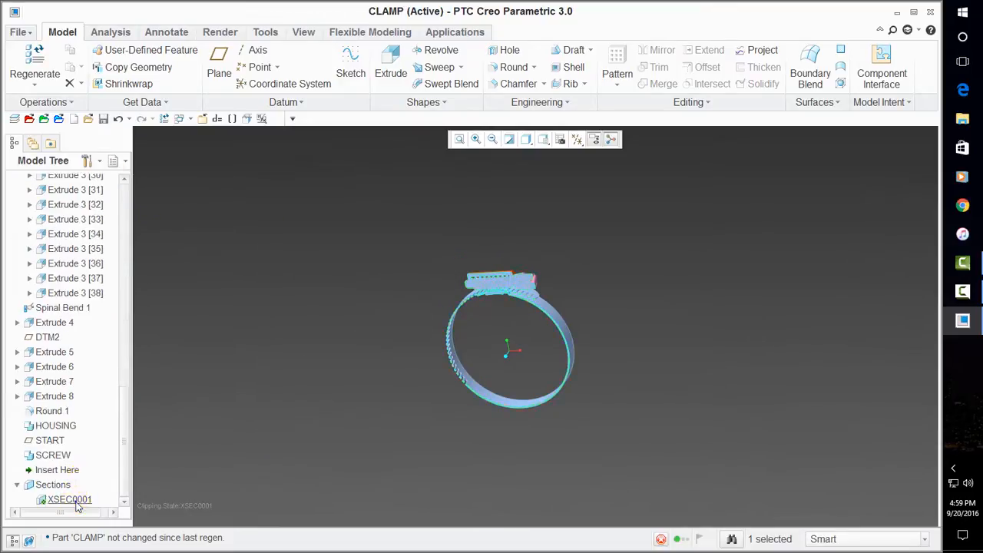
pyautogui.rightClick(69, 499)
pyautogui.click(137, 260)
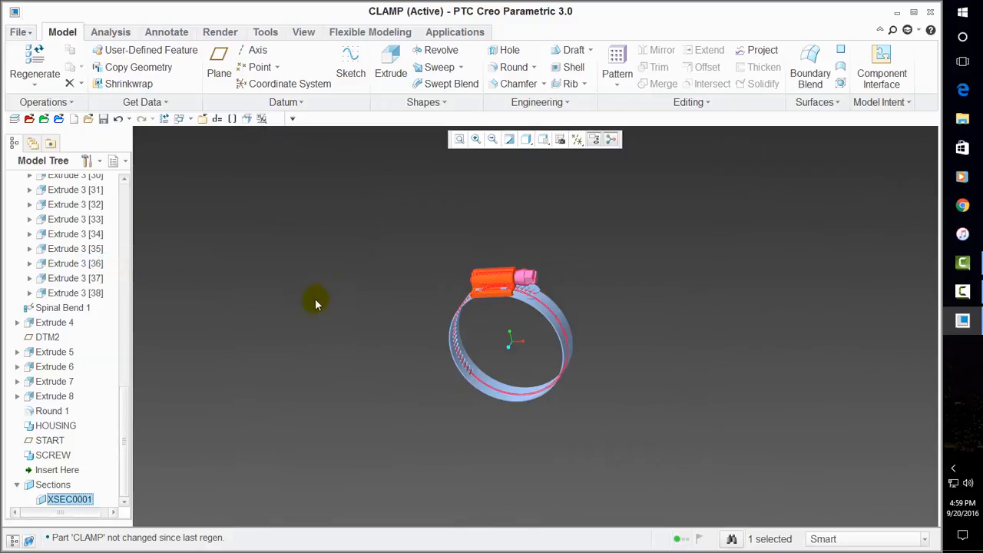
pyautogui.hotkey('ctrl', 'd')
pyautogui.click(345, 266)
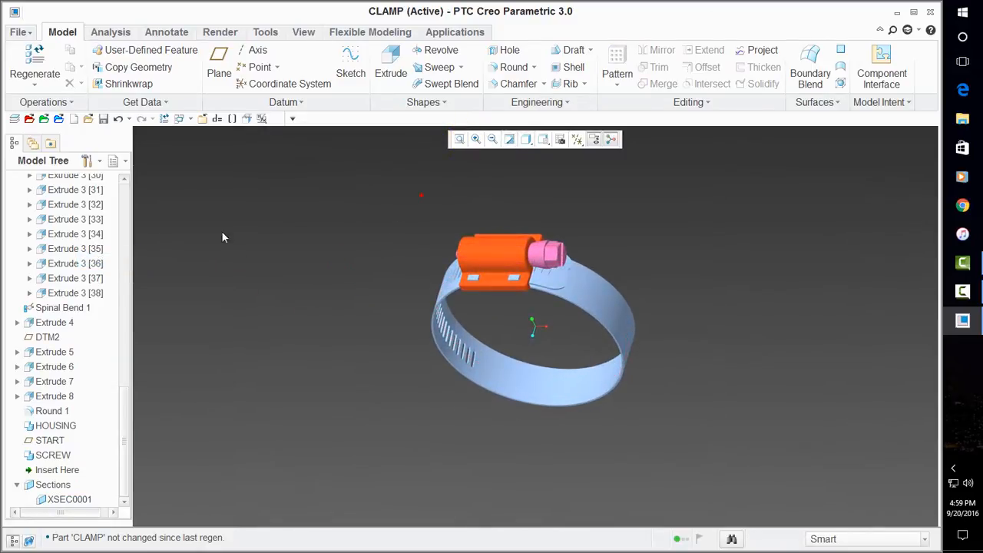
pyautogui.click(103, 118)
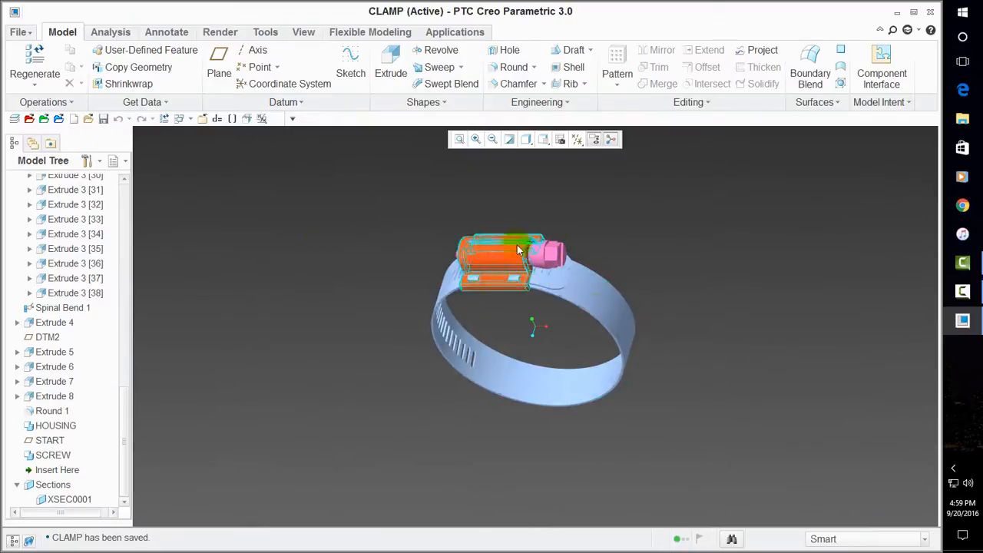
# Examine the housing, screw and slotted band of the complete clamp from several angles and distances.
pyautogui.scroll(-5, 549, 280)
pyautogui.moveTo(546, 278); pyautogui.dragTo(617, 321, button='middle')
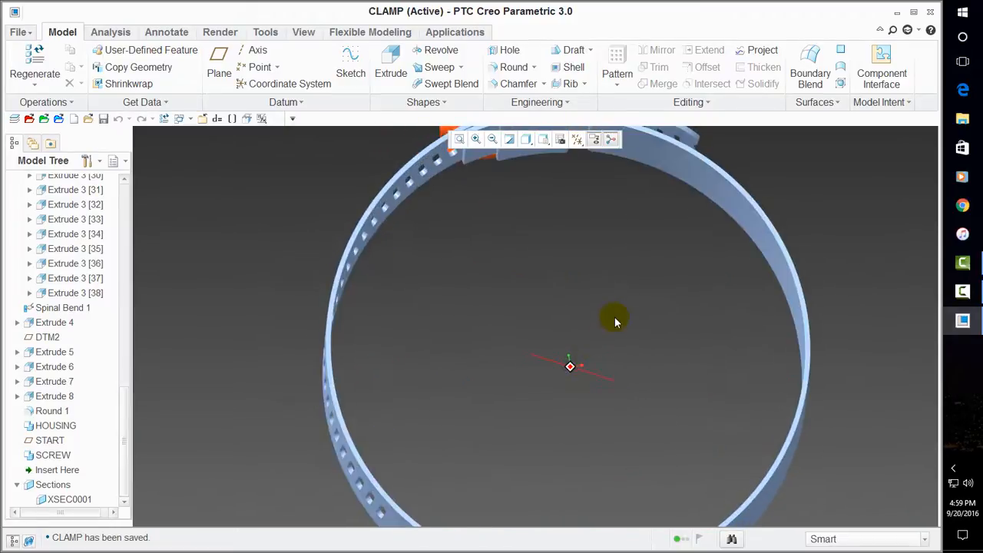
pyautogui.scroll(5, 586, 312)
pyautogui.scroll(-5, 601, 248)
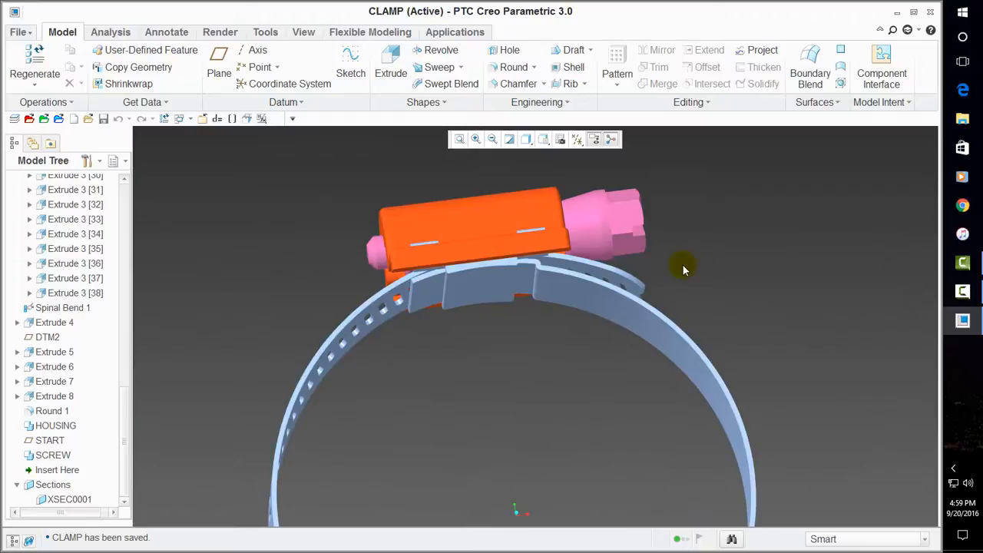
pyautogui.moveTo(684, 268); pyautogui.dragTo(547, 367, button='middle')
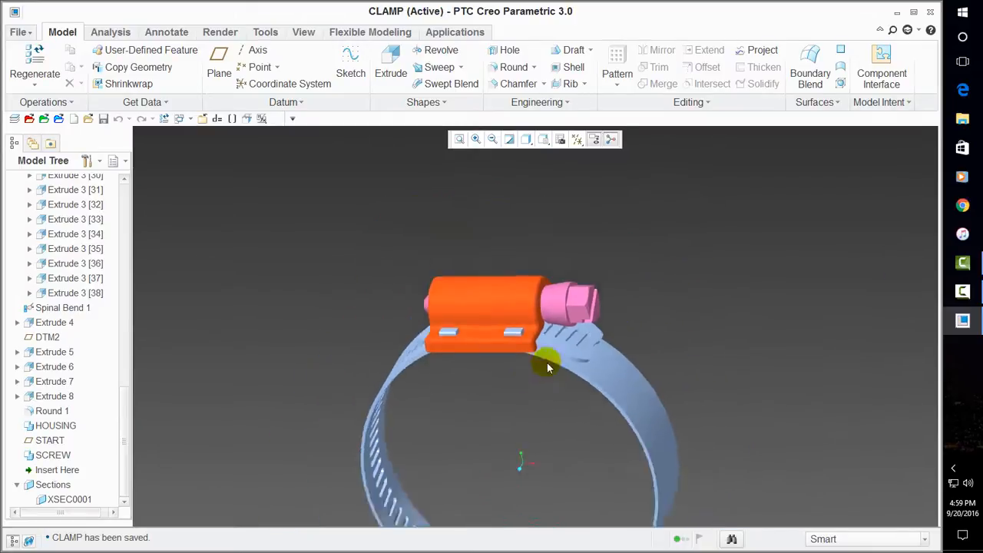
pyautogui.scroll(2, 546, 367)
pyautogui.scroll(-5, 576, 353)
pyautogui.scroll(5, 686, 211)
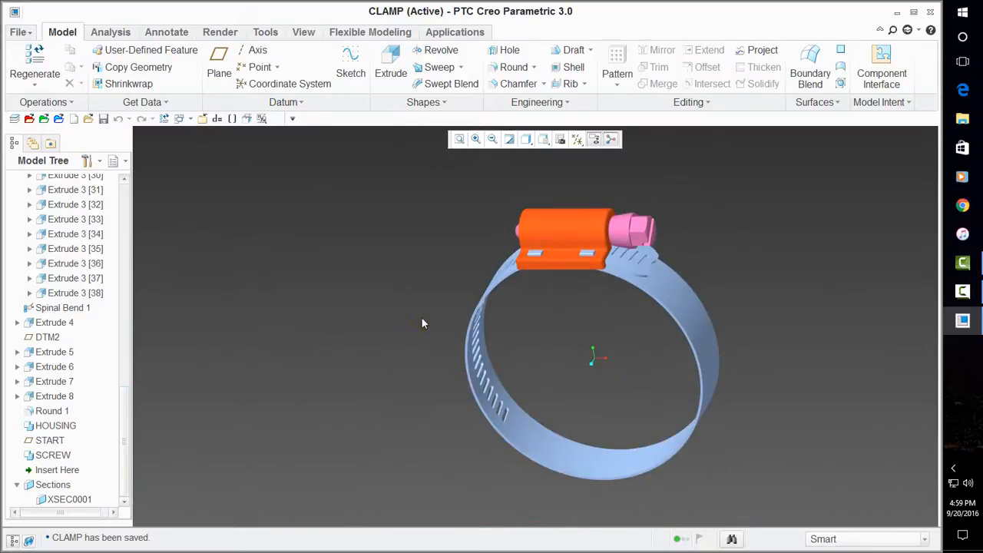
pyautogui.scroll(10, 96, 307)
pyautogui.scroll(6, 196, 290)
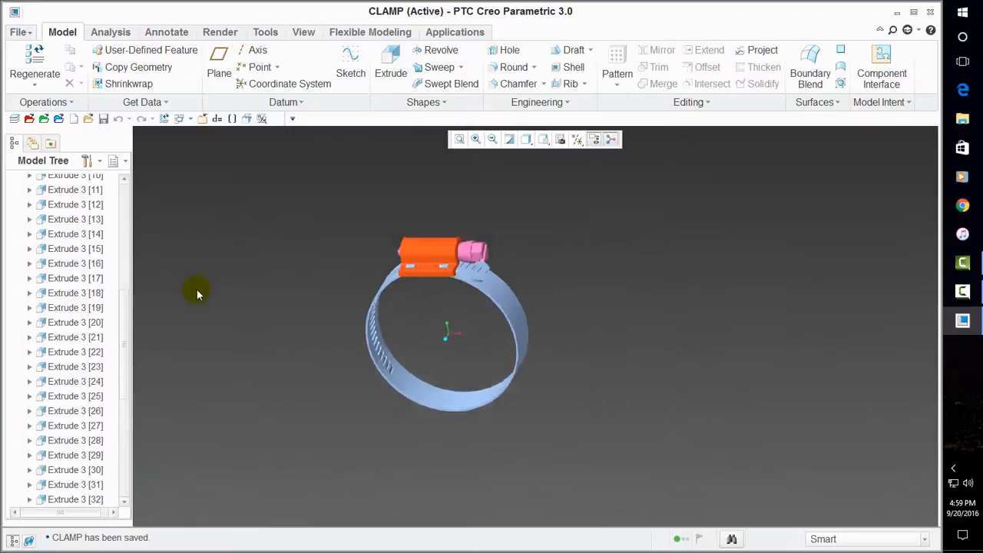
pyautogui.scroll(1, 51, 284)
pyautogui.scroll(1, 51, 284)
pyautogui.scroll(3, 471, 315)
pyautogui.scroll(-2, 330, 293)
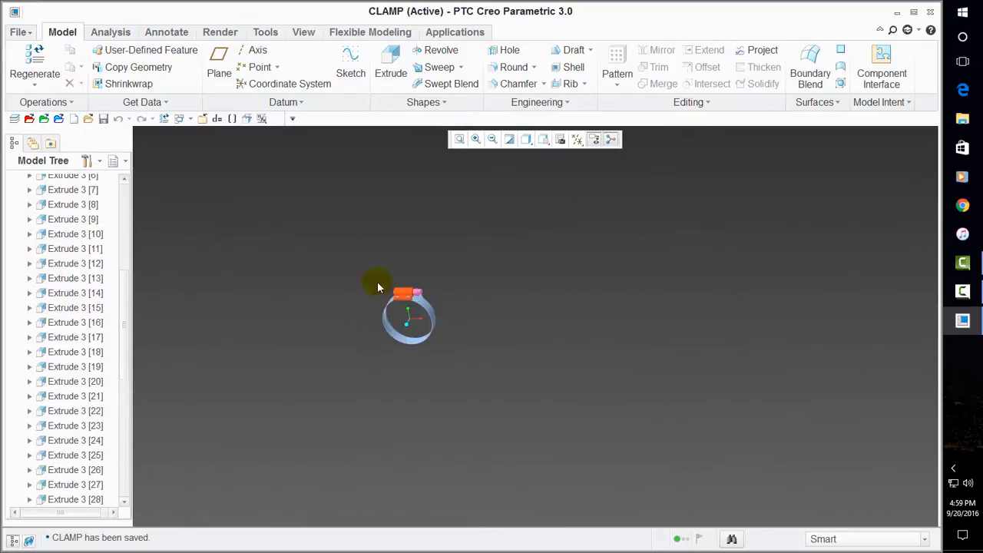
pyautogui.click(459, 139)
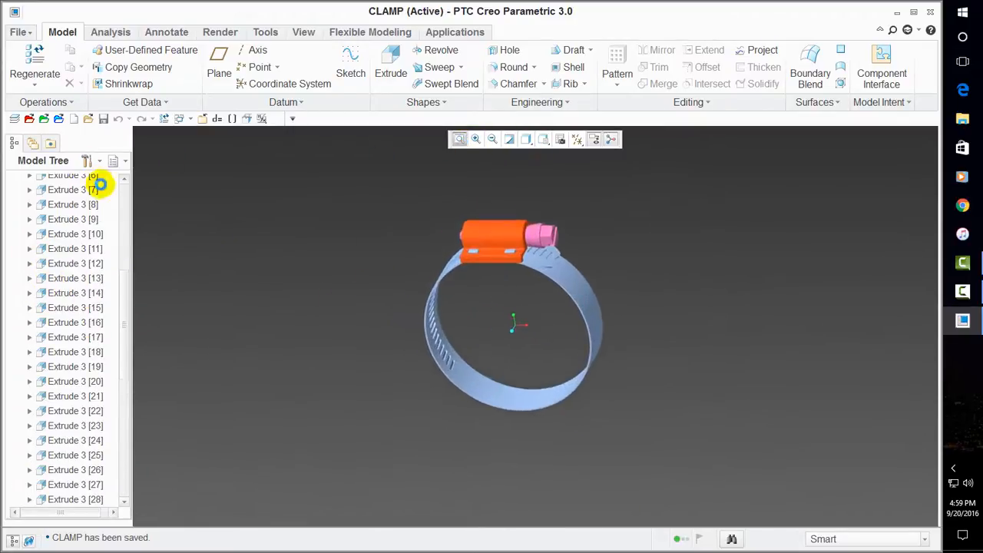
# Open Section 1 of Extrude 3 [1], the first band slot's sketch, for editing and display the model without hidden lines.
pyautogui.scroll(6, 127, 194)
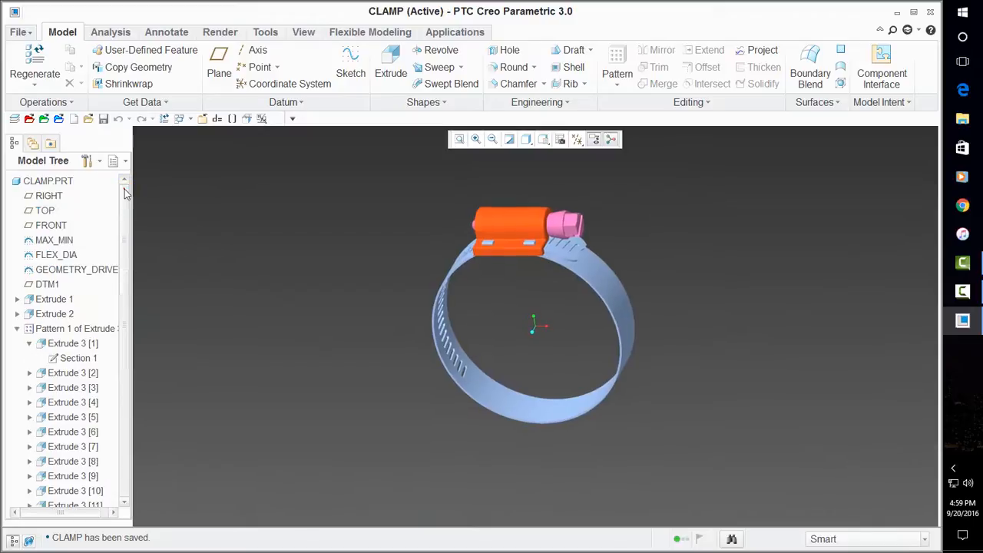
pyautogui.click(80, 359)
pyautogui.click(123, 387)
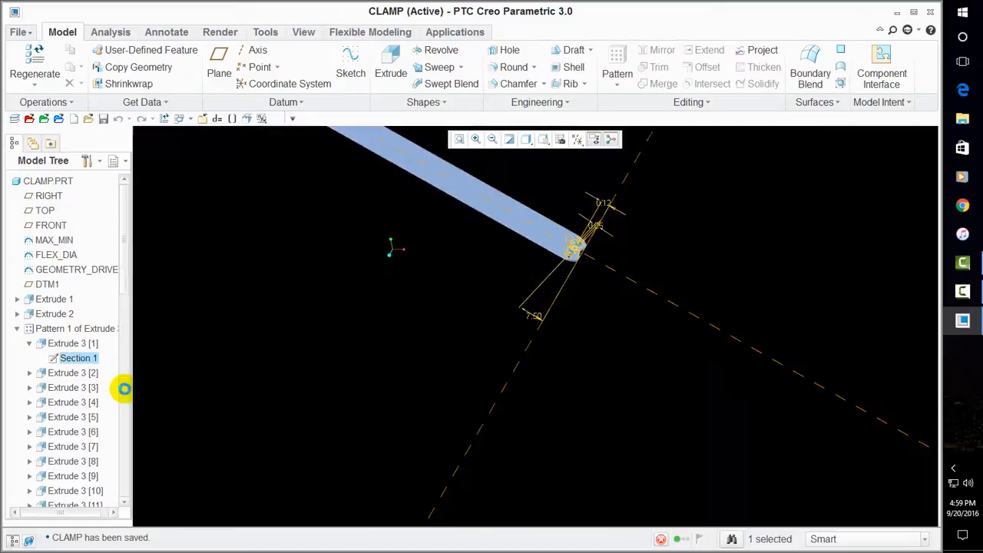
pyautogui.click(501, 141)
pyautogui.click(556, 193)
pyautogui.scroll(2, 568, 269)
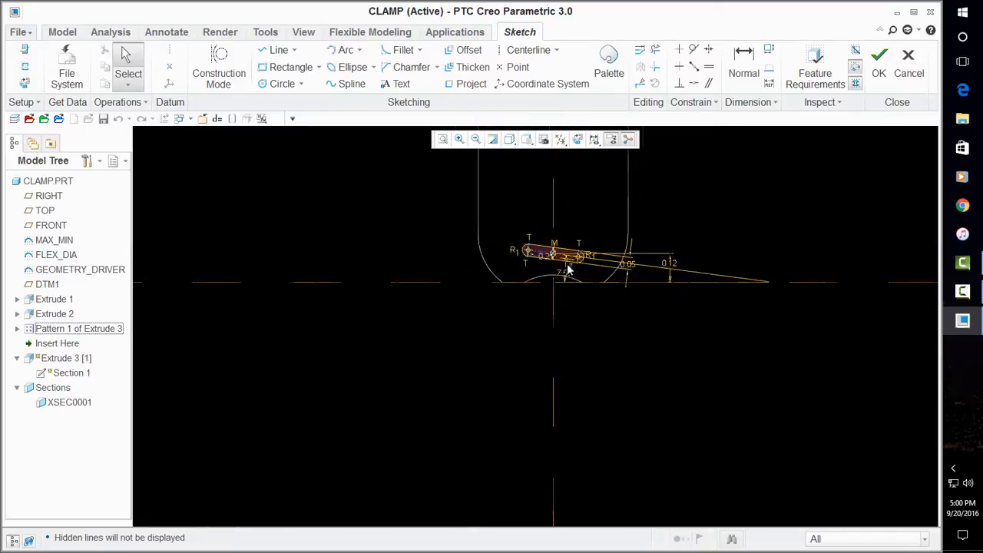
pyautogui.scroll(2, 568, 267)
pyautogui.scroll(2, 532, 337)
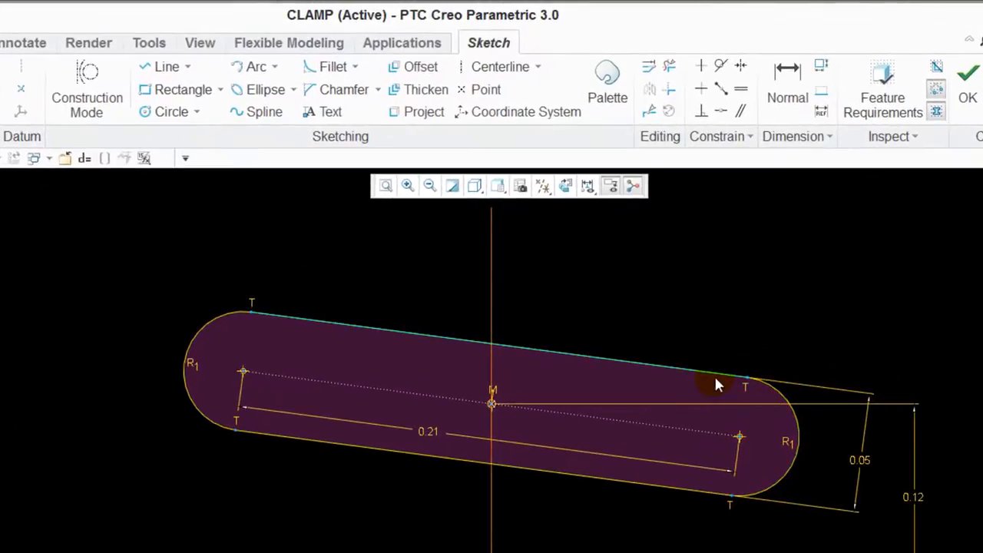
# Delete the upper straight edge of the slot profile between the two end arcs.
pyautogui.click(710, 376)
pyautogui.press('Delete')
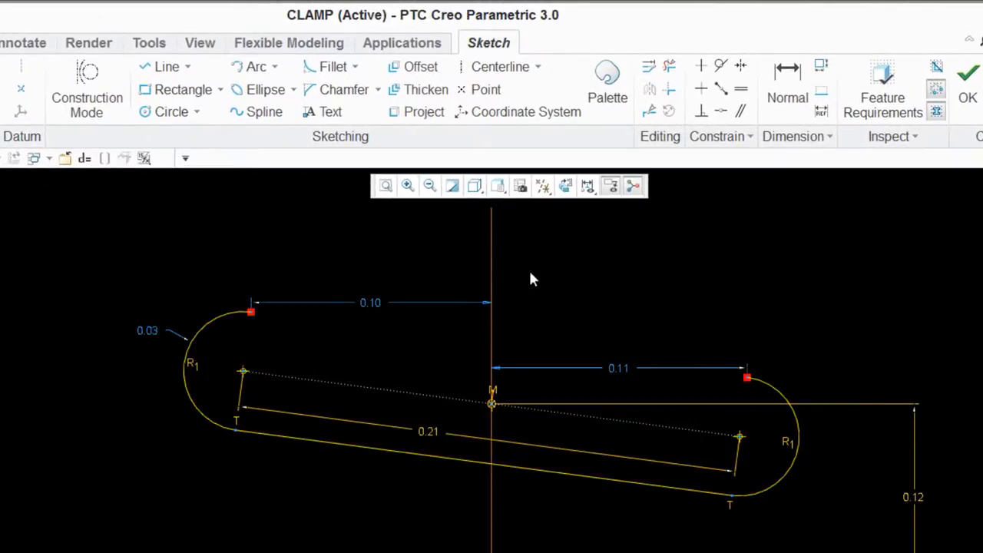
pyautogui.scroll(-2, 172, 299)
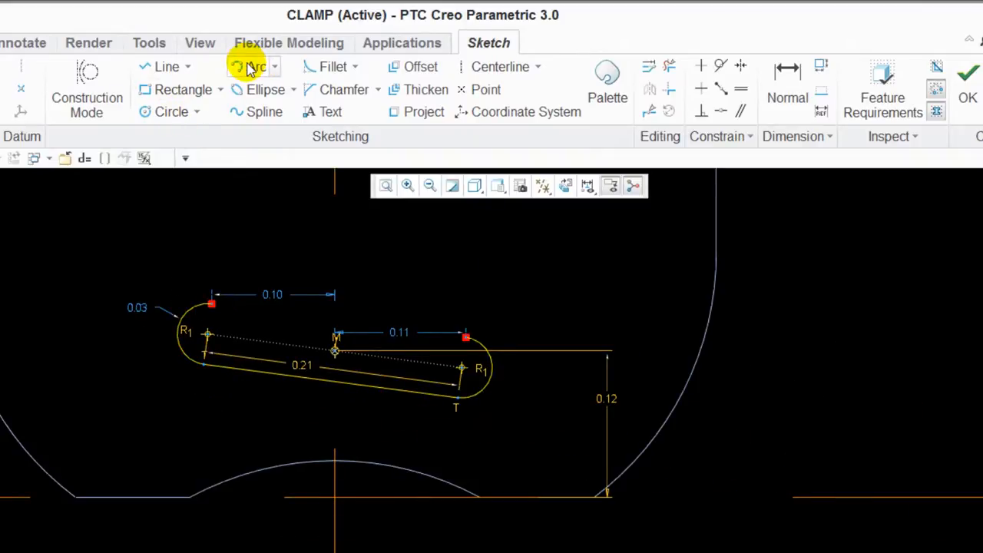
# Sketch a centerline through the slot's midpoint, perpendicular to the construction line joining the end arc centers.
pyautogui.click(273, 68)
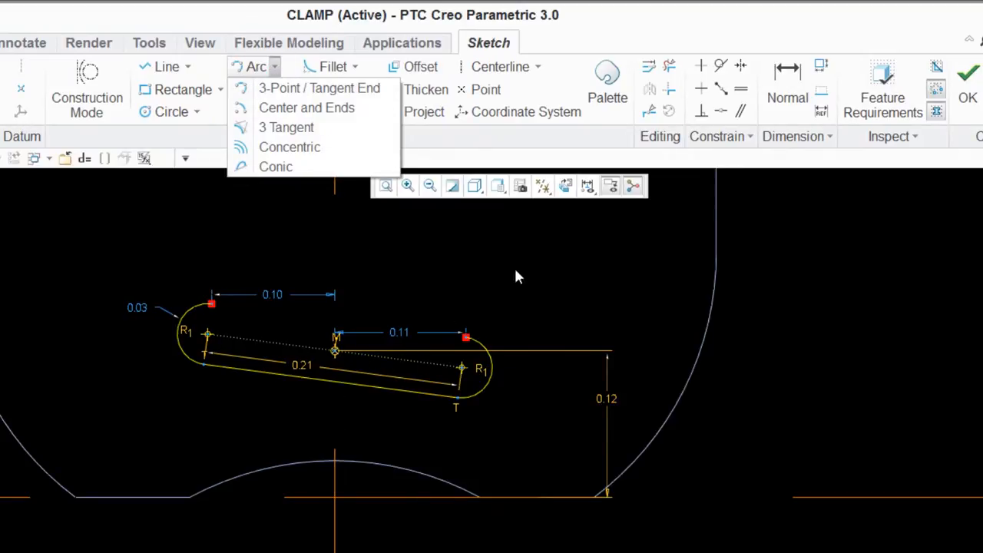
pyautogui.click(518, 228)
pyautogui.click(505, 65)
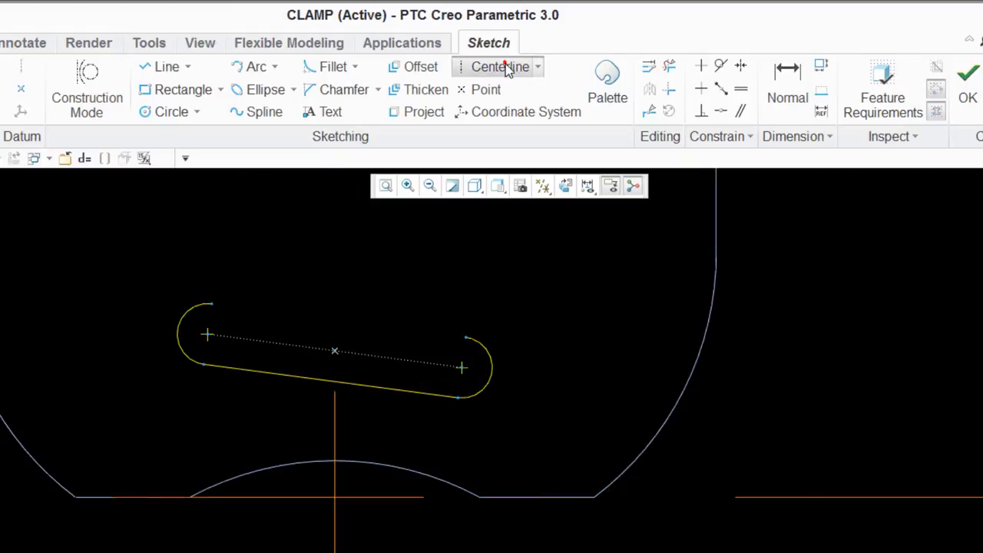
pyautogui.click(334, 353)
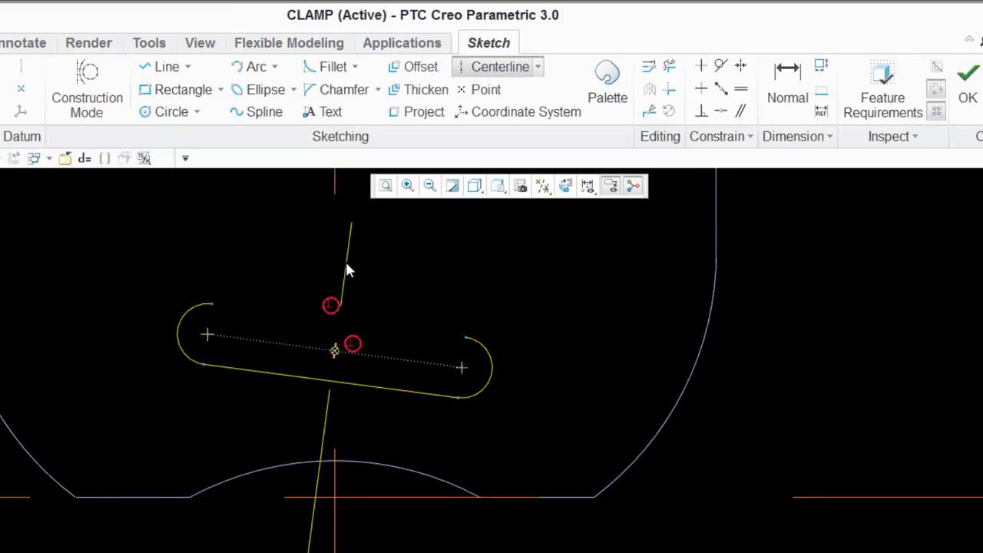
pyautogui.click(345, 269)
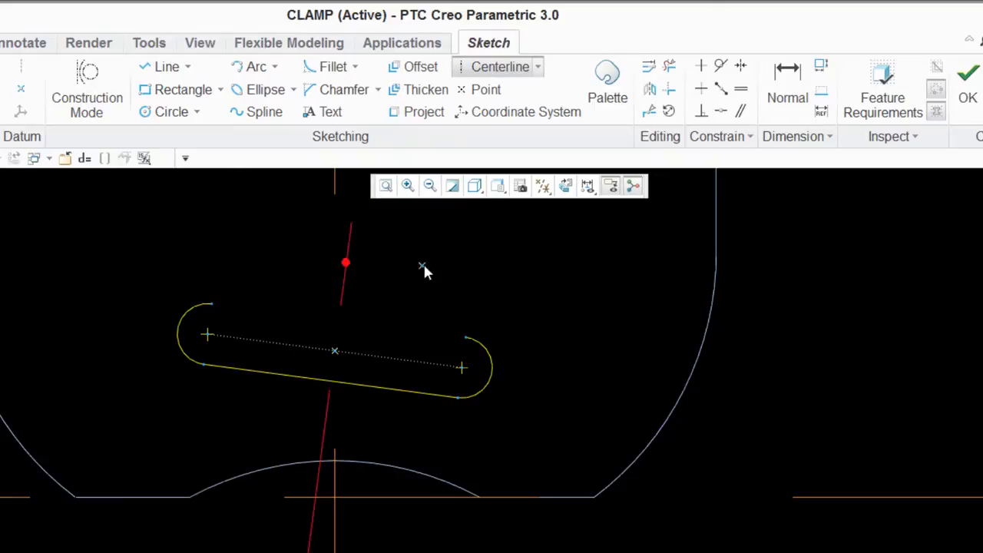
pyautogui.middleClick(421, 269)
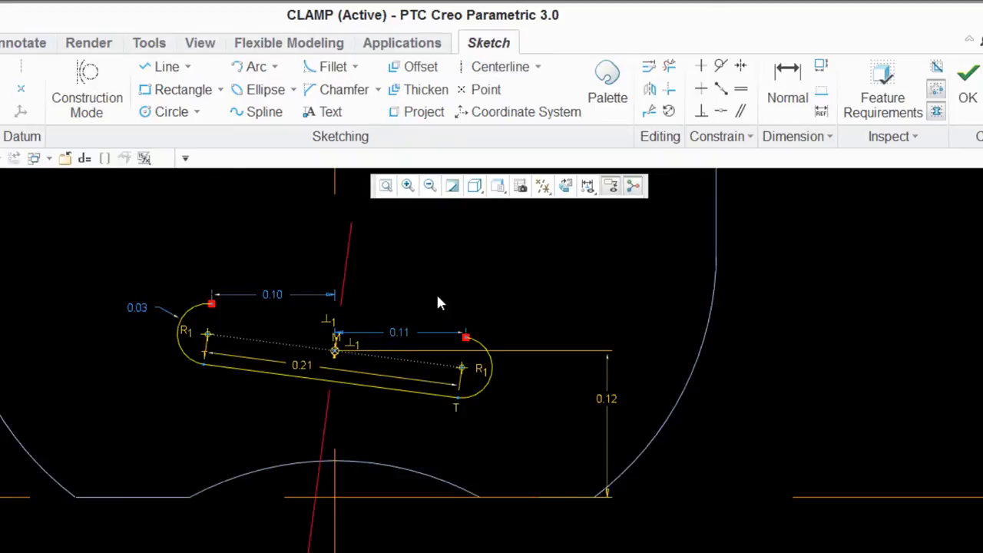
# Sketch a center-and-ends arc centered on the slanted centerline, about 0.53 in radius, spanning the gap between the slot's end arcs.
pyautogui.click(275, 66)
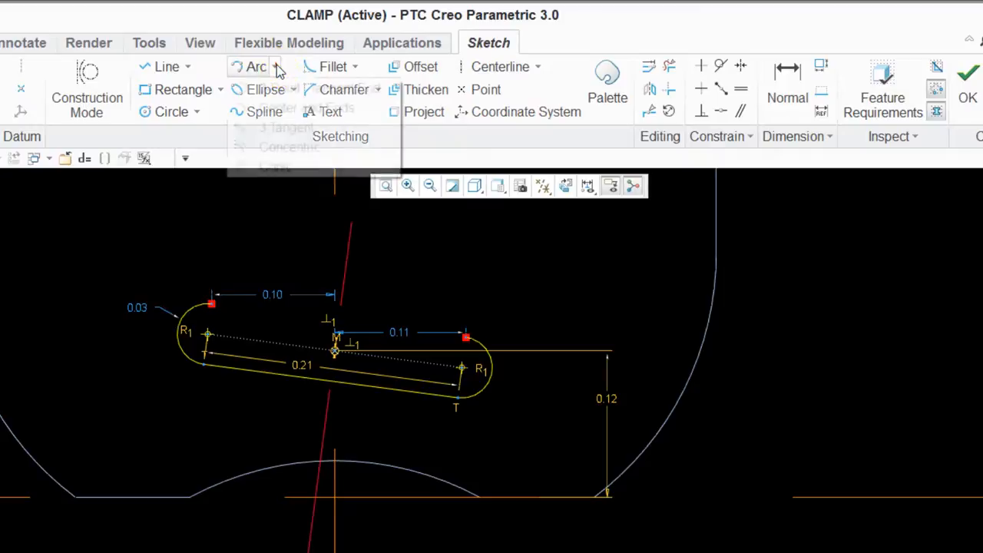
pyautogui.click(336, 107)
pyautogui.scroll(3, 358, 205)
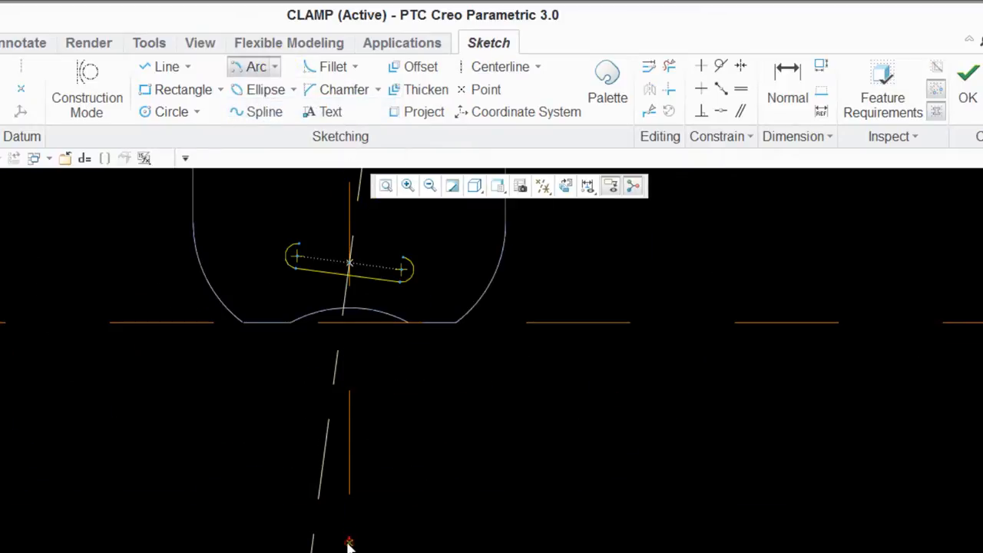
pyautogui.click(315, 528)
pyautogui.scroll(-4, 300, 212)
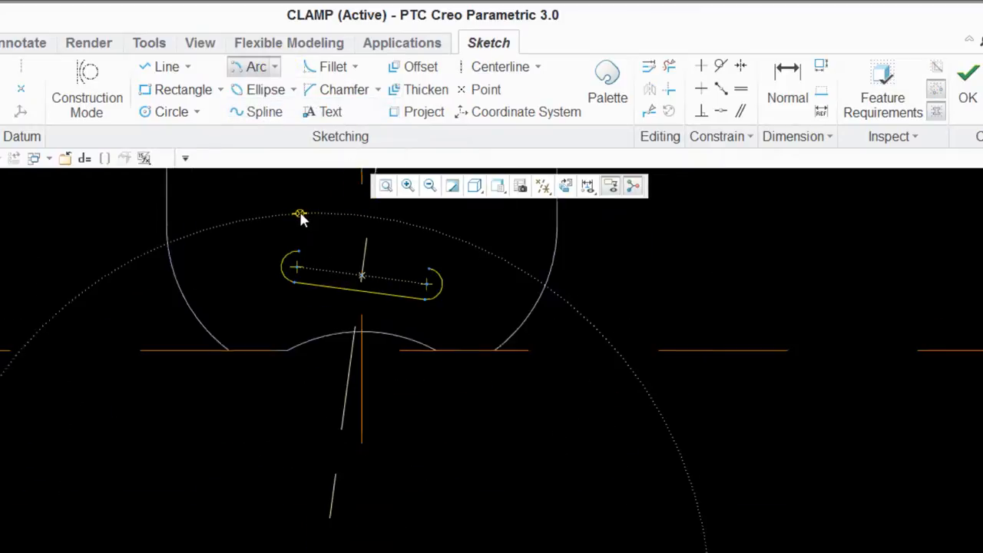
pyautogui.scroll(5, 249, 257)
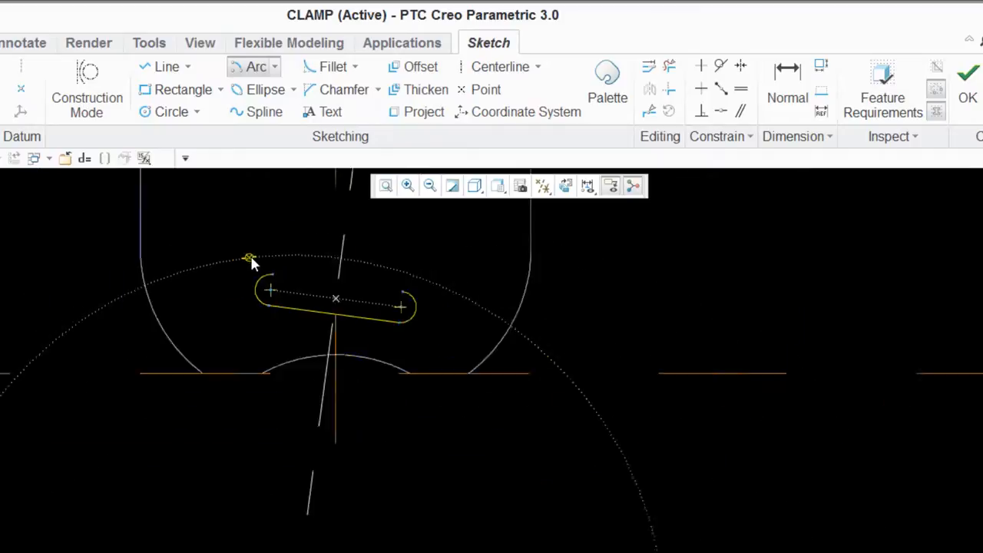
pyautogui.scroll(-2, 264, 419)
pyautogui.scroll(-4, 281, 537)
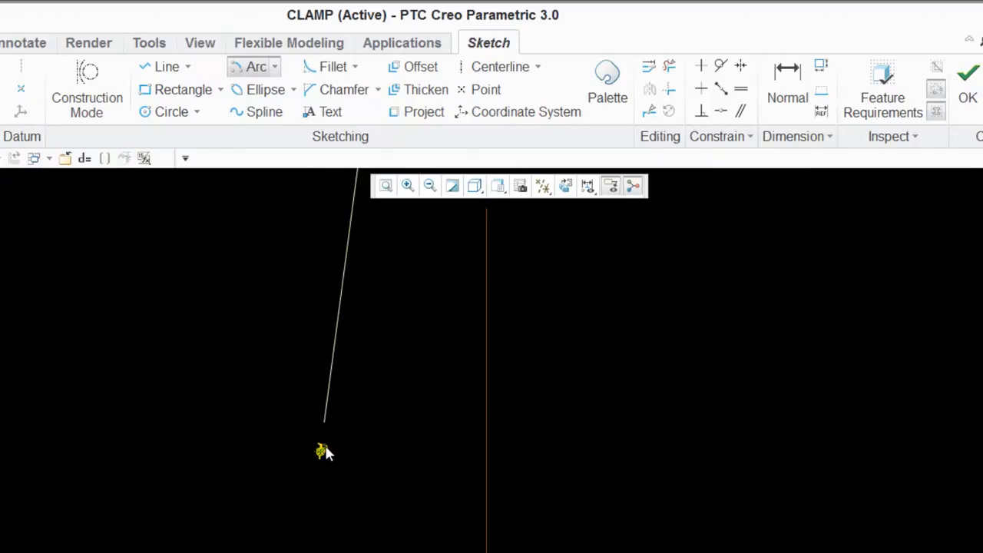
pyautogui.middleClick(210, 288)
pyautogui.scroll(4, 310, 543)
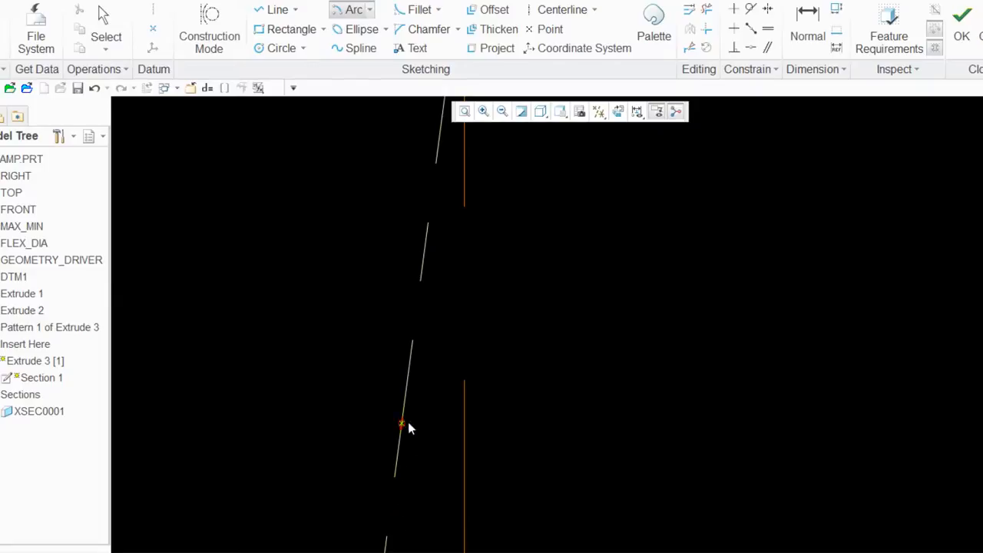
pyautogui.scroll(3, 415, 358)
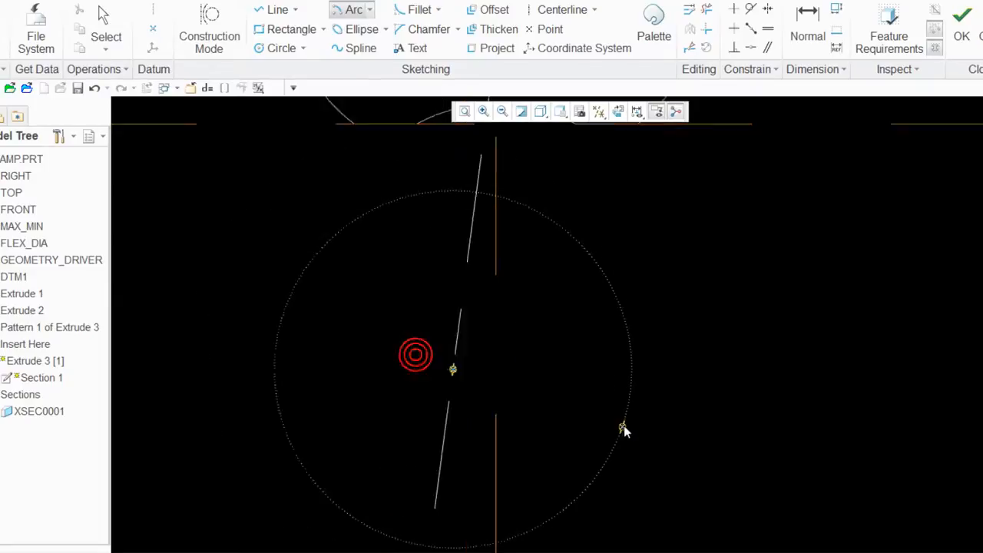
pyautogui.scroll(2, 624, 425)
pyautogui.scroll(-5, 595, 304)
pyautogui.scroll(-1, 562, 327)
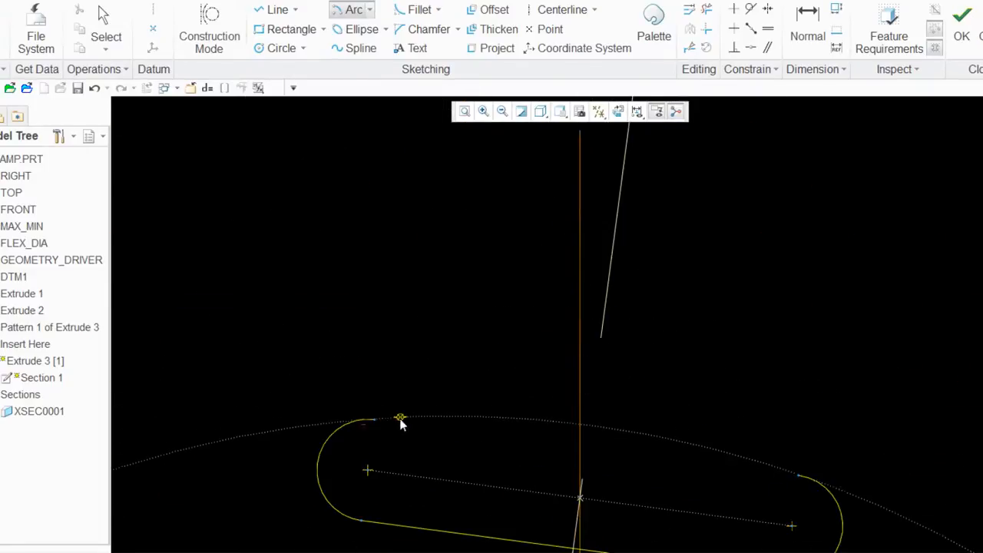
pyautogui.click(415, 420)
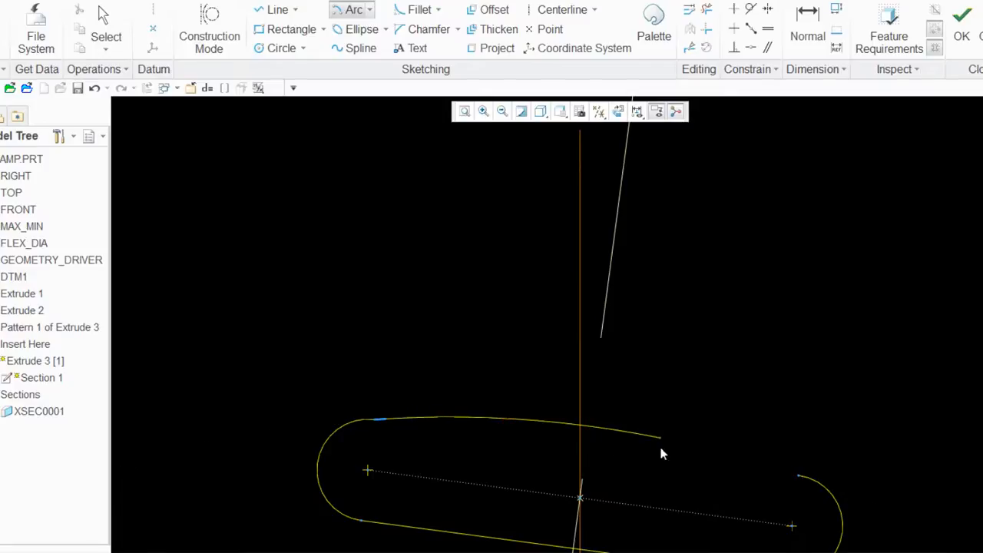
pyautogui.click(768, 475)
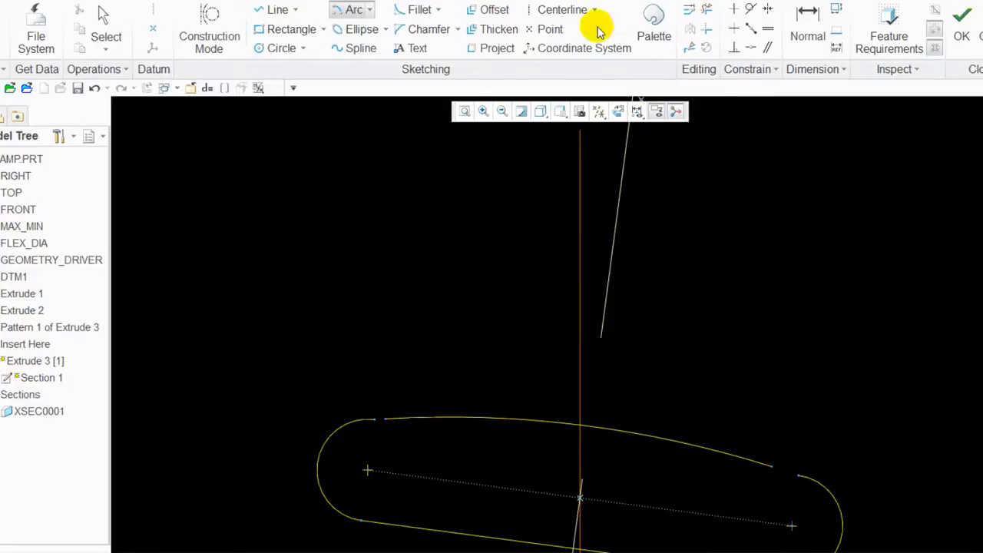
# Corner-trim the new upper arc with both end arcs to close the slot profile.
pyautogui.click(708, 30)
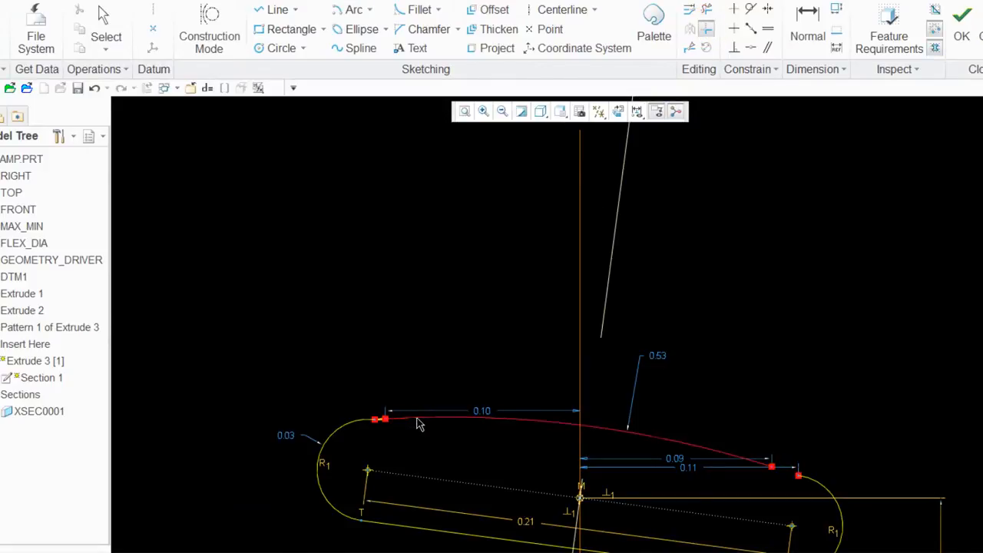
pyautogui.middleClick(392, 453)
pyautogui.scroll(6, 392, 445)
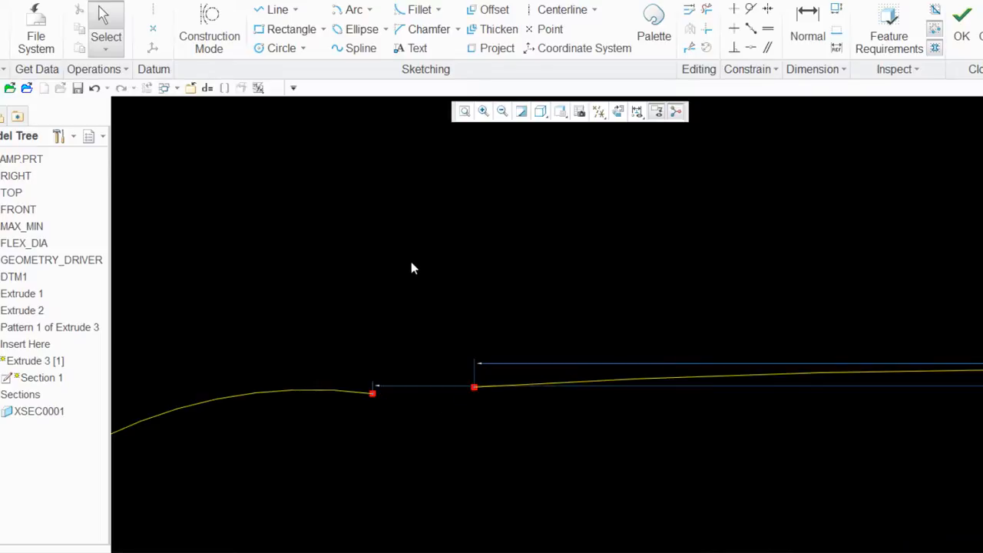
pyautogui.scroll(-4, 608, 274)
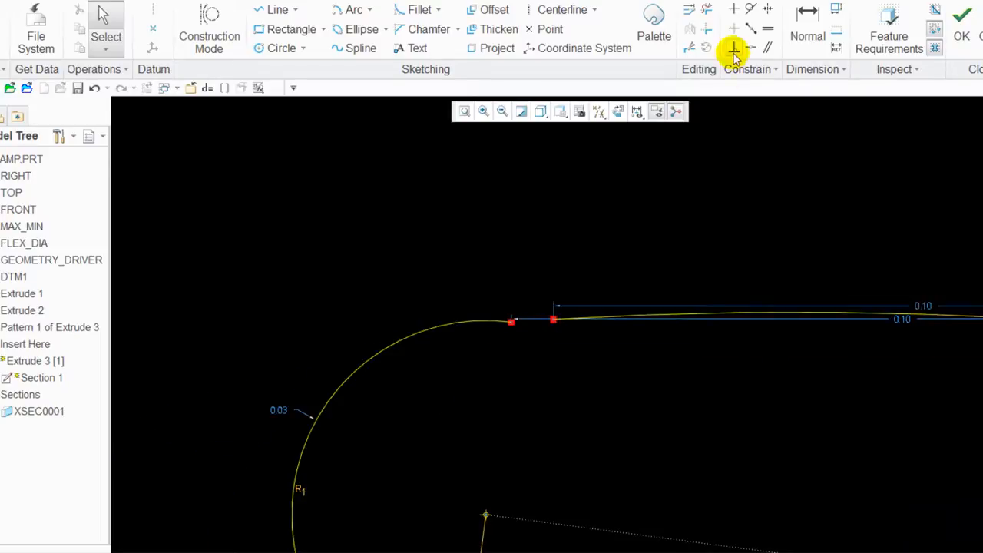
pyautogui.click(708, 29)
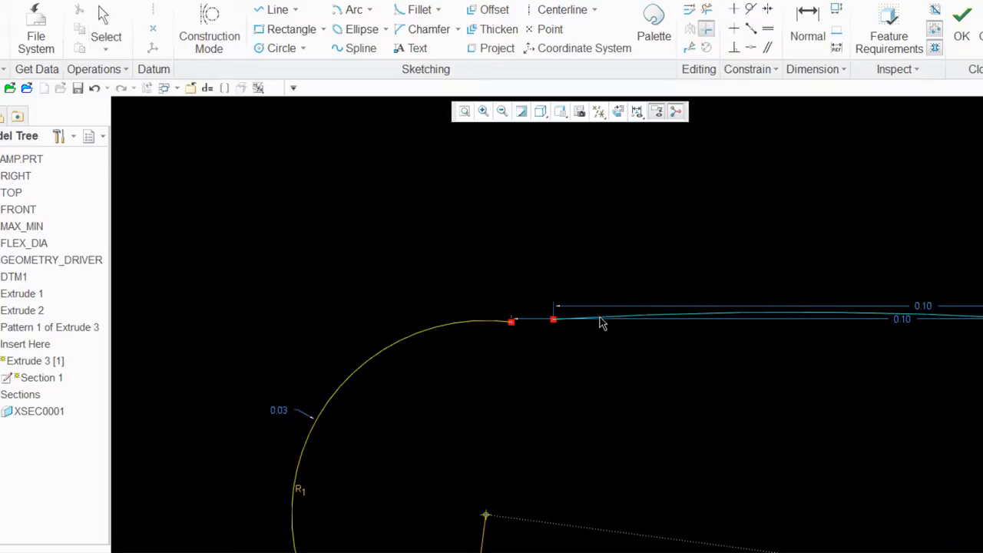
pyautogui.click(473, 328)
pyautogui.scroll(5, 392, 273)
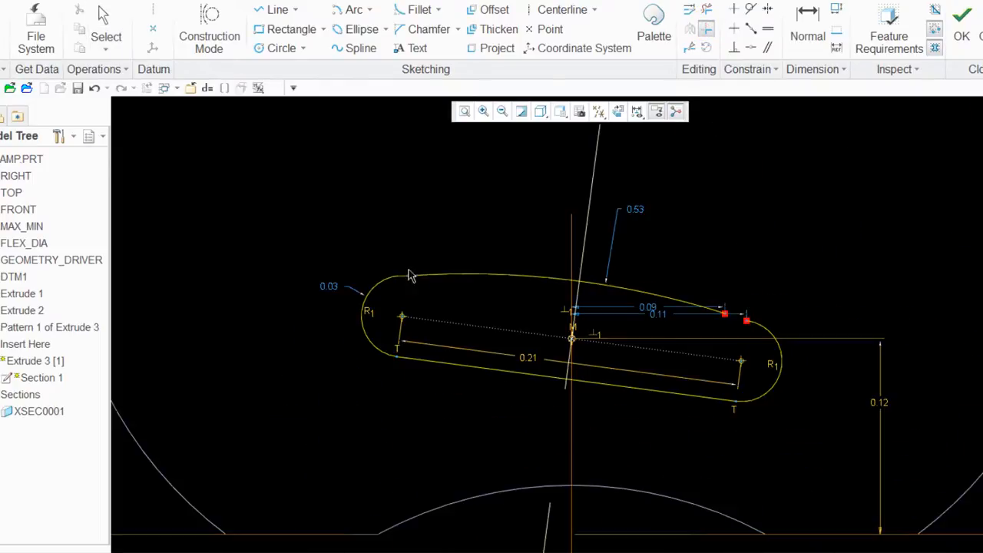
pyautogui.click(760, 326)
pyautogui.middleClick(811, 331)
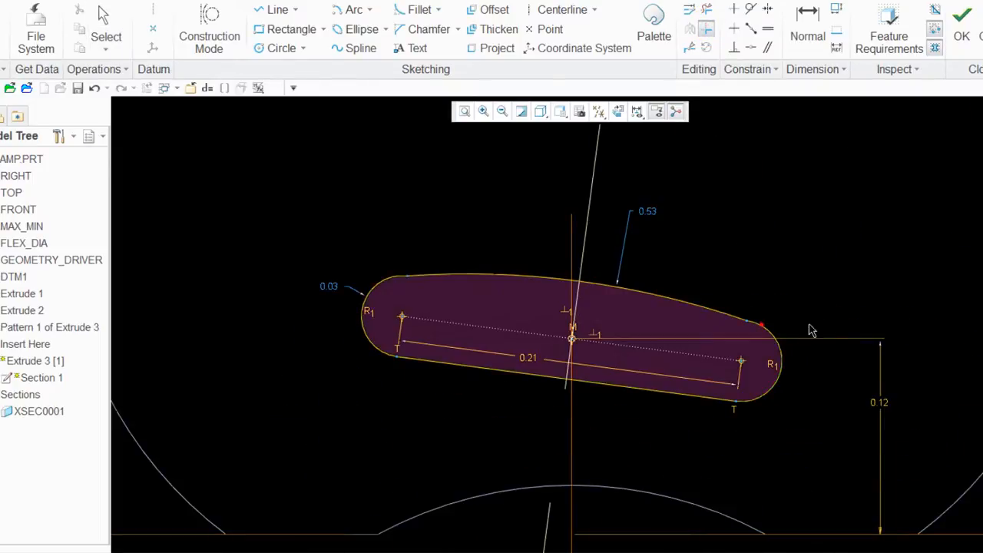
# Make the upper arc tangent to both end arcs, deleting the conflicting Equal radii constraint.
pyautogui.click(751, 8)
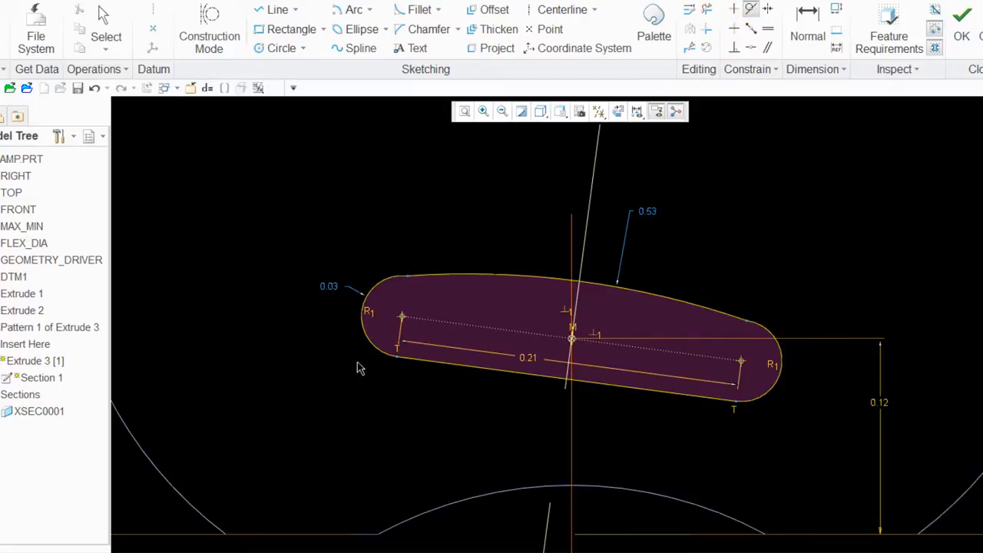
pyautogui.click(428, 277)
pyautogui.click(389, 276)
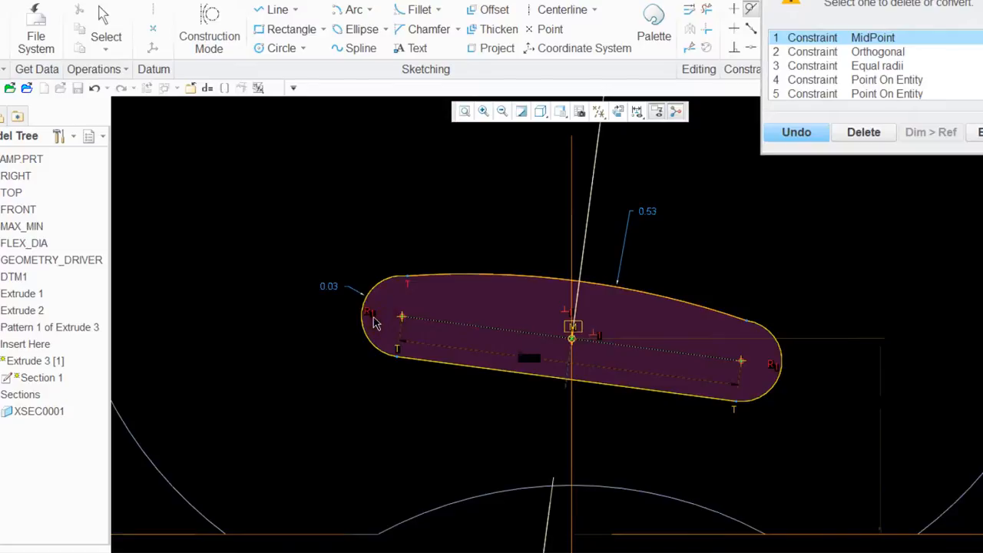
pyautogui.click(882, 67)
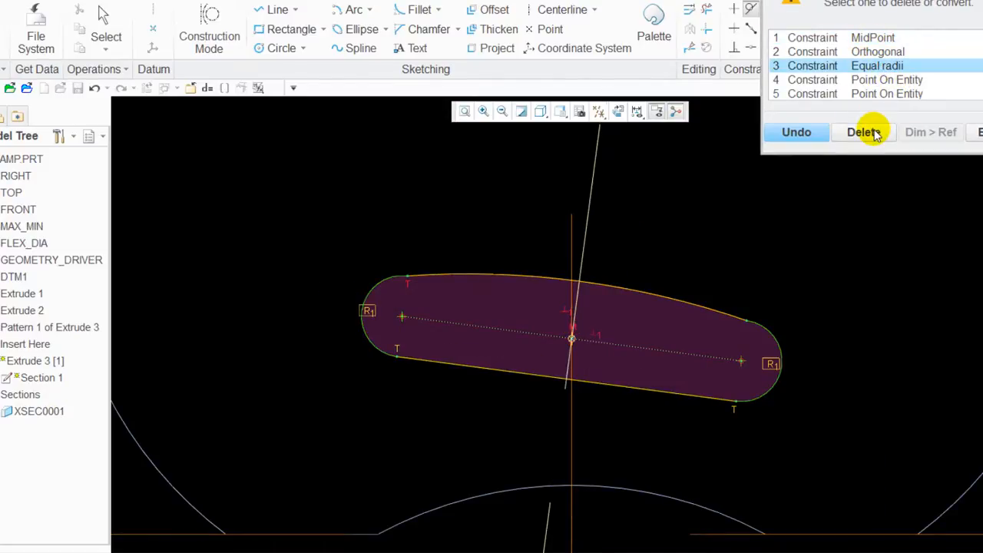
pyautogui.click(864, 132)
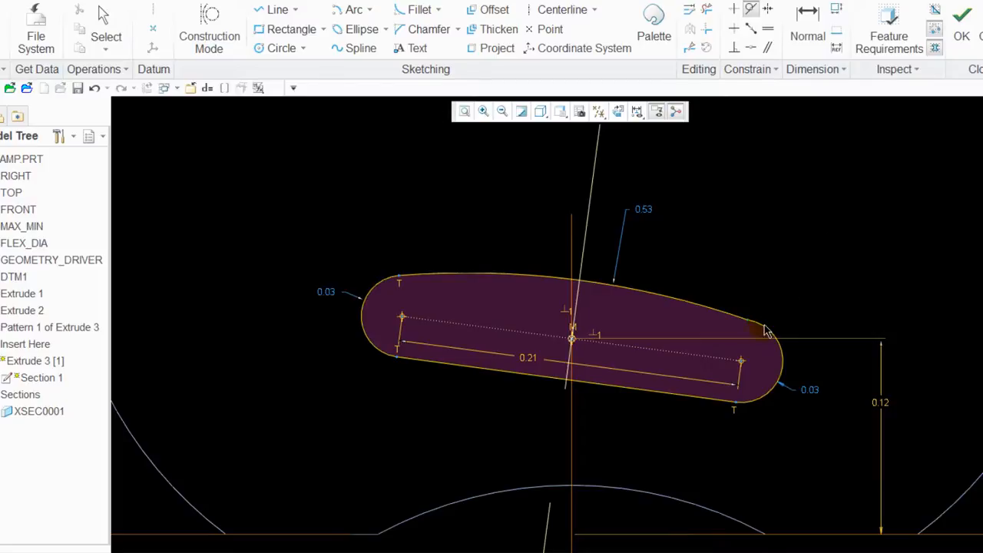
pyautogui.click(734, 313)
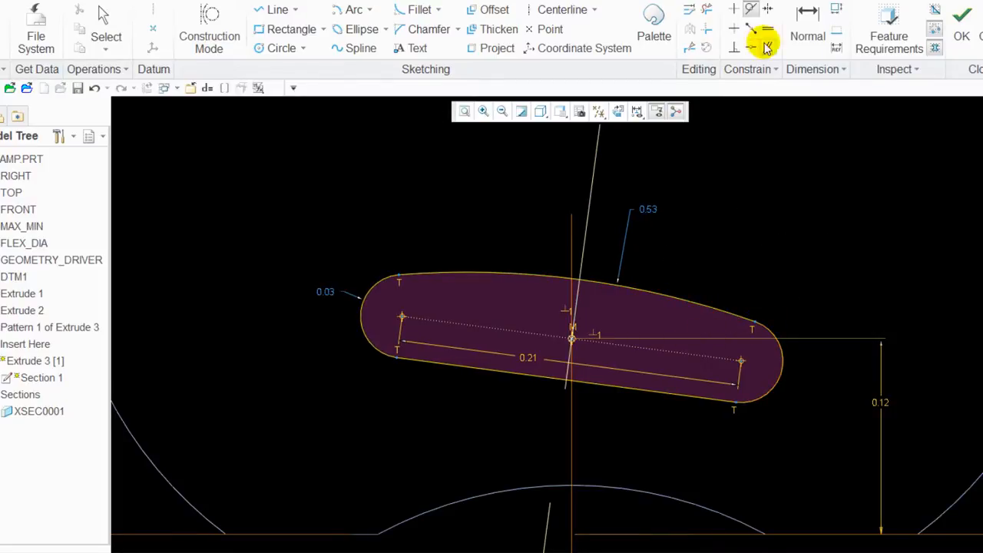
# Dimension the slot's height from the straight lower edge to the upper arc.
pyautogui.click(807, 21)
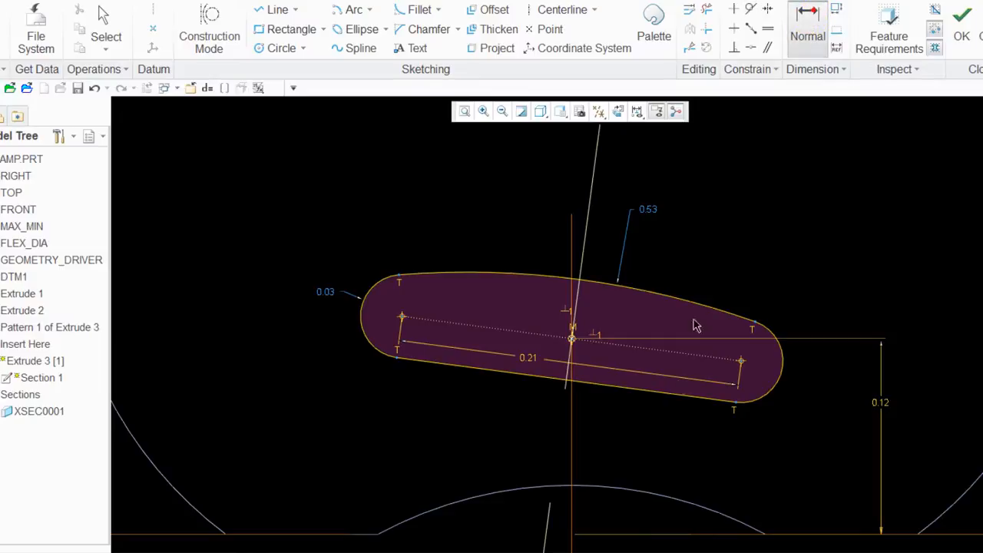
pyautogui.click(667, 397)
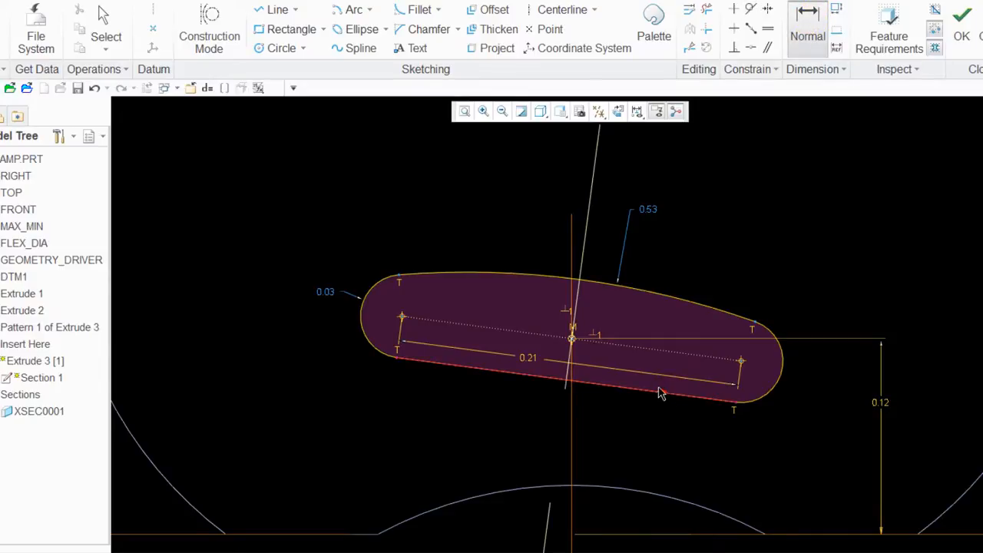
pyautogui.click(601, 282)
pyautogui.middleClick(827, 364)
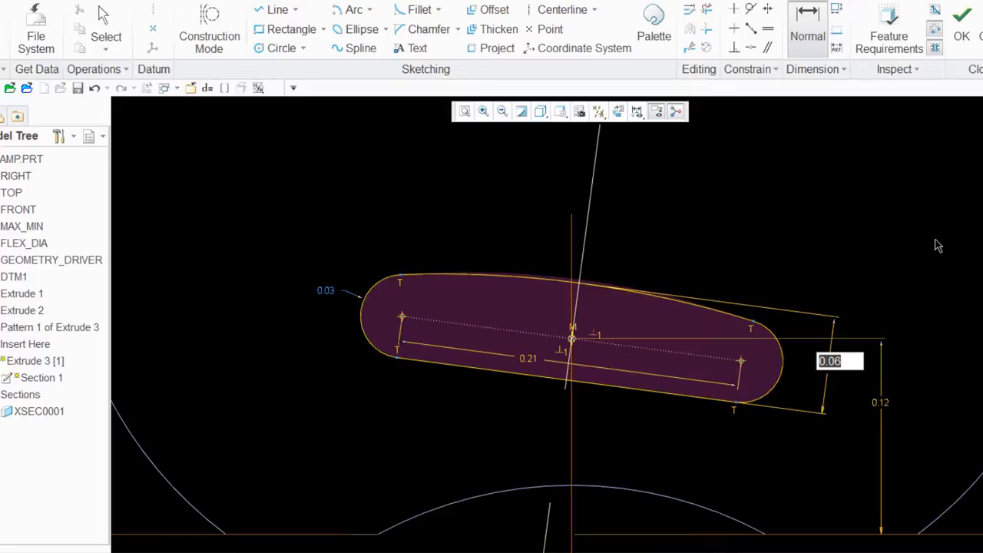
pyautogui.press('BackSpace')
pyautogui.press('Return')
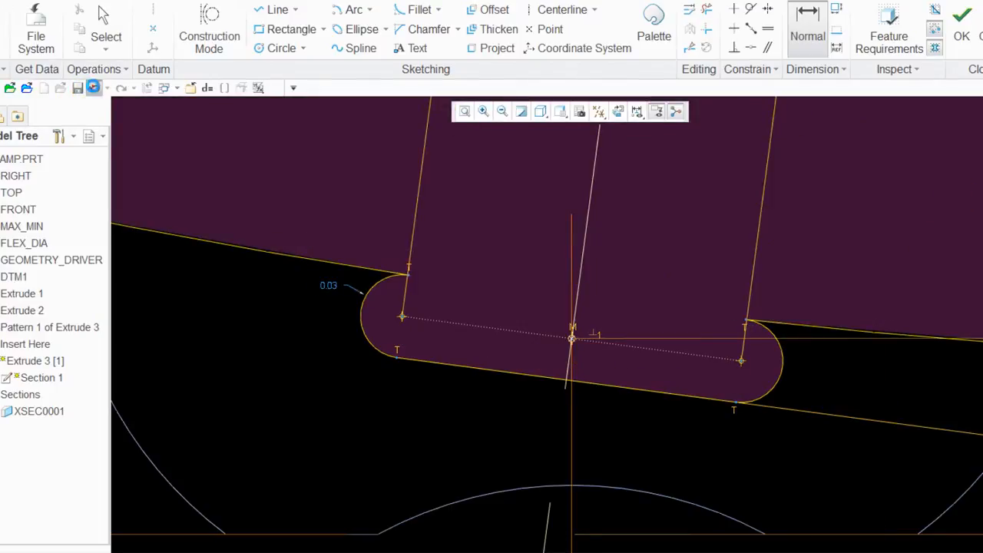
pyautogui.click(95, 87)
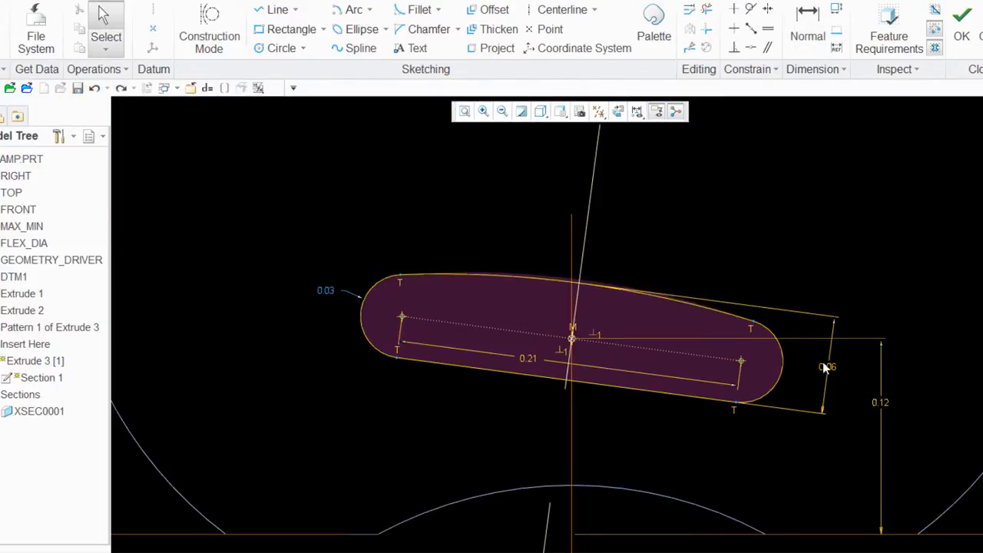
# Set the radius of the slot's end arc to 0.02.
pyautogui.doubleClick(331, 293)
pyautogui.write('.02')
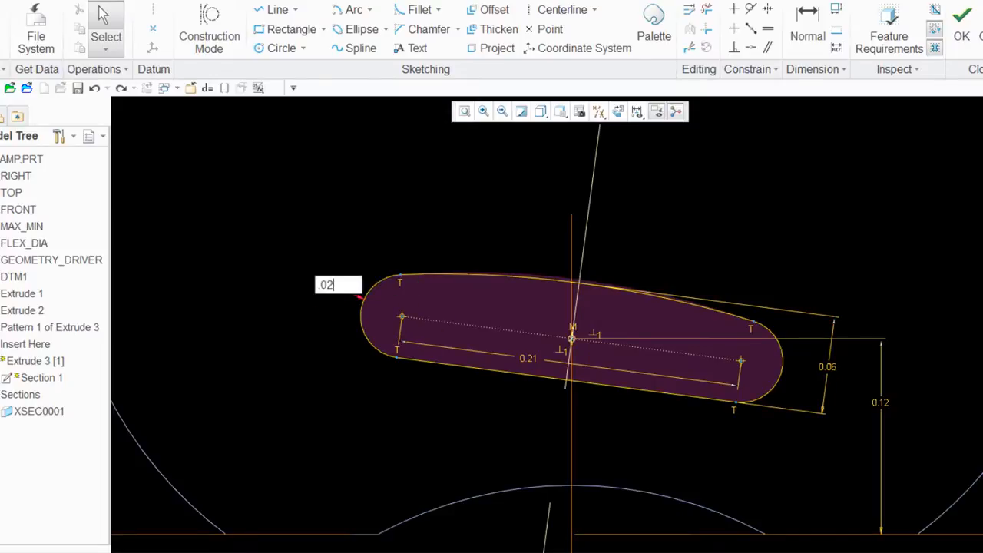
pyautogui.press('Return')
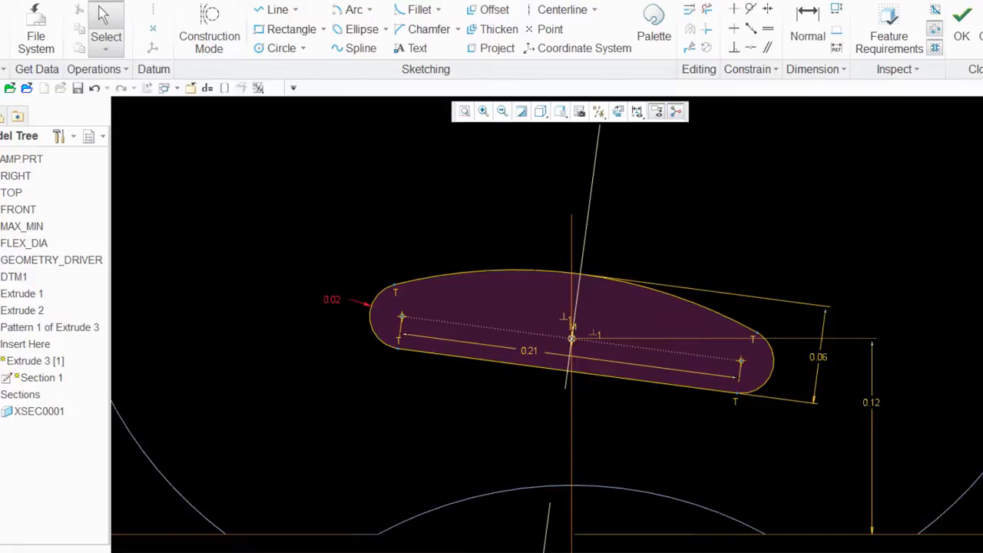
pyautogui.doubleClick(826, 362)
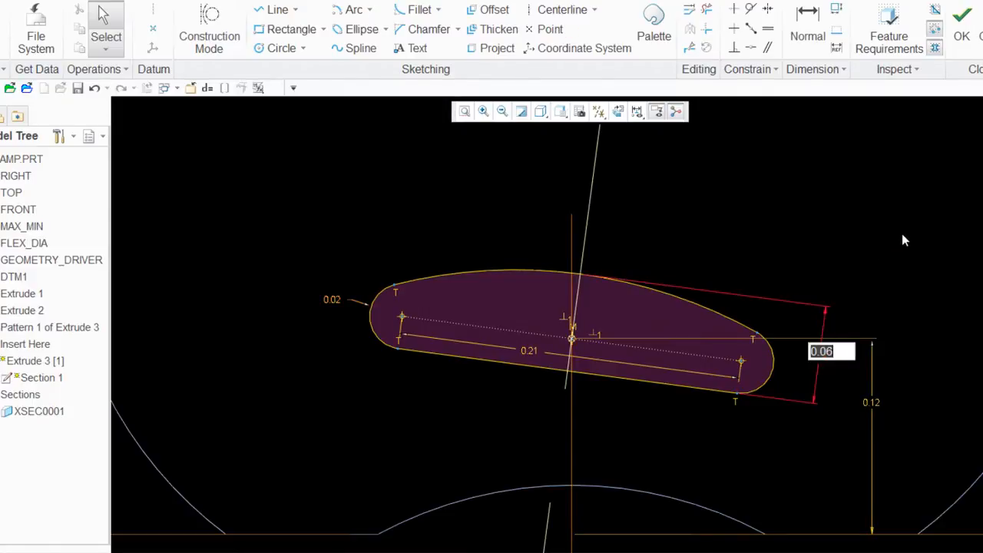
pyautogui.press('BackSpace')
pyautogui.press('Escape')
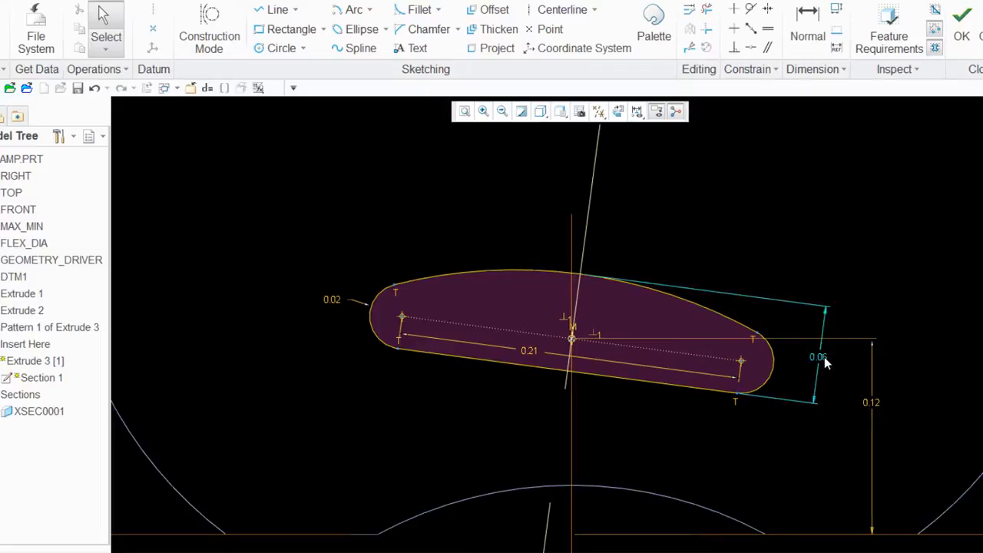
# Set the slot's height between the lower edge and the upper arc to 0.055.
pyautogui.doubleClick(824, 356)
pyautogui.write('.05')
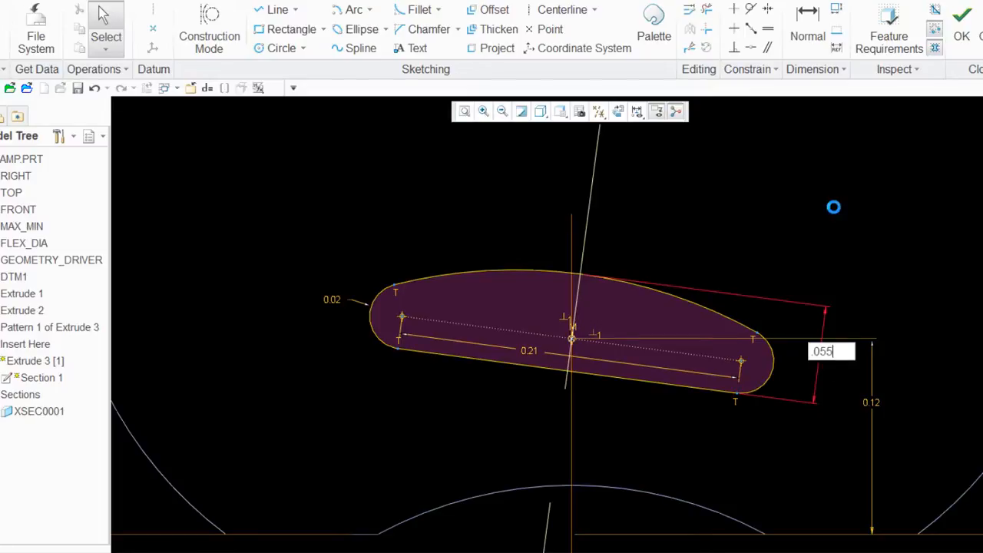
pyautogui.write('5')
pyautogui.press('Return')
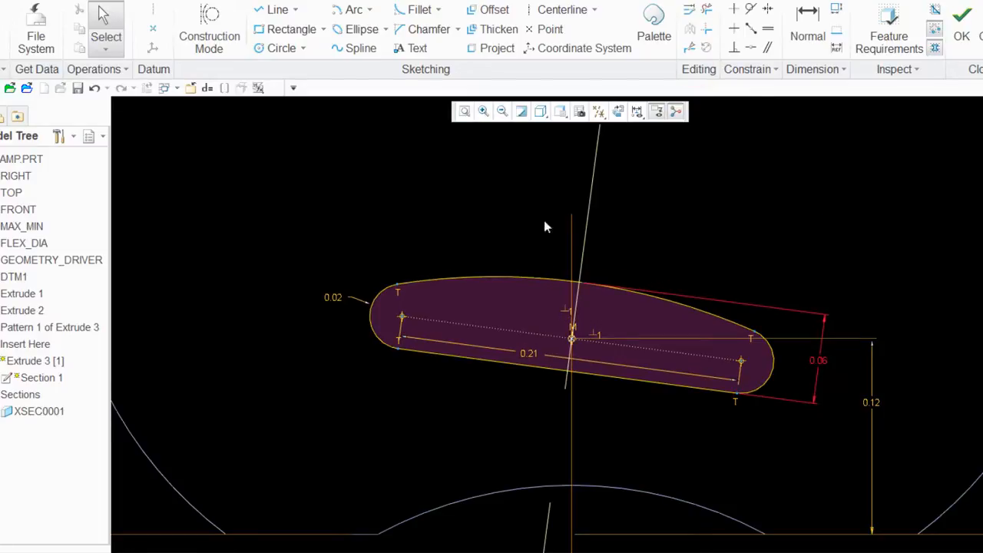
# Finish the slot sketch and display the regenerated clamp shaded in its default orientation.
pyautogui.click(960, 26)
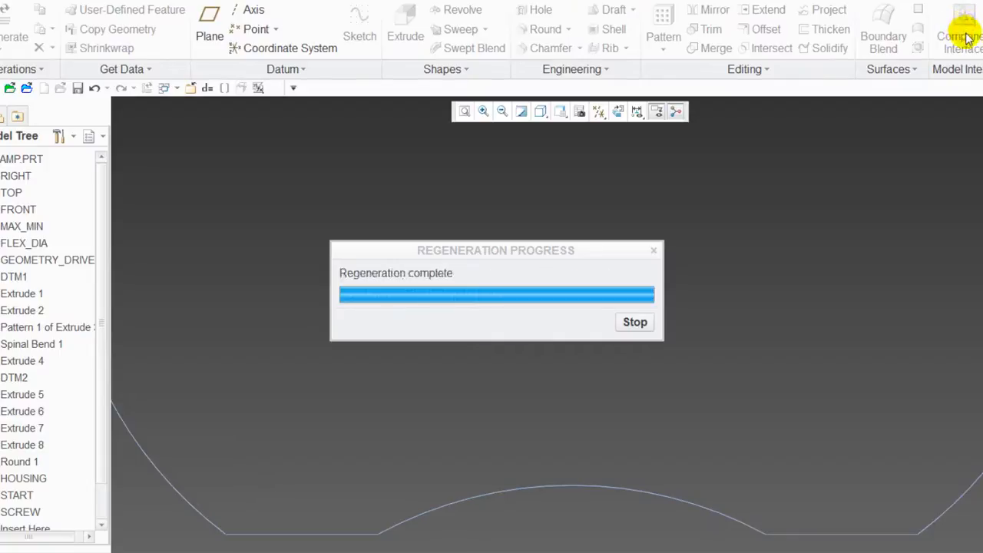
pyautogui.click(558, 111)
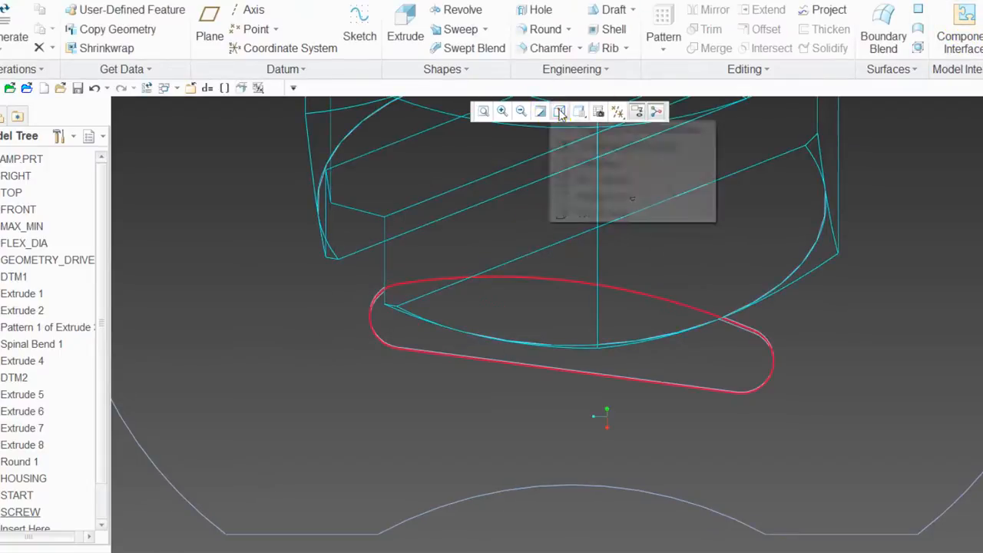
pyautogui.click(586, 160)
pyautogui.hotkey('ctrl', 'd')
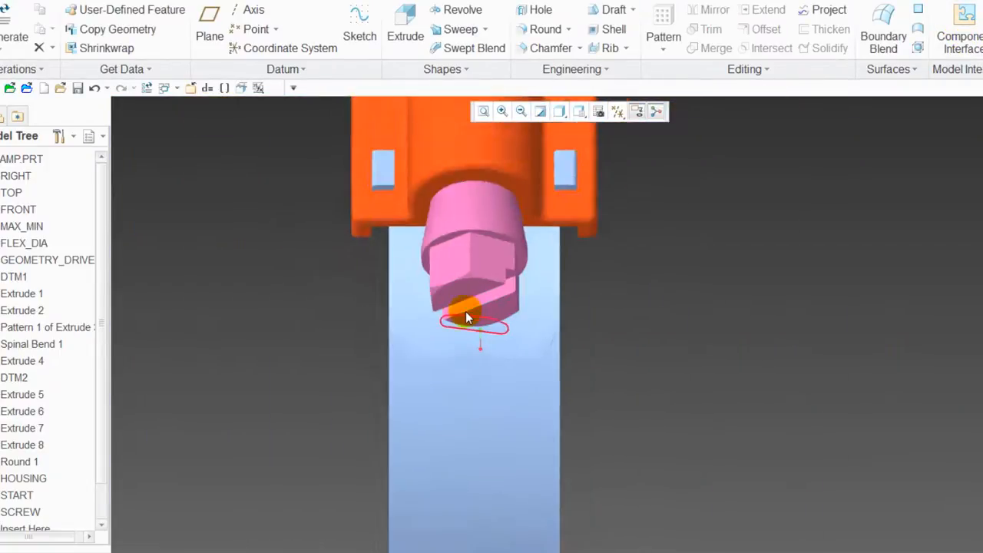
# Open the screw's base model from the clamp part.
pyautogui.moveTo(554, 319); pyautogui.dragTo(566, 300, button='middle')
pyautogui.scroll(6, 637, 202)
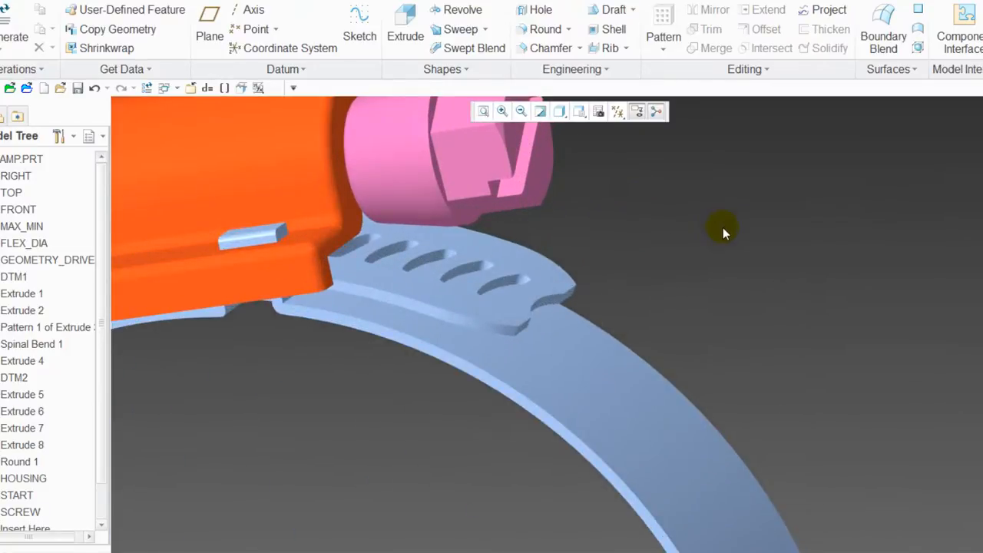
pyautogui.scroll(-8, 465, 314)
pyautogui.moveTo(467, 352); pyautogui.dragTo(495, 365, button='middle')
pyautogui.hotkey('ctrl', 'd')
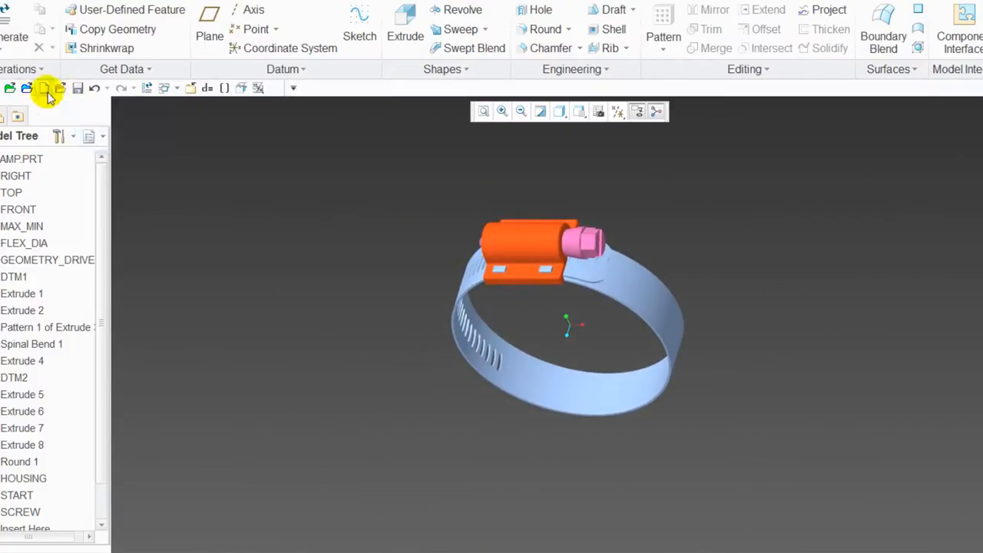
pyautogui.moveTo(504, 303); pyautogui.dragTo(563, 287, button='middle')
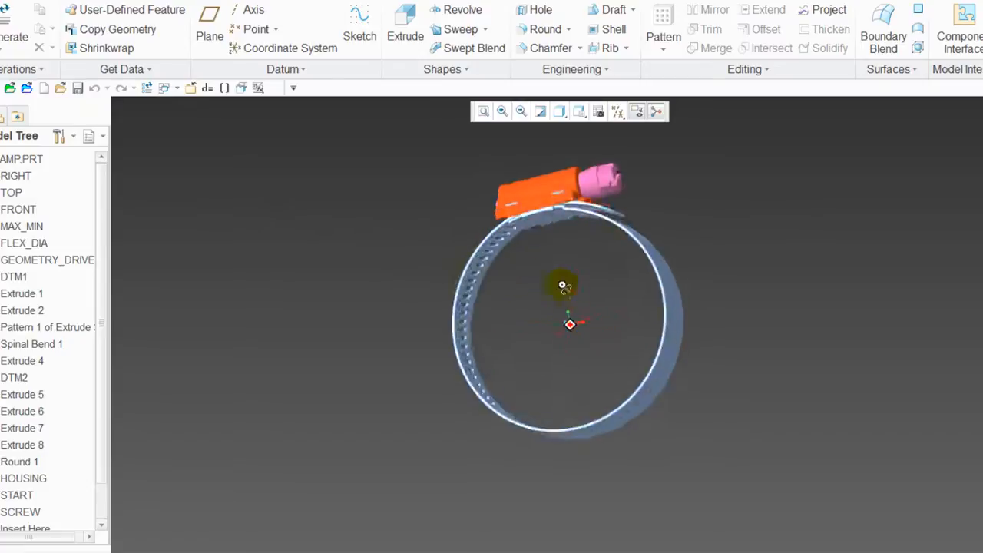
pyautogui.scroll(-10, 607, 161)
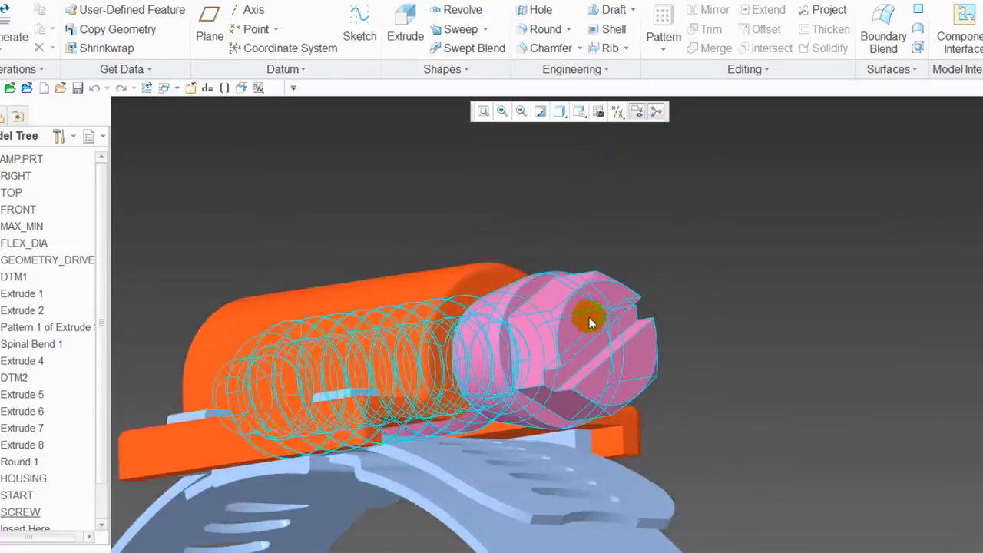
pyautogui.click(592, 323)
pyautogui.rightClick(642, 165)
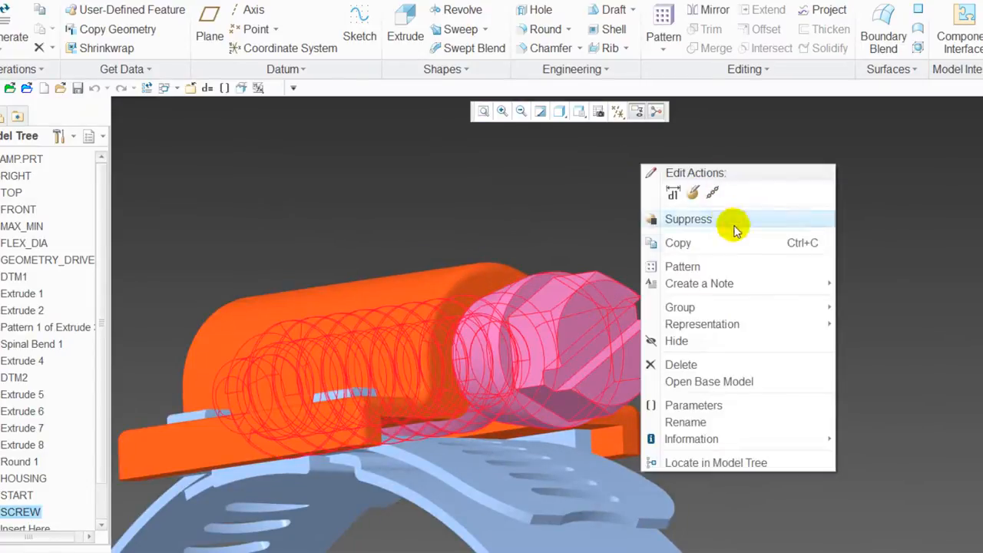
pyautogui.click(733, 380)
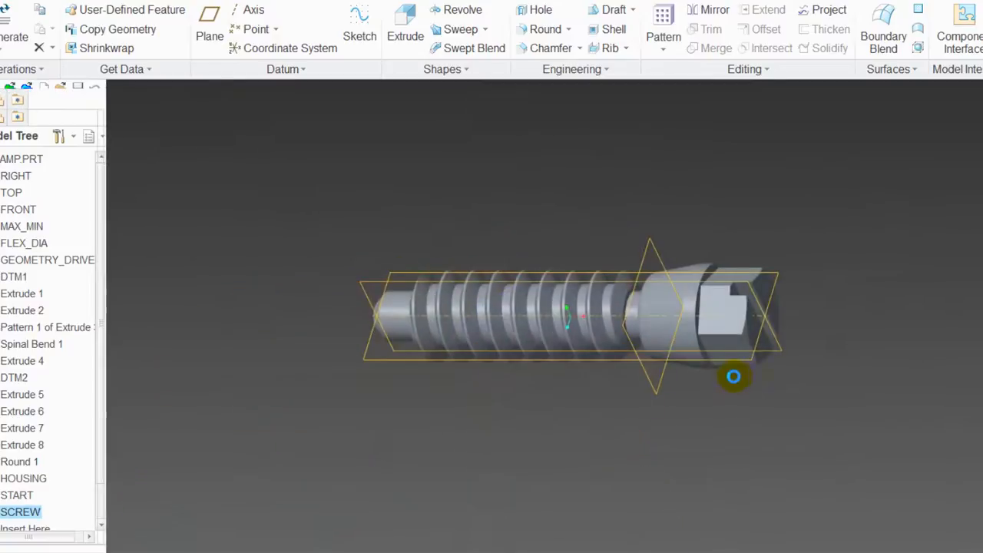
pyautogui.moveTo(809, 356); pyautogui.dragTo(694, 270, button='middle')
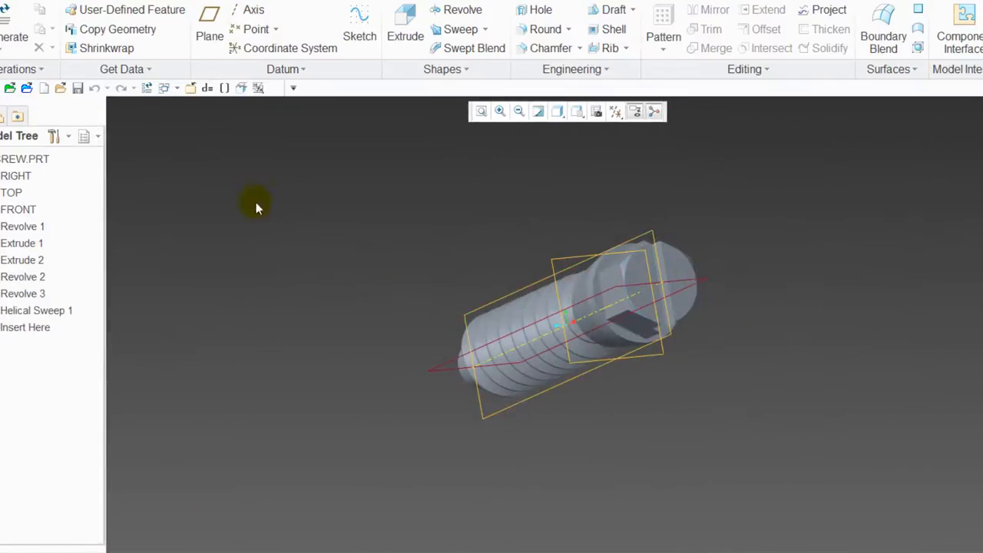
# Start an Extrude cut with its sketch placed on the flat end face of the screw head.
pyautogui.click(405, 30)
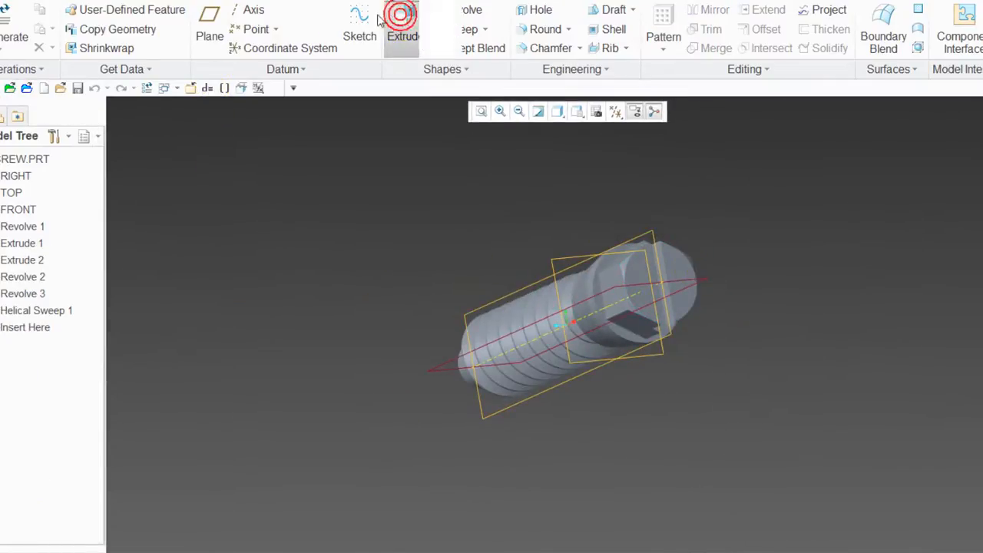
pyautogui.click(151, 30)
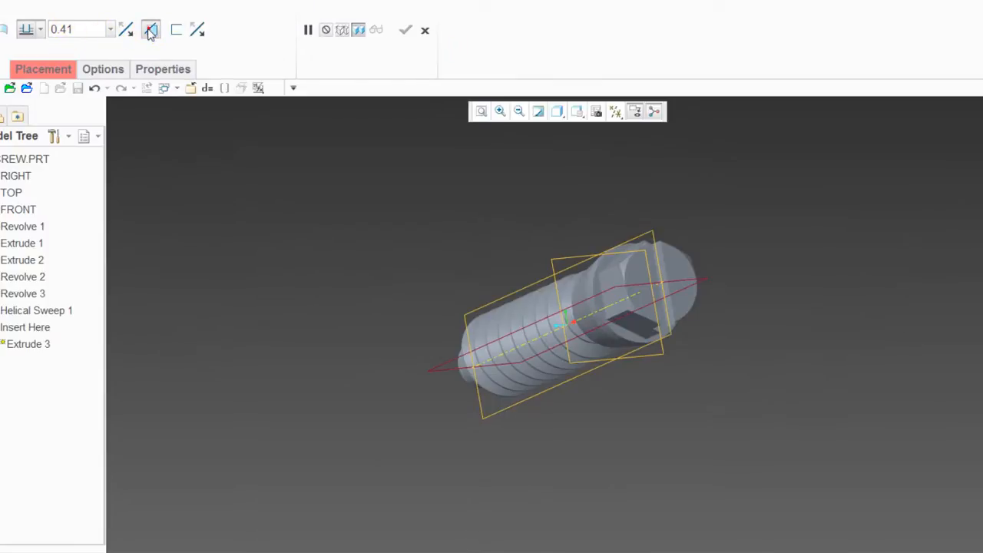
pyautogui.click(56, 69)
pyautogui.click(193, 121)
pyautogui.scroll(-3, 731, 270)
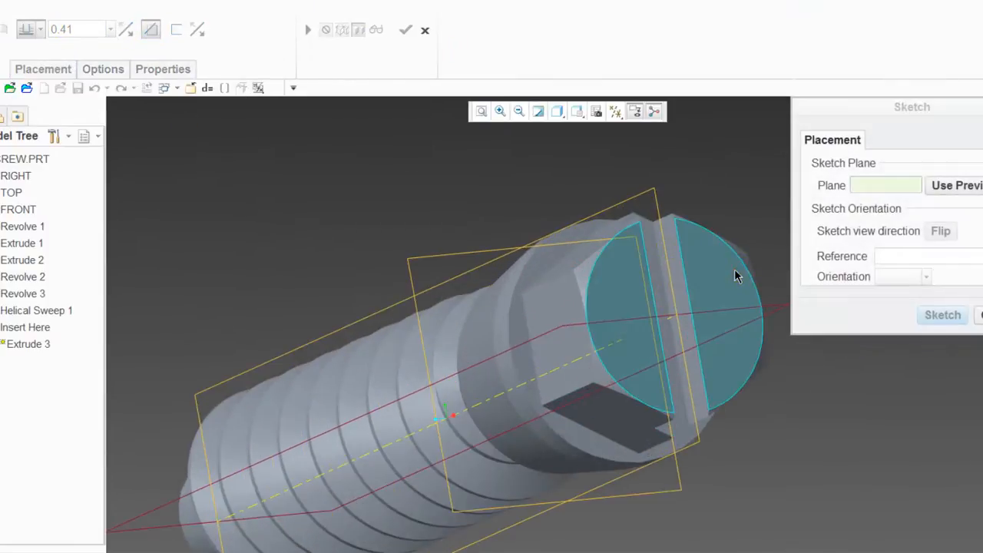
pyautogui.click(735, 276)
pyautogui.click(940, 314)
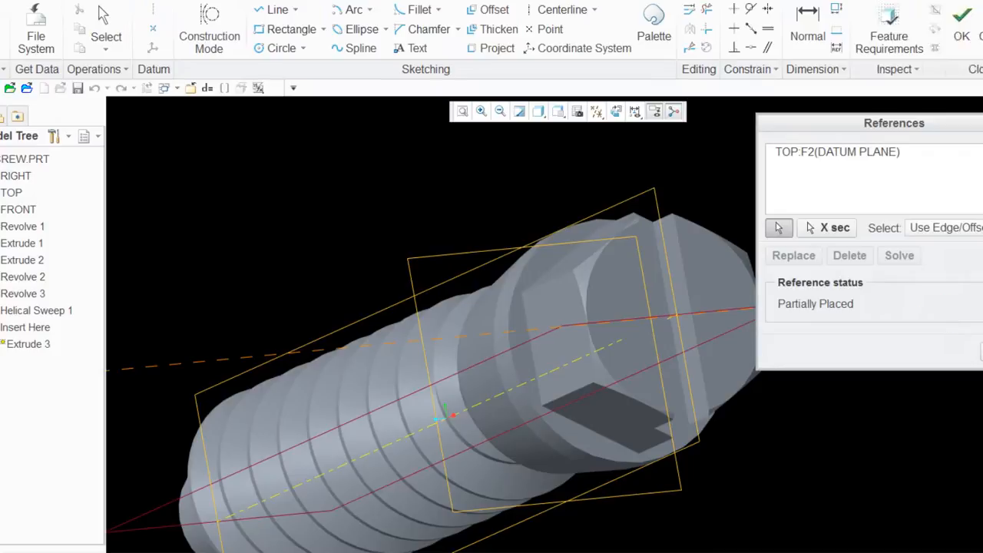
# Replace the TOP datum plane sketch reference with the round Revolve 1 surface of the screw head.
pyautogui.click(881, 155)
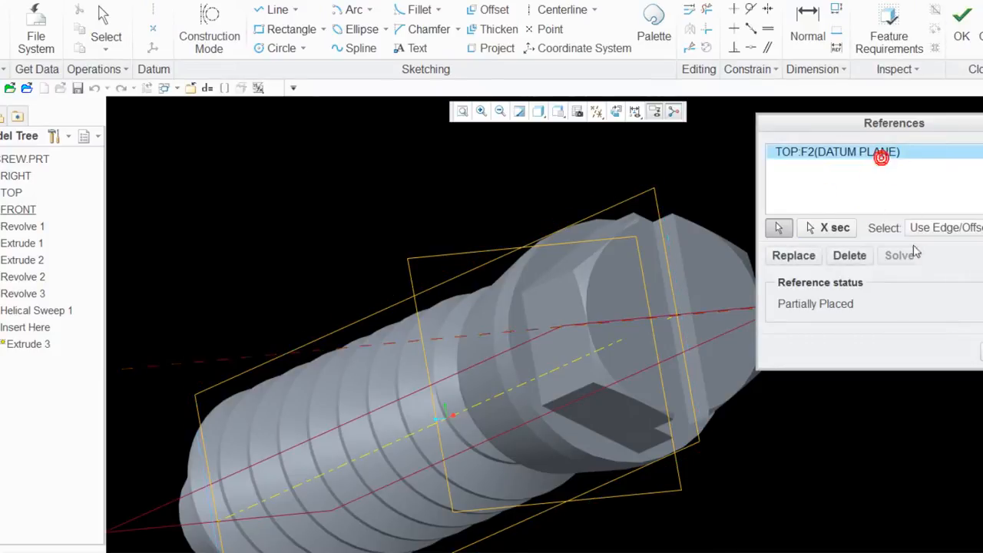
pyautogui.click(845, 257)
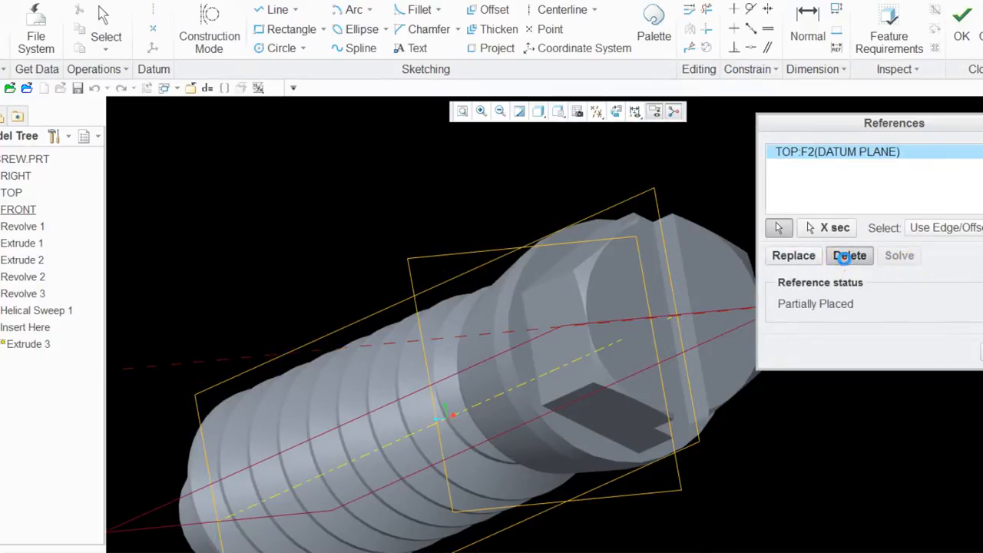
pyautogui.scroll(-3, 500, 284)
pyautogui.click(537, 288)
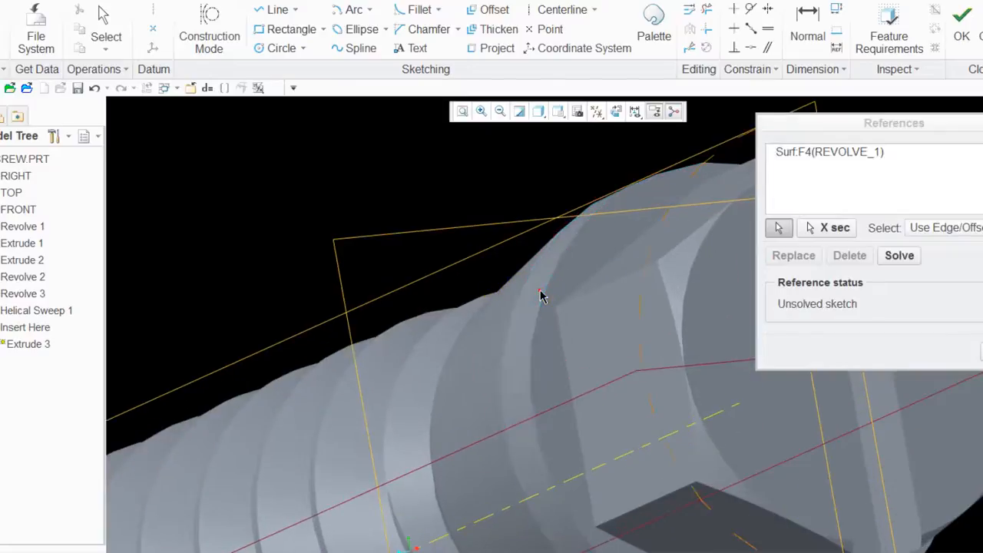
pyautogui.click(981, 351)
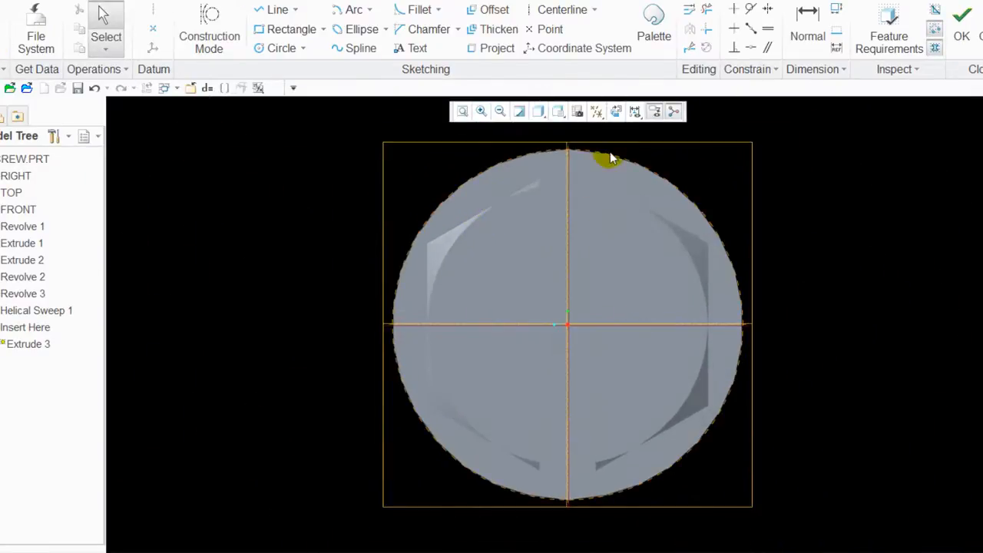
# Hide all datum features and show the model as unshaded line work without hidden edges.
pyautogui.click(606, 114)
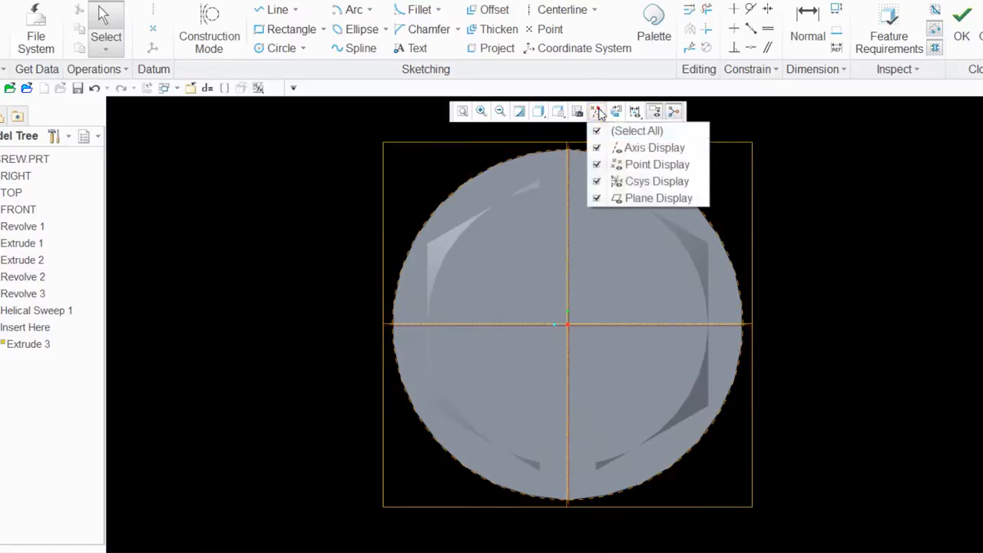
pyautogui.click(648, 131)
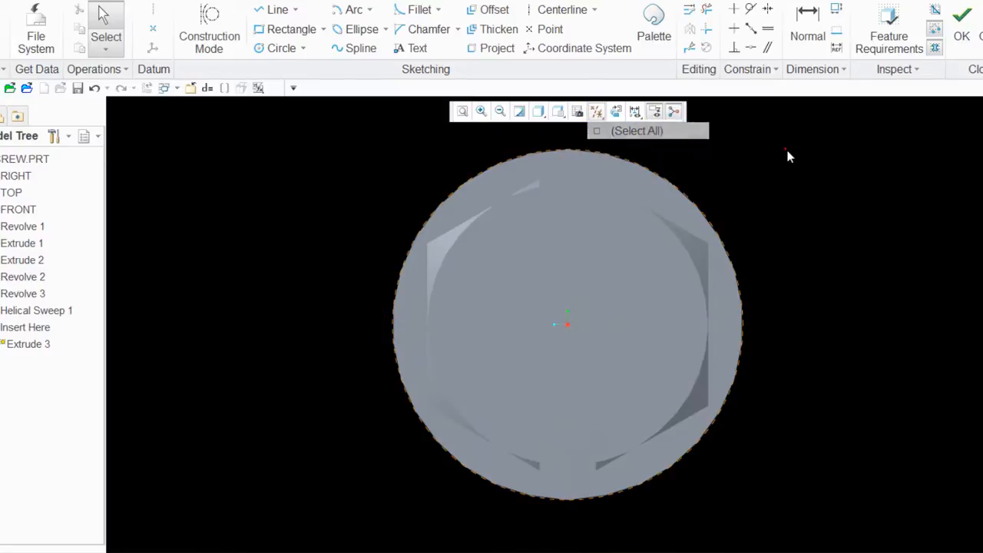
pyautogui.click(558, 112)
pyautogui.click(566, 180)
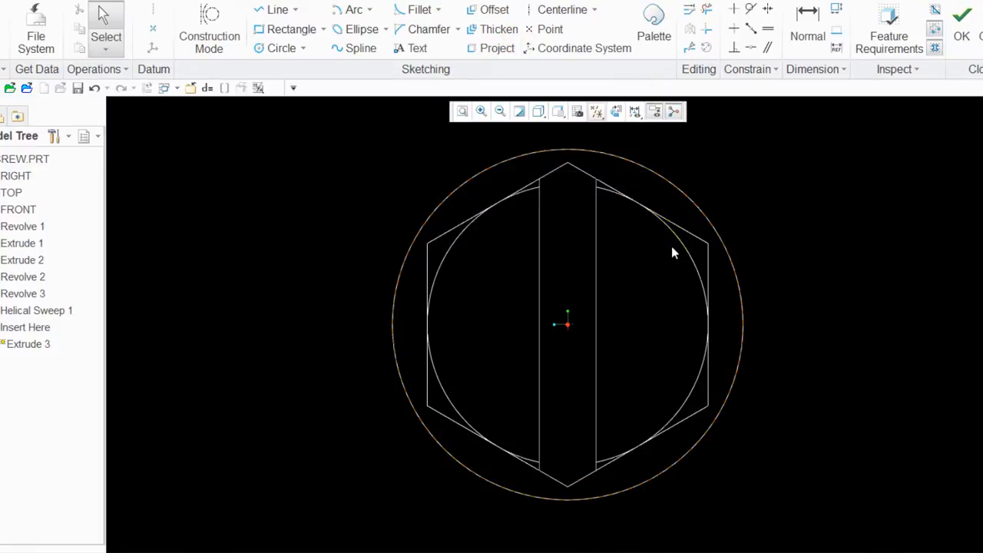
# Sketch a circle about 0.25 in diameter centred on the screw head and finish the sketch.
pyautogui.click(276, 48)
pyautogui.click(574, 331)
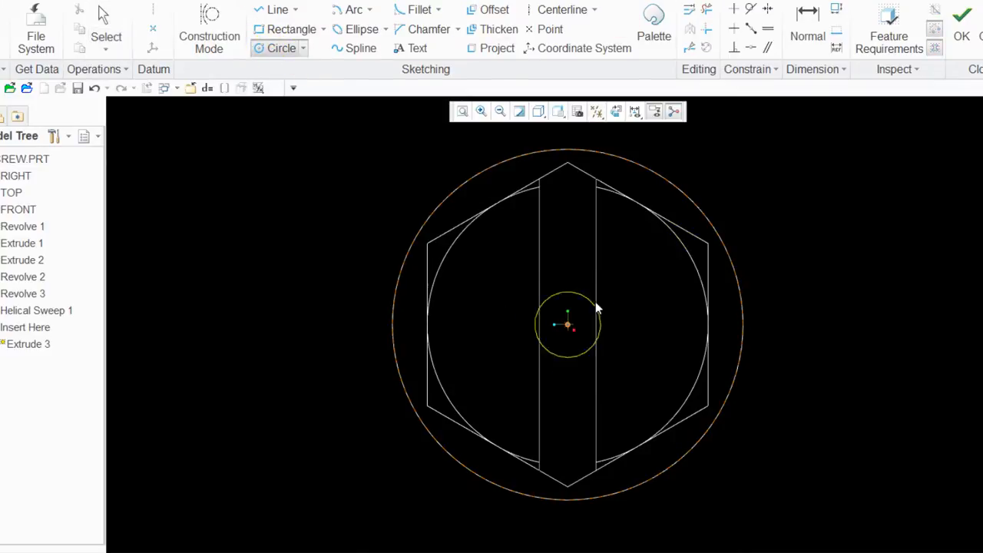
pyautogui.click(636, 234)
pyautogui.middleClick(775, 199)
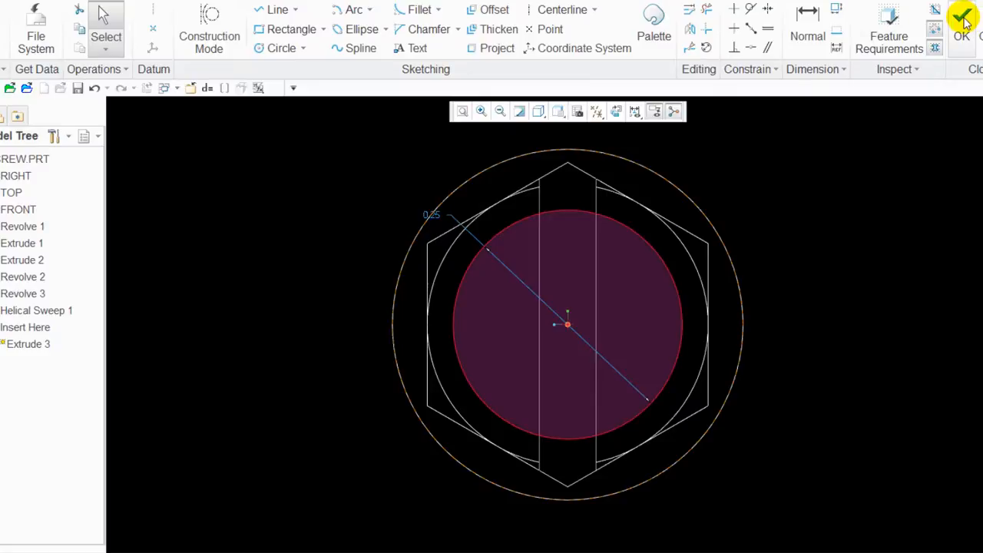
pyautogui.click(964, 23)
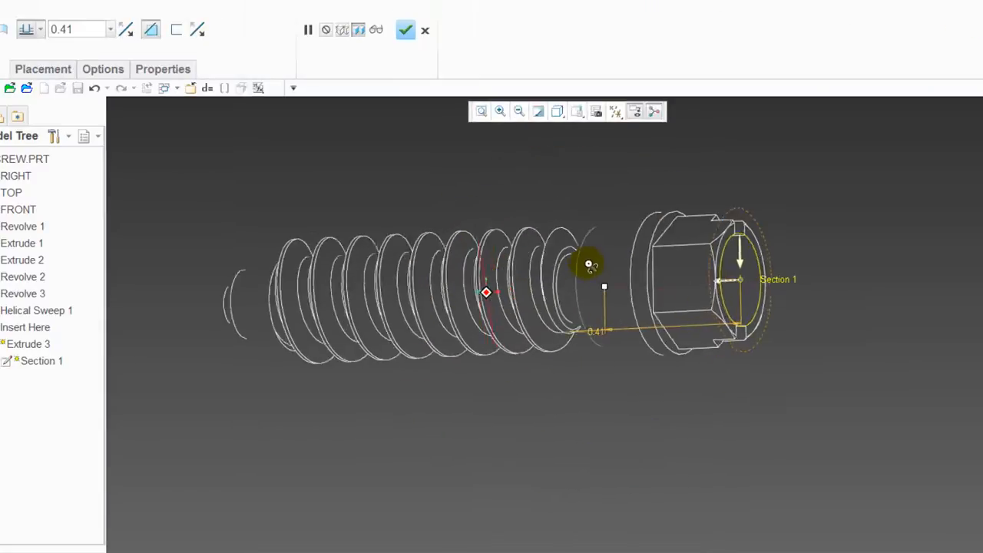
# Set the circular cut's depth to 0.01 and complete the extrusion on the screw head.
pyautogui.doubleClick(90, 29)
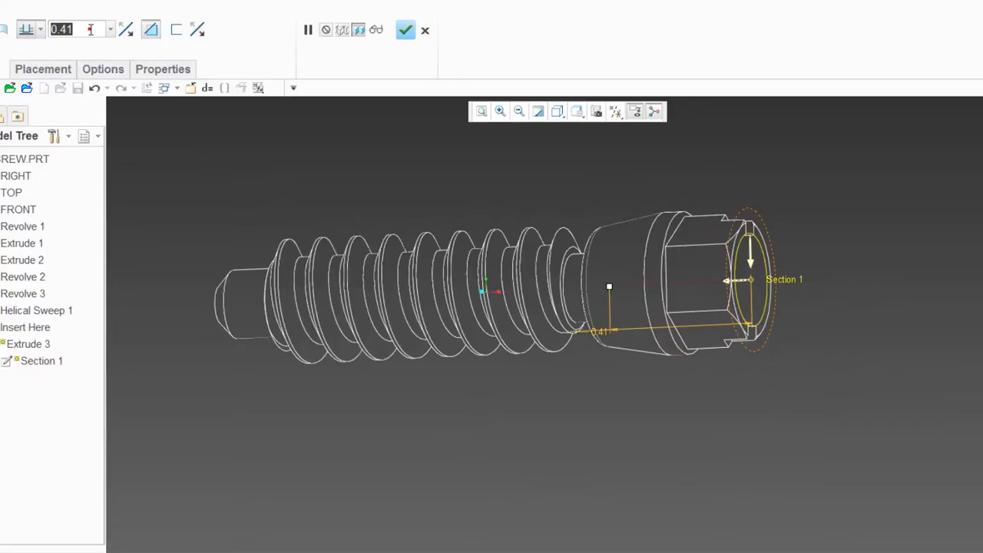
pyautogui.press('BackSpace')
pyautogui.press('Return')
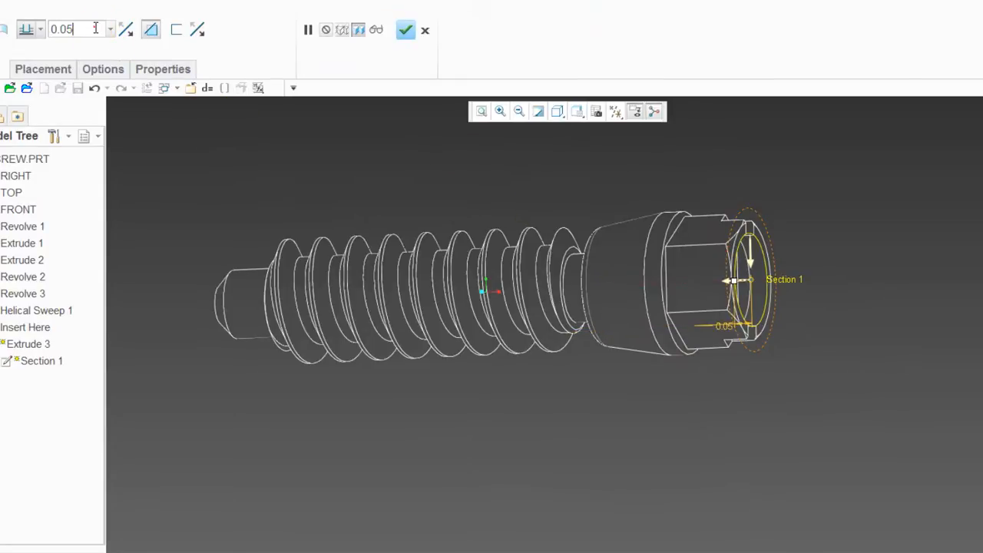
pyautogui.press('BackSpace')
pyautogui.write('1')
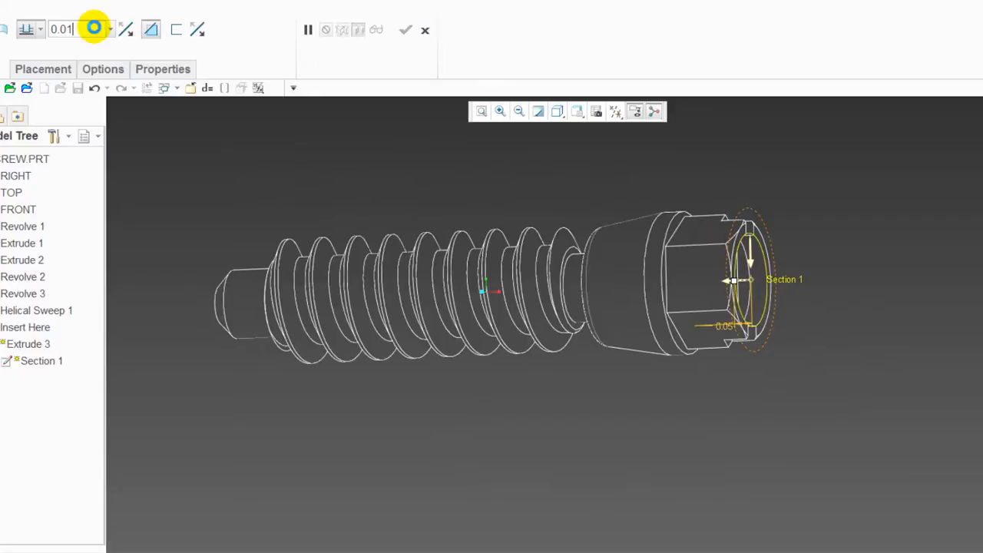
pyautogui.press('Return')
pyautogui.scroll(4, 814, 261)
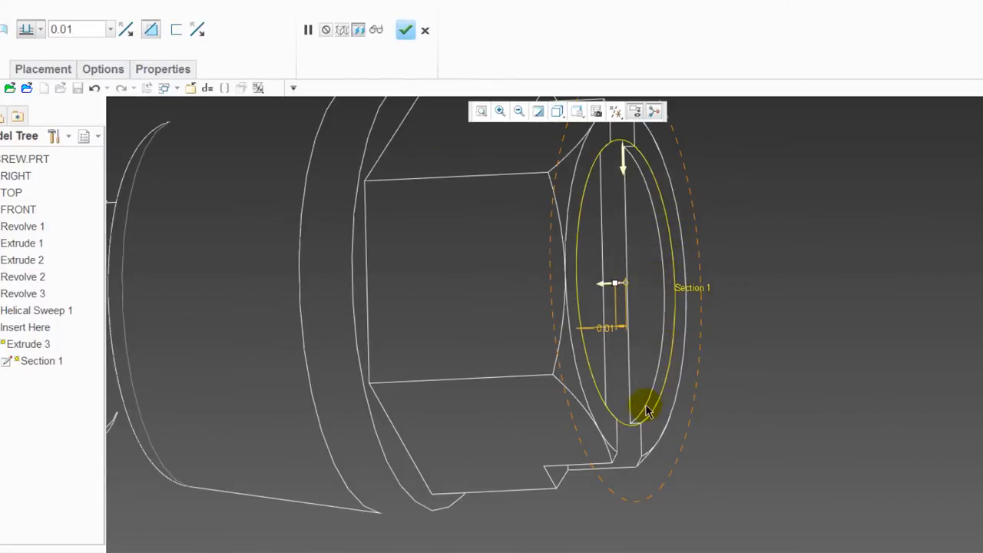
pyautogui.click(406, 29)
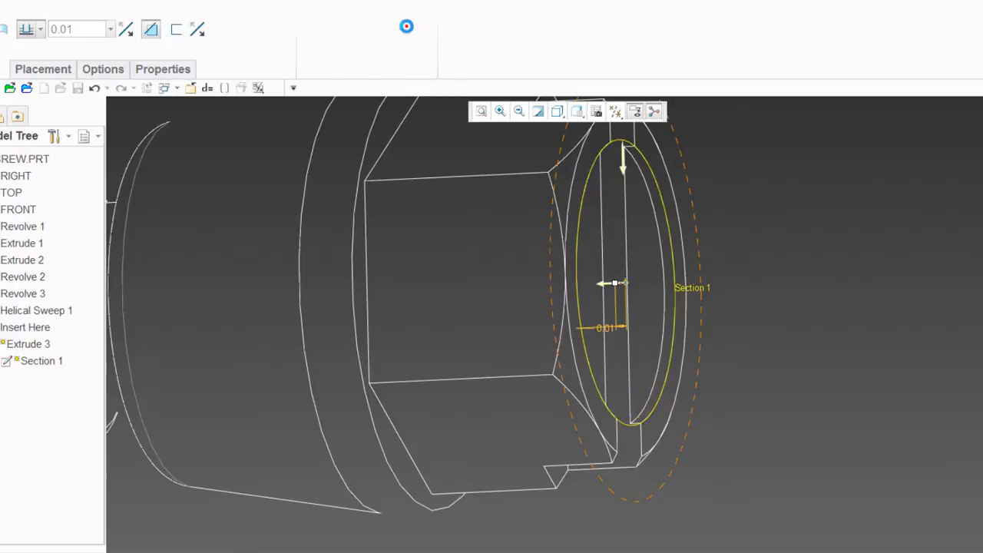
# Display the screw shaded with edges and inspect the shallow recess on its head.
pyautogui.click(490, 109)
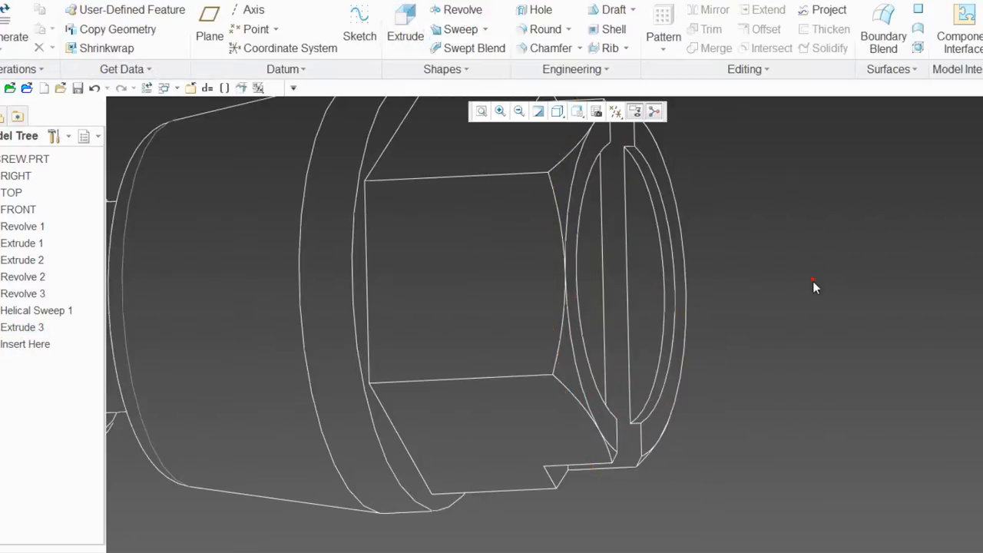
pyautogui.click(558, 111)
pyautogui.click(584, 146)
pyautogui.moveTo(806, 228)
pyautogui.mouseDown(button='middle')
pyautogui.moveTo(794, 210)
pyautogui.moveTo(777, 212)
pyautogui.mouseUp(button='middle')
pyautogui.scroll(-4, 646, 163)
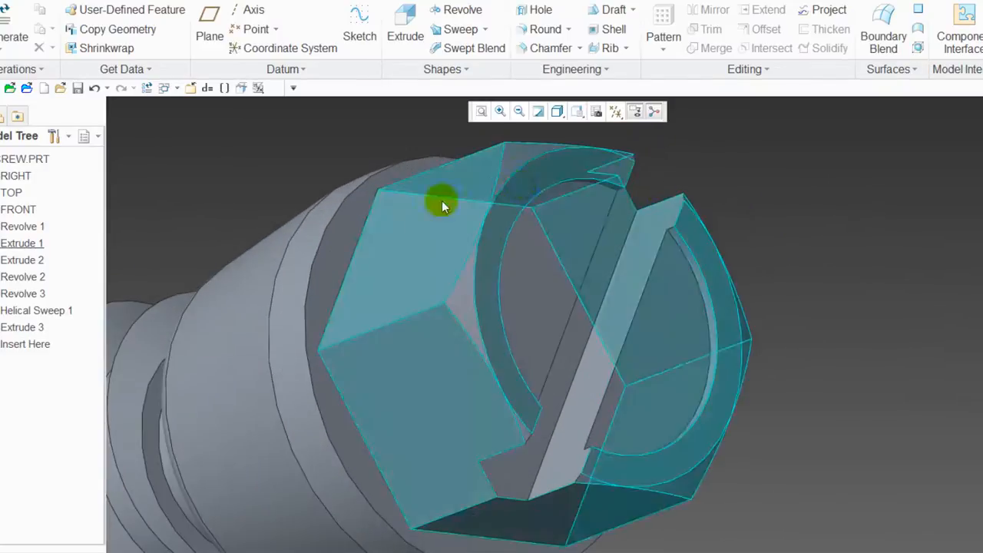
# Add a relation that drives the recess circle's diameter, d39, below the existing angle relation.
pyautogui.click(207, 88)
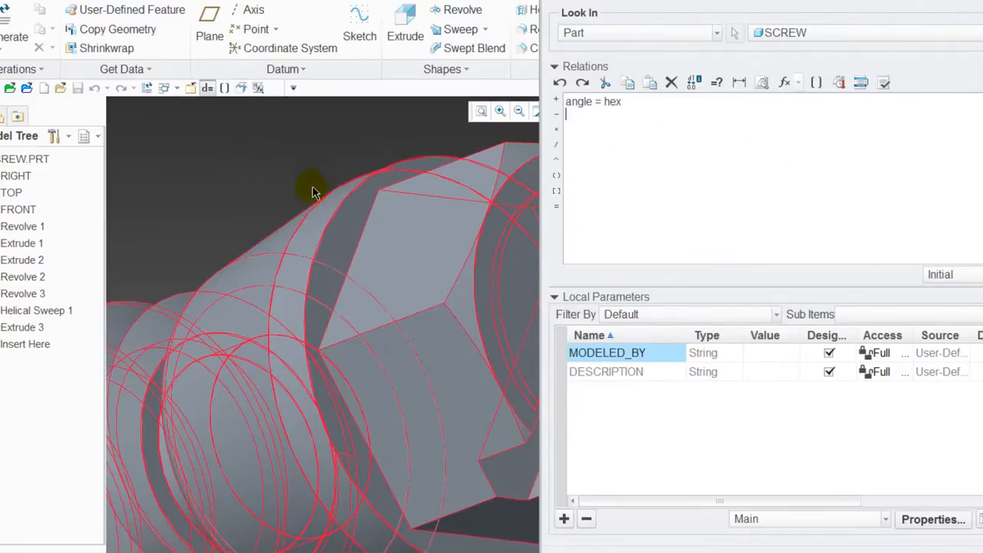
pyautogui.scroll(4, 408, 235)
pyautogui.click(465, 263)
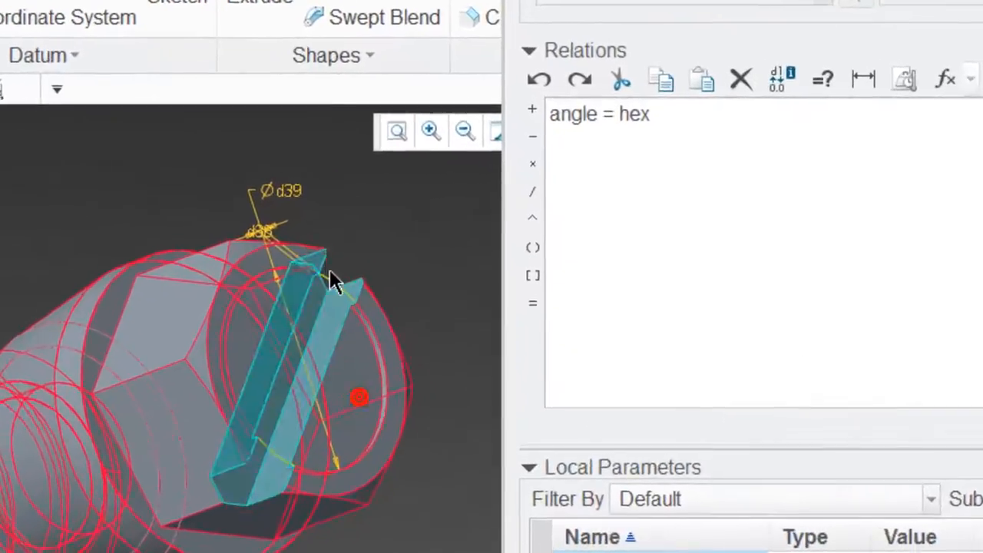
pyautogui.click(425, 150)
pyautogui.click(271, 200)
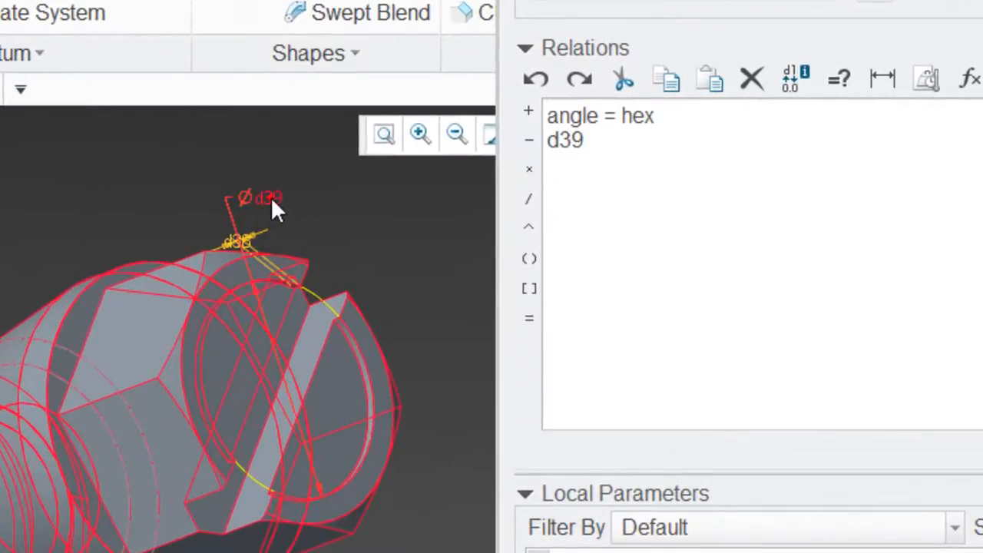
pyautogui.click(570, 148)
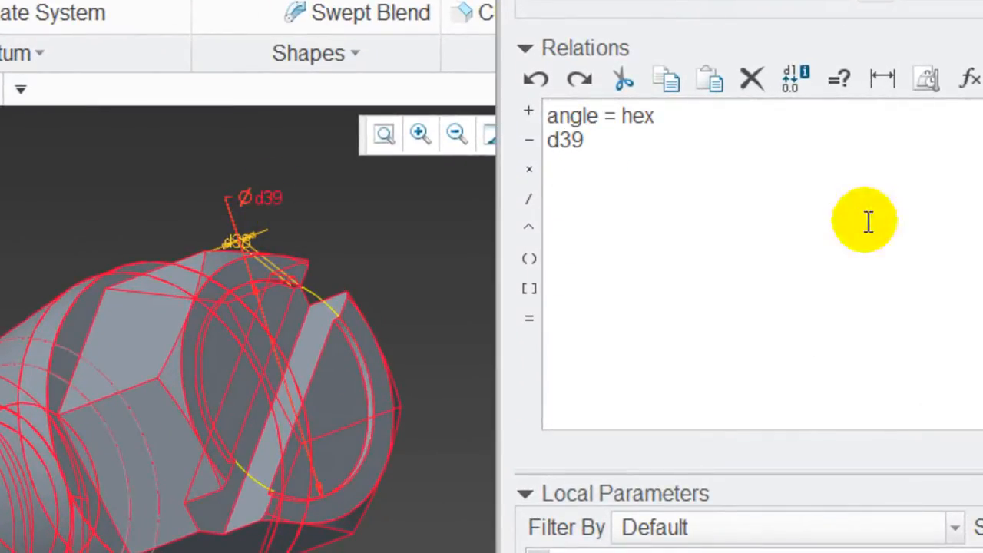
pyautogui.write('=')
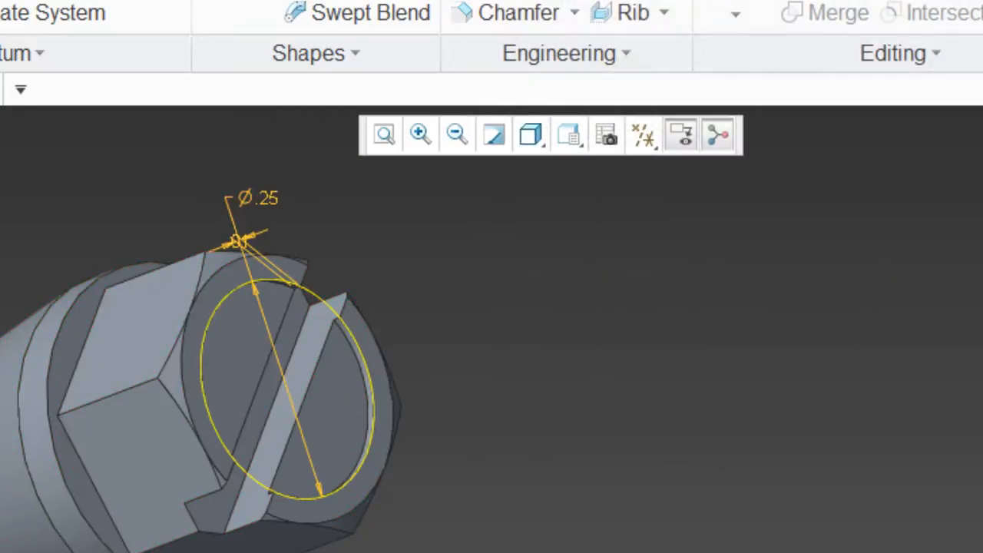
# Regenerate the screw to apply the recess diameter relation.
pyautogui.hotkey('ctrl', 'g')
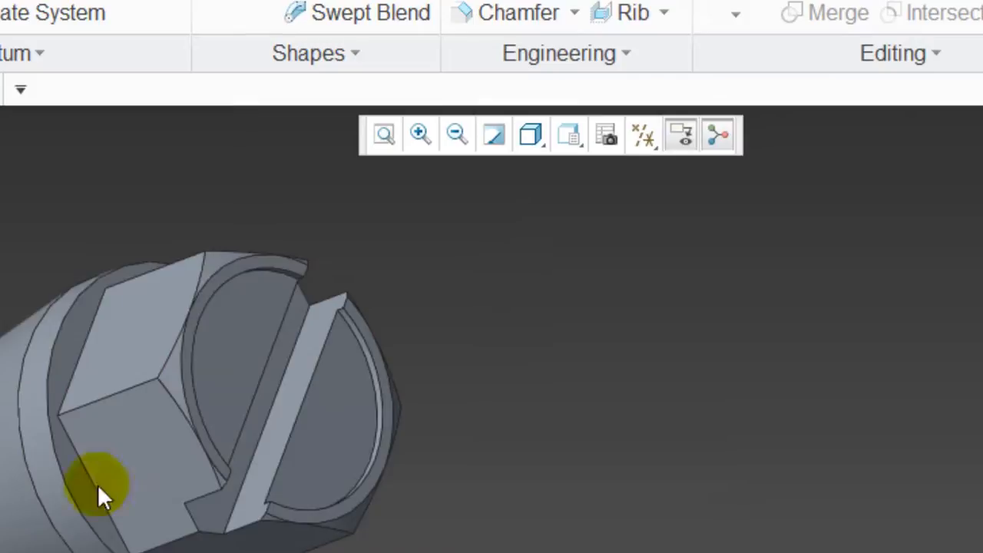
pyautogui.scroll(-5, 405, 347)
pyautogui.scroll(5, 625, 513)
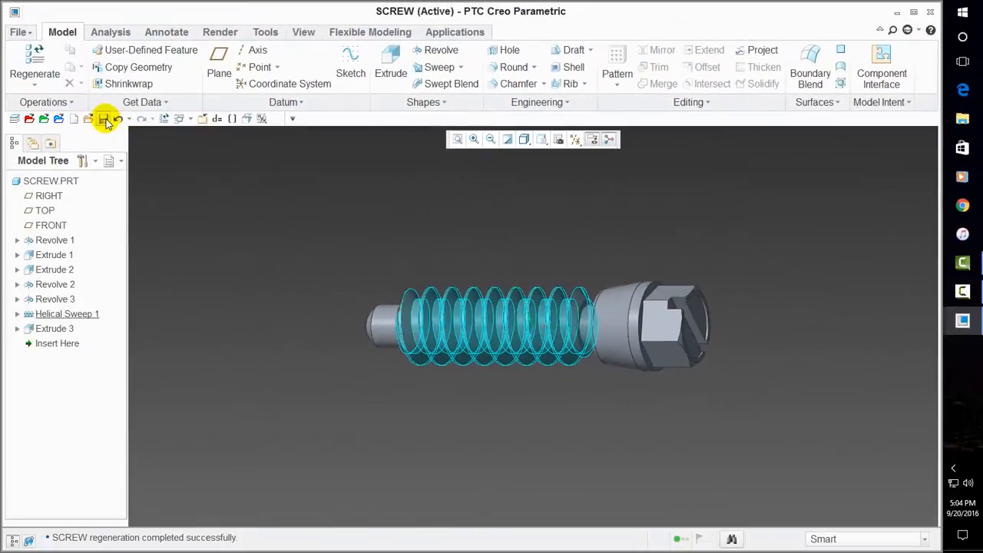
# Save the screw part, then return to the clamp part and regenerate it with the updated screw.
pyautogui.click(105, 120)
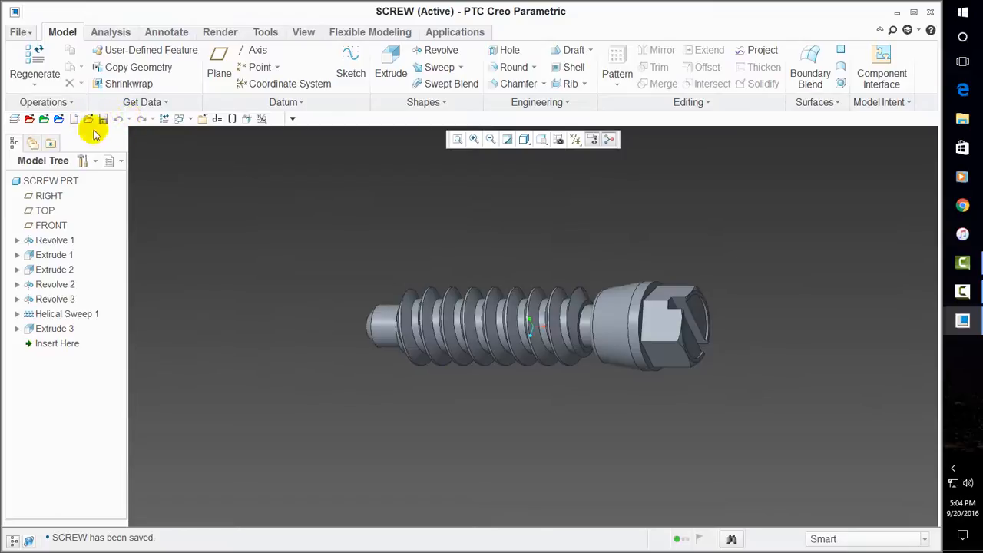
pyautogui.click(202, 119)
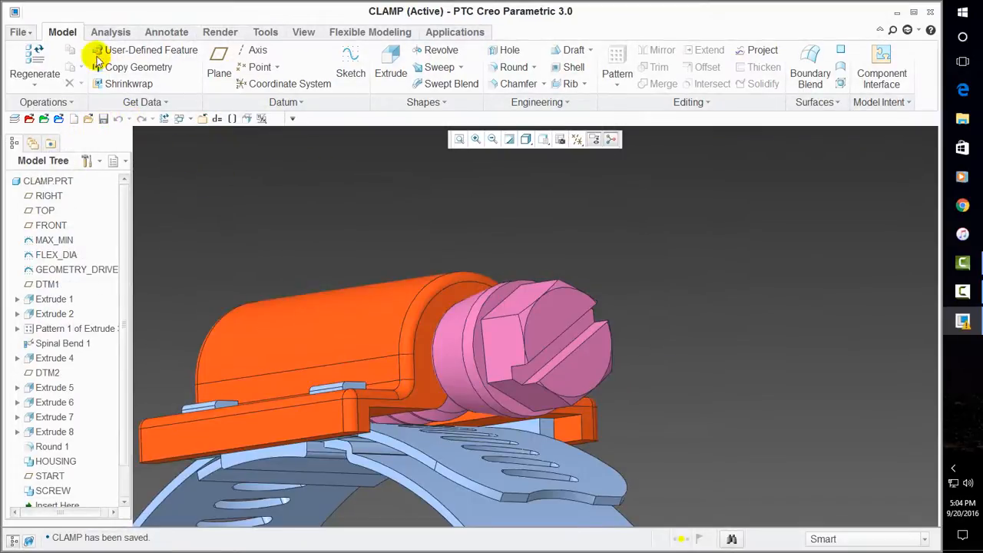
pyautogui.click(35, 63)
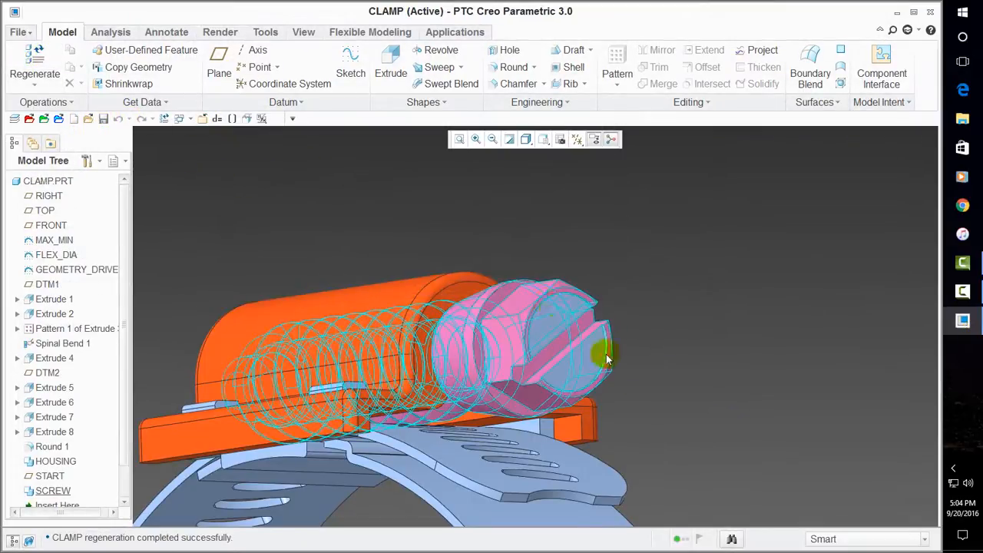
# Apply the model's pink appearance to the flat floor surface of the recess on the screw head.
pyautogui.moveTo(606, 359); pyautogui.dragTo(591, 345, button='middle')
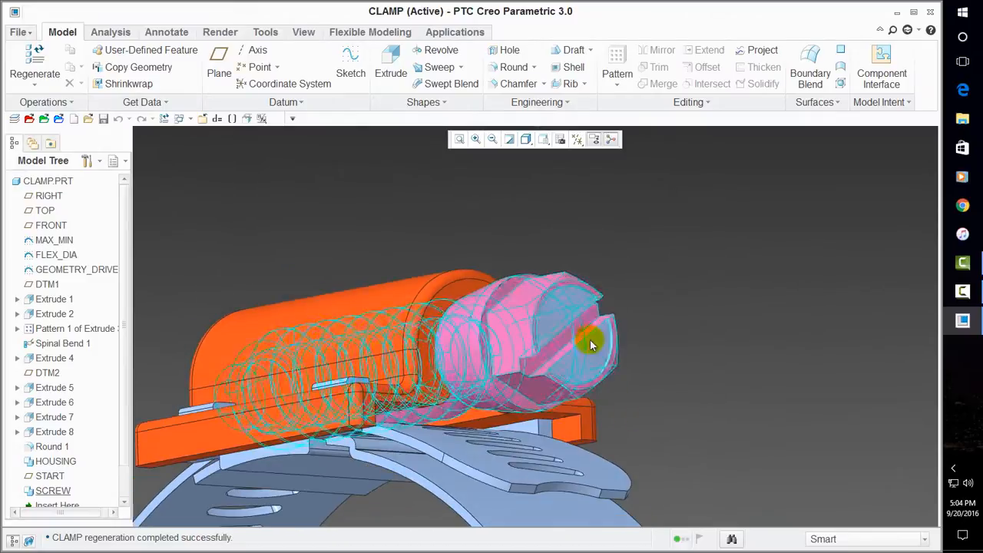
pyautogui.click(601, 304)
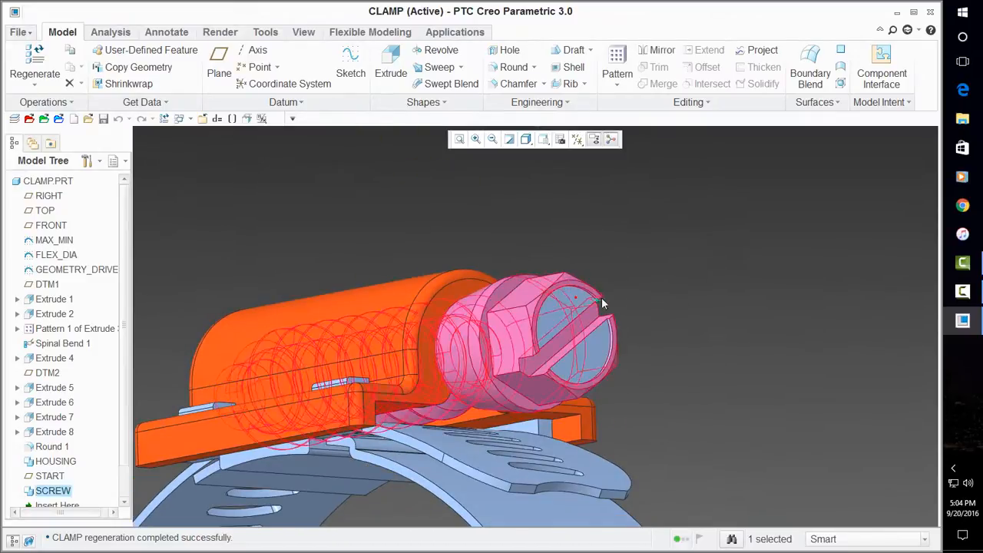
pyautogui.scroll(3, 566, 300)
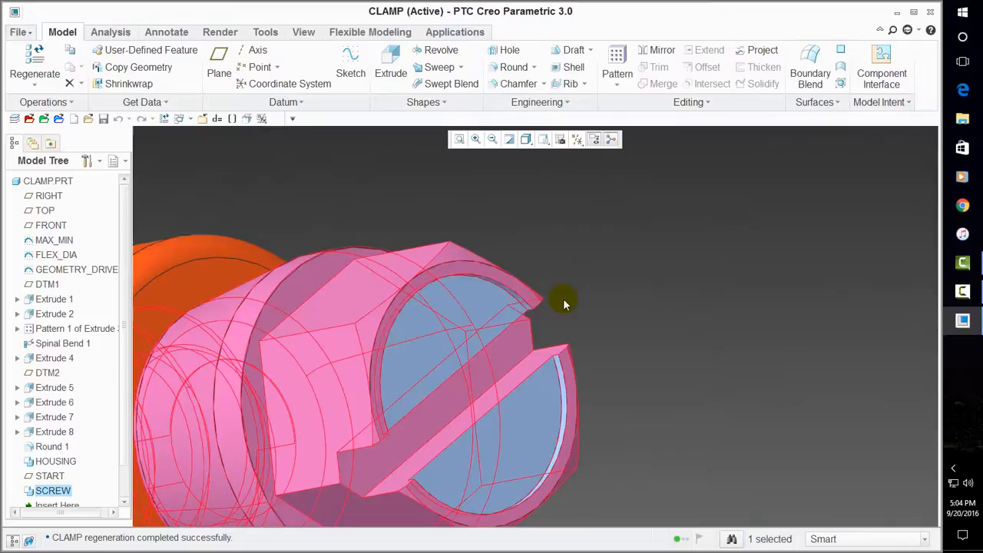
pyautogui.click(496, 297)
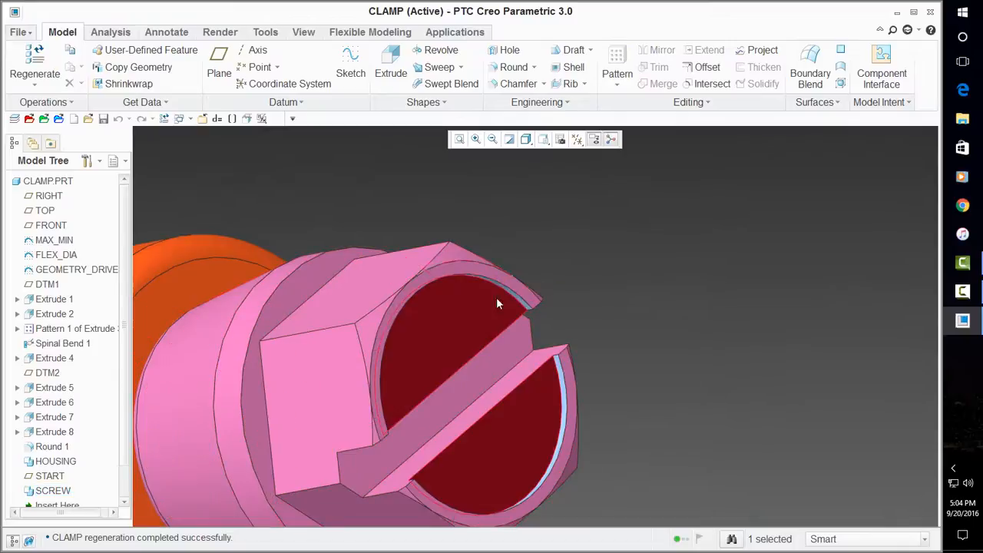
pyautogui.click(304, 31)
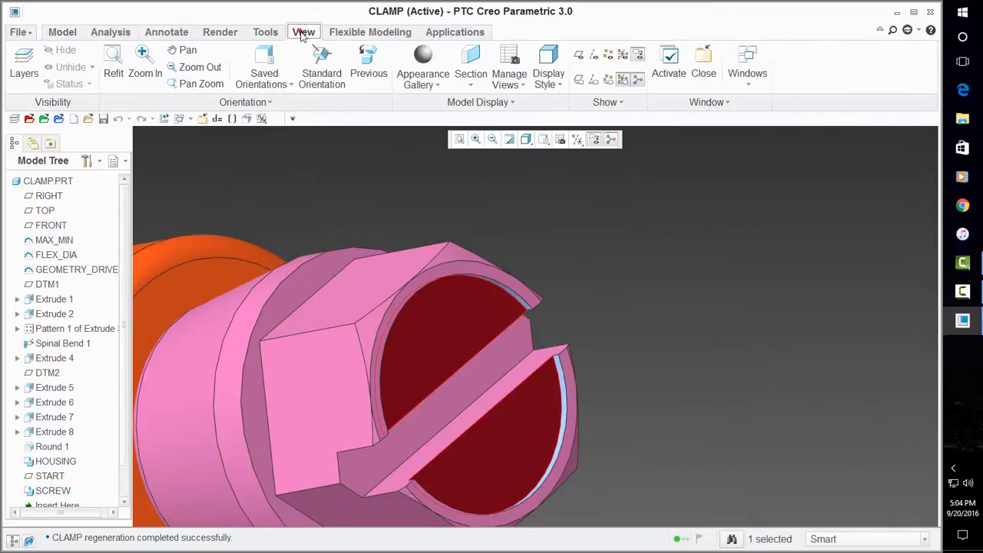
pyautogui.click(439, 87)
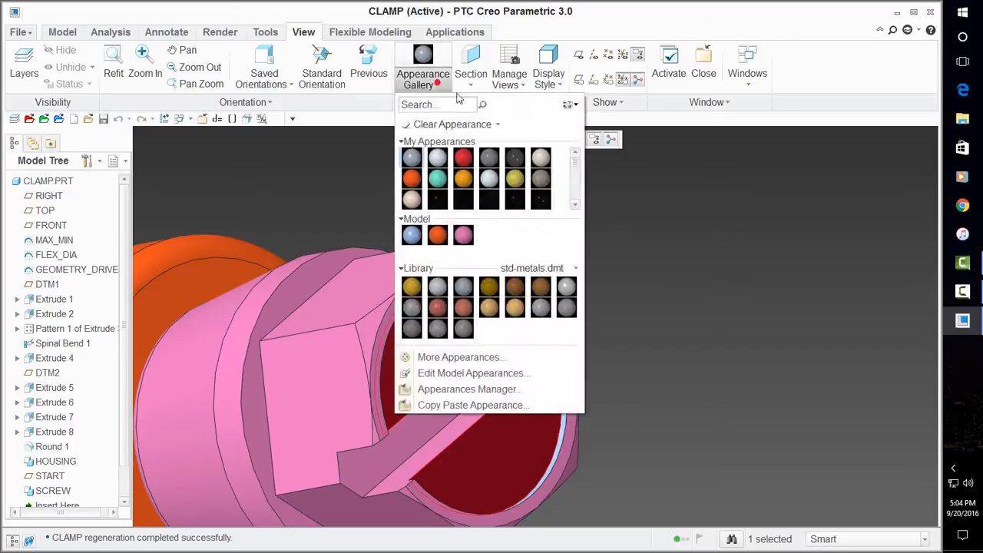
pyautogui.click(464, 236)
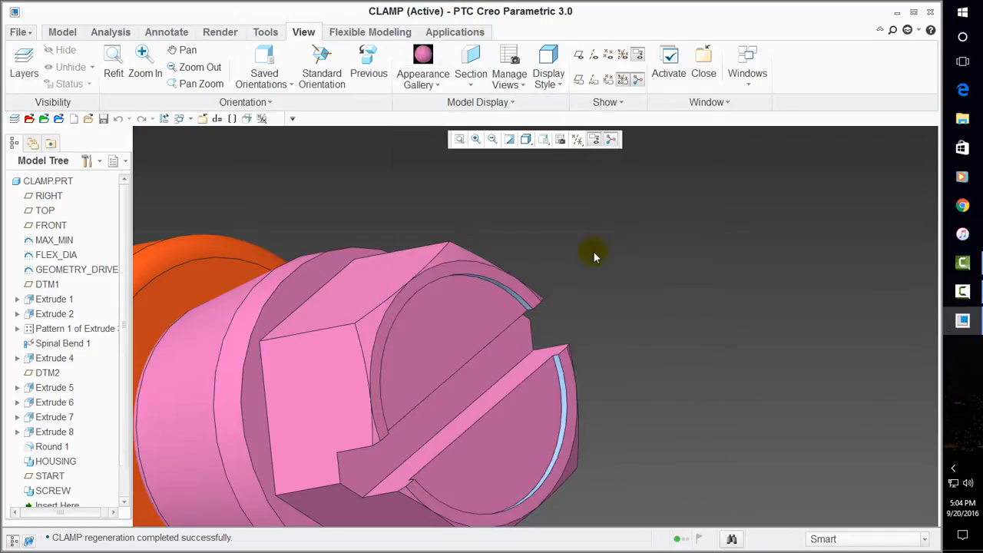
# Apply the same pink appearance to the thin side wall around the screw head recess.
pyautogui.scroll(5, 538, 325)
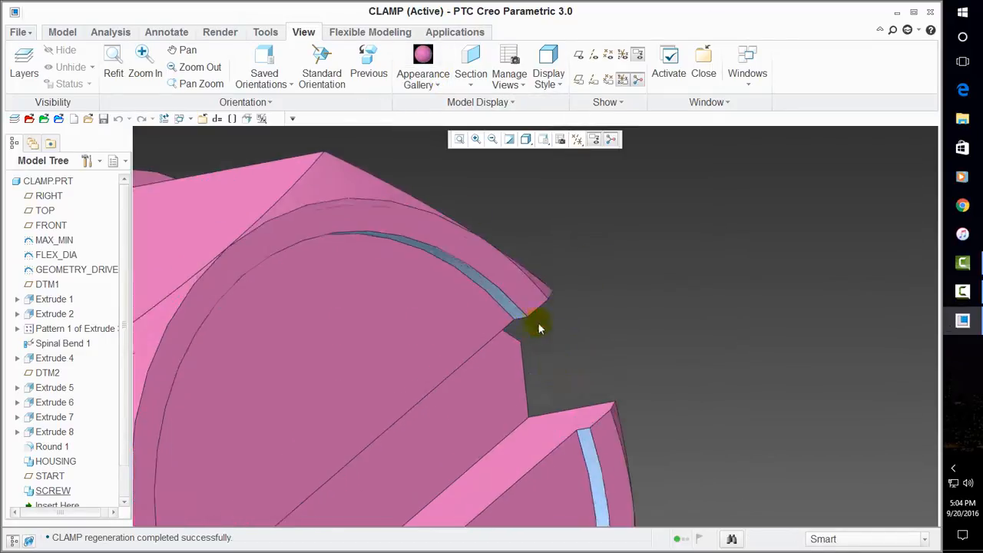
pyautogui.click(592, 453)
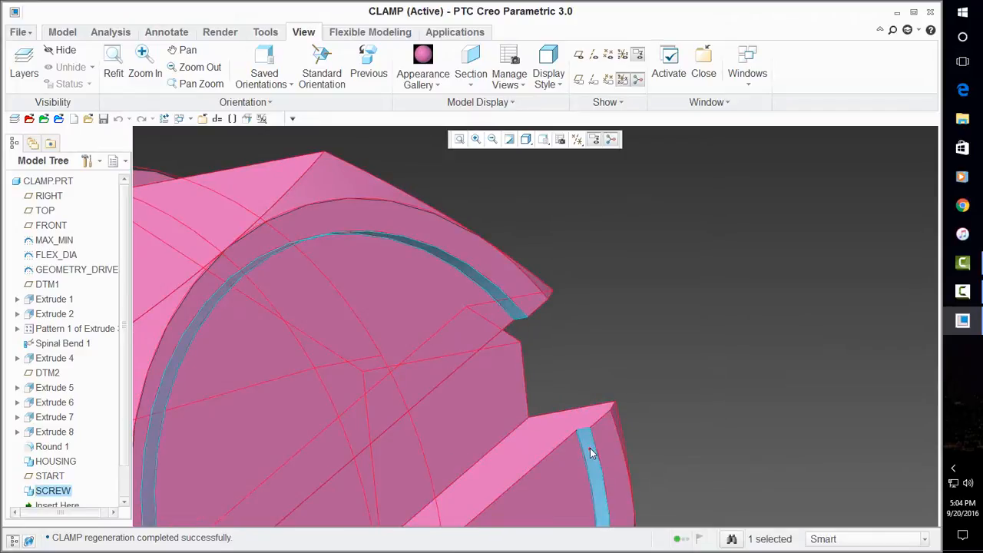
pyautogui.click(422, 61)
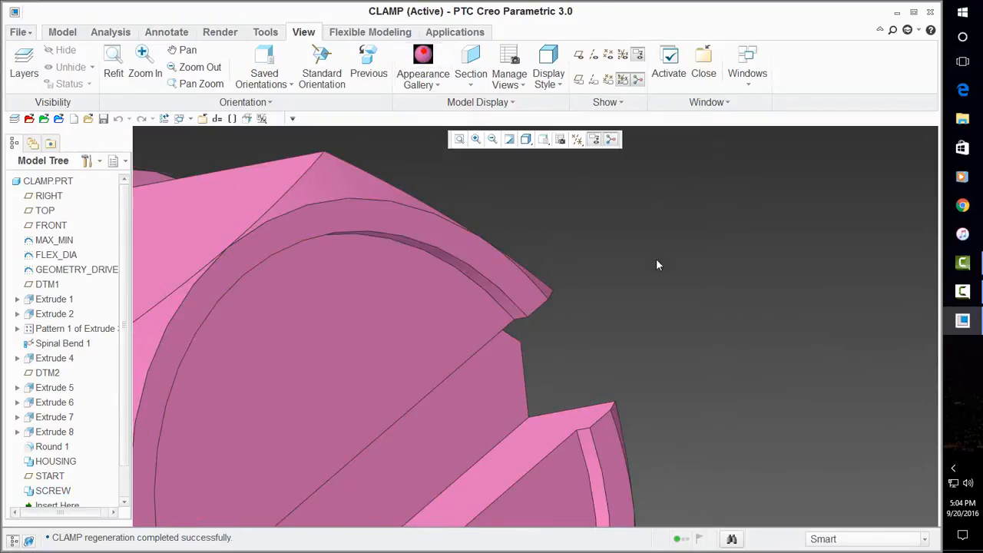
# Bring the whole clamp into view and save the clamp part.
pyautogui.moveTo(623, 303); pyautogui.dragTo(585, 279, button='middle')
pyautogui.scroll(-3, 497, 242)
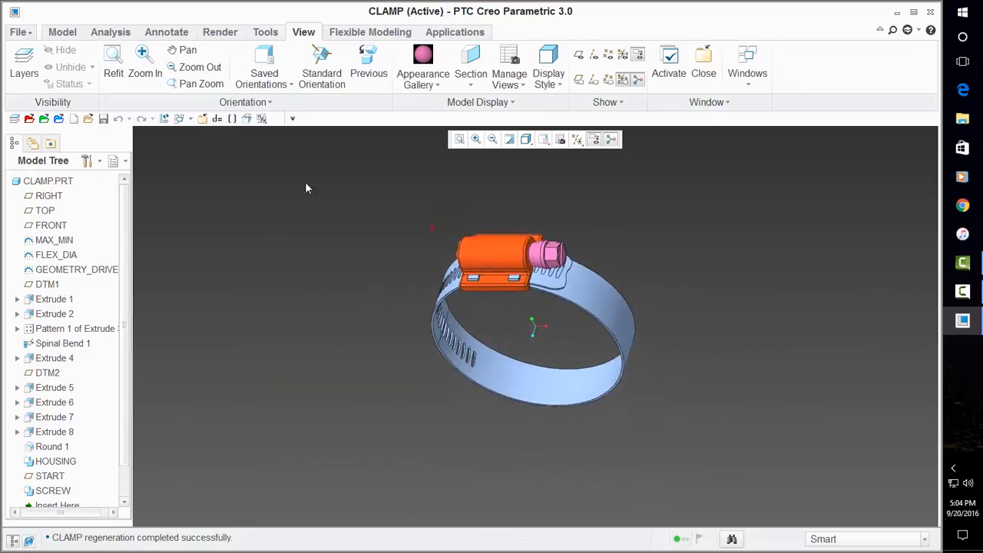
pyautogui.click(103, 119)
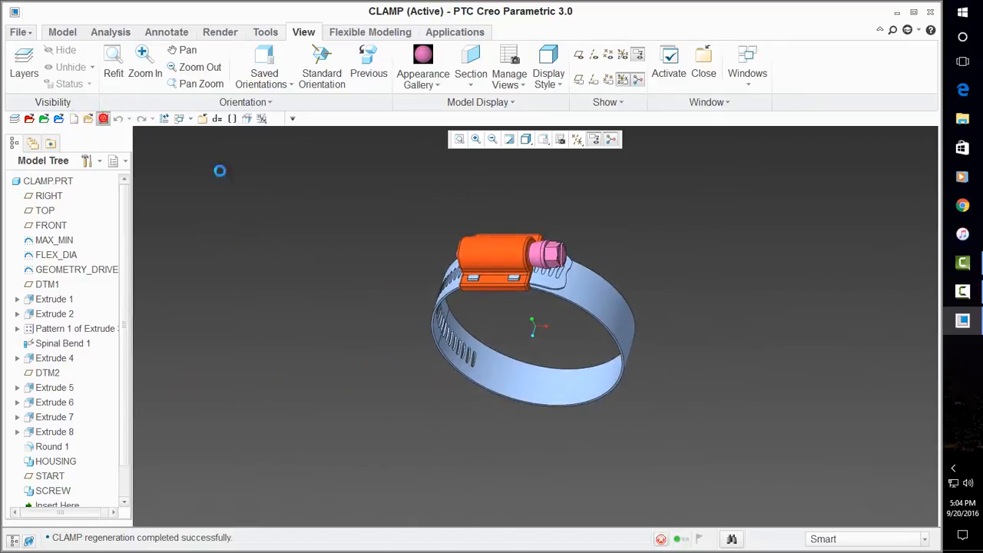
pyautogui.moveTo(533, 358); pyautogui.dragTo(384, 186, button='middle')
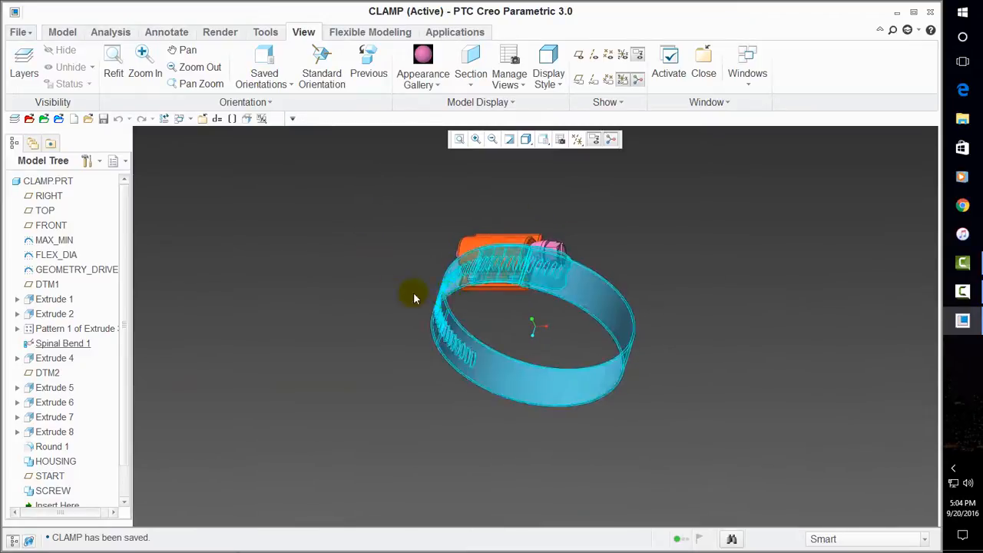